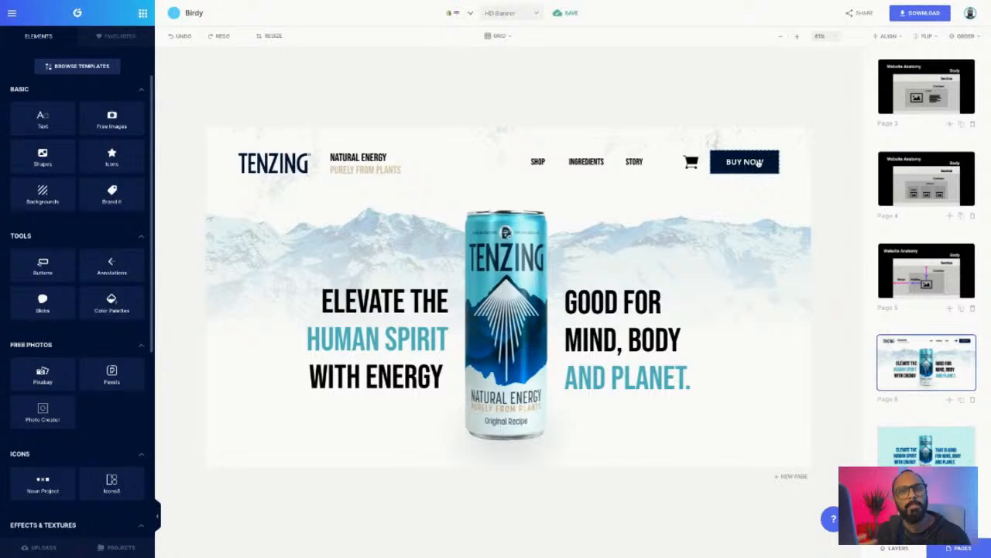
pyautogui.click(919, 13)
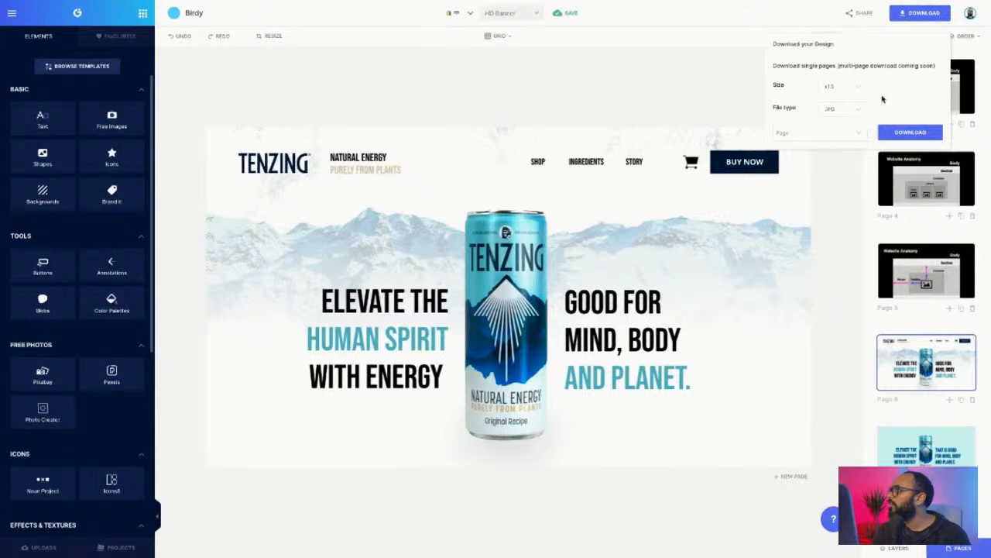
pyautogui.click(833, 200)
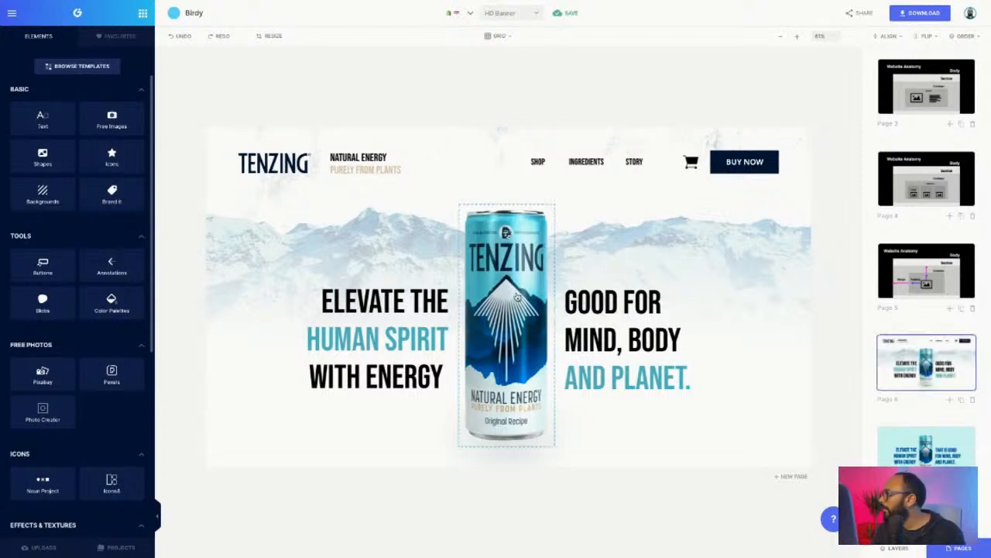
# - Copy the Tenzing can image from Page 6 into a new blank page added after it
pyautogui.click(516, 294)
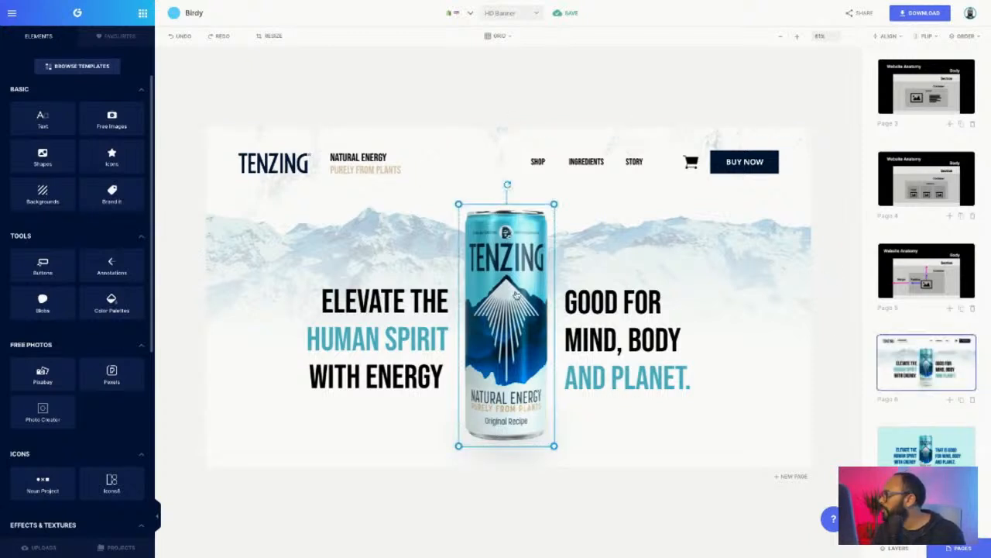
pyautogui.click(949, 399)
pyautogui.click(944, 381)
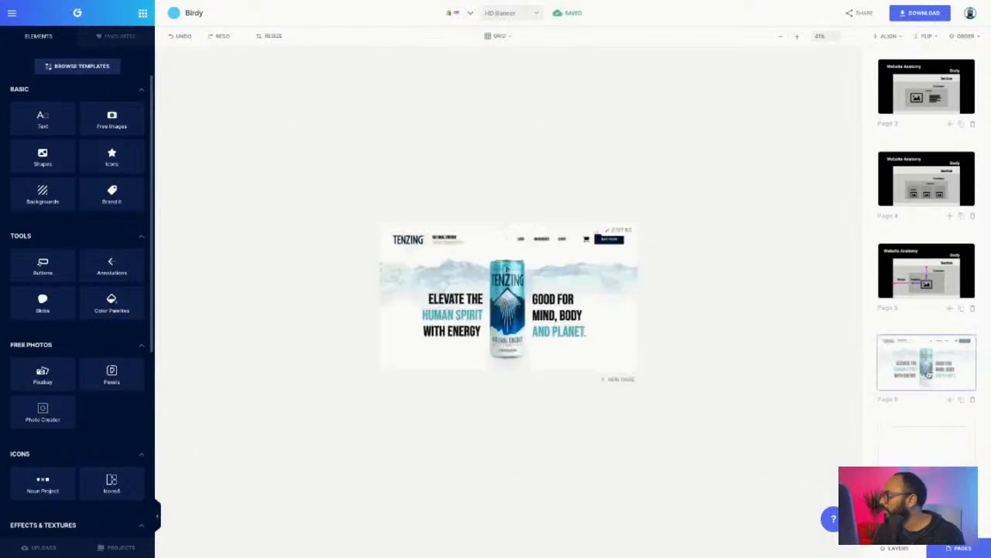
pyautogui.click(526, 297)
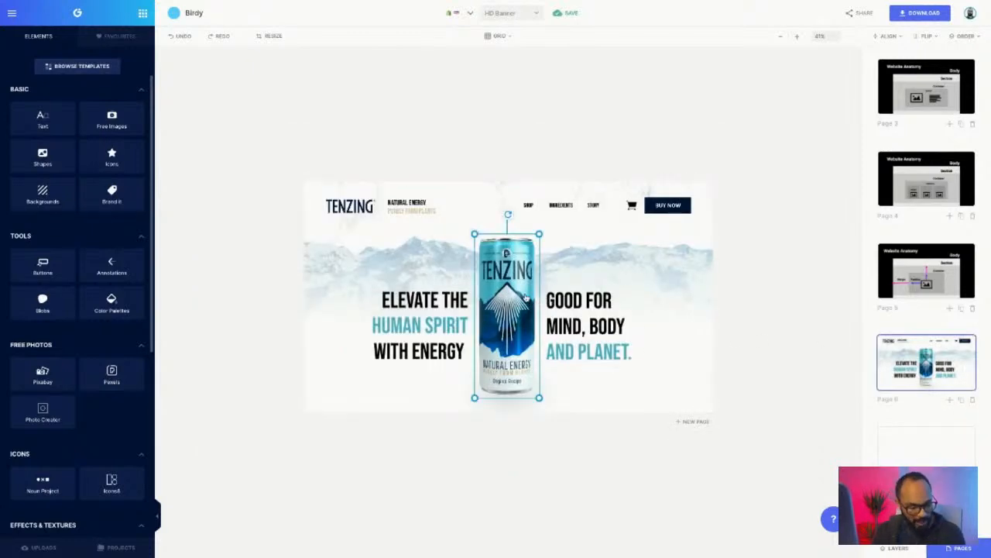
pyautogui.click(882, 442)
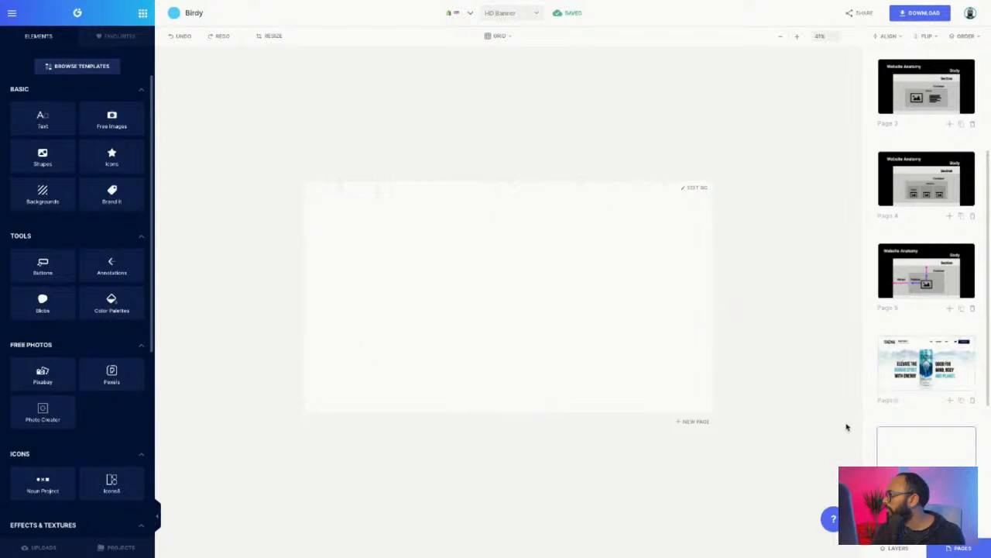
pyautogui.hotkey('ctrl', 'v')
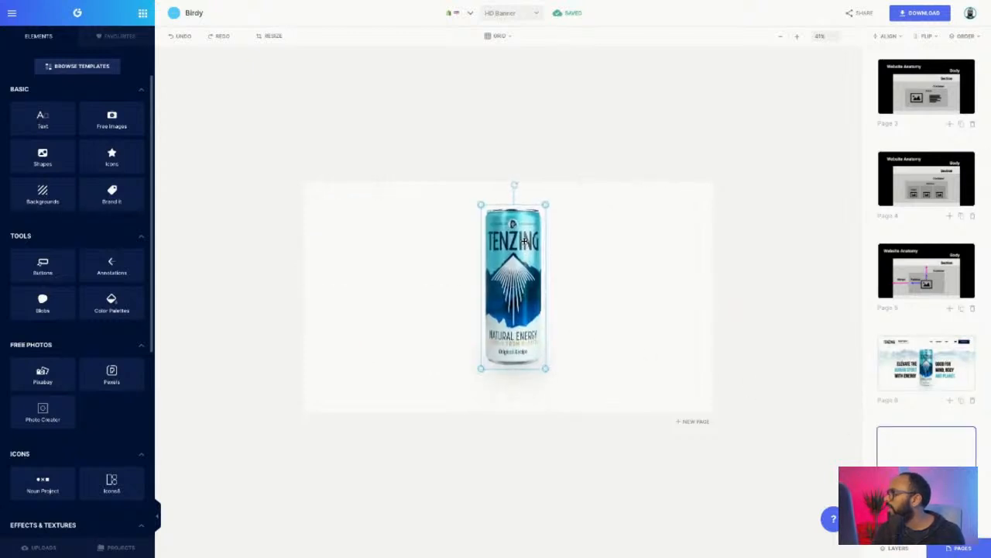
# - Resize the current canvas holding the can to 600 by 1000 px with Smart Resize
pyautogui.click(271, 36)
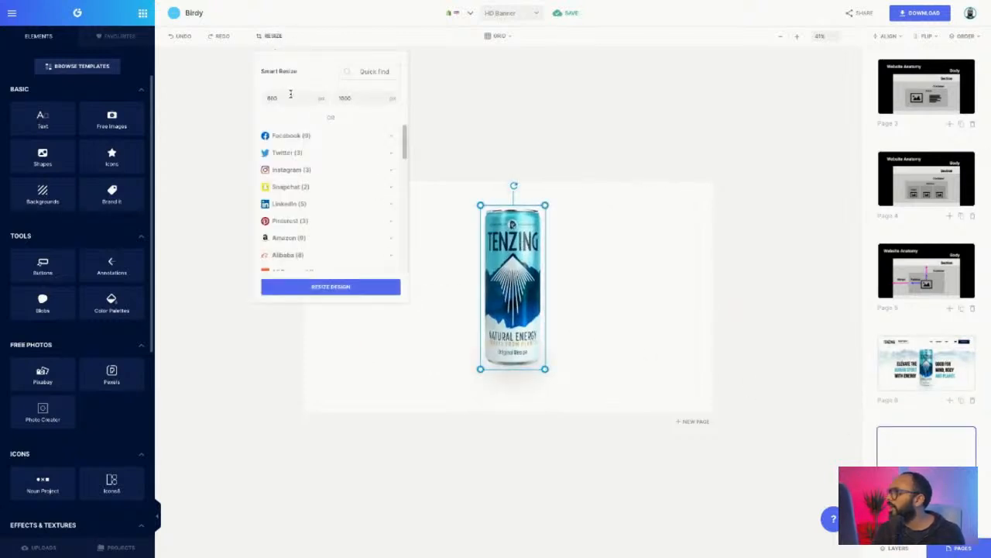
pyautogui.click(210, 104)
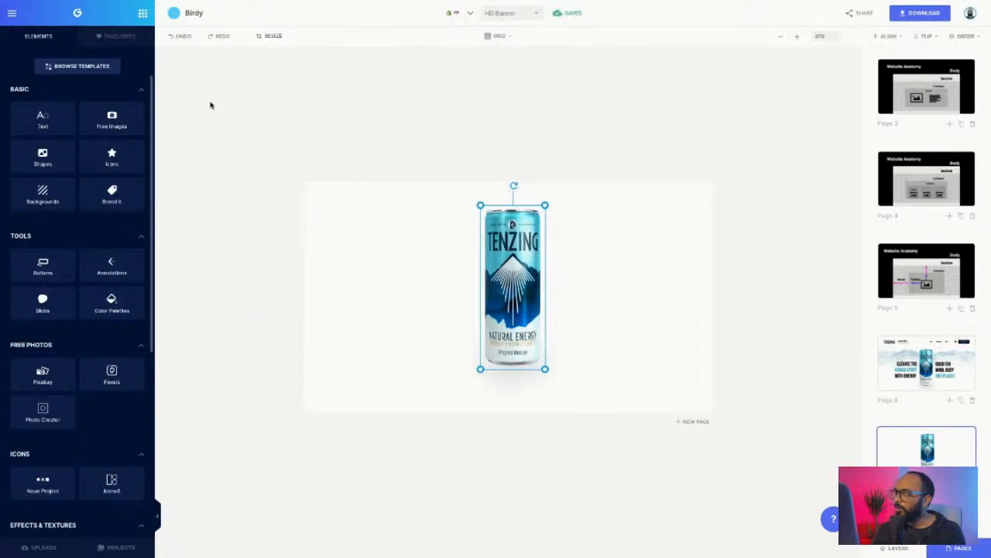
pyautogui.click(268, 36)
pyautogui.doubleClick(280, 98)
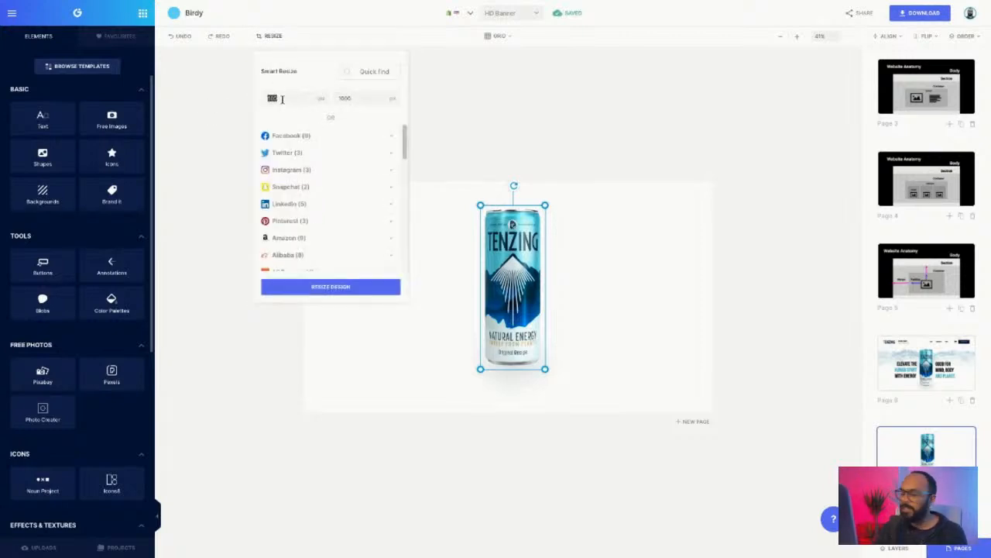
pyautogui.write('600')
pyautogui.press('Tab')
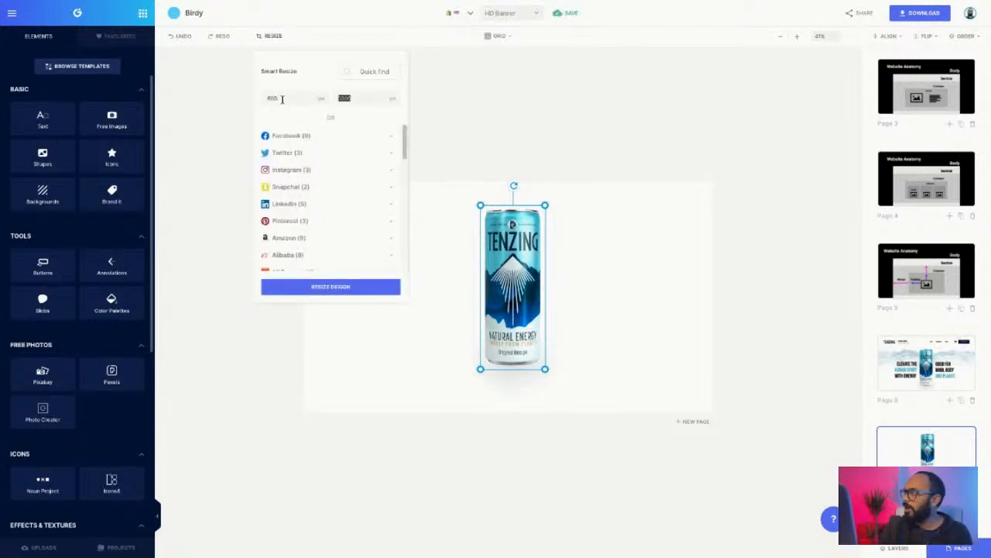
pyautogui.write('1000')
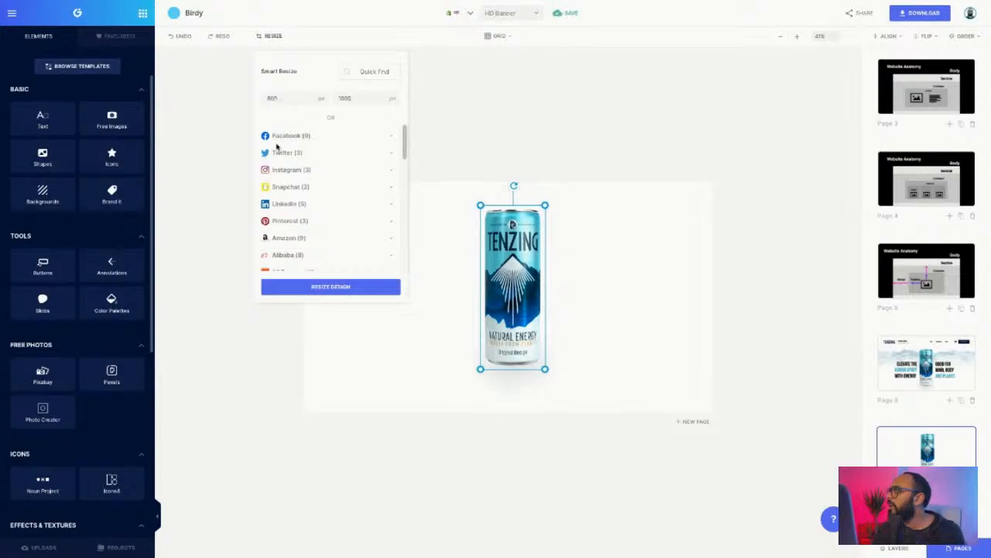
pyautogui.click(332, 287)
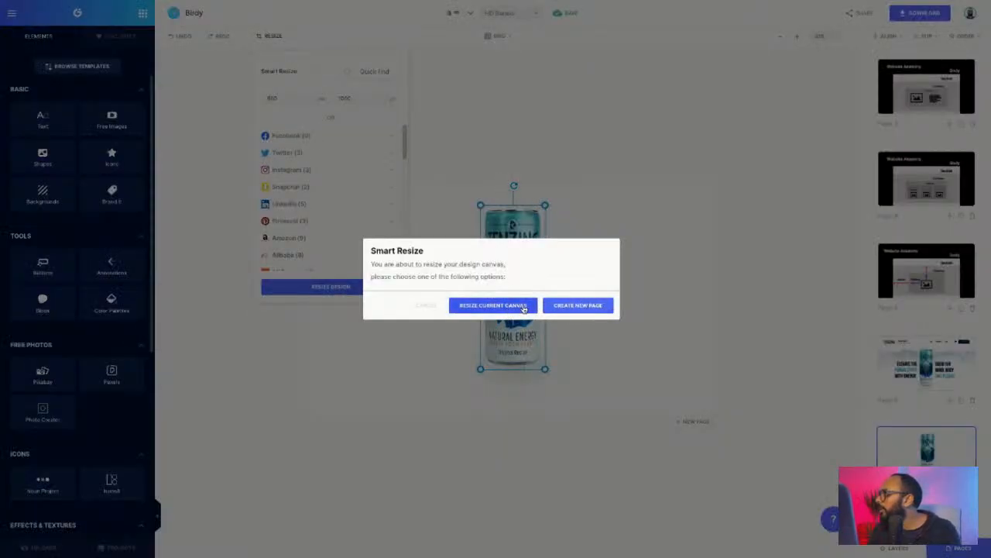
pyautogui.click(525, 307)
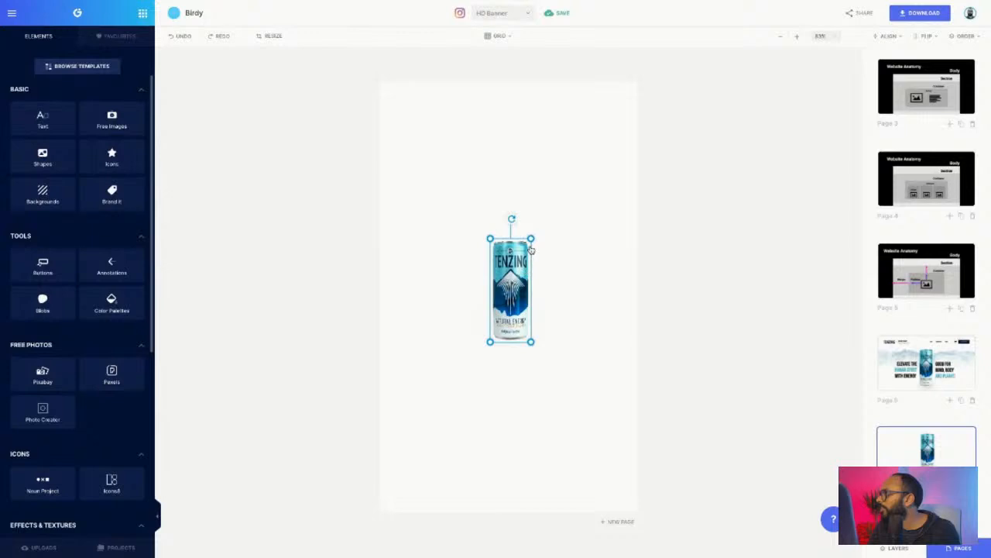
# - Enlarge the can image so it fills most of the portrait page's height and reposition it near the centre
pyautogui.moveTo(532, 239); pyautogui.dragTo(566, 152)
pyautogui.moveTo(514, 369); pyautogui.dragTo(513, 347)
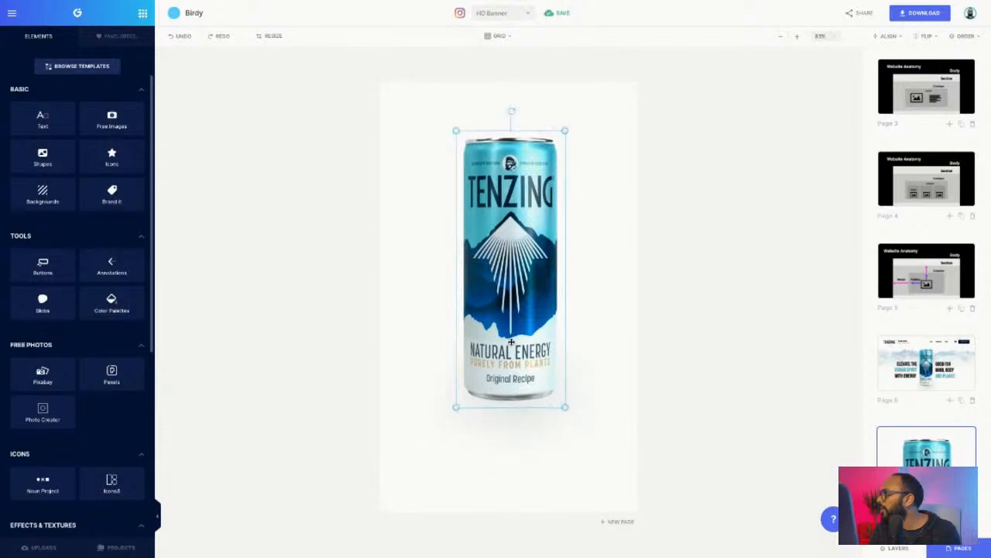
pyautogui.moveTo(566, 129); pyautogui.dragTo(594, 111)
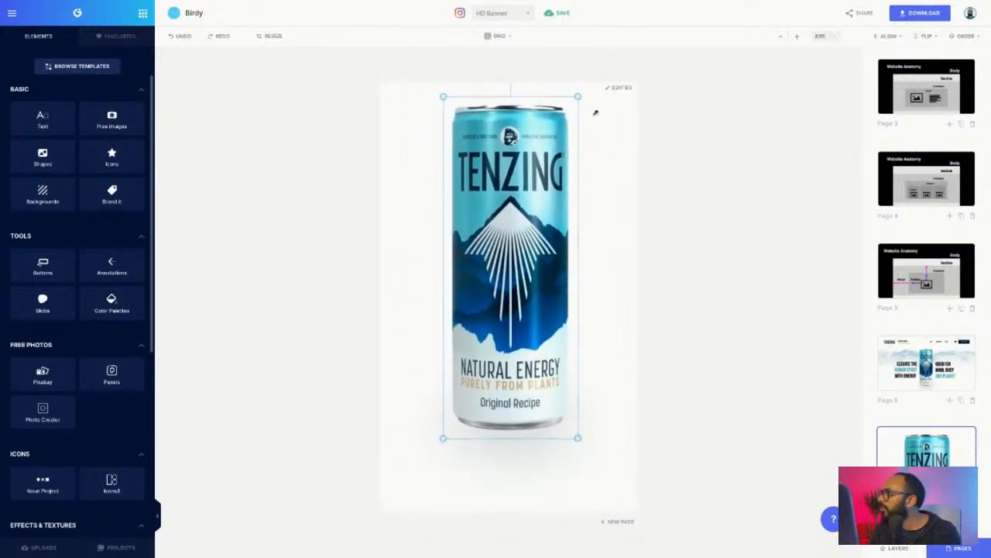
pyautogui.click(615, 173)
# - Duplicate the landing page design on Page 6 and delete both headline texts and the can from the copy
pyautogui.scroll(-1, 947, 341)
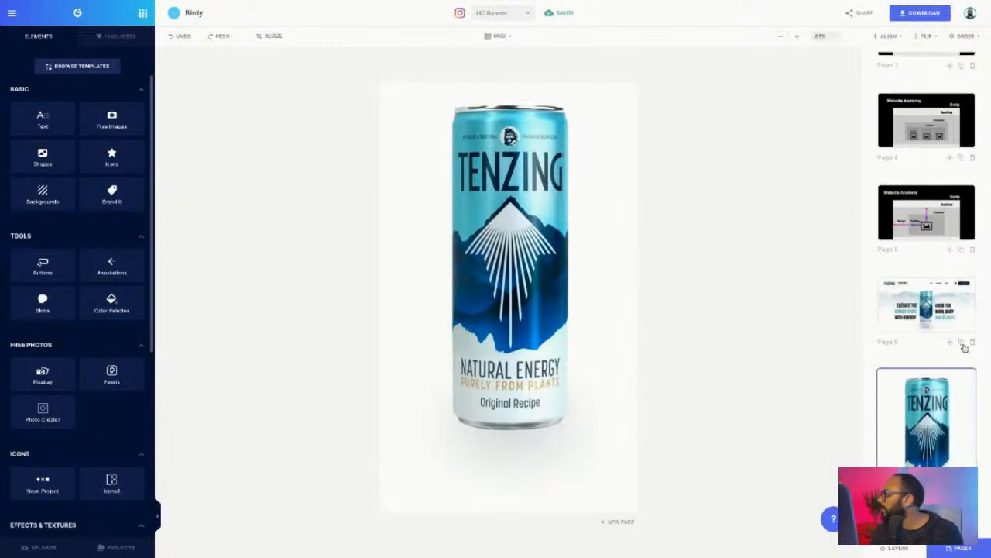
pyautogui.click(961, 342)
pyautogui.click(599, 353)
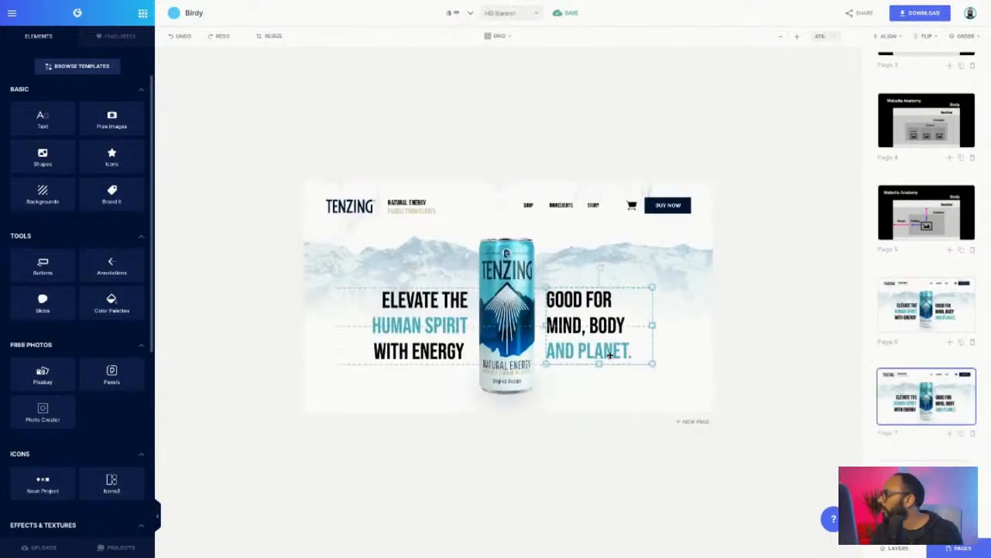
pyautogui.press('Delete')
pyautogui.click(469, 348)
pyautogui.press('Delete')
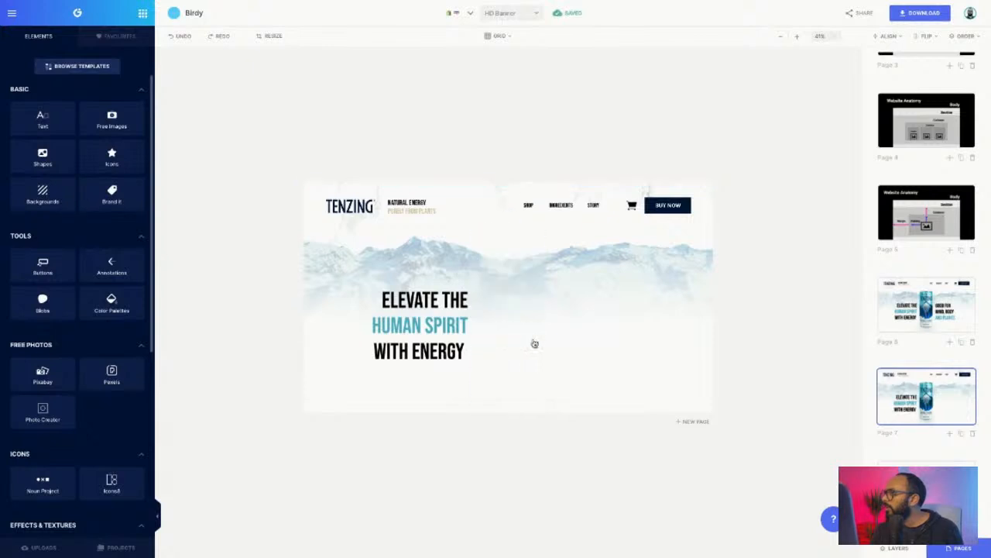
pyautogui.click(465, 335)
pyautogui.press('Delete')
# - Delete the Natural Energy tagline and the Tenzing logo from the duplicated page's header
pyautogui.click(409, 207)
pyautogui.press('Delete')
pyautogui.click(350, 206)
pyautogui.press('Delete')
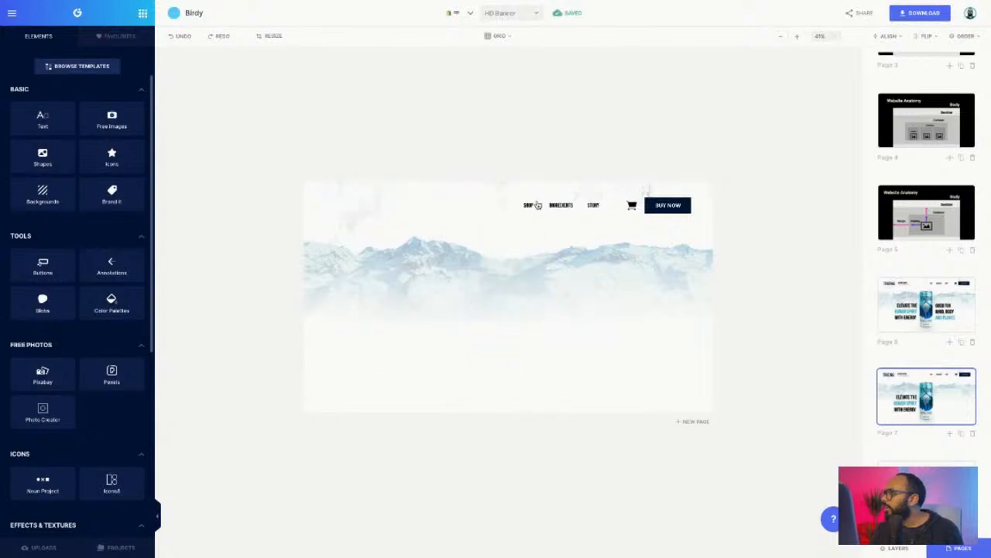
# - Delete the Shop, Ingredients and Story links, the cart icon and the Buy Now button from the duplicated page
pyautogui.click(529, 205)
pyautogui.press('Delete')
pyautogui.click(560, 205)
pyautogui.press('Delete')
pyautogui.click(590, 206)
pyautogui.press('Delete')
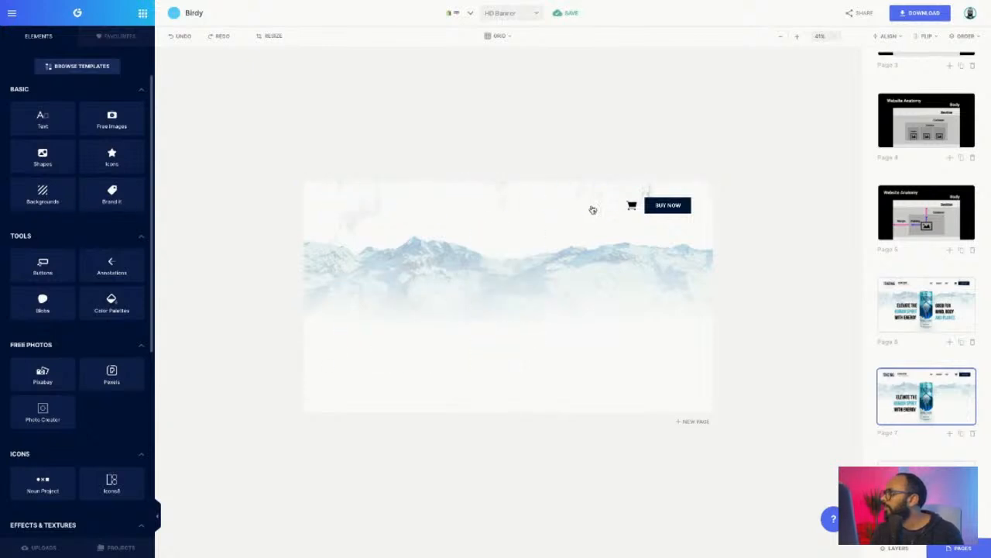
pyautogui.click(633, 206)
pyautogui.press('Delete')
pyautogui.click(669, 205)
pyautogui.press('Delete')
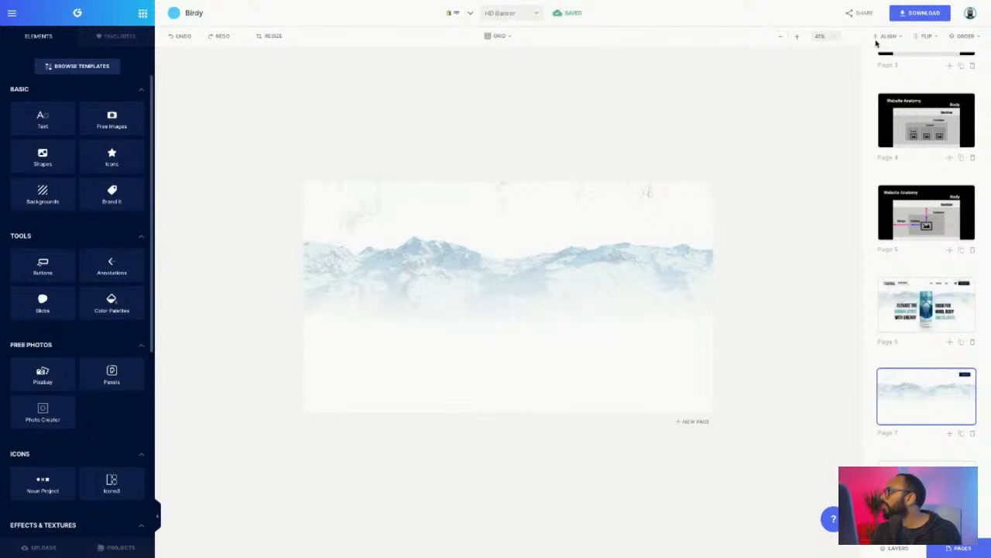
# - Download the mountain background page as a JPG at size x1.5
pyautogui.click(923, 12)
pyautogui.click(846, 84)
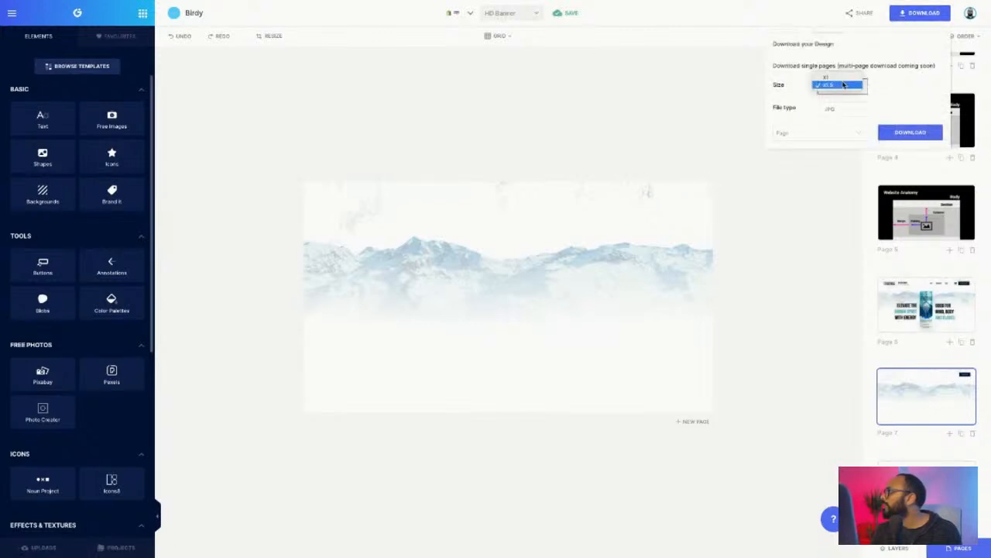
pyautogui.click(847, 79)
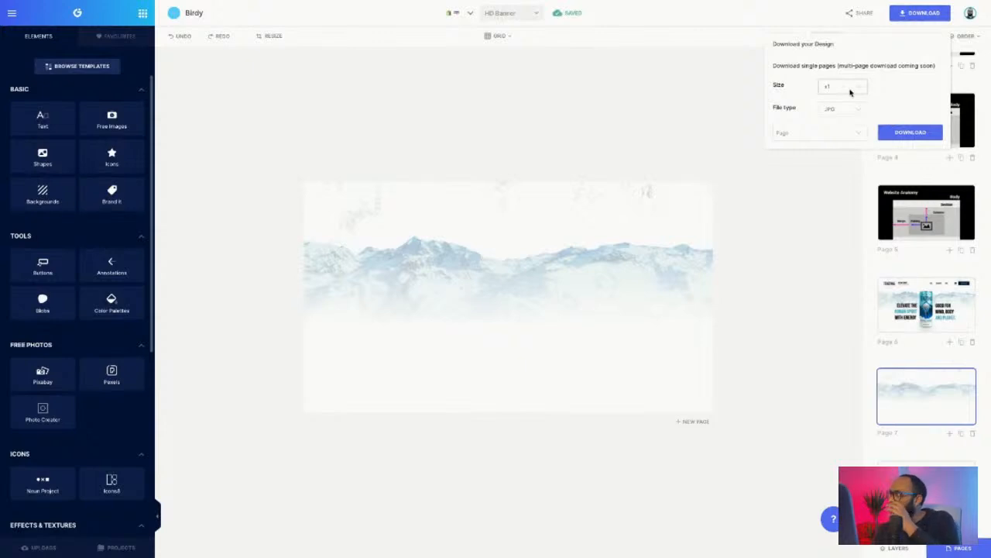
pyautogui.click(848, 86)
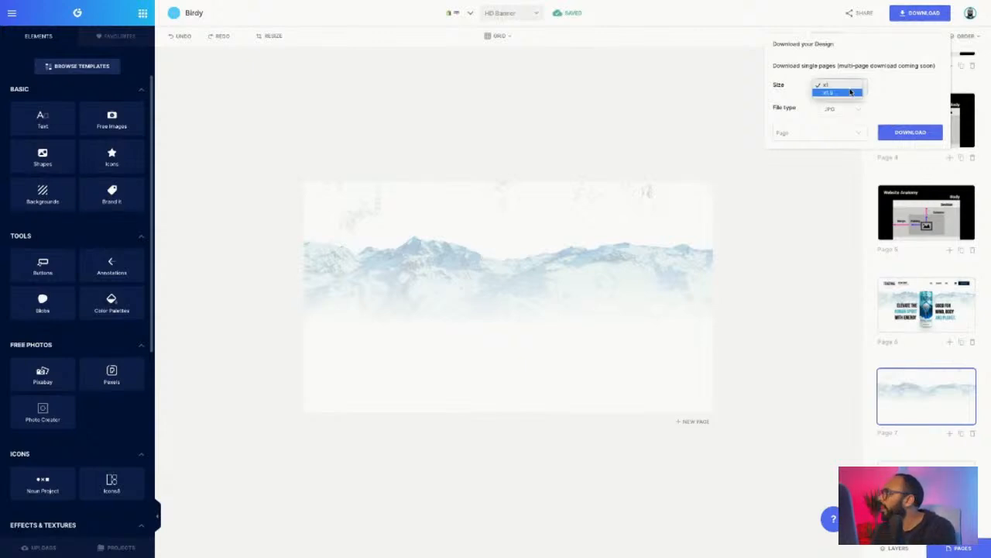
pyautogui.click(851, 93)
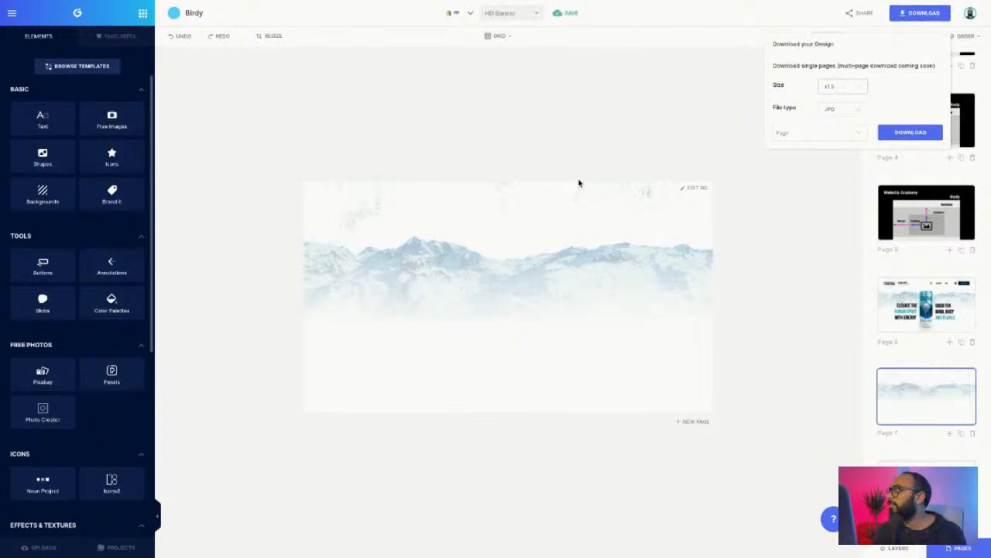
pyautogui.click(909, 135)
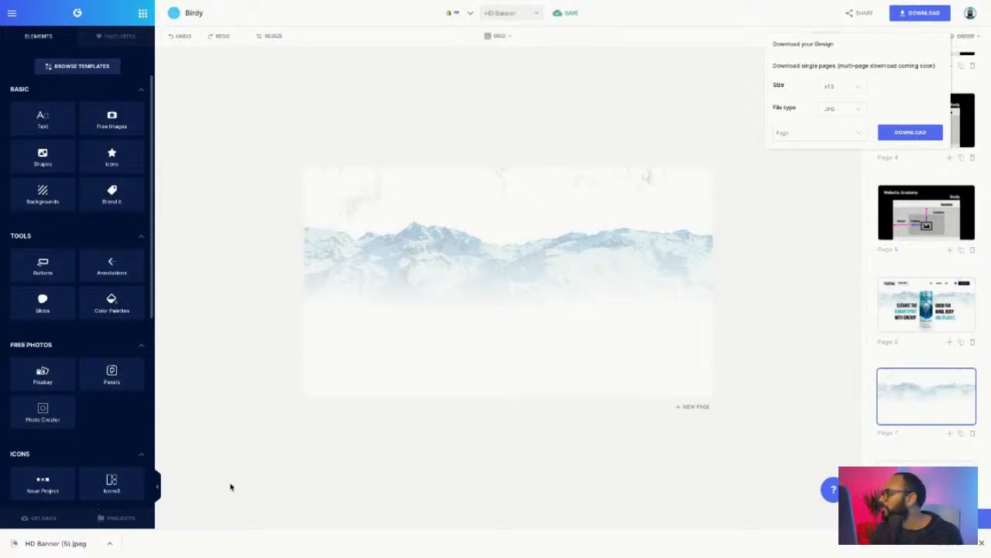
# - Download the portrait can page at size x1.5 with the Transparent file type
pyautogui.click(863, 416)
pyautogui.click(899, 487)
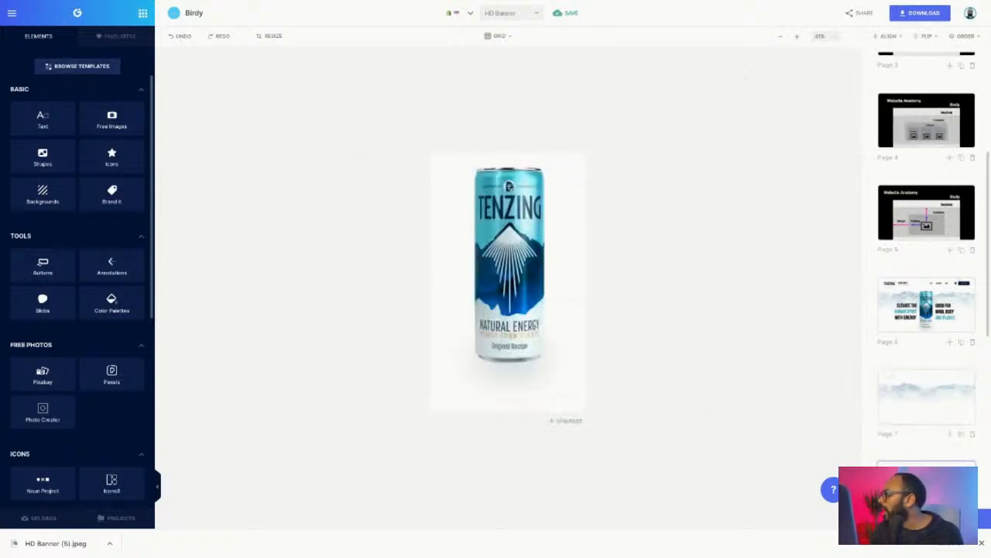
pyautogui.click(919, 13)
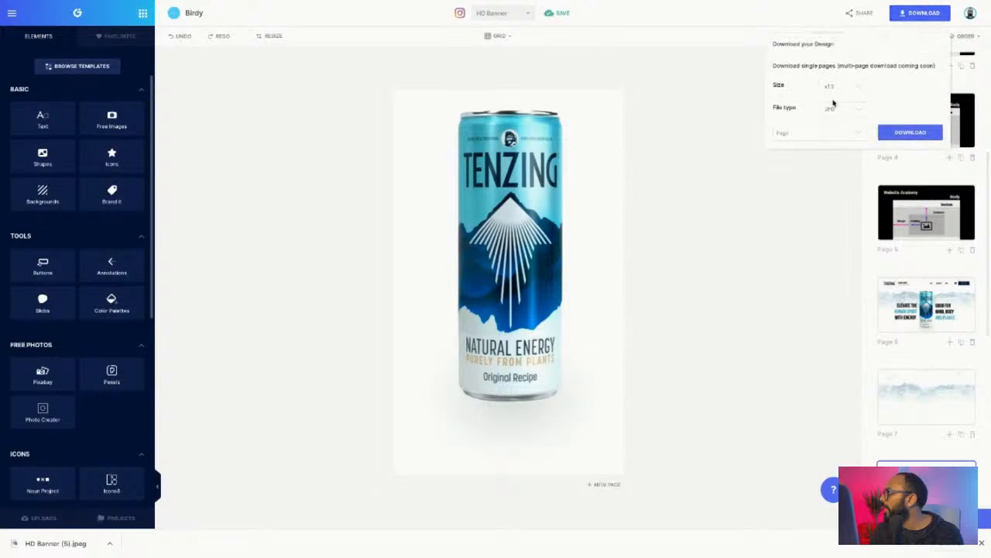
pyautogui.click(833, 107)
pyautogui.click(836, 115)
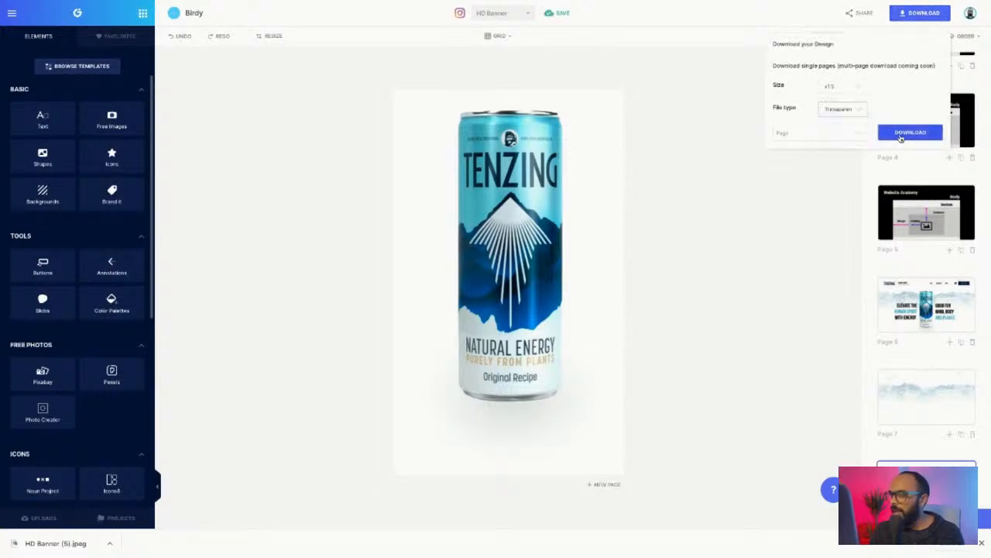
pyautogui.click(904, 135)
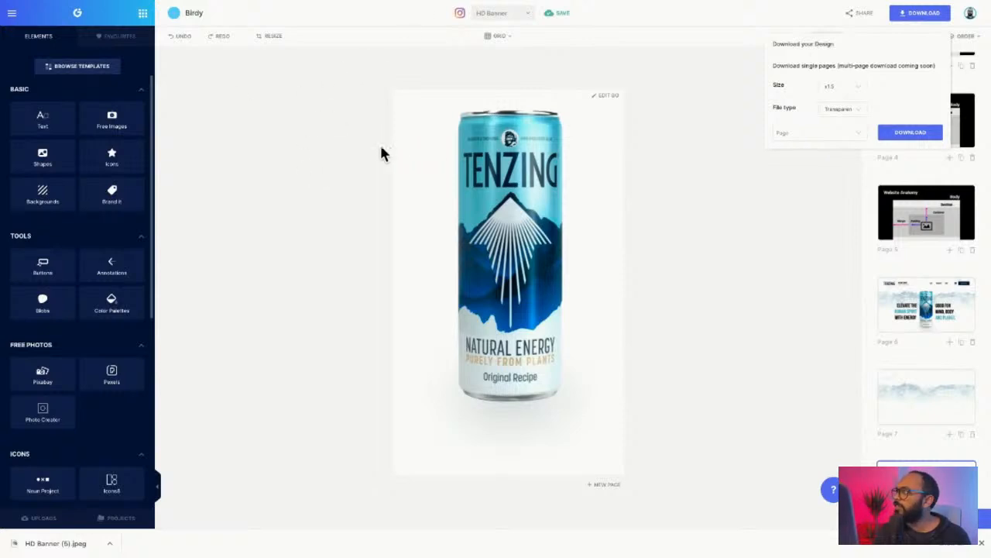
# - Bring the browser tabs into view and move the HD Banner (1).png preview window out of the way
pyautogui.moveTo(316, 6)
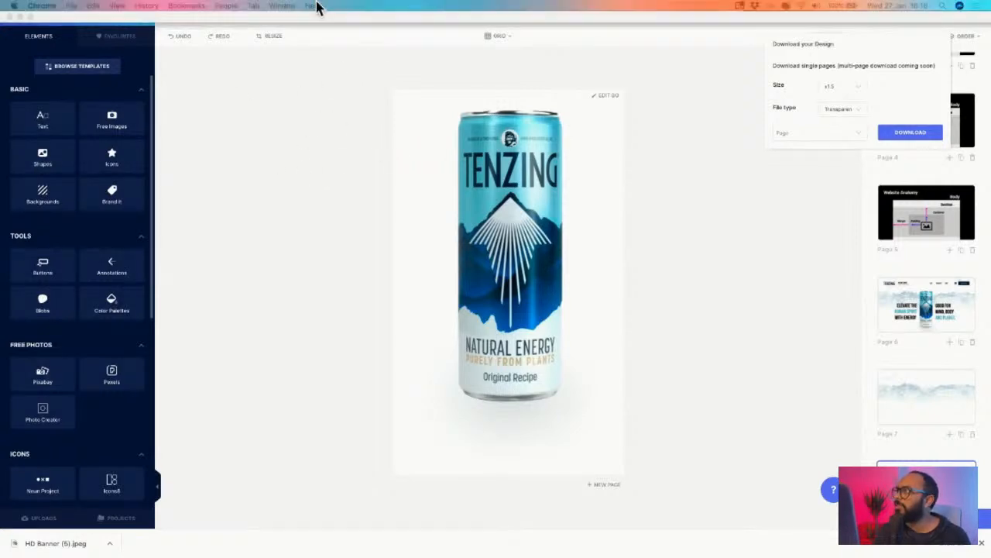
pyautogui.click(32, 17)
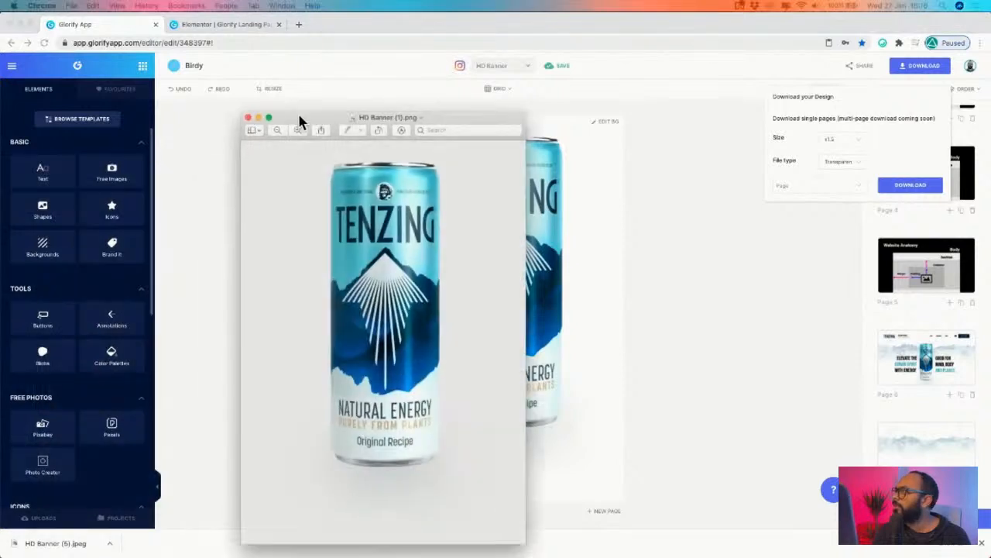
pyautogui.moveTo(298, 115); pyautogui.dragTo(159, 2)
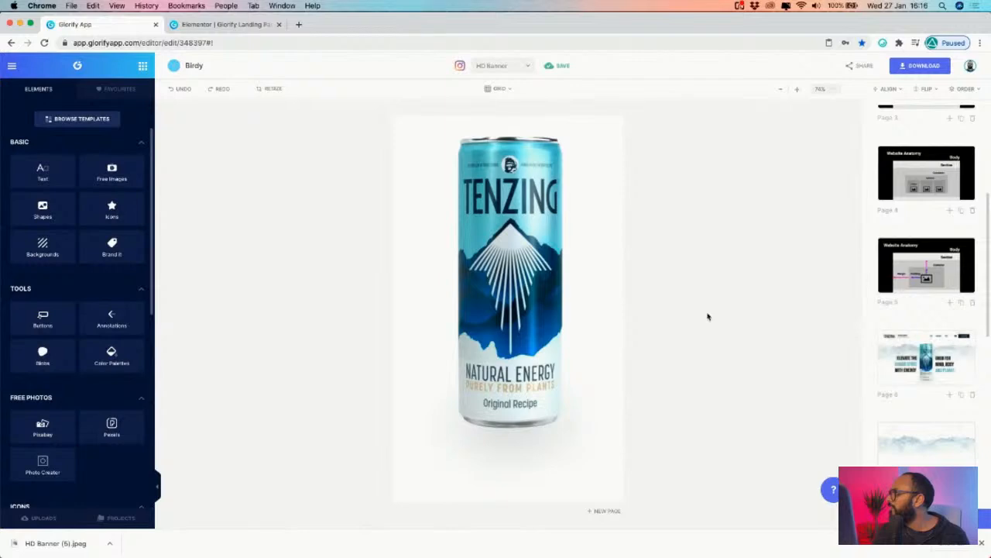
# - Search the web for "tenzing website" in a new tab and open the TENZING Natural Energy site
pyautogui.click(298, 24)
pyautogui.write('te')
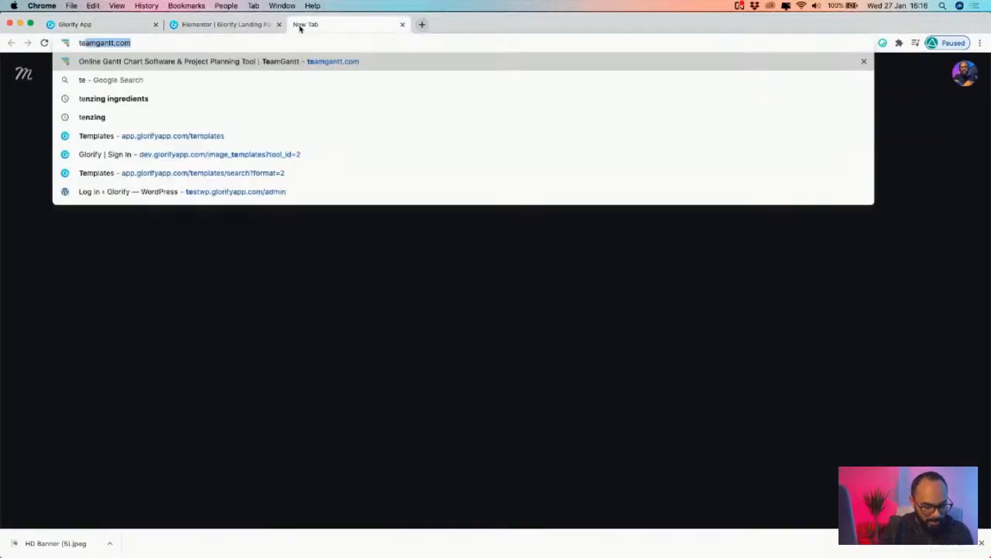
pyautogui.write('nzing')
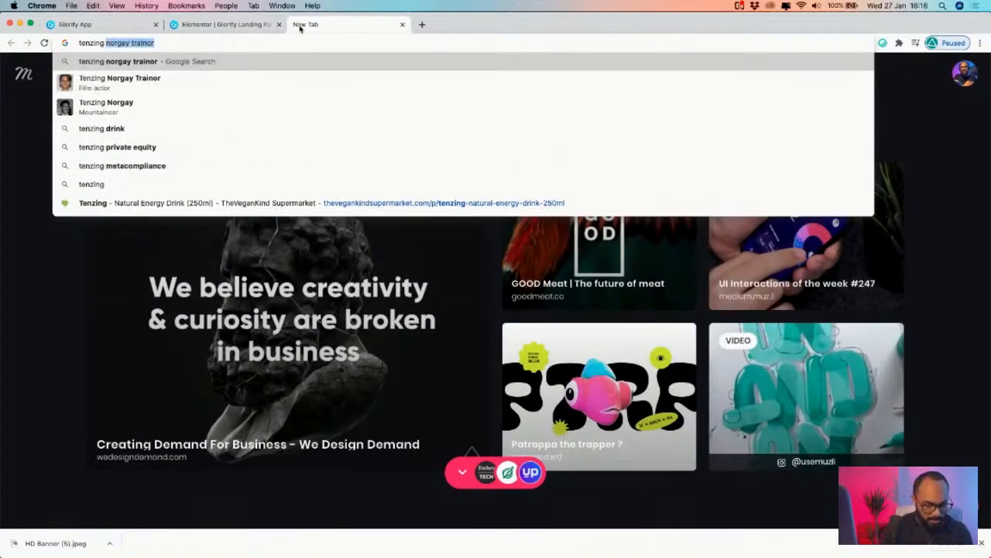
pyautogui.write(' website')
pyautogui.press('Return')
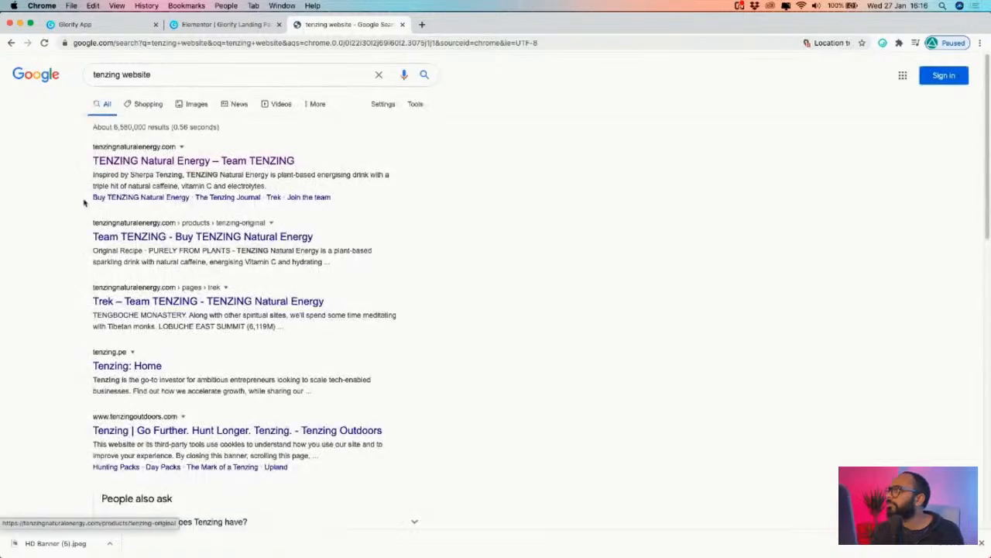
pyautogui.click(161, 162)
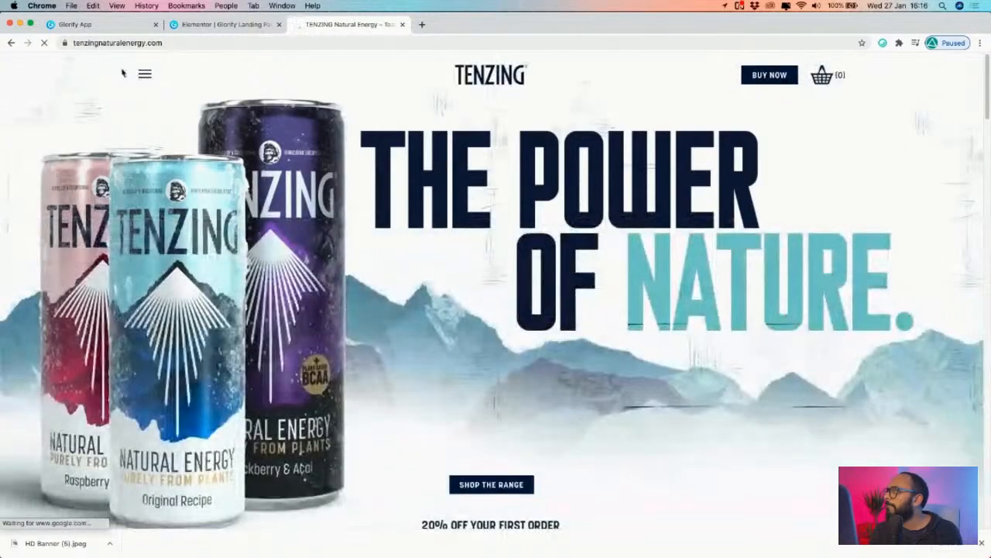
# - Save the TENZING logo image from the site's header and close the website's tab
pyautogui.rightClick(482, 78)
pyautogui.rightClick(482, 79)
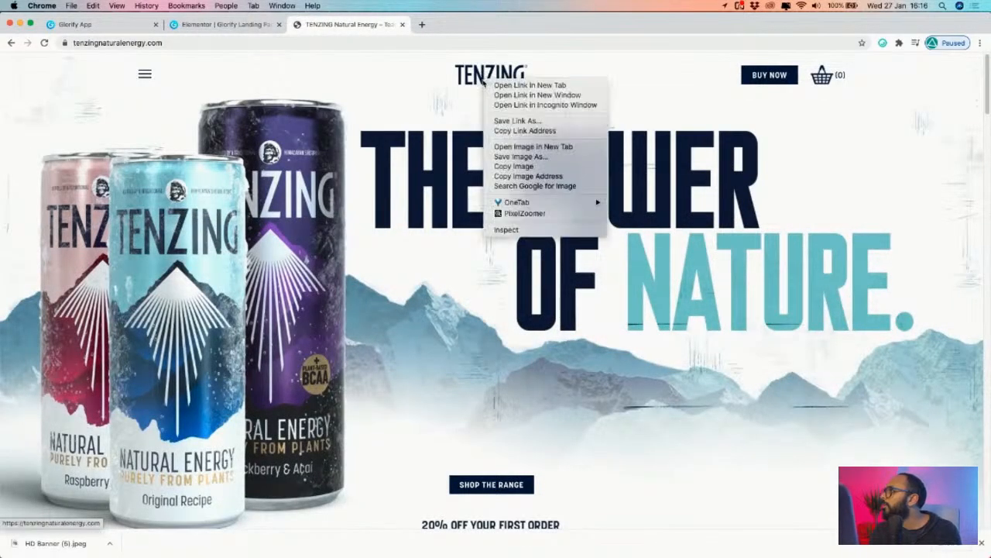
pyautogui.click(516, 158)
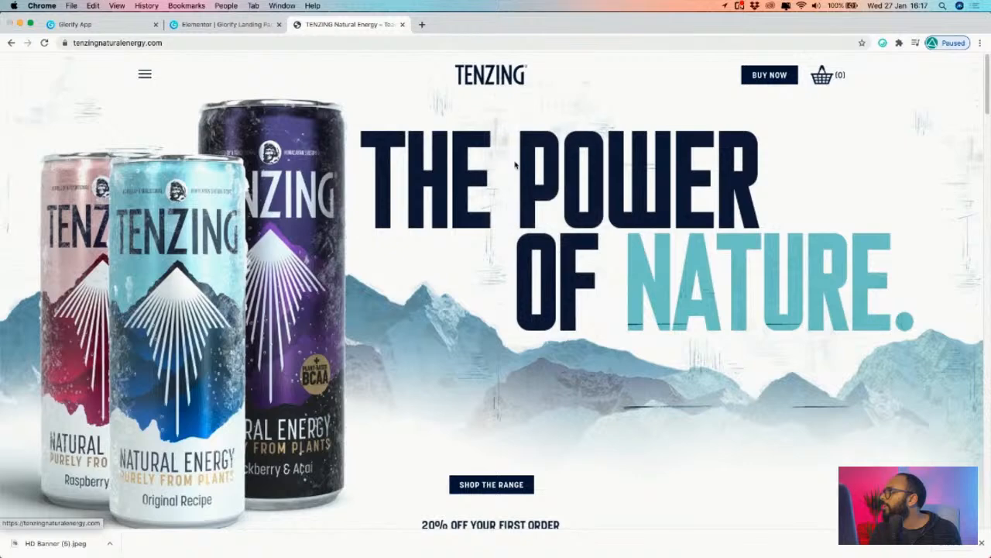
pyautogui.click(686, 273)
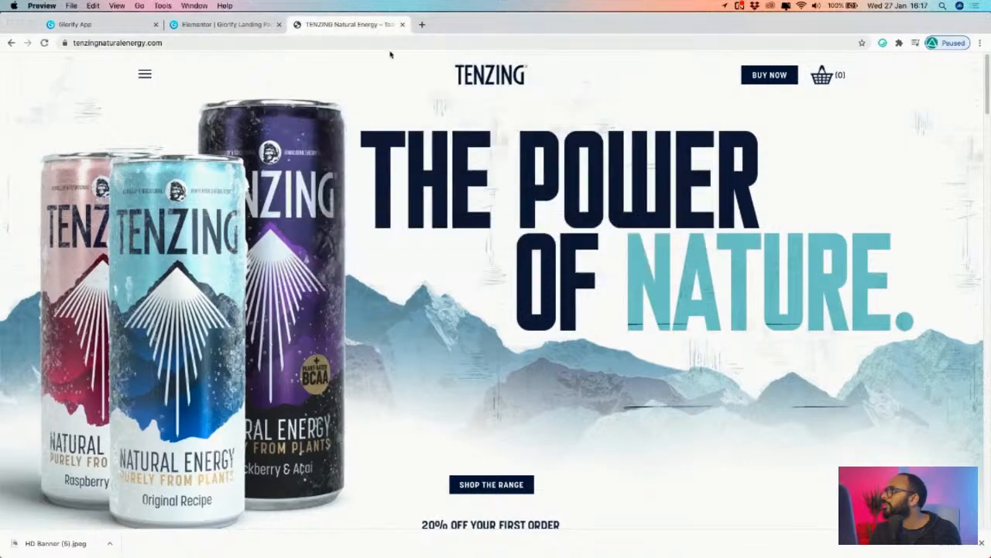
pyautogui.click(391, 27)
pyautogui.press('super+w')
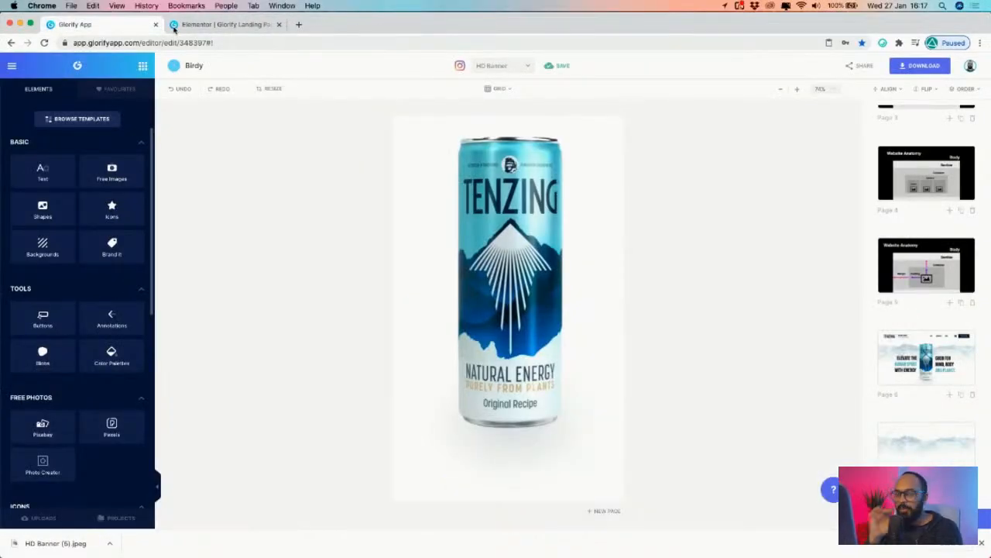
# - Open the full landing page mockup, Page 6, and enlarge it to examine the layout
pyautogui.click(948, 365)
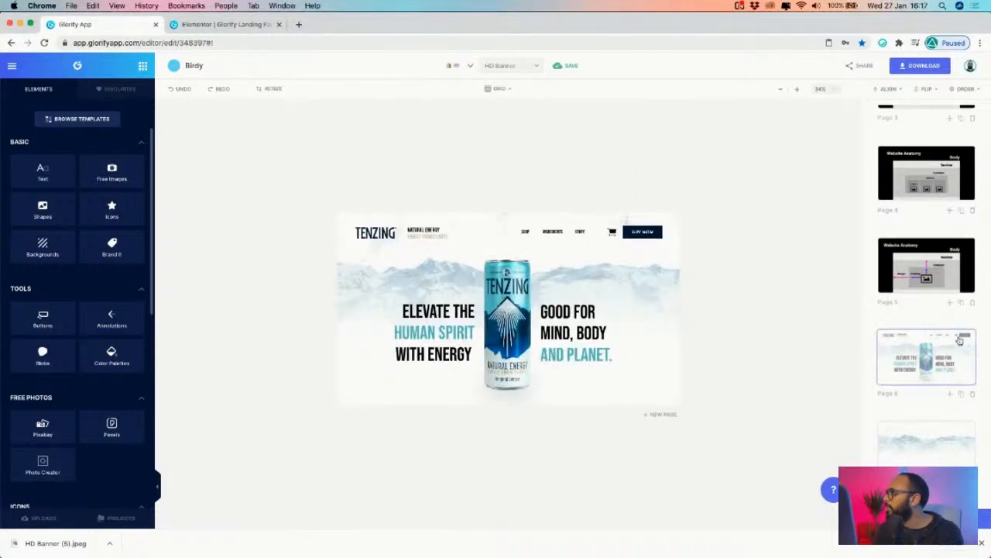
pyautogui.click(797, 91)
pyautogui.click(798, 90)
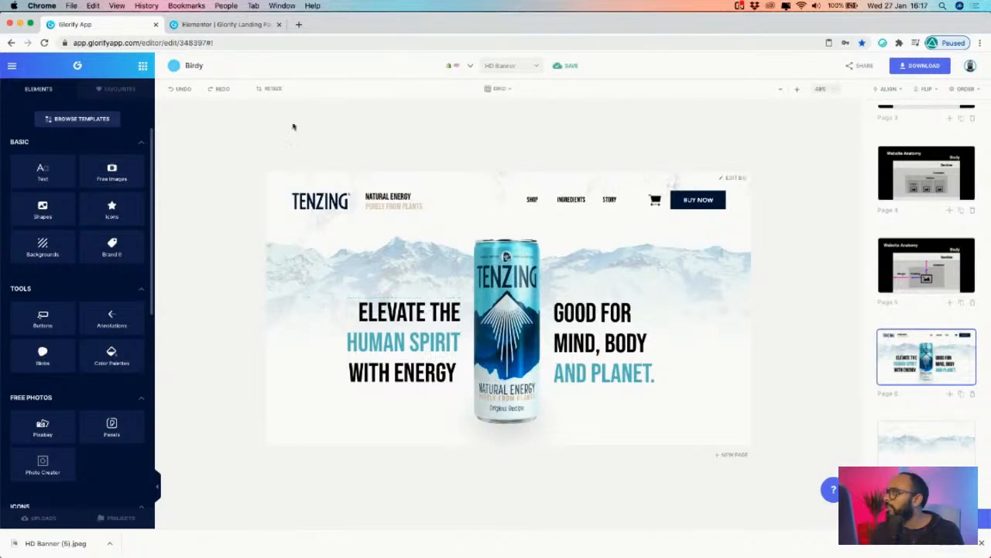
# - Check the empty Elementor page, and examine the section block in the Website Anatomy diagram on Page 4 of the Glorify design
pyautogui.click(220, 24)
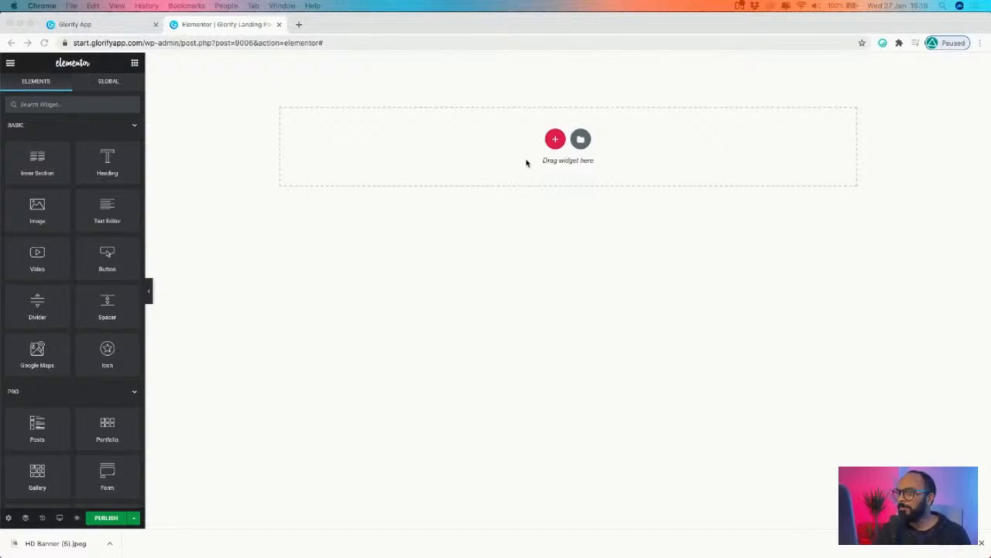
pyautogui.click(557, 141)
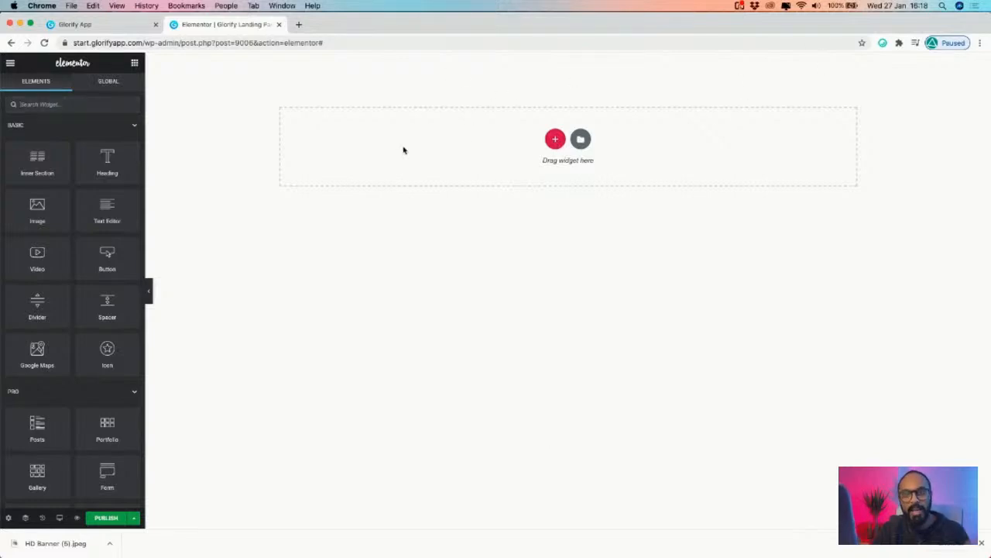
pyautogui.click(53, 27)
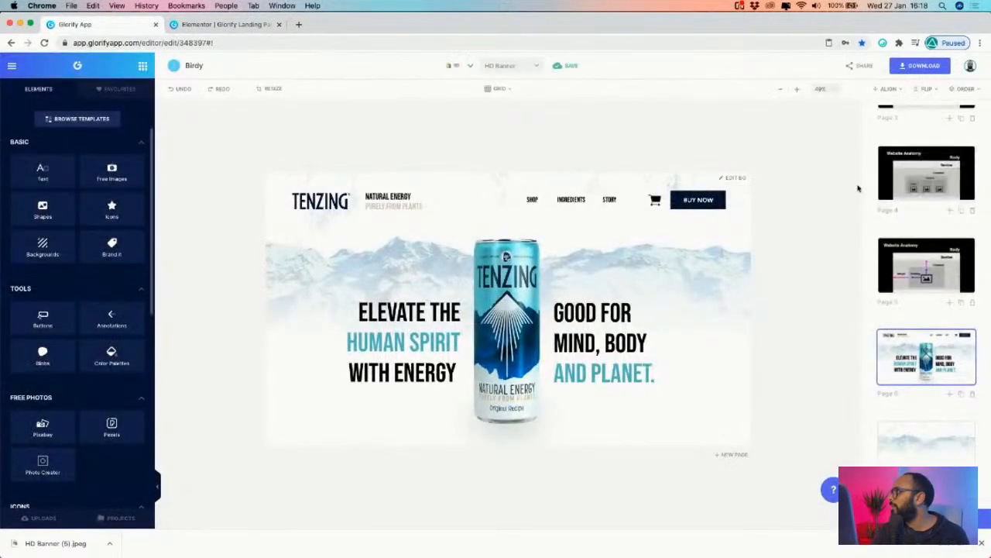
pyautogui.click(926, 174)
pyautogui.click(603, 265)
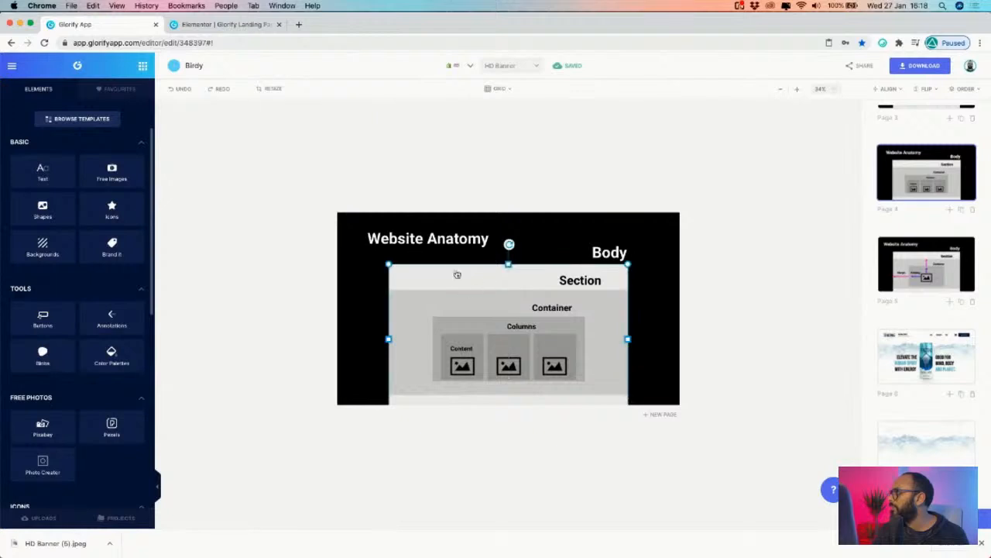
# - Switch to Elementor and add a new section with a single-column structure
pyautogui.click(227, 24)
pyautogui.click(558, 141)
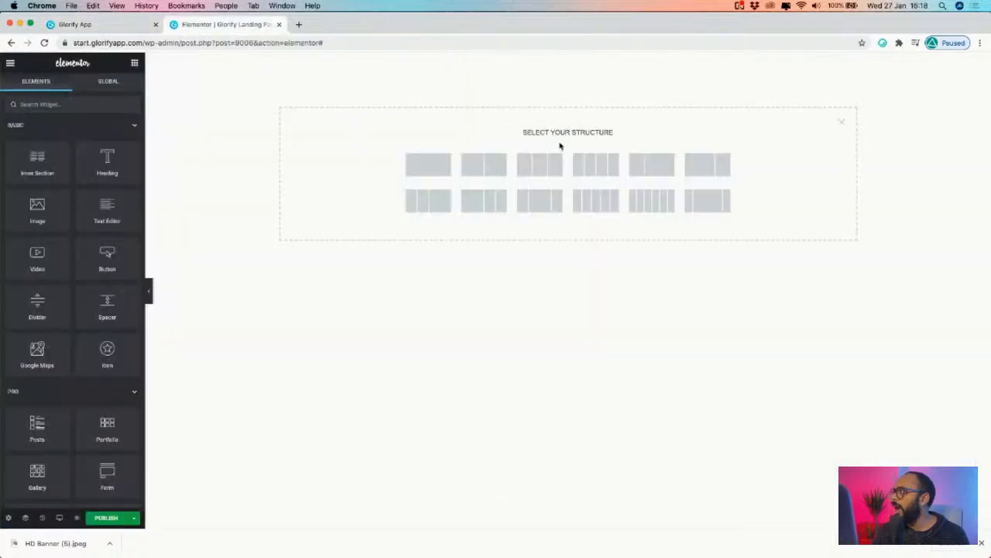
pyautogui.click(436, 168)
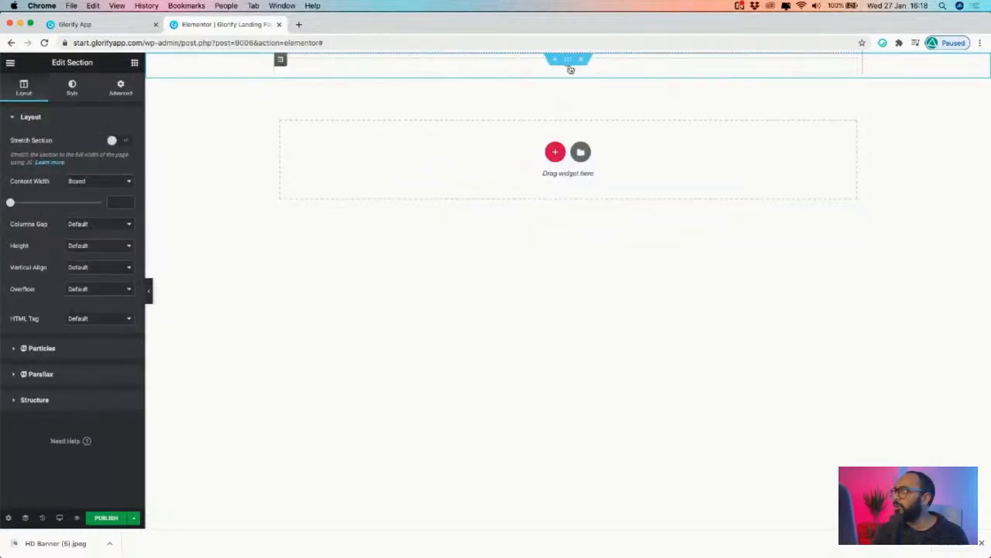
# - Set the section's Boxed content width to 1200 and preview the page with the editing panel hidden
pyautogui.click(85, 24)
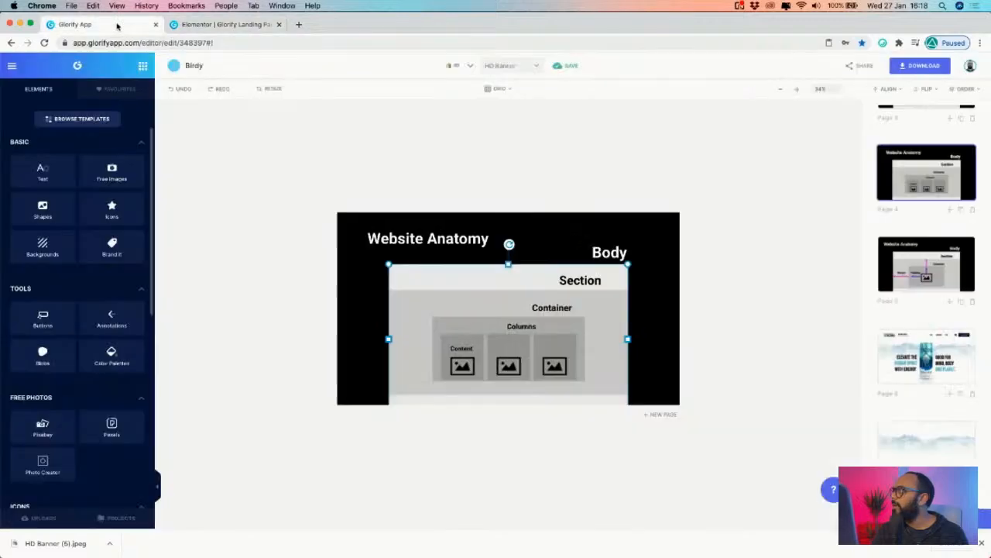
pyautogui.click(219, 27)
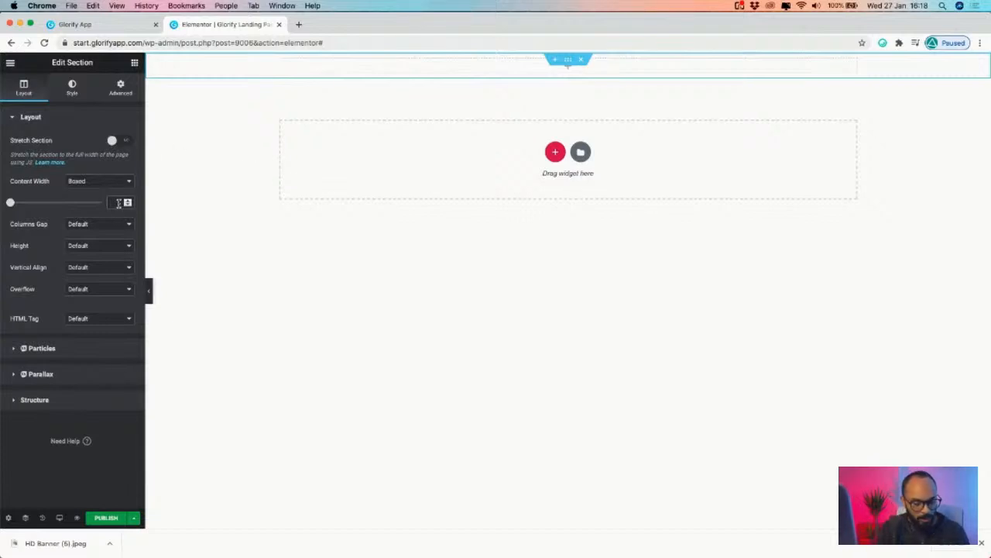
pyautogui.write('1200')
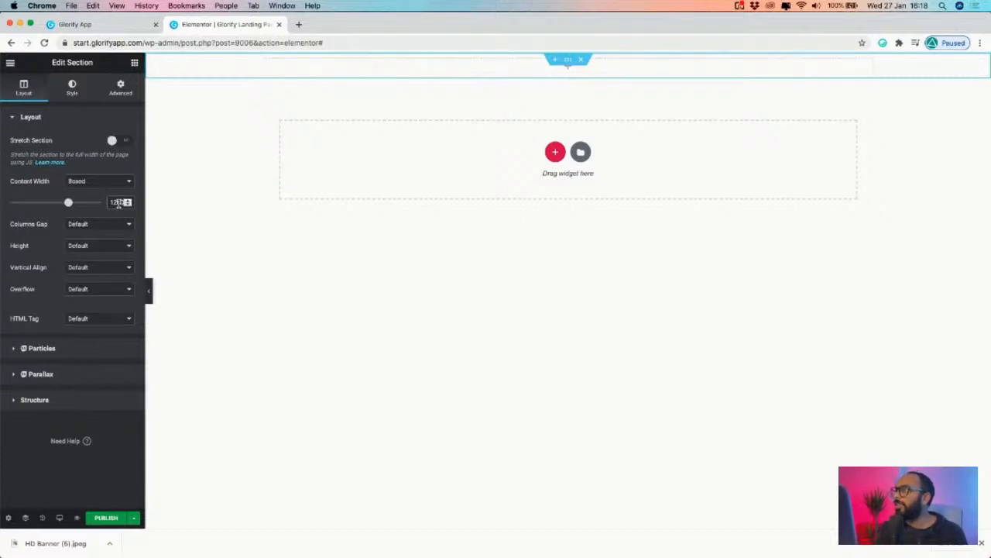
pyautogui.click(49, 192)
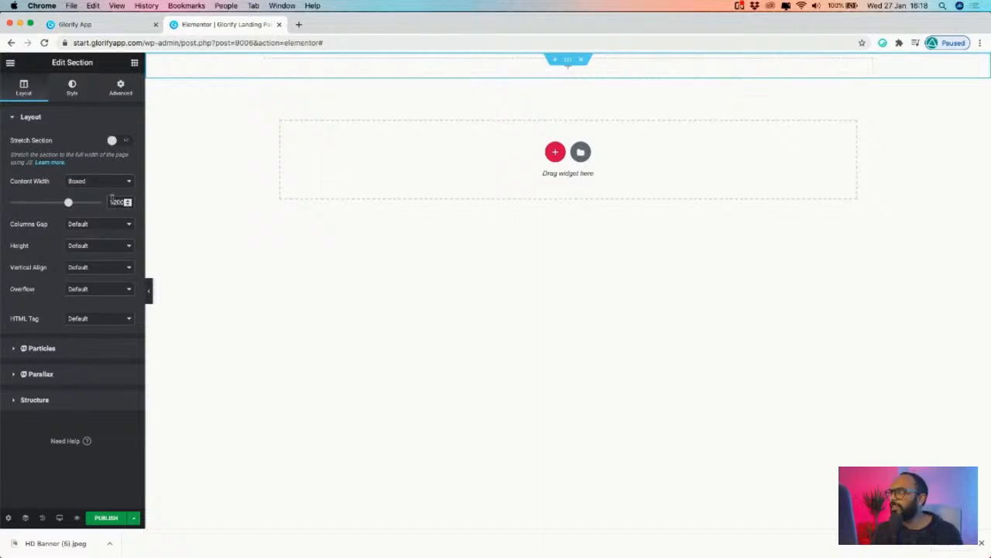
pyautogui.click(98, 182)
pyautogui.click(37, 184)
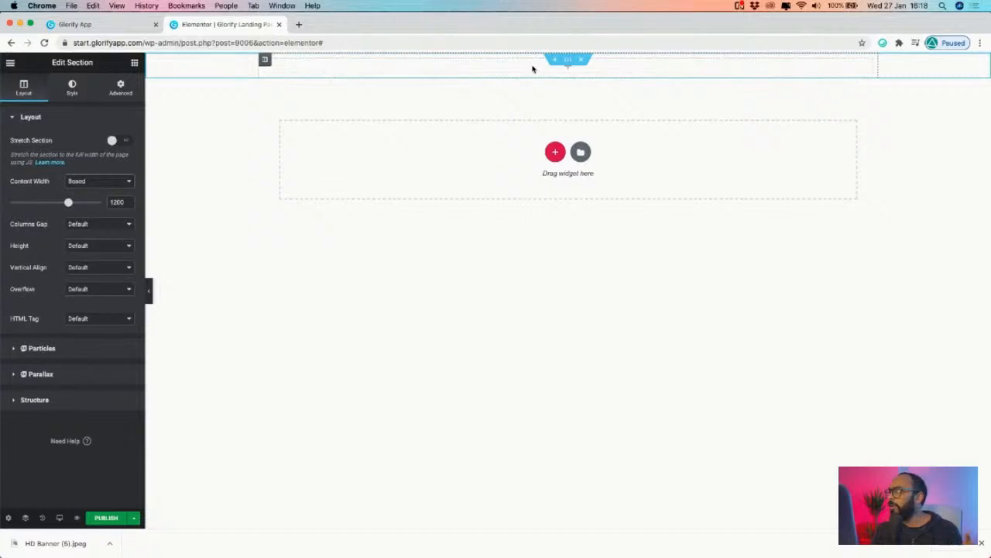
pyautogui.click(151, 298)
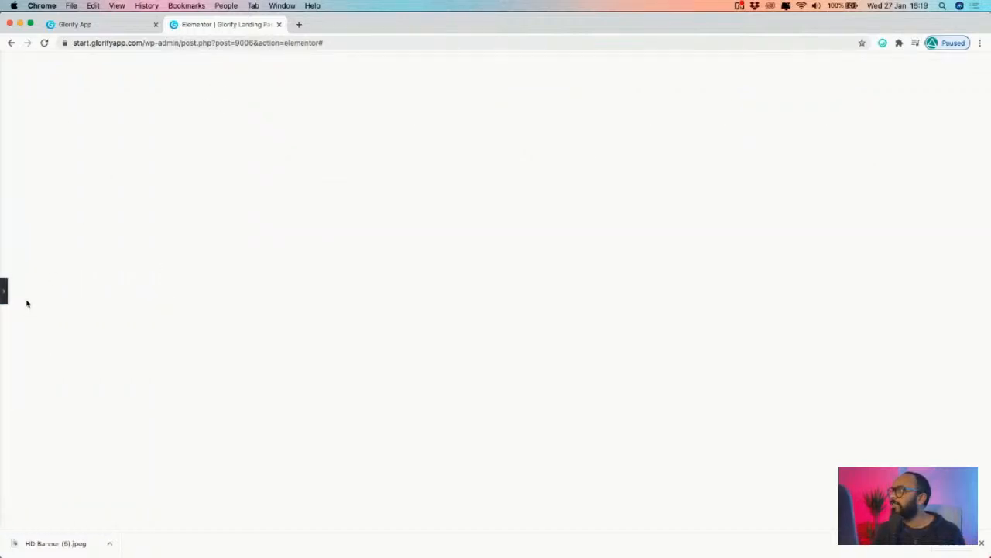
pyautogui.click(5, 291)
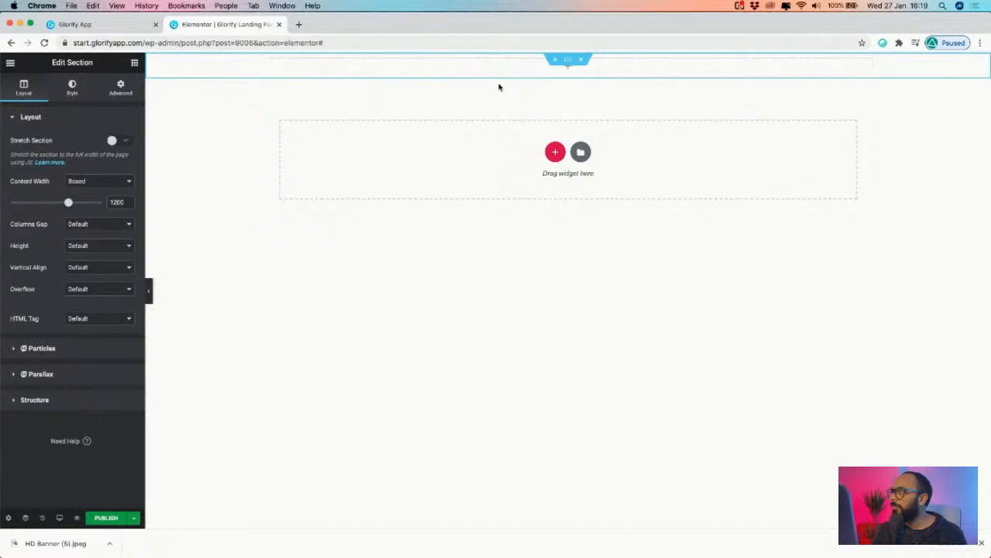
# - Set the section's padding to 30 on all four sides and return to the widget list
pyautogui.click(121, 87)
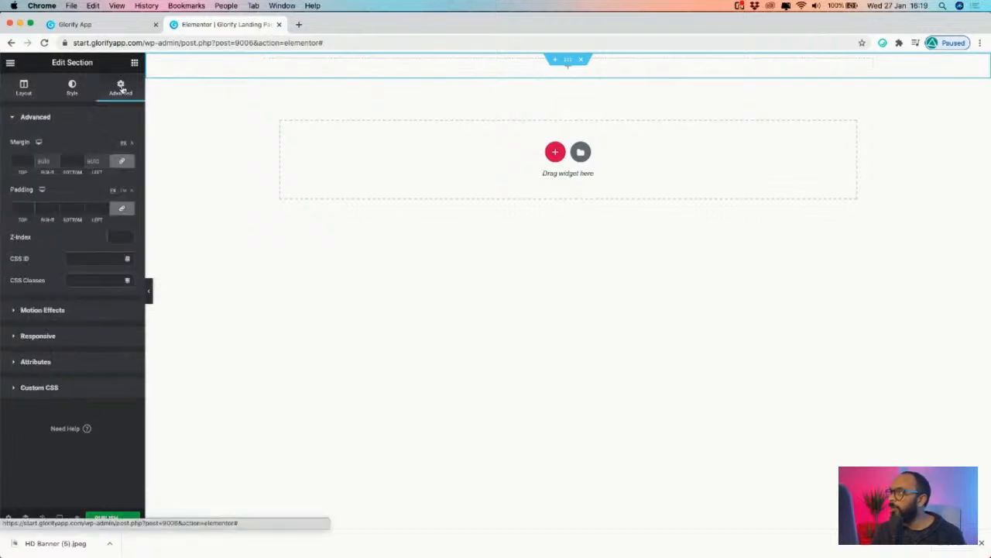
pyautogui.click(25, 209)
pyautogui.write('30')
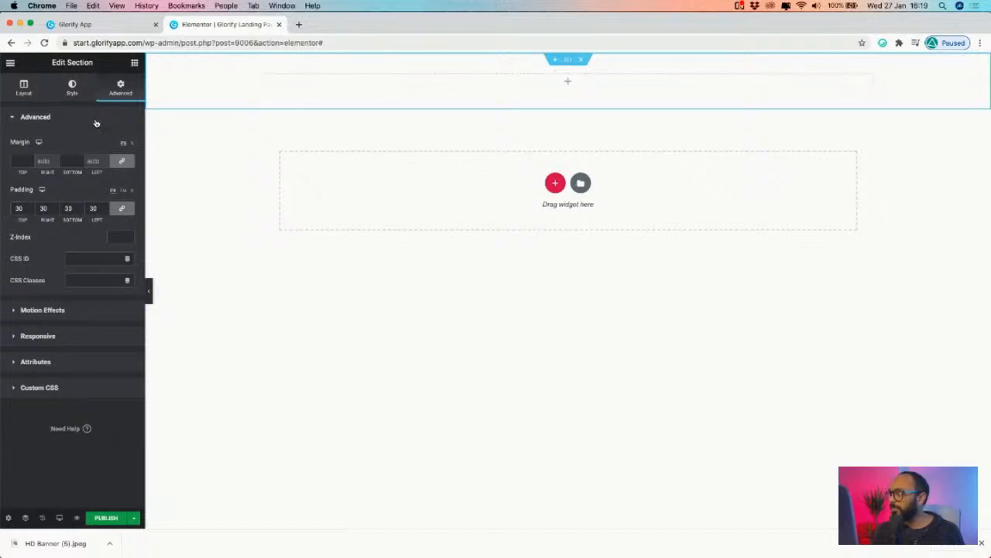
pyautogui.click(96, 120)
pyautogui.click(134, 63)
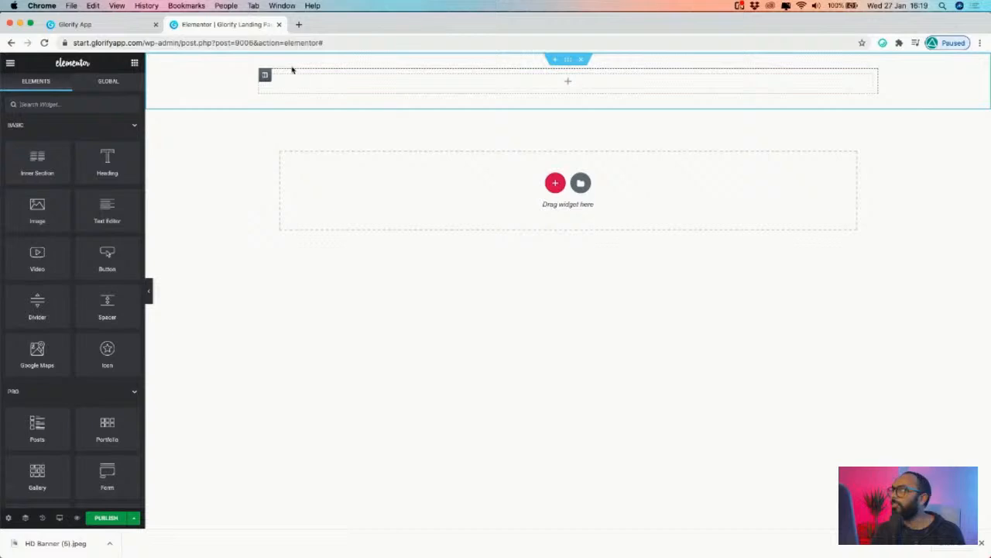
# - Examine the container and columns blocks in the Website Anatomy diagram in Glorify
pyautogui.click(117, 24)
pyautogui.click(614, 313)
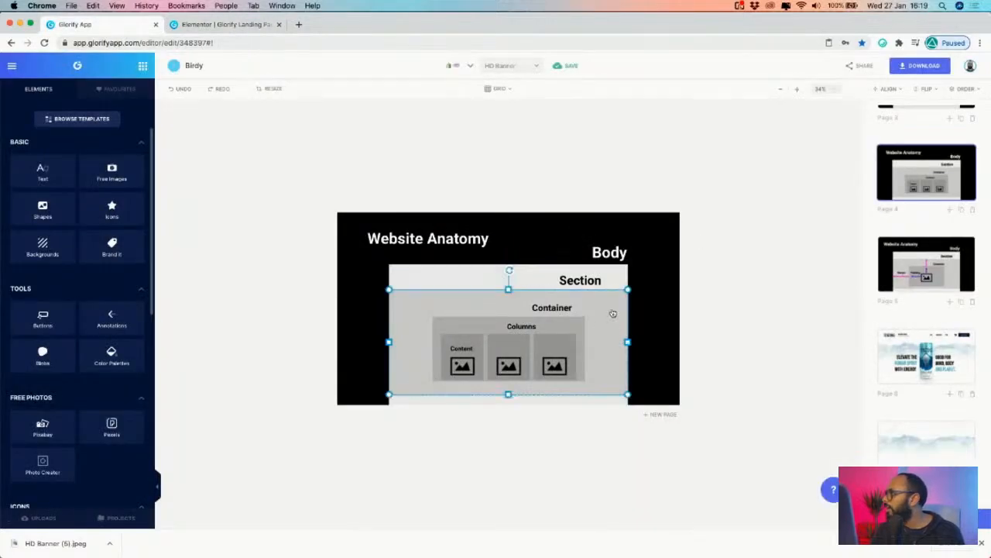
pyautogui.click(558, 325)
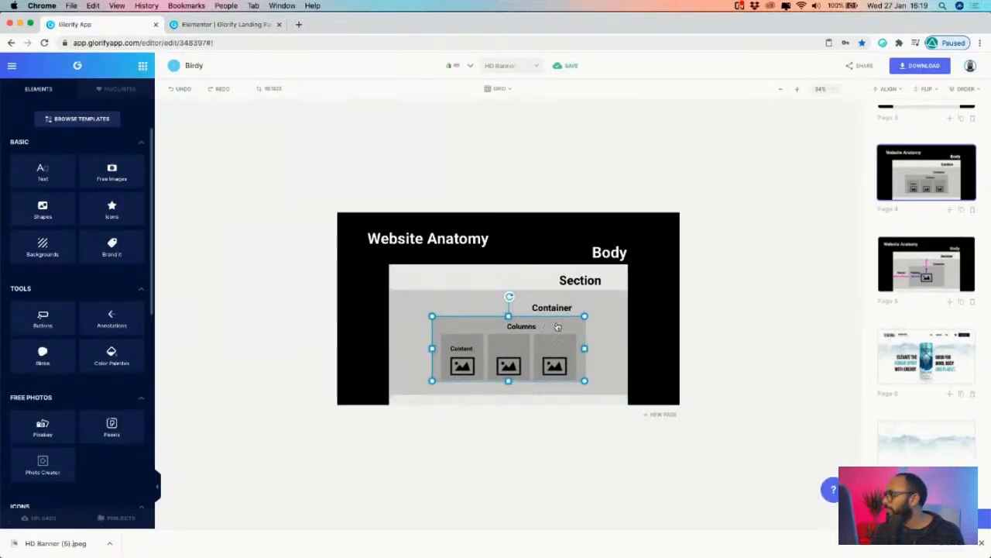
# - In Elementor, place an Inner Section inside the section's column, and duplicate its first column and its middle column
pyautogui.click(218, 24)
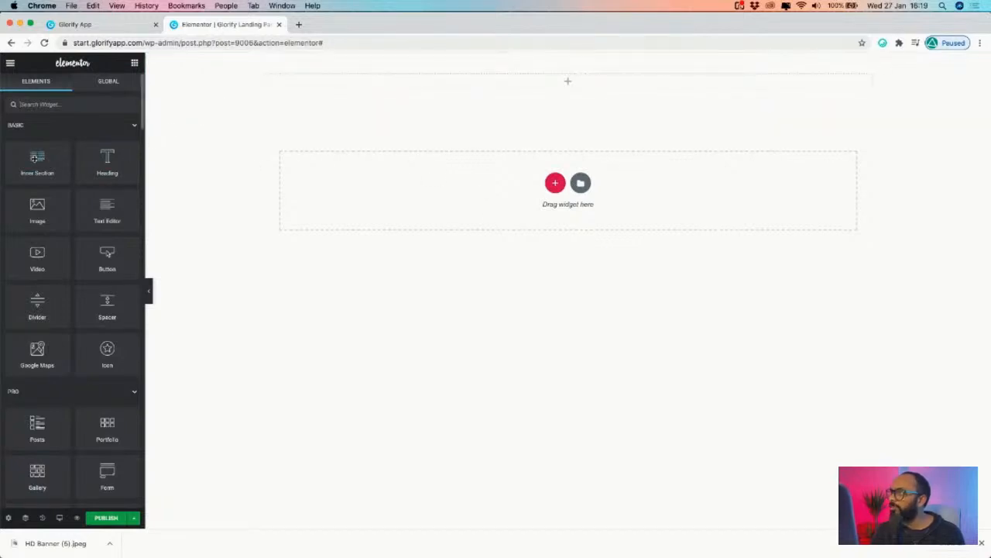
pyautogui.moveTo(37, 160); pyautogui.dragTo(386, 89)
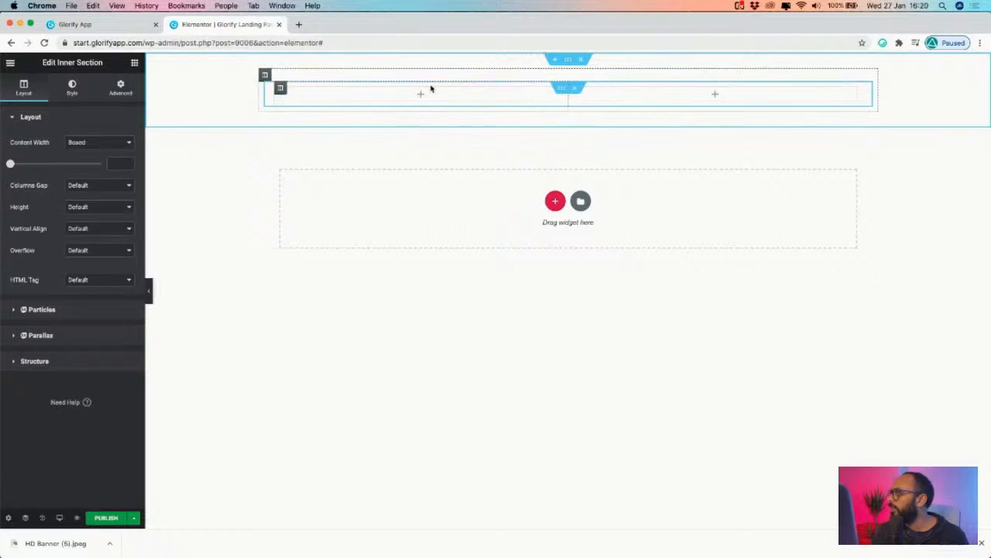
pyautogui.rightClick(281, 89)
pyautogui.click(317, 115)
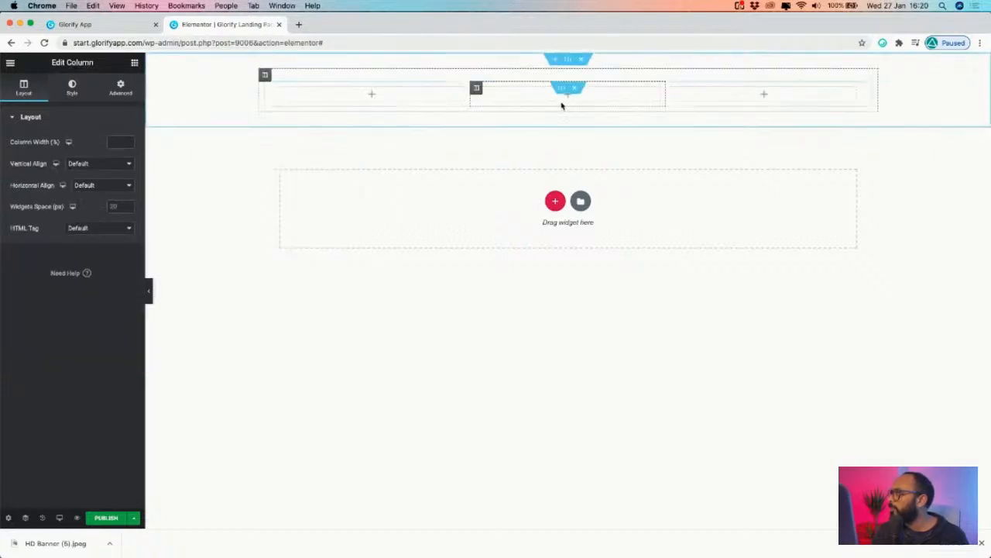
pyautogui.rightClick(477, 88)
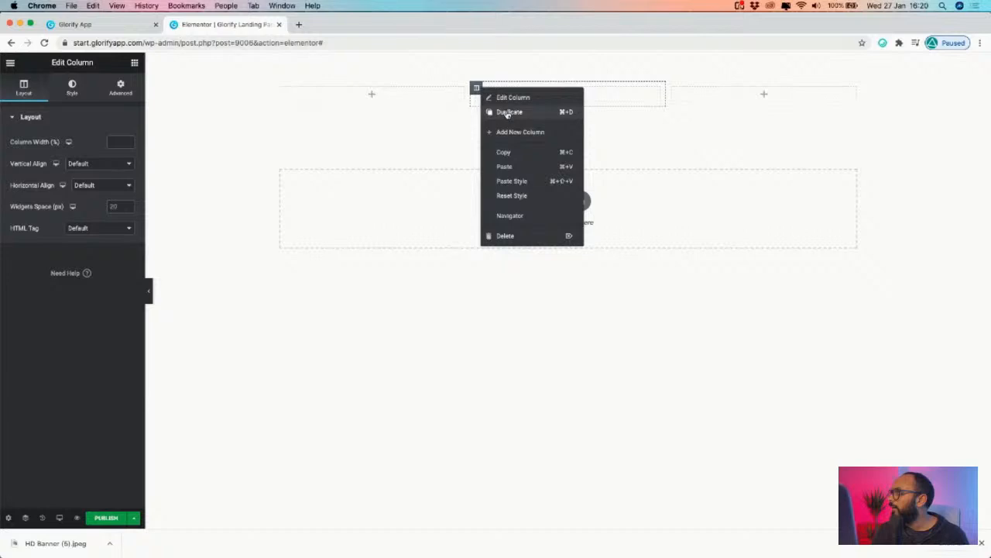
pyautogui.click(507, 112)
# - Return to the landing page mockup on Page 6 in Glorify and enlarge it to examine the header elements
pyautogui.click(94, 27)
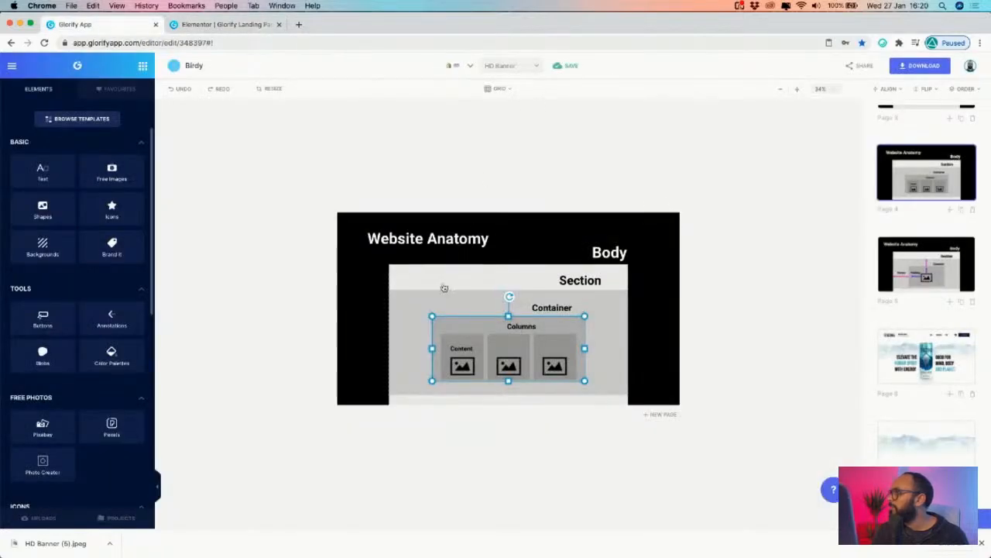
pyautogui.click(950, 368)
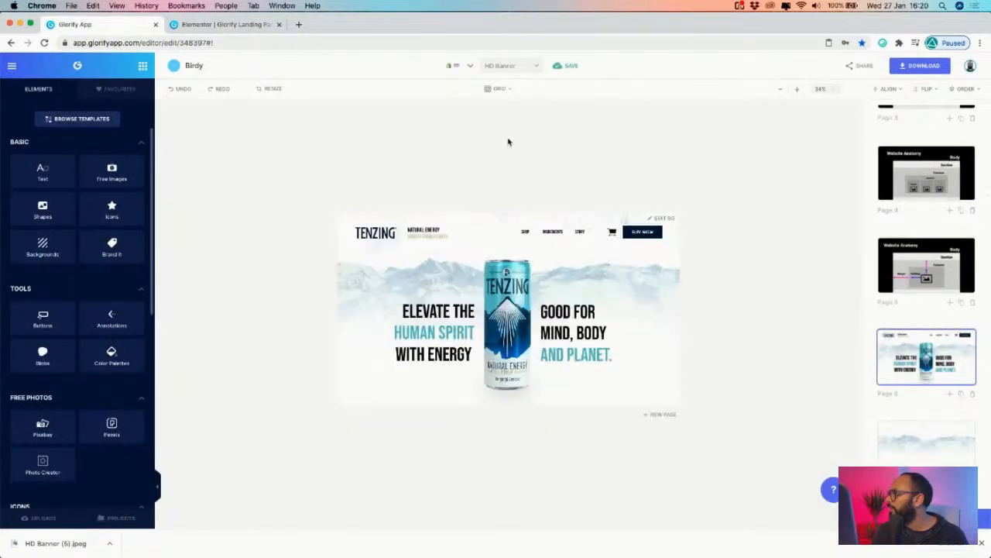
pyautogui.doubleClick(796, 91)
pyautogui.click(797, 90)
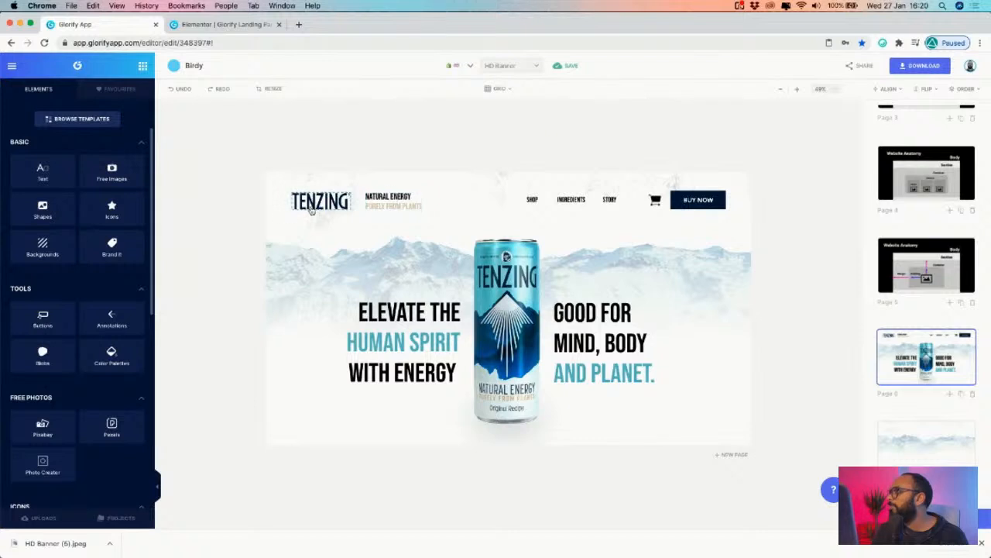
# - Examine the header's tagline, logo and navigation links in the landing page mockup
pyautogui.click(395, 202)
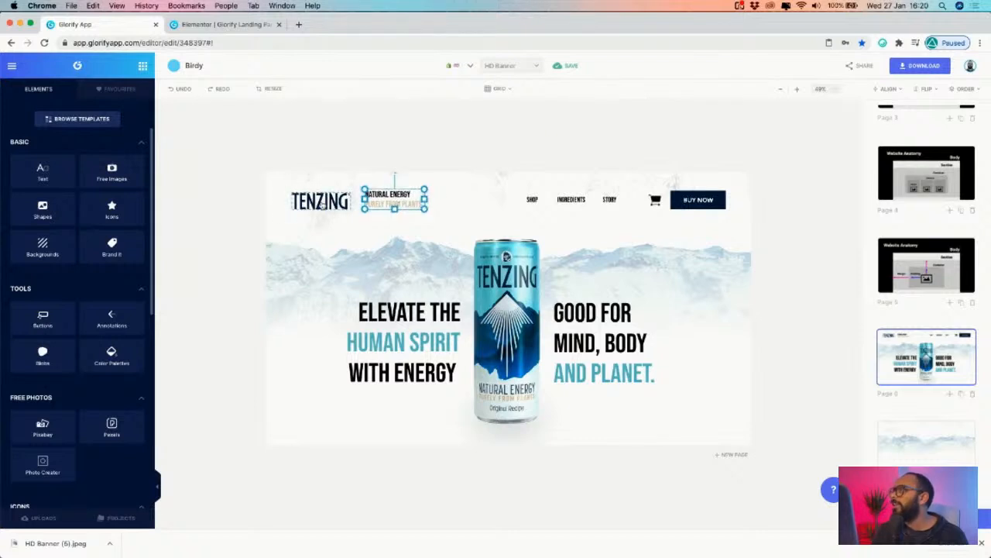
pyautogui.click(321, 204)
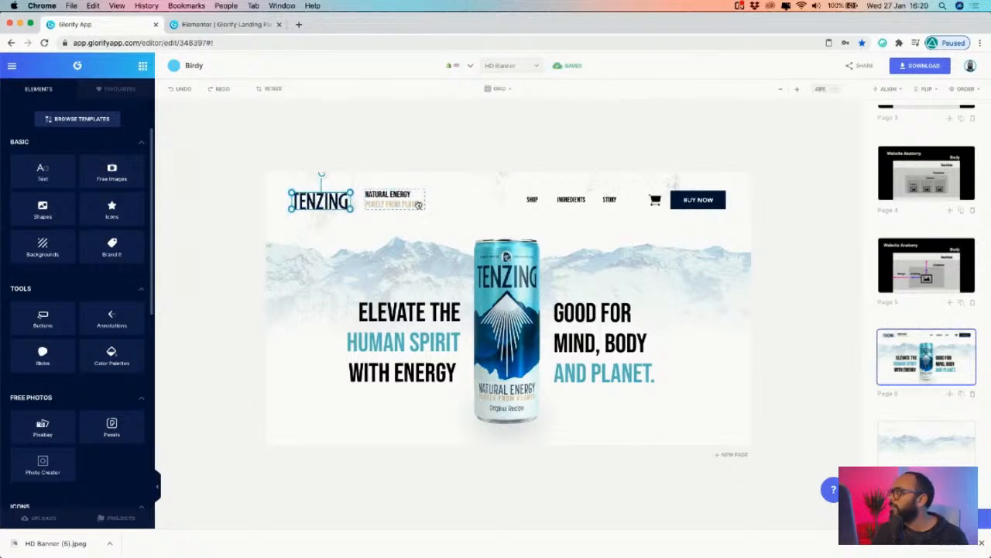
pyautogui.click(529, 200)
pyautogui.click(529, 200)
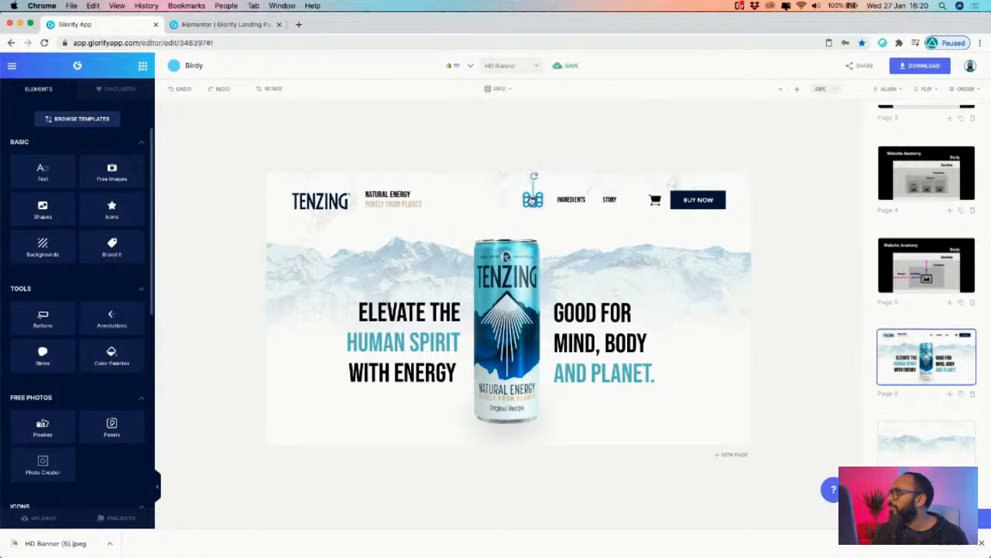
pyautogui.click(571, 200)
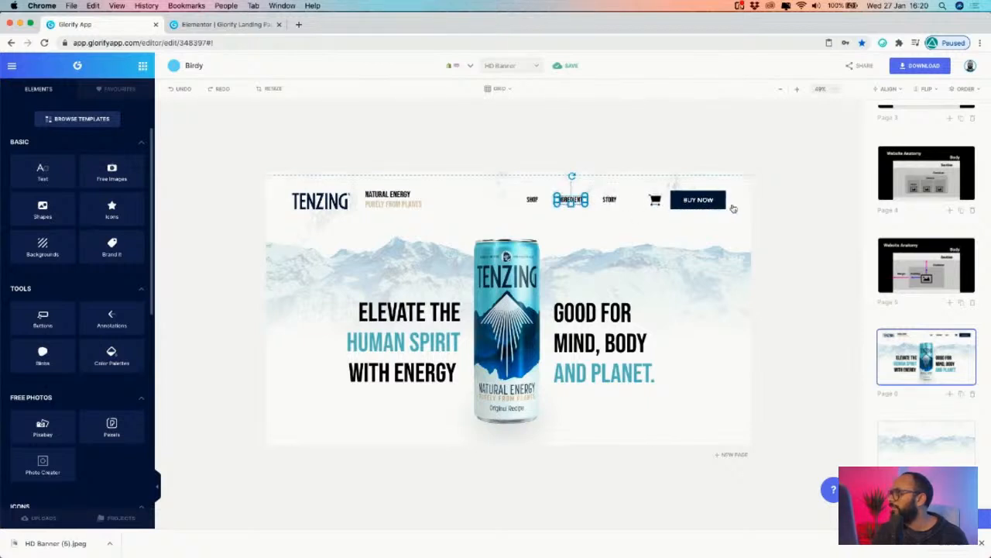
# - Switch to Elementor and delete the third of the four columns in the Inner Section
pyautogui.click(232, 24)
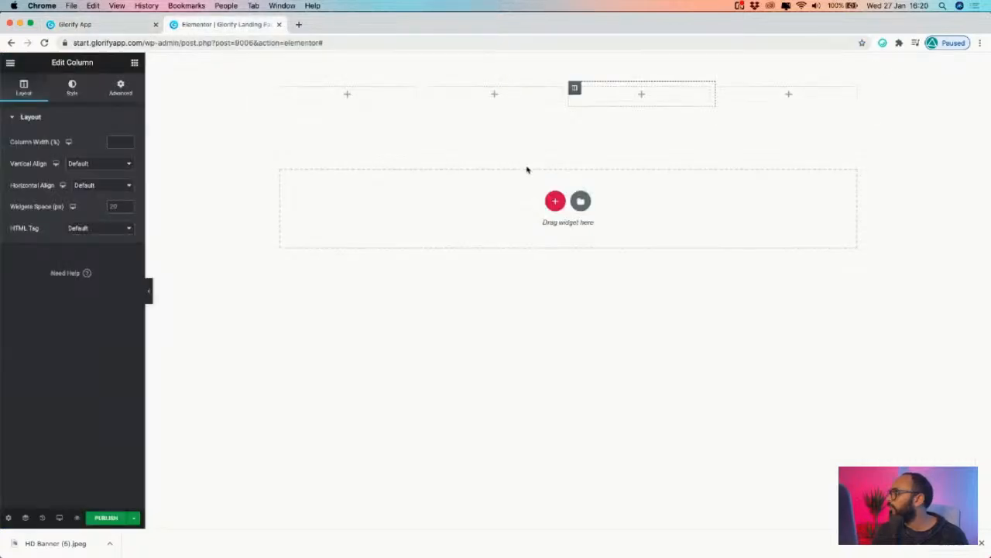
pyautogui.rightClick(573, 89)
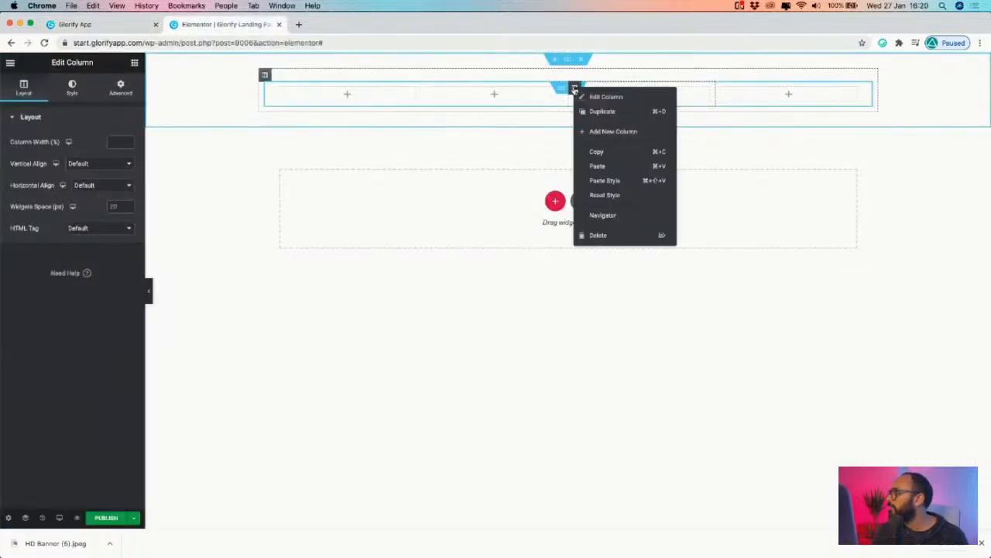
pyautogui.click(600, 235)
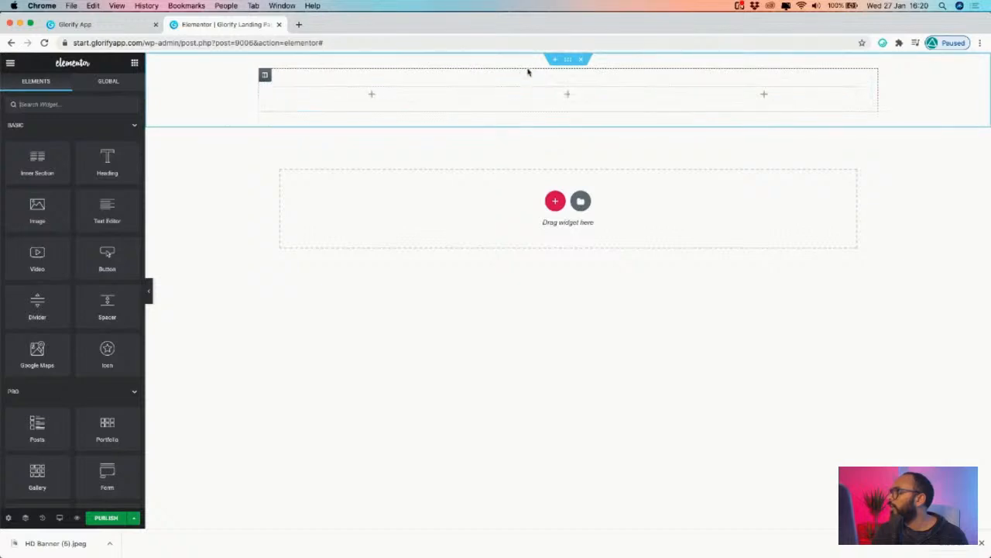
# - Check the hero headline in the Glorify mockup, and duplicate the three-column Inner Section in Elementor
pyautogui.click(107, 28)
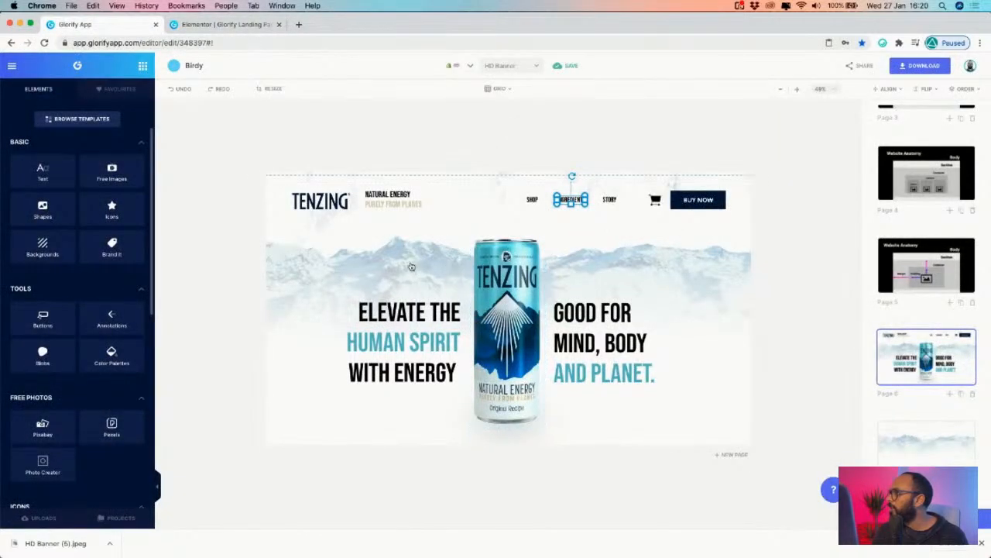
pyautogui.click(403, 341)
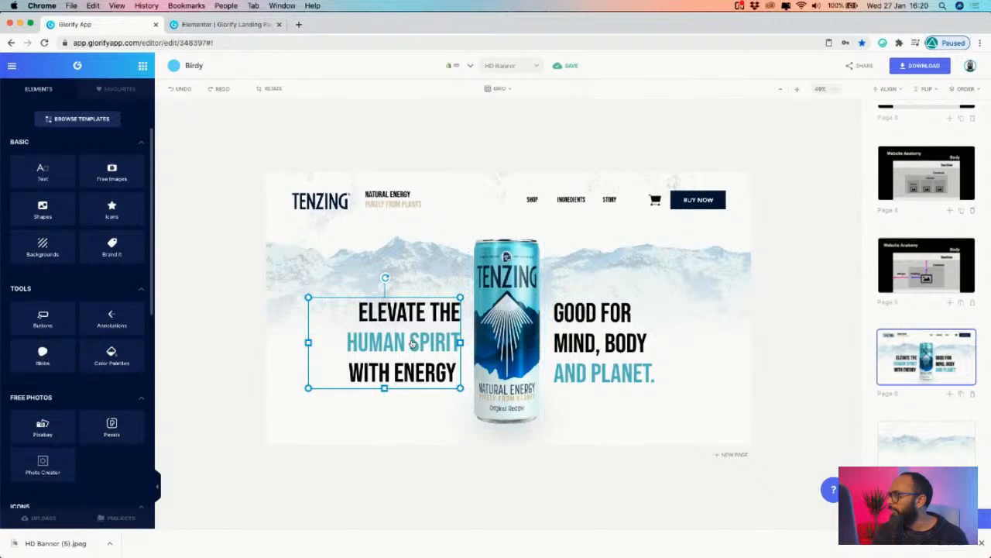
pyautogui.click(232, 25)
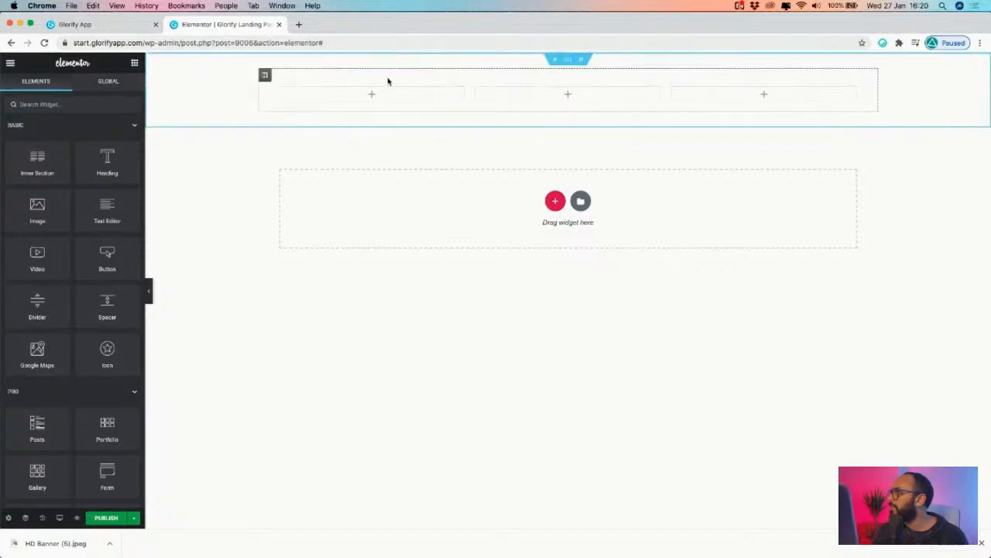
pyautogui.rightClick(266, 74)
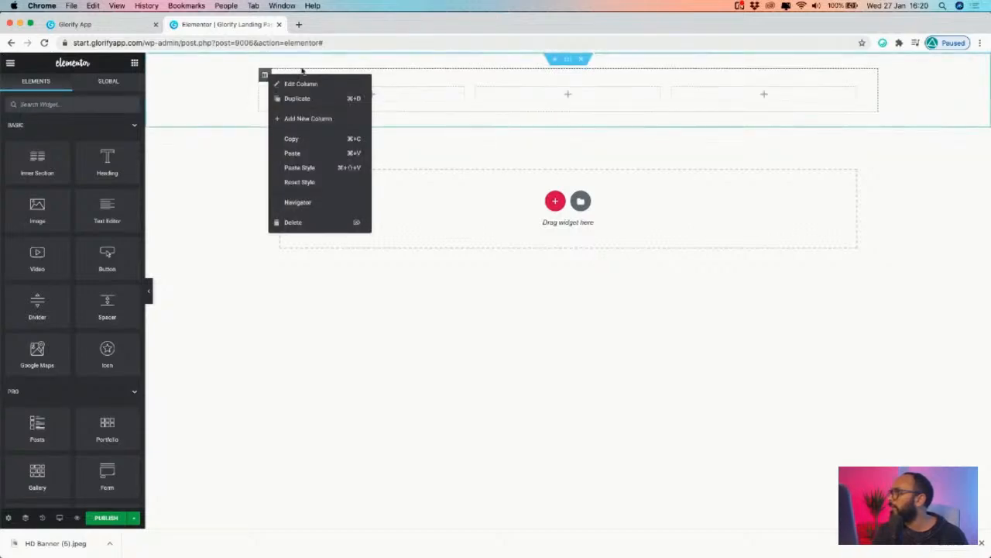
pyautogui.click(477, 87)
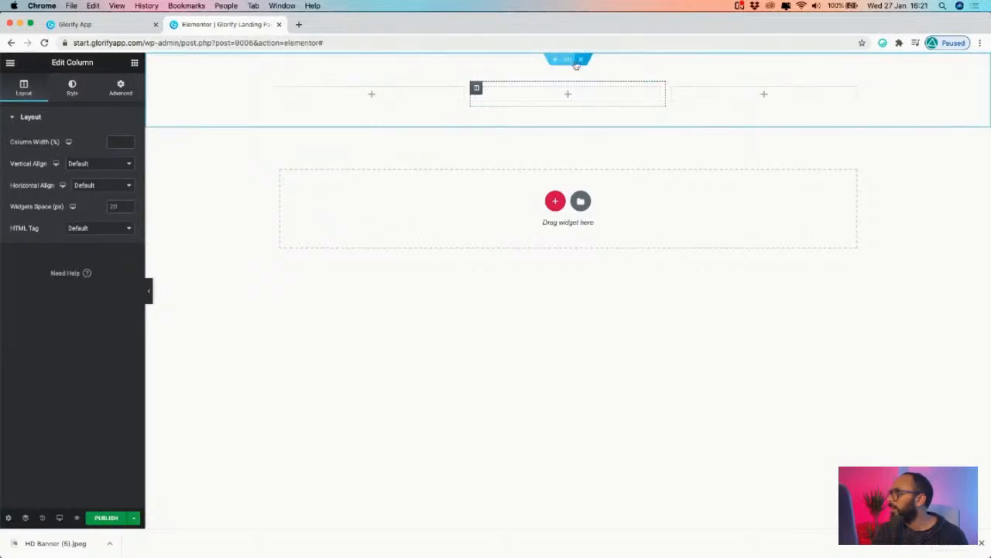
pyautogui.click(561, 91)
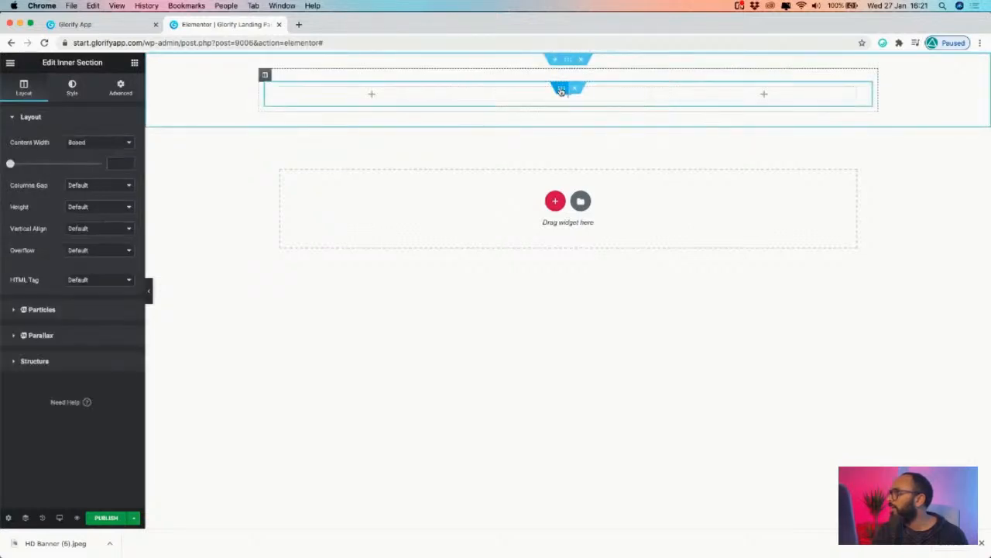
pyautogui.rightClick(562, 91)
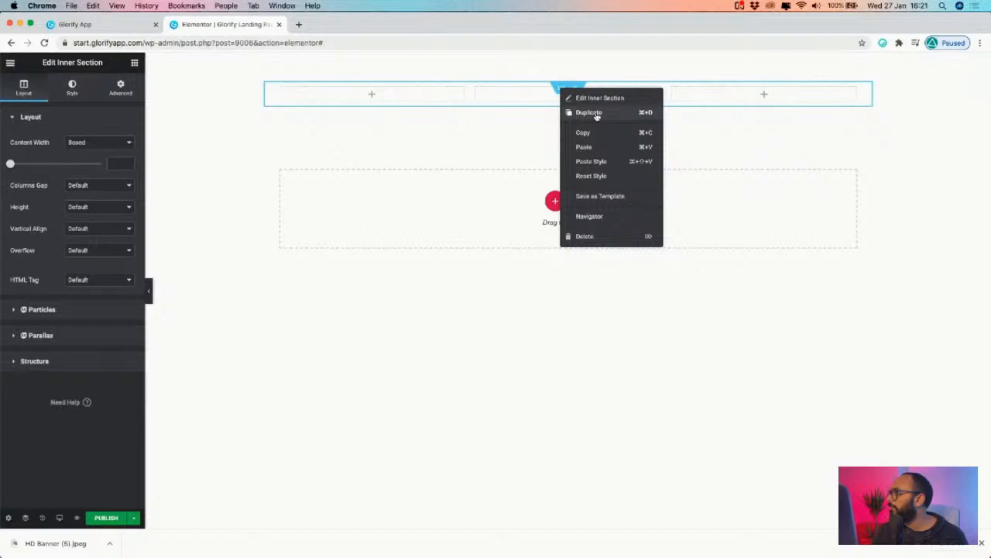
pyautogui.click(589, 113)
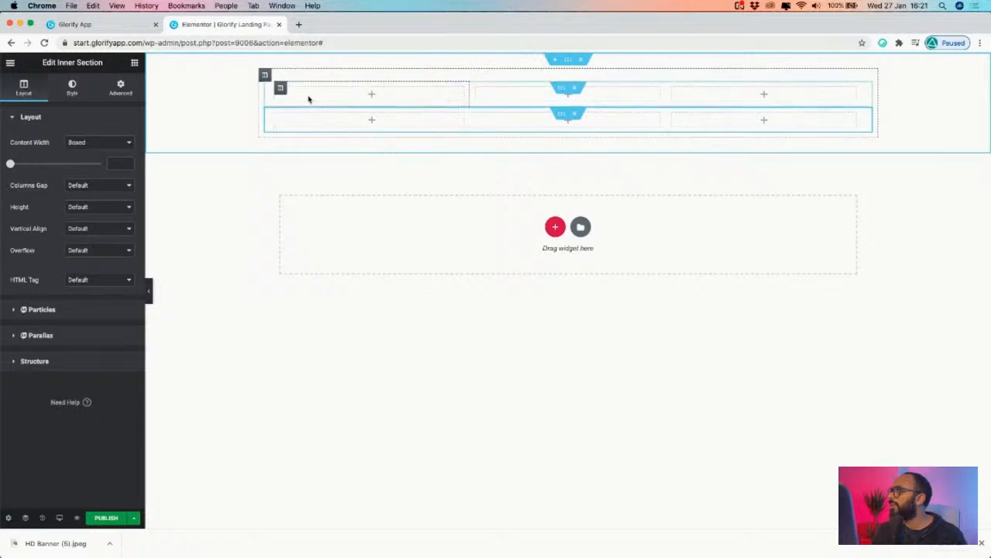
# - Set the padding and margin of the outer column holding both inner sections to 0 on all sides
pyautogui.click(265, 75)
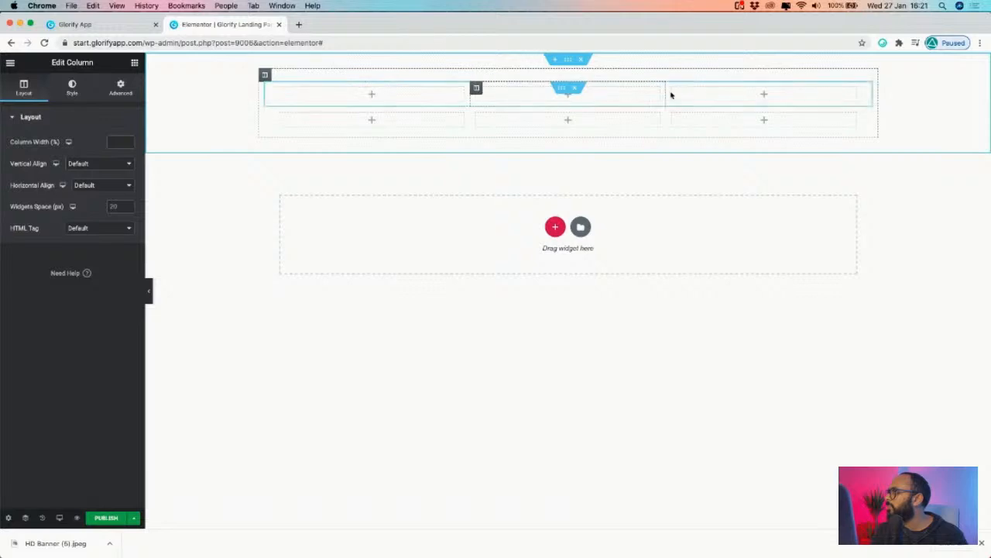
pyautogui.click(121, 89)
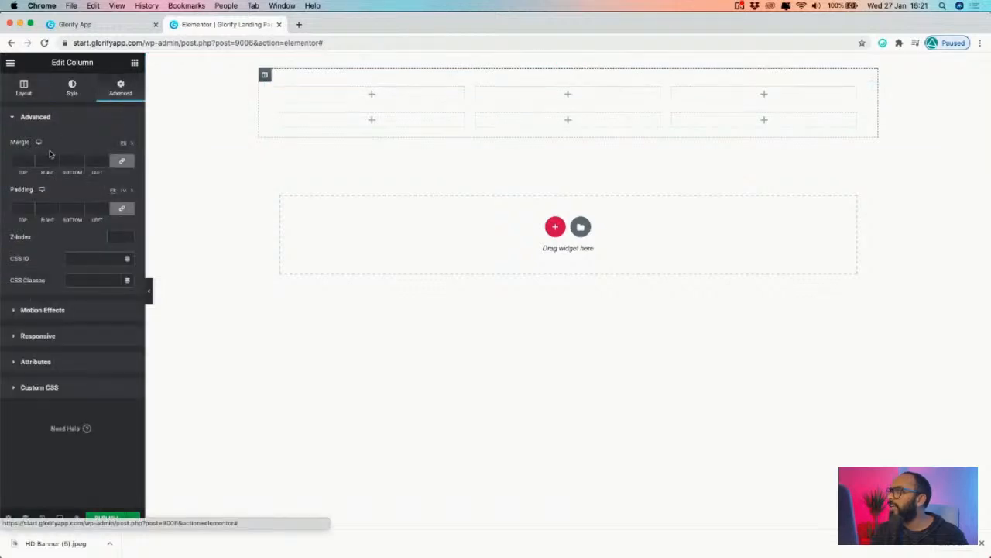
pyautogui.click(31, 207)
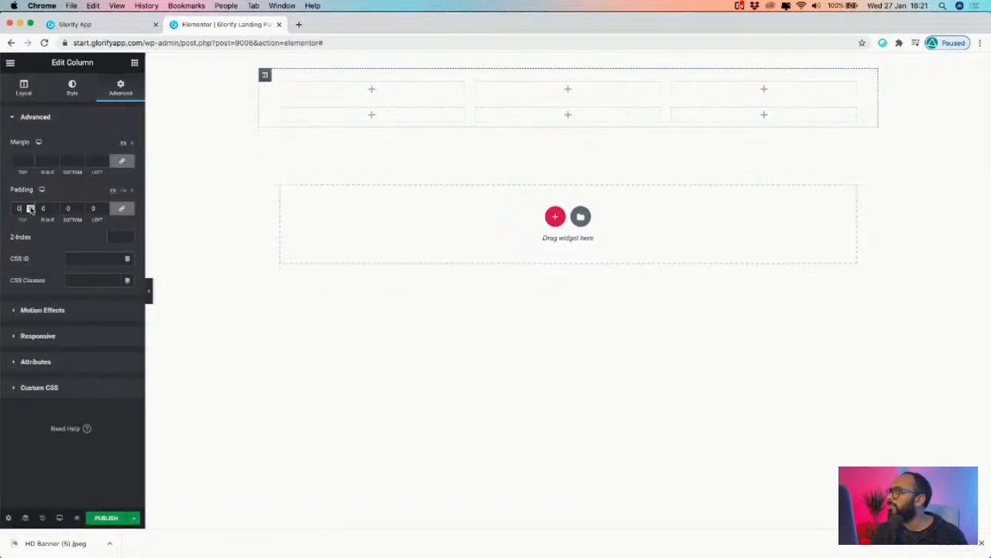
pyautogui.click(31, 163)
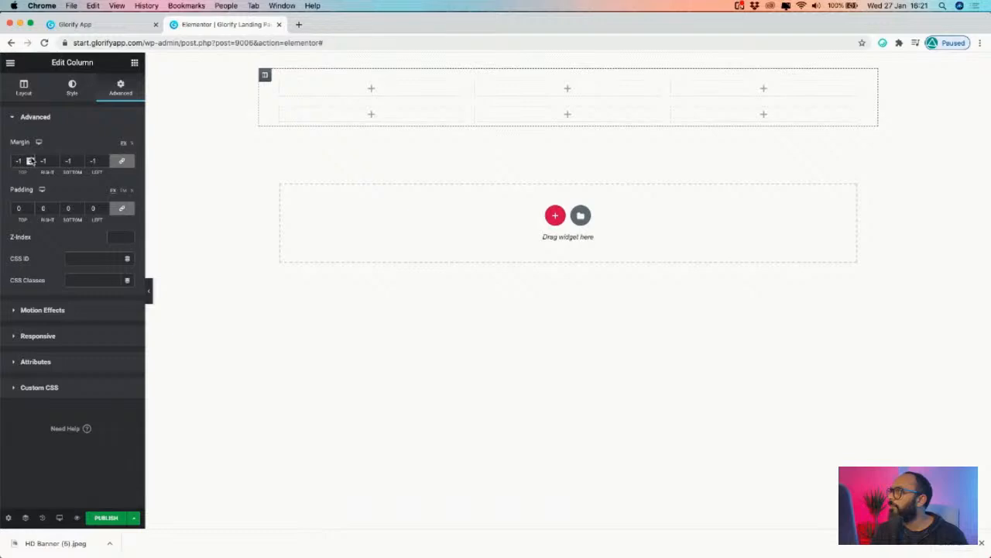
pyautogui.click(31, 159)
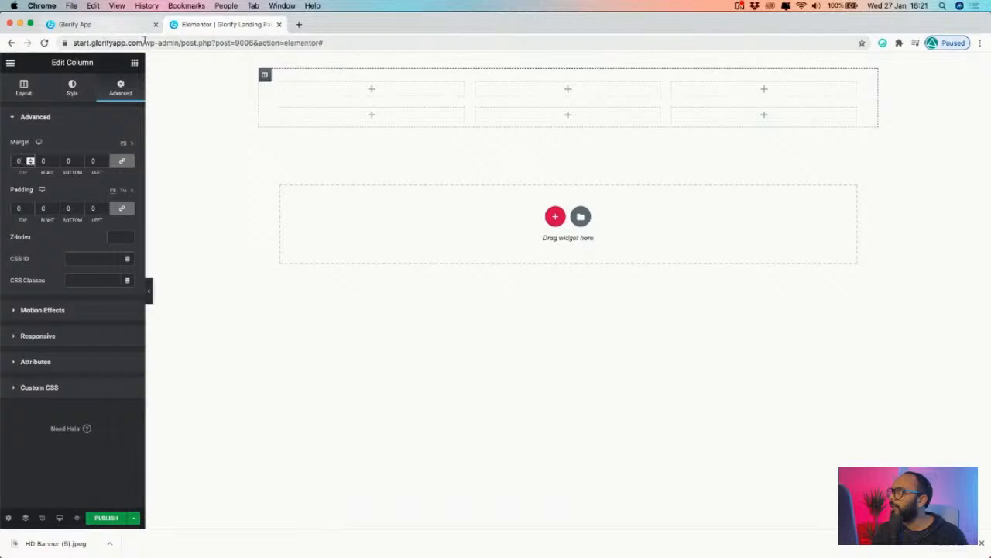
# - Place an Image widget in the first column of the upper inner section and return to the widget list
pyautogui.click(135, 63)
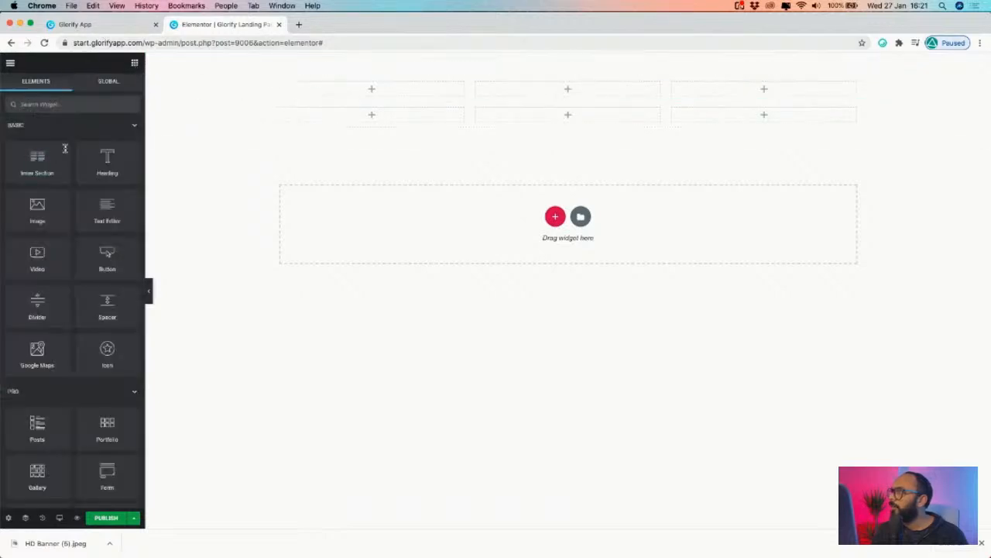
pyautogui.moveTo(37, 206); pyautogui.dragTo(376, 90)
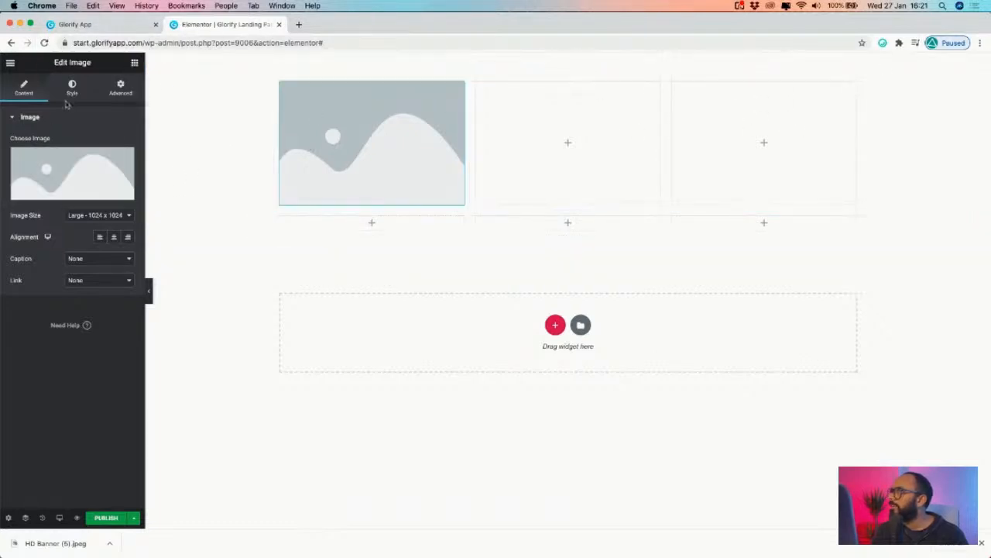
pyautogui.click(121, 87)
pyautogui.click(134, 63)
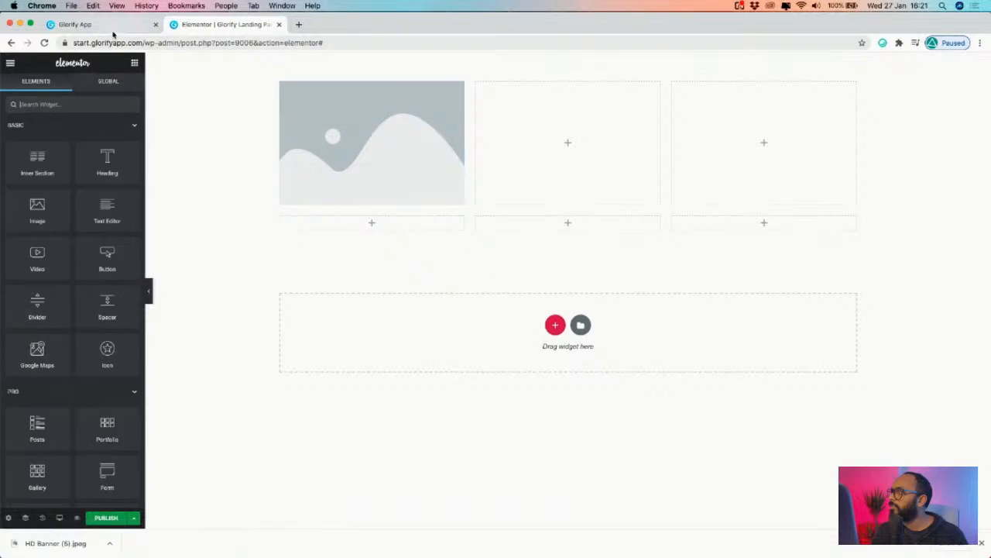
# - Check the header in the Glorify mockup, and in Elementor place a Heading below the image and another in the upper middle column
pyautogui.click(77, 24)
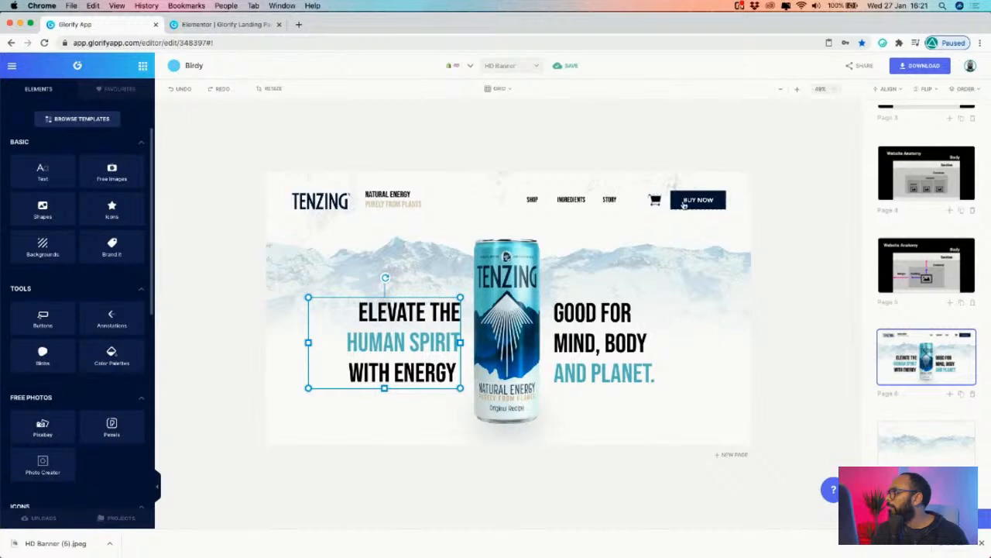
pyautogui.click(213, 24)
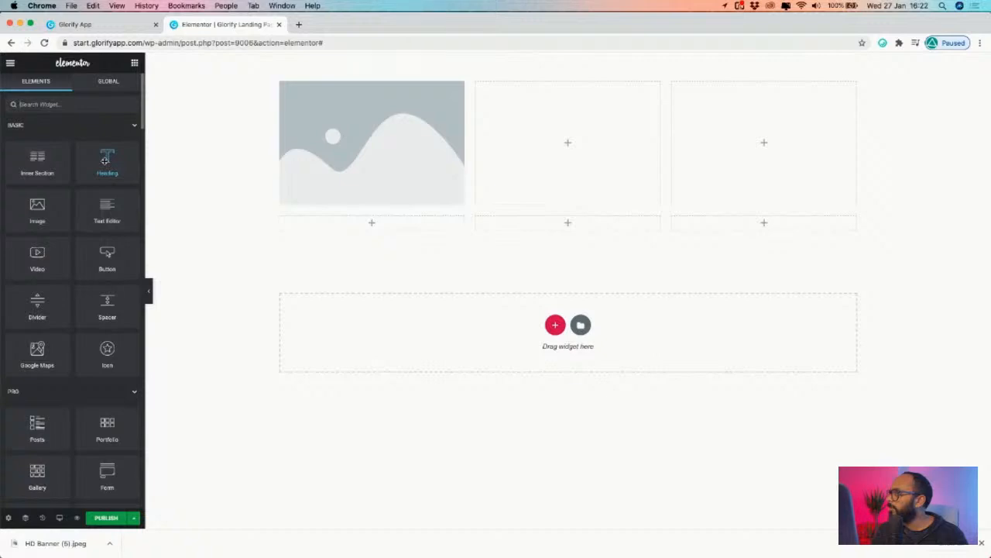
pyautogui.moveTo(160, 165); pyautogui.dragTo(453, 178)
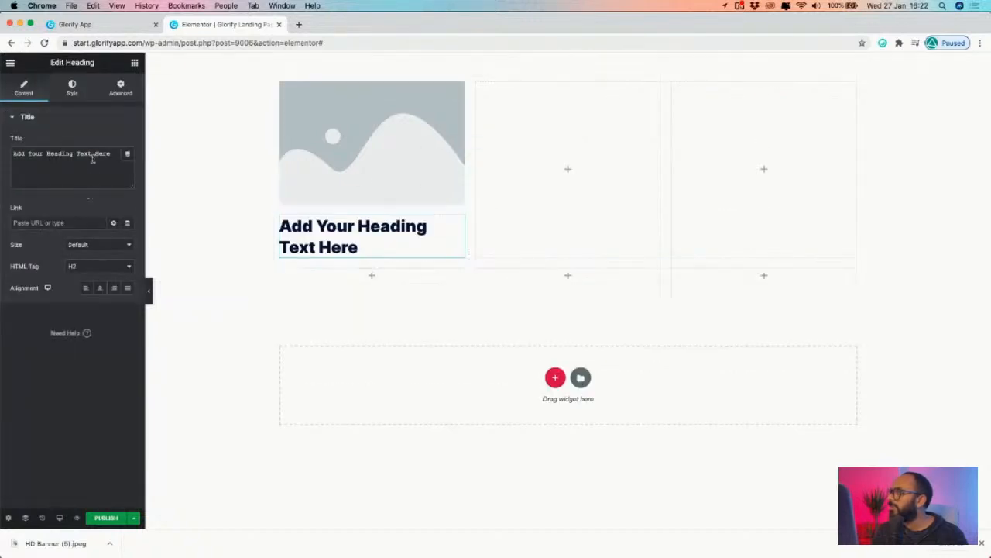
pyautogui.click(134, 64)
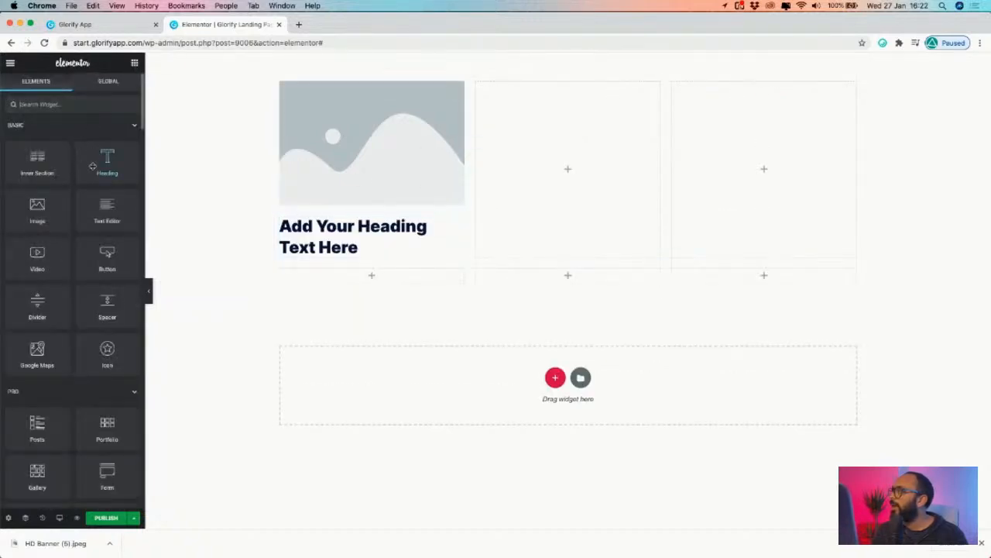
pyautogui.moveTo(108, 163); pyautogui.dragTo(593, 158)
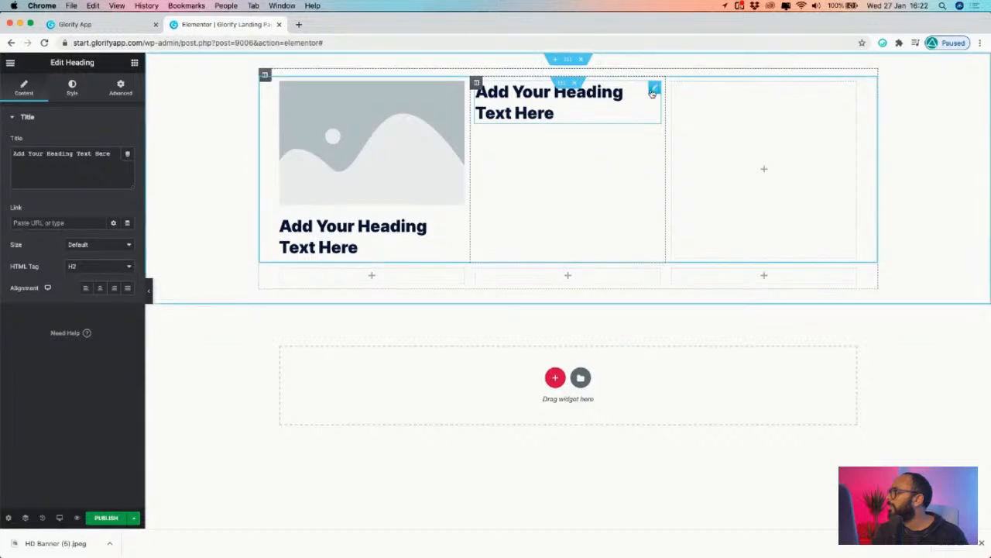
pyautogui.rightClick(653, 91)
pyautogui.click(666, 112)
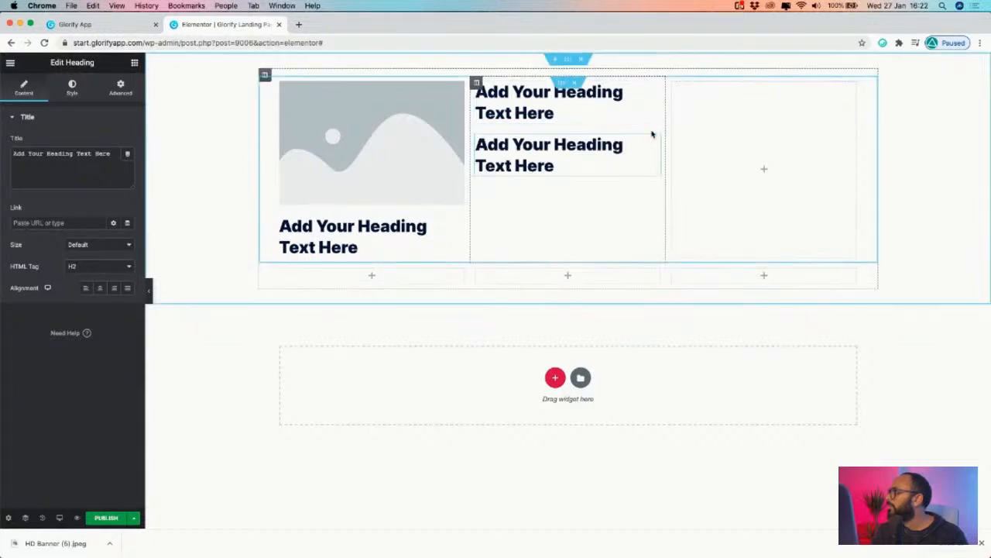
pyautogui.rightClick(654, 140)
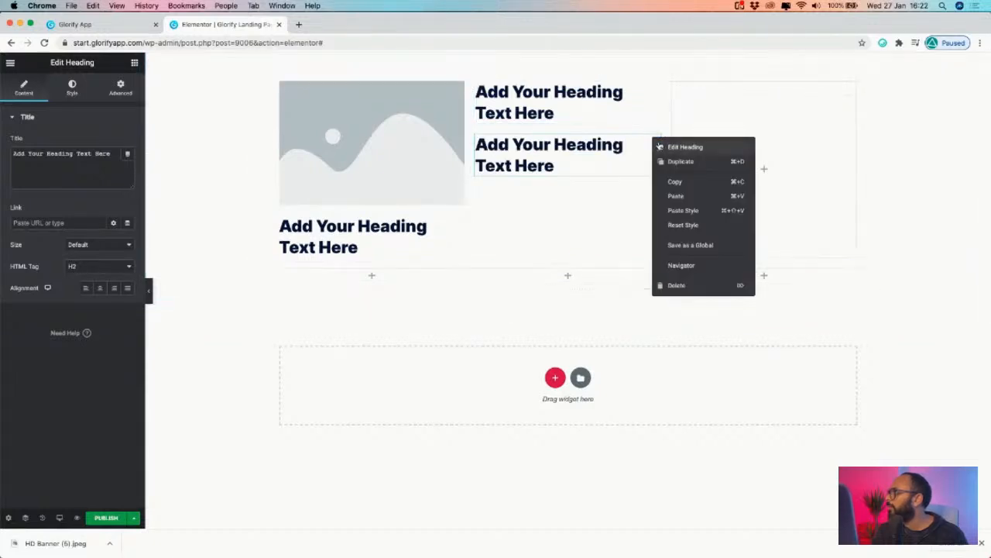
pyautogui.click(685, 287)
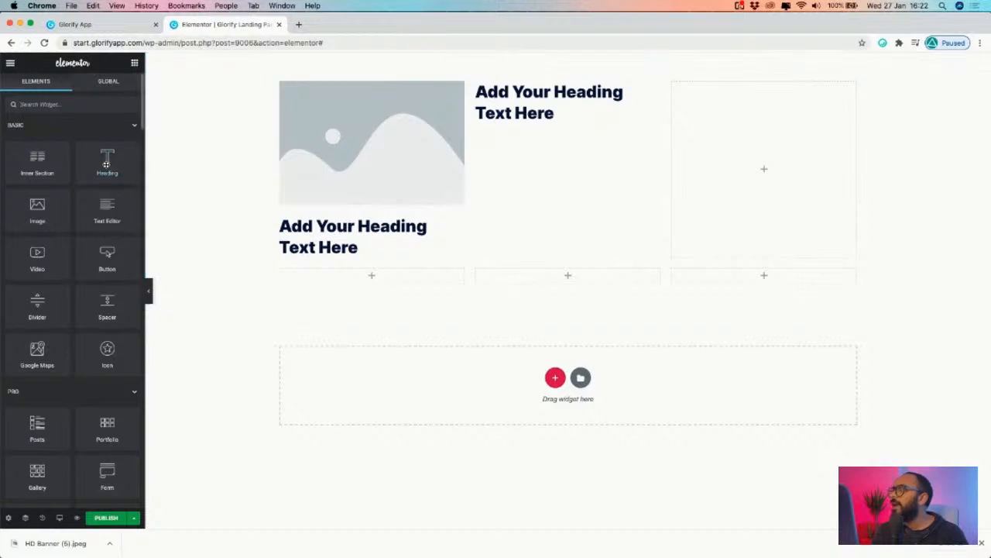
# - Find the Icon widget by searching for "icon", place it in the upper inner section's third column, and return to the widget list
pyautogui.click(89, 103)
pyautogui.write('icon')
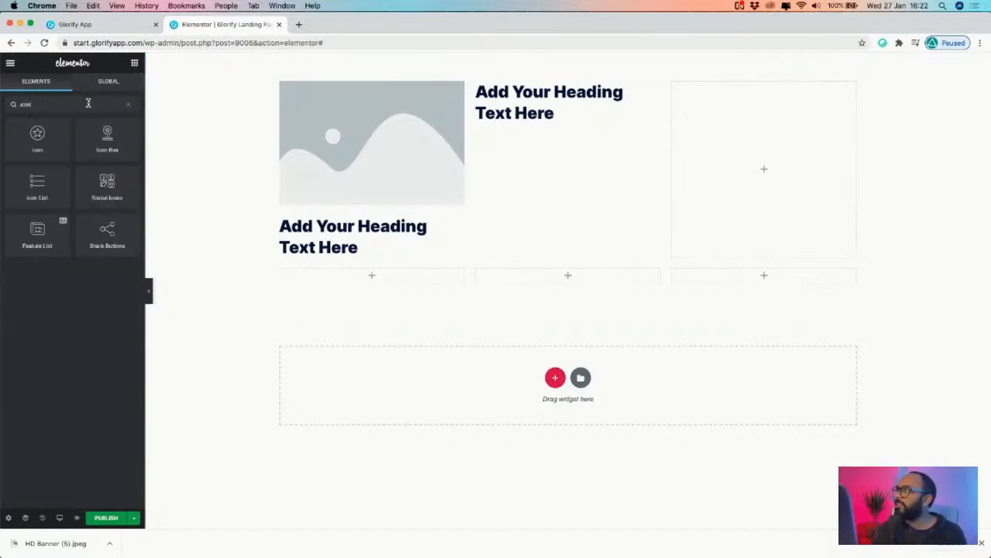
pyautogui.moveTo(37, 150); pyautogui.dragTo(765, 163)
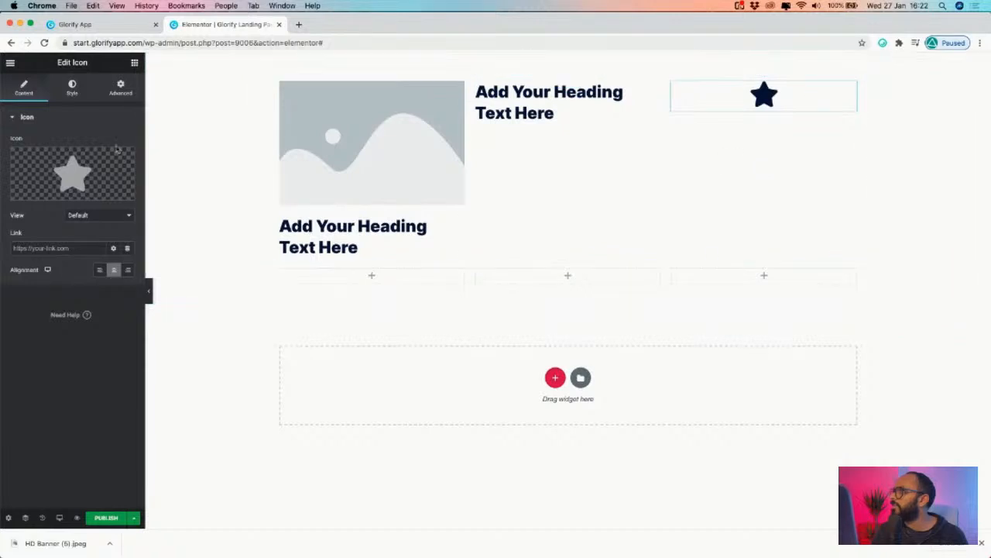
pyautogui.click(121, 92)
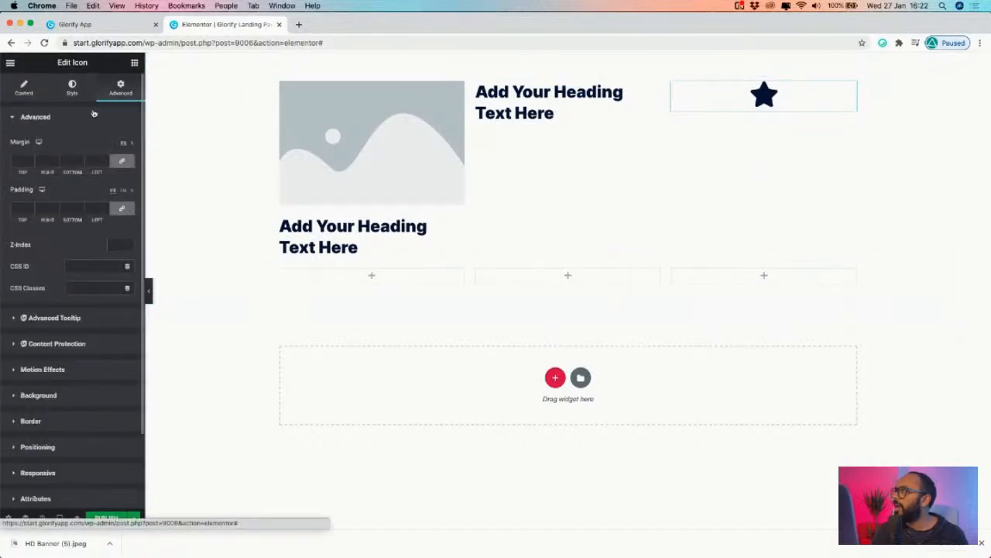
pyautogui.click(135, 63)
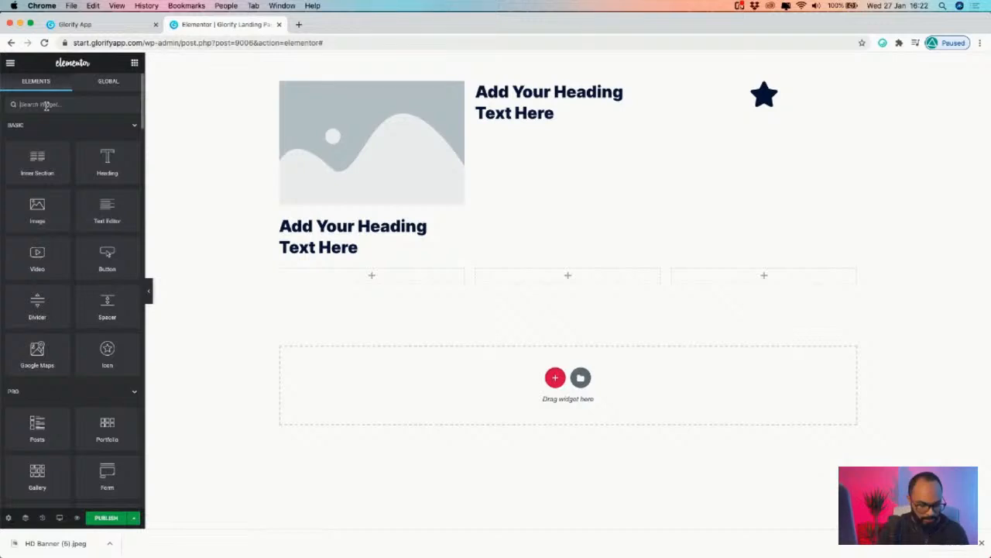
# - Find the Button widget by searching for "button", place it below the star icon, and return to the widget list
pyautogui.write('button')
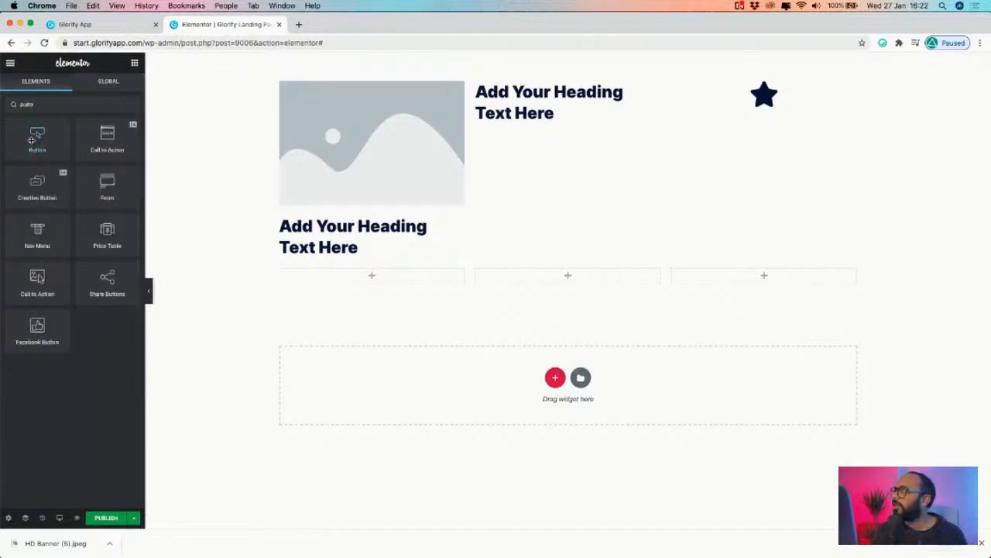
pyautogui.moveTo(31, 138); pyautogui.dragTo(777, 110)
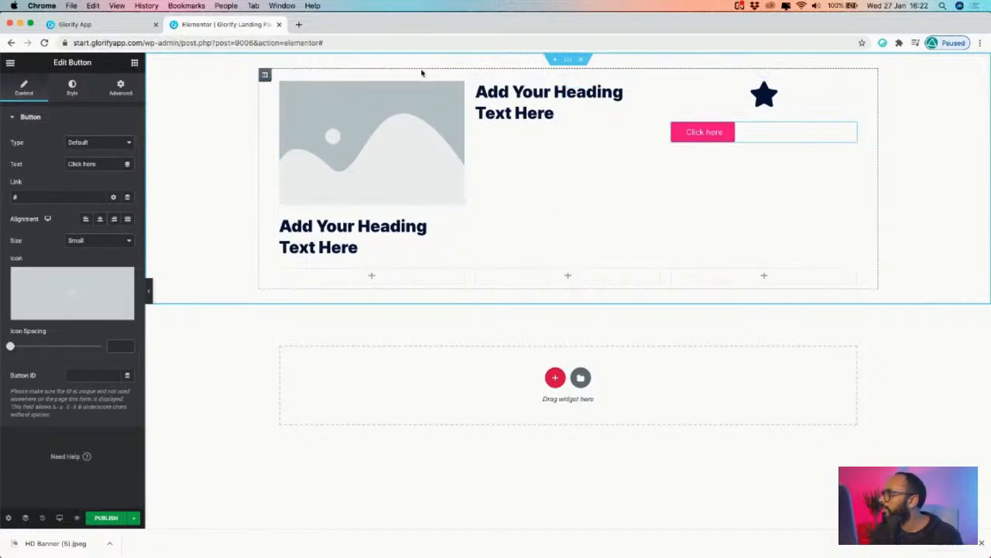
pyautogui.click(135, 65)
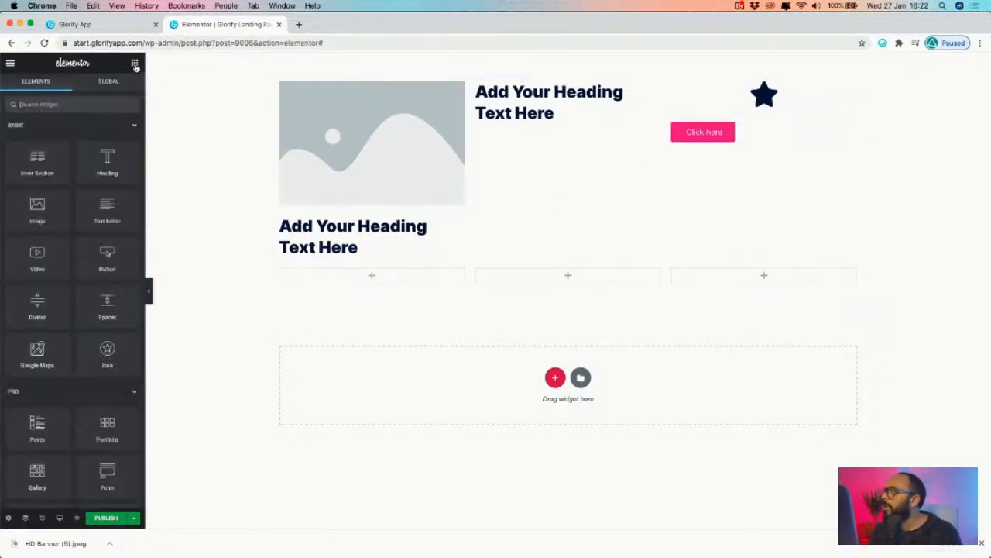
# - Examine the outer section's layout and padding settings, previewing it without the panel and in tablet and mobile modes before returning to desktop
pyautogui.click(567, 60)
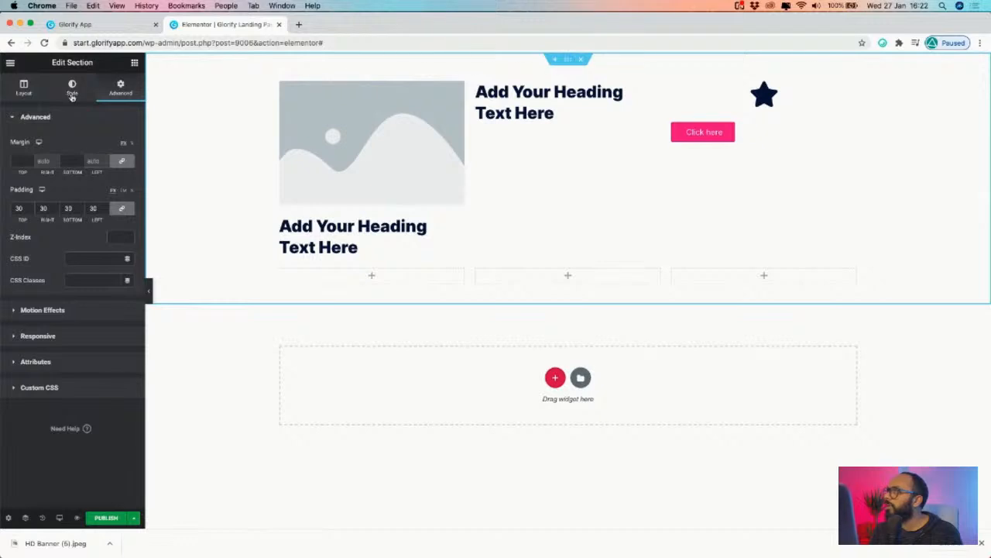
pyautogui.click(23, 87)
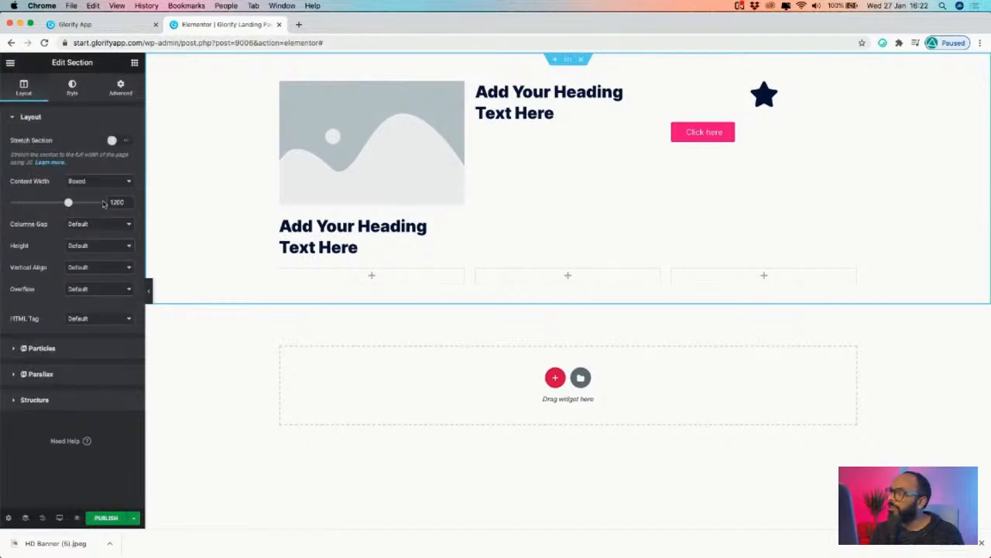
pyautogui.click(120, 87)
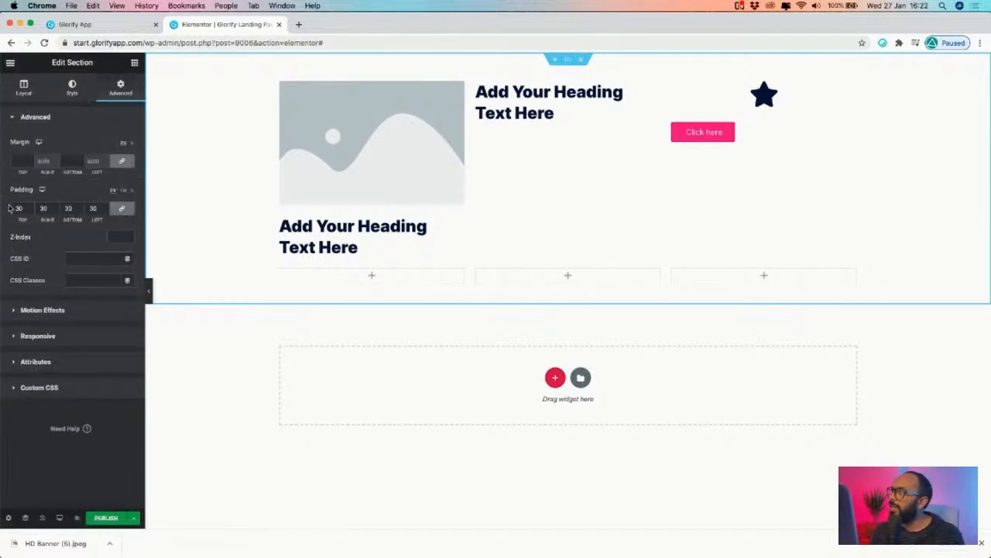
pyautogui.click(148, 291)
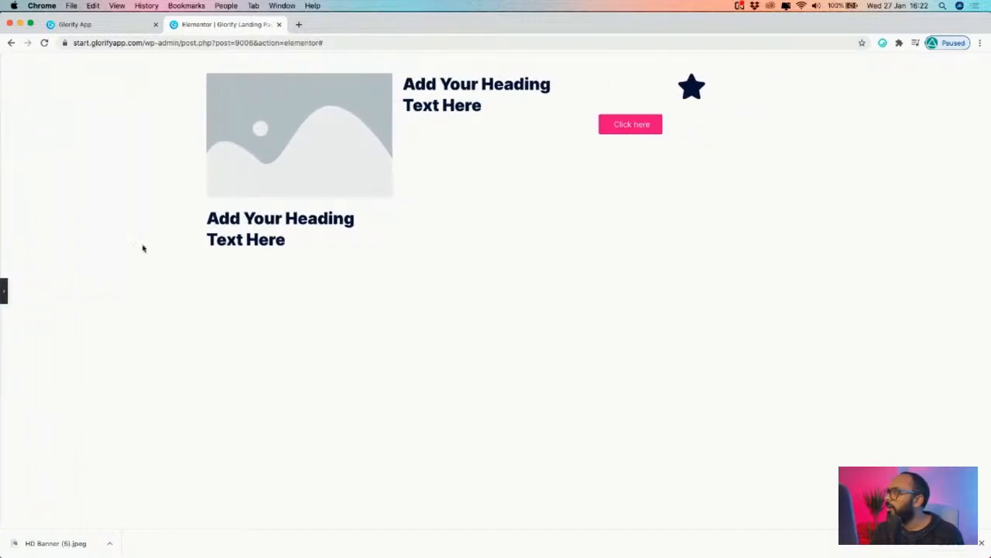
pyautogui.click(5, 293)
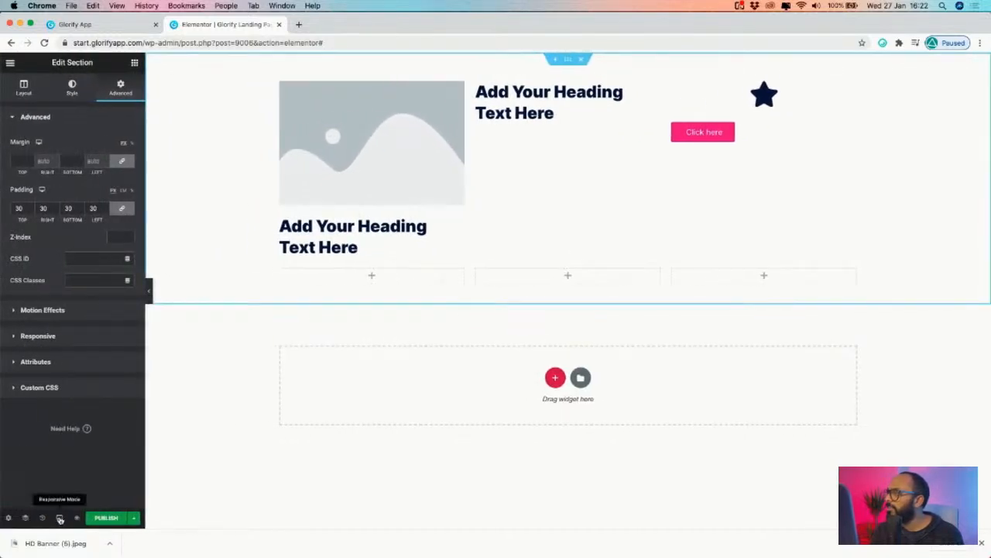
pyautogui.click(59, 517)
pyautogui.click(59, 465)
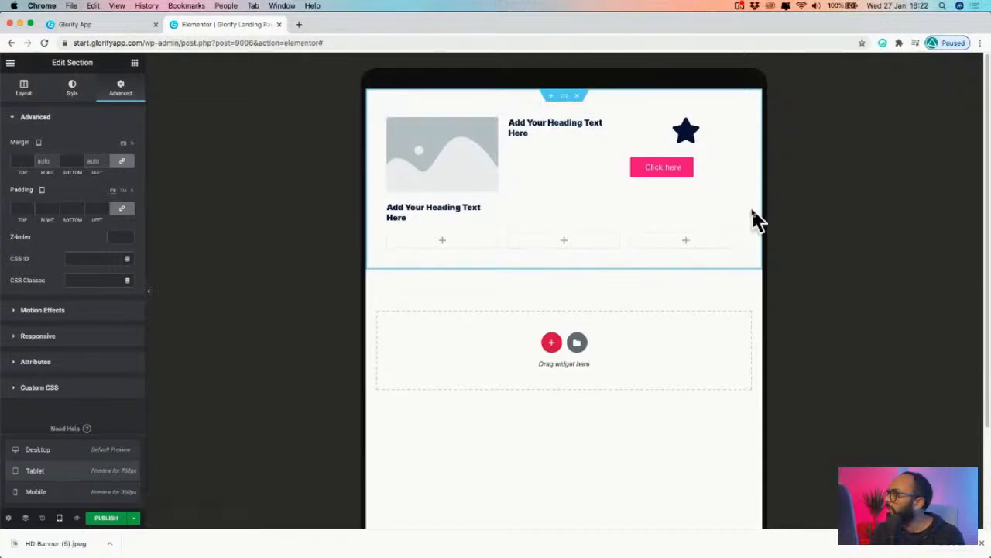
pyautogui.click(47, 491)
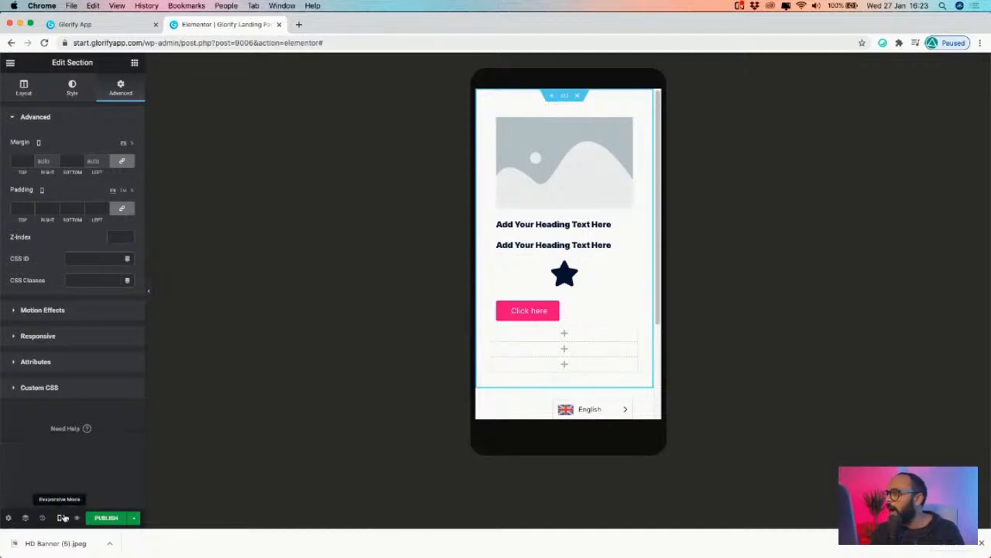
pyautogui.click(46, 450)
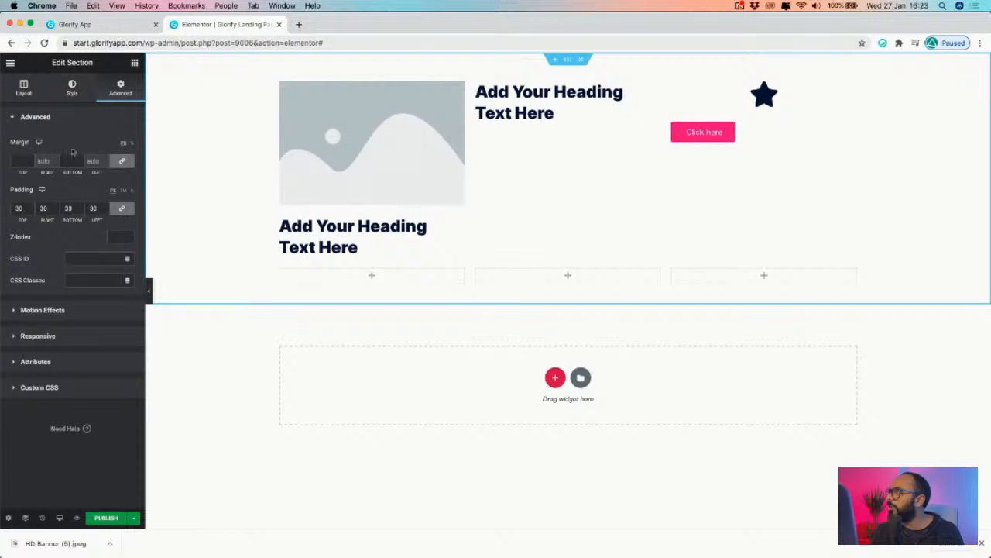
# - Try a padding of 0 on the outer section, check it in the mobile preview, and restore the desktop padding to 30
pyautogui.write('0')
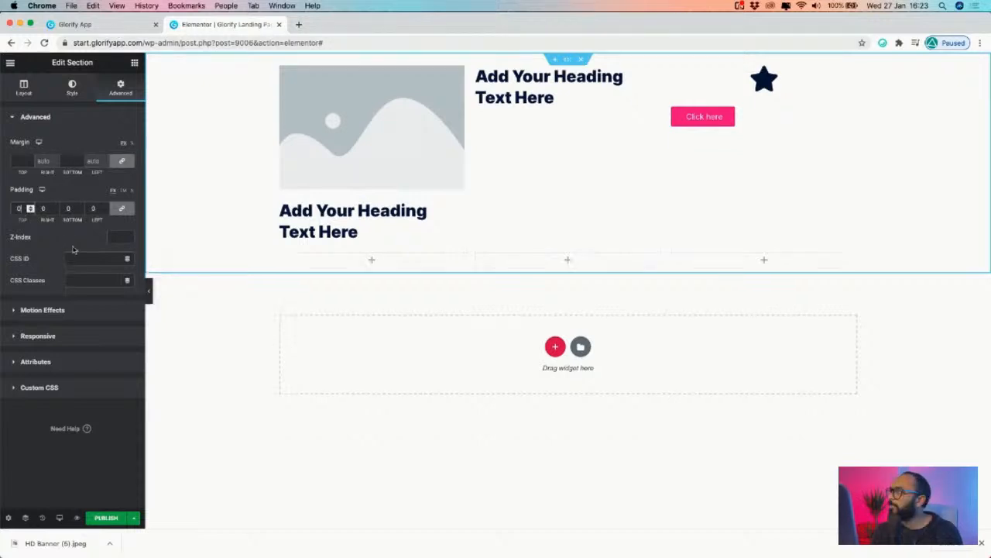
pyautogui.click(59, 518)
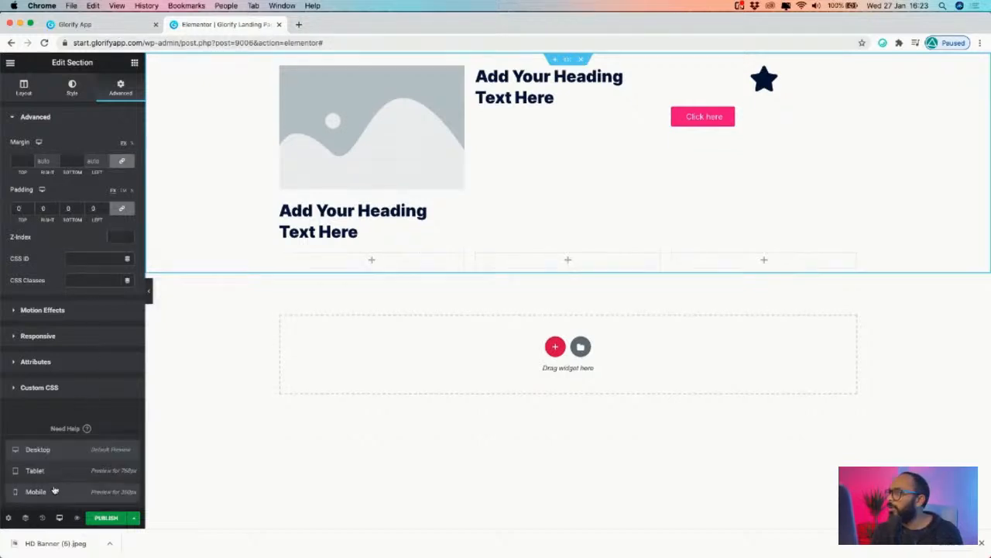
pyautogui.click(56, 490)
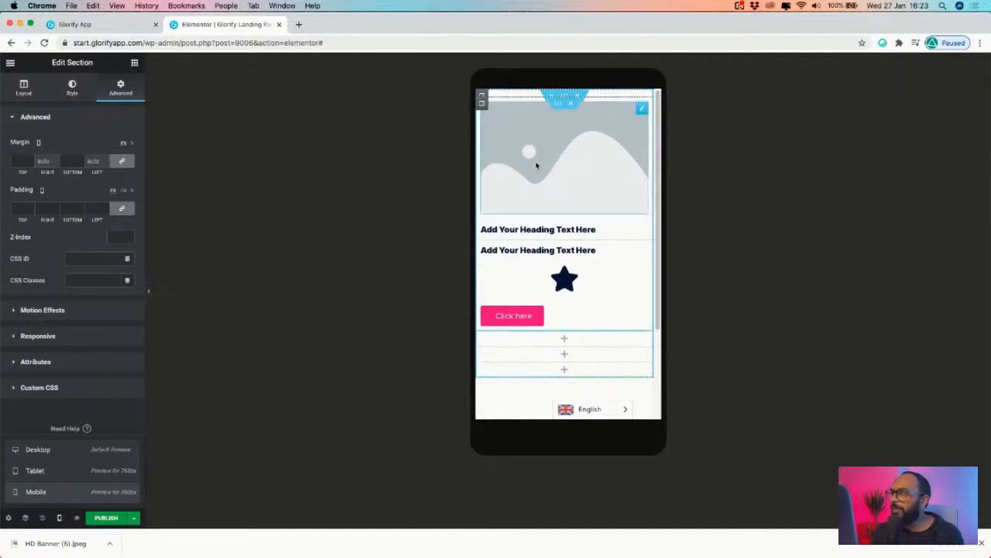
pyautogui.click(59, 518)
pyautogui.click(59, 517)
pyautogui.click(38, 450)
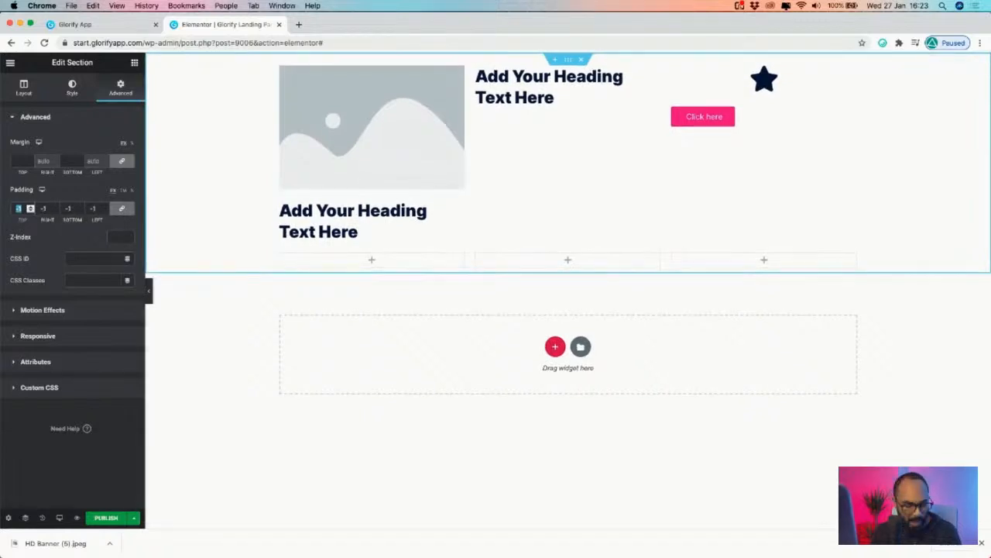
pyautogui.write('0')
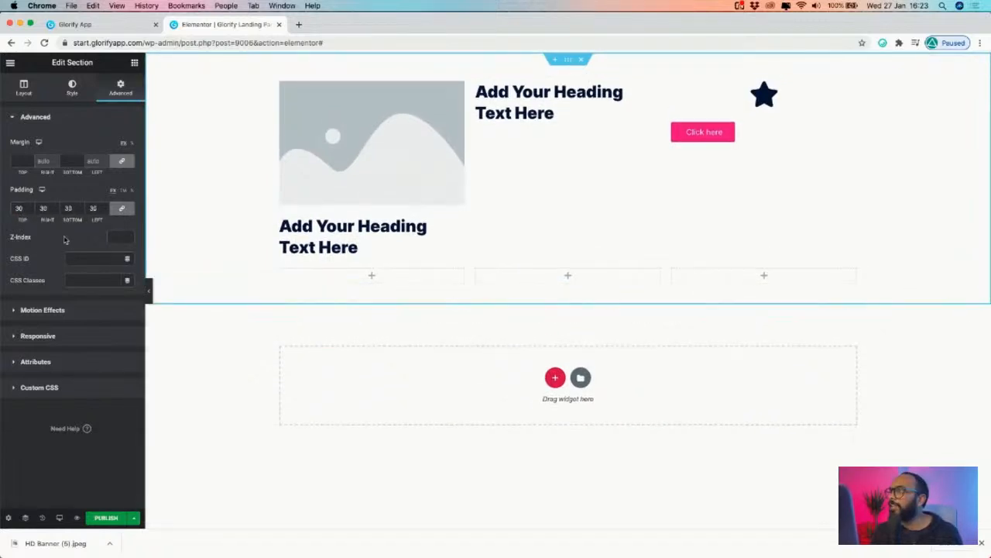
pyautogui.click(58, 518)
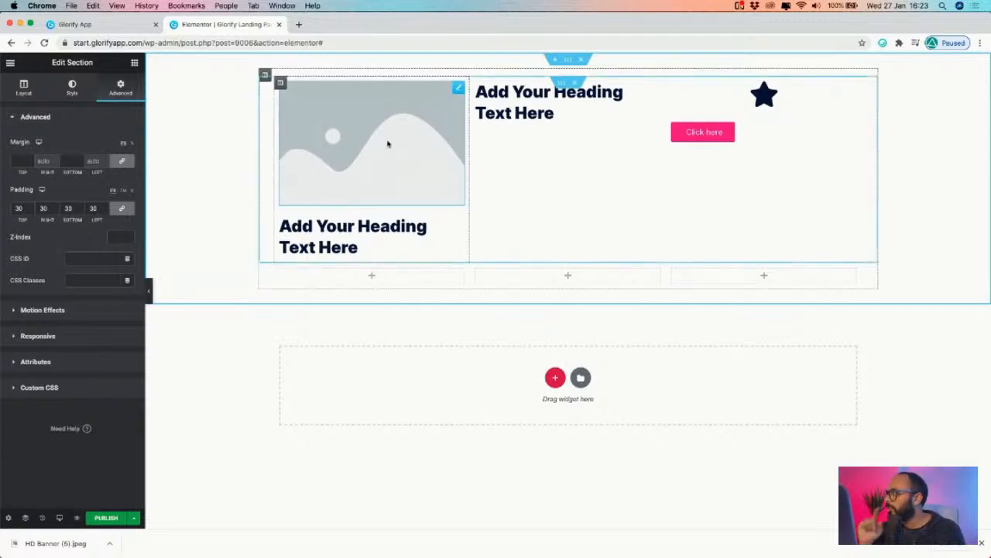
# - Replace the placeholder in the first column's Image widget by uploading the Tenzing logo file
pyautogui.click(412, 105)
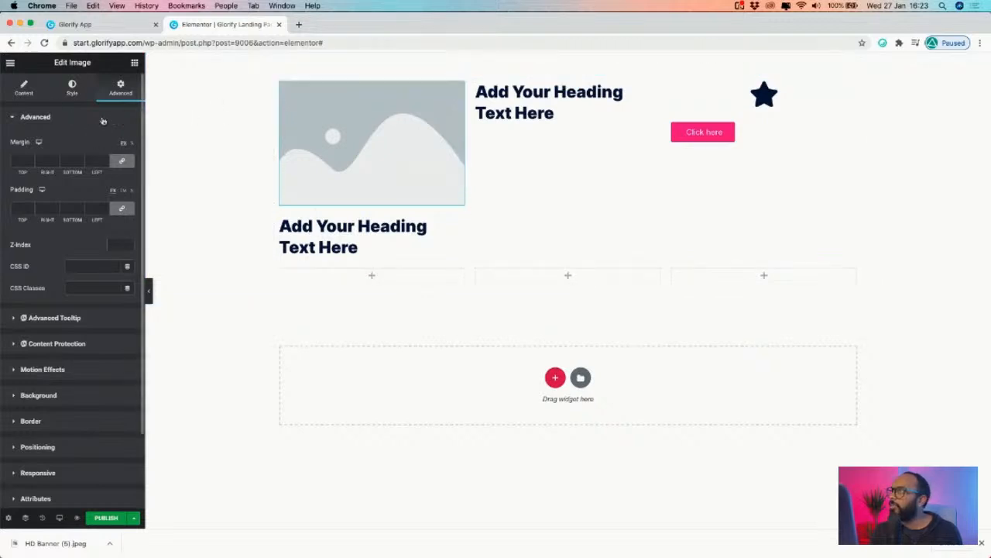
pyautogui.click(21, 93)
pyautogui.click(64, 181)
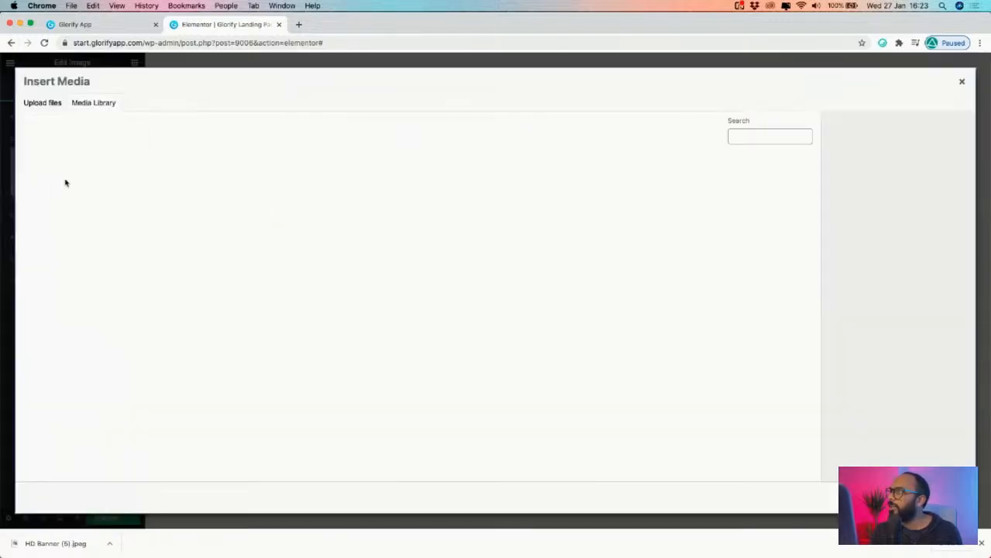
pyautogui.click(32, 103)
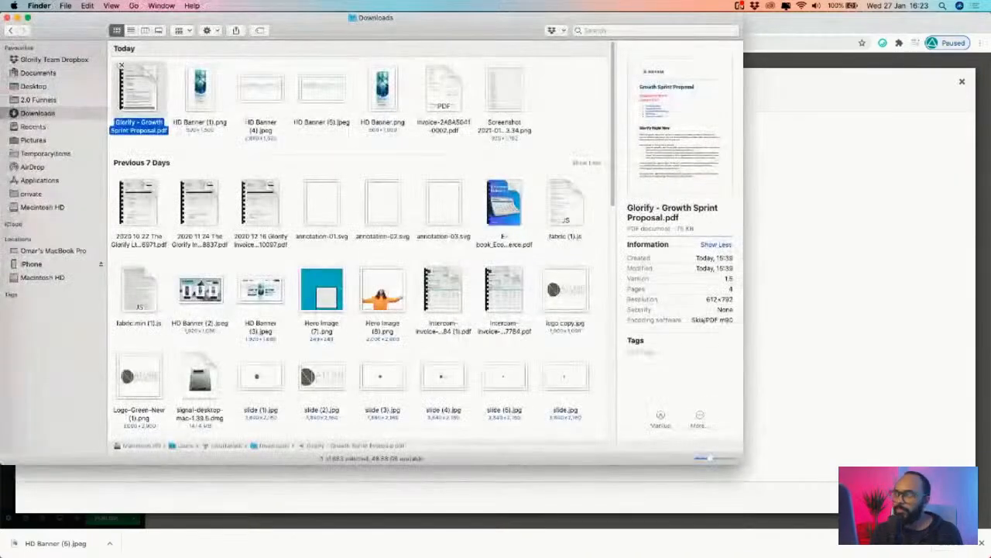
pyautogui.click(52, 90)
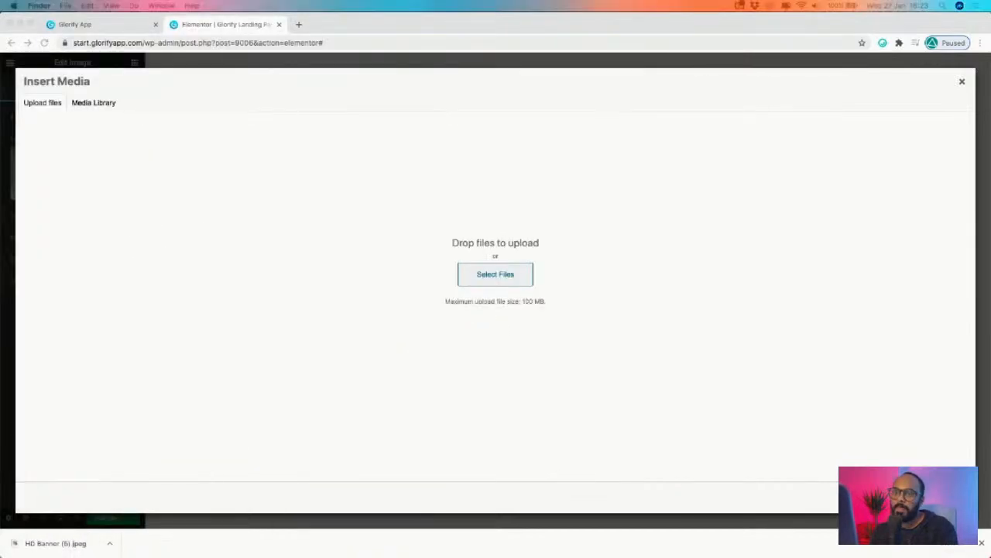
pyautogui.moveTo(308, 126); pyautogui.dragTo(436, 134)
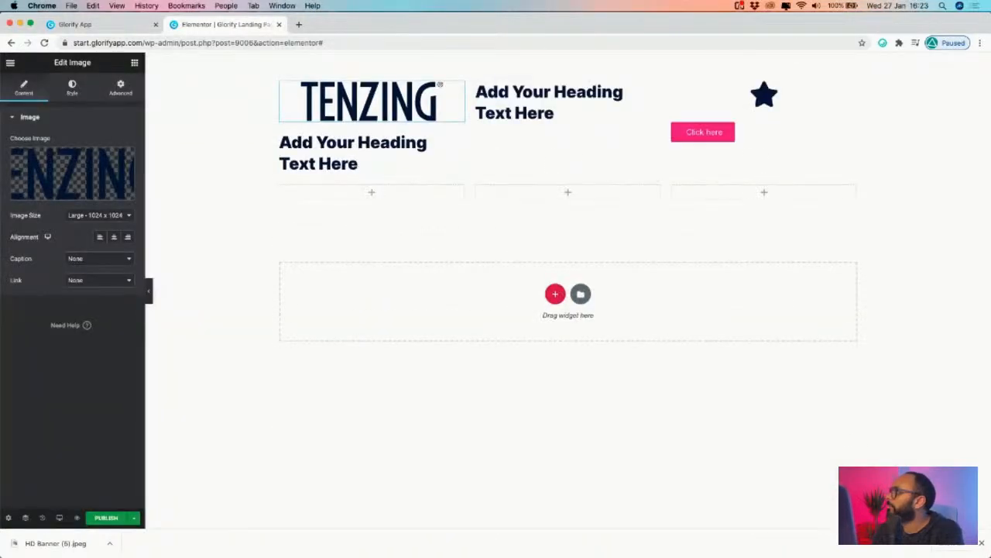
# - Set the logo image's width to 26, compare it with the header in the Glorify mockup, and align the logo left
pyautogui.click(72, 87)
pyautogui.click(15, 160)
pyautogui.moveTo(16, 160); pyautogui.dragTo(33, 161)
pyautogui.click(82, 24)
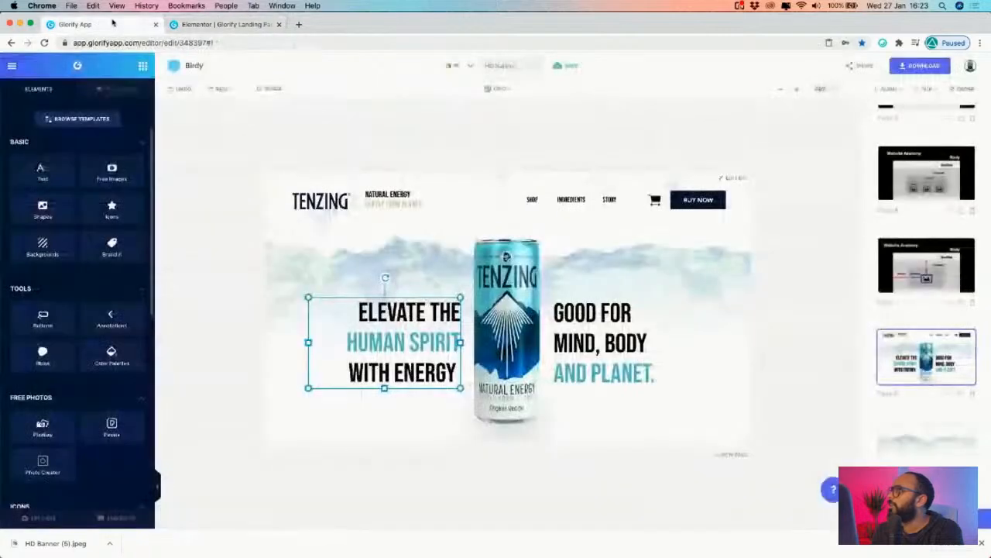
pyautogui.click(224, 24)
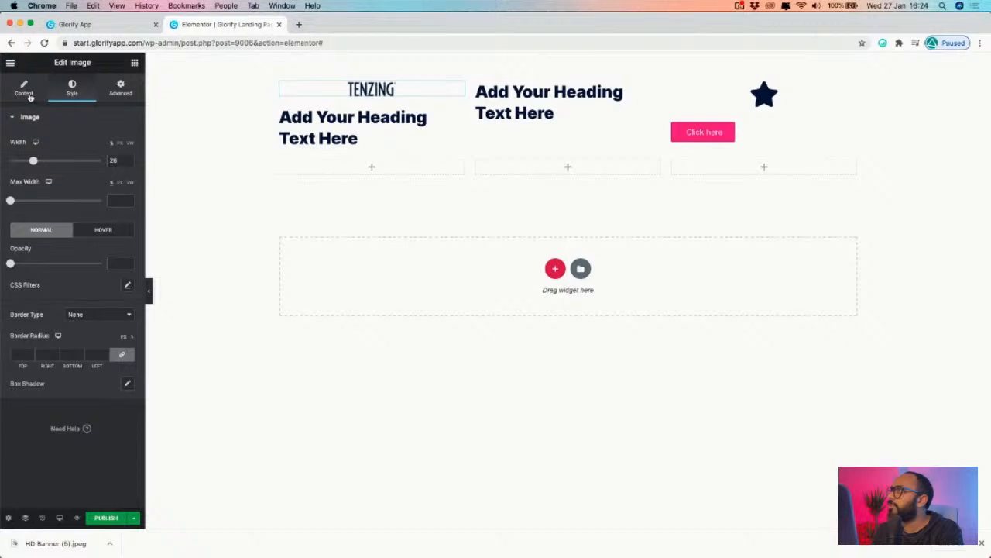
pyautogui.click(24, 87)
pyautogui.click(99, 237)
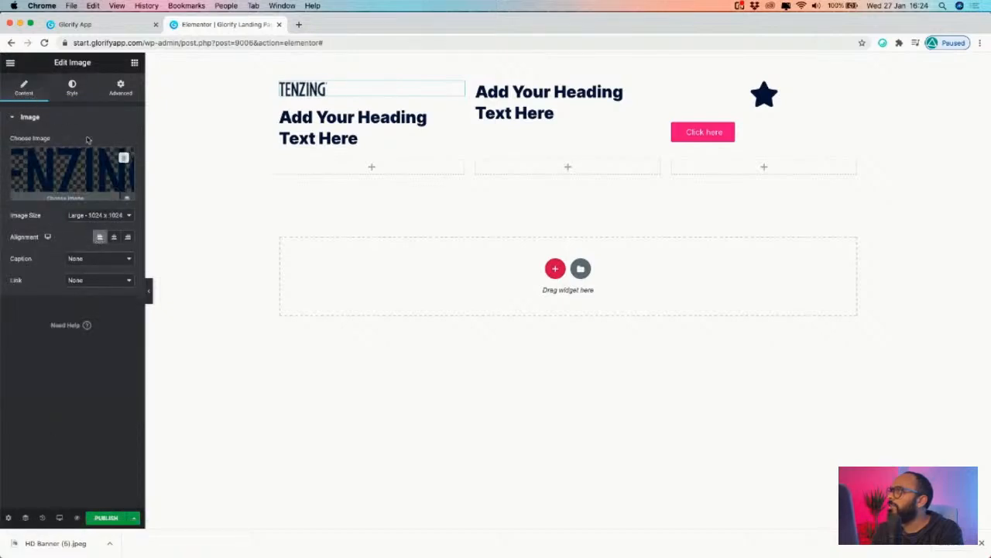
# - Set the logo image's positioning width to Inline (auto) in its advanced settings
pyautogui.click(120, 88)
pyautogui.scroll(-3, 66, 349)
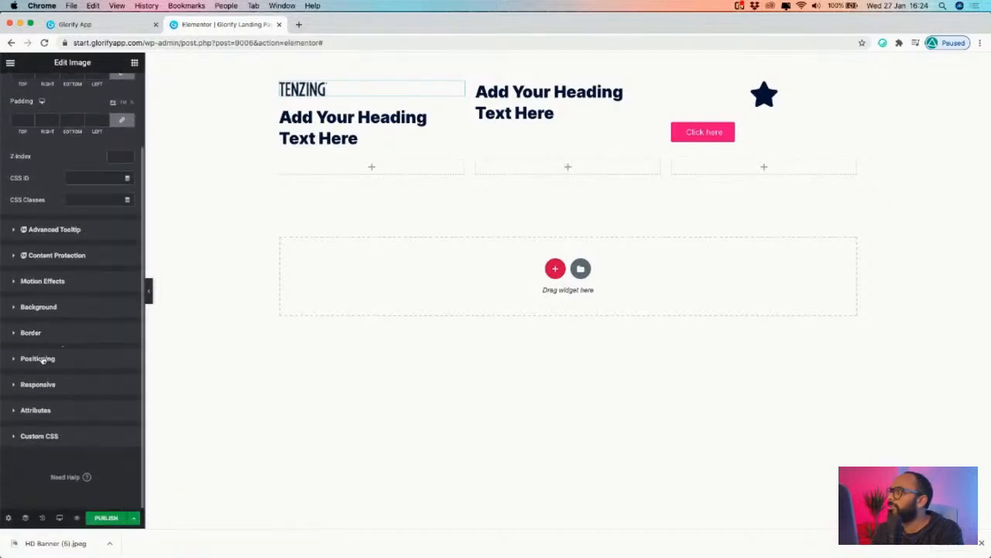
pyautogui.click(43, 358)
pyautogui.click(83, 304)
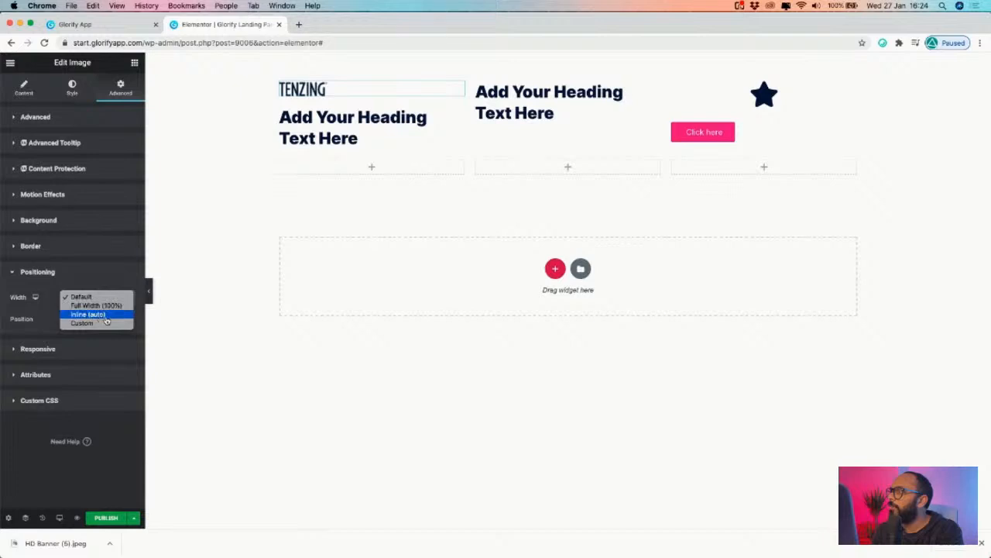
pyautogui.click(107, 318)
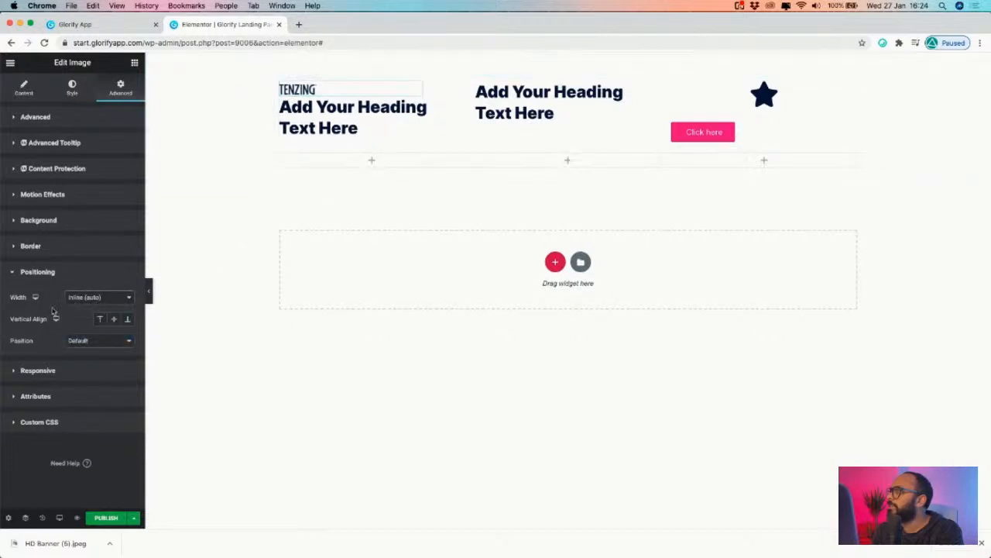
# - Look through the logo's position options, try the Custom positioning width, and restore it to Inline (auto)
pyautogui.click(81, 297)
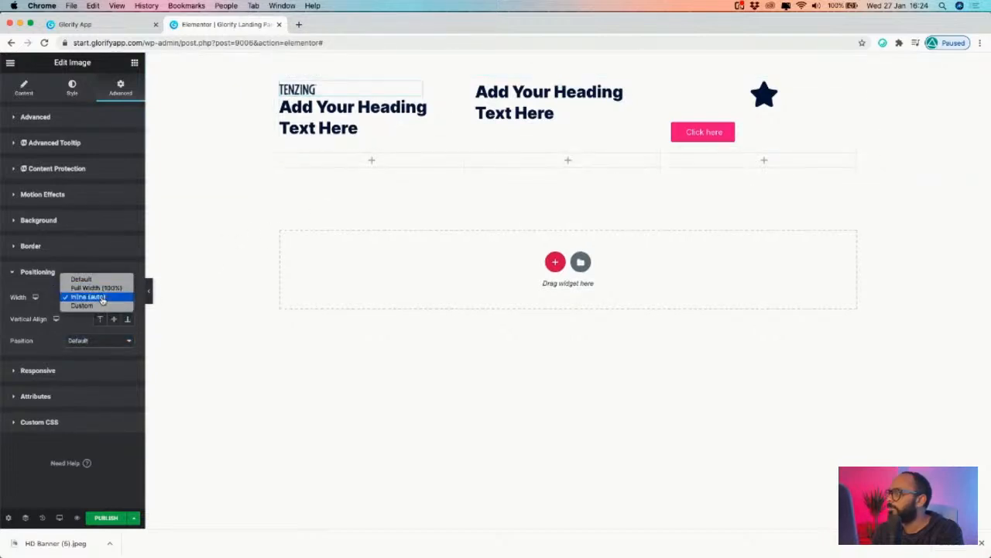
pyautogui.click(101, 299)
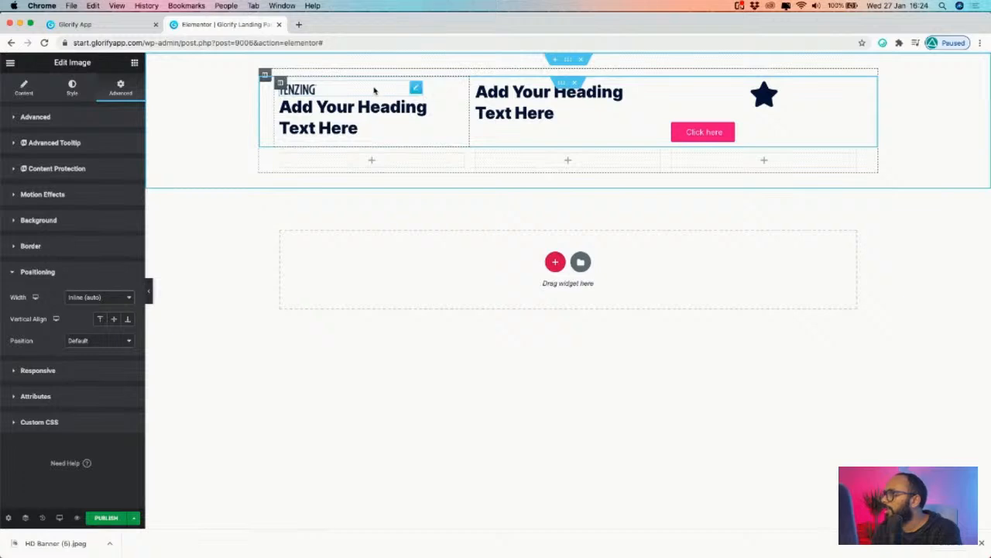
pyautogui.click(98, 299)
pyautogui.click(93, 297)
pyautogui.click(82, 341)
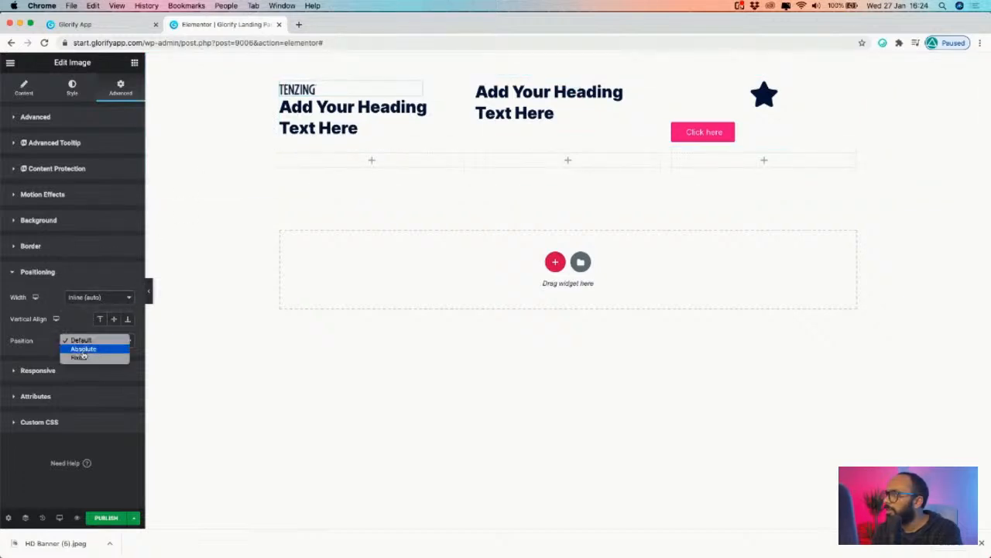
pyautogui.click(91, 300)
pyautogui.click(91, 299)
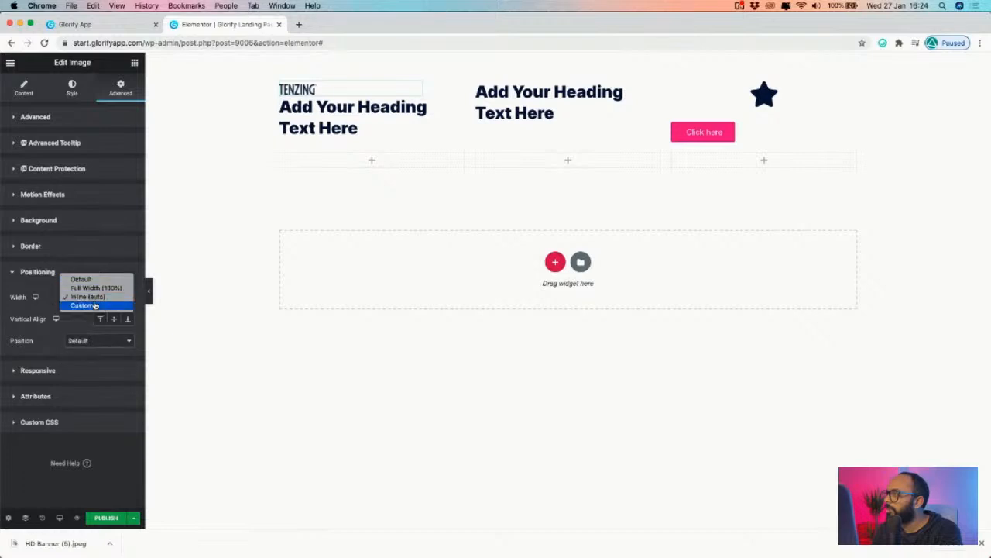
pyautogui.click(92, 306)
pyautogui.click(91, 298)
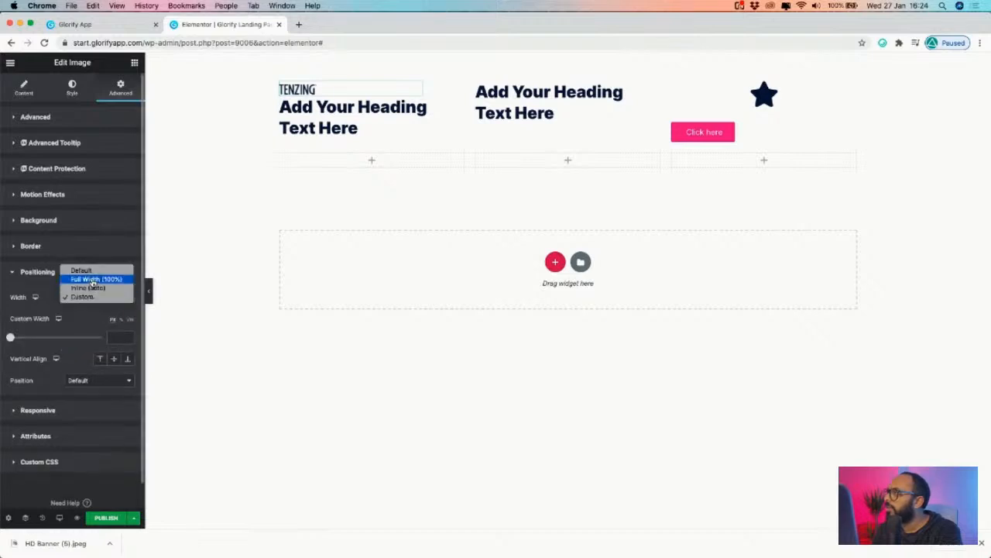
pyautogui.click(91, 288)
# - Set the first column heading's positioning width to Inline (auto) in its advanced settings
pyautogui.click(460, 107)
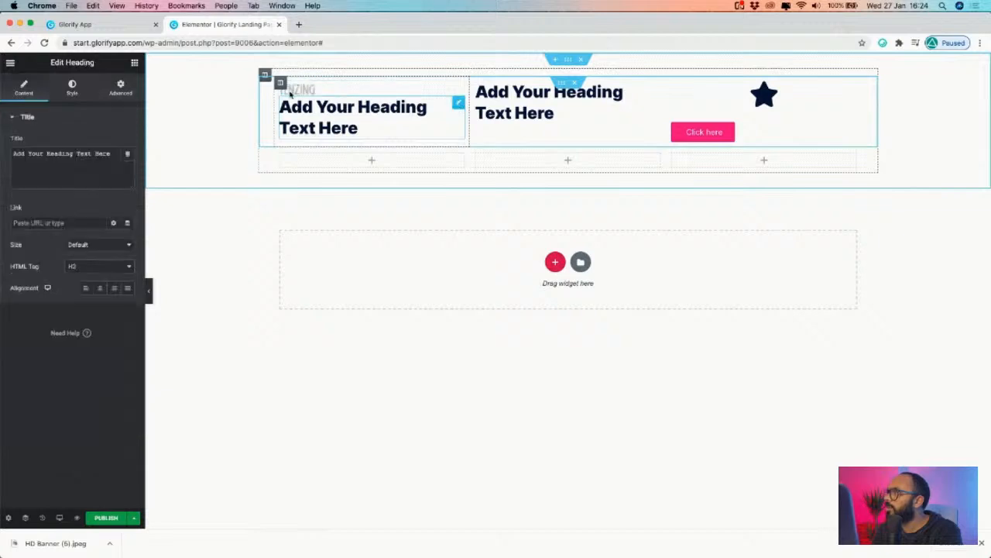
pyautogui.click(120, 87)
pyautogui.scroll(-2, 34, 350)
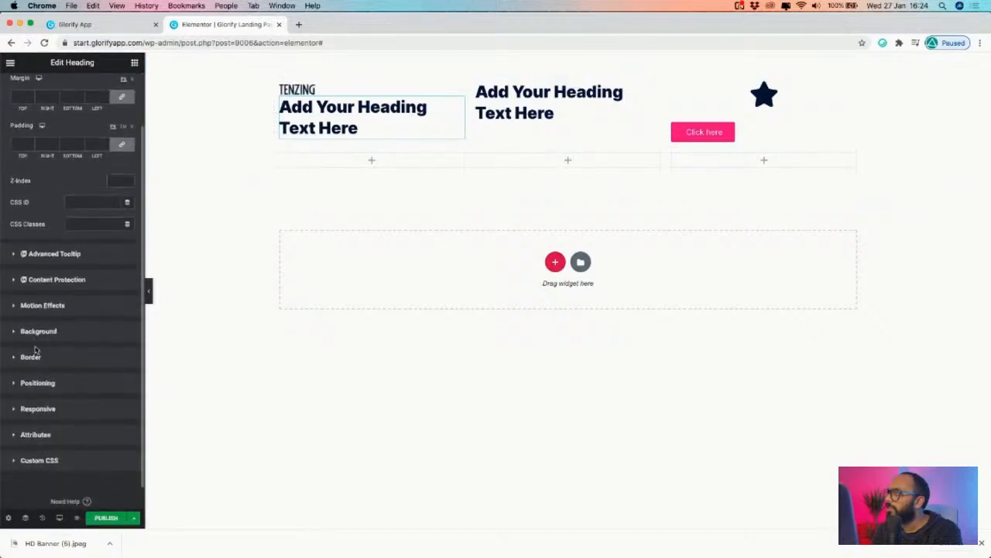
pyautogui.click(31, 393)
pyautogui.click(106, 301)
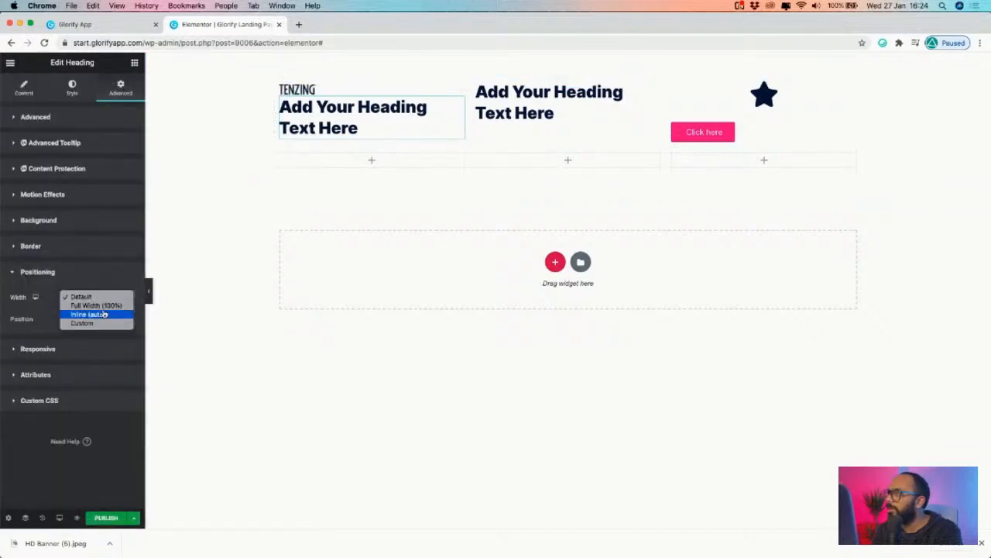
pyautogui.press('Escape')
pyautogui.click(103, 313)
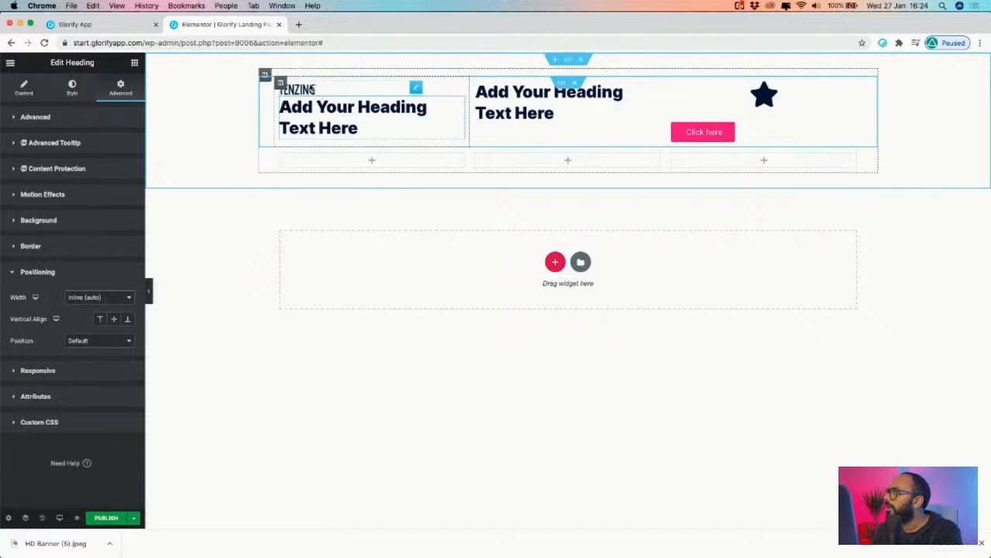
# - Increase the logo image's width to 29 in its style settings
pyautogui.click(414, 89)
pyautogui.click(72, 87)
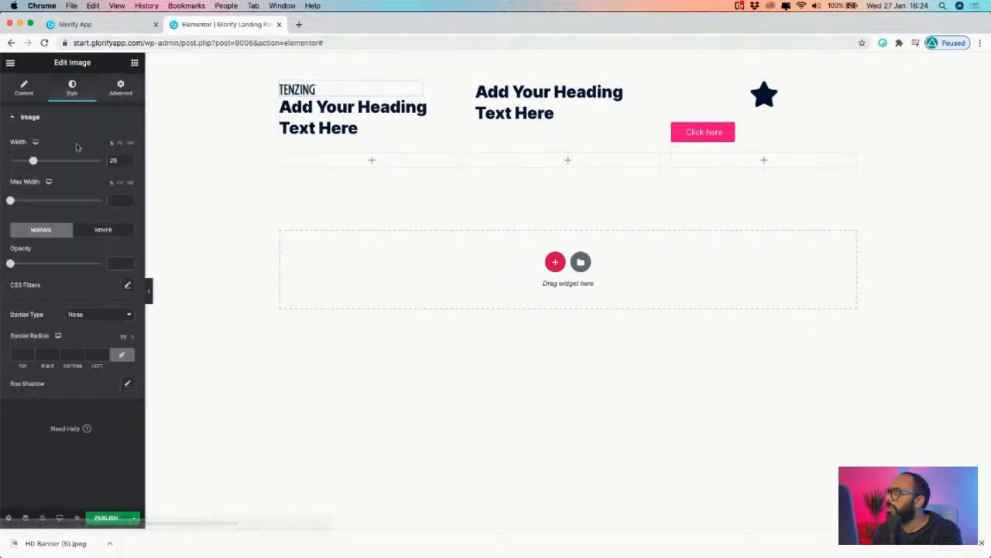
pyautogui.moveTo(34, 162); pyautogui.dragTo(37, 161)
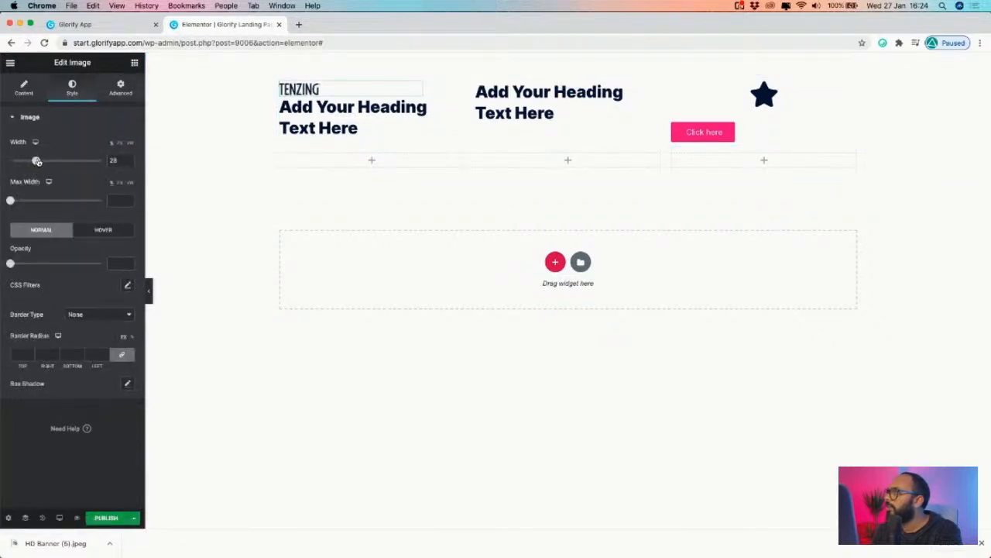
# - Try the Custom image size for the logo, switch it to Full, and set the logo's width to 34
pyautogui.click(24, 88)
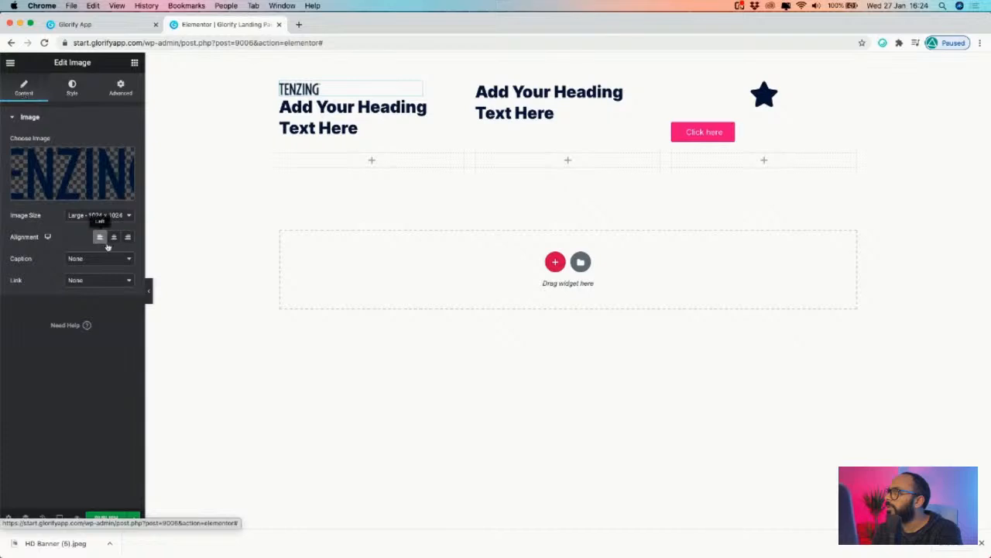
pyautogui.click(108, 215)
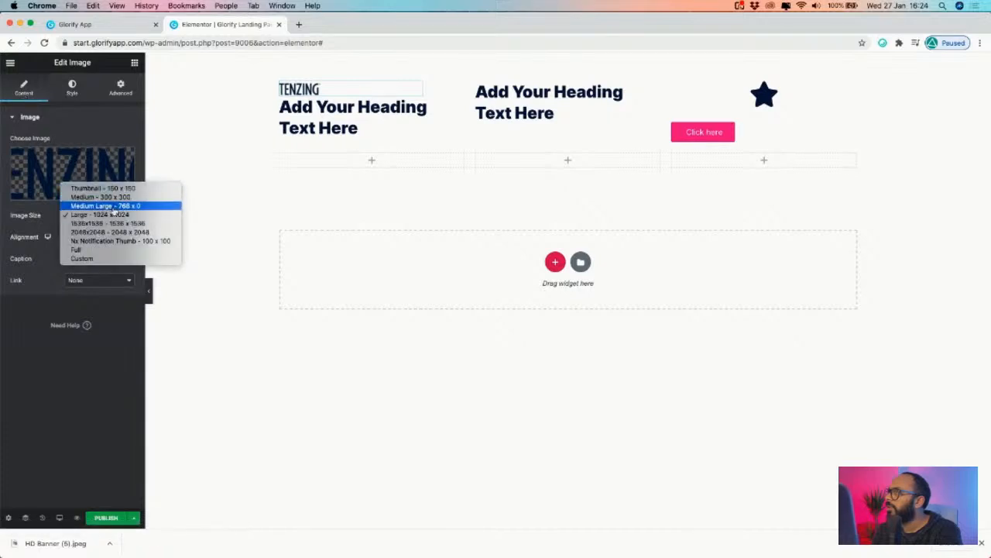
pyautogui.click(106, 258)
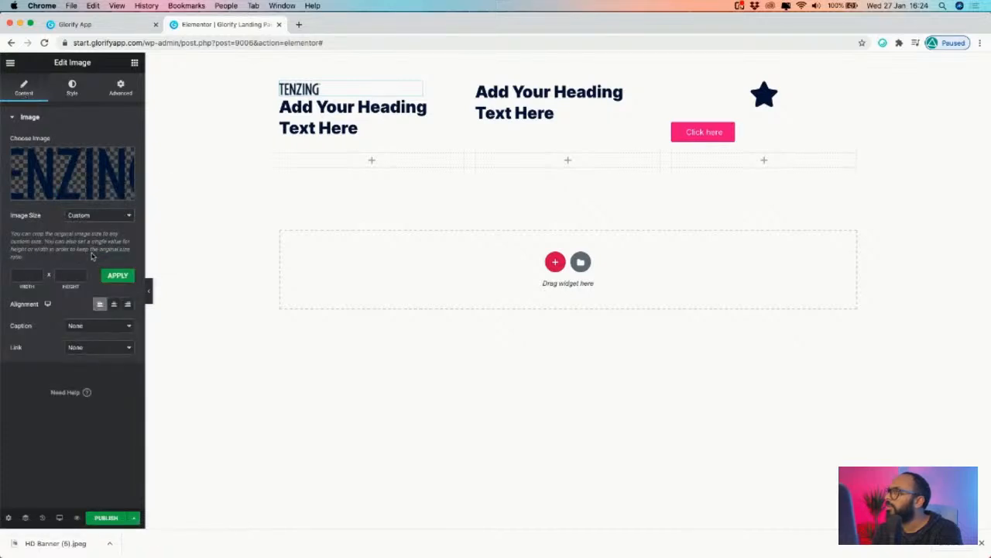
pyautogui.click(103, 217)
pyautogui.click(106, 207)
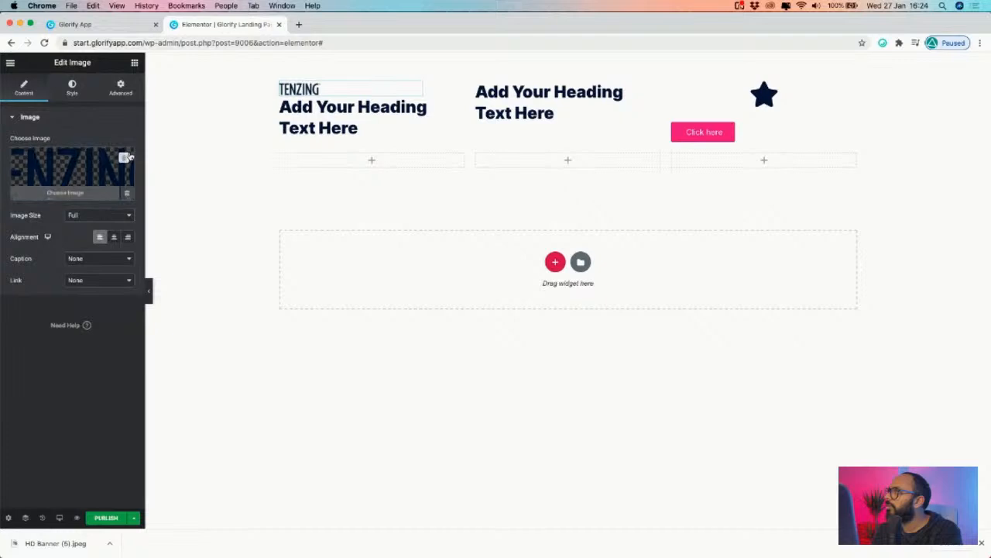
pyautogui.click(72, 87)
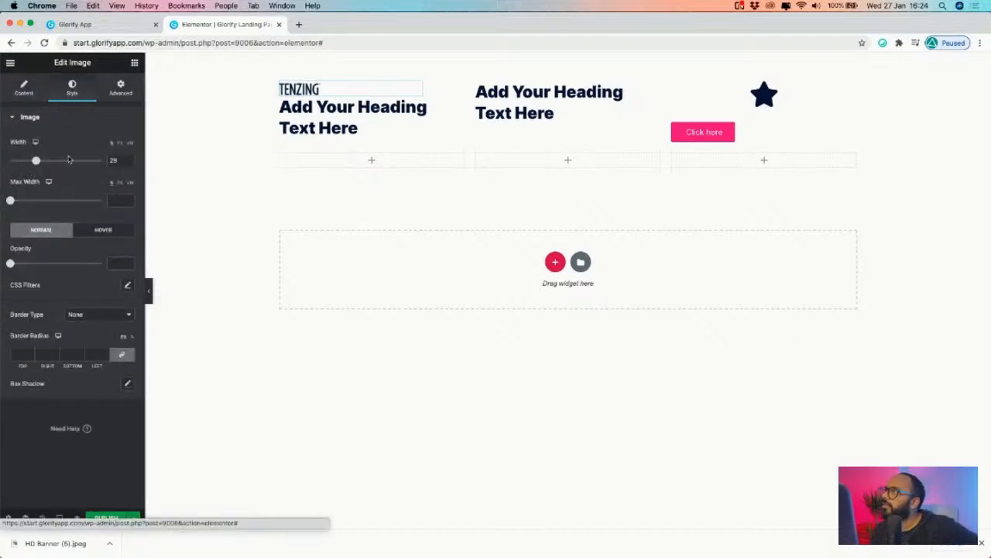
pyautogui.moveTo(36, 160); pyautogui.dragTo(40, 159)
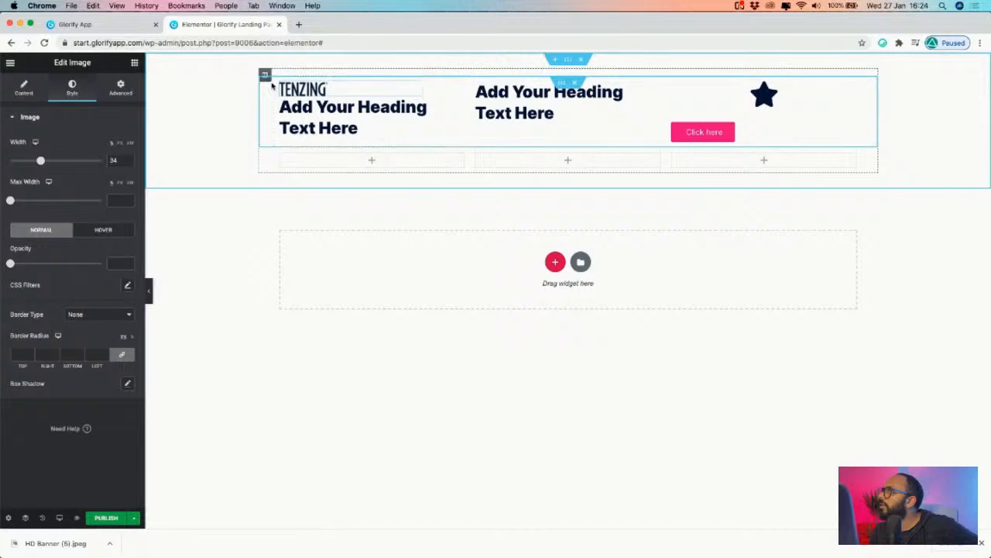
# - Try a linked margin of -2 and a padding of -1 on the logo image, and return both to 0
pyautogui.click(120, 87)
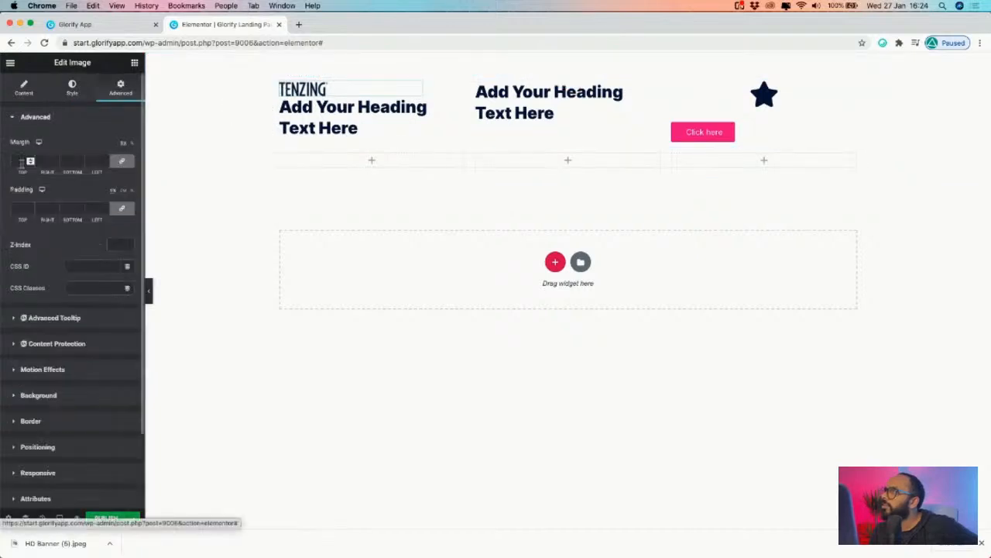
pyautogui.click(30, 163)
pyautogui.click(30, 163)
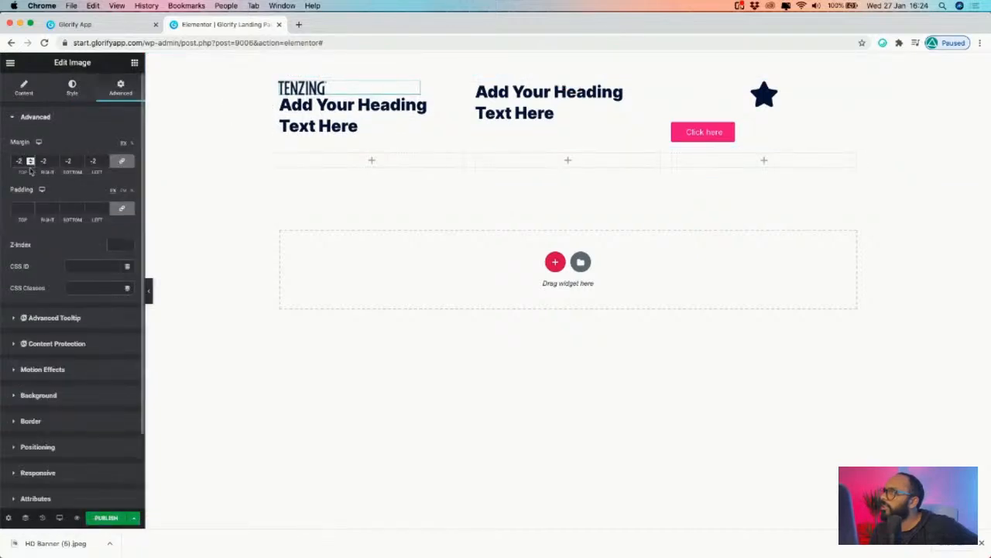
pyautogui.click(30, 159)
pyautogui.click(30, 160)
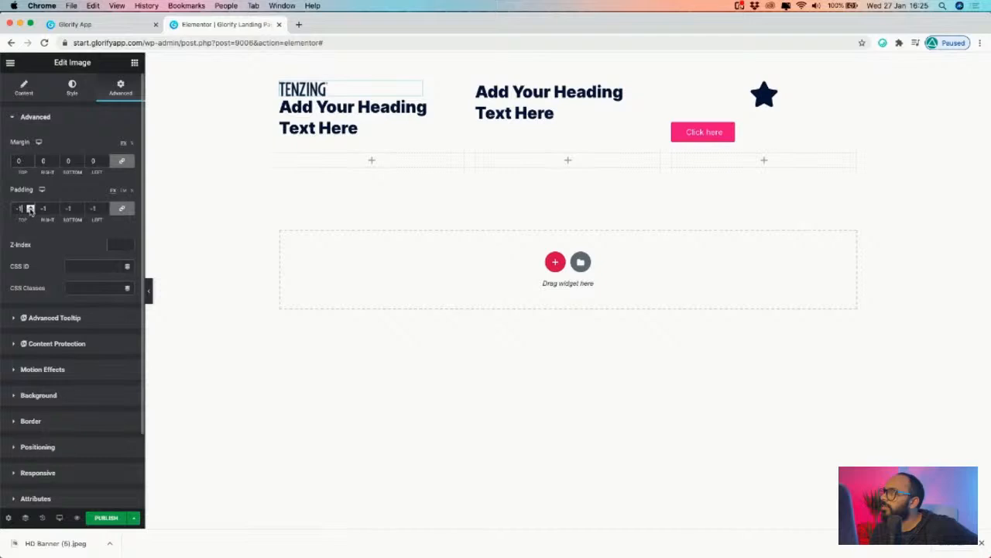
# - Try Full Width (100%) as the logo's positioning width, and restore it to Inline (auto)
pyautogui.scroll(-2, 37, 401)
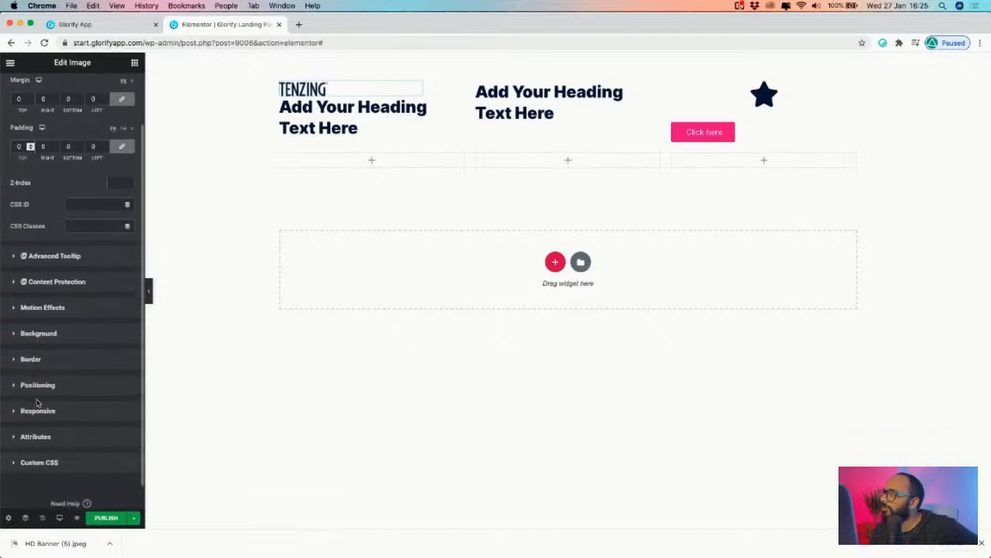
pyautogui.click(39, 387)
pyautogui.click(108, 298)
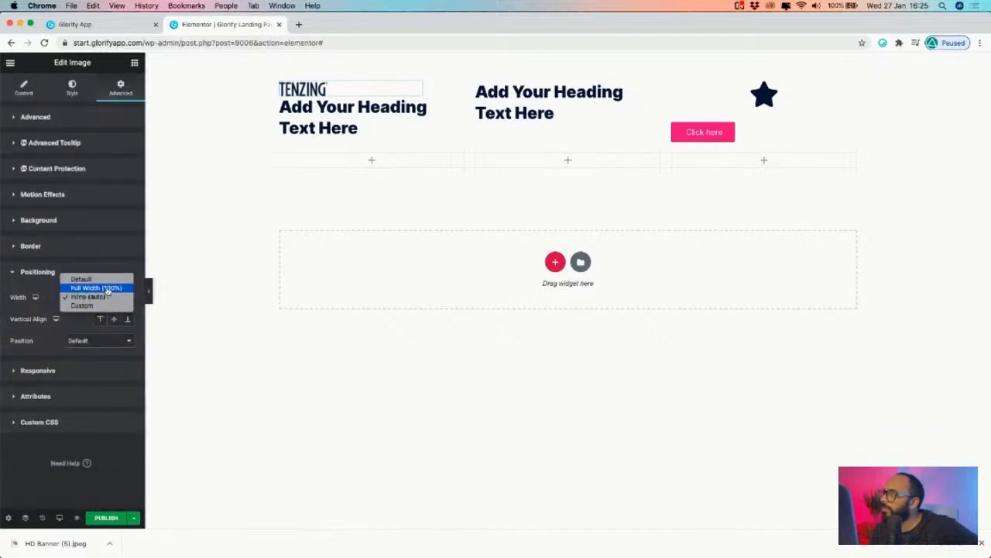
pyautogui.click(108, 288)
pyautogui.click(105, 298)
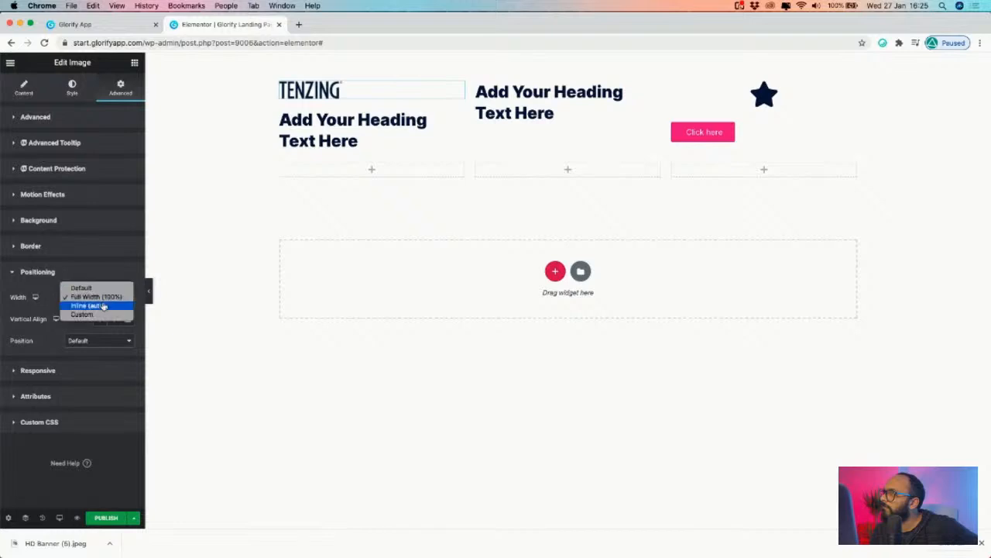
pyautogui.click(87, 303)
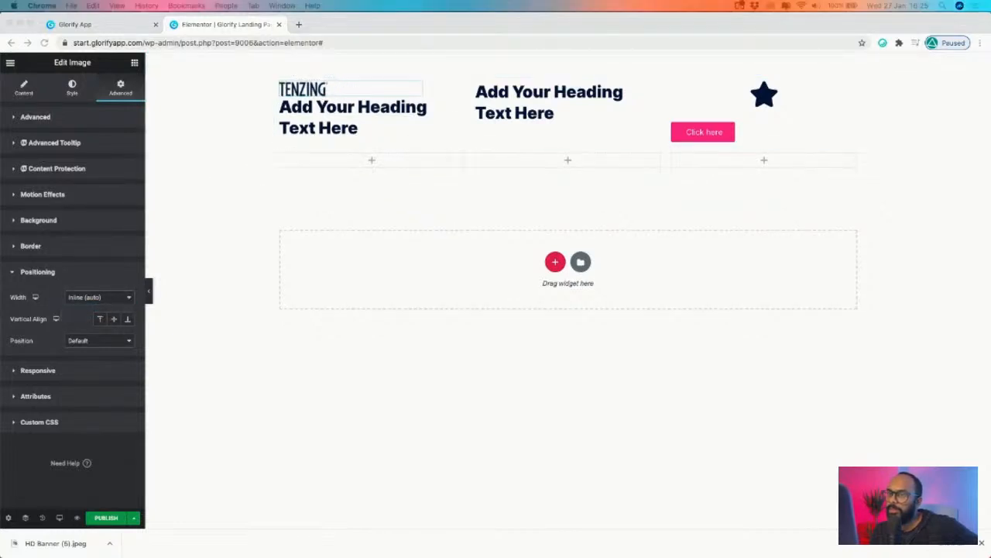
# - Try the Absolute position for the logo image, restore it to Default, and keep the width at Inline (auto)
pyautogui.click(396, 90)
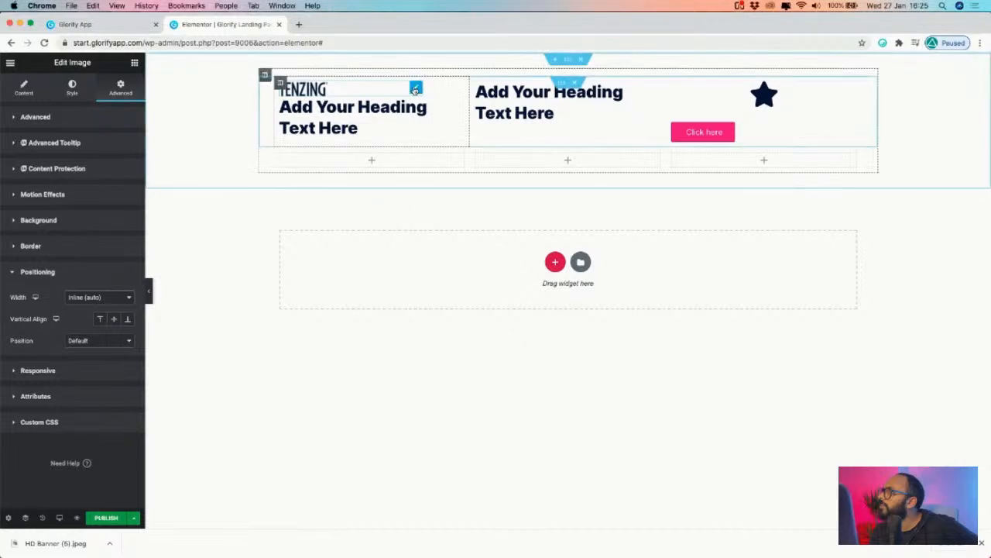
pyautogui.click(118, 345)
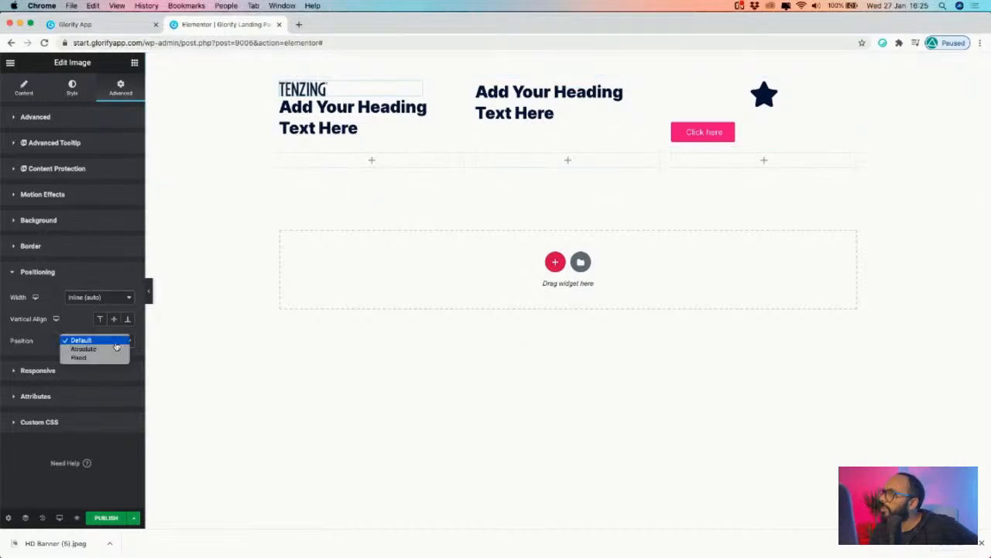
pyautogui.click(90, 348)
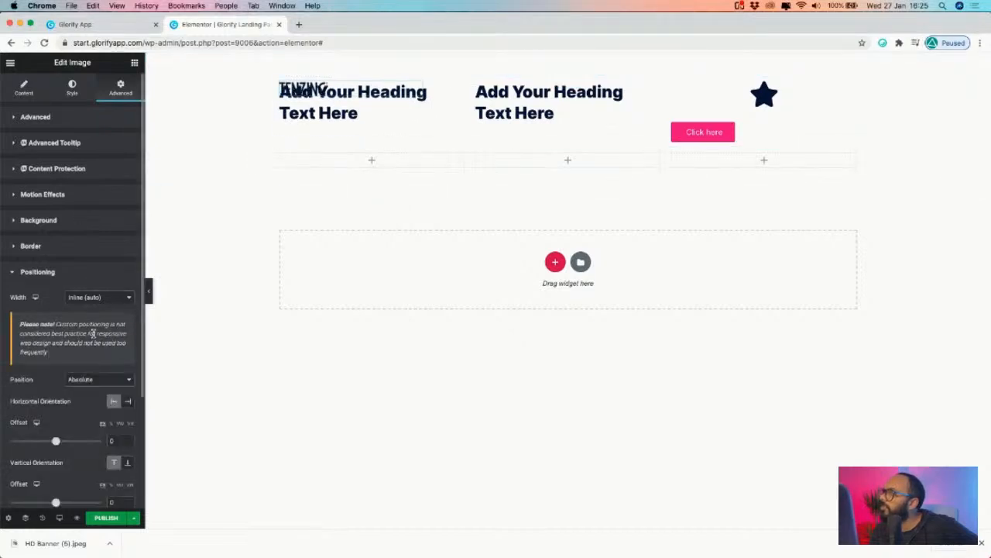
pyautogui.click(93, 379)
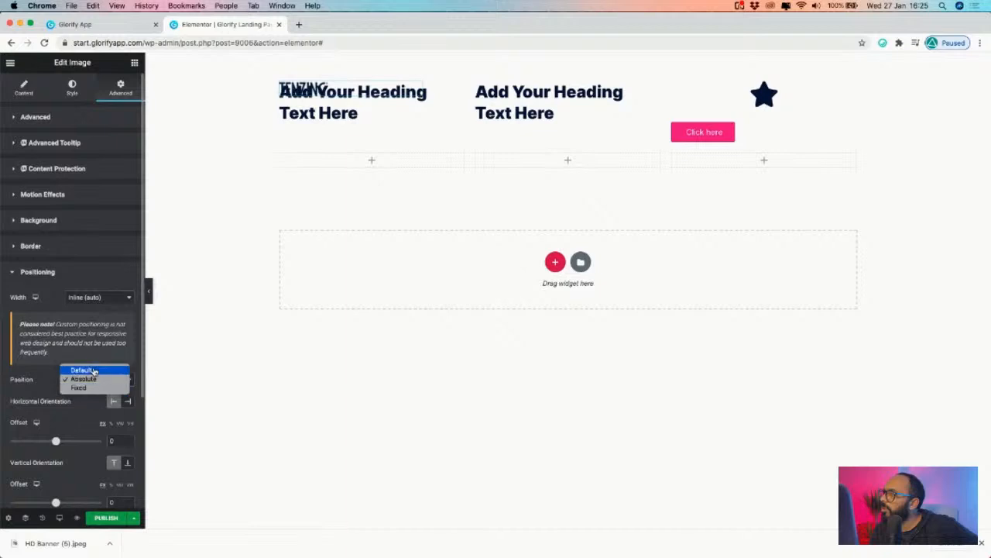
pyautogui.click(94, 368)
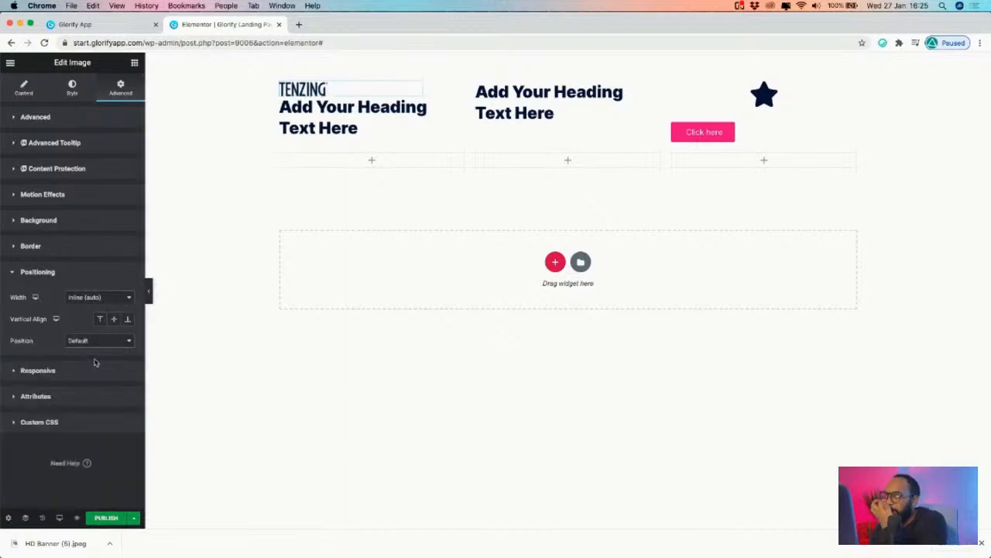
pyautogui.click(95, 298)
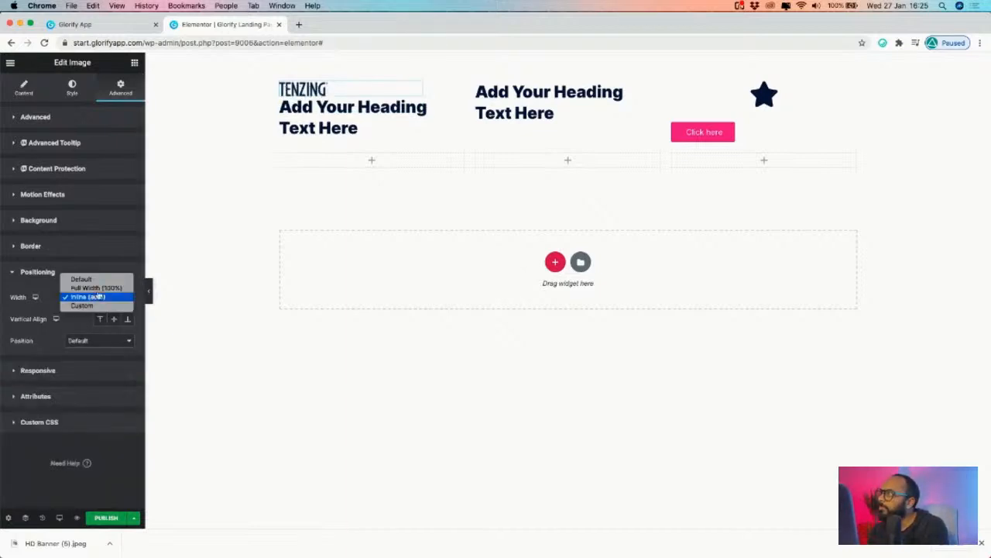
pyautogui.click(99, 297)
# - Check the tagline in the Glorify mockup and replace the first column's heading text with "Natural Energy From plants"
pyautogui.click(441, 110)
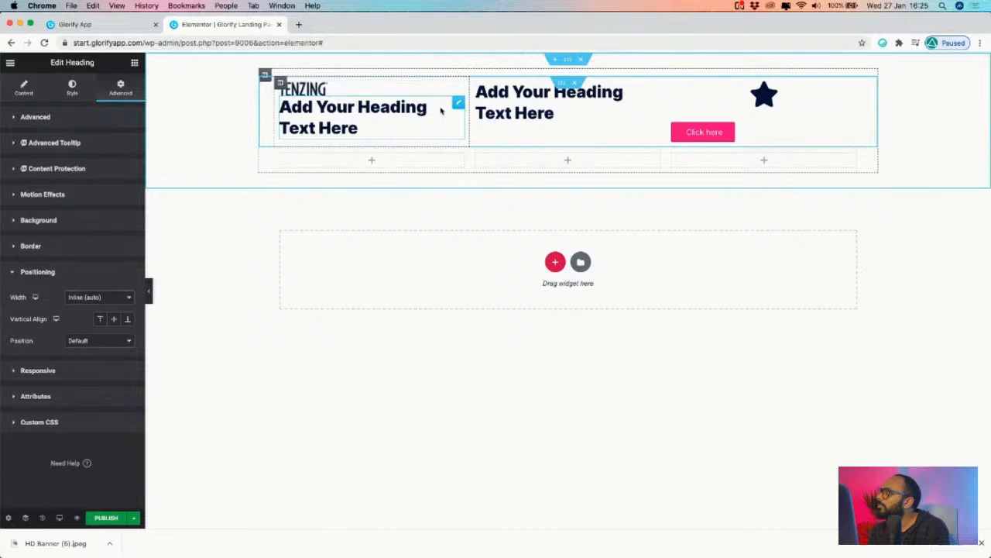
pyautogui.doubleClick(407, 107)
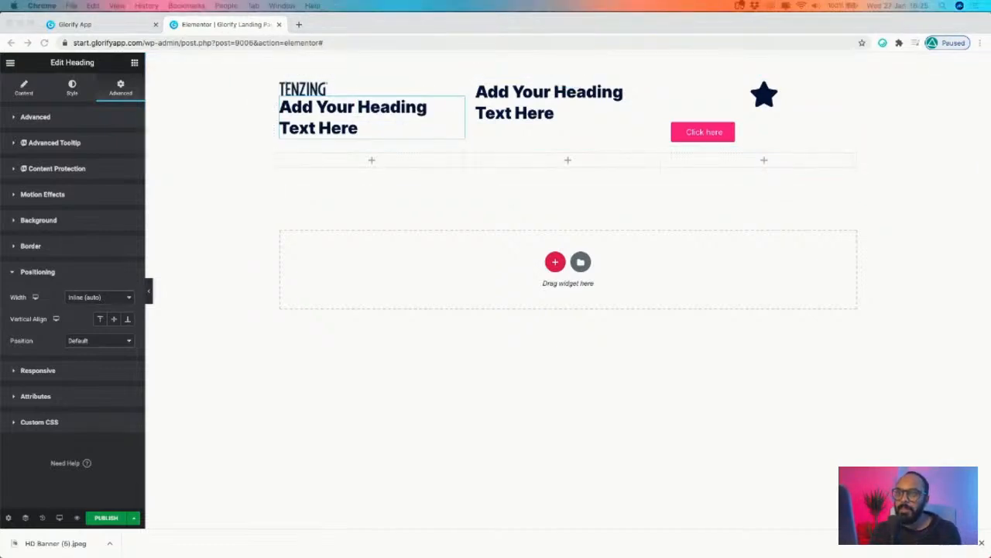
pyautogui.click(98, 24)
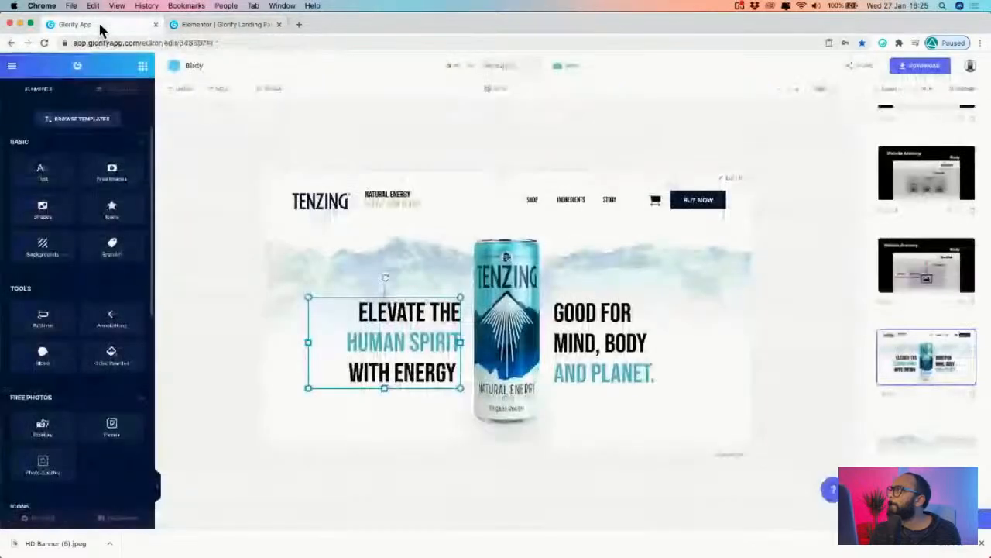
pyautogui.click(254, 27)
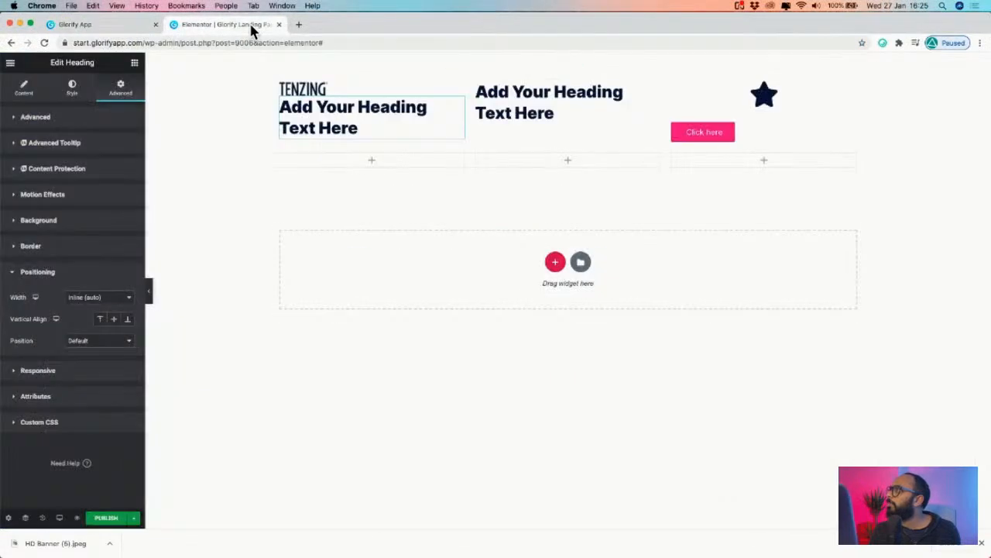
pyautogui.tripleClick(329, 130)
pyautogui.write('Natural')
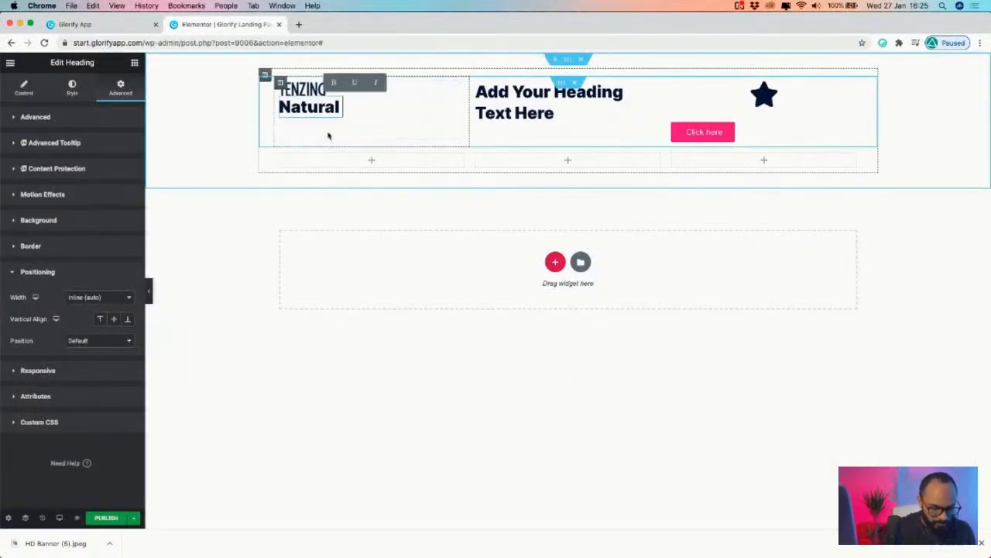
pyautogui.write(' Energy From plants')
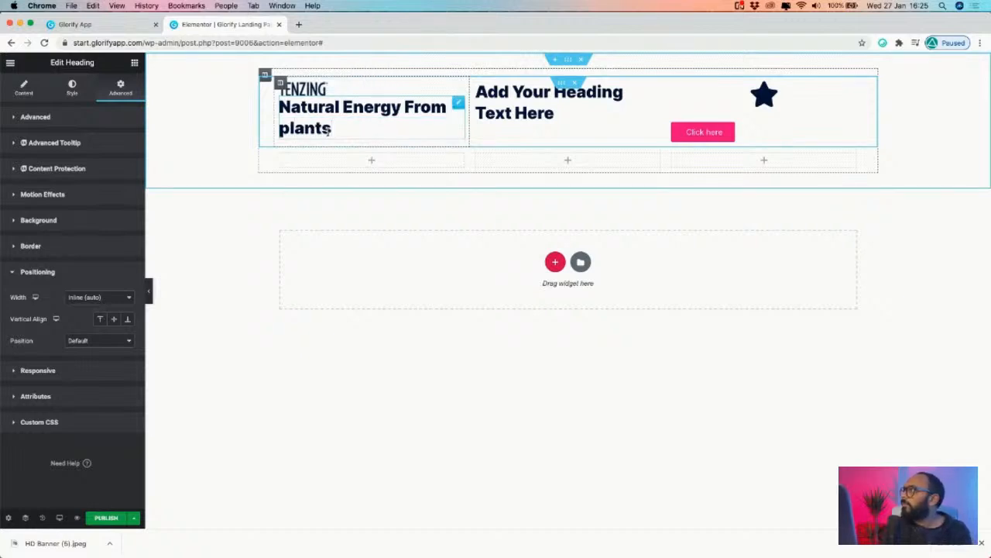
# - Check the tagline in the Glorify mockup and review the tagline heading's typography options for family, weight and style
pyautogui.press('super+a')
pyautogui.click(111, 25)
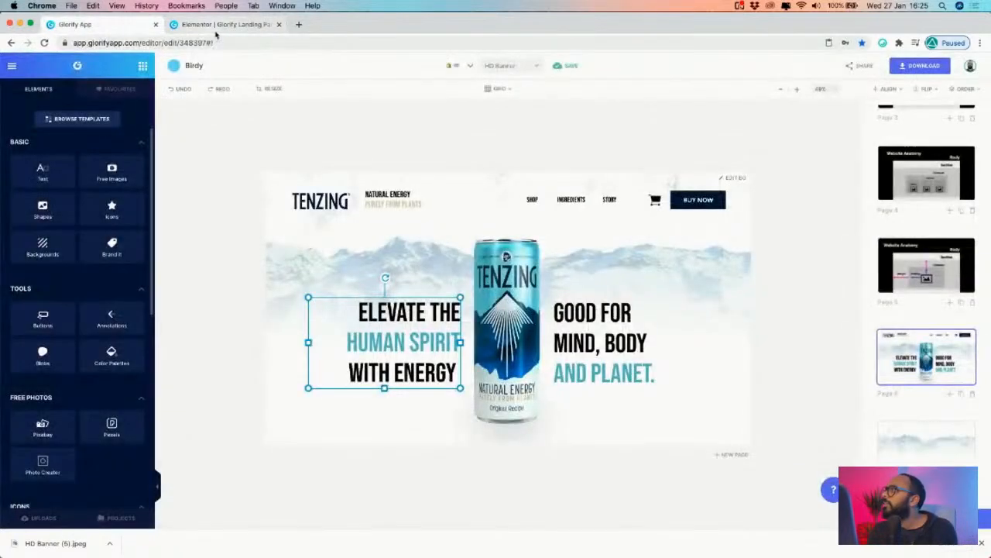
pyautogui.click(245, 25)
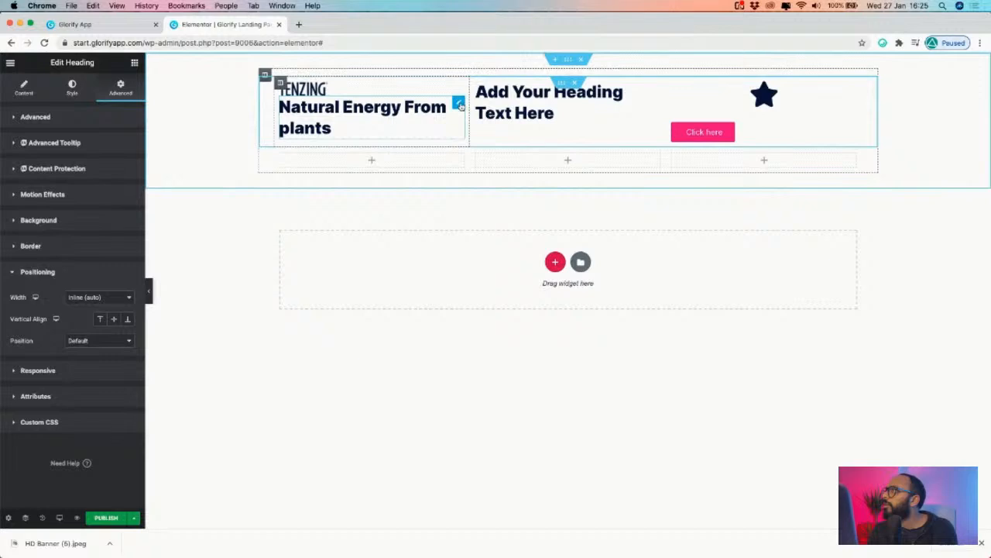
pyautogui.click(68, 89)
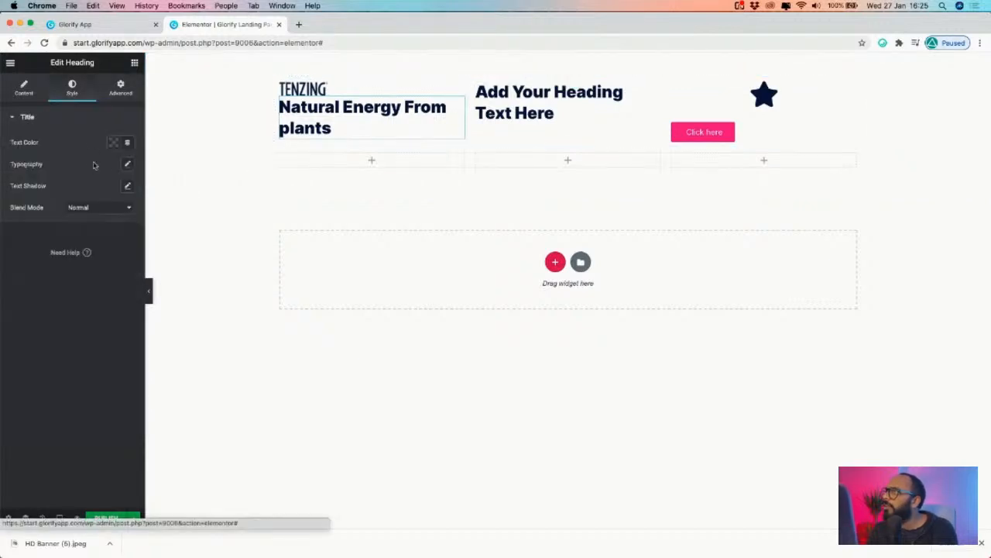
pyautogui.click(127, 164)
pyautogui.click(89, 254)
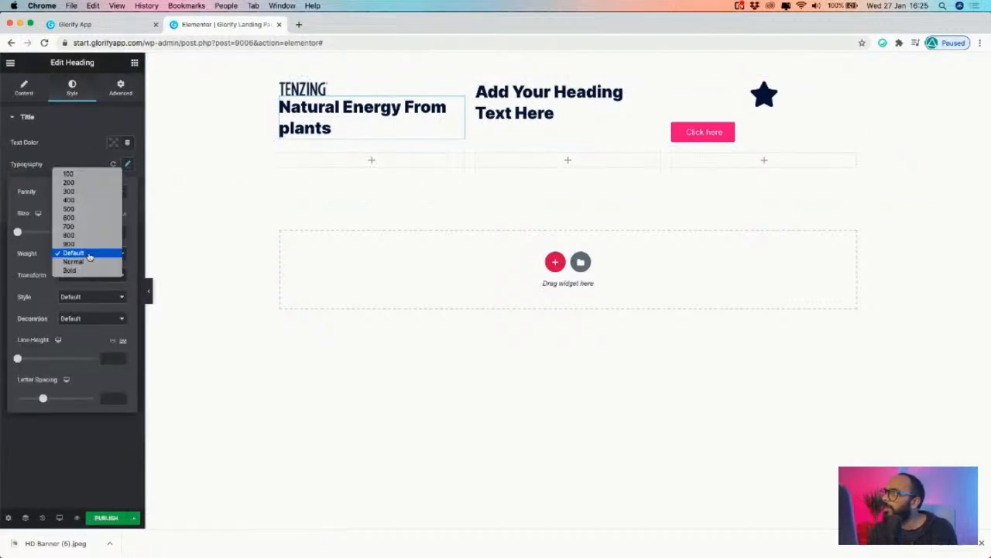
pyautogui.click(18, 283)
pyautogui.click(74, 298)
pyautogui.click(44, 290)
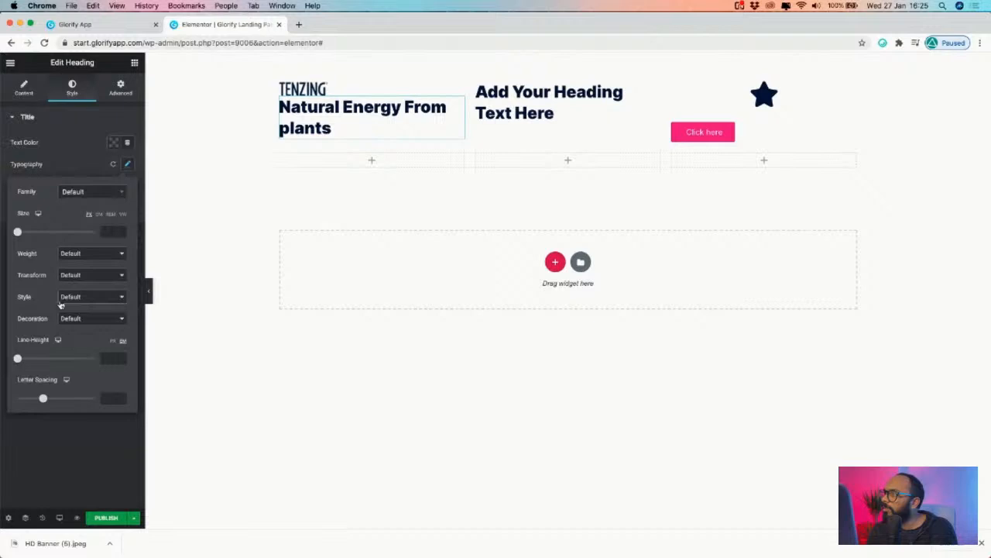
pyautogui.click(89, 193)
pyautogui.click(76, 193)
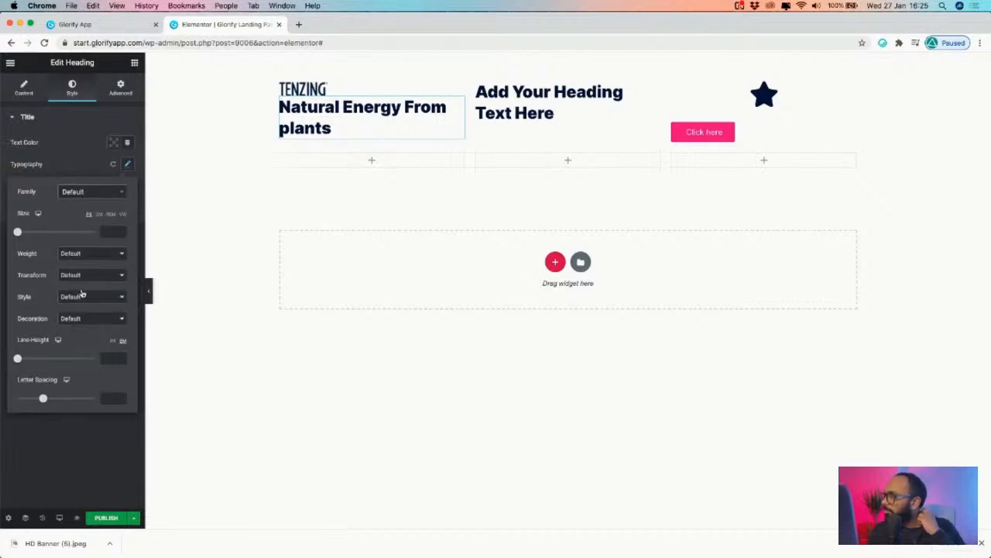
# - Set the tagline heading's text transform to Uppercase and its font size to 18
pyautogui.click(127, 164)
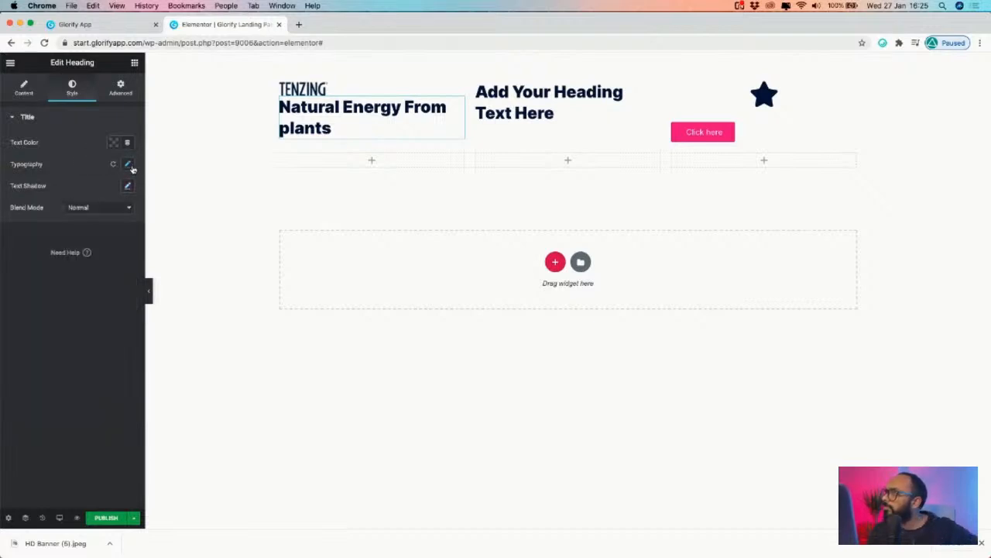
pyautogui.click(128, 164)
pyautogui.click(99, 299)
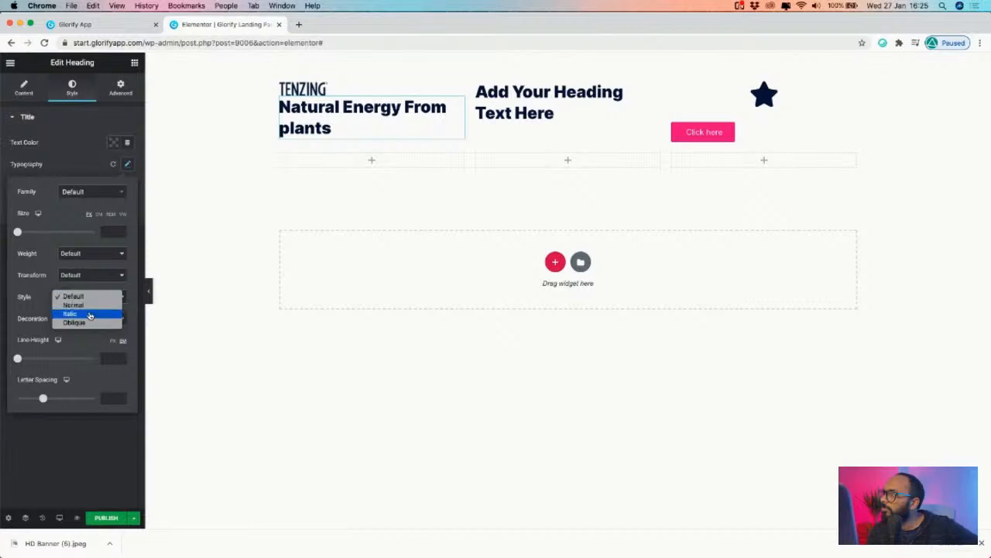
pyautogui.click(36, 309)
pyautogui.click(87, 276)
pyautogui.click(86, 283)
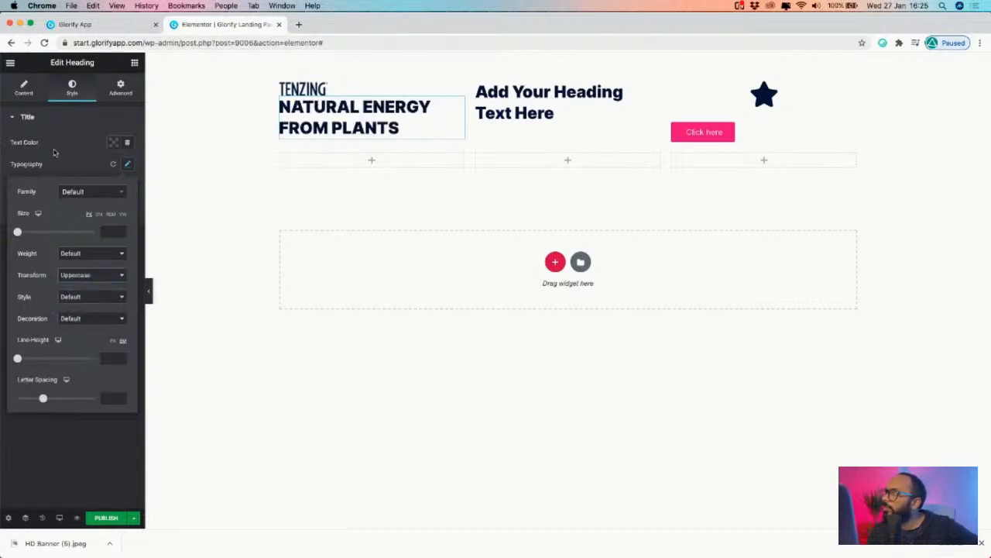
pyautogui.moveTo(16, 234); pyautogui.dragTo(23, 232)
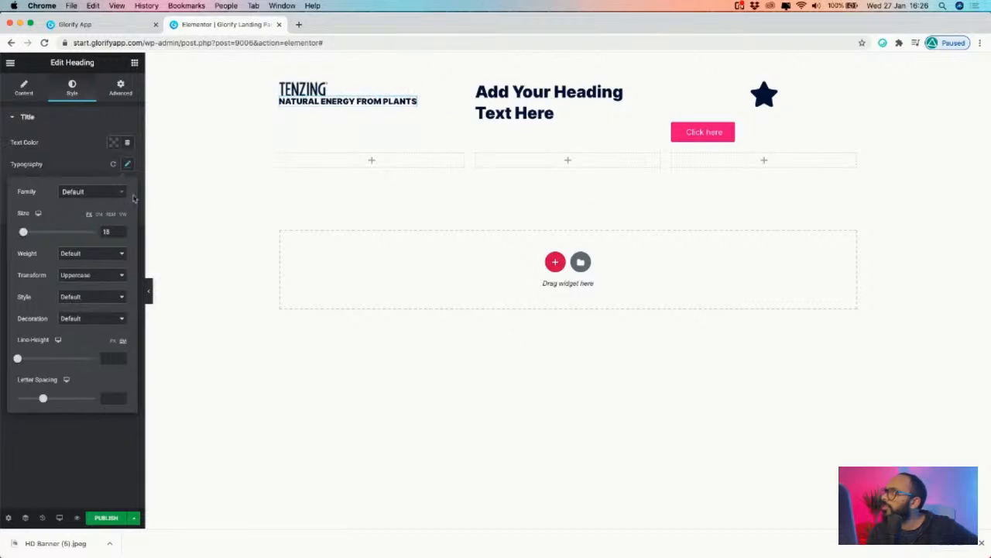
# - Break the tagline heading onto two lines, with "From plants" on the second line
pyautogui.click(360, 102)
pyautogui.press('BackSpace')
pyautogui.press('Return')
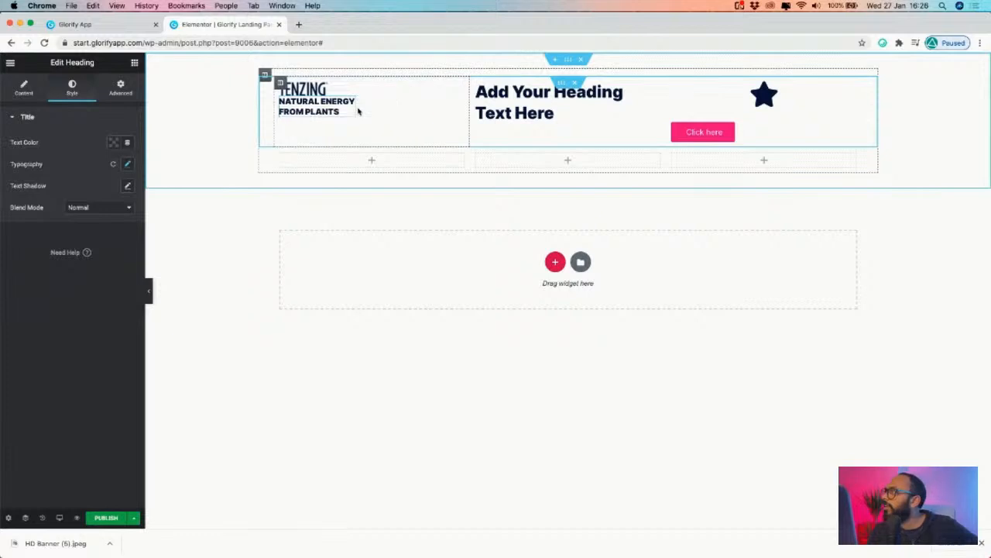
pyautogui.moveTo(359, 112); pyautogui.dragTo(382, 122)
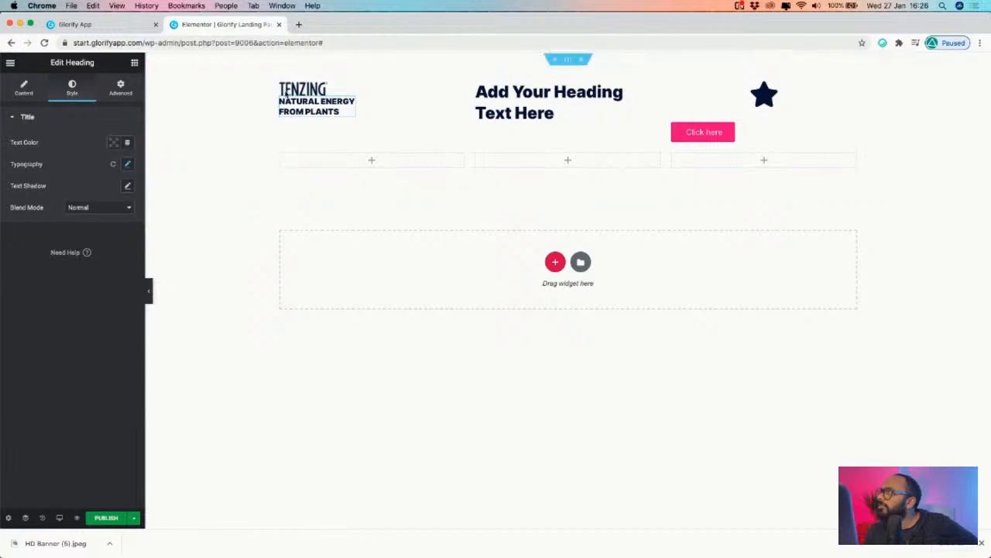
# - Unlink the logo image's margin and padding sides, give it a small negative right padding and set its right margin to -160
pyautogui.click(416, 88)
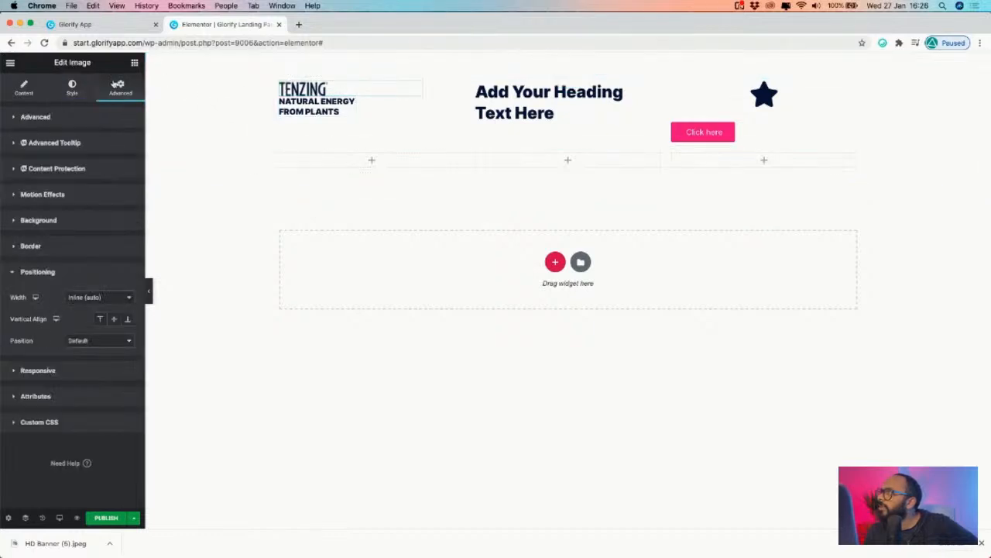
pyautogui.click(23, 116)
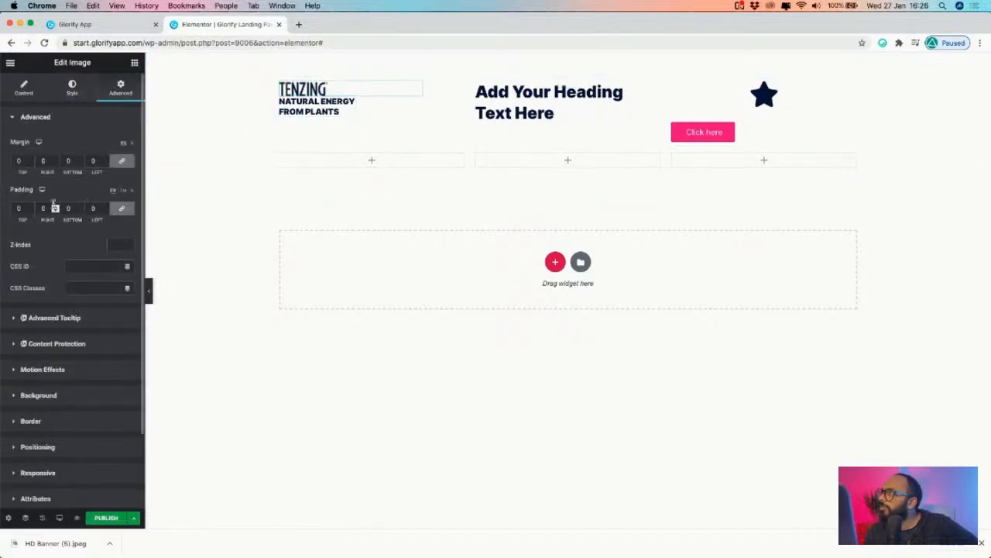
pyautogui.click(122, 207)
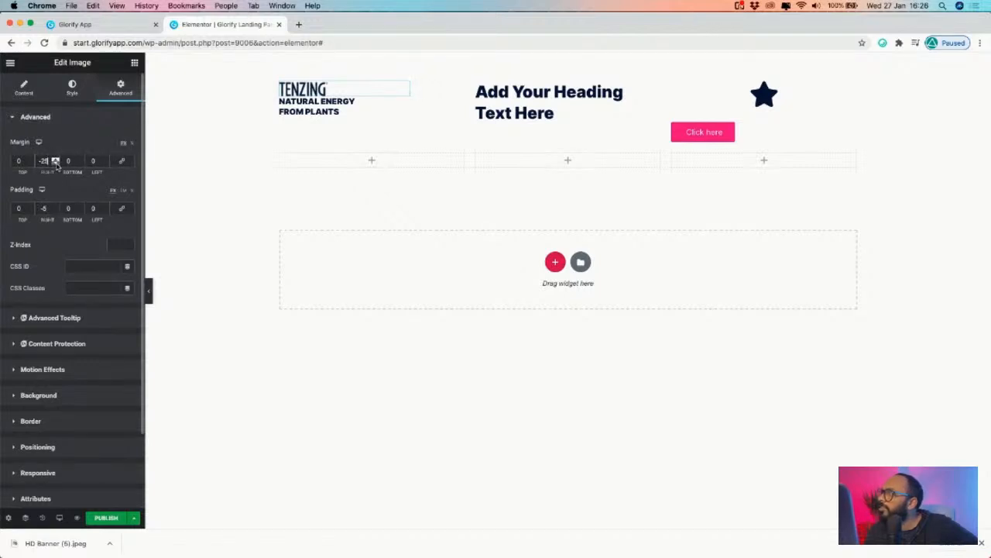
pyautogui.click(55, 165)
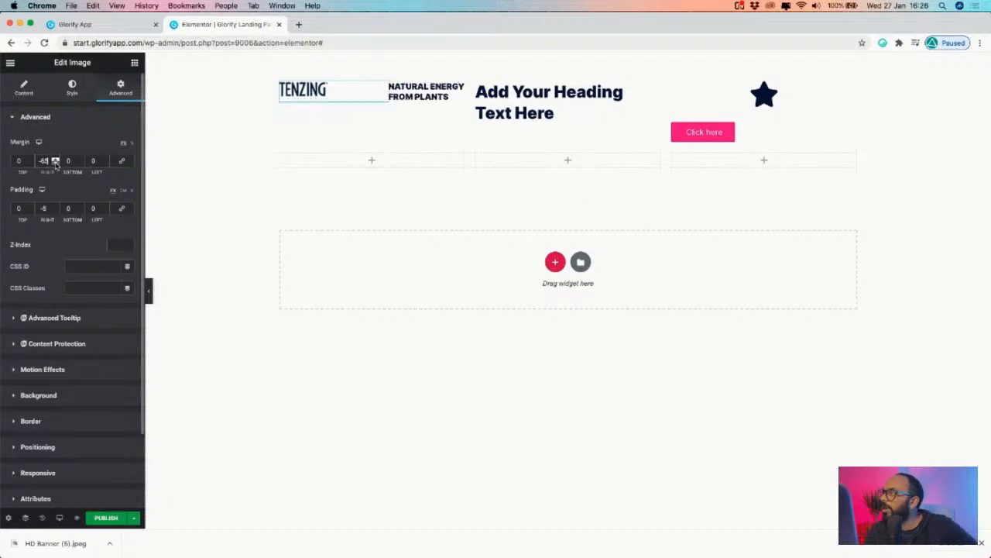
pyautogui.moveTo(57, 166); pyautogui.dragTo(55, 164)
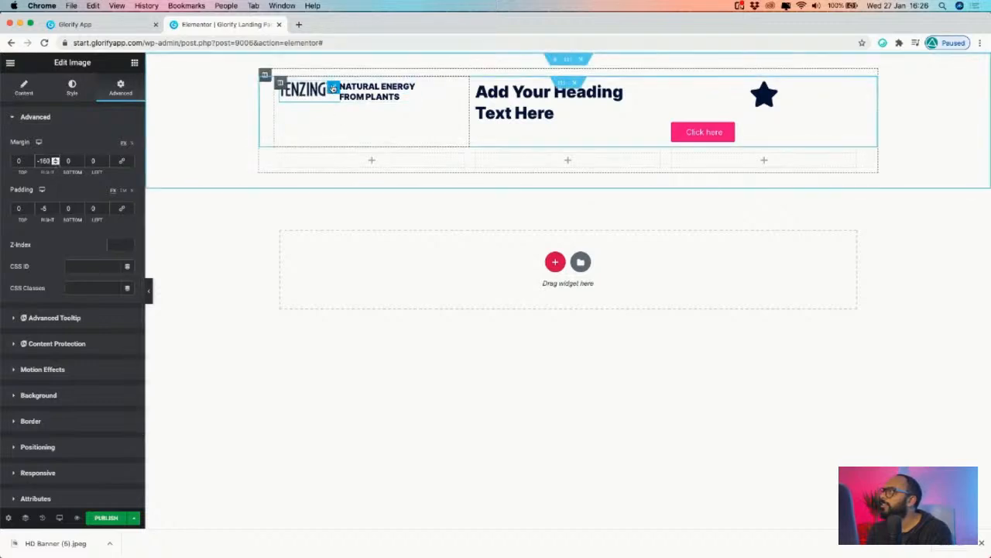
pyautogui.click(23, 87)
pyautogui.click(116, 217)
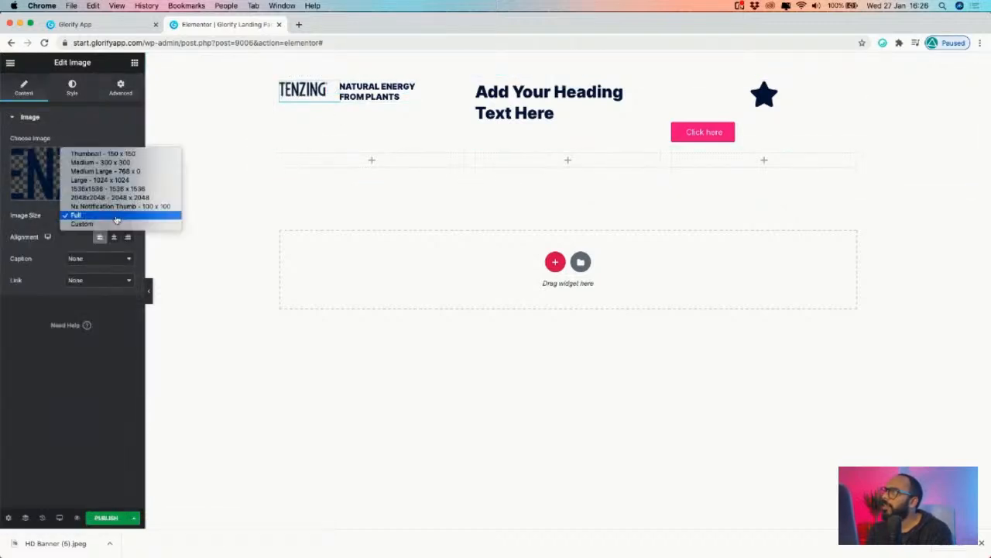
pyautogui.click(112, 217)
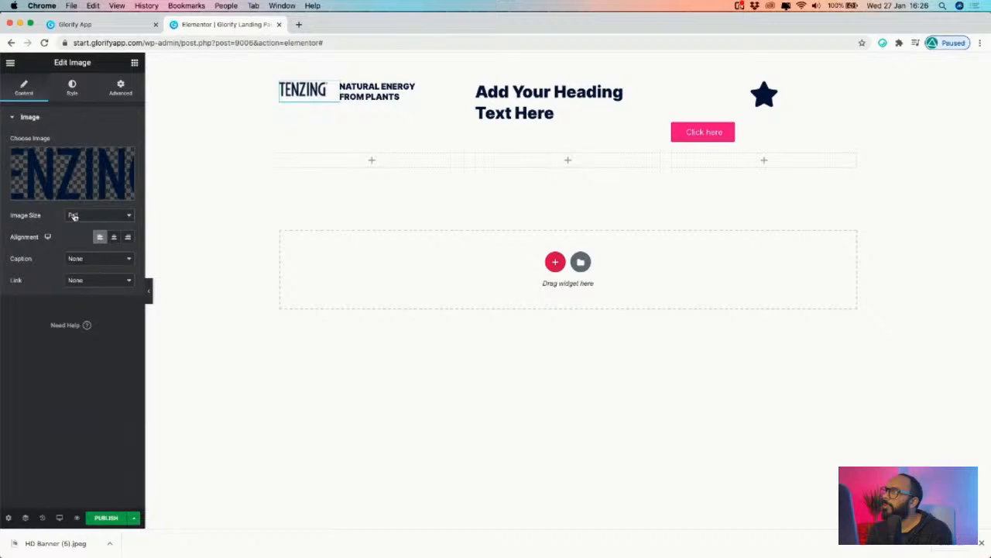
pyautogui.click(80, 93)
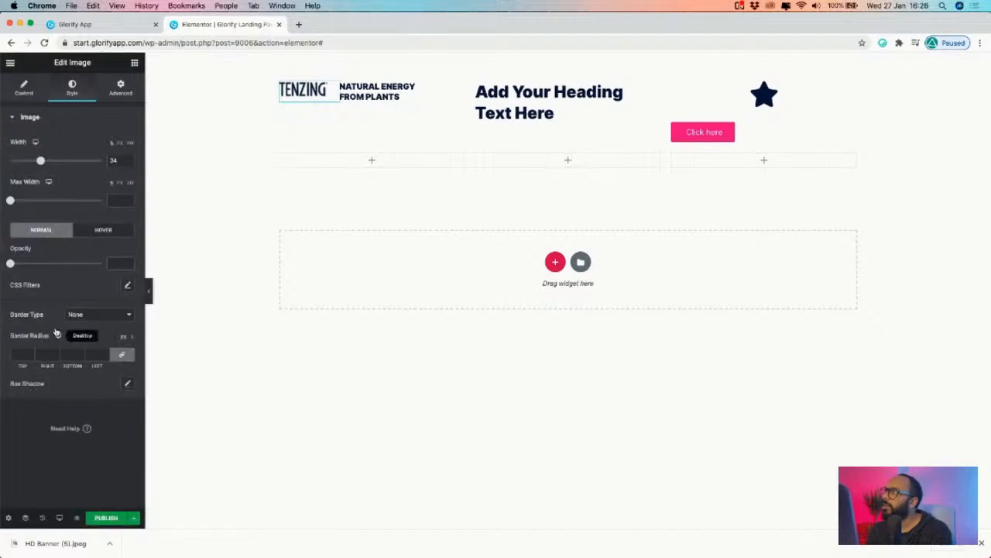
# - Set the logo image's top margin to 4, leaving the other margin sides alone
pyautogui.click(120, 88)
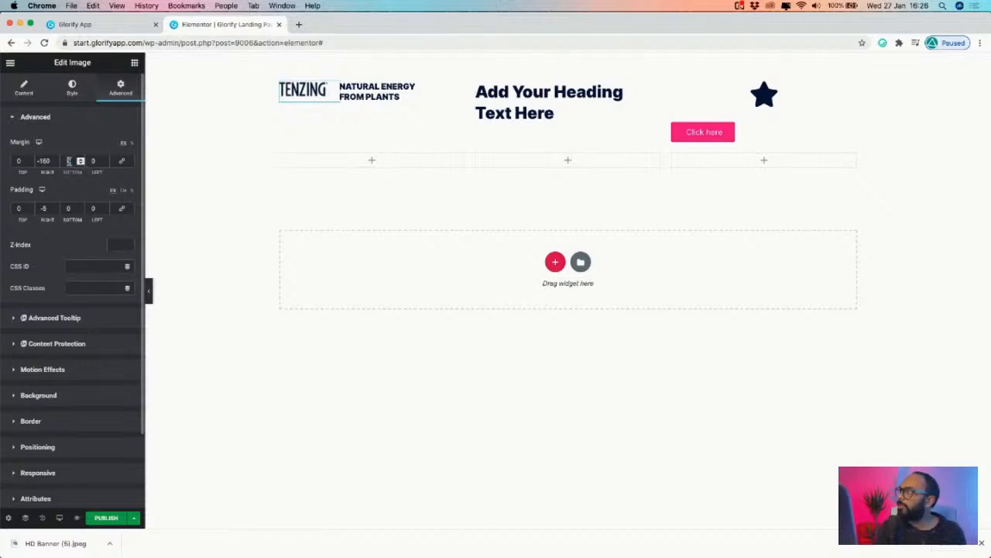
pyautogui.click(29, 160)
pyautogui.click(30, 160)
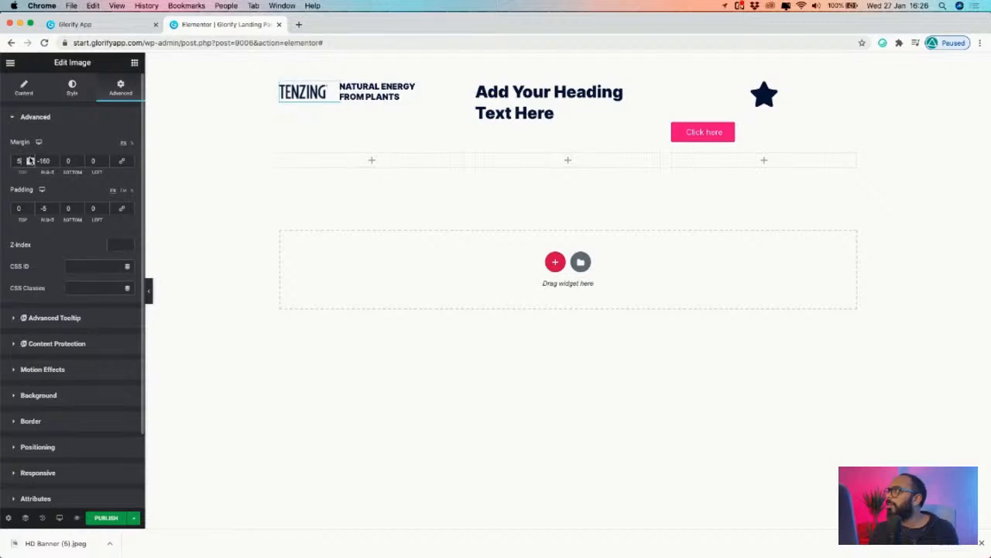
pyautogui.click(31, 161)
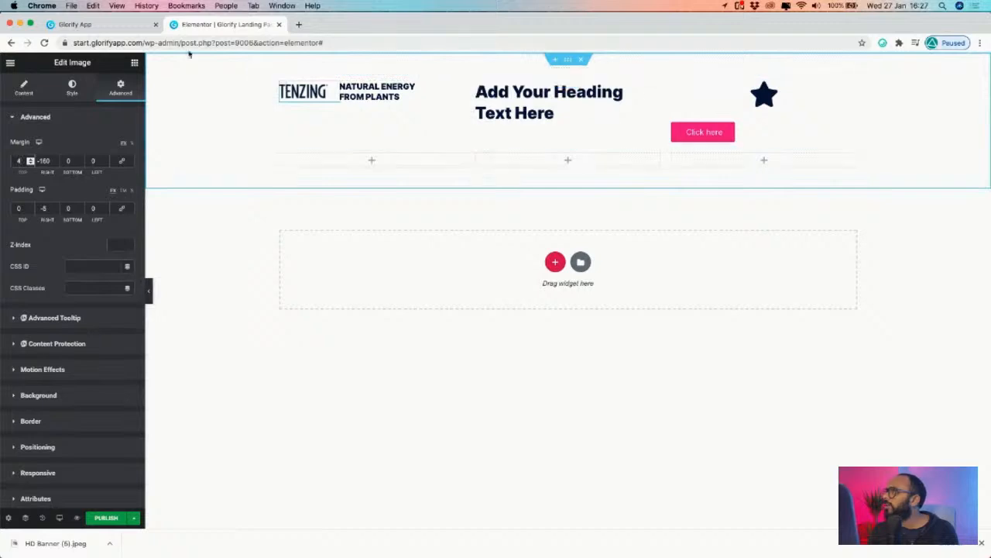
# - Check the header menu in the Glorify mockup, then duplicate the tagline heading and move the copy above the middle column's placeholder heading
pyautogui.click(116, 24)
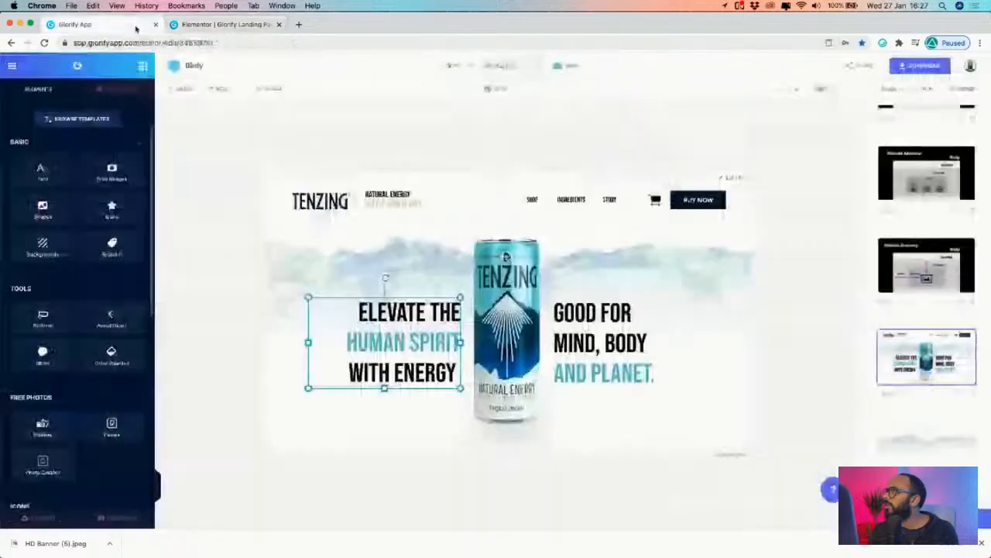
pyautogui.click(236, 25)
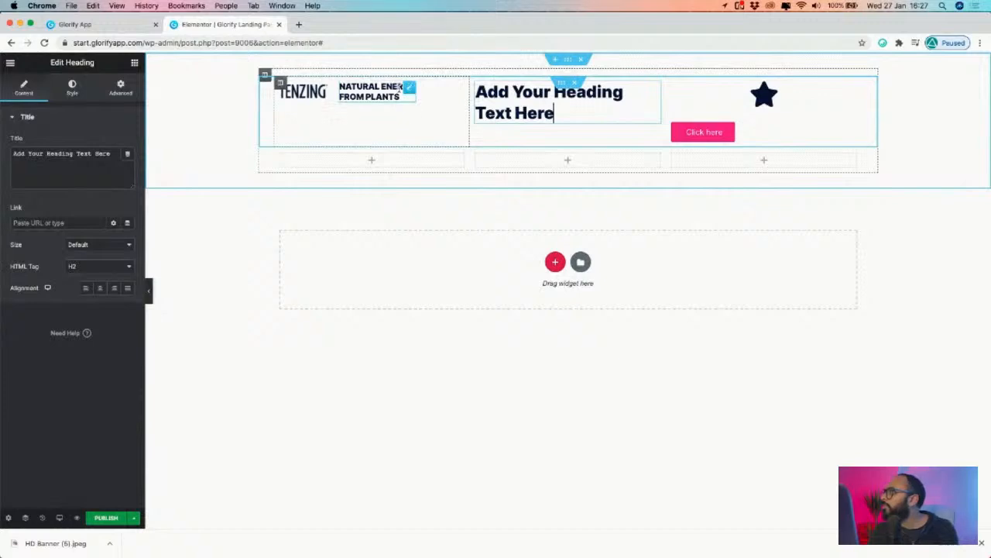
pyautogui.rightClick(409, 91)
pyautogui.click(431, 113)
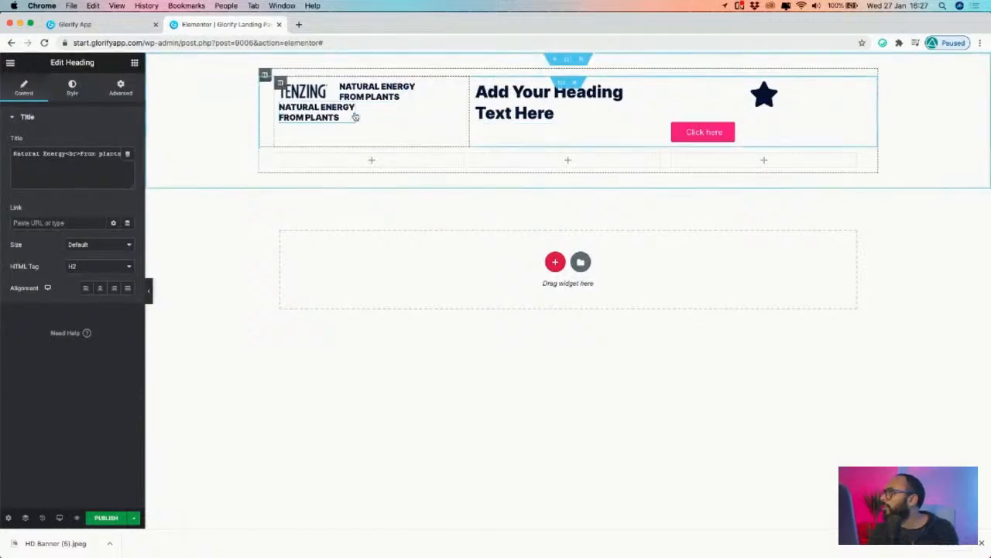
pyautogui.moveTo(420, 116); pyautogui.dragTo(546, 86)
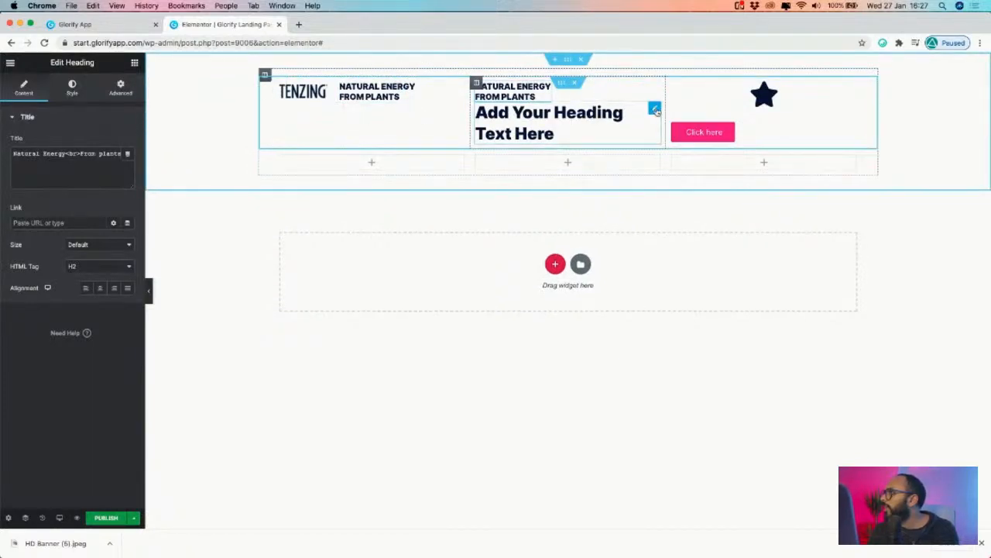
# - Delete the "Add Your Heading Text Here" placeholder and replace the copied tagline's text in the middle column with "SHOP"
pyautogui.rightClick(653, 109)
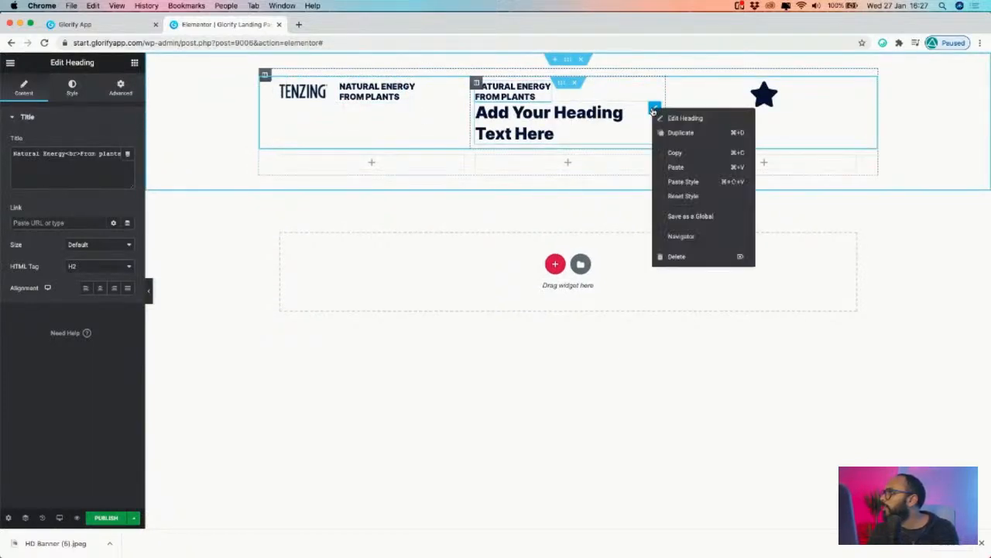
pyautogui.click(676, 256)
pyautogui.tripleClick(523, 87)
pyautogui.press('BackSpace')
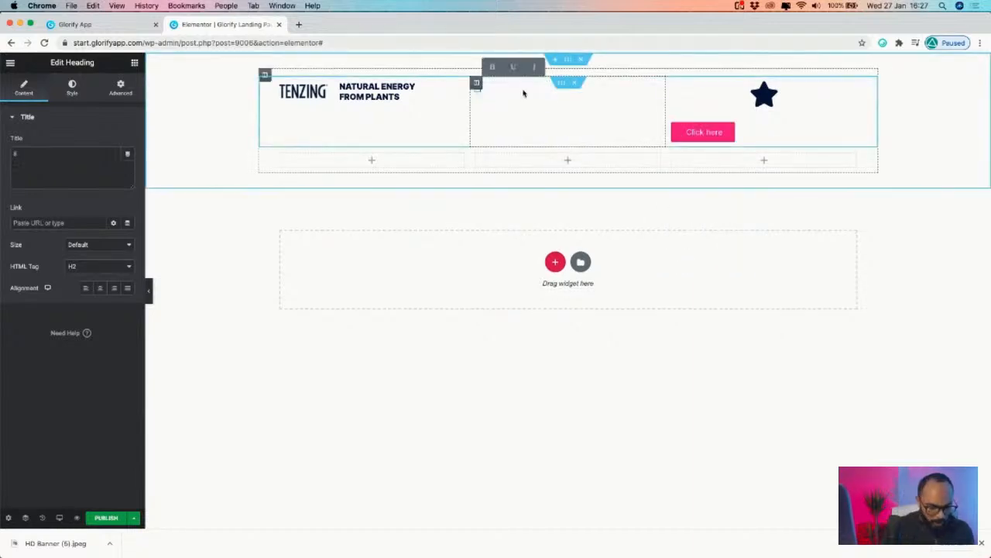
pyautogui.write('SHOP')
pyautogui.click(530, 104)
pyautogui.moveTo(531, 106); pyautogui.dragTo(491, 86)
# - Duplicate the SHOP heading, check the menu names in the Glorify mockup and change the copy's text to "INGREDIENTS"
pyautogui.rightClick(491, 87)
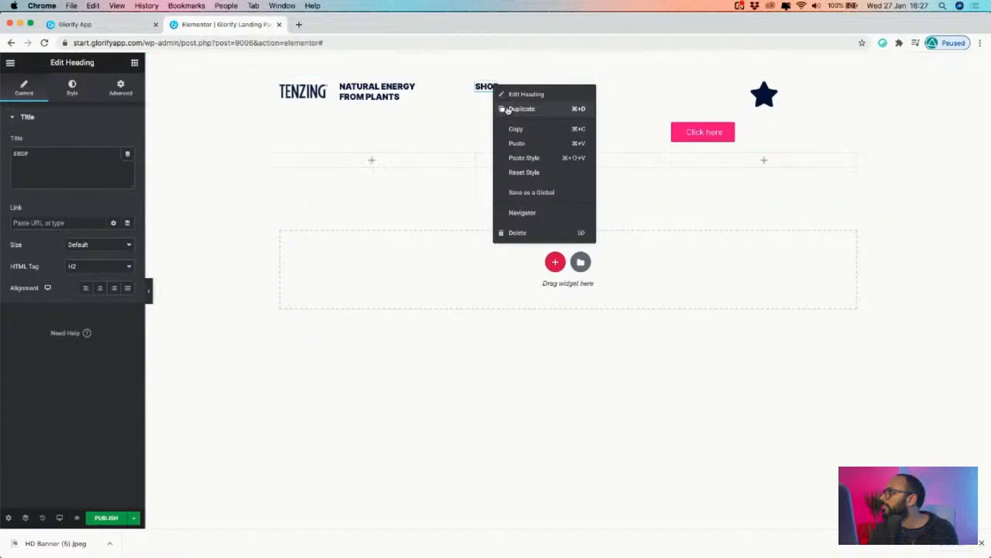
pyautogui.click(508, 107)
pyautogui.write('IN')
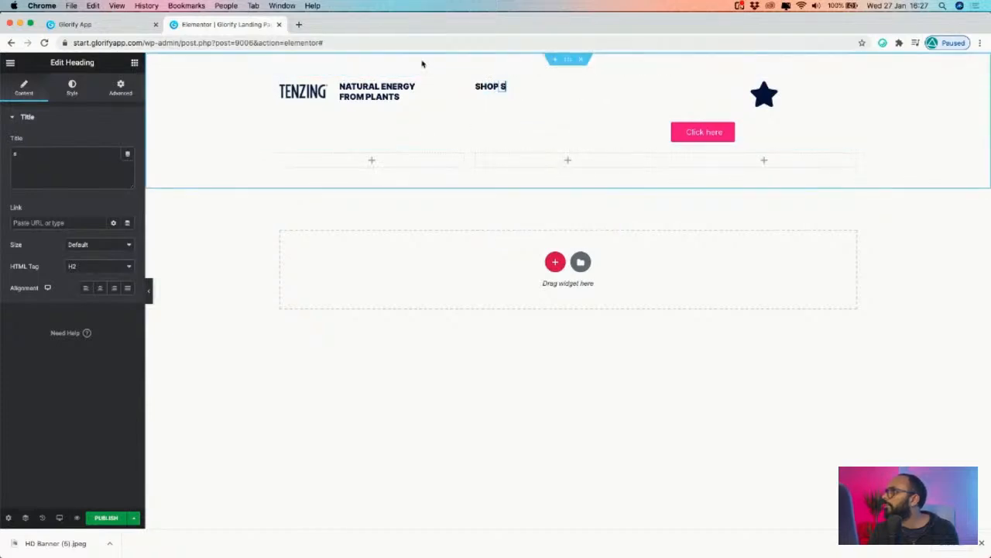
pyautogui.click(118, 25)
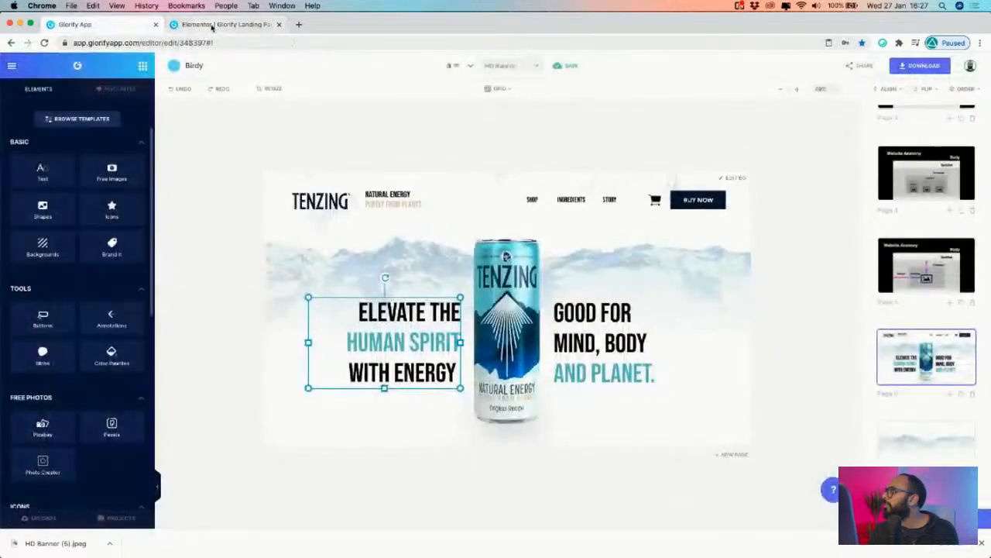
pyautogui.click(210, 25)
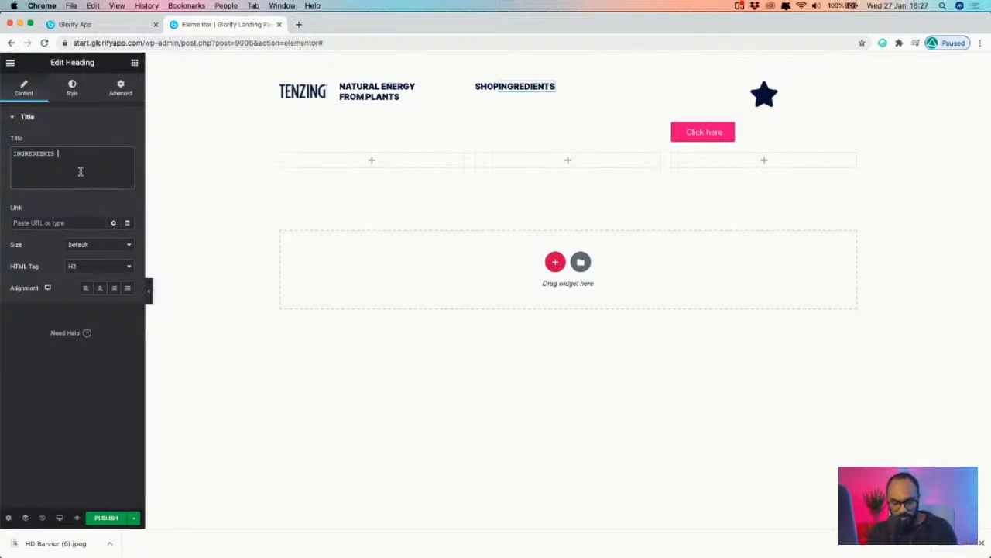
# - Duplicate the INGREDIENTS heading in the middle column and change the copy's text to "STORY"
pyautogui.rightClick(549, 88)
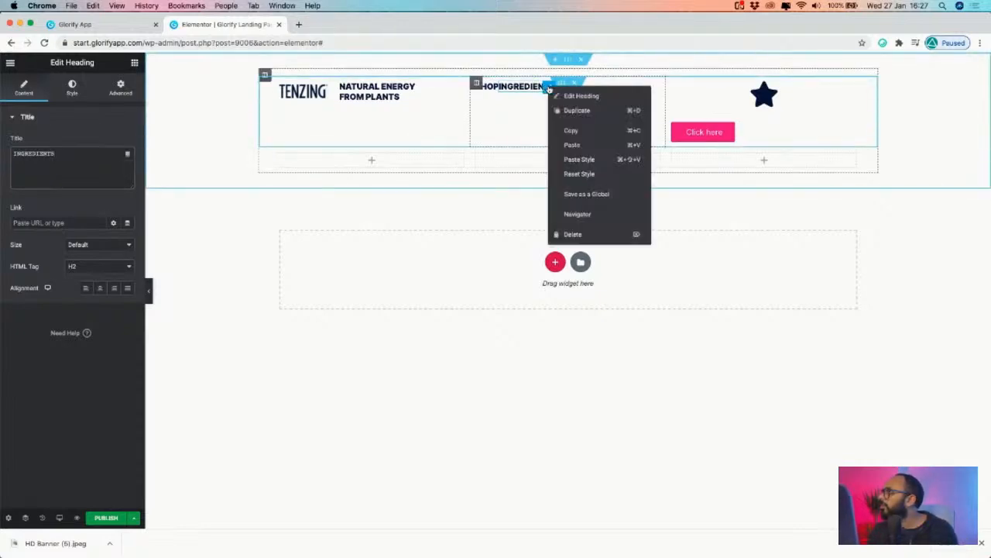
pyautogui.click(569, 110)
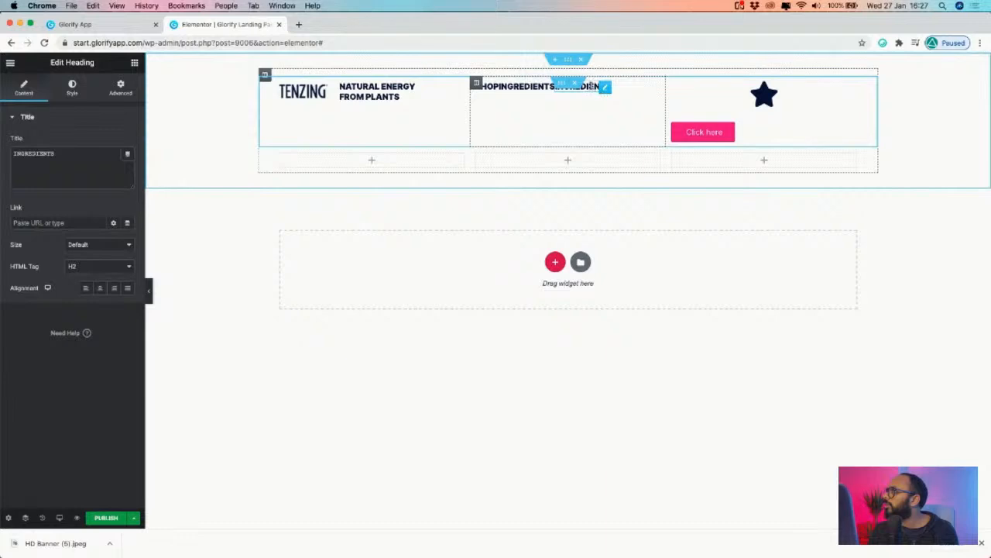
pyautogui.doubleClick(591, 87)
pyautogui.write('STORY')
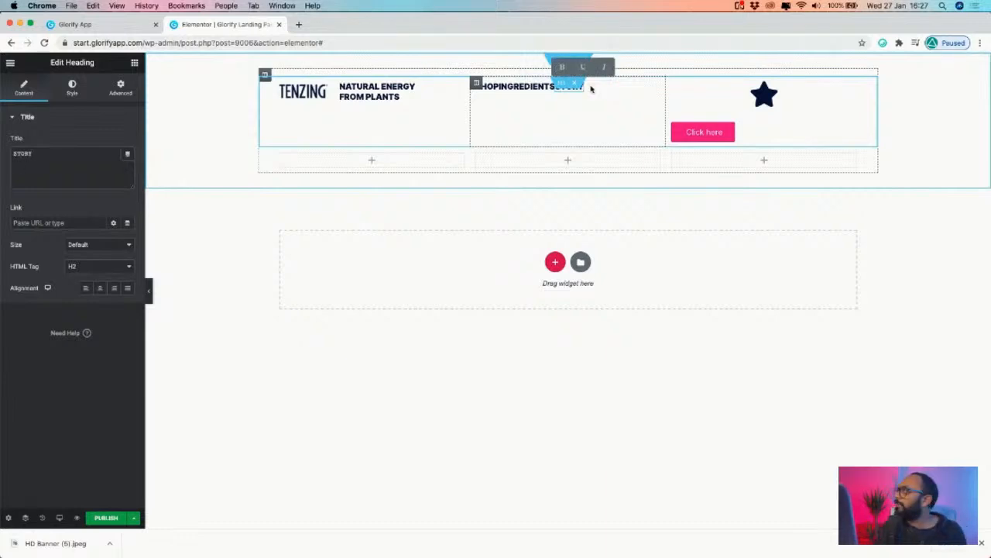
# - Check the header in the Glorify mockup, then replace the star icon with the shopping cart icon found by searching for "cart"
pyautogui.click(85, 24)
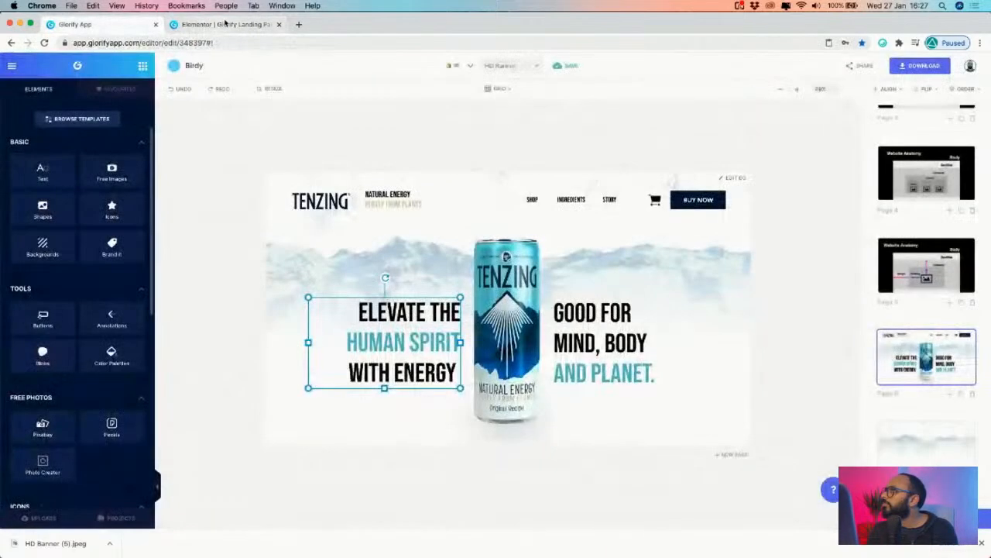
pyautogui.click(227, 24)
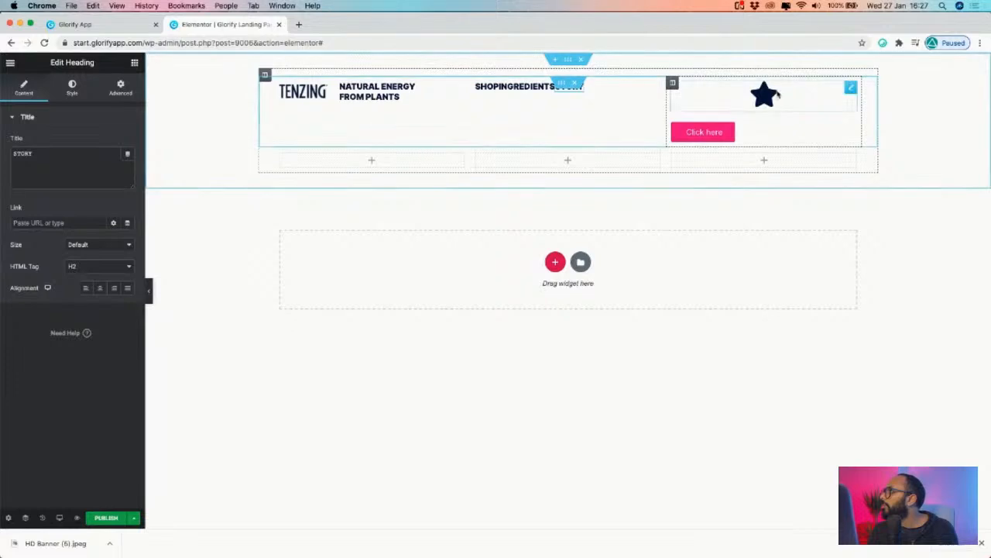
pyautogui.click(774, 94)
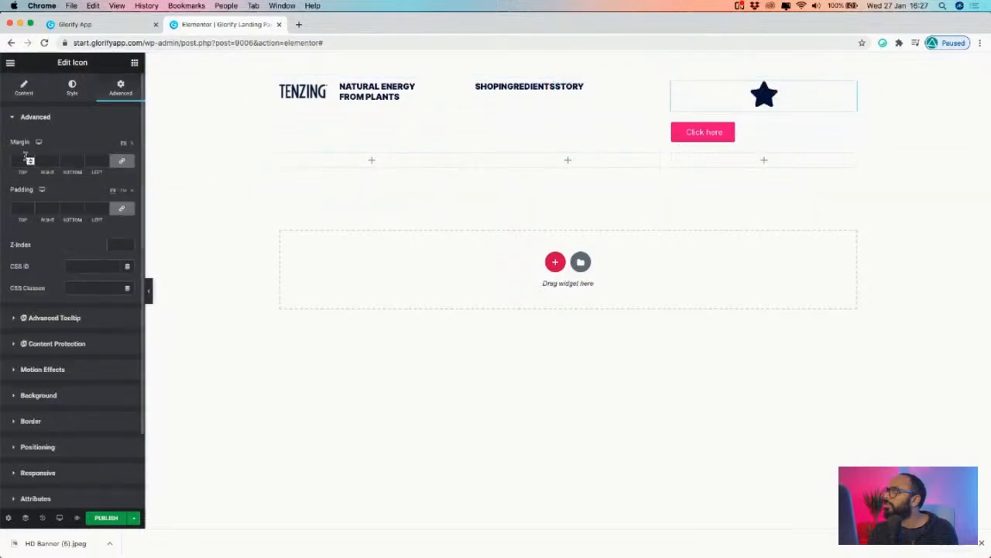
pyautogui.click(28, 90)
pyautogui.click(51, 193)
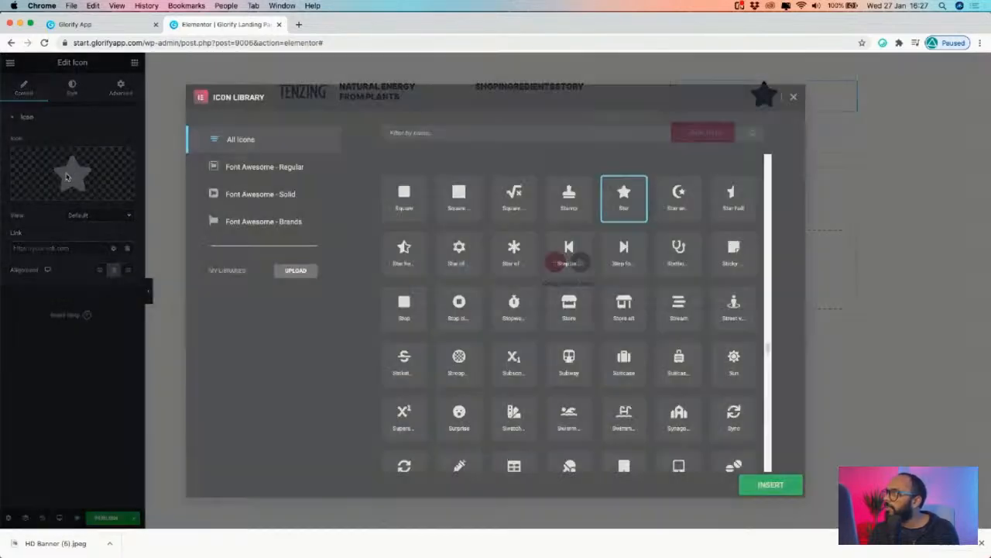
pyautogui.write('buy')
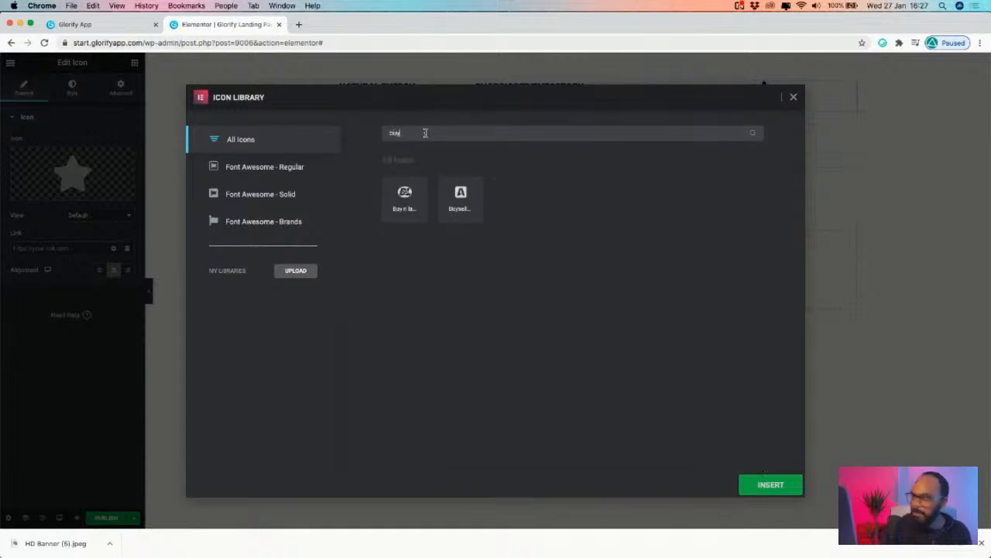
pyautogui.write('s')
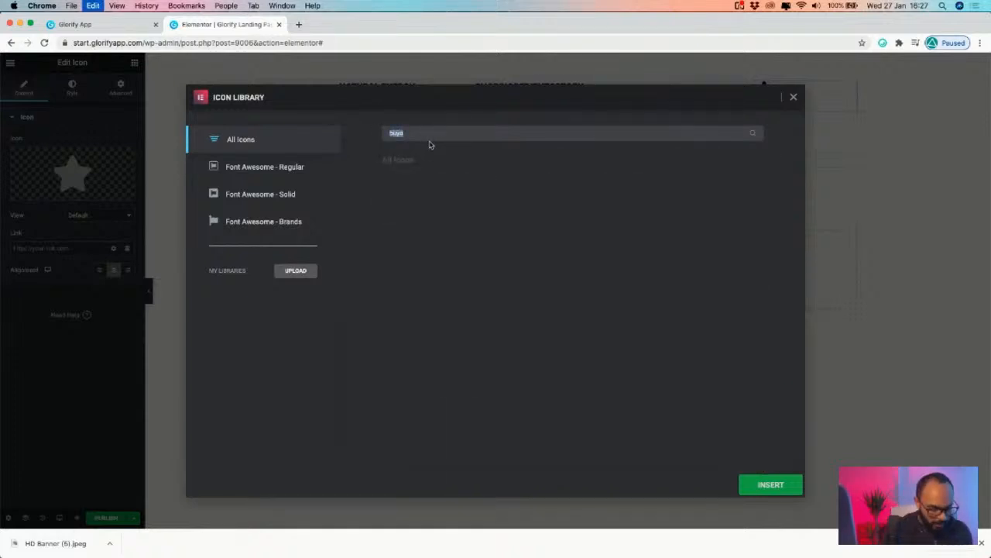
pyautogui.write('cart')
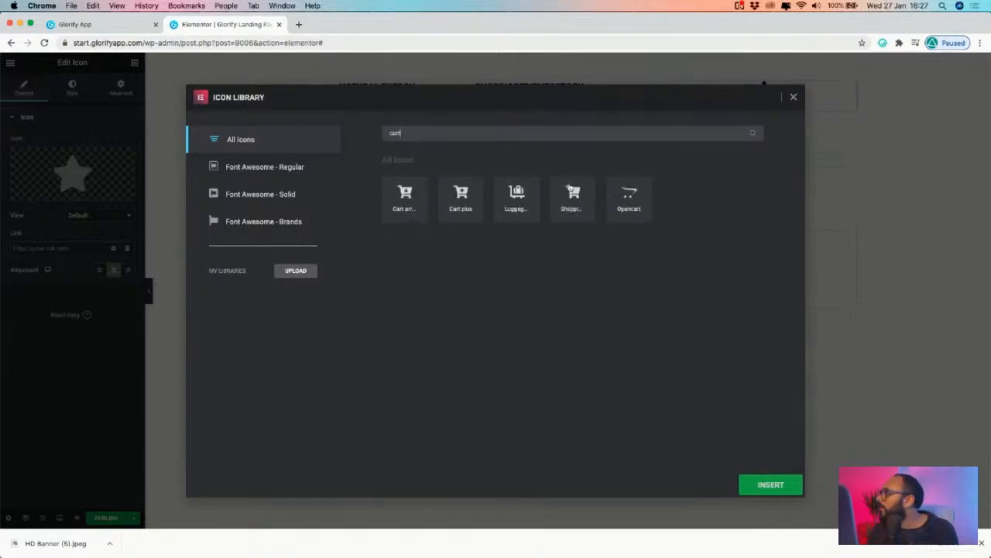
pyautogui.click(461, 194)
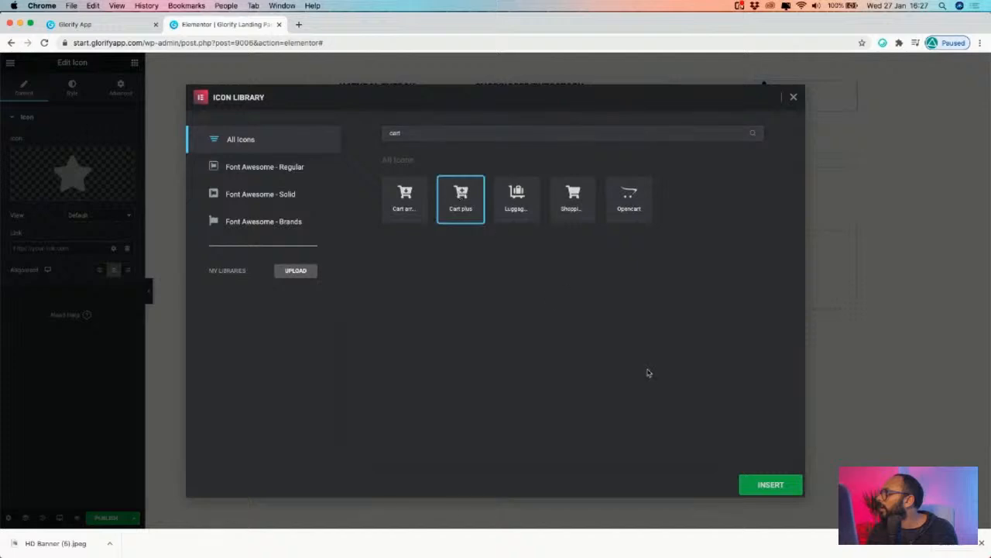
pyautogui.click(573, 198)
pyautogui.click(769, 482)
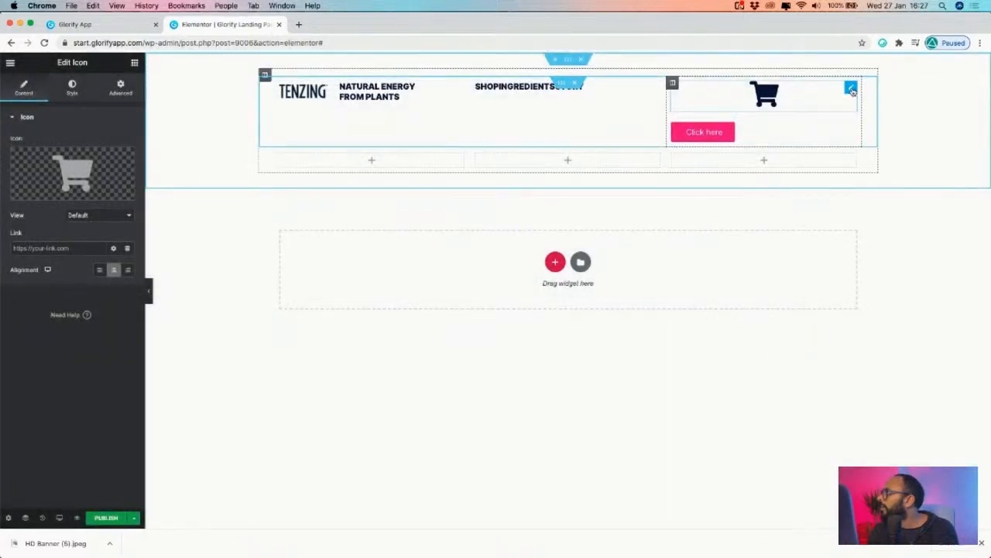
# - Set the cart icon's positioning width to Inline (auto)
pyautogui.click(116, 91)
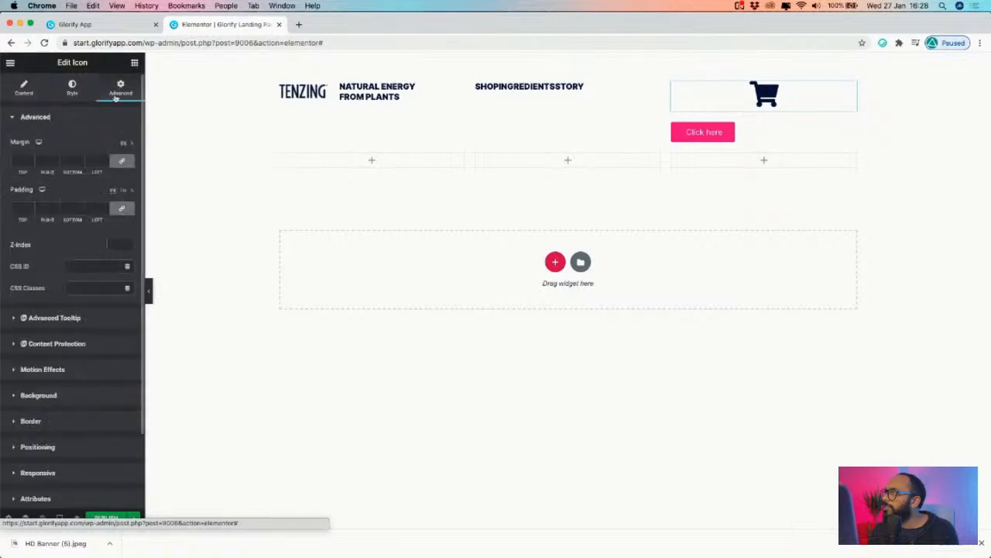
pyautogui.scroll(-2, 34, 345)
pyautogui.click(33, 357)
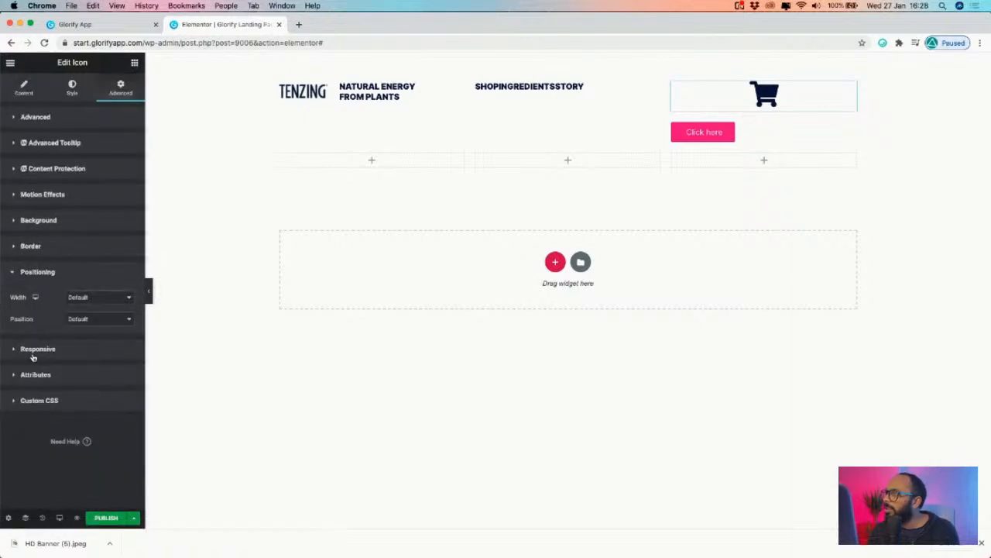
pyautogui.click(99, 300)
pyautogui.click(95, 314)
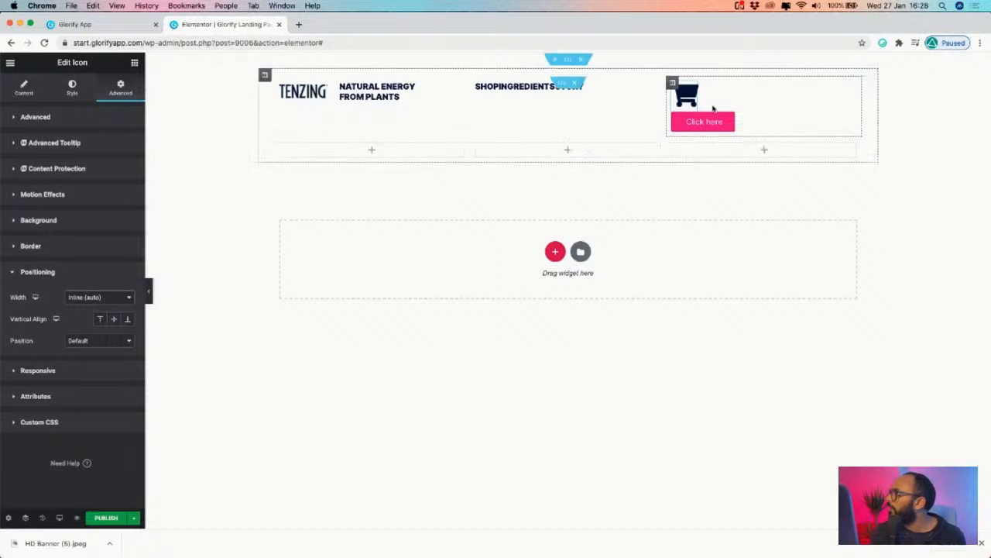
# - Set the "Click here" button's positioning width to Inline (auto) so it sits beside the cart icon
pyautogui.click(852, 118)
pyautogui.click(120, 87)
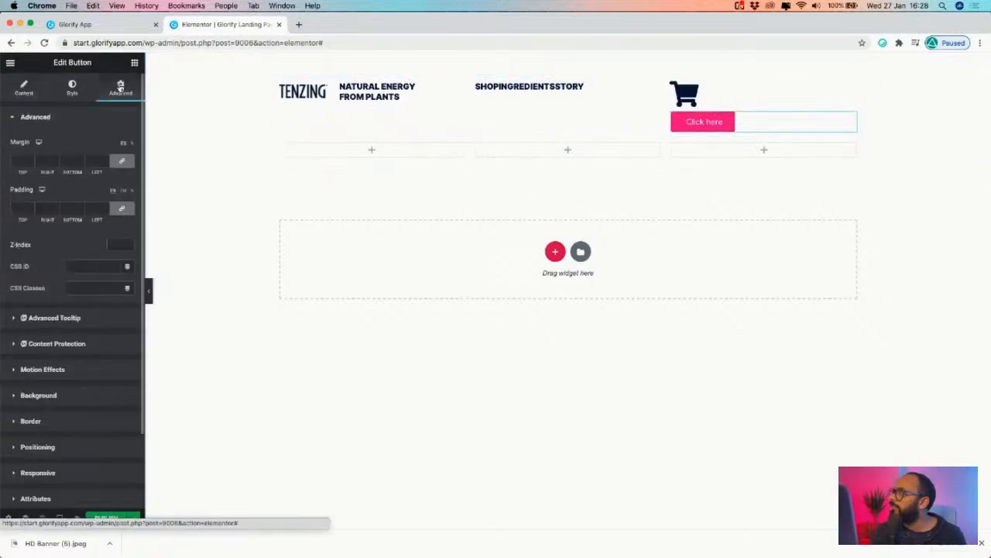
pyautogui.click(37, 446)
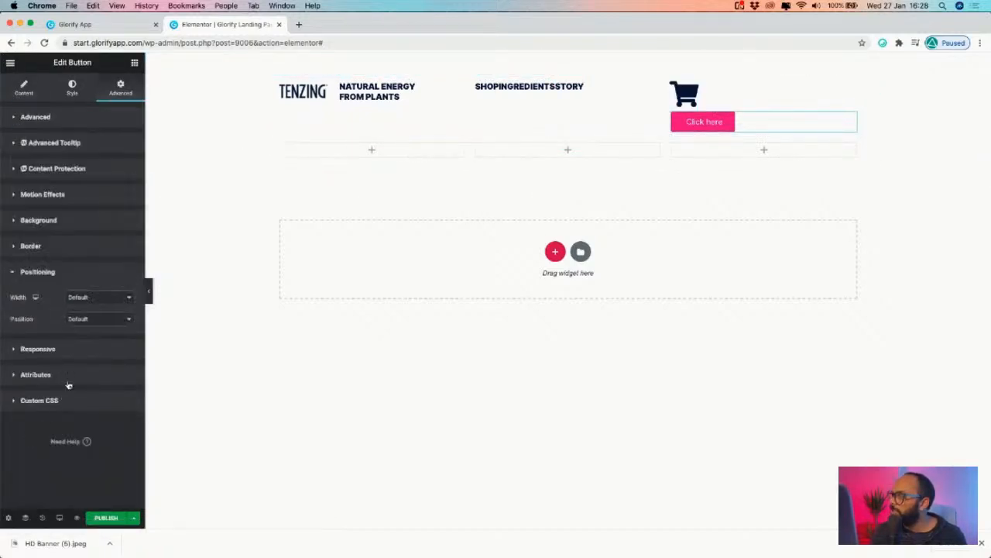
pyautogui.click(99, 297)
pyautogui.click(411, 196)
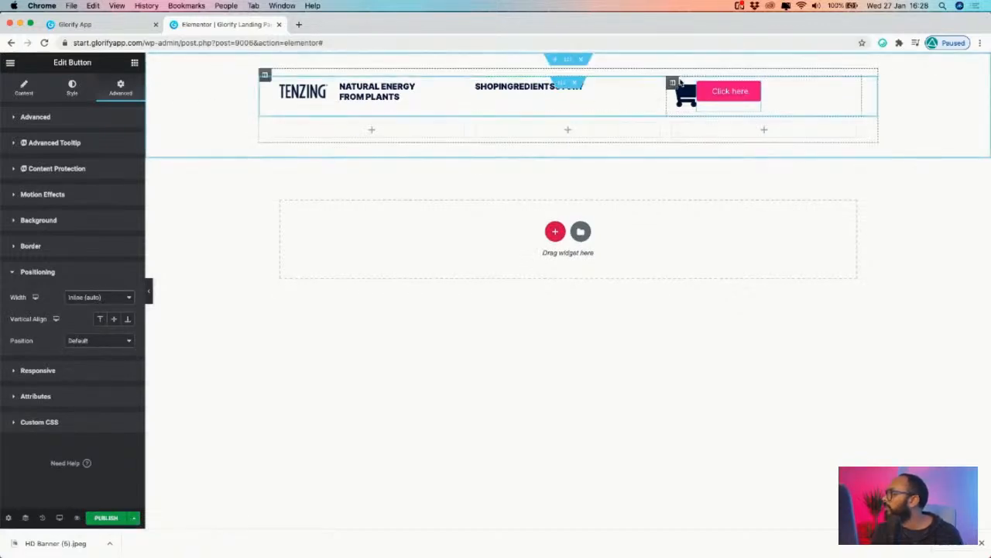
# - Set the vertical alignment of the column holding the cart icon and button to Middle
pyautogui.click(673, 83)
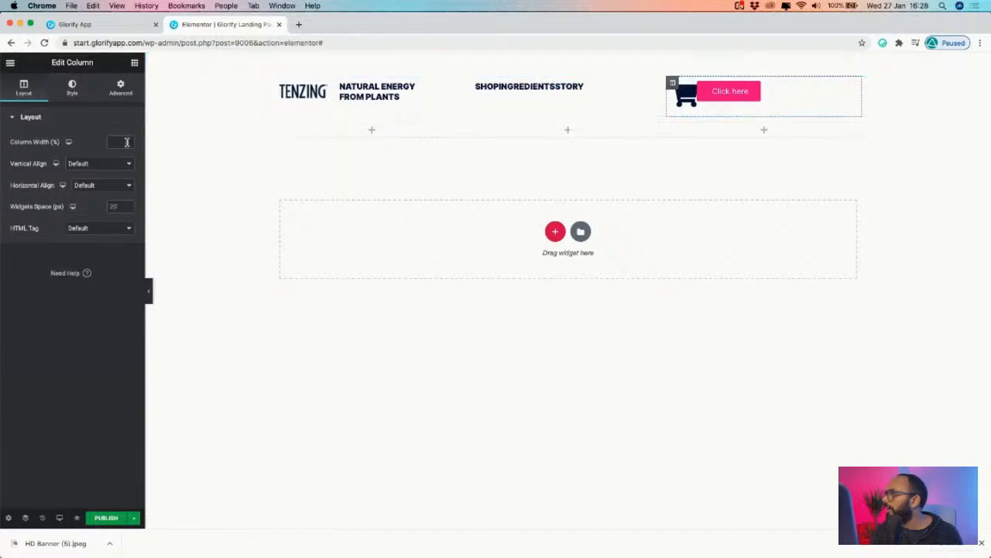
pyautogui.click(93, 166)
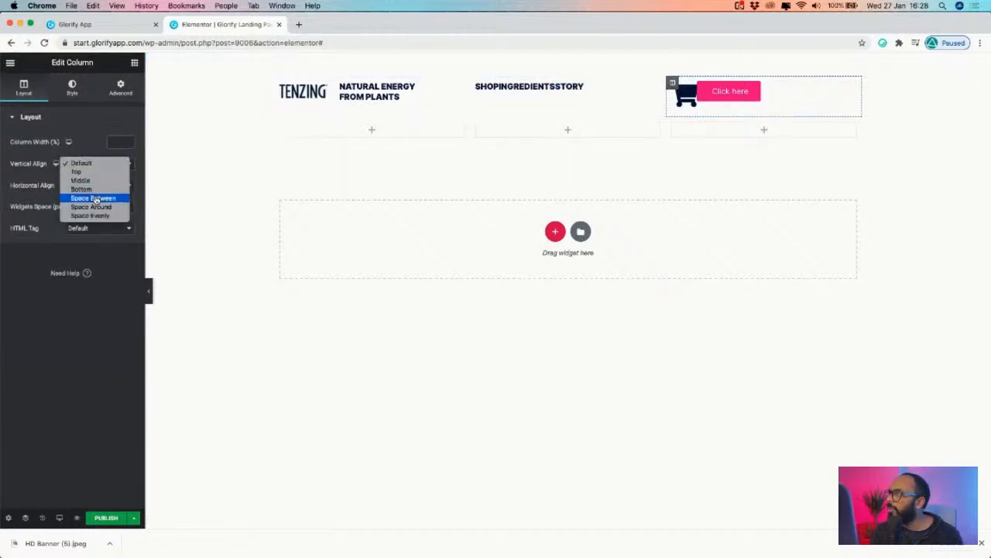
pyautogui.click(98, 184)
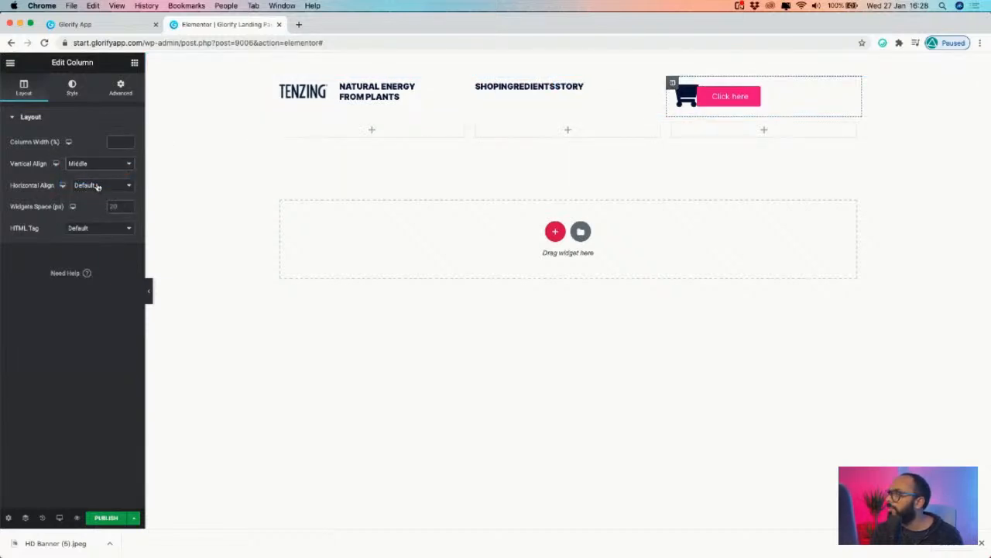
# - Set the logo column's vertical alignment to Middle and the logo image's top margin to 0
pyautogui.click(280, 82)
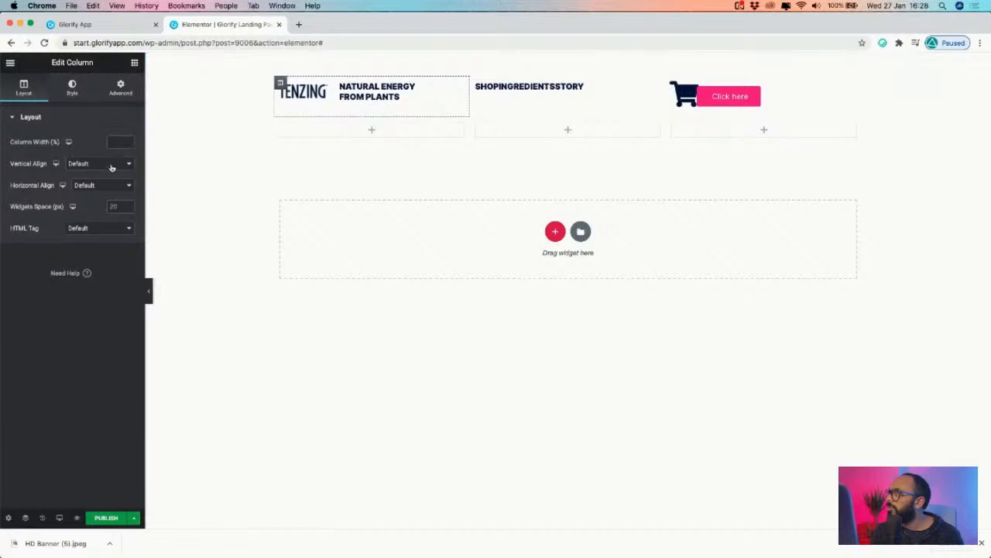
pyautogui.click(104, 187)
pyautogui.click(104, 162)
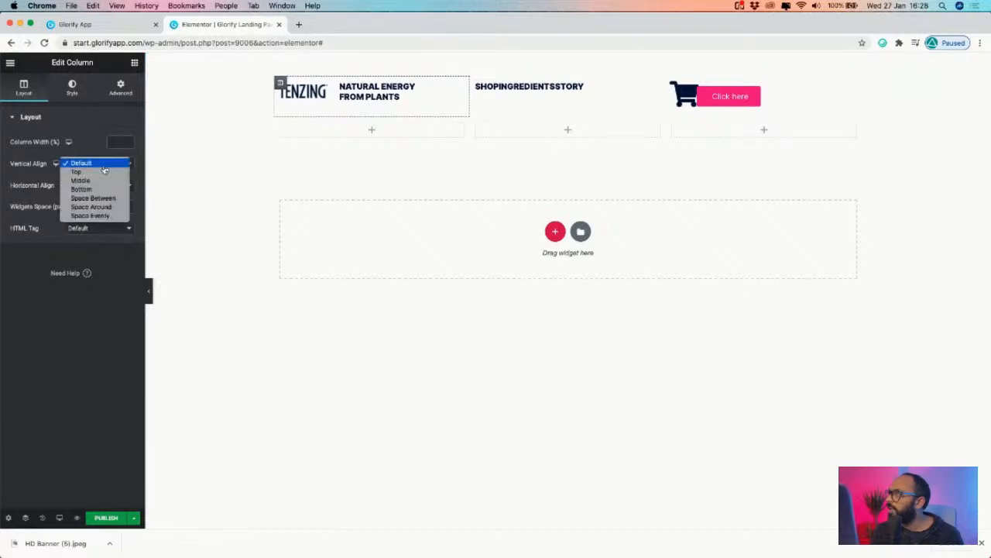
pyautogui.click(104, 184)
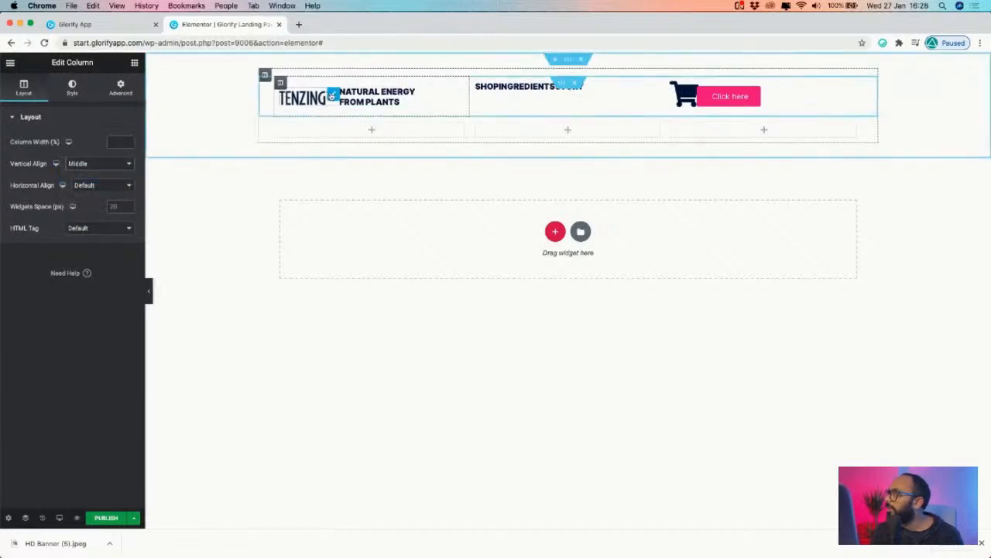
pyautogui.click(332, 95)
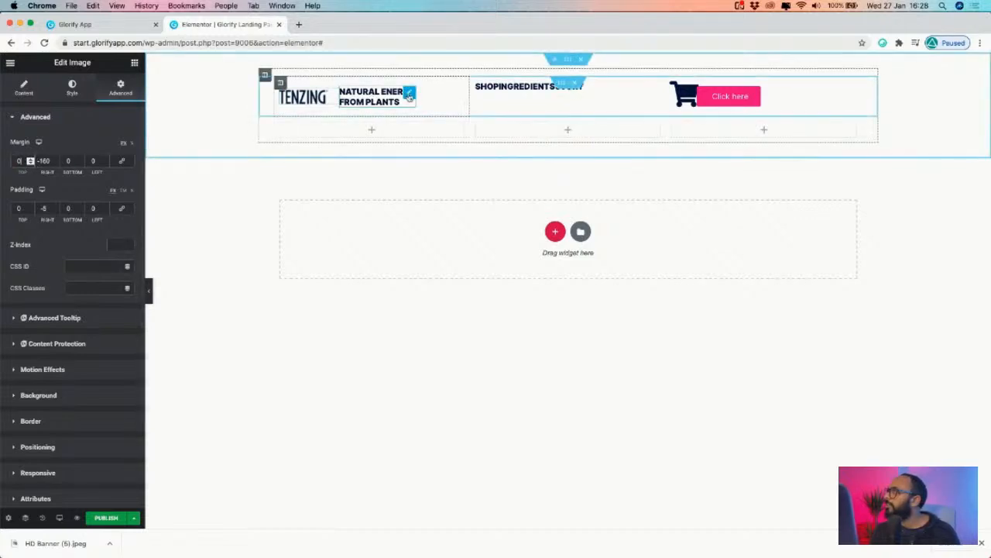
# - Set the vertical alignment of the middle column with the menu headings to Middle
pyautogui.click(474, 82)
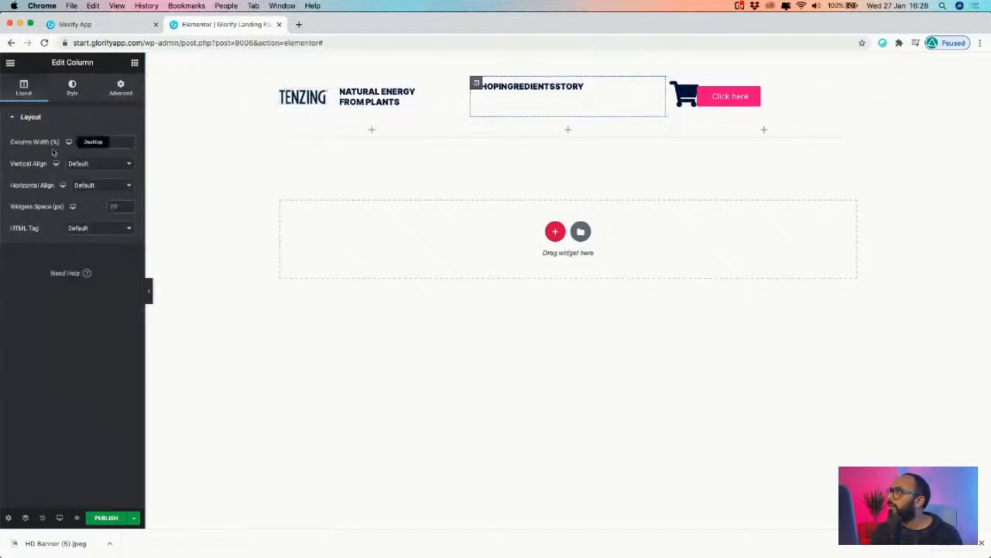
pyautogui.click(109, 168)
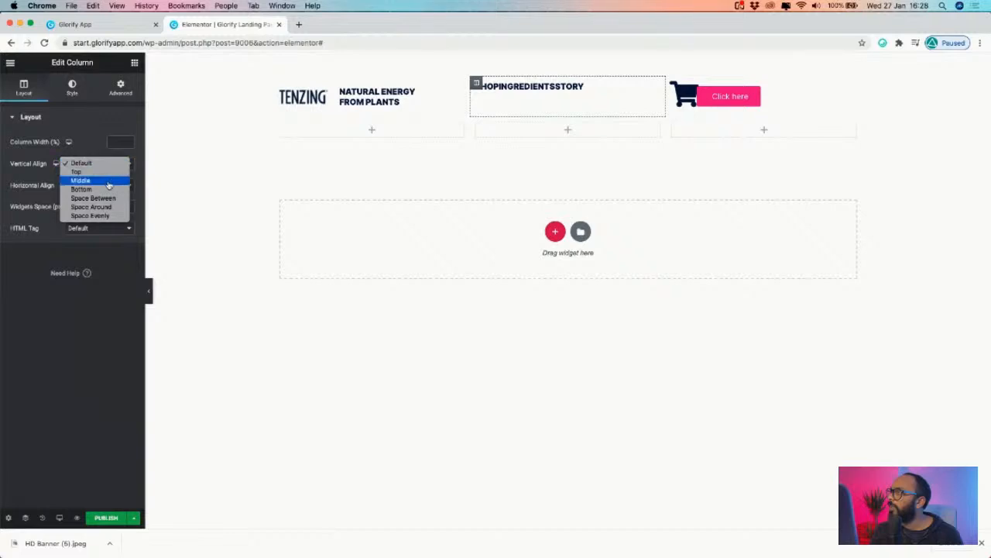
pyautogui.click(108, 183)
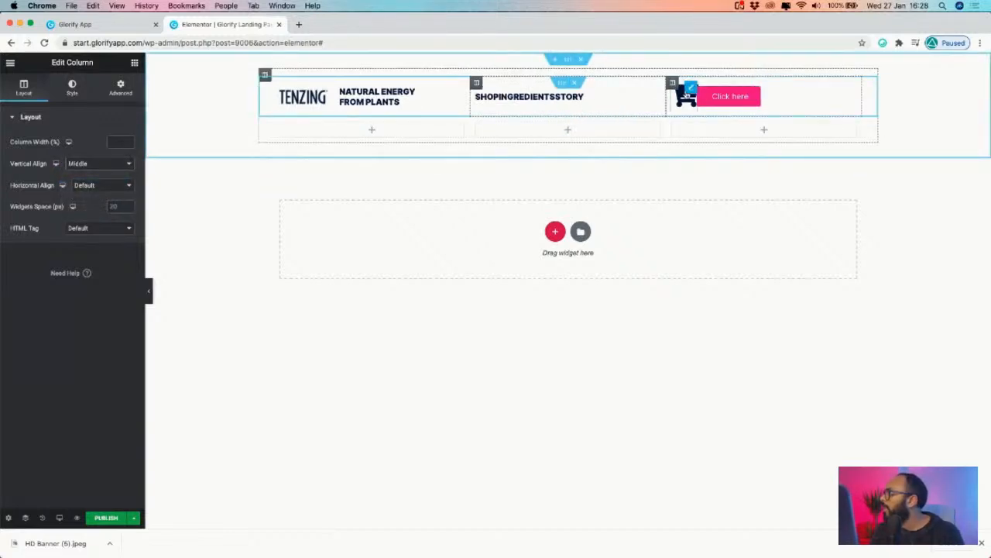
pyautogui.click(690, 91)
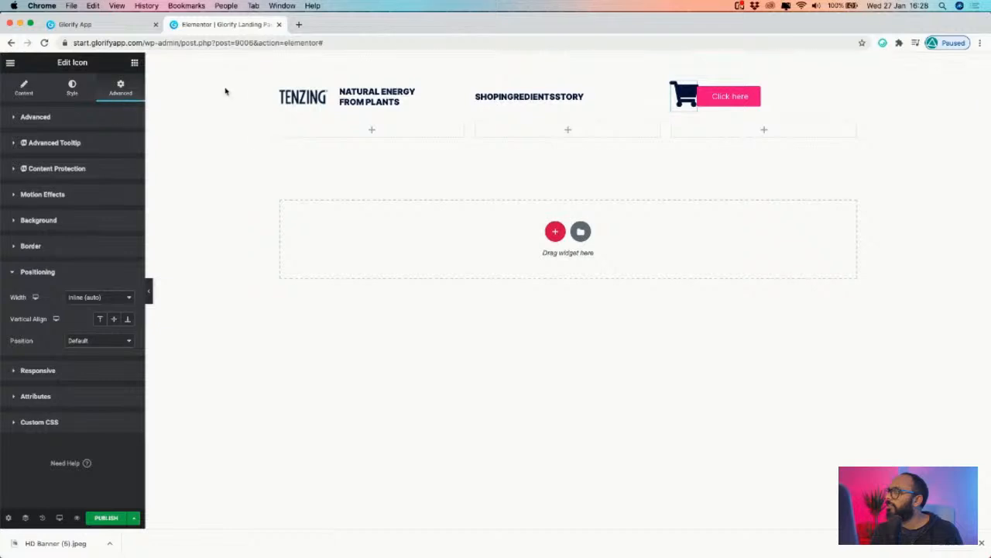
pyautogui.click(673, 83)
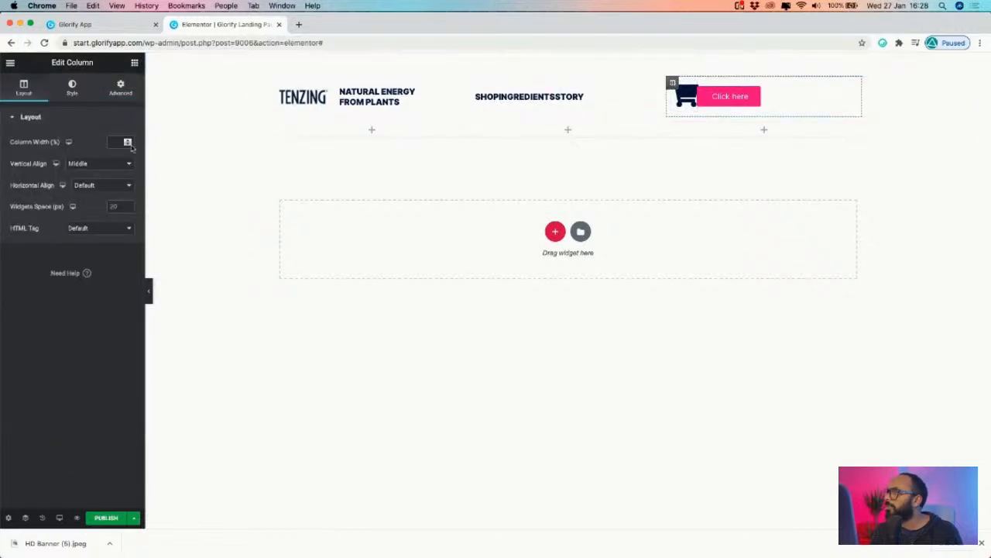
pyautogui.click(106, 165)
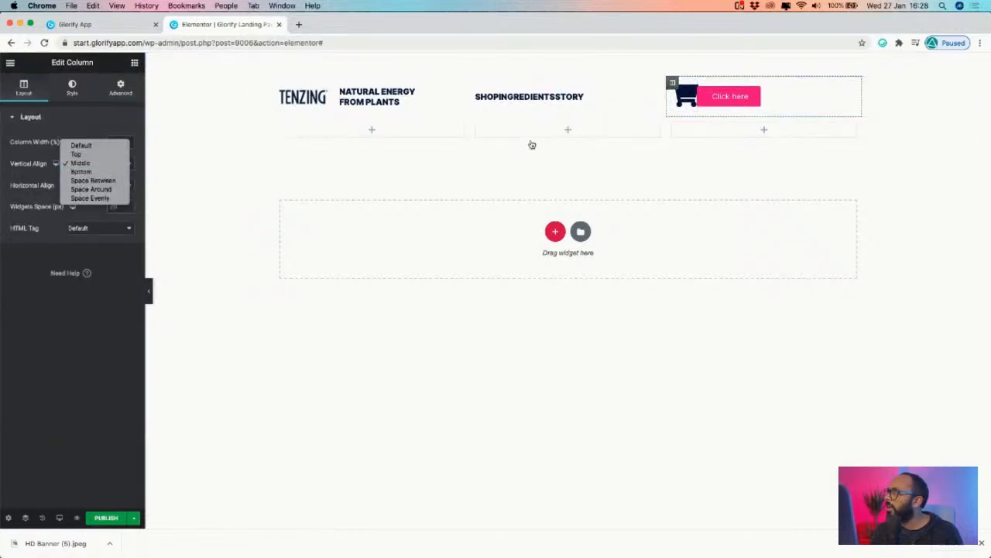
pyautogui.click(475, 96)
# - Try Space Evenly as the menu column's vertical alignment, then set it to Space Around
pyautogui.click(476, 83)
pyautogui.click(101, 163)
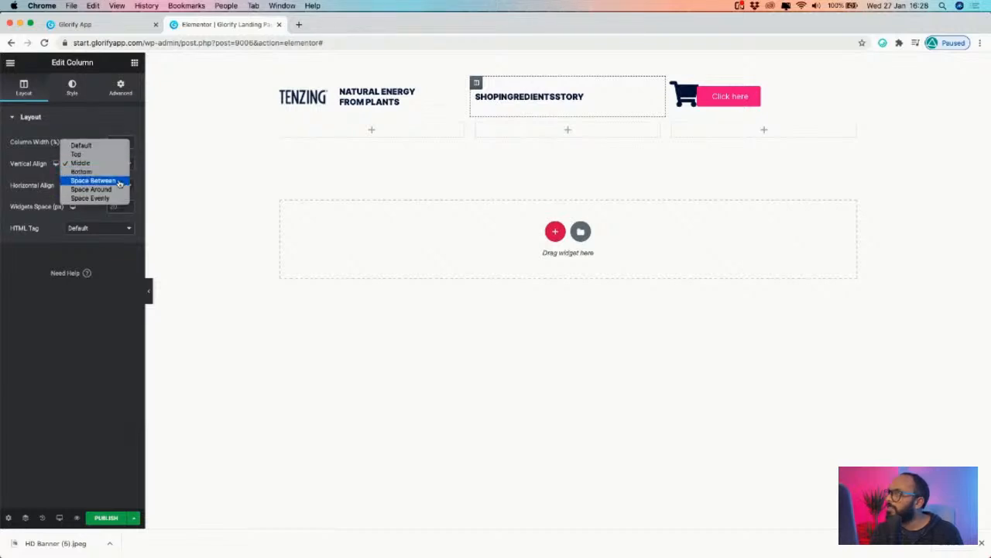
pyautogui.click(91, 198)
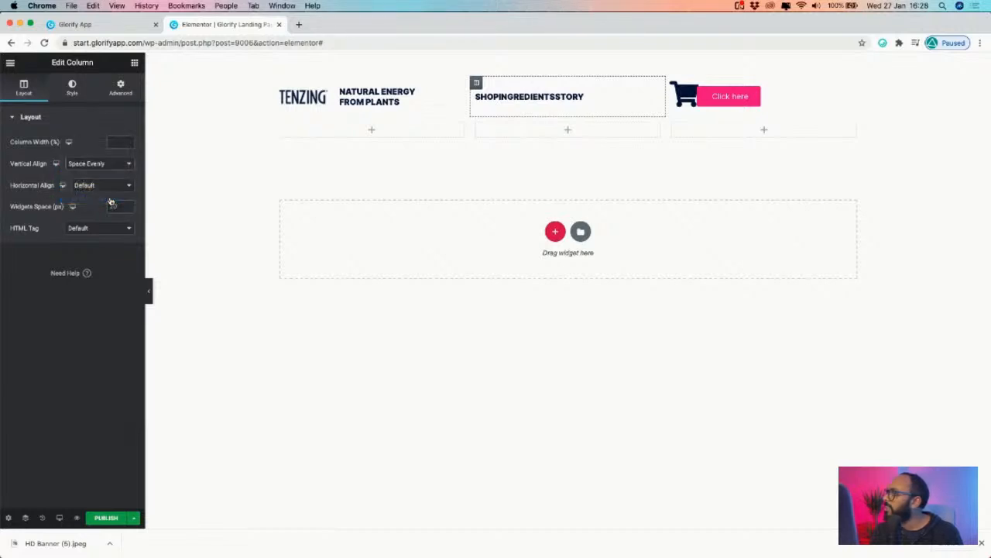
pyautogui.click(78, 165)
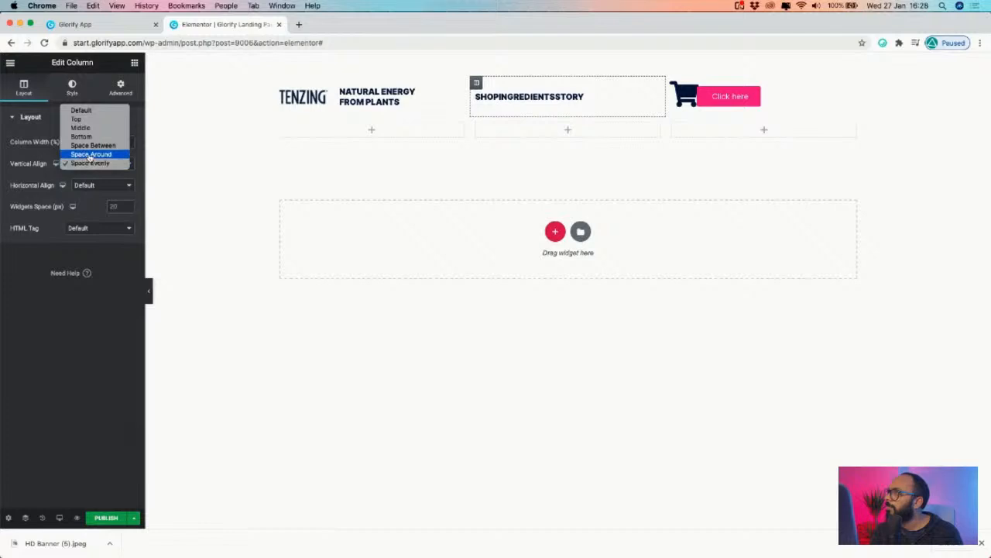
pyautogui.click(89, 154)
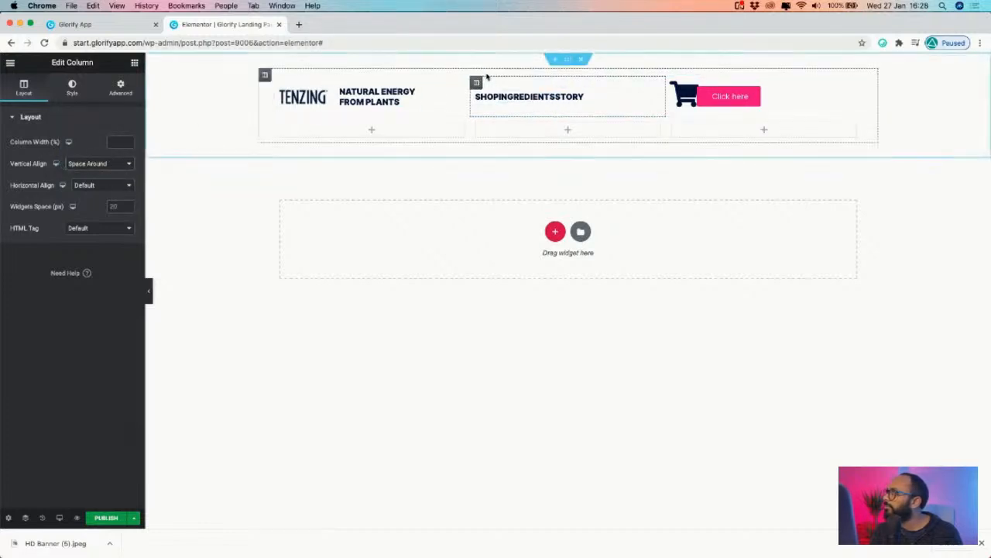
# - Try Space Between, Space Around and Space Evenly as the vertical alignment of the menu headings' column
pyautogui.click(90, 163)
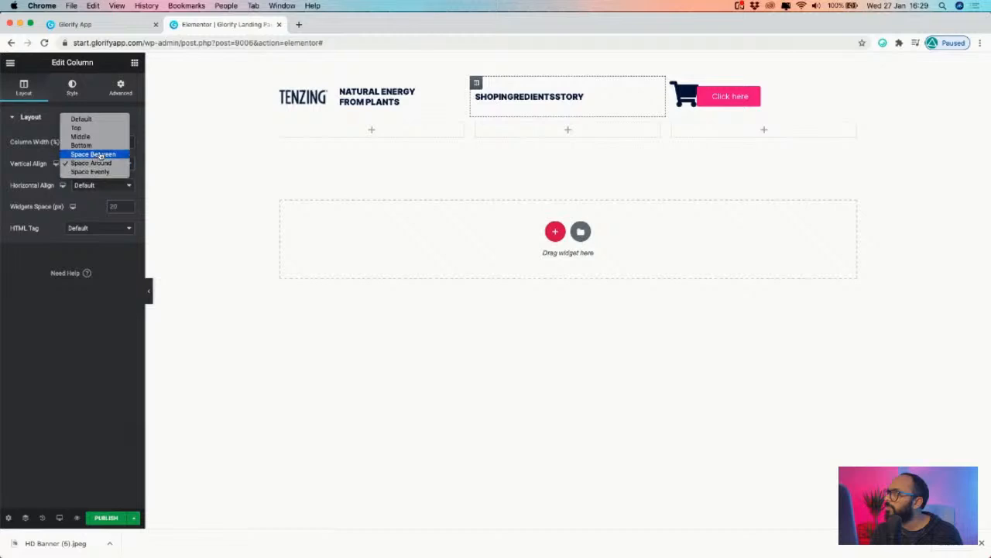
pyautogui.click(93, 155)
pyautogui.click(95, 163)
pyautogui.click(95, 172)
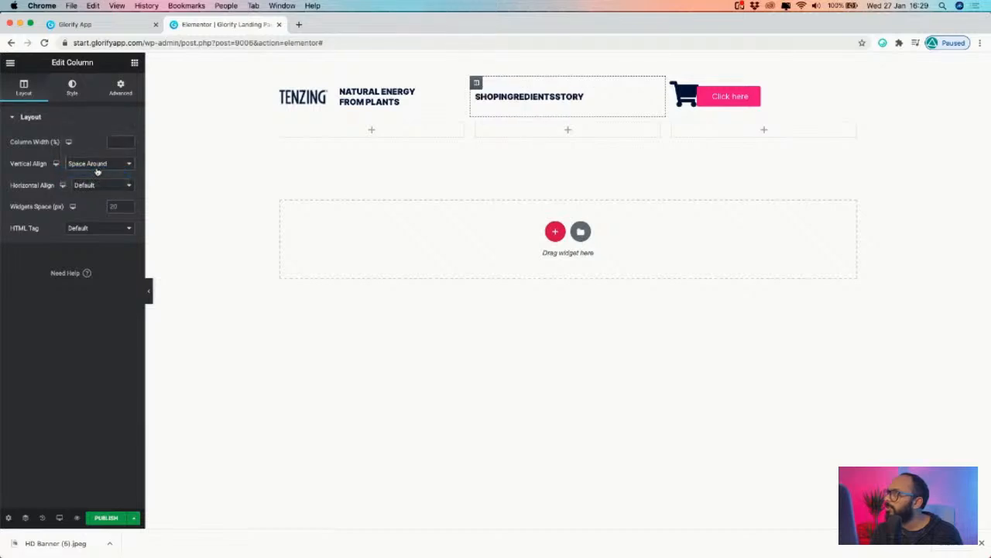
pyautogui.click(96, 165)
pyautogui.click(98, 173)
pyautogui.click(98, 167)
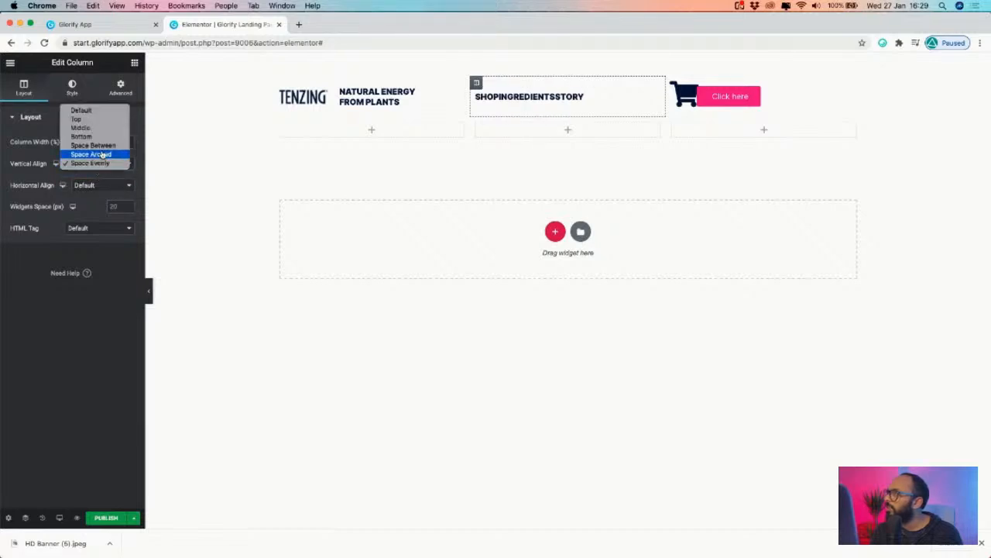
pyautogui.click(85, 202)
# - Set the menu column's horizontal alignment to Space Evenly and its vertical alignment to Middle
pyautogui.click(99, 183)
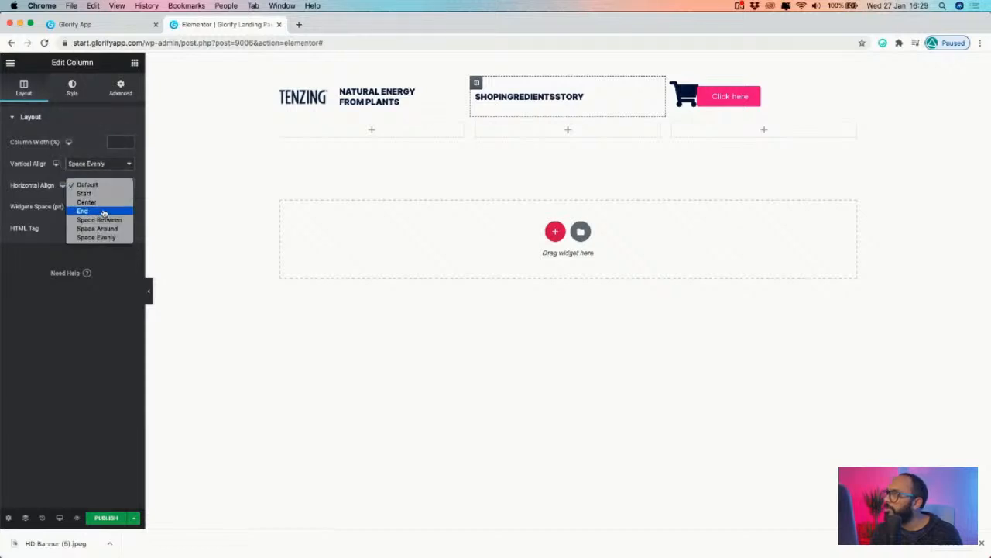
pyautogui.click(106, 237)
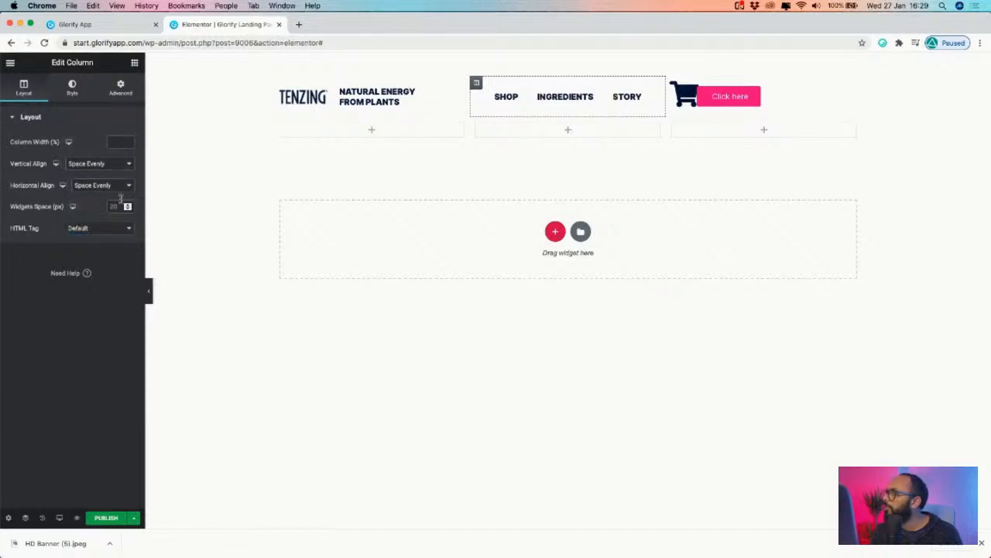
pyautogui.click(107, 163)
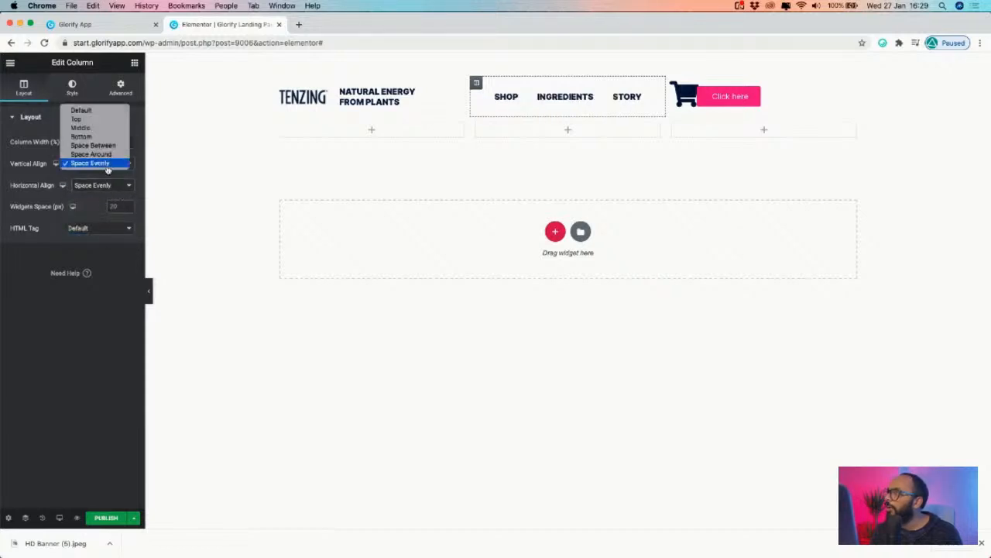
pyautogui.click(106, 108)
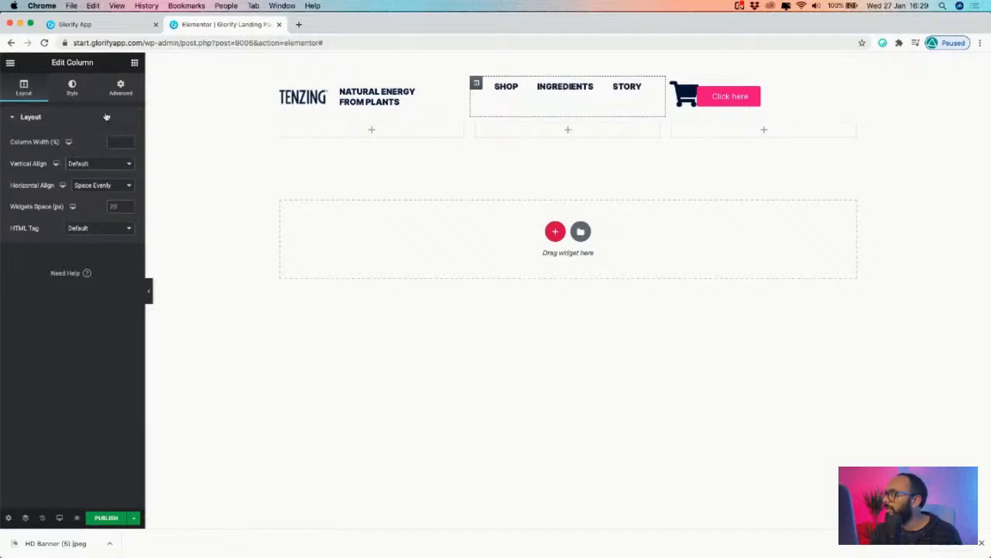
pyautogui.click(93, 166)
pyautogui.click(96, 186)
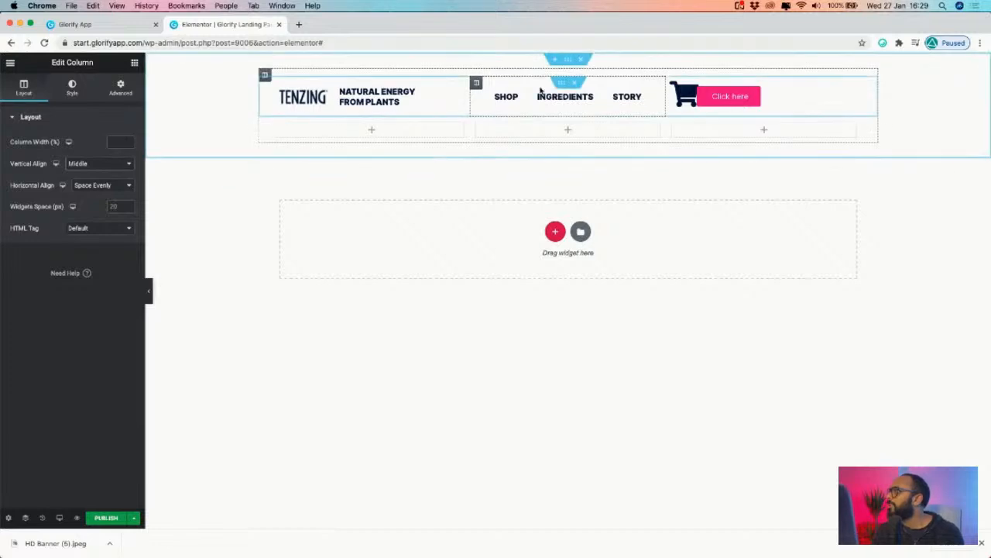
# - Give the SHOP heading a padding of 10 on all four sides
pyautogui.click(512, 103)
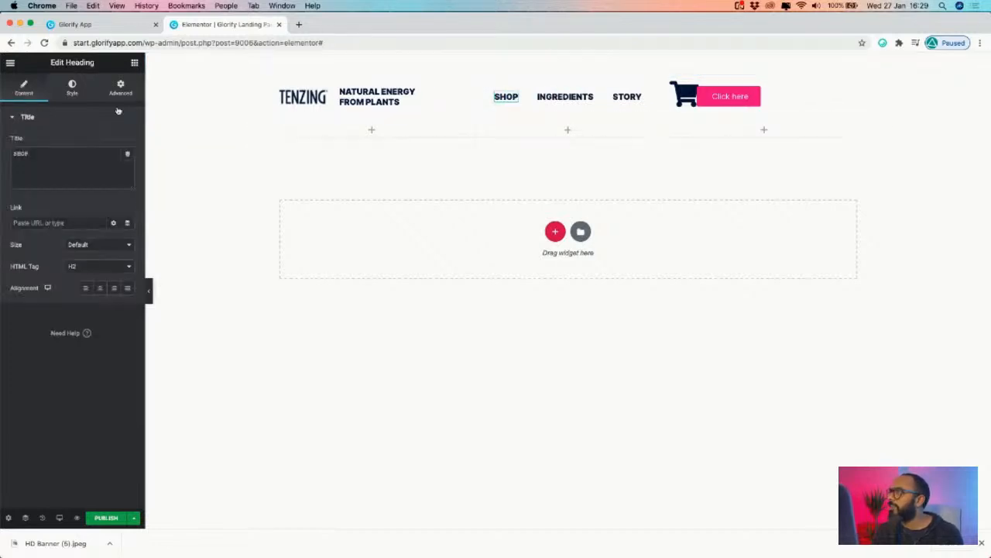
pyautogui.click(123, 96)
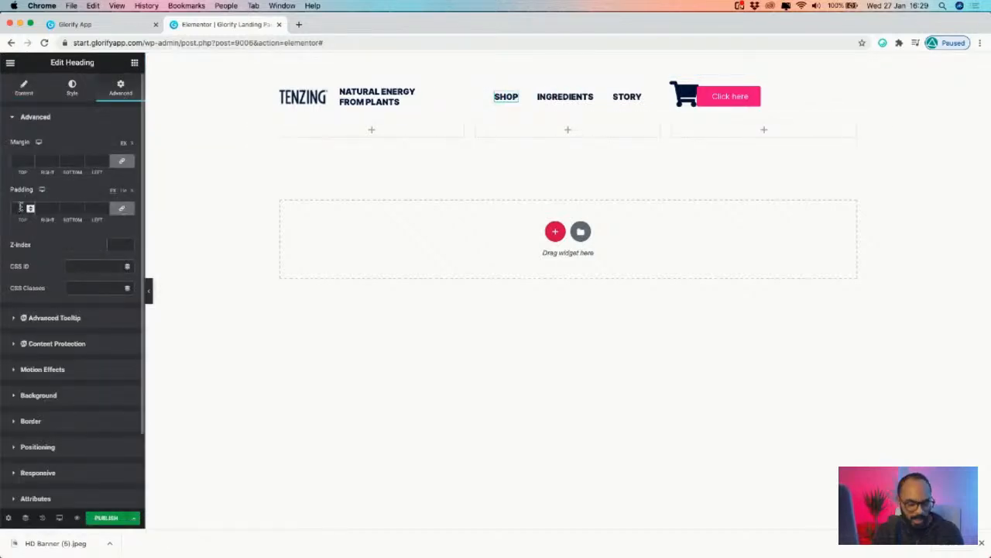
pyautogui.click(21, 208)
pyautogui.write('10')
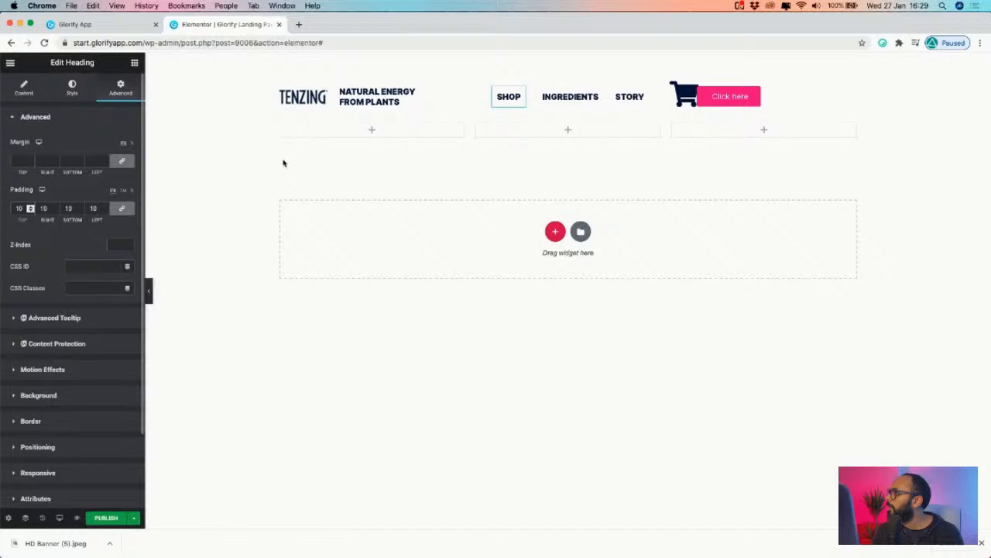
# - Copy the SHOP heading's style and paste it onto the INGREDIENTS and STORY headings
pyautogui.rightClick(519, 90)
pyautogui.click(542, 134)
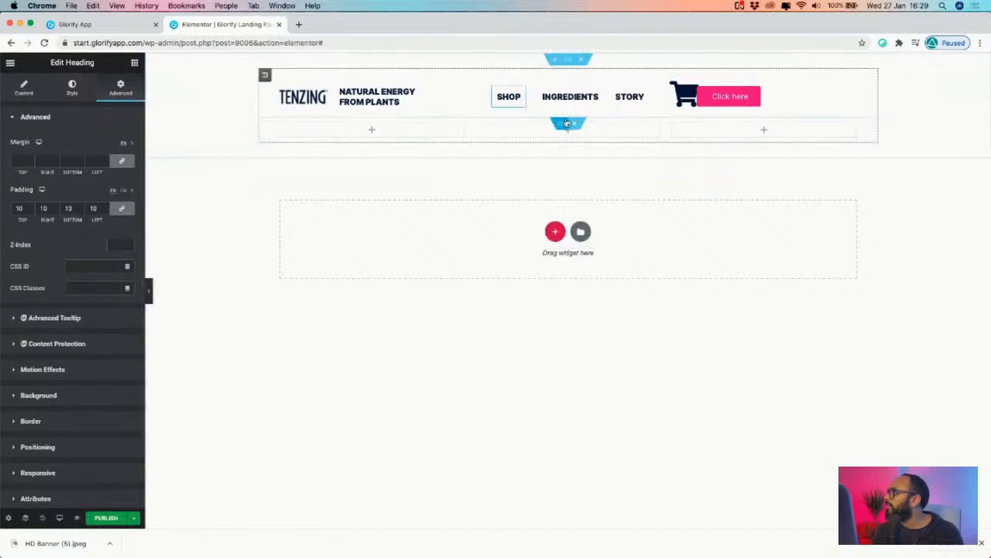
pyautogui.rightClick(595, 100)
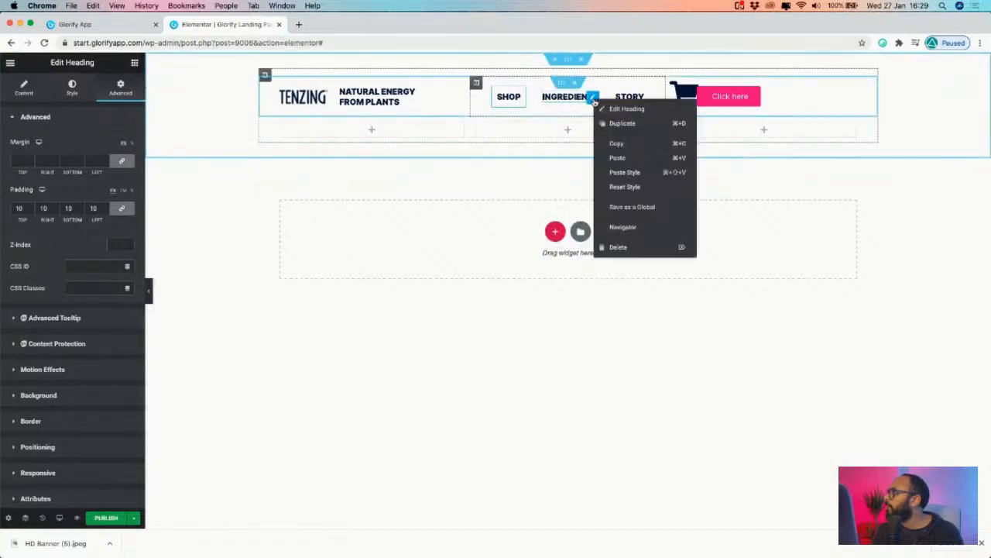
pyautogui.click(625, 172)
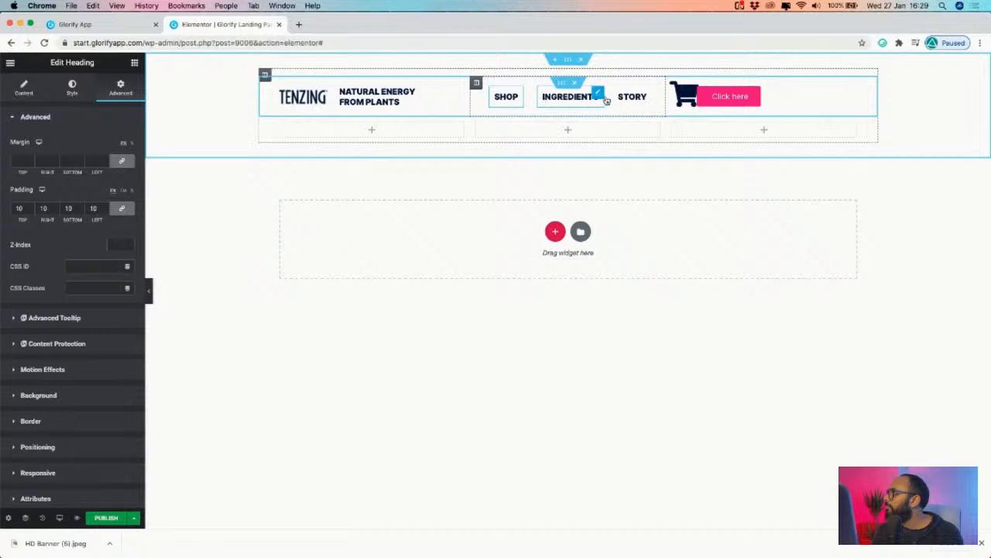
pyautogui.rightClick(644, 98)
pyautogui.click(675, 167)
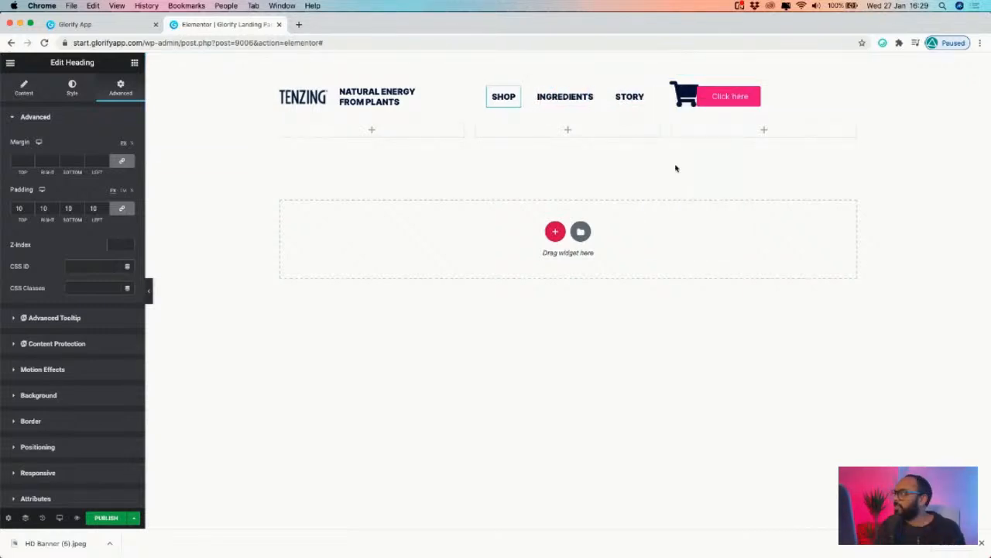
# - Paste the copied SHOP heading style onto the cart icon and the pink button
pyautogui.rightClick(689, 93)
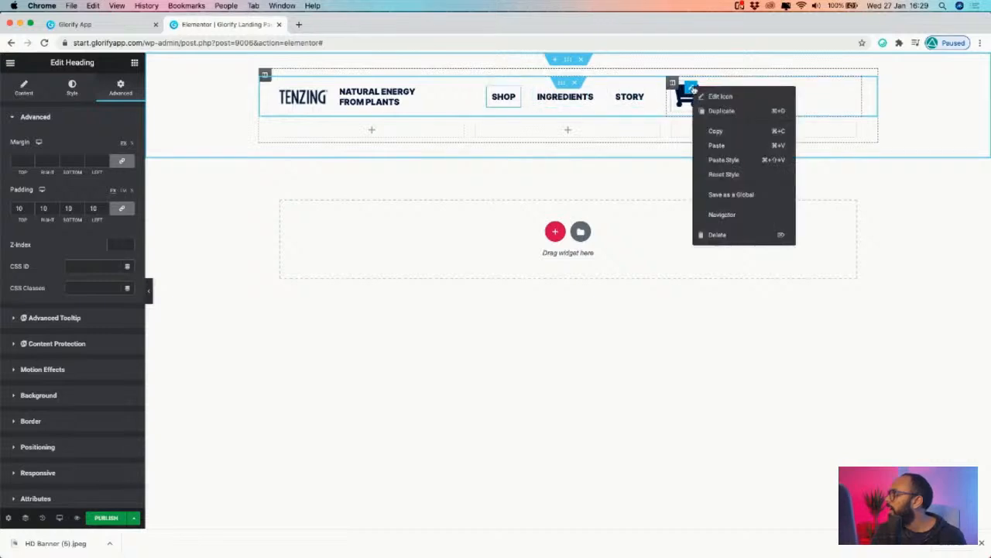
pyautogui.click(738, 166)
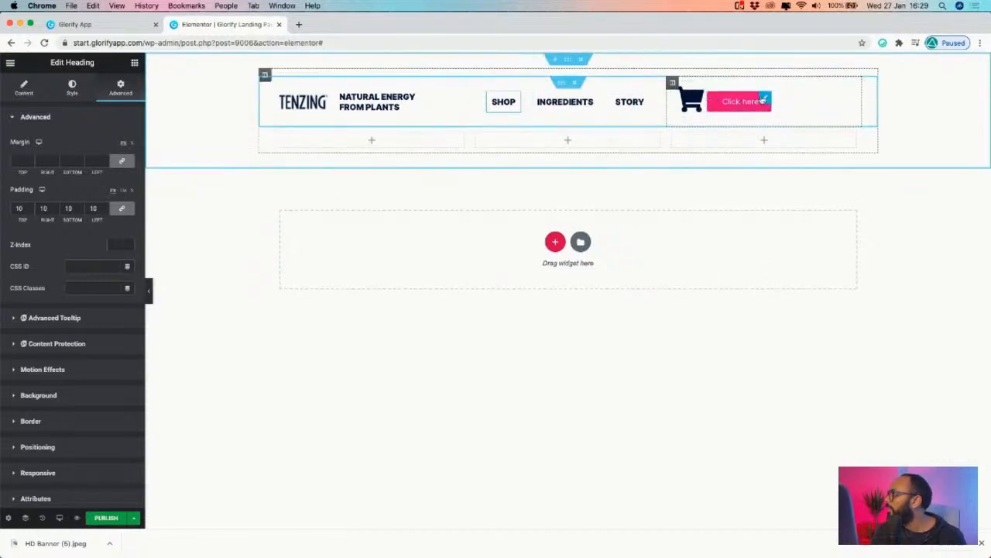
pyautogui.rightClick(763, 102)
pyautogui.click(782, 169)
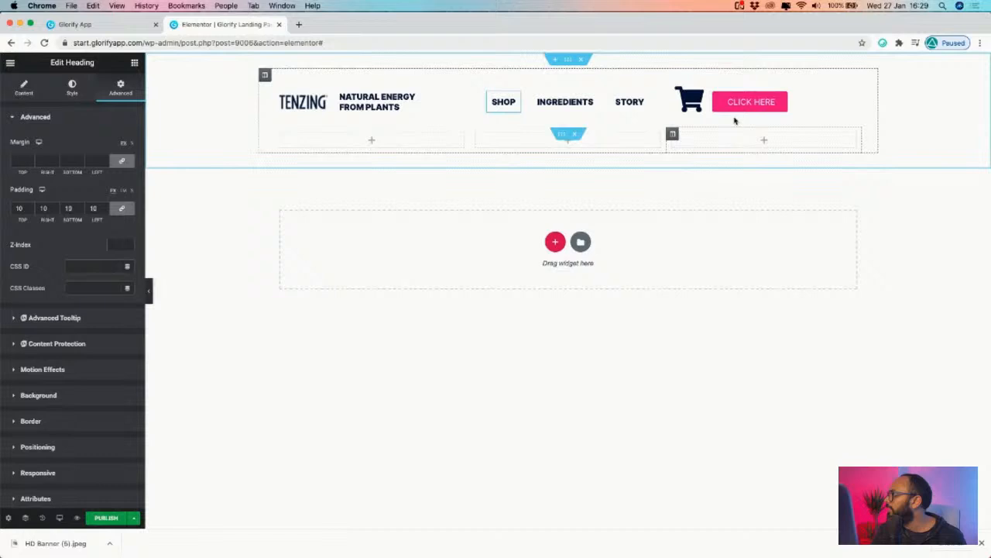
# - Set the horizontal alignment of the column holding the cart icon and button to End
pyautogui.click(673, 82)
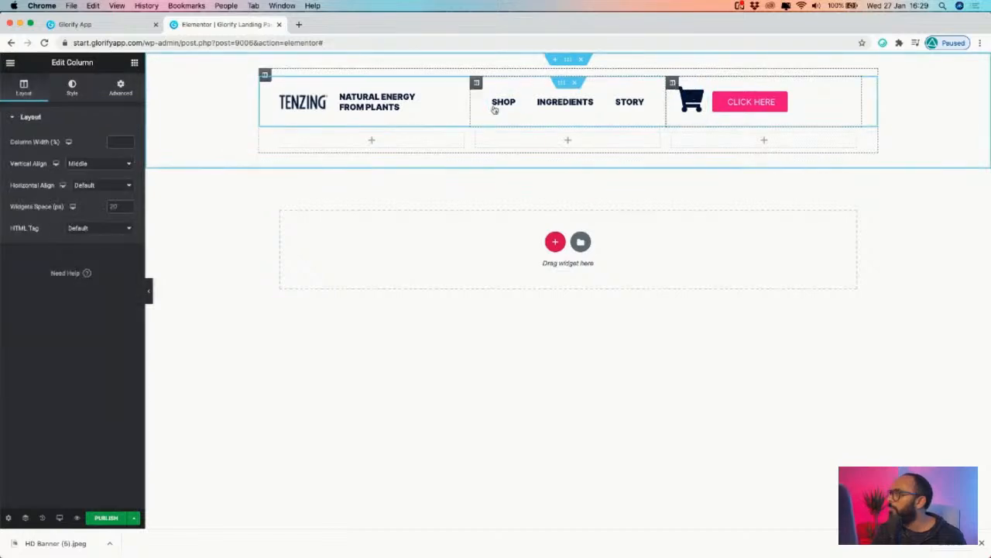
pyautogui.click(99, 185)
pyautogui.click(83, 210)
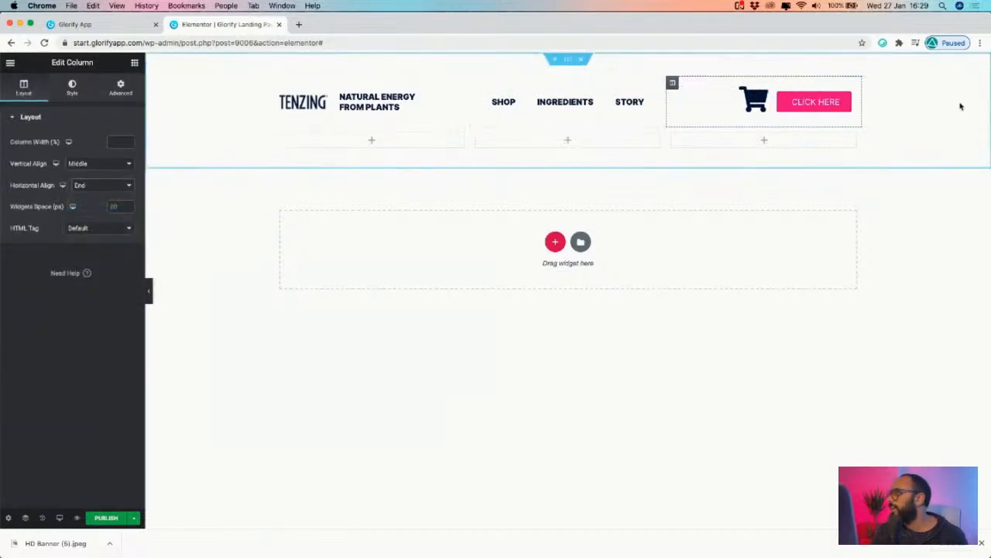
# - Reduce the cart icon's size to 24 and give it a small negative bottom margin so it lines up with the button
pyautogui.click(754, 99)
pyautogui.click(72, 86)
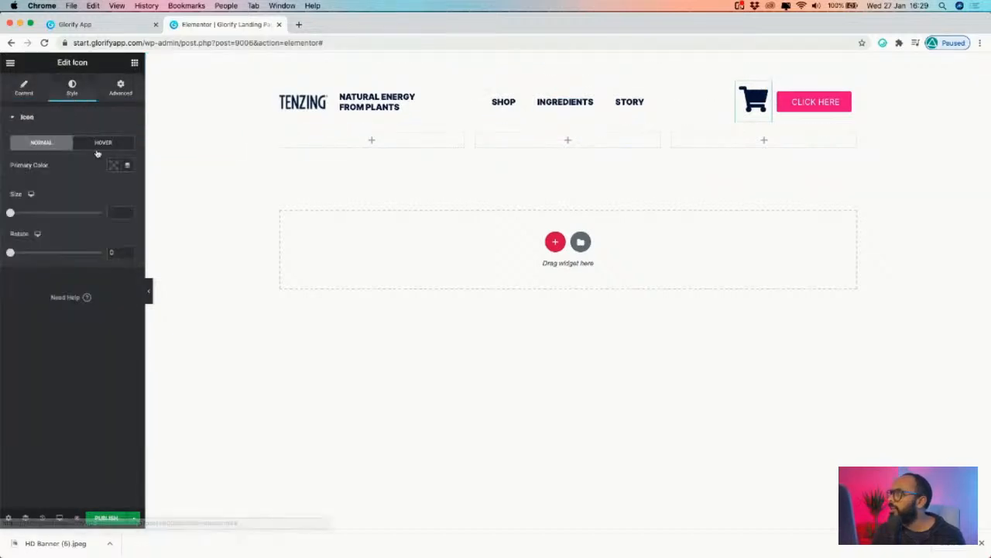
pyautogui.moveTo(13, 217); pyautogui.dragTo(22, 217)
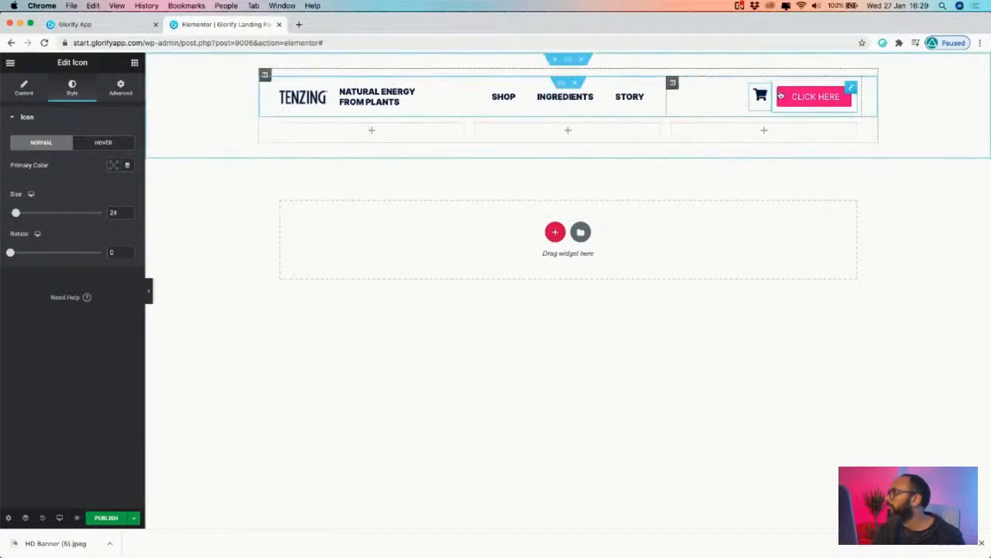
pyautogui.click(116, 91)
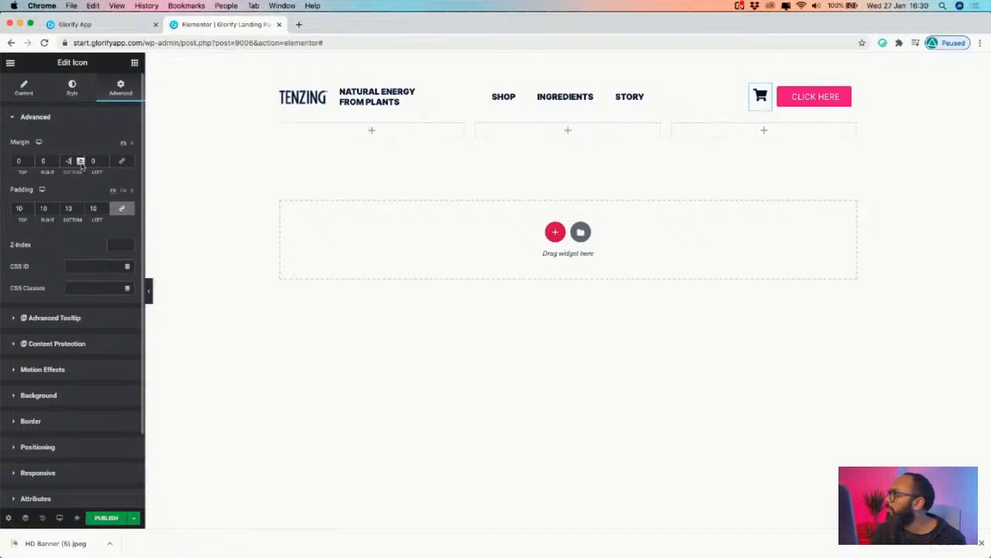
pyautogui.click(81, 165)
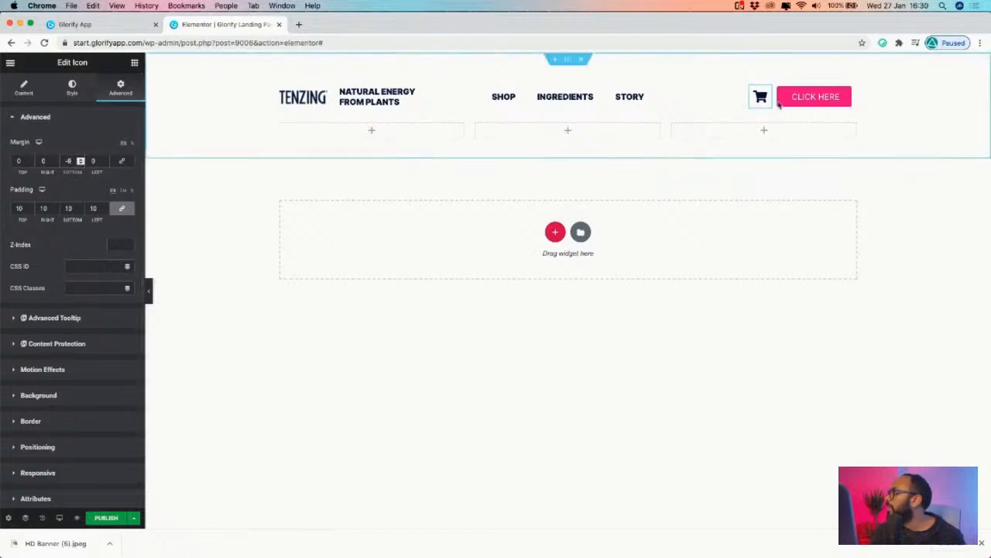
# - Change the header button's normal background color to black
pyautogui.click(853, 88)
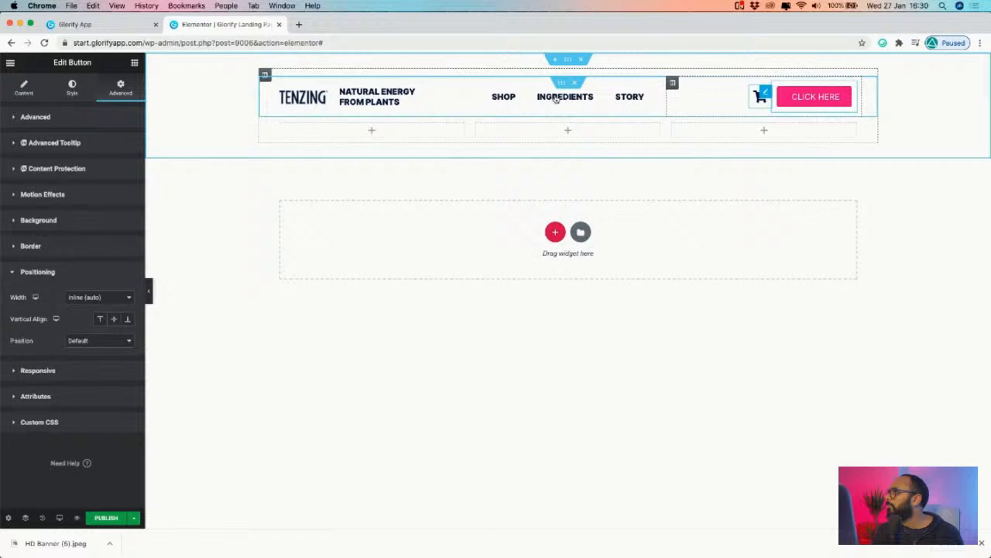
pyautogui.click(35, 117)
pyautogui.click(67, 86)
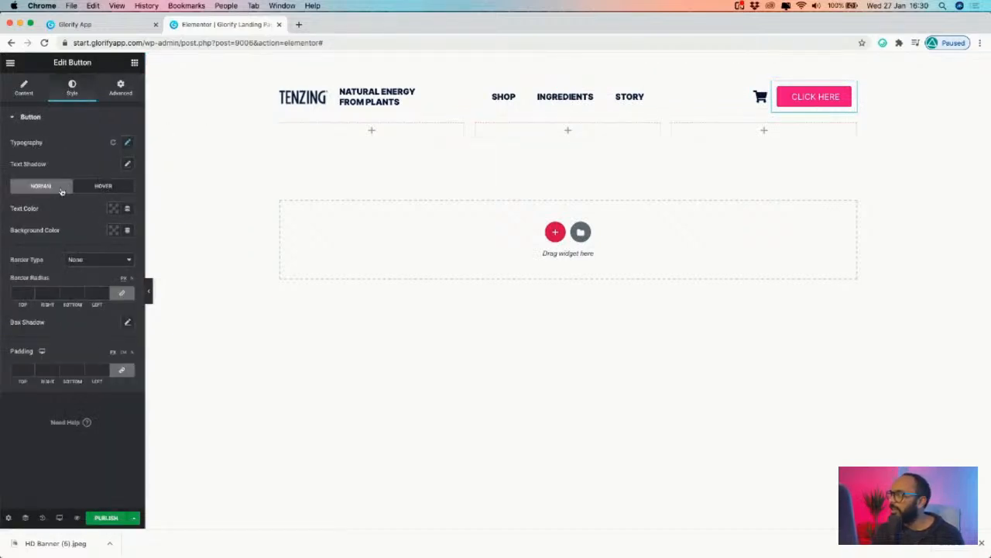
pyautogui.click(114, 230)
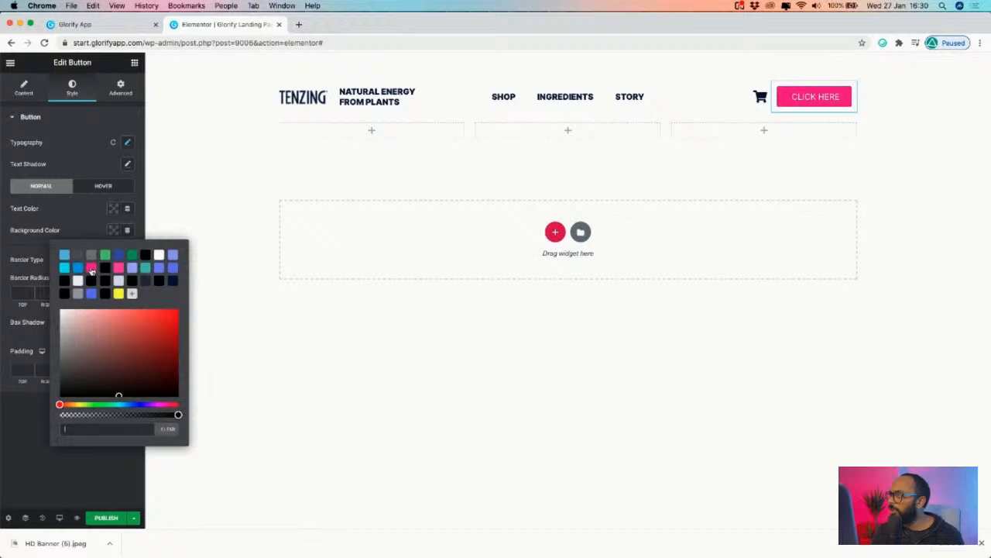
pyautogui.click(144, 257)
pyautogui.click(68, 209)
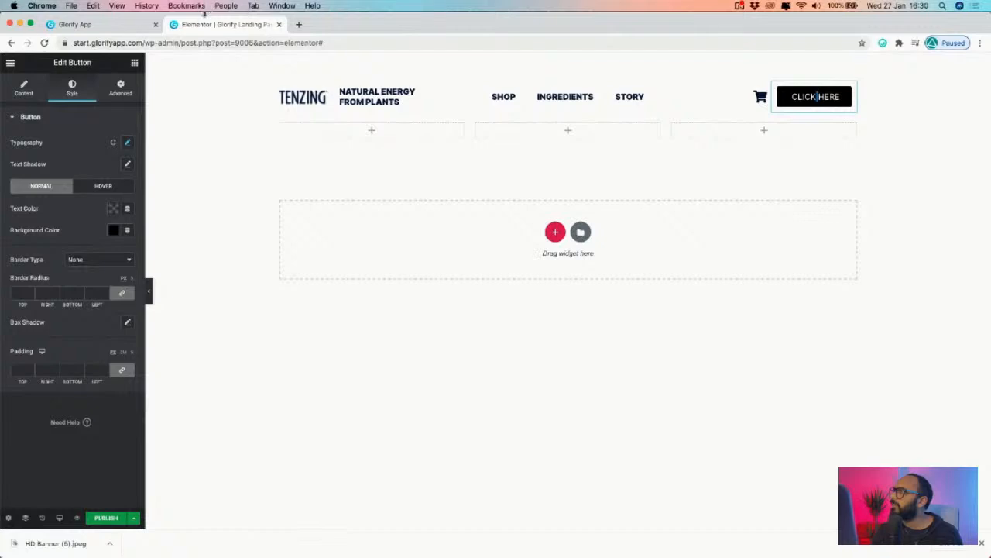
# - Check the button label in the Glorify mockup and replace the header button's text with BUY NOW
pyautogui.click(132, 28)
pyautogui.click(223, 26)
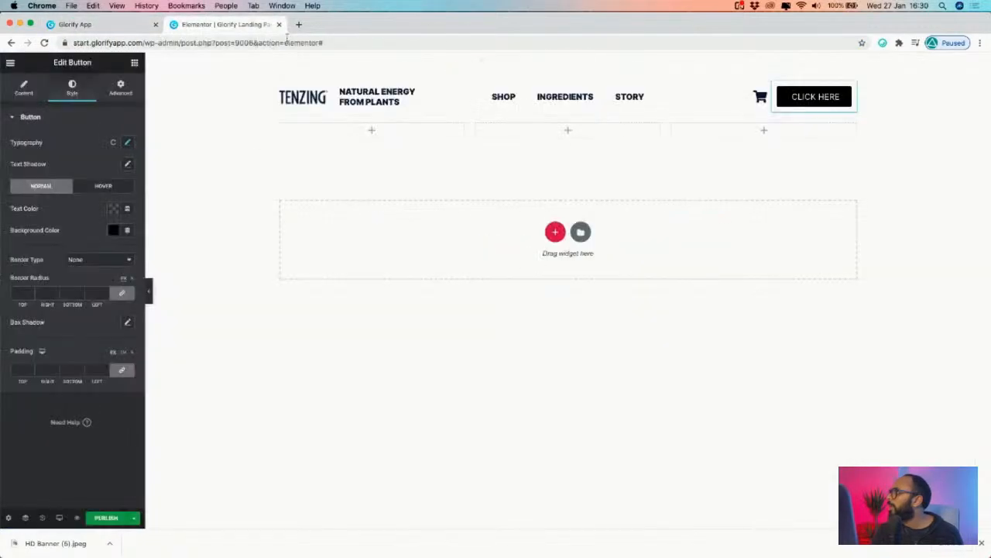
pyautogui.tripleClick(814, 98)
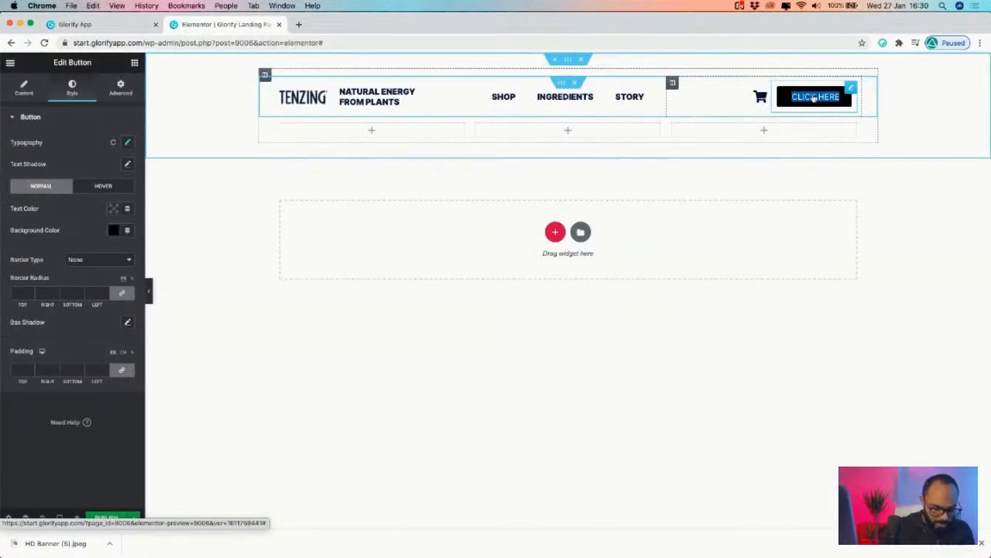
pyautogui.write('BUY NOW')
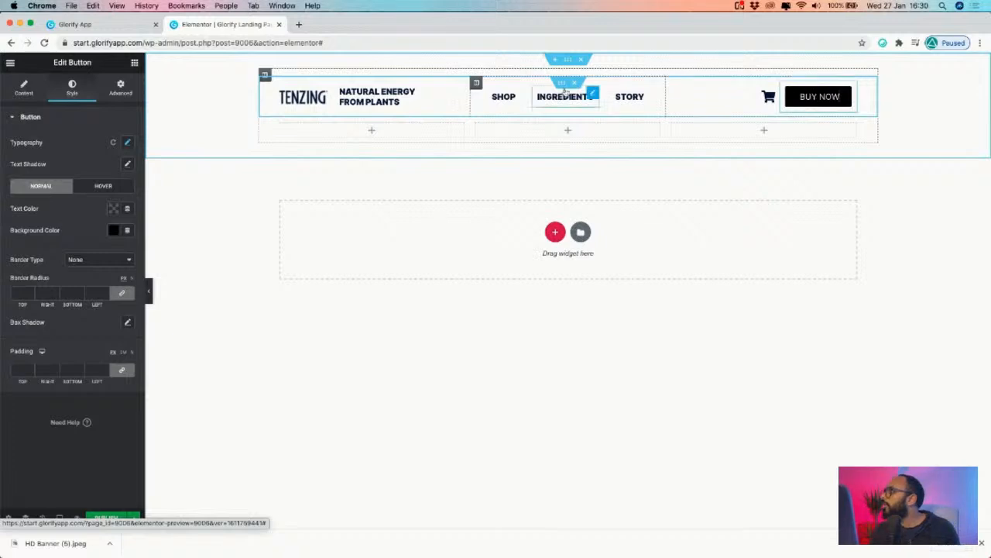
# - Compare the header tagline with its wording in the Glorify mockup and preview the Elementor header without the editing panel
pyautogui.click(408, 94)
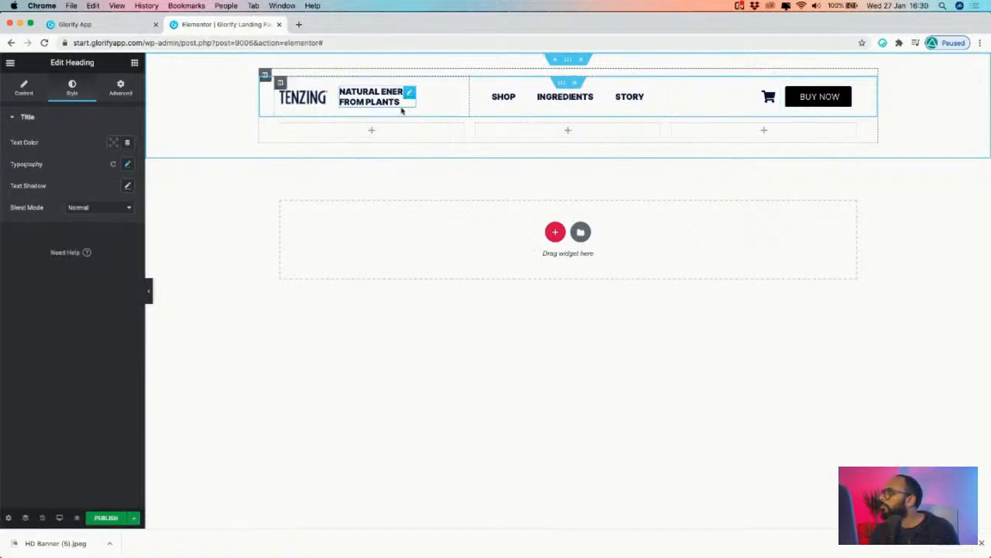
pyautogui.click(75, 24)
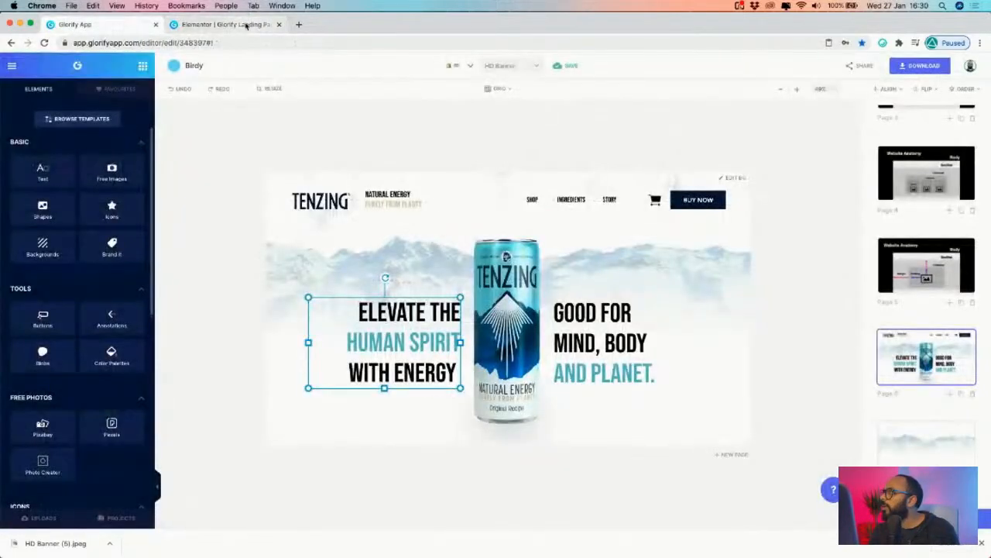
pyautogui.doubleClick(405, 205)
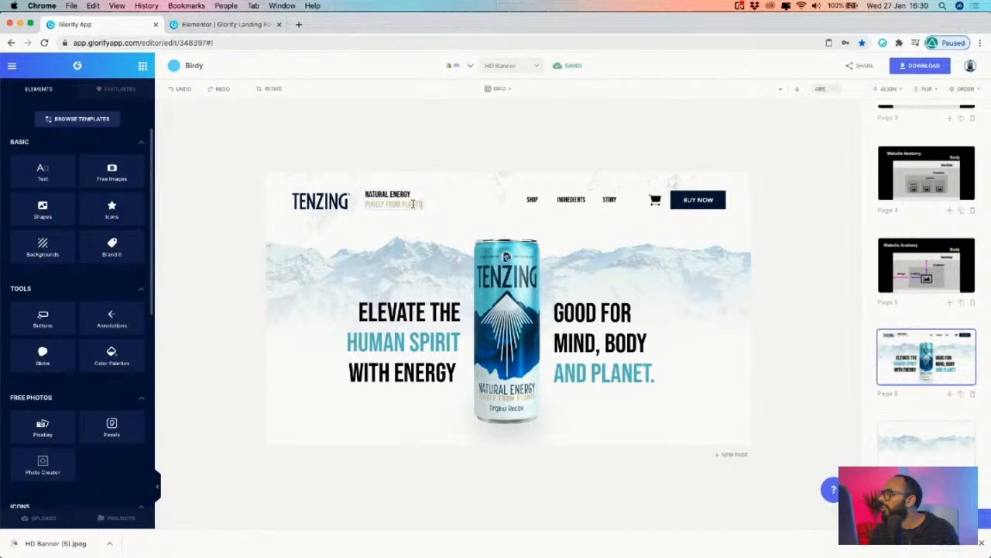
pyautogui.moveTo(413, 204); pyautogui.dragTo(345, 208)
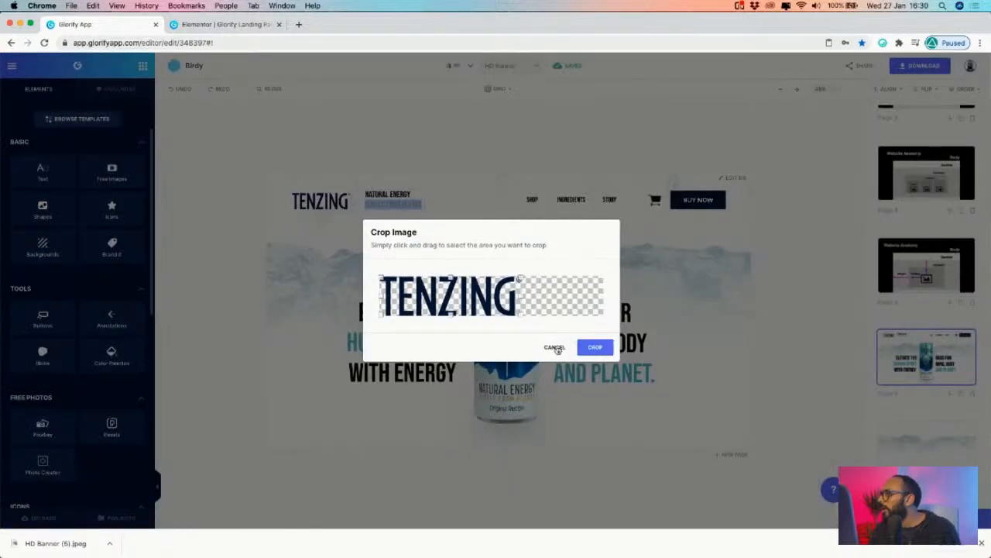
pyautogui.click(554, 347)
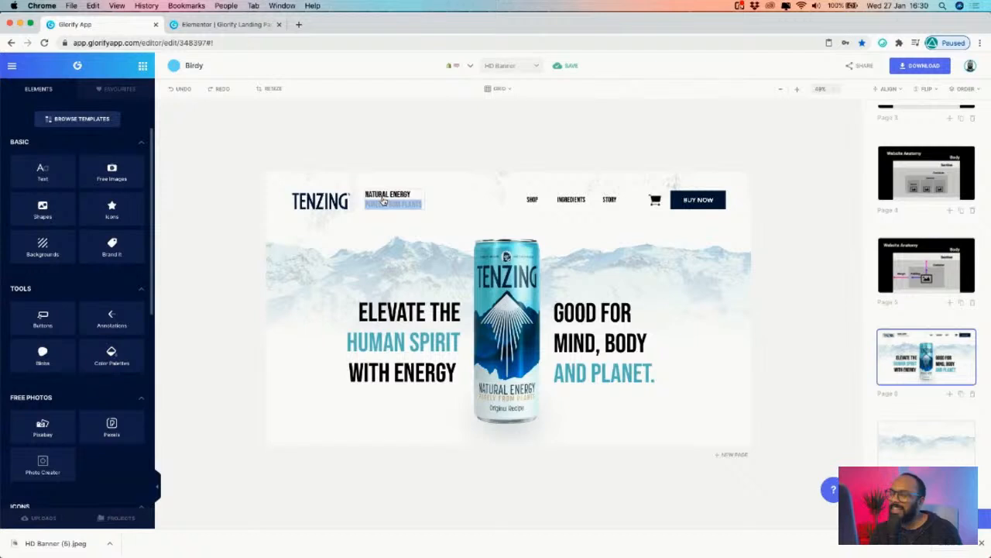
pyautogui.click(226, 24)
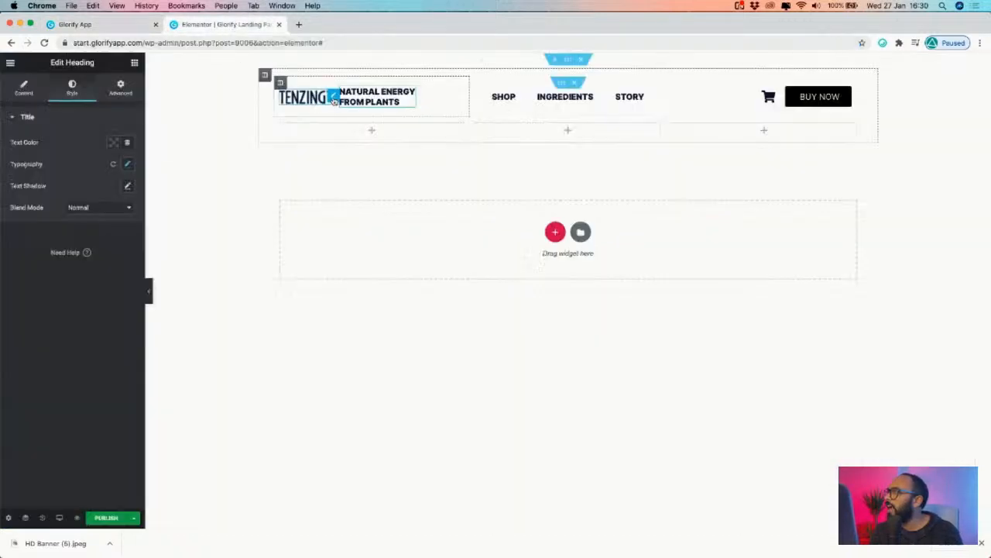
pyautogui.click(24, 86)
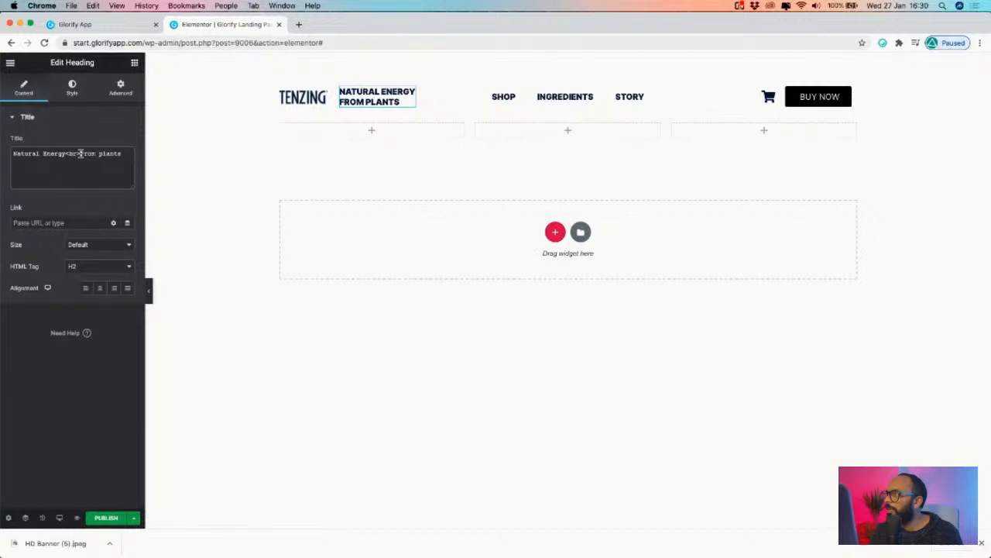
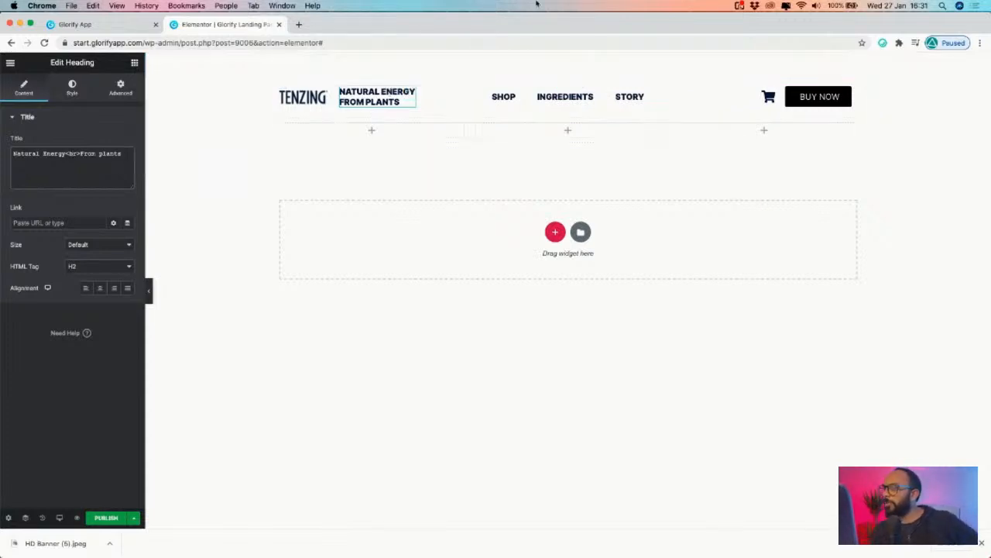
pyautogui.click(149, 290)
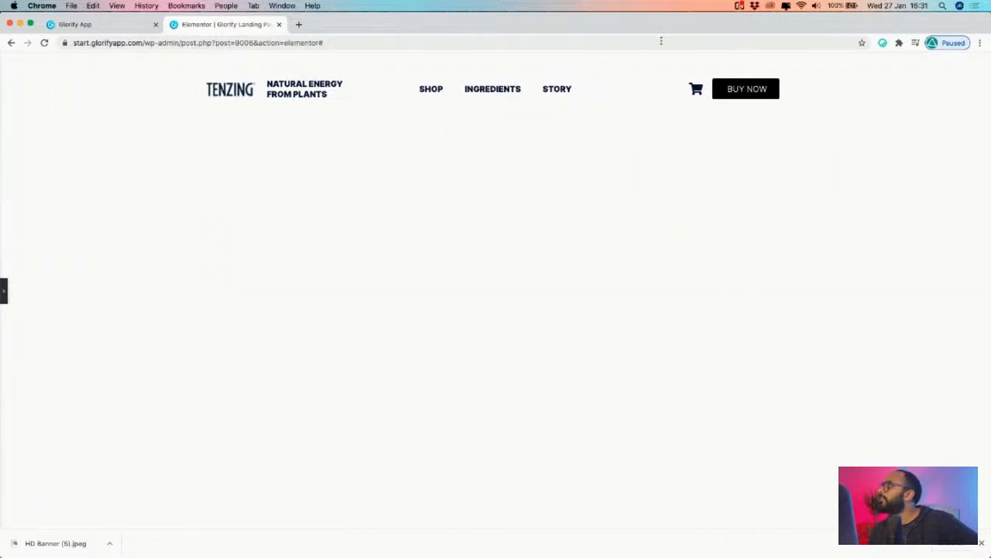
pyautogui.click(4, 290)
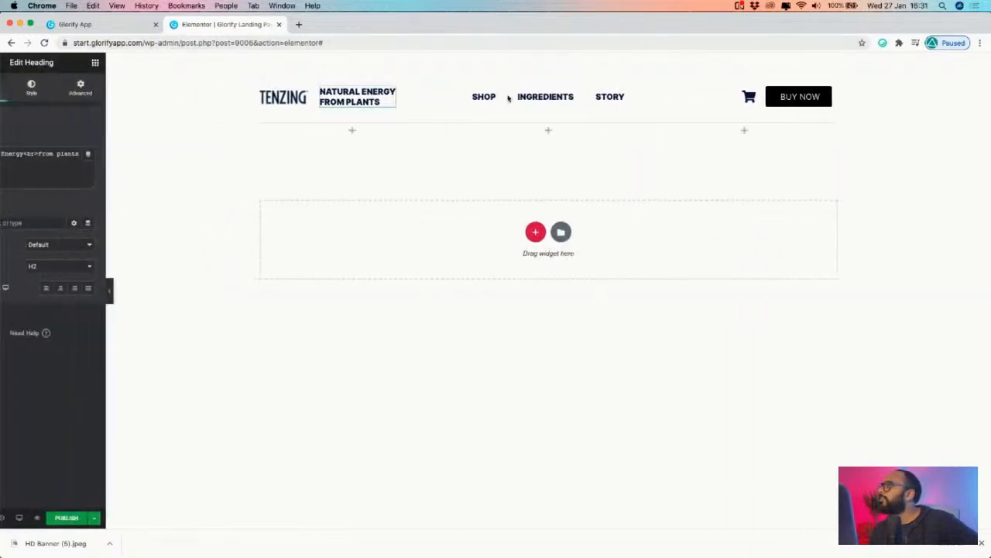
# - Try italic formatting on the word PLANTS in the header tagline and close the Navigator
pyautogui.doubleClick(410, 97)
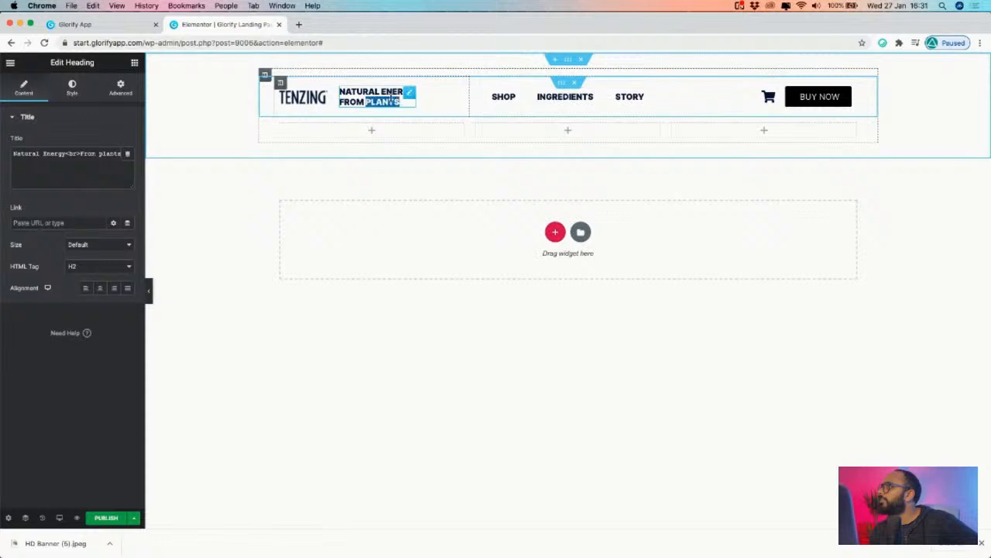
pyautogui.click(403, 82)
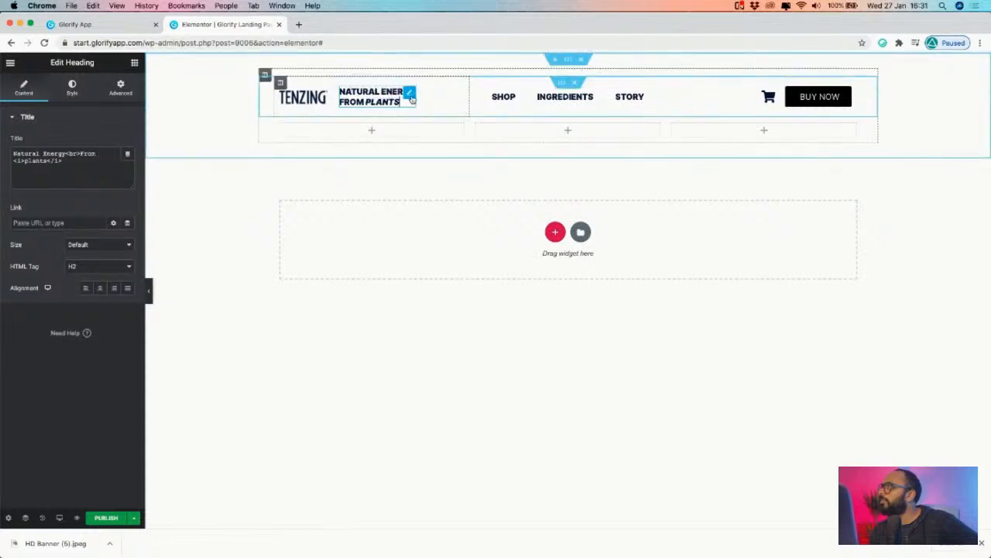
pyautogui.doubleClick(382, 93)
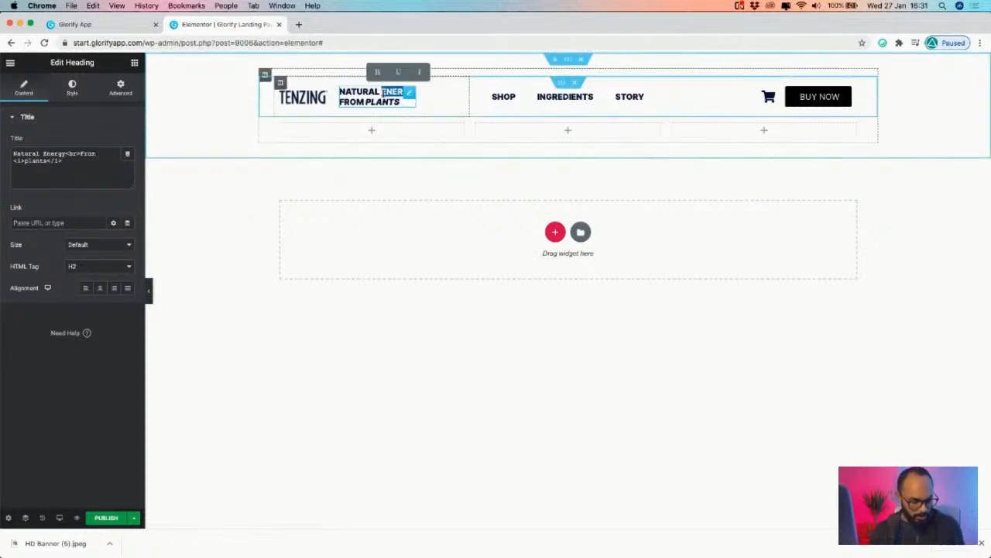
pyautogui.tripleClick(382, 92)
pyautogui.press('super+i')
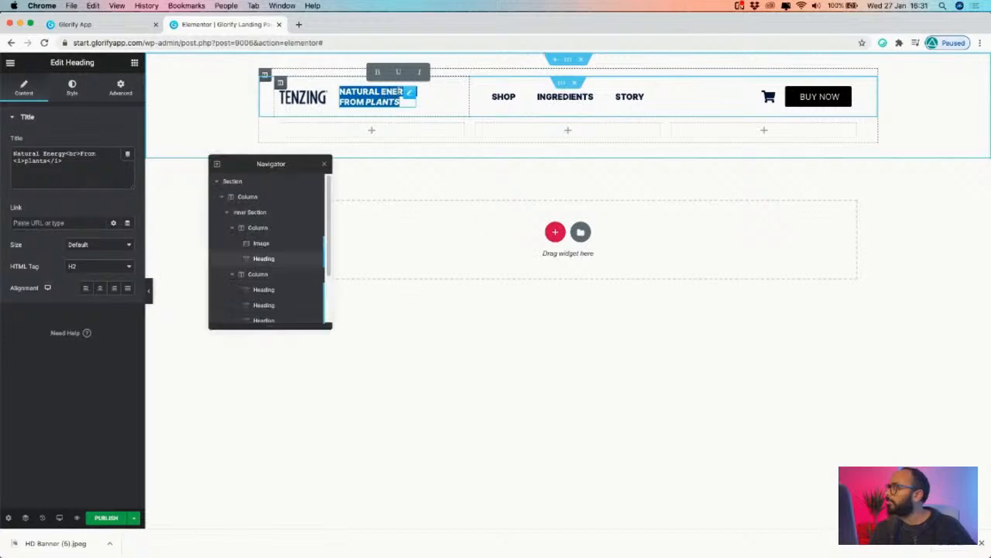
pyautogui.click(419, 72)
pyautogui.click(411, 93)
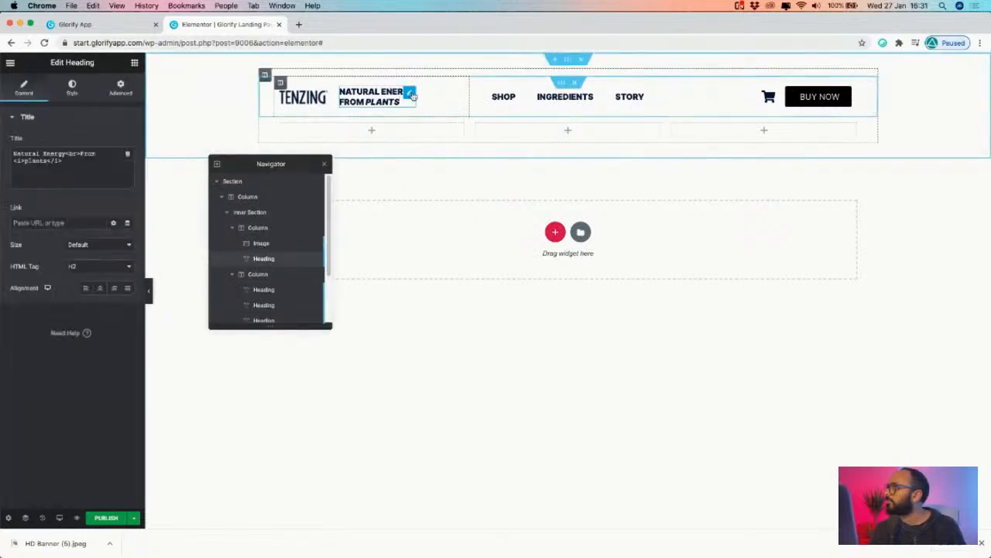
pyautogui.click(326, 164)
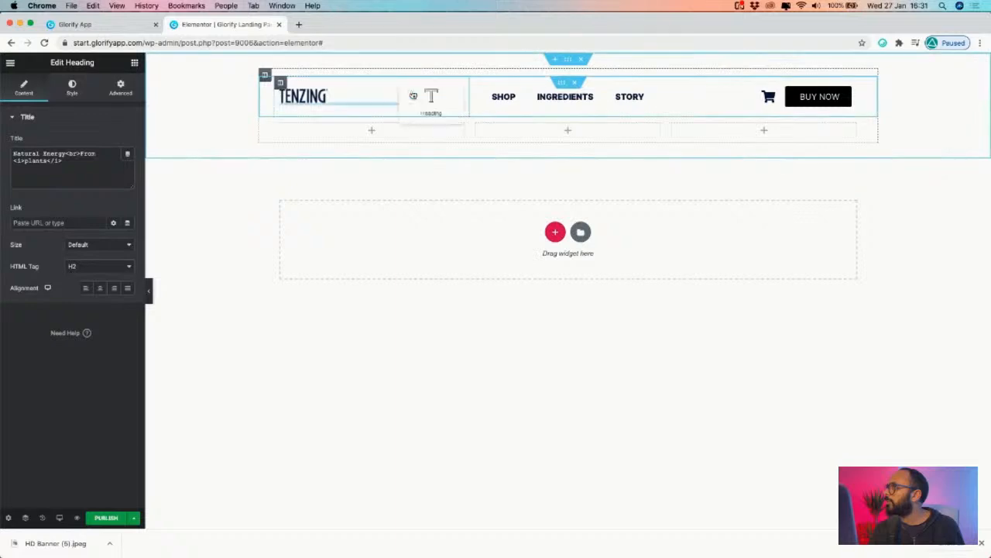
# - Try underline and italic formatting on the whole header tagline and clear all of its inline formatting
pyautogui.doubleClick(378, 93)
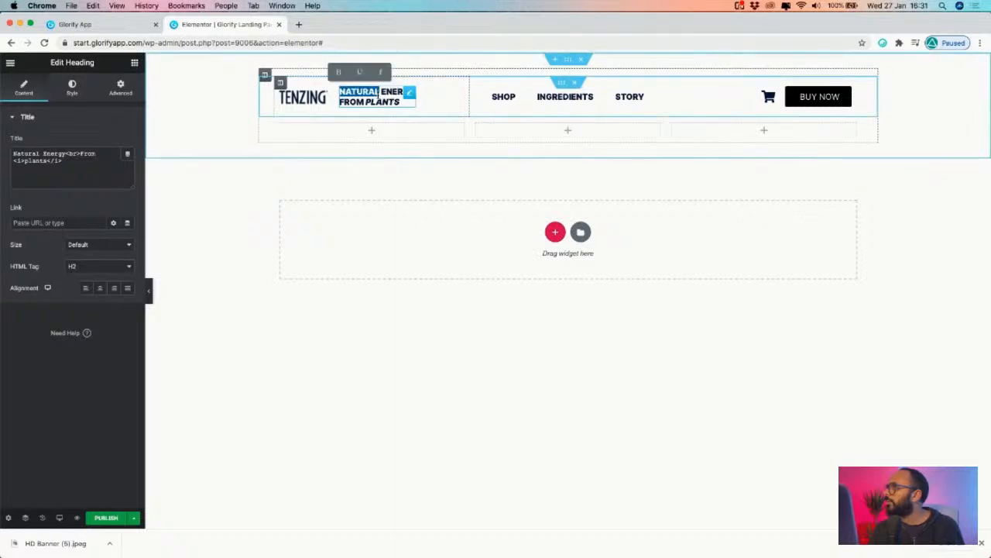
pyautogui.press('super+a')
pyautogui.click(380, 73)
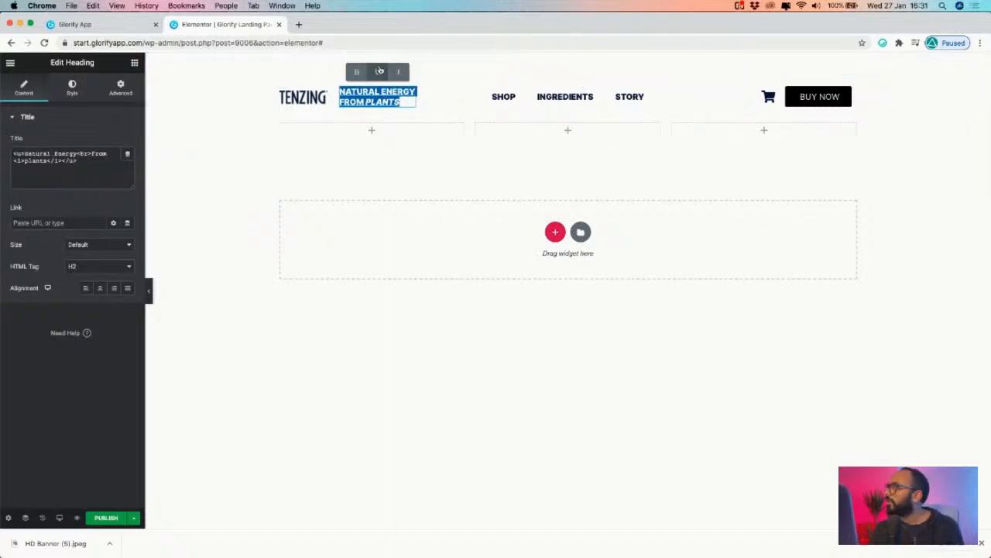
pyautogui.click(380, 75)
pyautogui.click(401, 73)
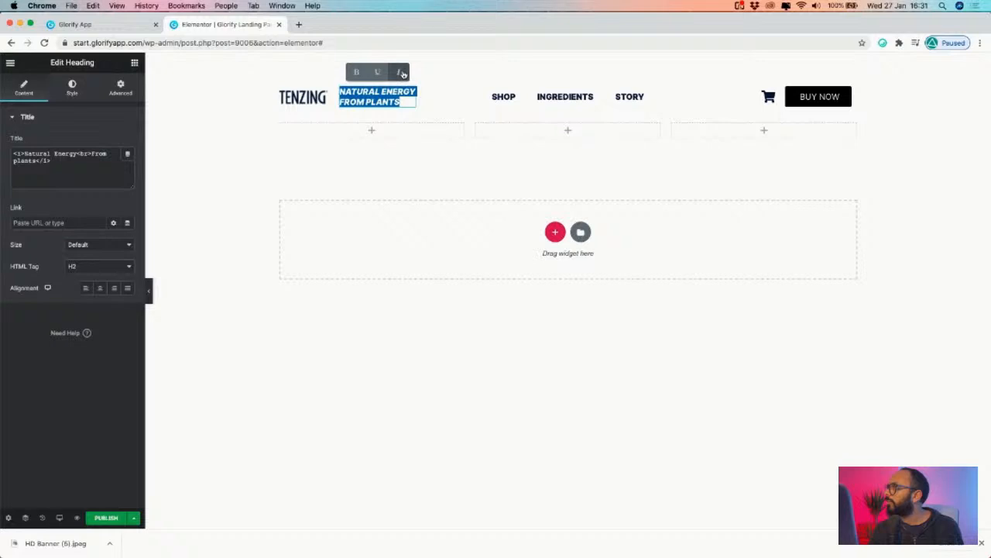
pyautogui.click(402, 74)
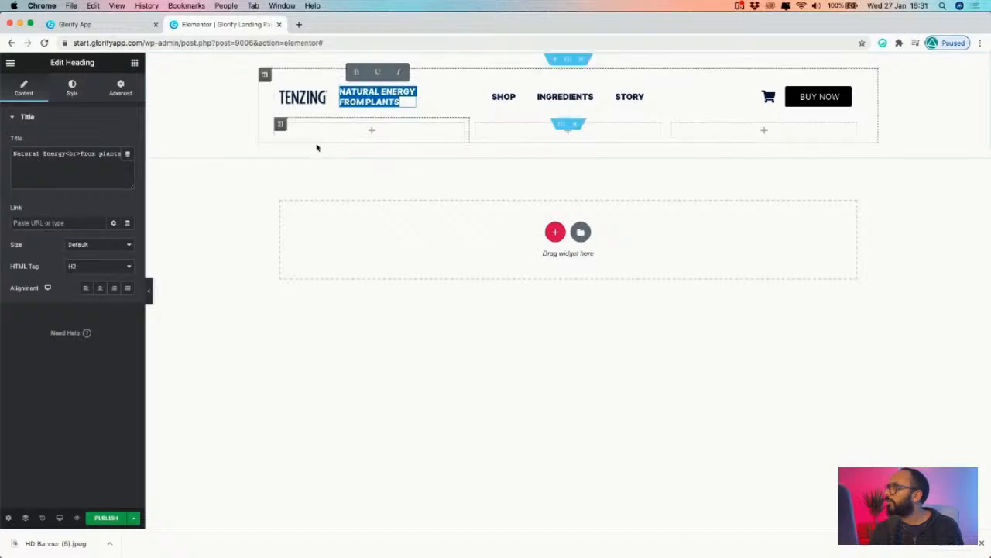
# - Set the header tagline's font weight to 600 in its typography settings
pyautogui.click(72, 87)
pyautogui.click(128, 164)
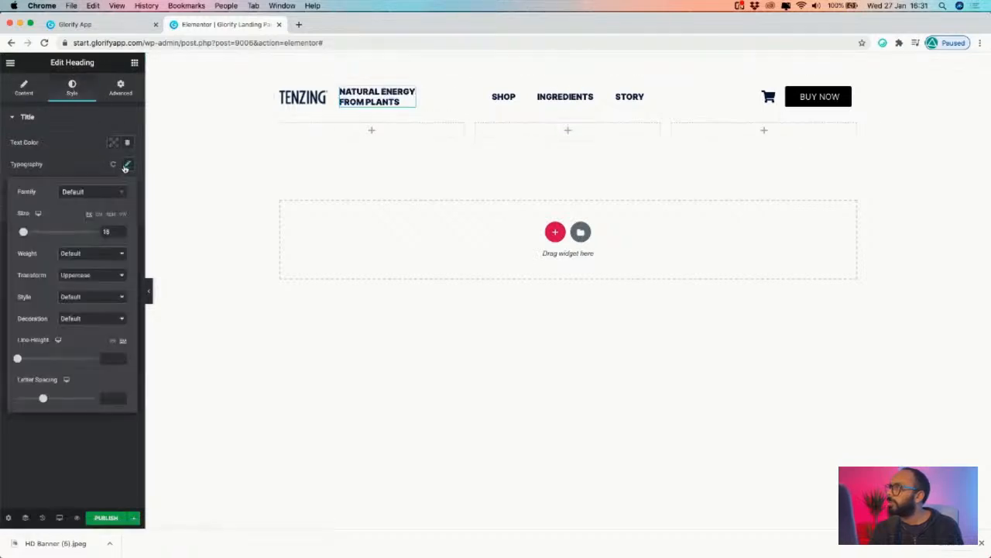
pyautogui.click(95, 261)
pyautogui.click(94, 211)
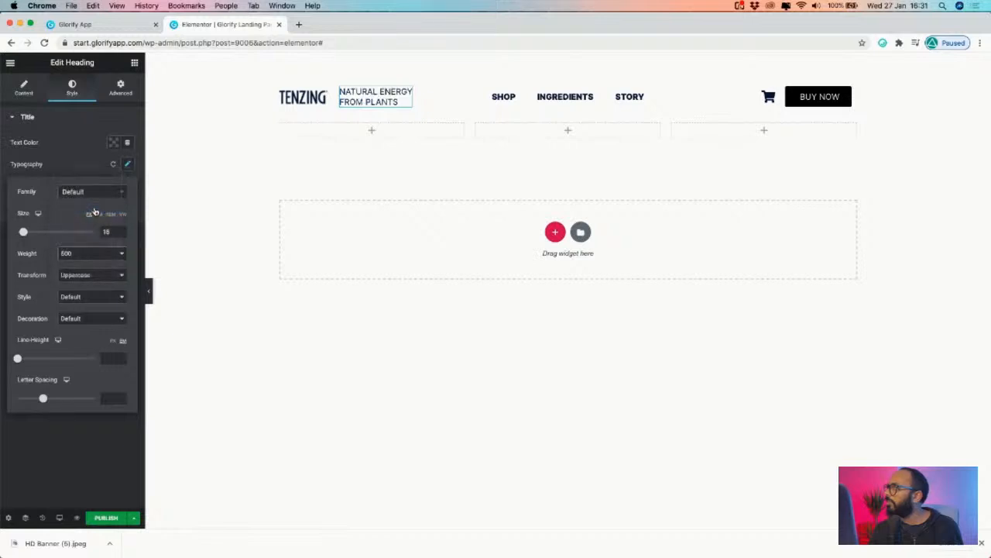
pyautogui.click(92, 256)
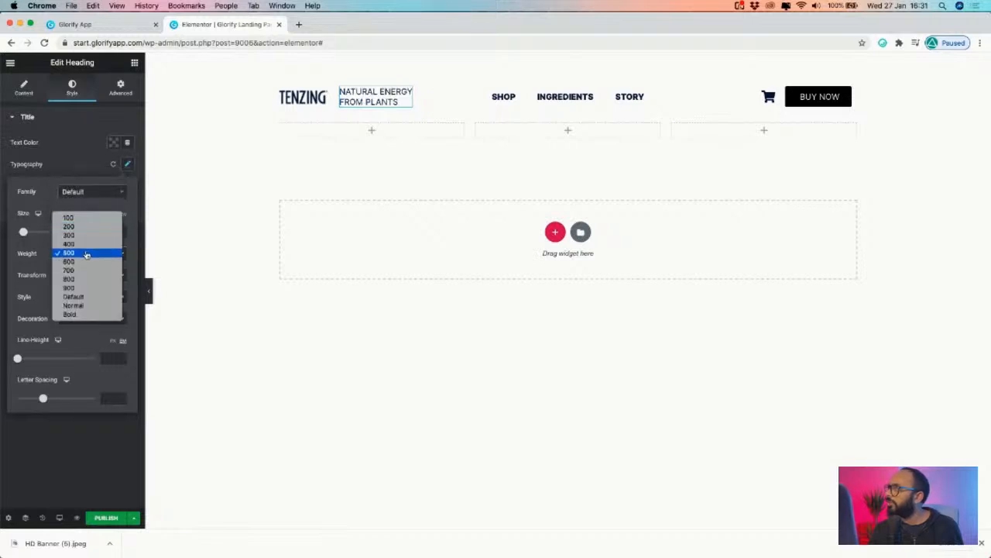
pyautogui.click(83, 263)
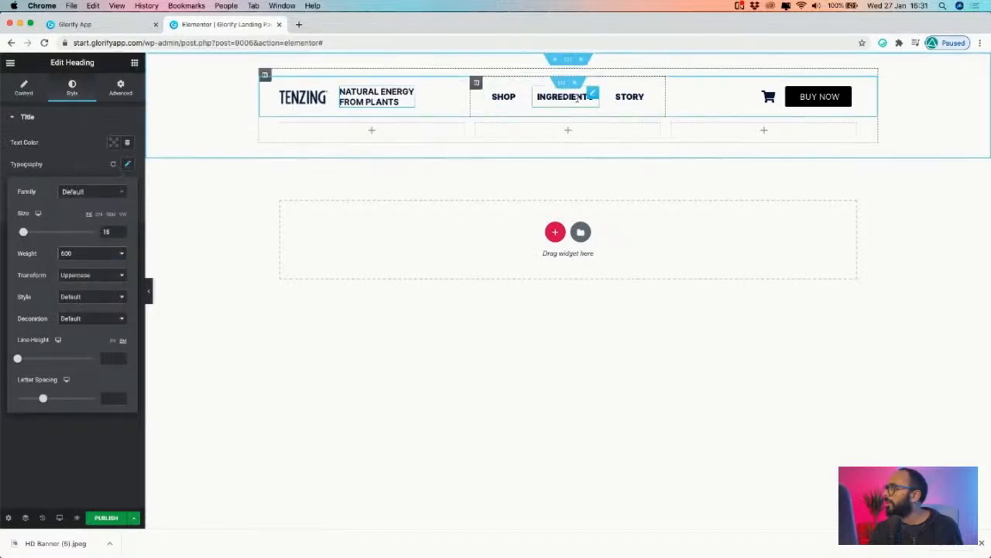
# - Set the font size of the INGREDIENTS menu heading to 14 px
pyautogui.click(594, 95)
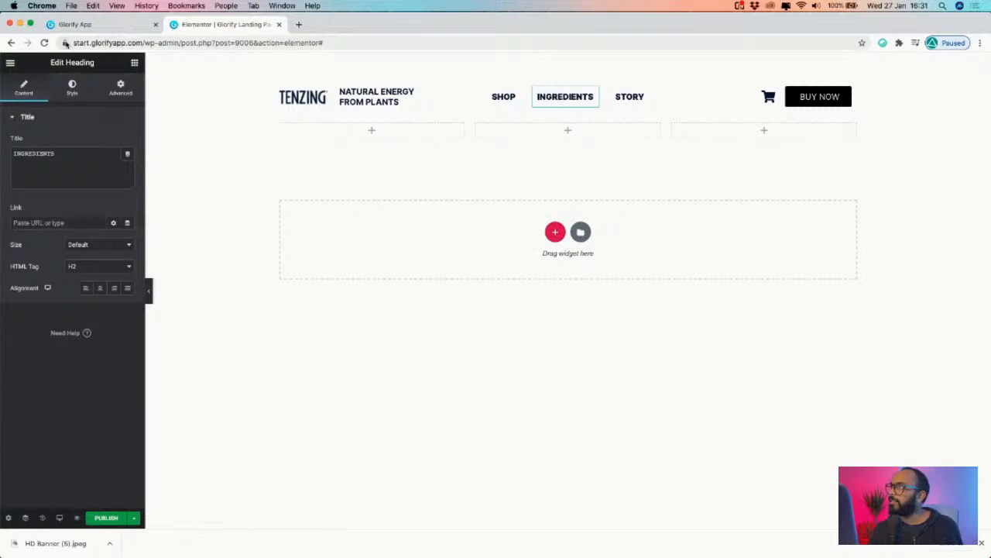
pyautogui.click(101, 26)
pyautogui.click(200, 27)
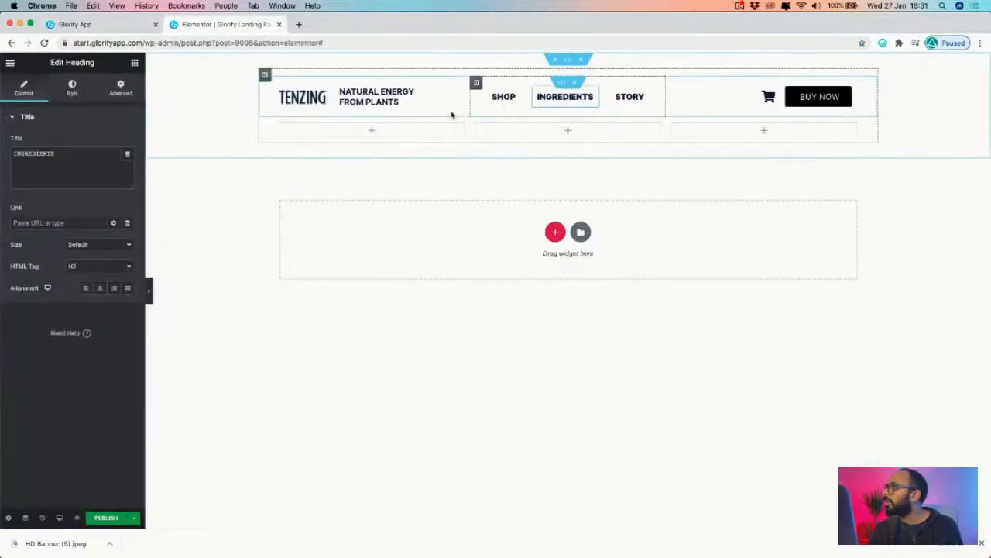
pyautogui.click(72, 89)
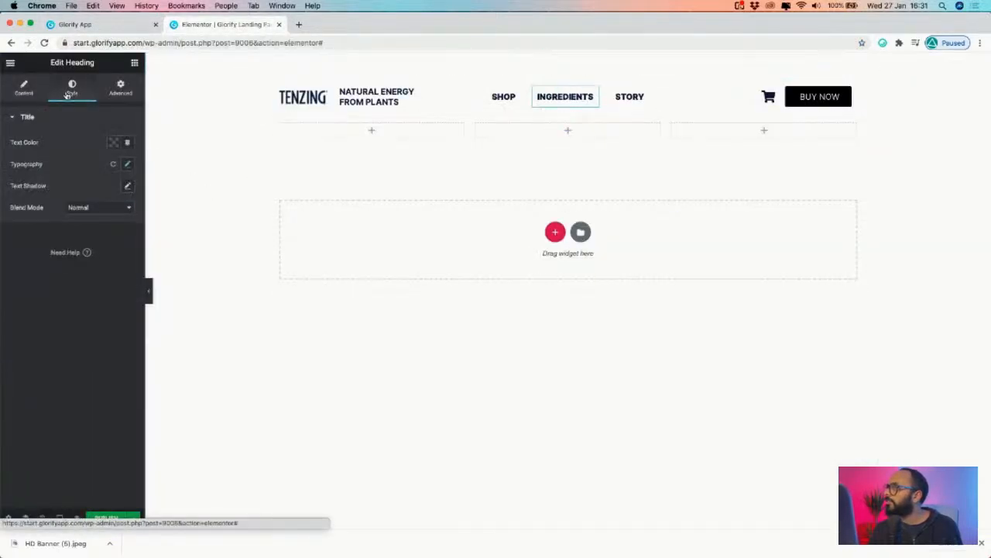
pyautogui.click(128, 163)
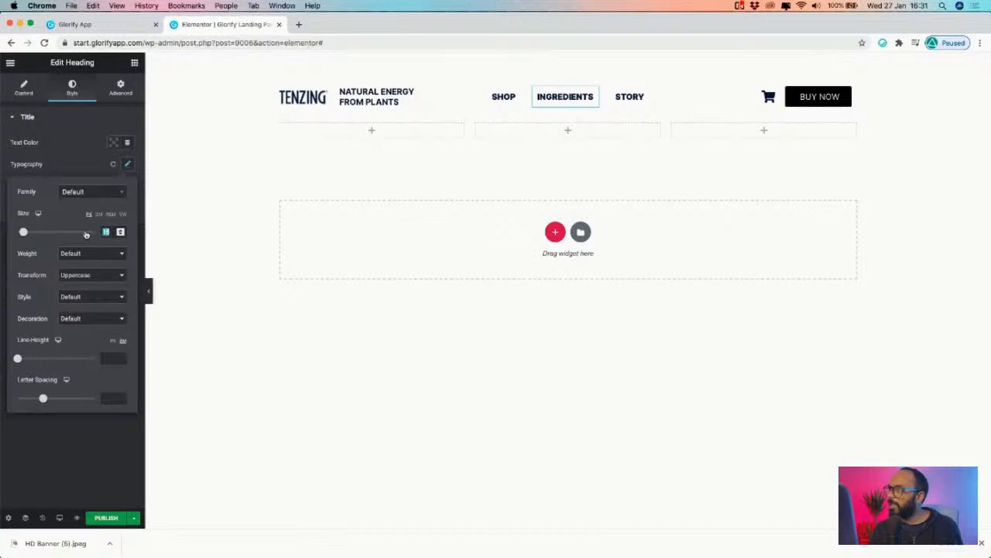
pyautogui.write('14')
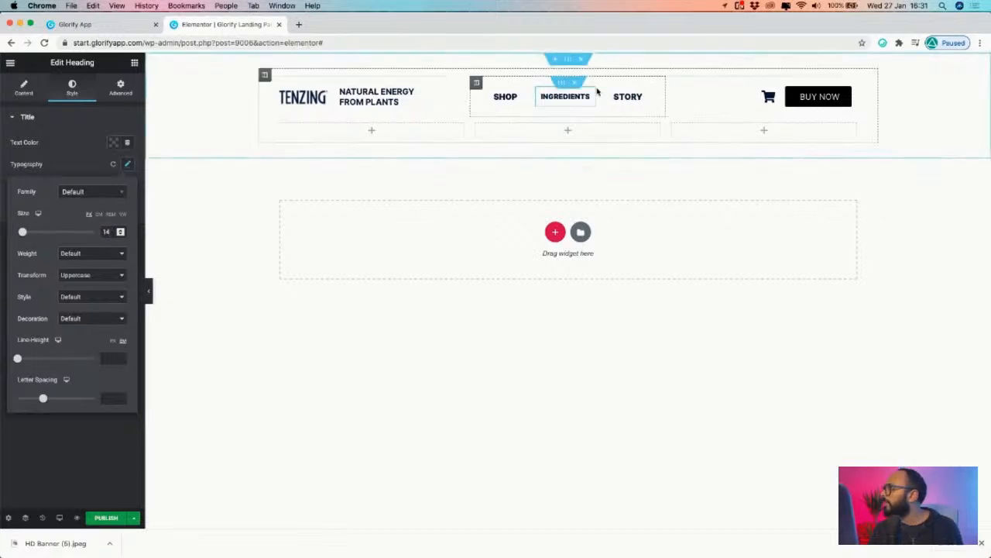
# - Set the font weight of the INGREDIENTS menu heading to 600
pyautogui.rightClick(590, 97)
pyautogui.click(589, 98)
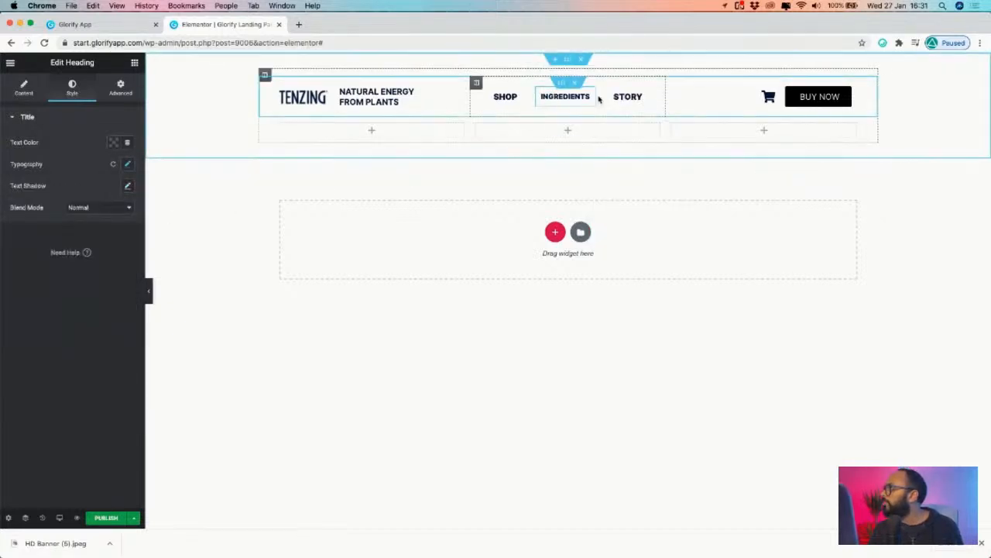
pyautogui.click(128, 165)
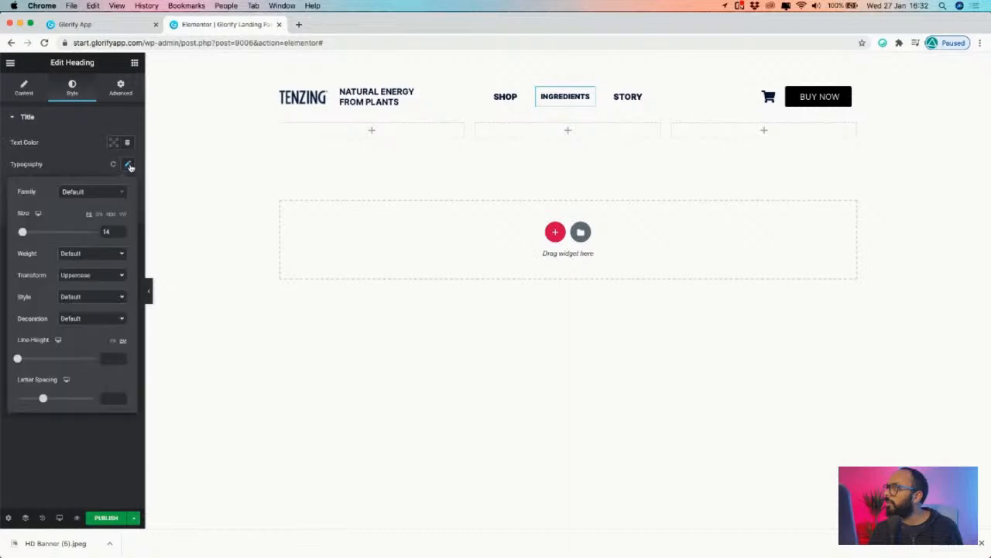
pyautogui.click(83, 263)
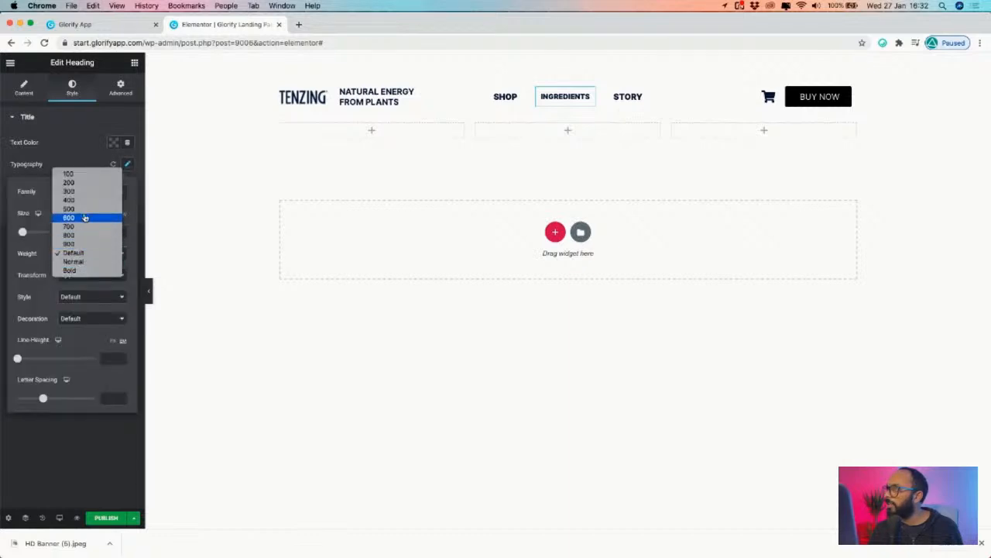
pyautogui.click(84, 220)
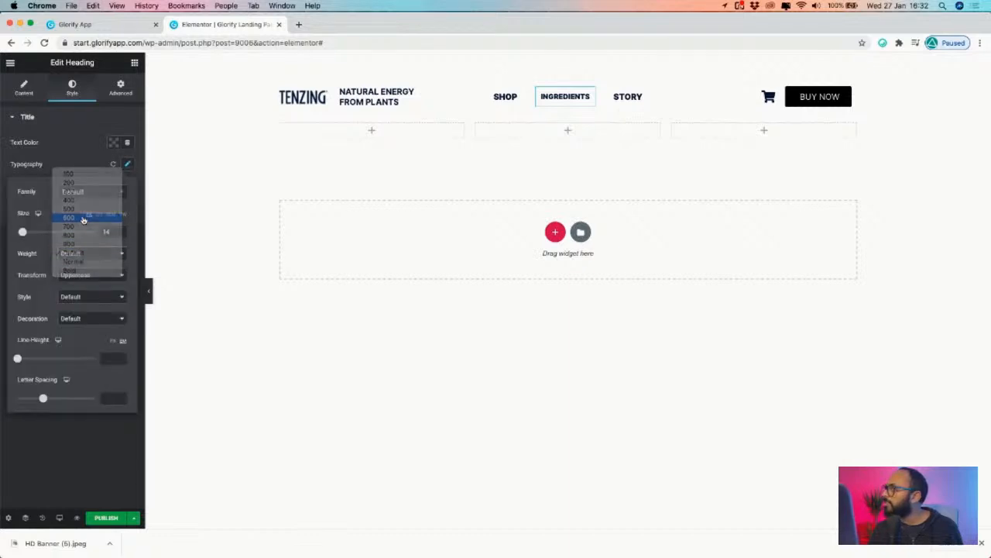
# - Copy the INGREDIENTS menu heading and paste its style onto the STORY heading
pyautogui.rightClick(589, 93)
pyautogui.click(612, 135)
pyautogui.rightClick(642, 99)
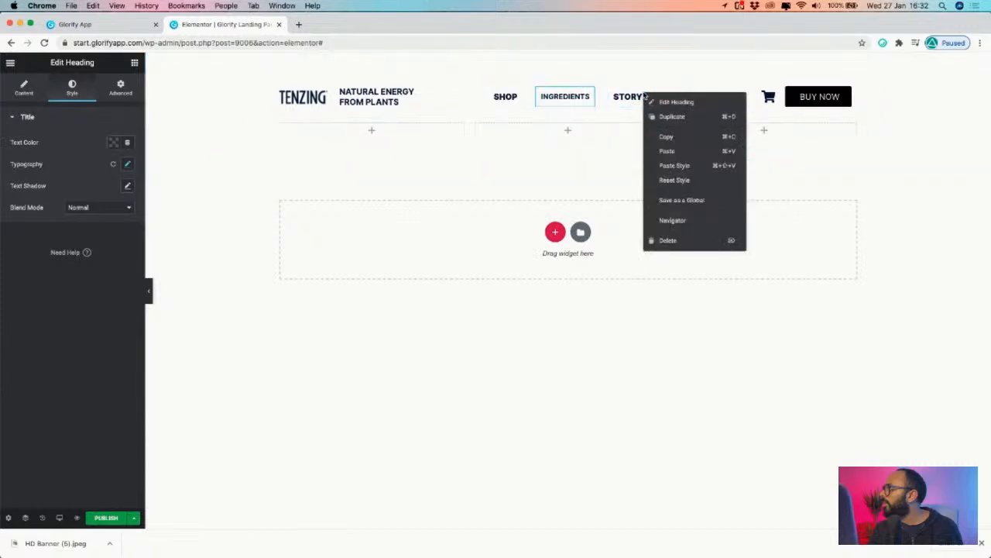
pyautogui.click(682, 164)
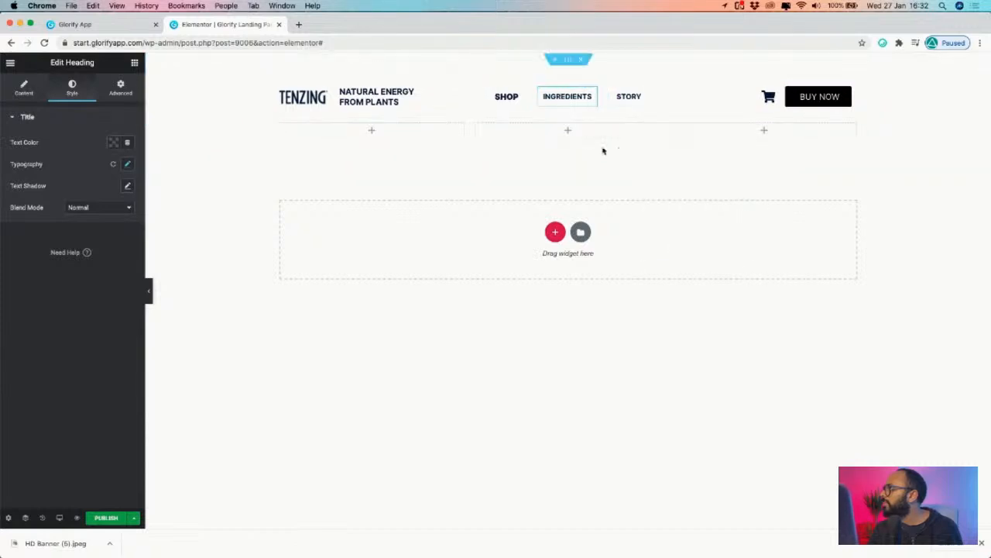
# - Paste the copied menu heading style onto the SHOP heading and preview the header without the editing panel
pyautogui.click(516, 94)
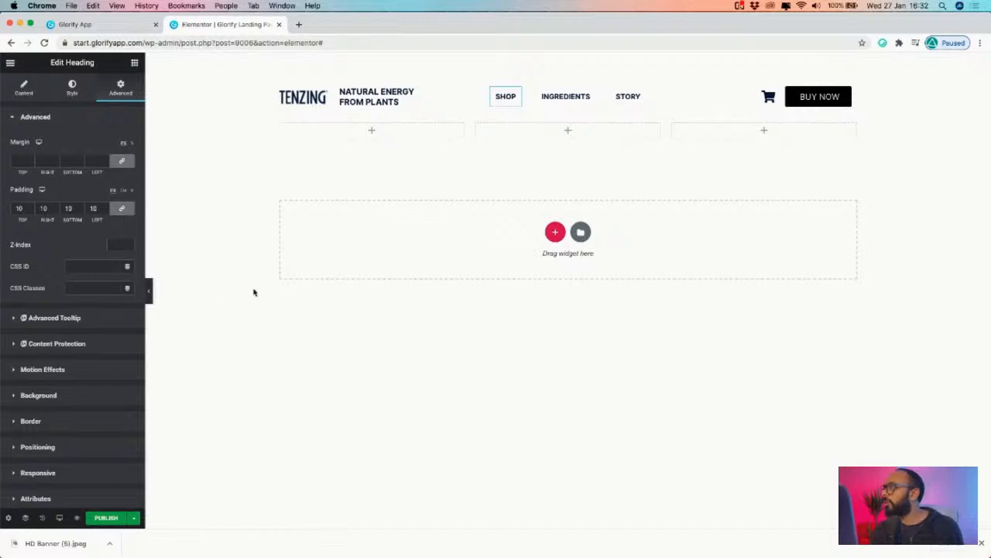
pyautogui.click(149, 292)
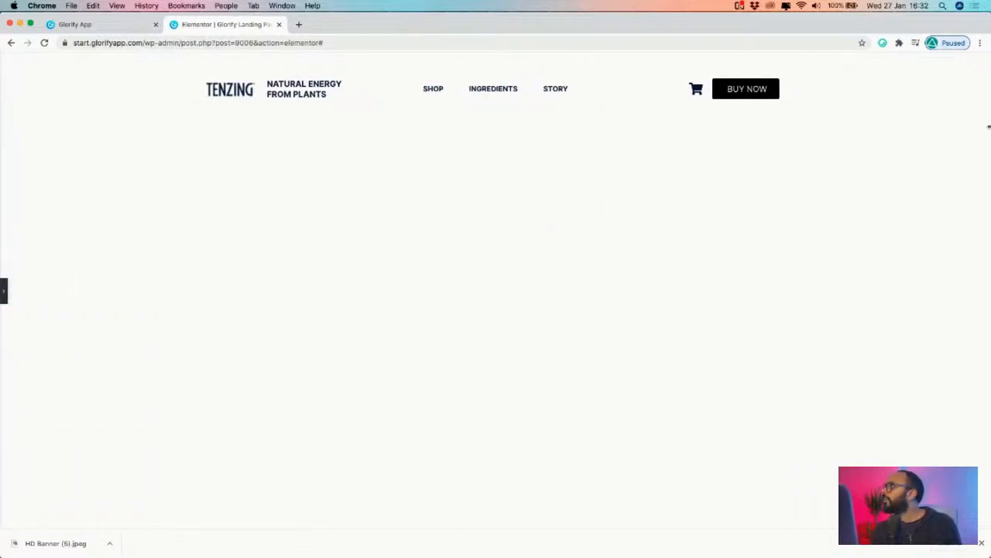
pyautogui.click(12, 291)
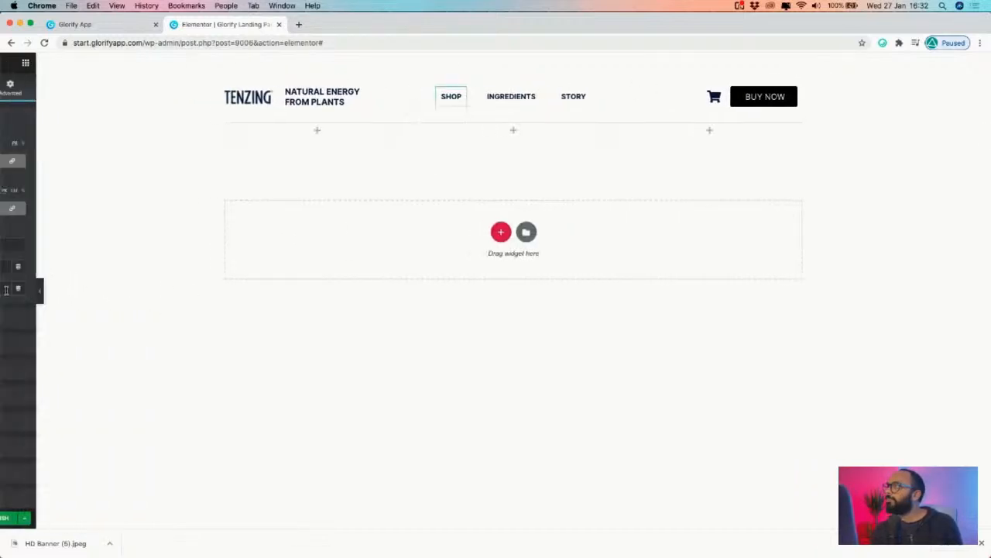
pyautogui.click(149, 292)
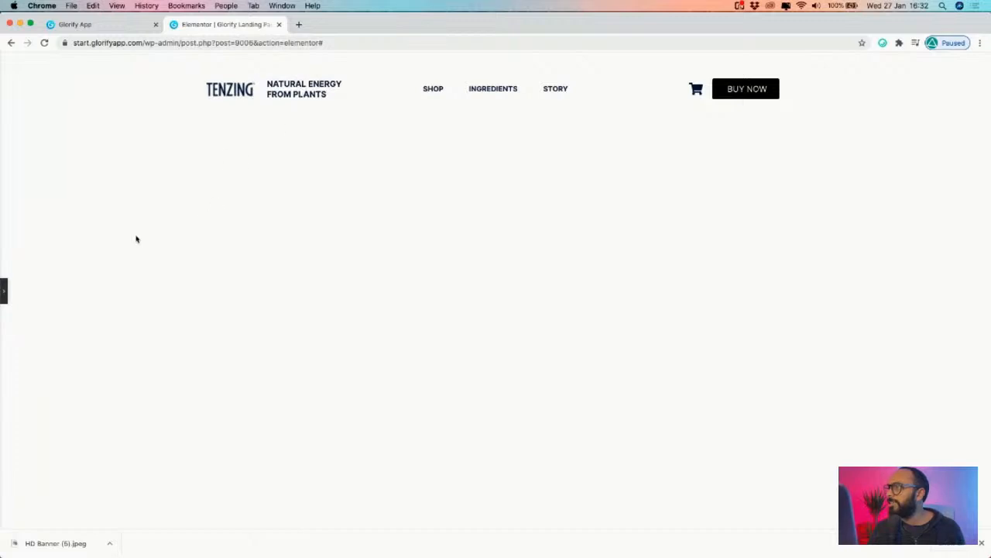
pyautogui.click(4, 291)
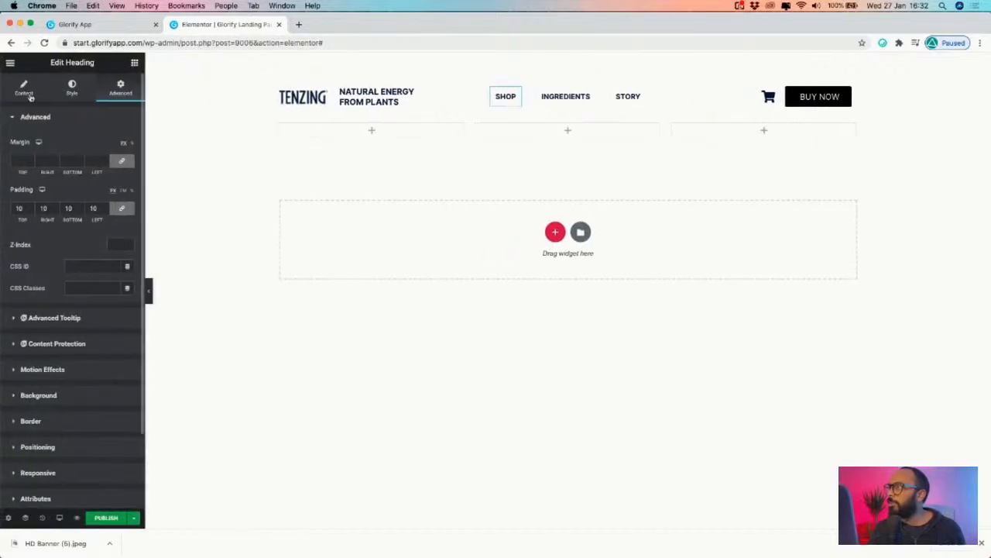
pyautogui.click(30, 96)
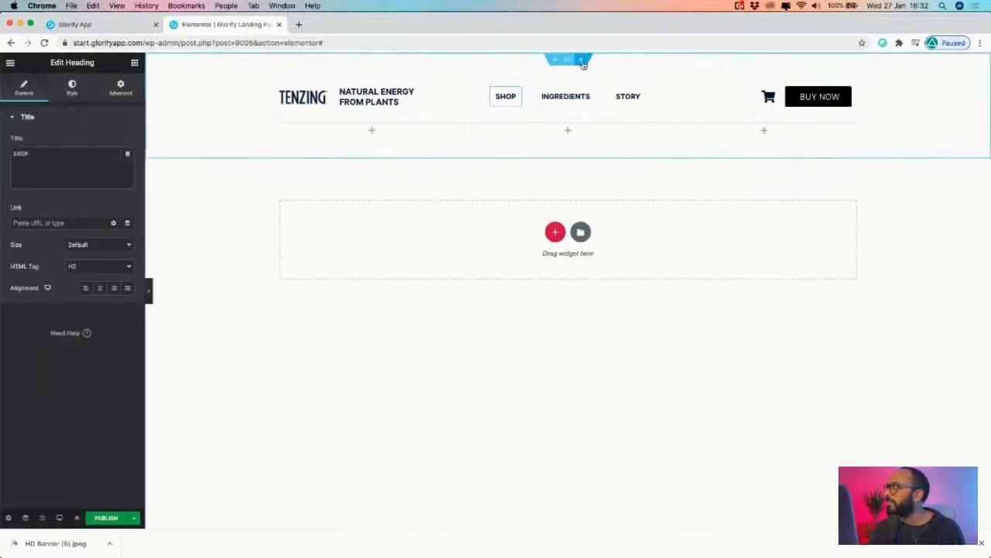
# - Widen the header section's boxed content width to 1511 and preview the header without the editing panel
pyautogui.click(570, 60)
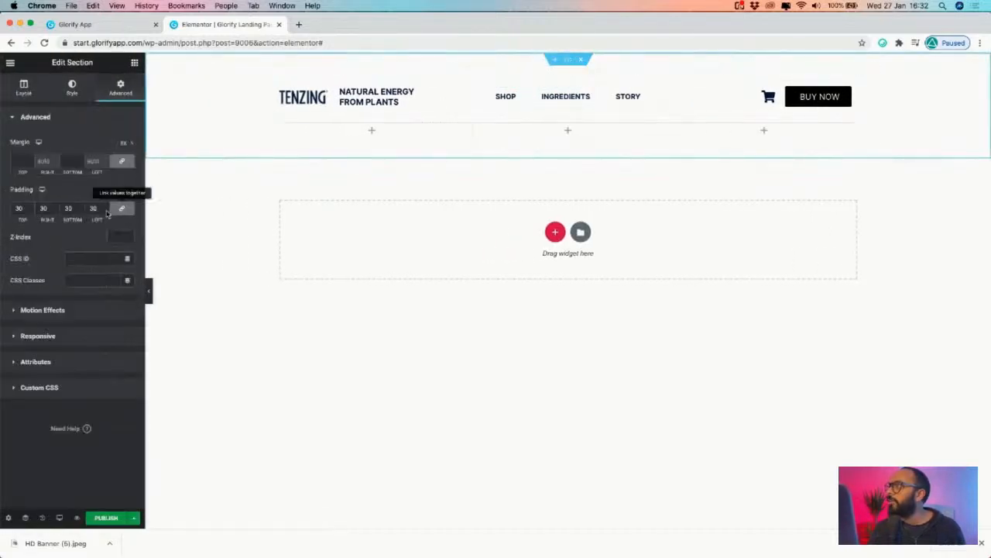
pyautogui.click(23, 90)
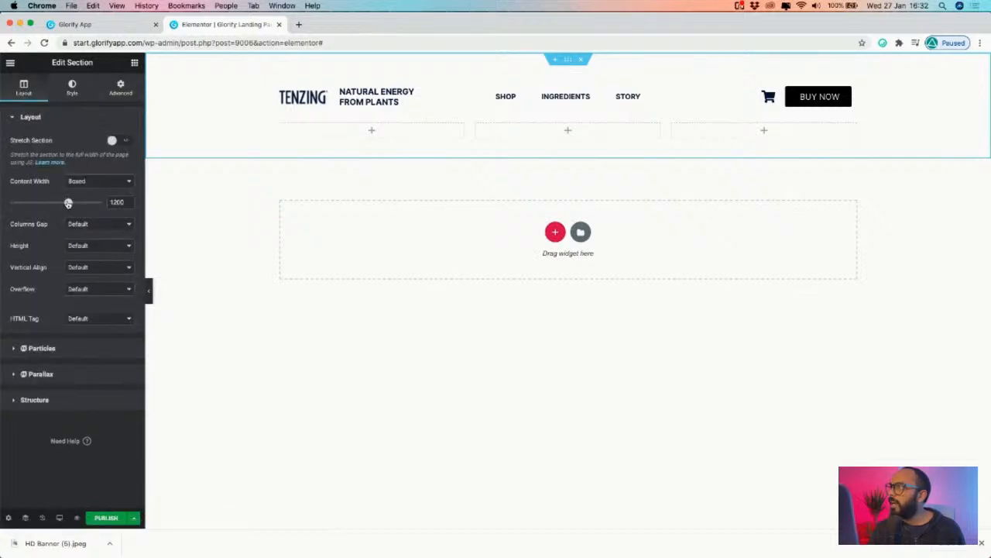
pyautogui.moveTo(68, 203); pyautogui.dragTo(99, 205)
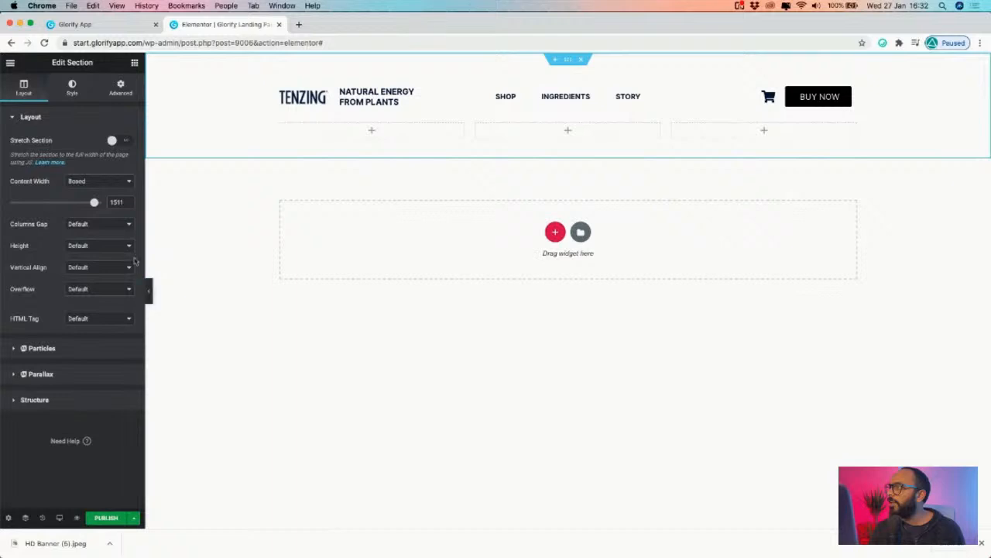
pyautogui.click(144, 287)
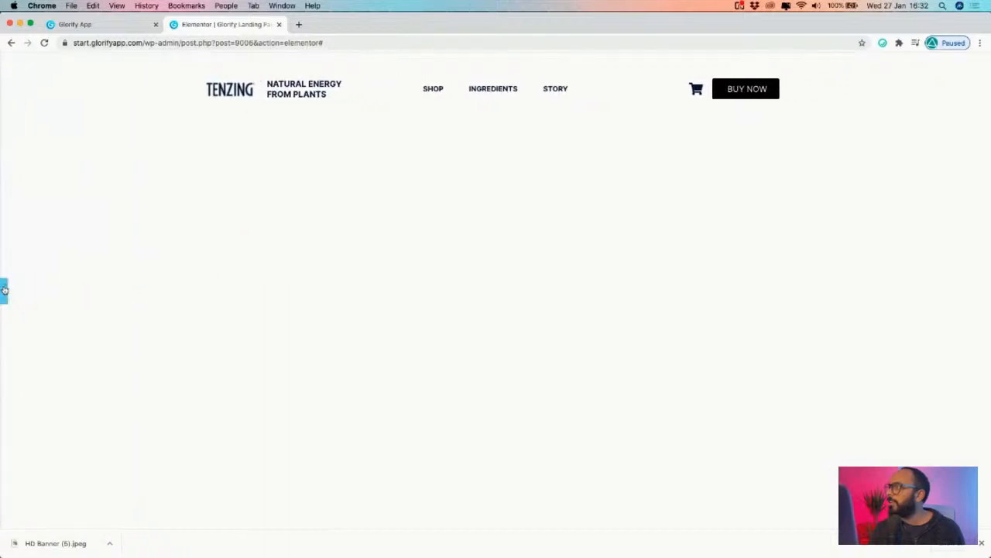
pyautogui.click(4, 291)
# - Switch the header section's content width to Full Width, preview the page, and check the section's padding settings
pyautogui.click(99, 181)
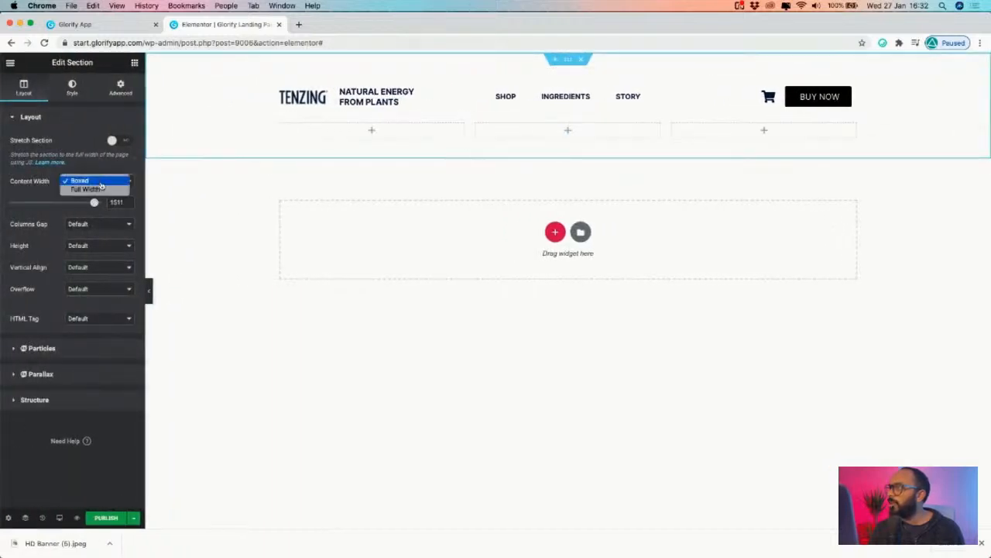
pyautogui.click(85, 189)
pyautogui.click(147, 295)
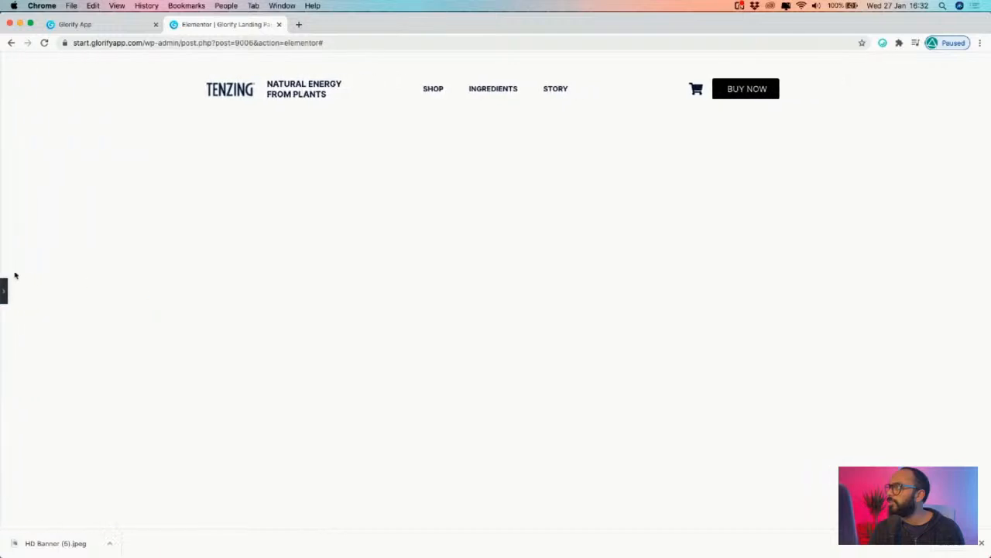
pyautogui.click(3, 289)
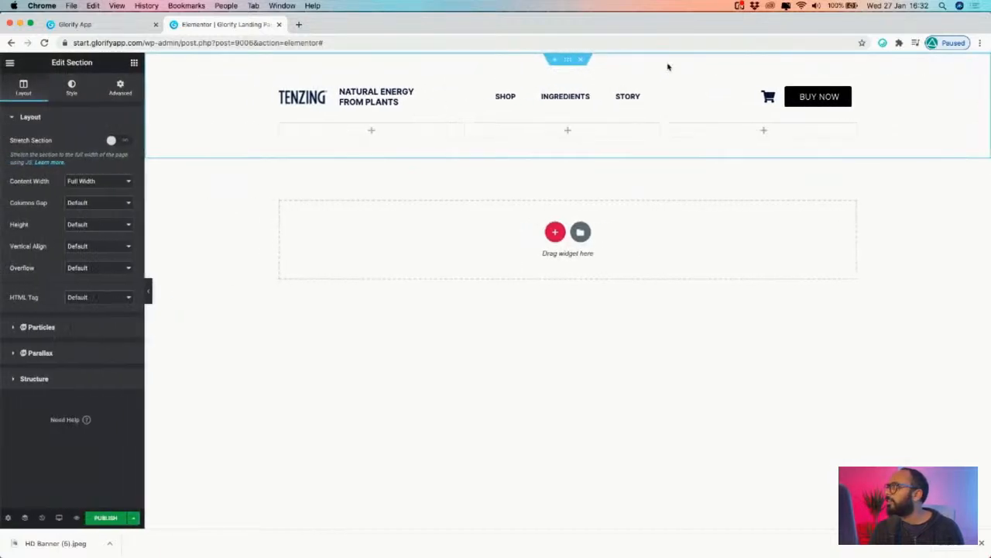
pyautogui.click(121, 88)
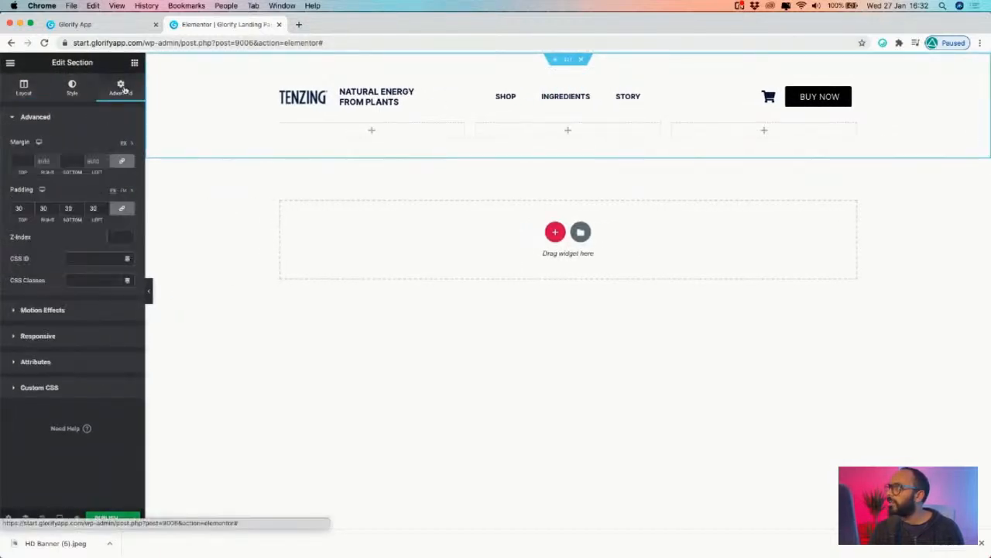
pyautogui.click(22, 91)
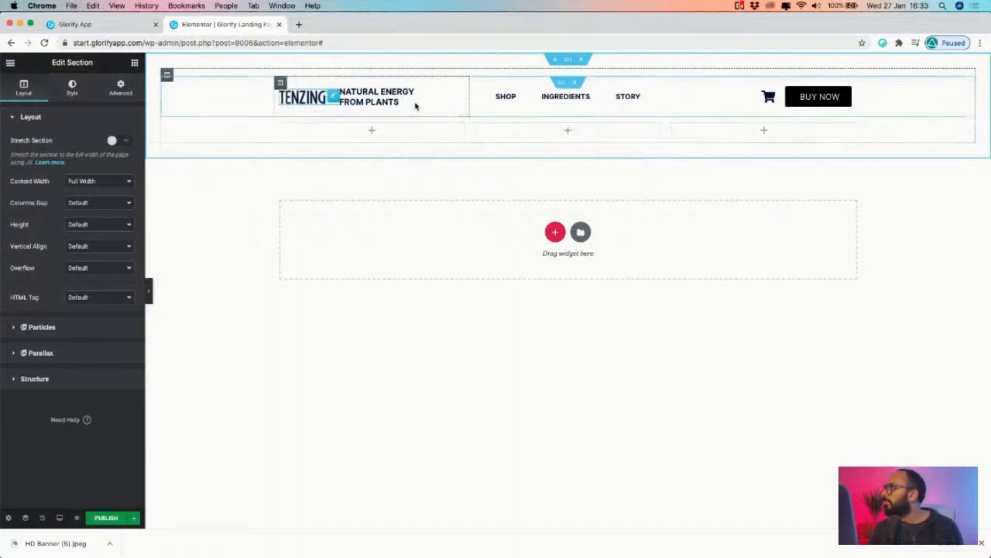
# - Set the header inner section's padding to 0 on all sides and its top and bottom margins to 0
pyautogui.click(559, 86)
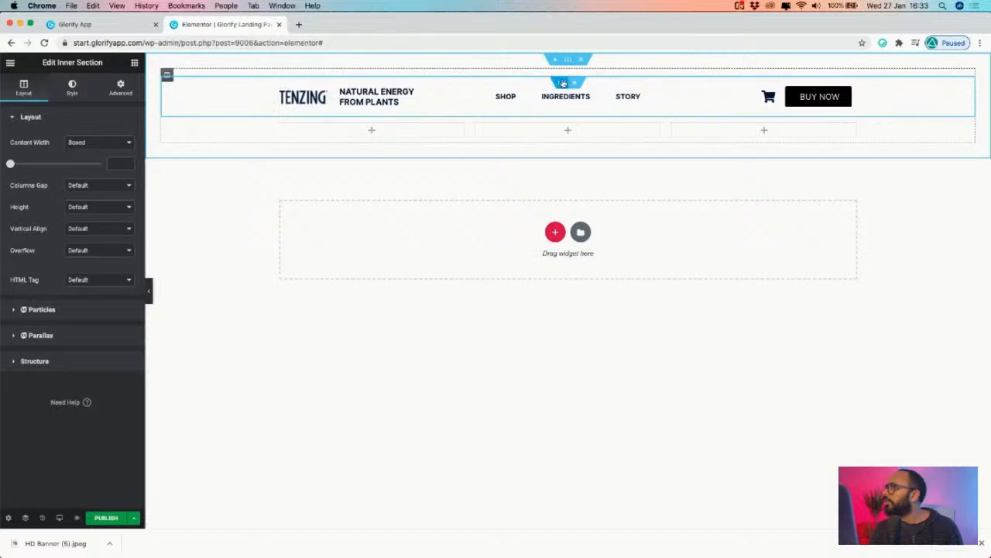
pyautogui.click(120, 86)
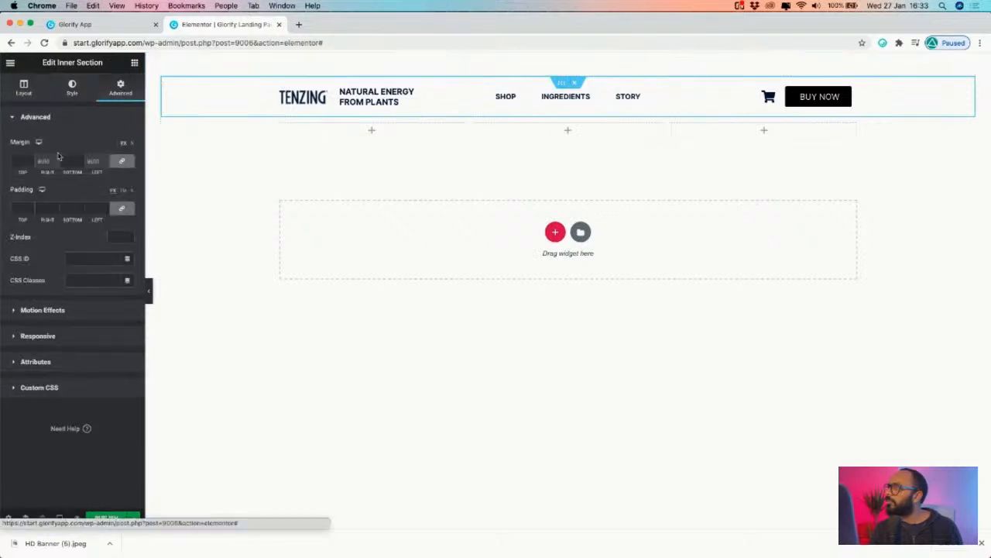
pyautogui.click(31, 211)
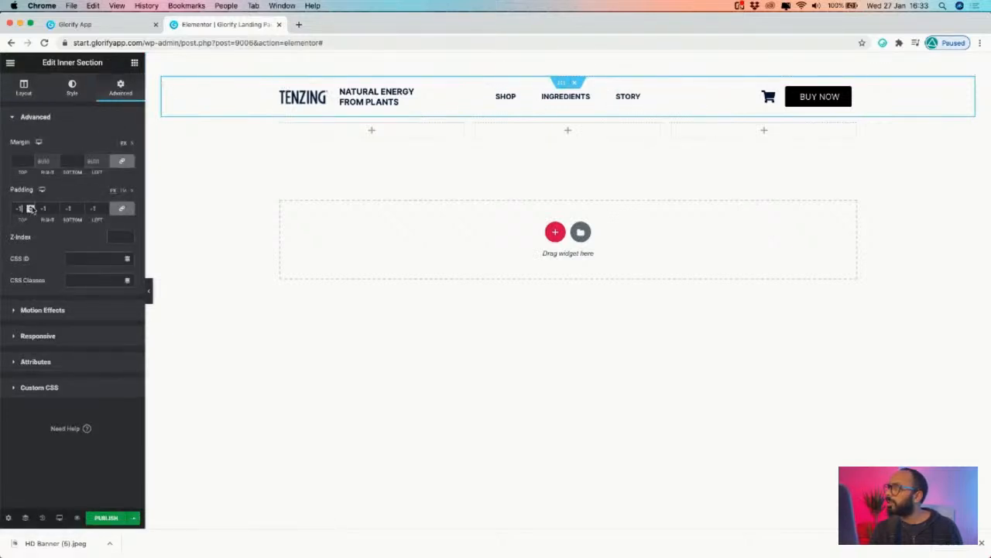
pyautogui.click(31, 163)
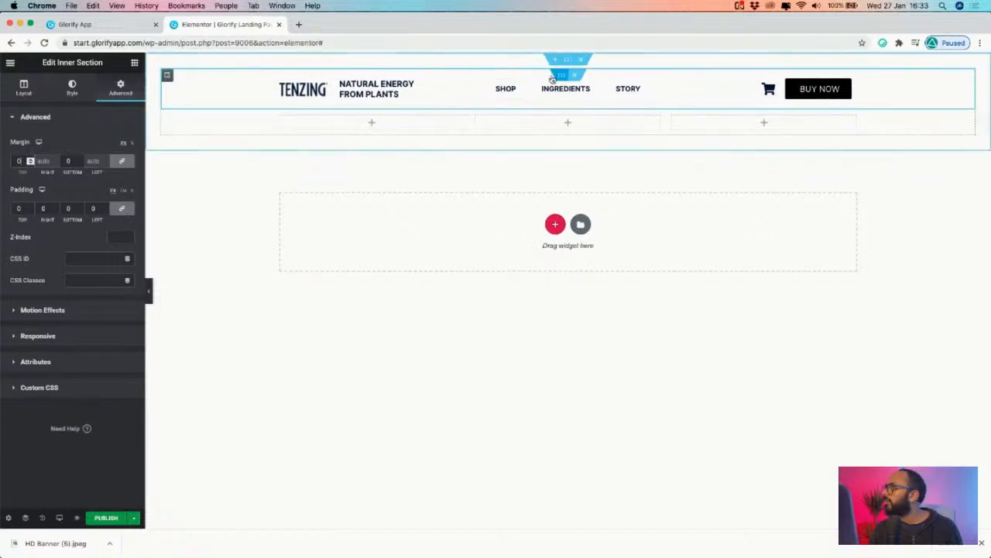
# - Set the margin and padding of the outer column holding the header to 0 on all sides
pyautogui.click(167, 76)
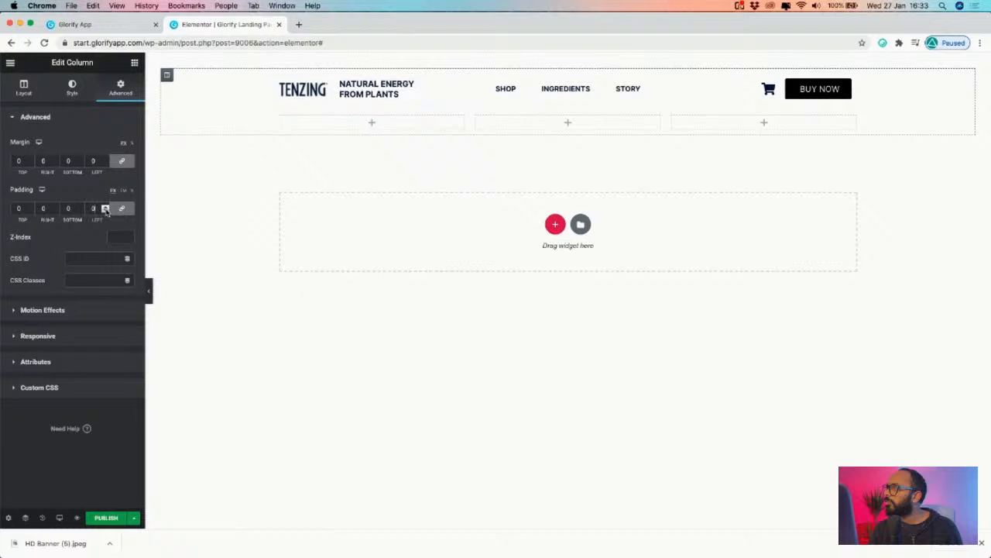
pyautogui.click(105, 211)
pyautogui.click(106, 206)
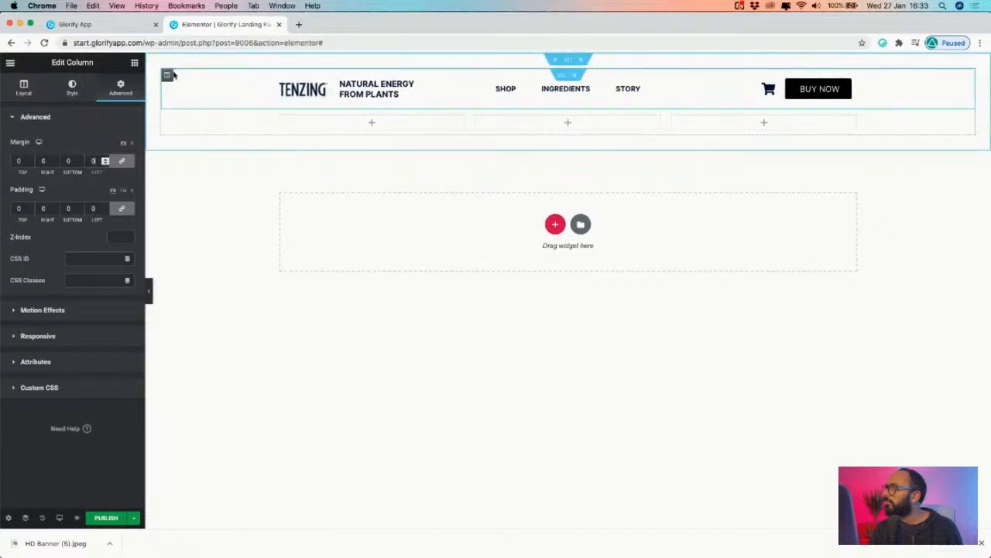
# - Set the width of the header's outer column to 100%
pyautogui.click(24, 87)
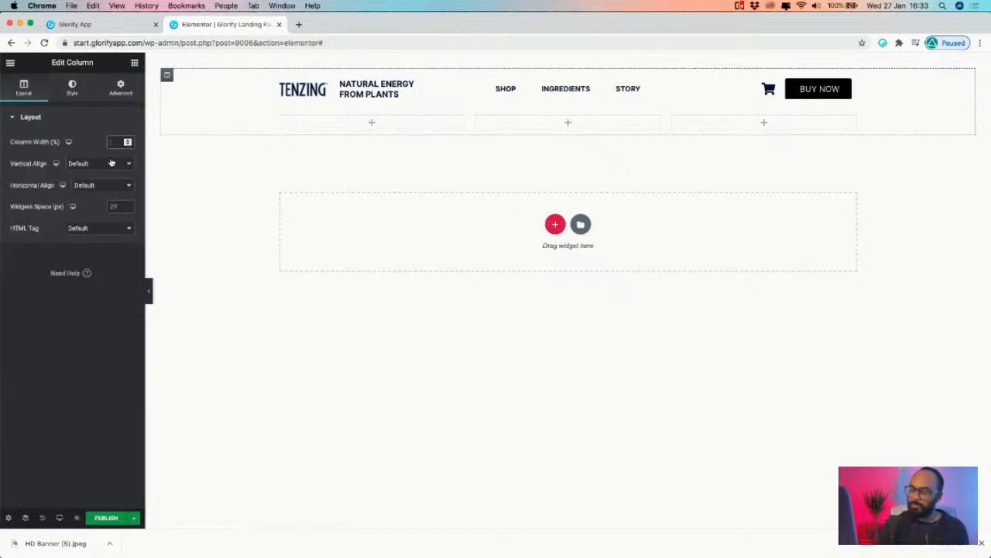
pyautogui.write('1000')
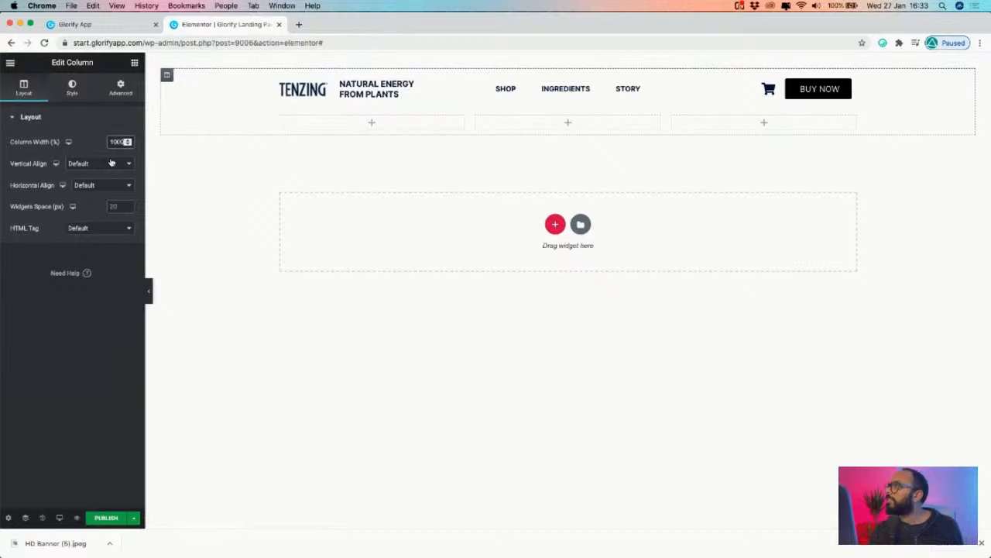
pyautogui.press('BackSpace')
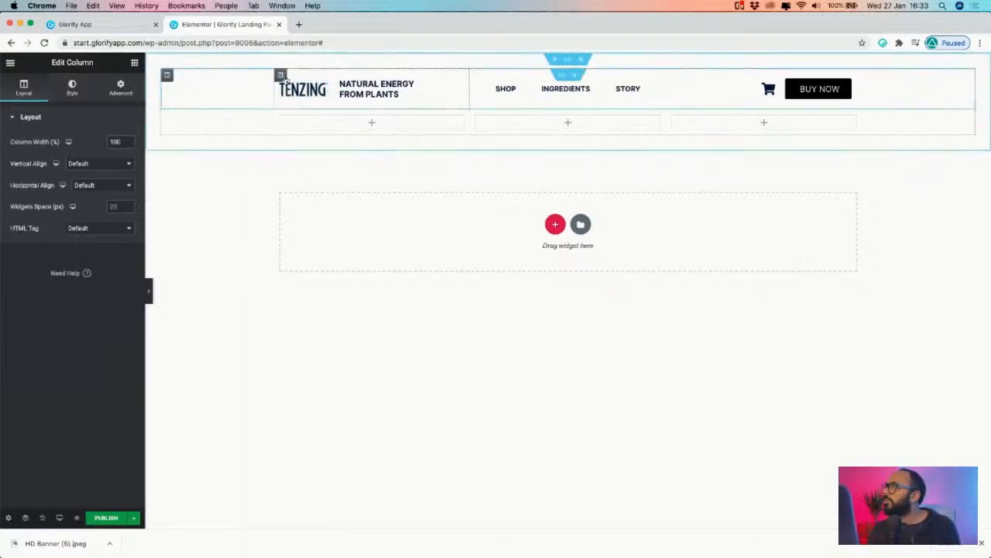
# - Switch the outer header section's content width back to Boxed and set it to 1200
pyautogui.click(558, 76)
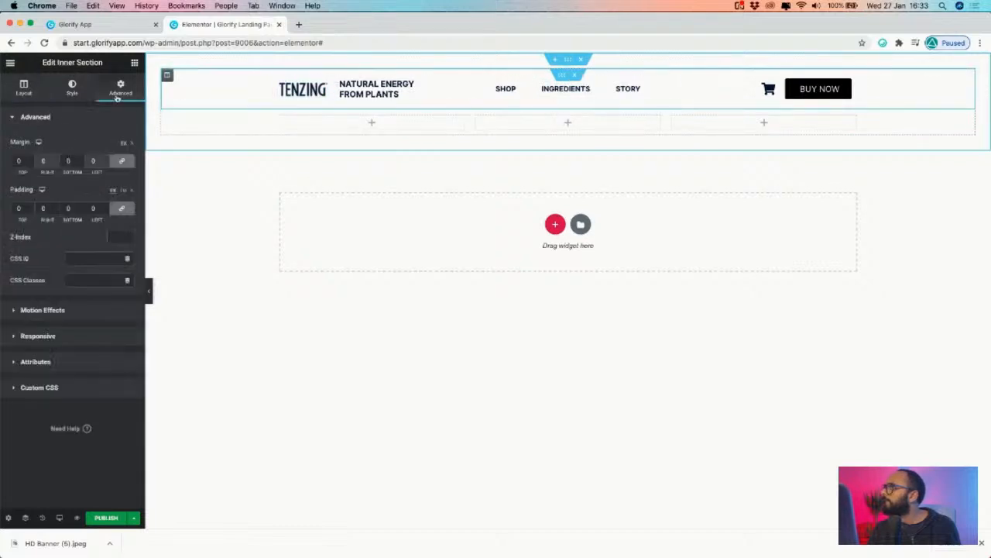
pyautogui.click(568, 61)
pyautogui.click(97, 181)
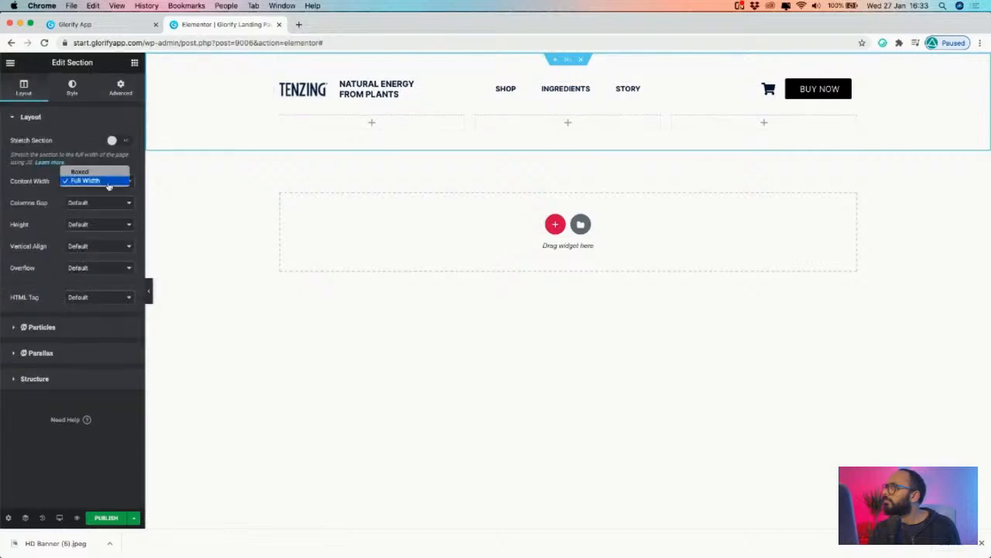
pyautogui.click(85, 171)
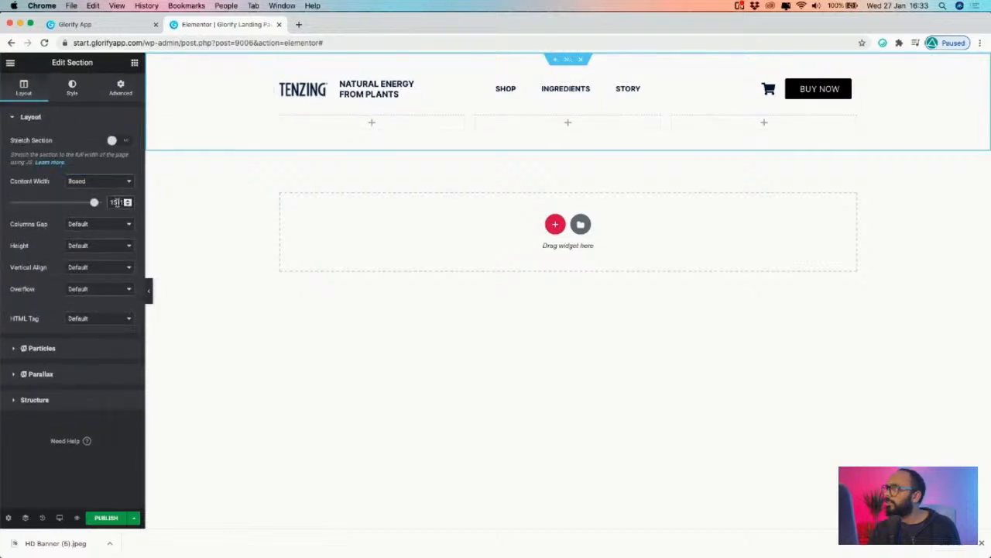
pyautogui.doubleClick(118, 202)
pyautogui.write('1200')
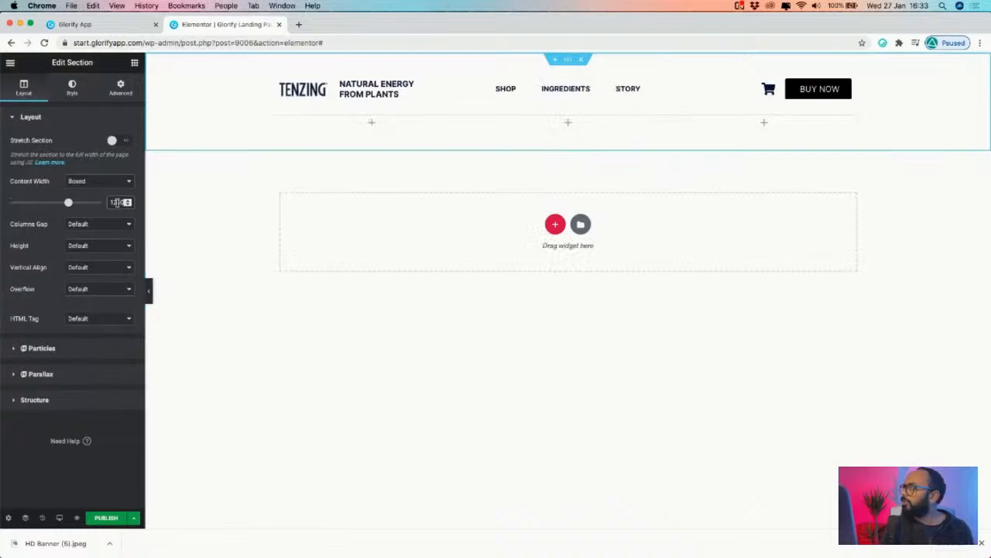
pyautogui.moveTo(68, 204); pyautogui.dragTo(91, 204)
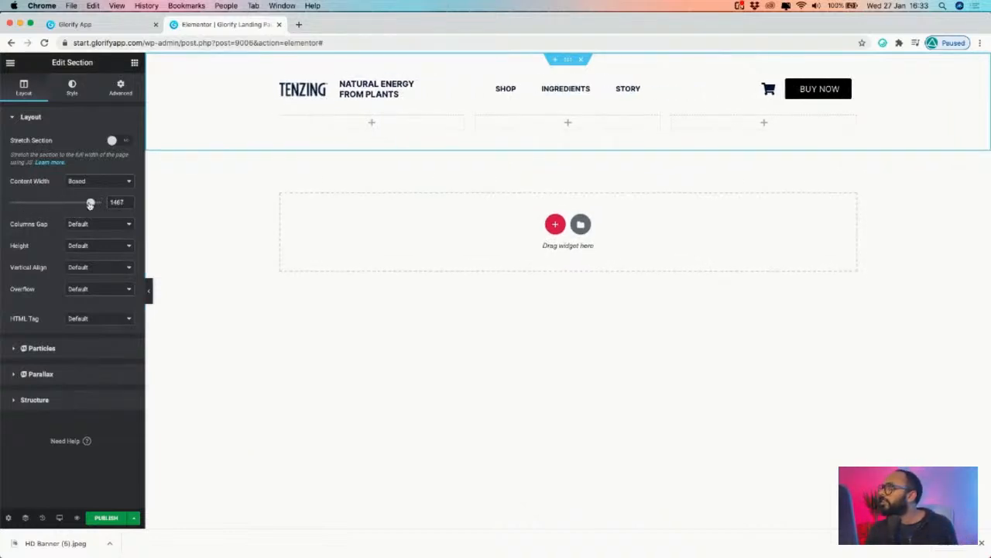
pyautogui.doubleClick(118, 203)
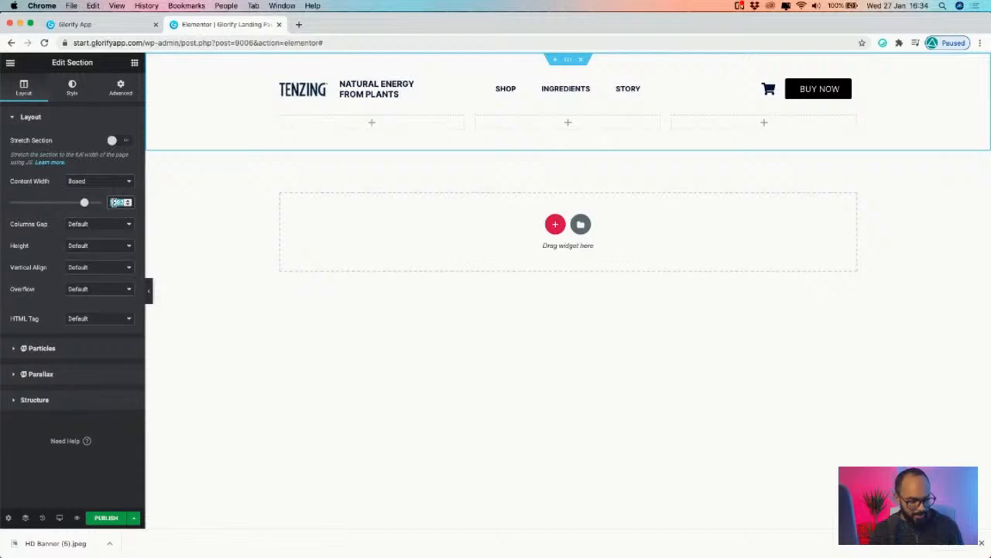
pyautogui.write('1200')
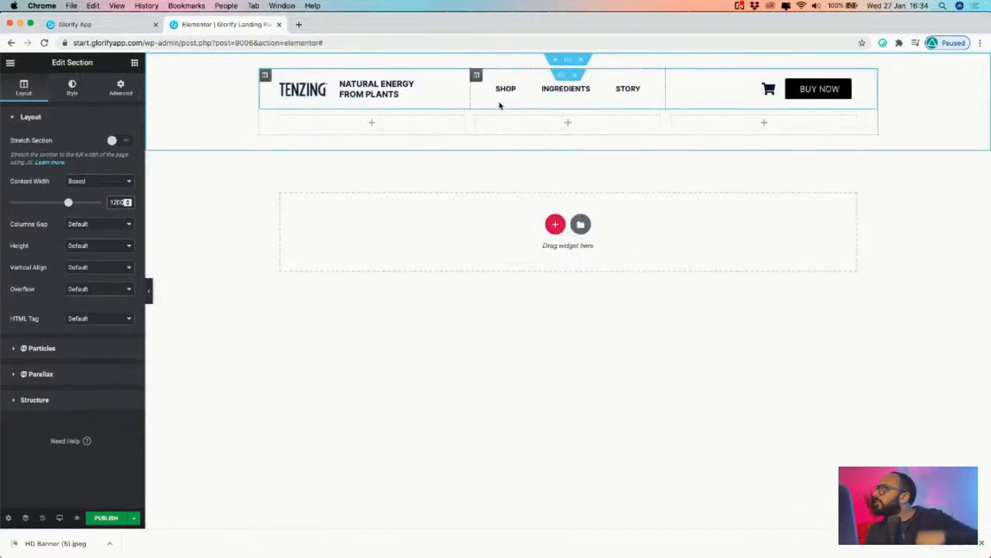
# - Check the header against the Glorify mockup and look through the outer section's style, advanced and background overlay settings
pyautogui.click(109, 25)
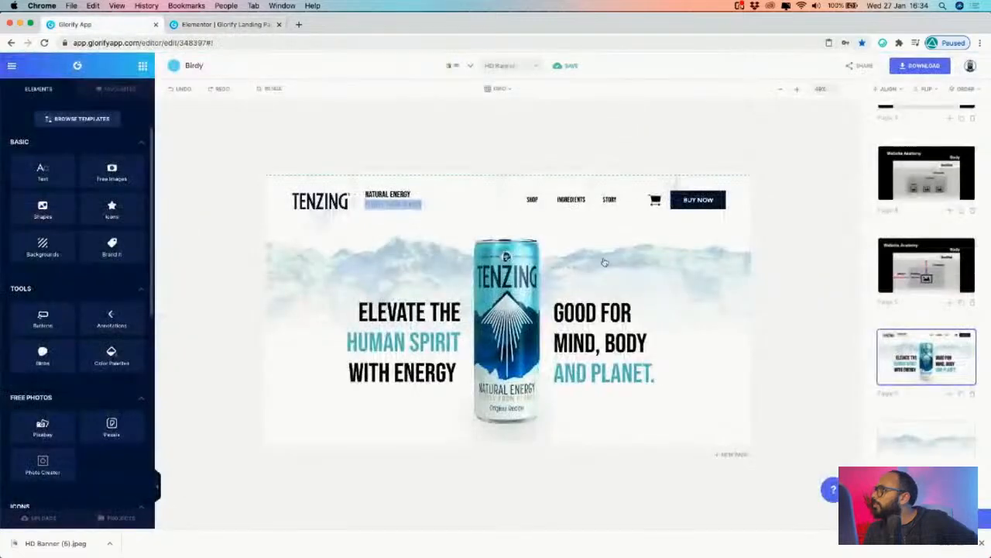
pyautogui.click(222, 24)
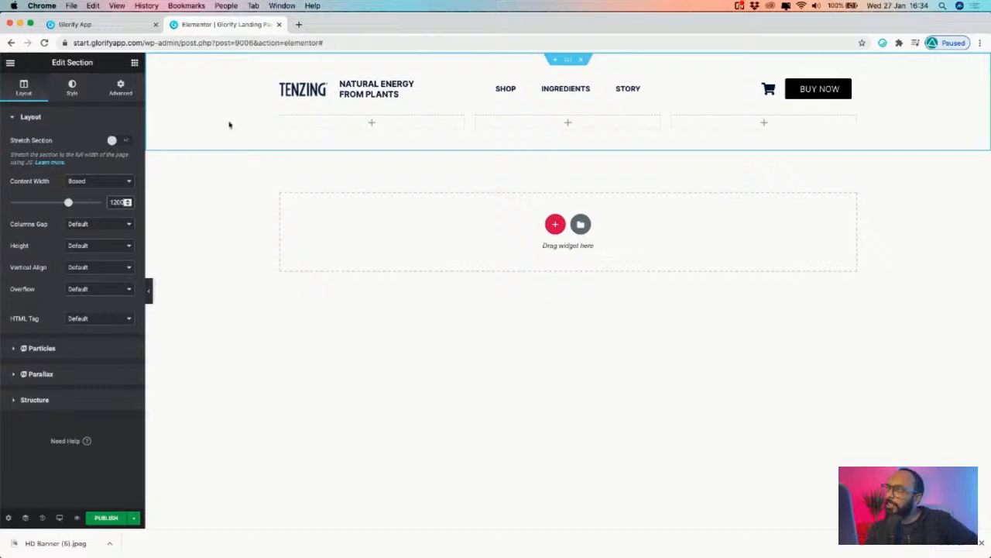
pyautogui.click(71, 88)
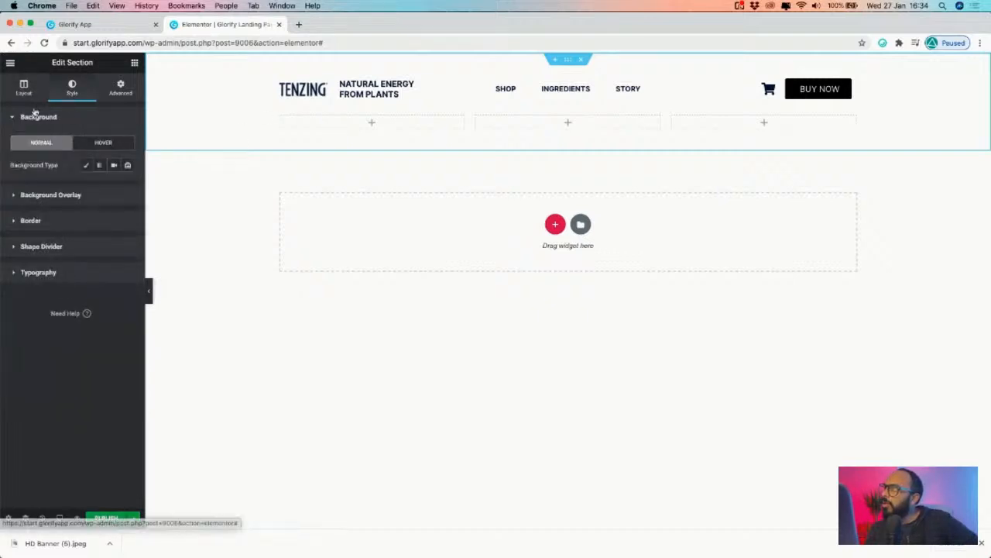
pyautogui.click(27, 91)
pyautogui.click(85, 94)
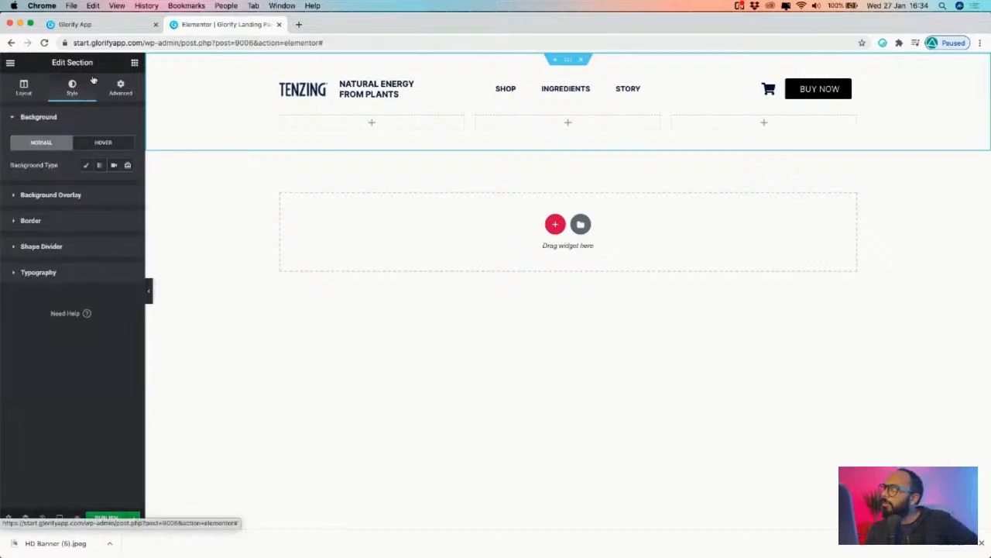
pyautogui.click(124, 82)
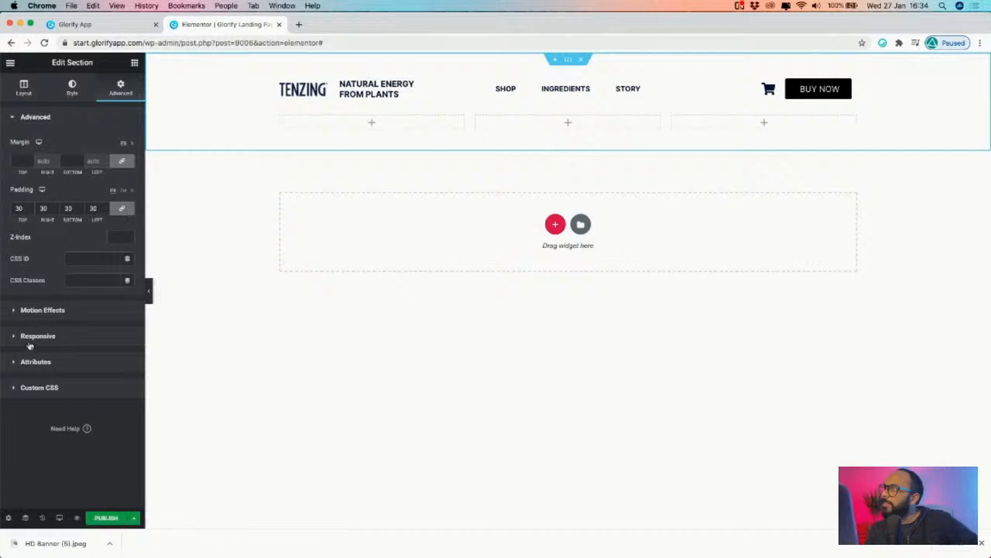
pyautogui.click(76, 95)
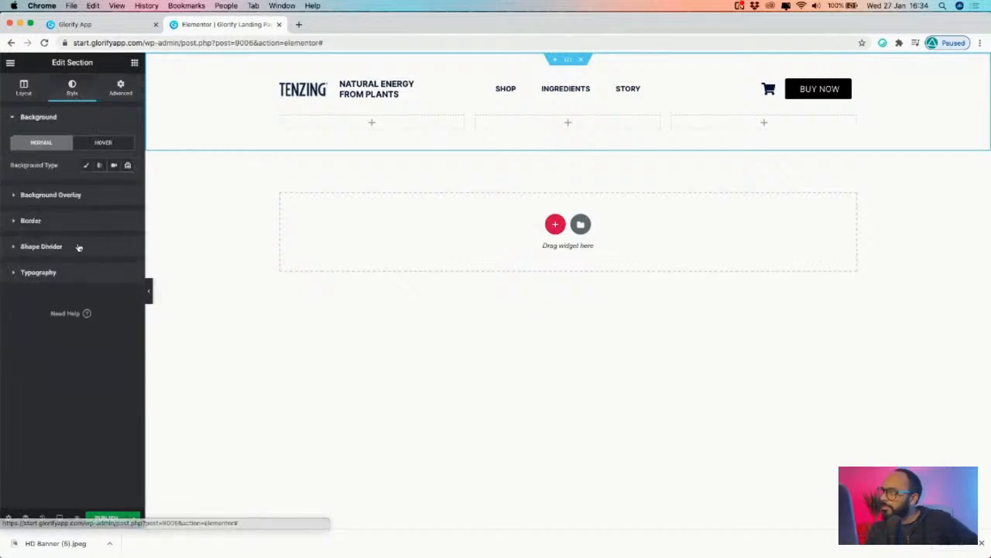
pyautogui.click(58, 195)
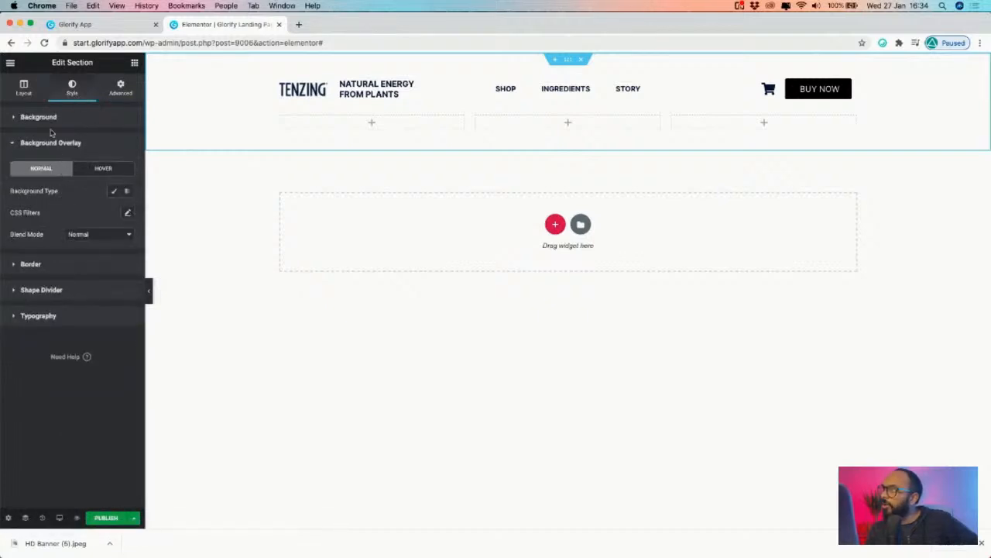
pyautogui.click(65, 130)
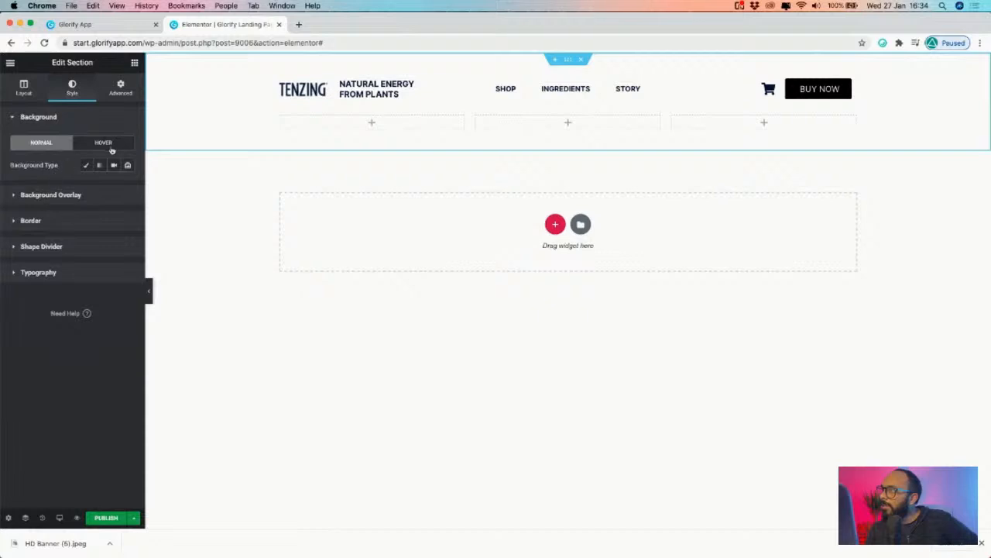
pyautogui.click(128, 165)
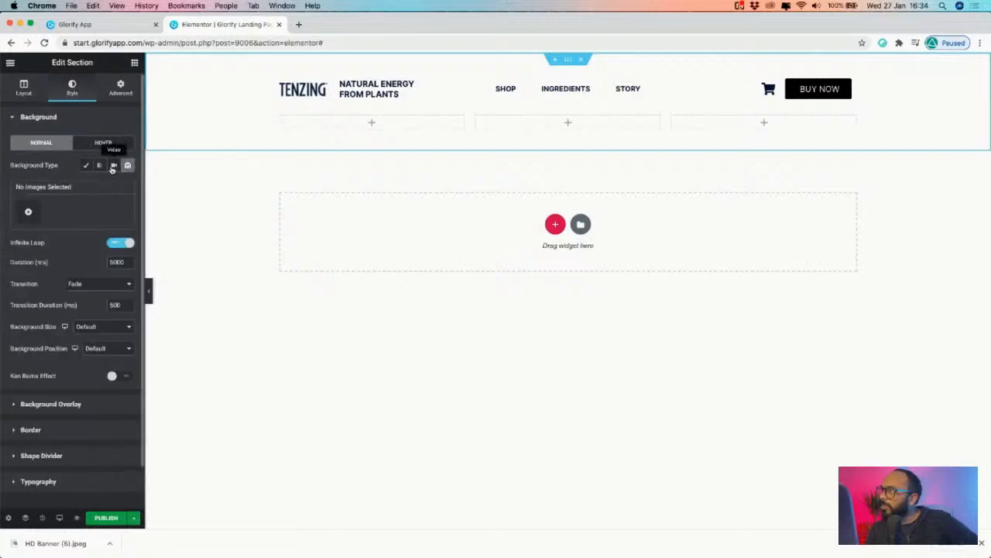
pyautogui.click(100, 165)
pyautogui.click(114, 165)
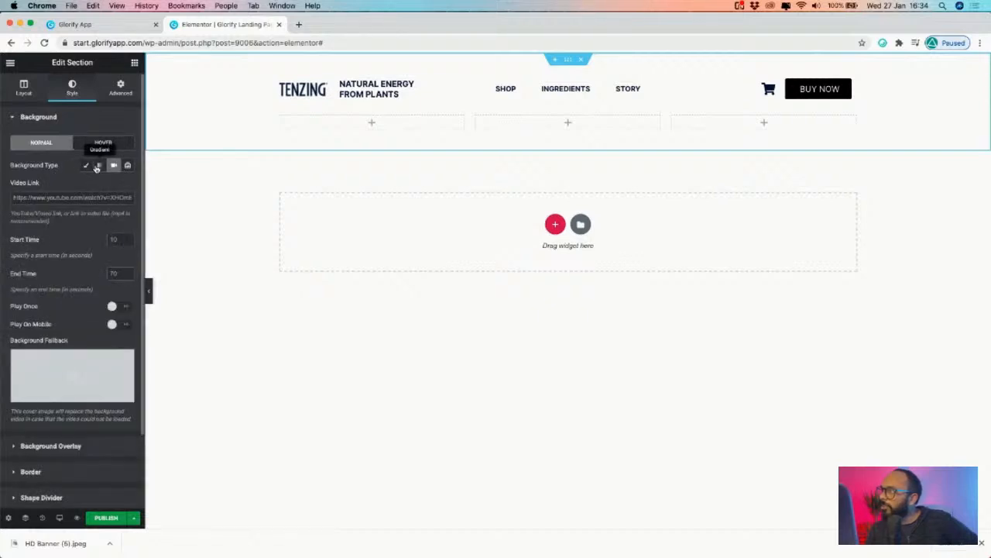
pyautogui.click(128, 165)
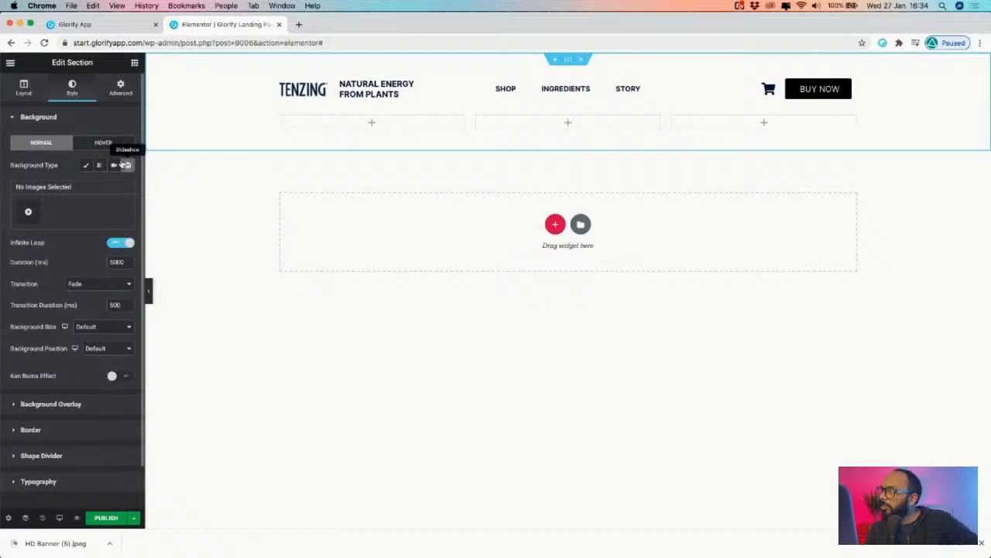
pyautogui.click(104, 145)
pyautogui.click(47, 144)
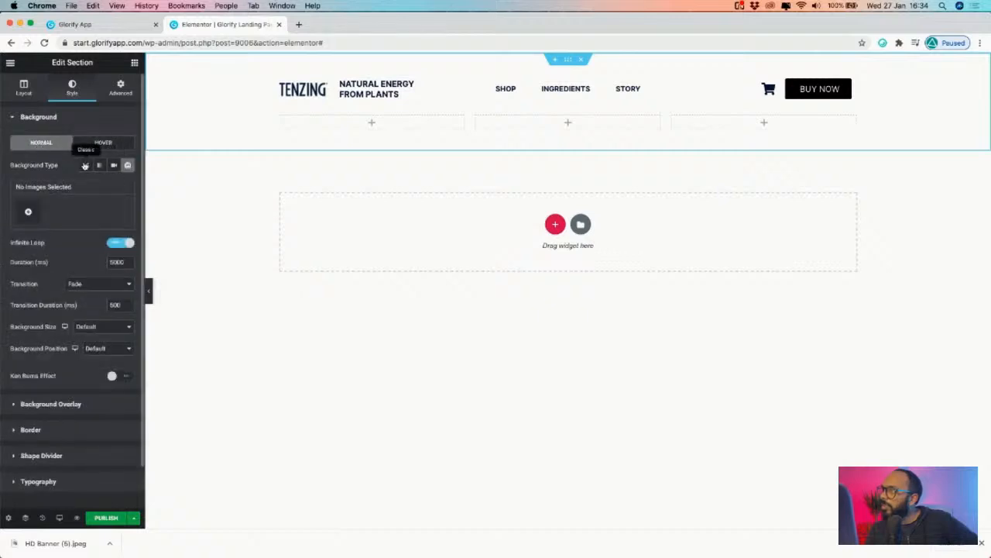
# - Give the outer section a classic background using the mountain banner image HD Banner (5), uploaded from the computer
pyautogui.click(87, 165)
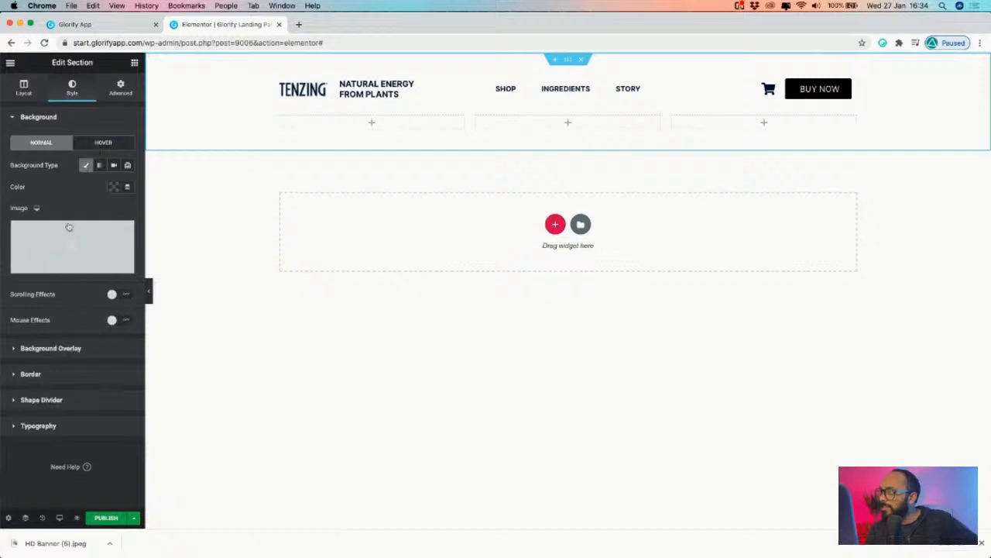
pyautogui.click(63, 267)
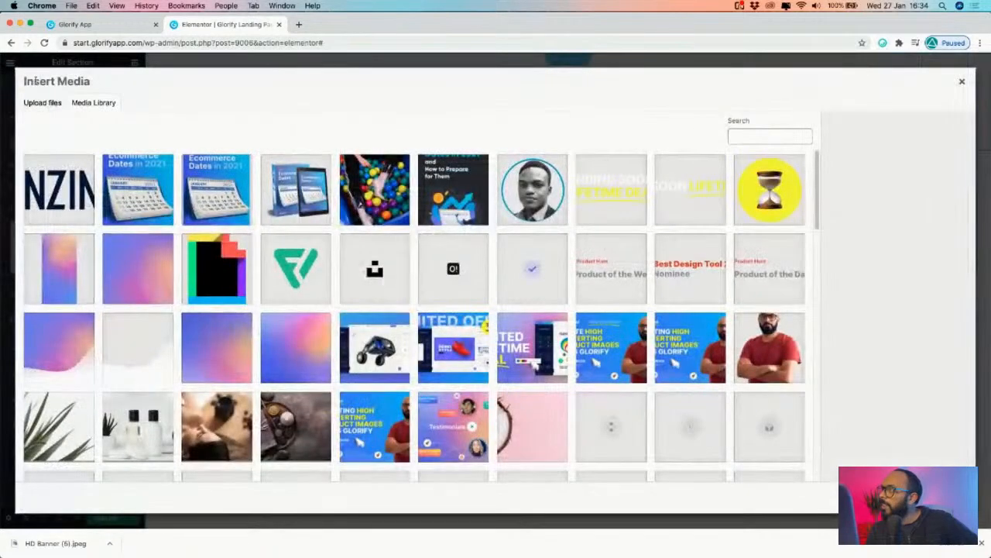
pyautogui.click(34, 102)
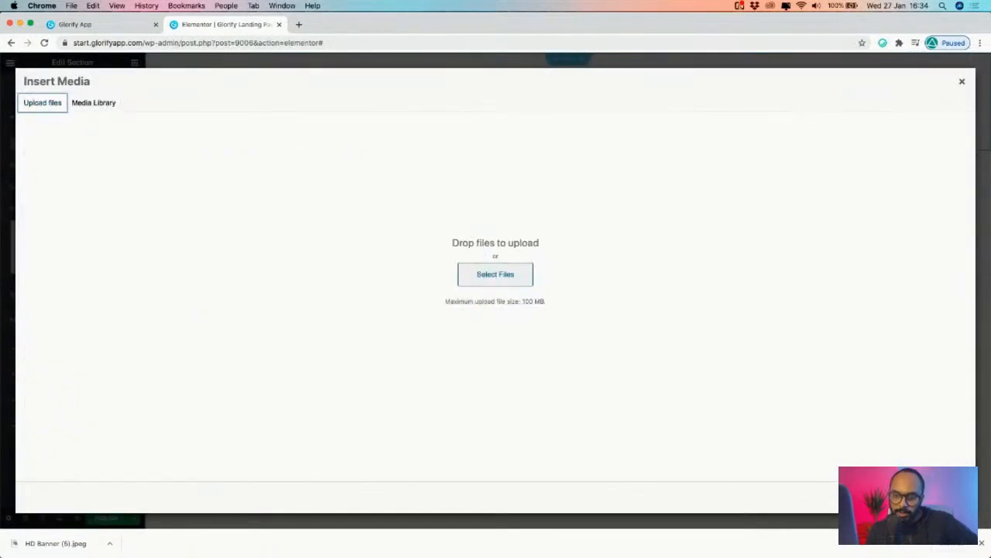
pyautogui.press('super+Tab')
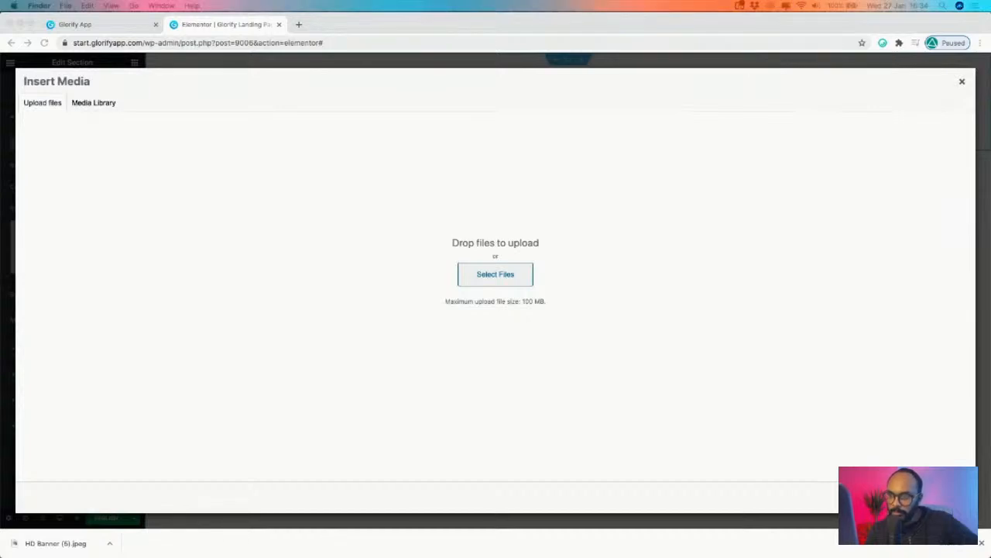
pyautogui.moveTo(0, 232); pyautogui.dragTo(403, 230)
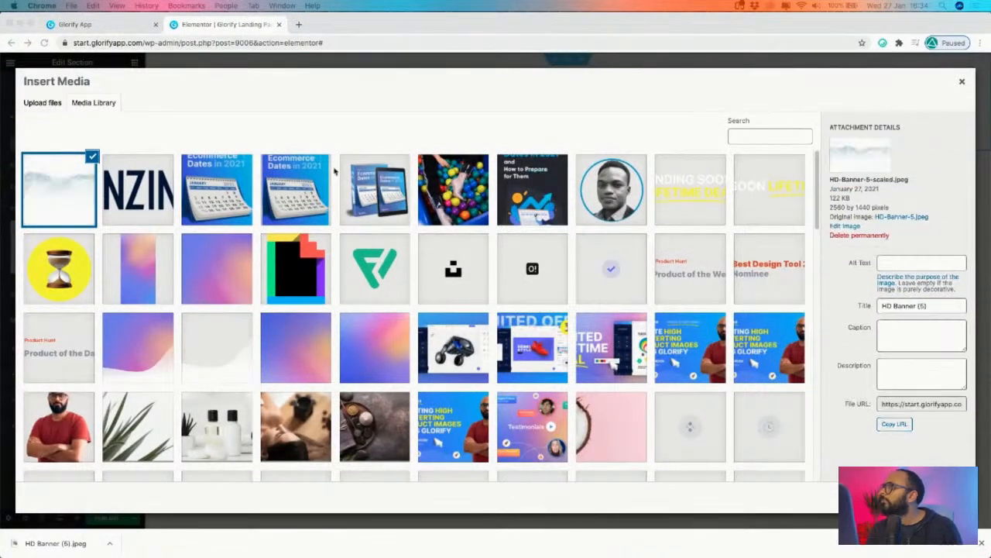
pyautogui.click(942, 497)
pyautogui.click(942, 497)
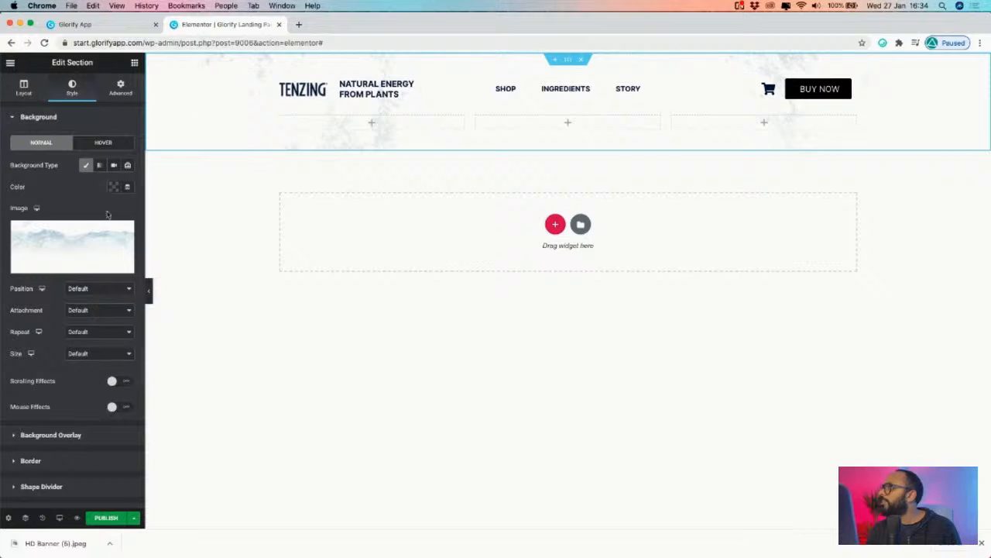
# - Set the section's background image position to Top Center and its attachment to Fixed
pyautogui.click(89, 290)
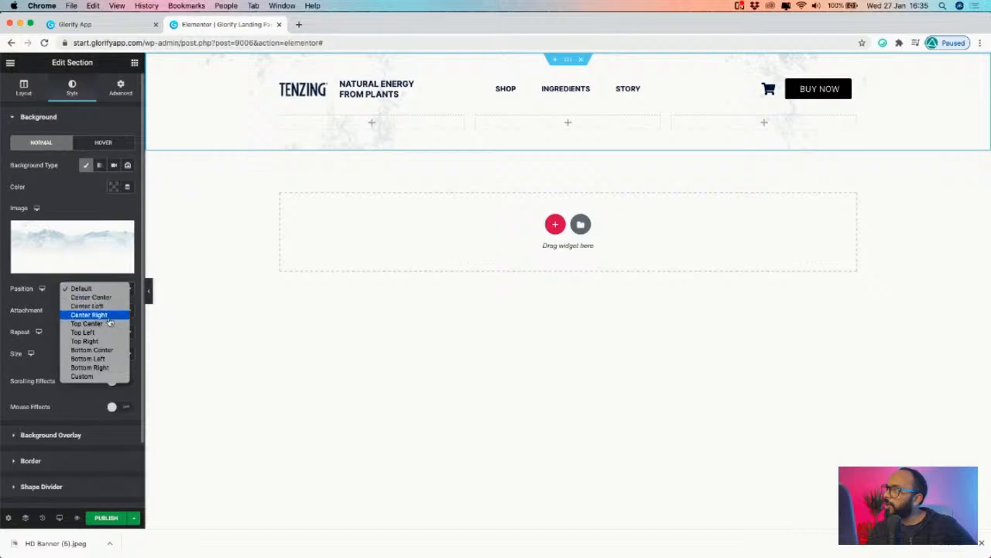
pyautogui.click(107, 322)
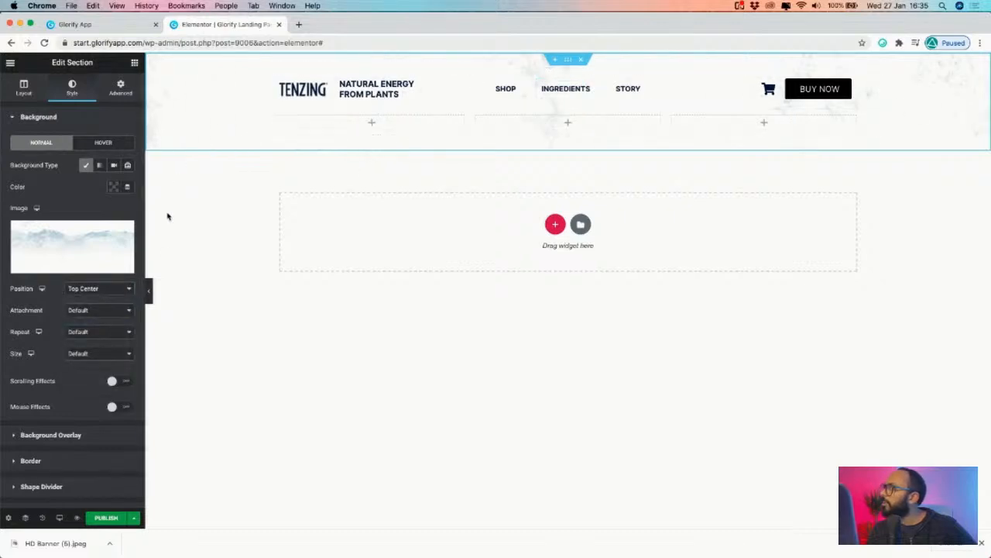
pyautogui.click(82, 311)
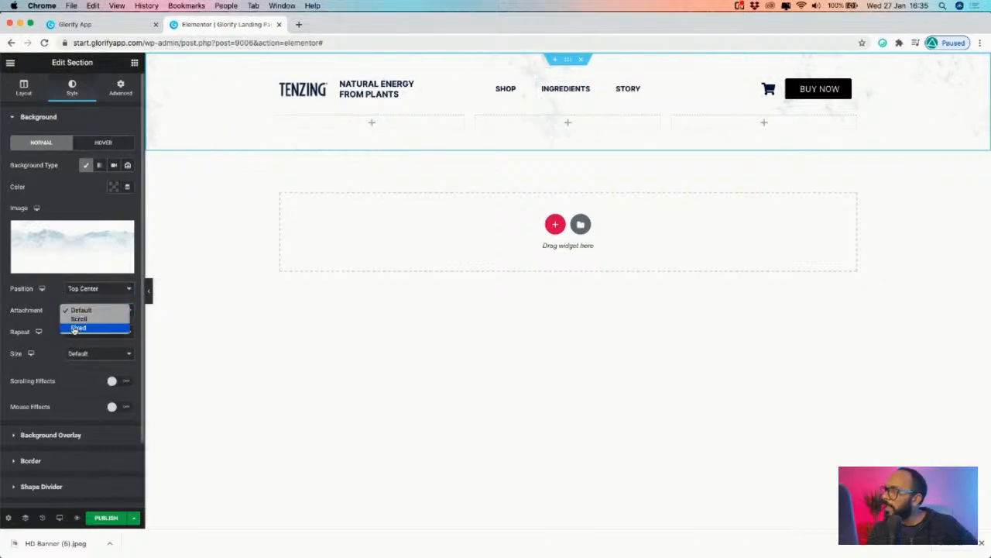
pyautogui.click(51, 325)
pyautogui.click(101, 316)
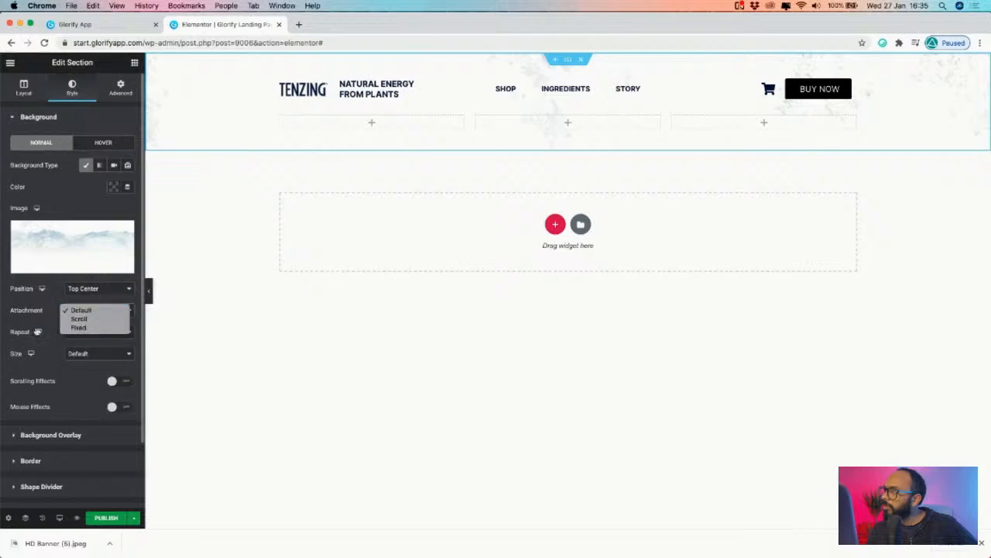
pyautogui.click(77, 330)
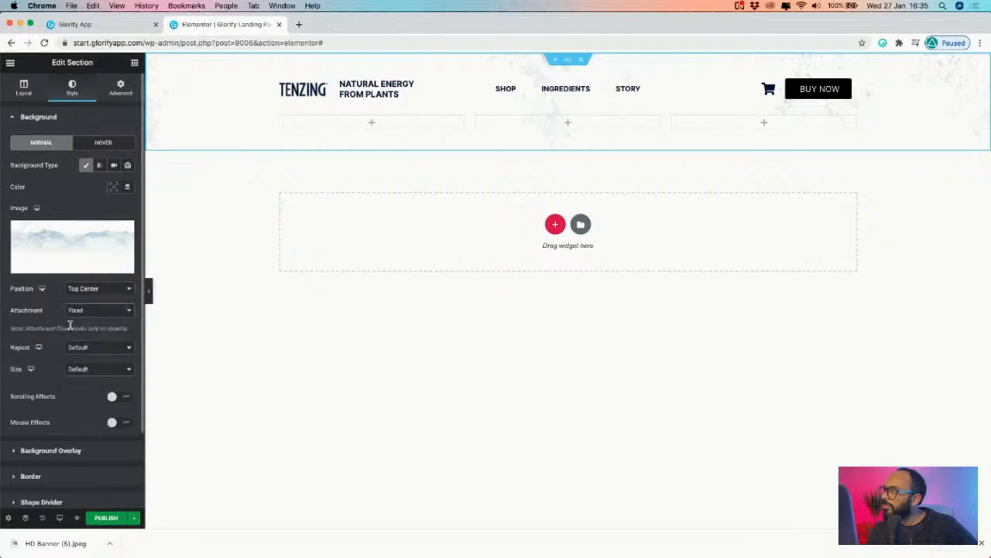
# - Set the section's background image to No-repeat with its size set to Cover
pyautogui.click(86, 350)
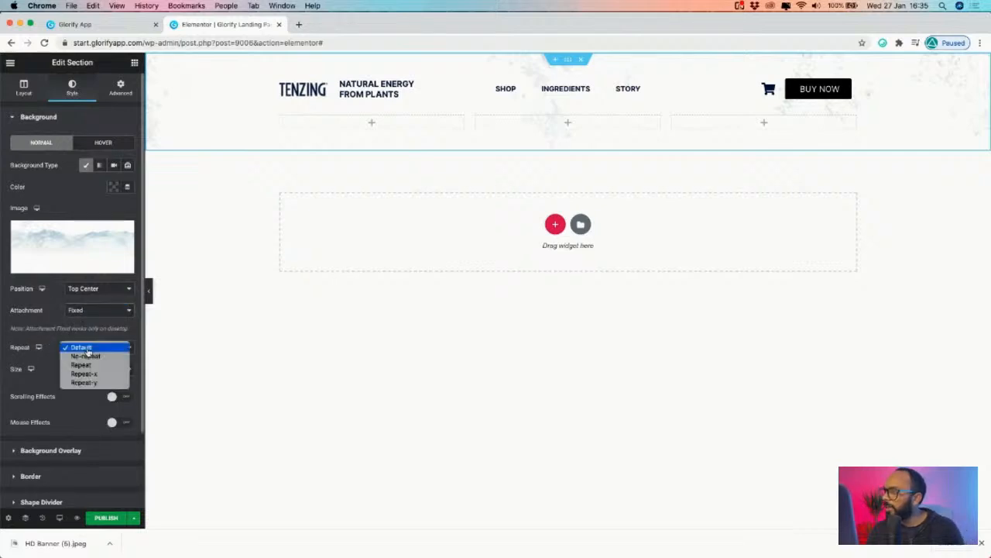
pyautogui.click(78, 357)
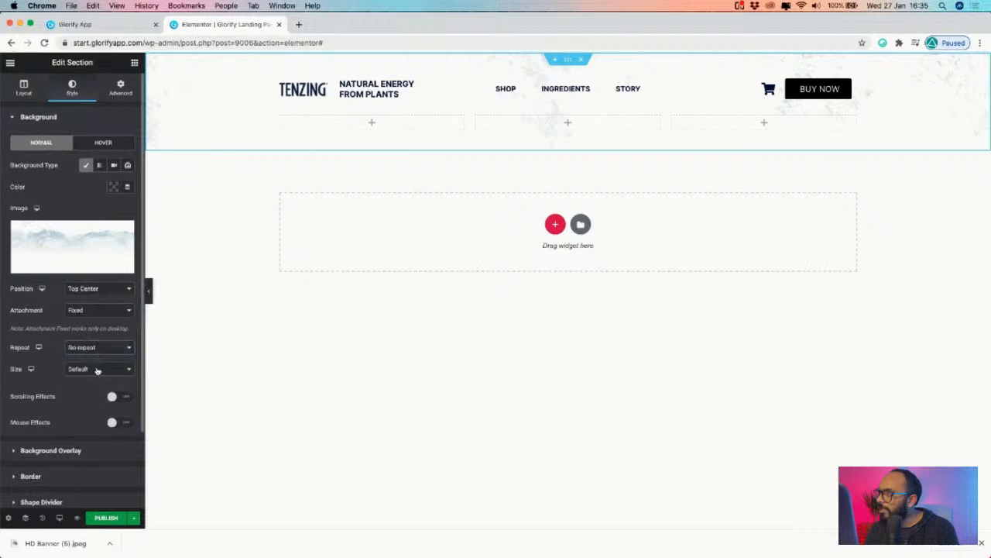
pyautogui.click(97, 369)
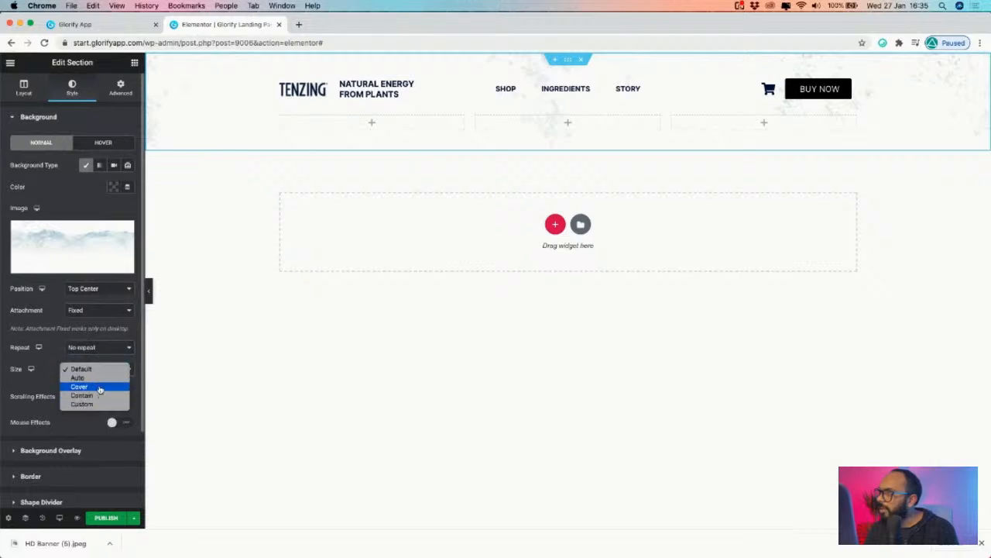
pyautogui.click(98, 387)
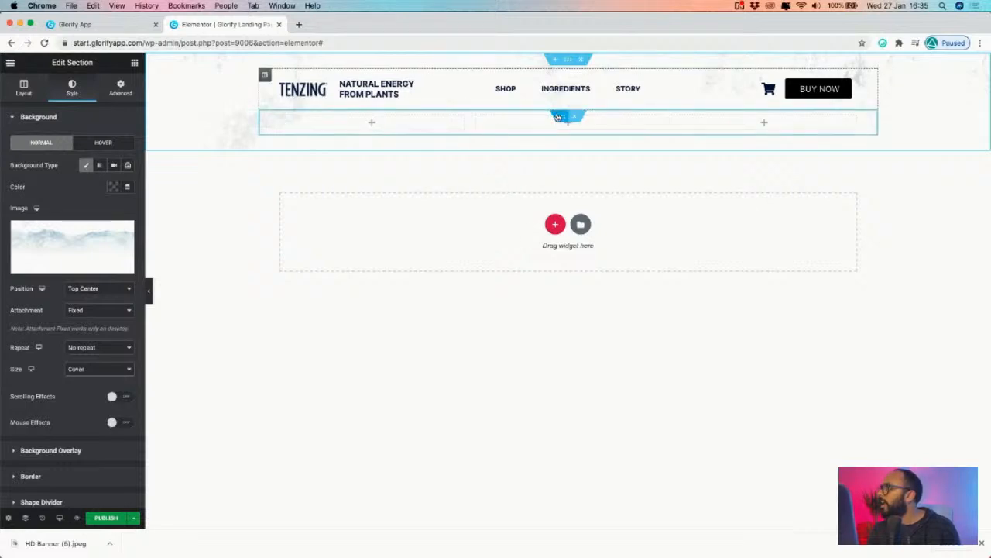
# - Check the can's placement in the Glorify mockup and add an Image widget to the middle column of the empty inner section
pyautogui.click(82, 24)
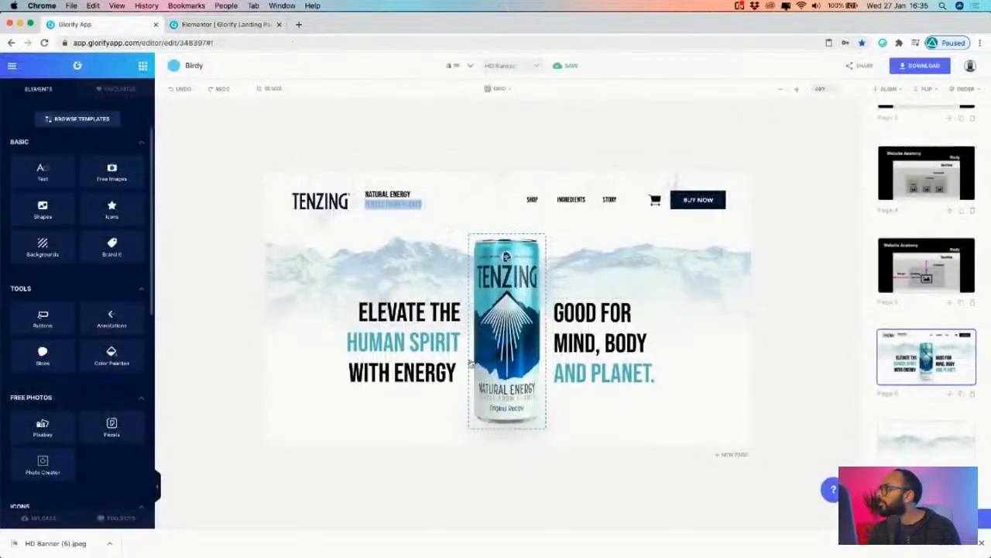
pyautogui.click(208, 25)
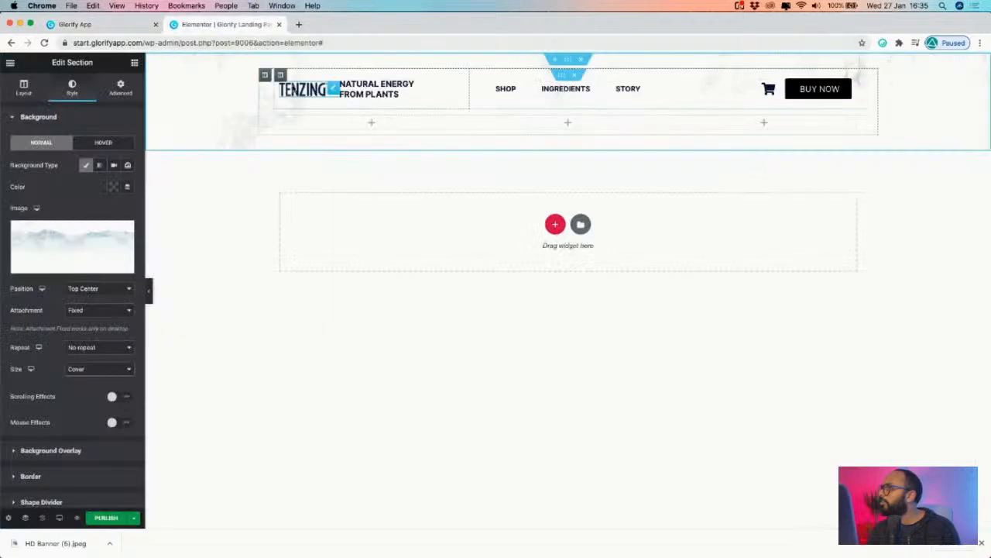
pyautogui.click(134, 63)
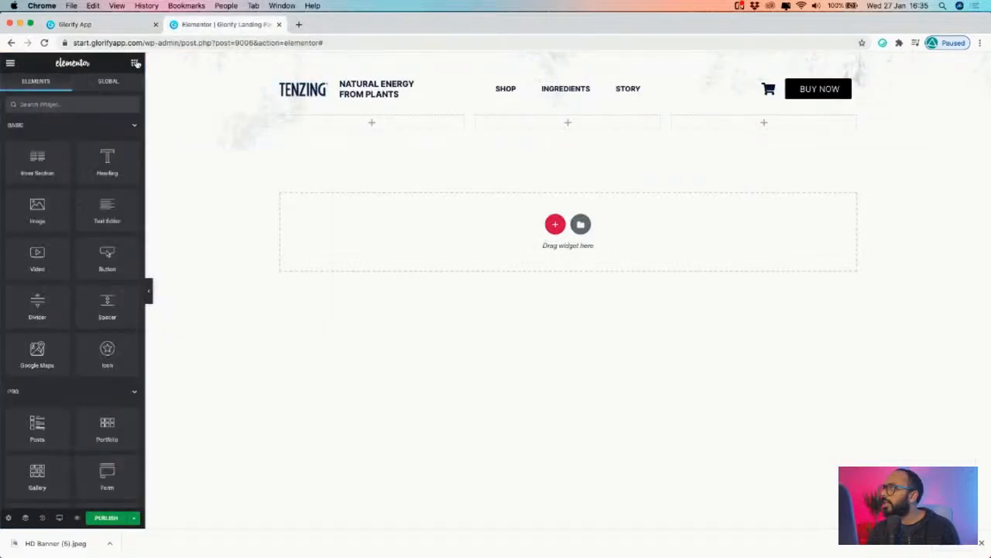
pyautogui.moveTo(37, 209); pyautogui.dragTo(542, 127)
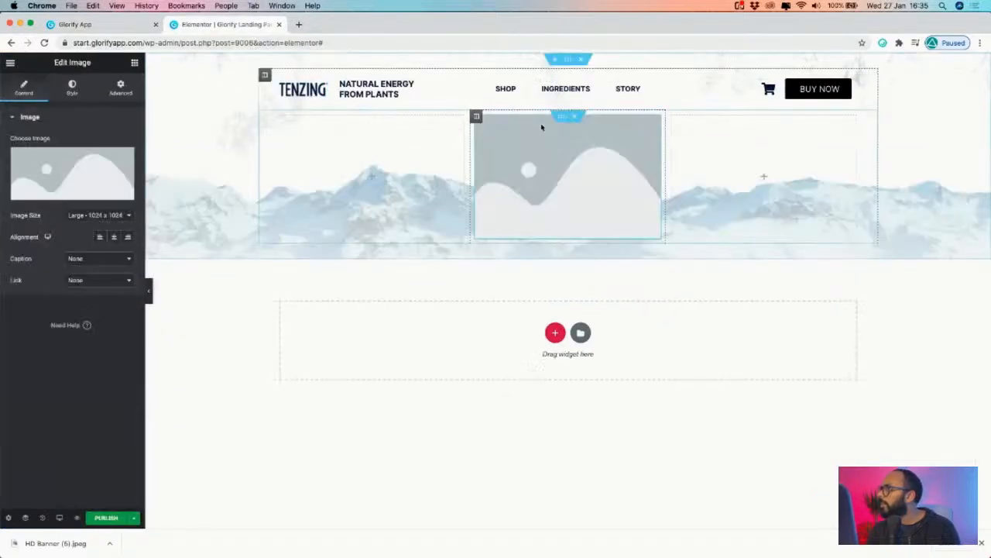
# - Upload the Tenzing can picture HD Banner.png and insert it into the middle column's Image widget
pyautogui.click(50, 195)
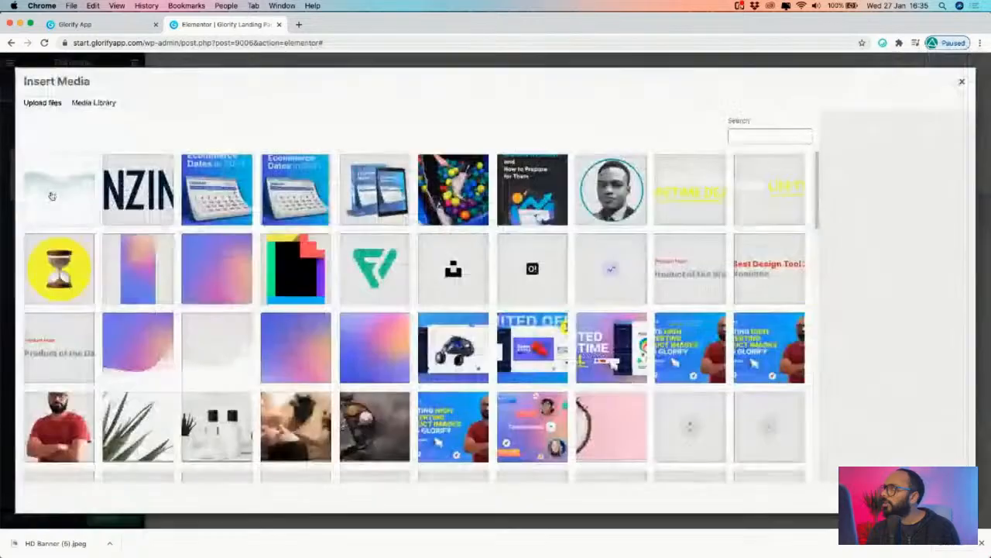
pyautogui.click(43, 103)
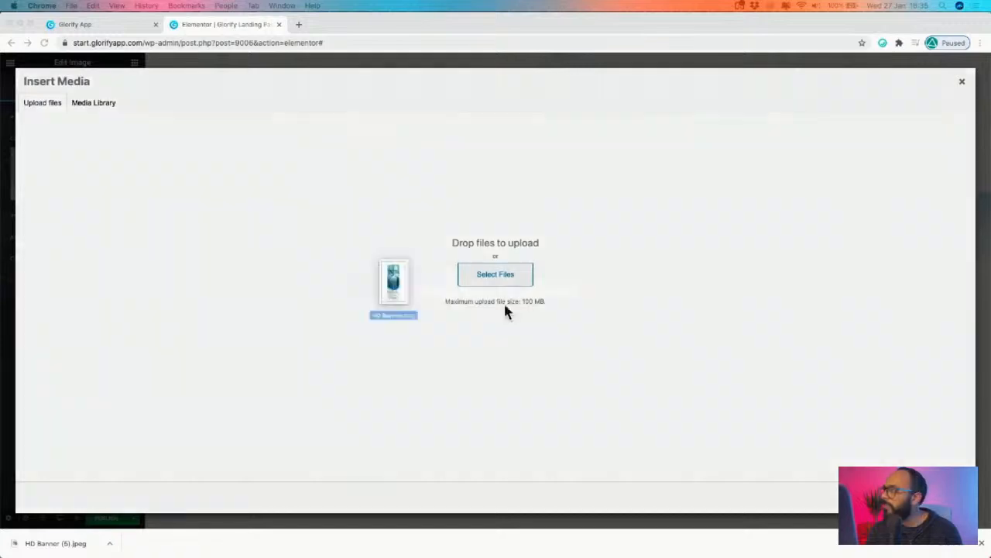
pyautogui.moveTo(505, 307); pyautogui.dragTo(542, 310)
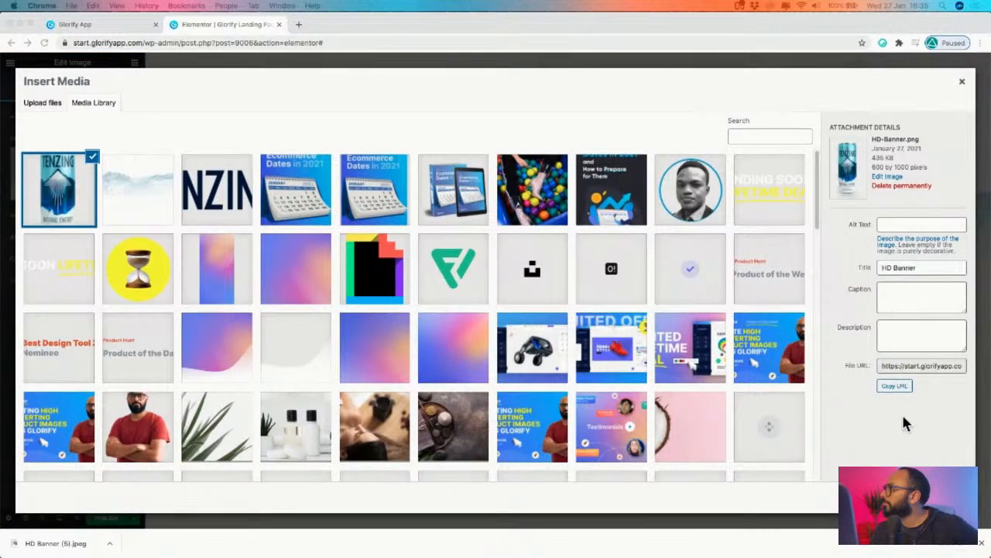
pyautogui.click(937, 497)
pyautogui.click(938, 497)
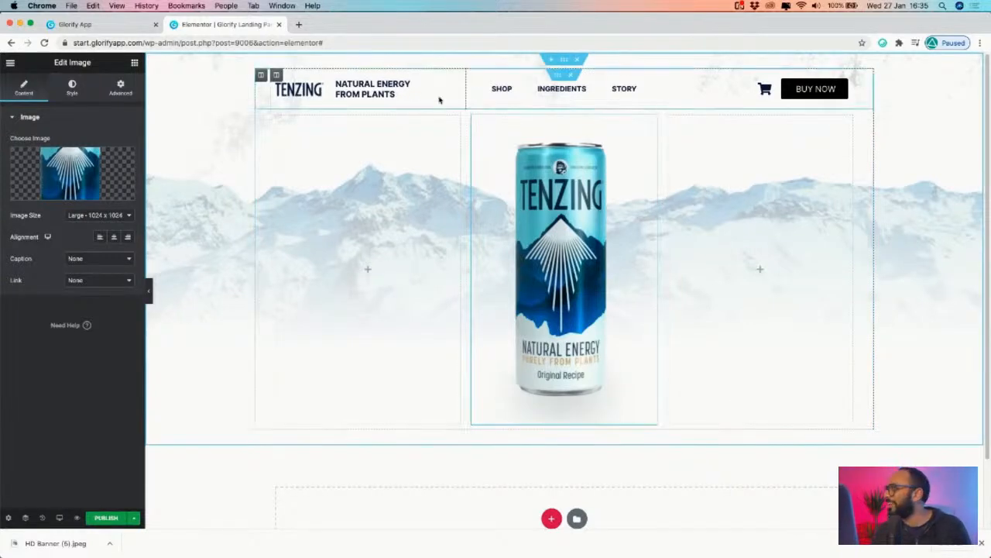
# - Duplicate the header's Natural Energy From Plants heading and move the copy into the empty column before the can image
pyautogui.rightClick(403, 86)
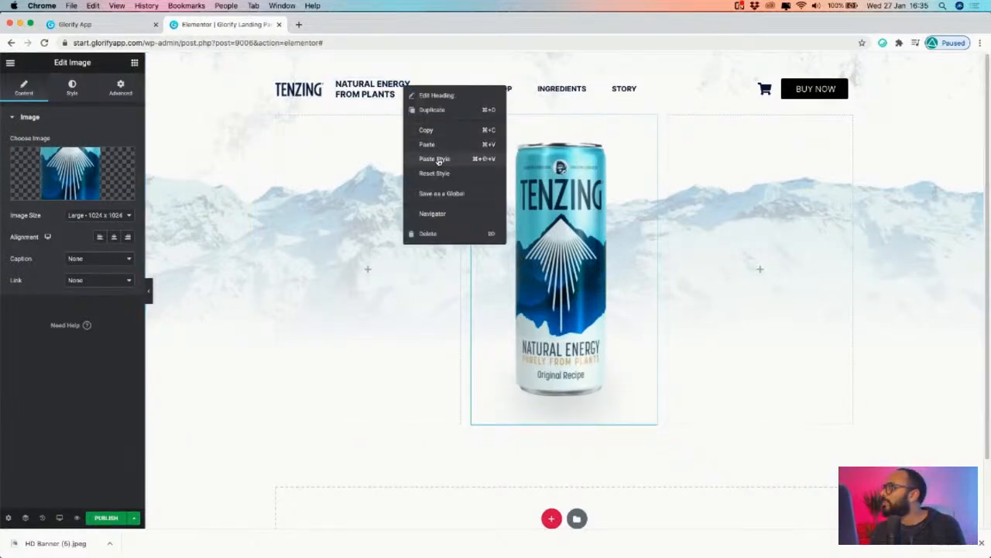
pyautogui.click(438, 111)
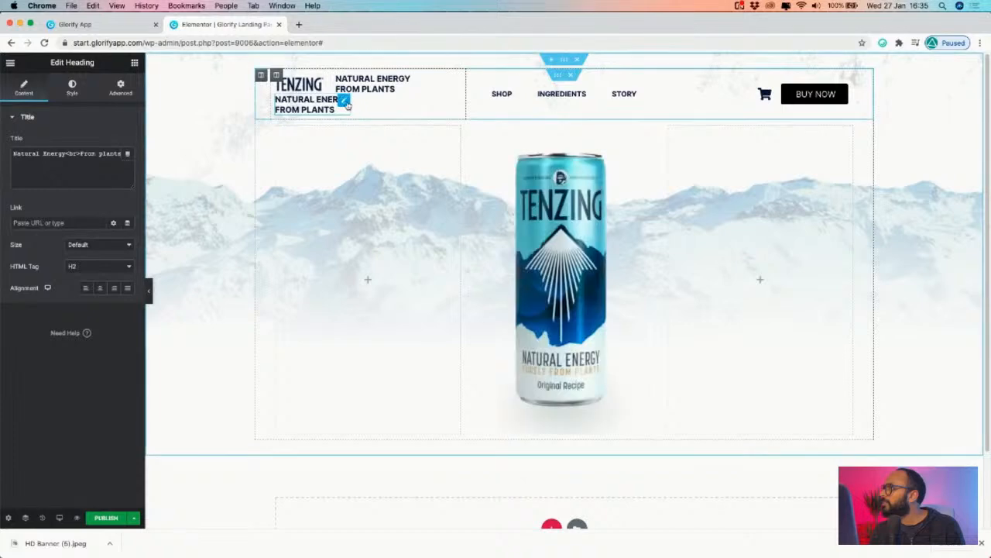
pyautogui.moveTo(345, 104); pyautogui.dragTo(370, 292)
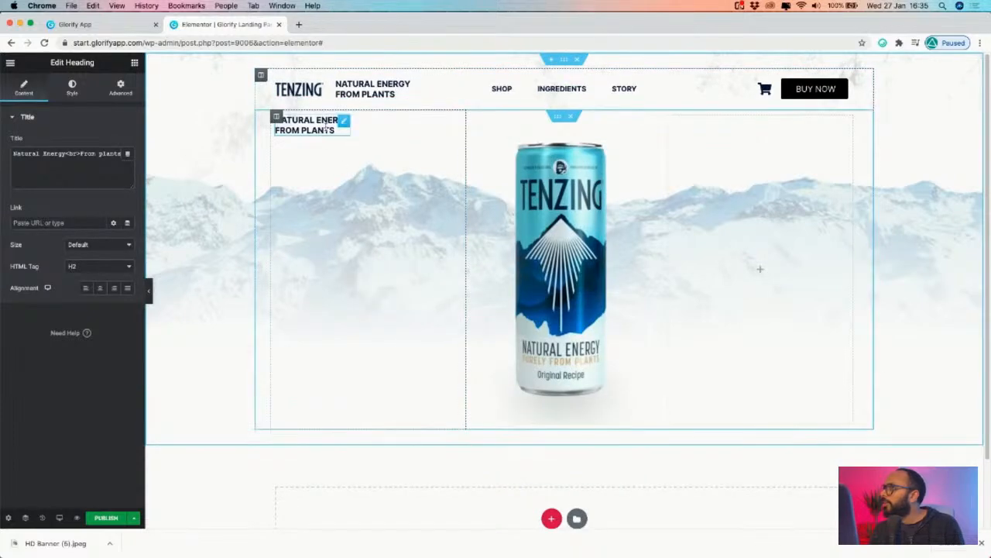
# - Set the vertical alignment of the column holding the duplicated heading to Middle
pyautogui.click(277, 117)
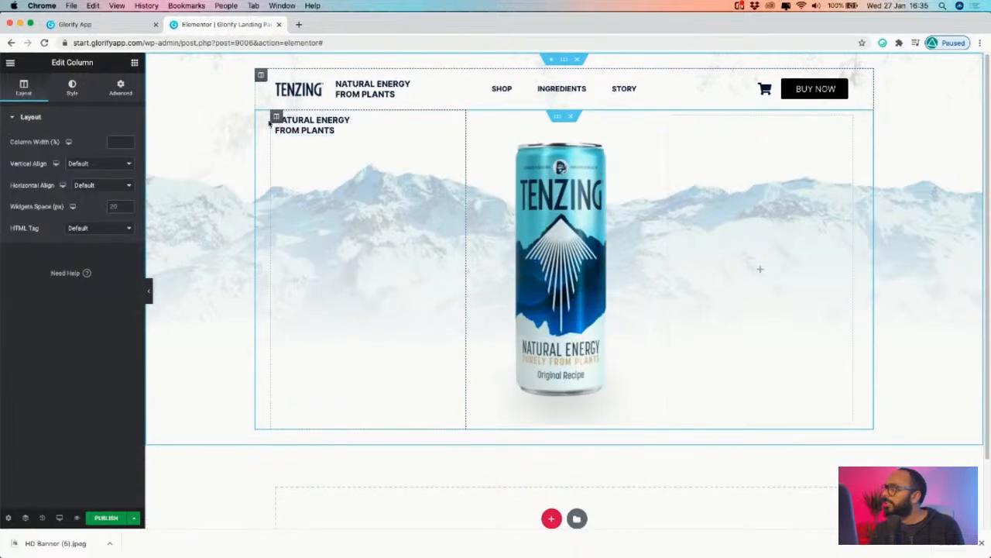
pyautogui.click(97, 163)
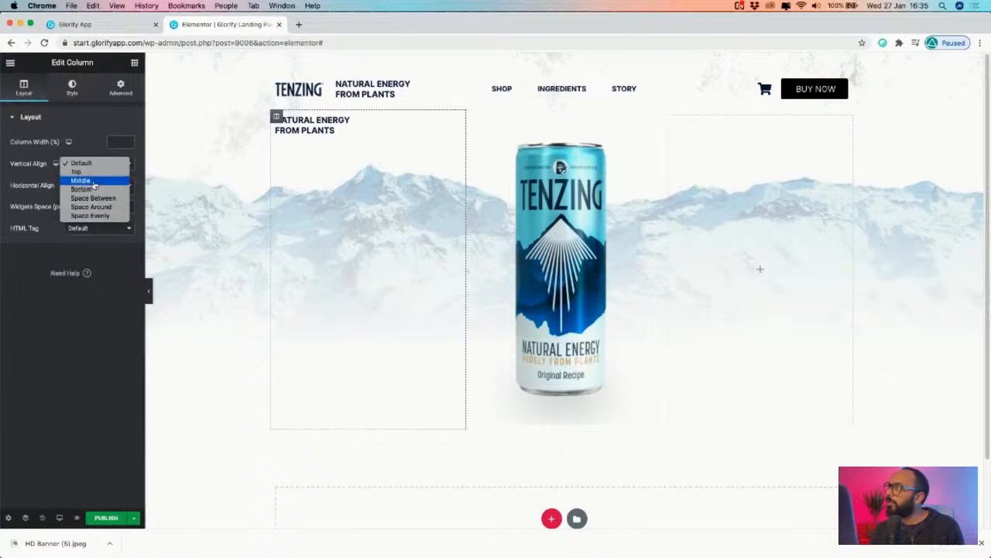
pyautogui.click(93, 181)
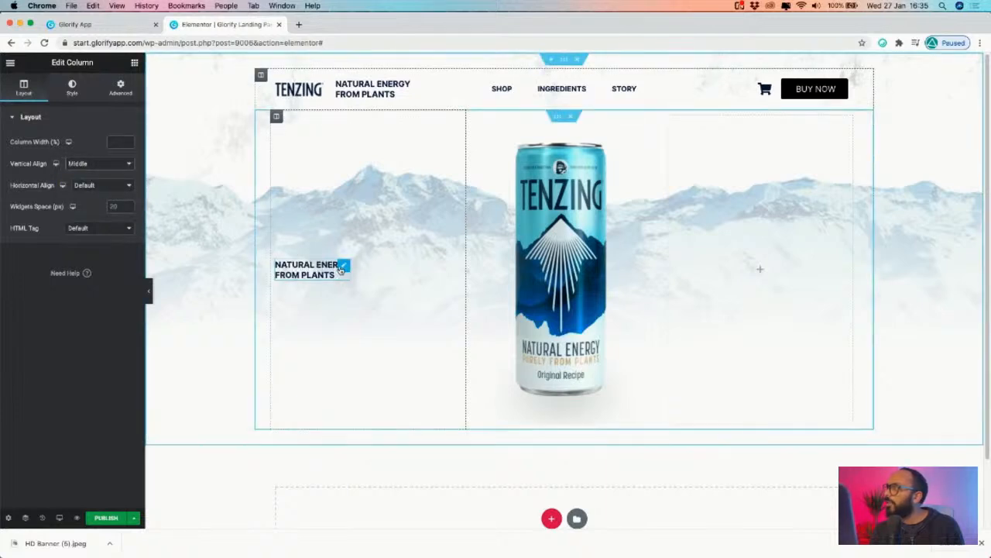
# - Copy the first headline from the Glorify mockup and replace the duplicated heading's text with "Elevate the human spirit with energy"
pyautogui.click(85, 24)
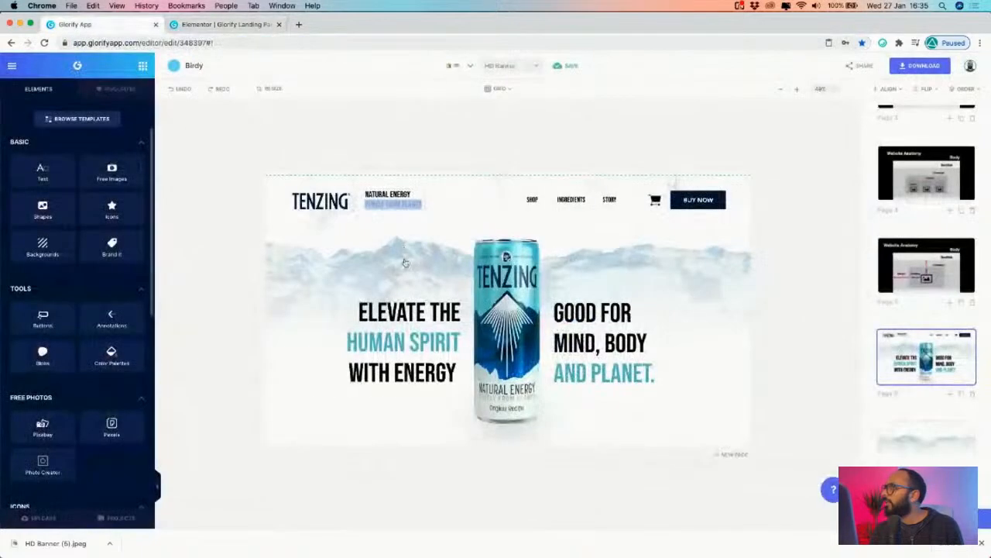
pyautogui.doubleClick(411, 330)
pyautogui.press('super+a')
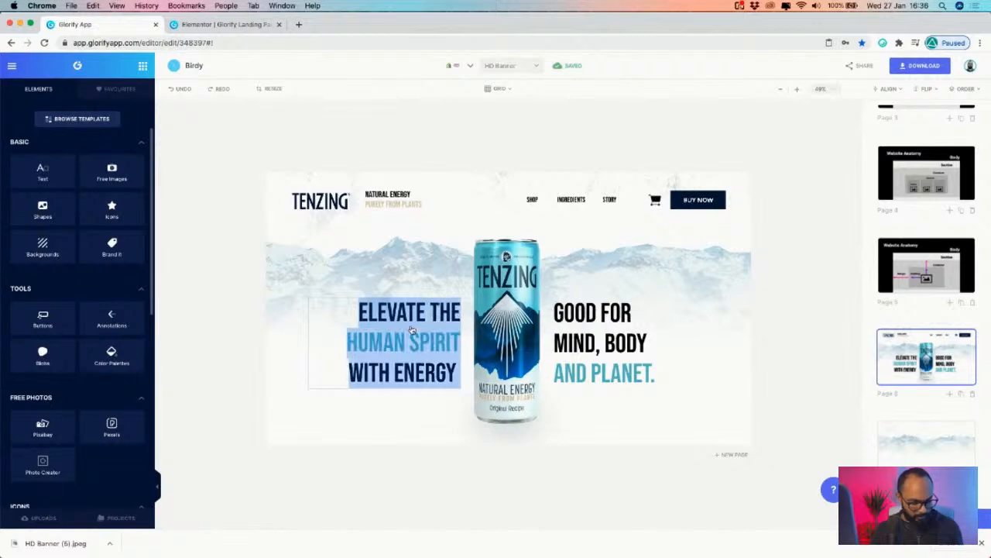
pyautogui.click(219, 24)
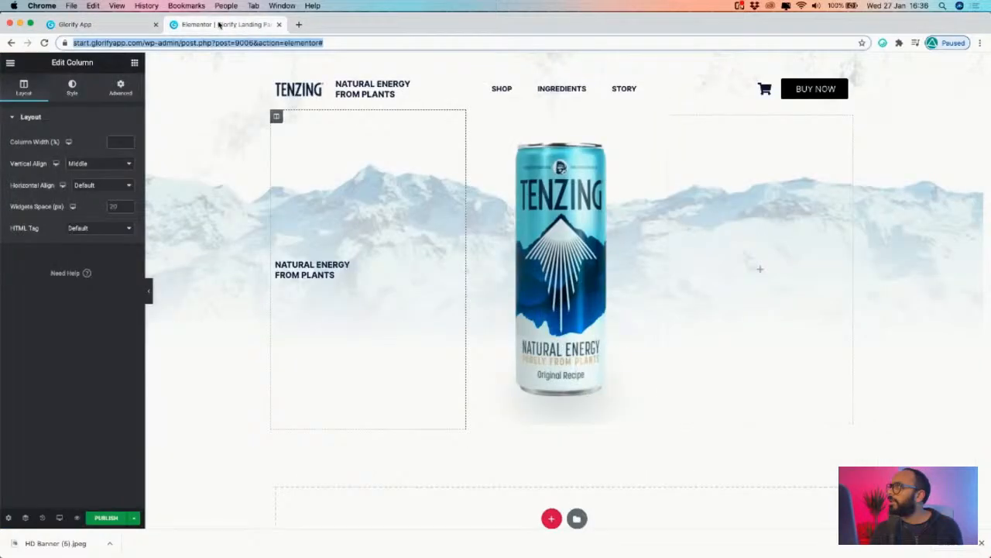
pyautogui.tripleClick(333, 269)
pyautogui.write('Elevate the human spirit with energy')
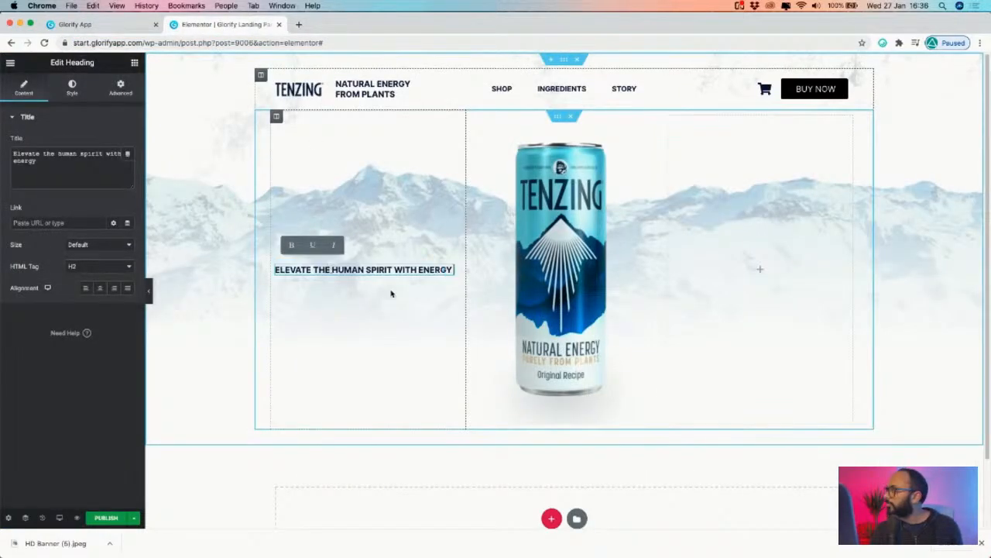
# - Check the headline's text settings in the Glorify mockup and set the Elementor heading's font size to 48 px
pyautogui.click(108, 24)
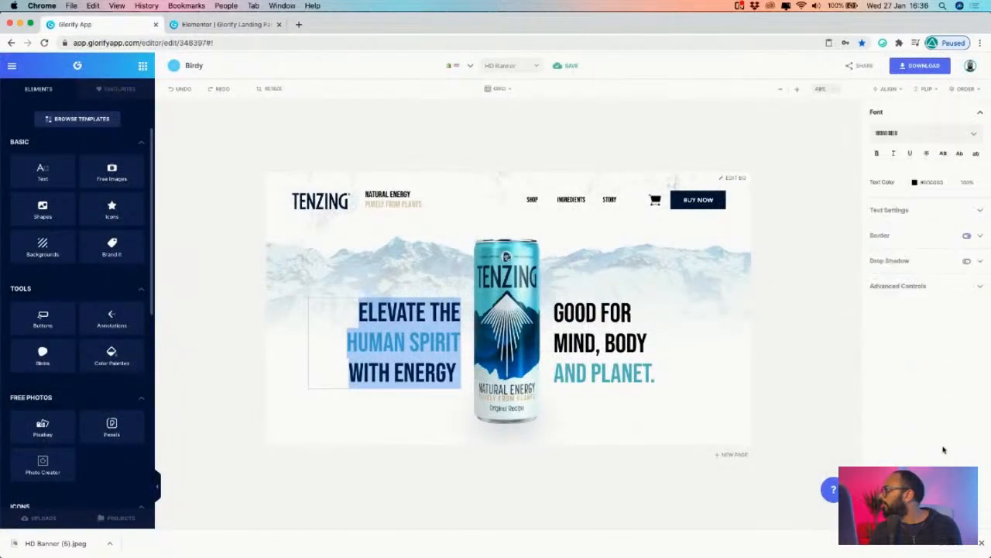
pyautogui.click(892, 211)
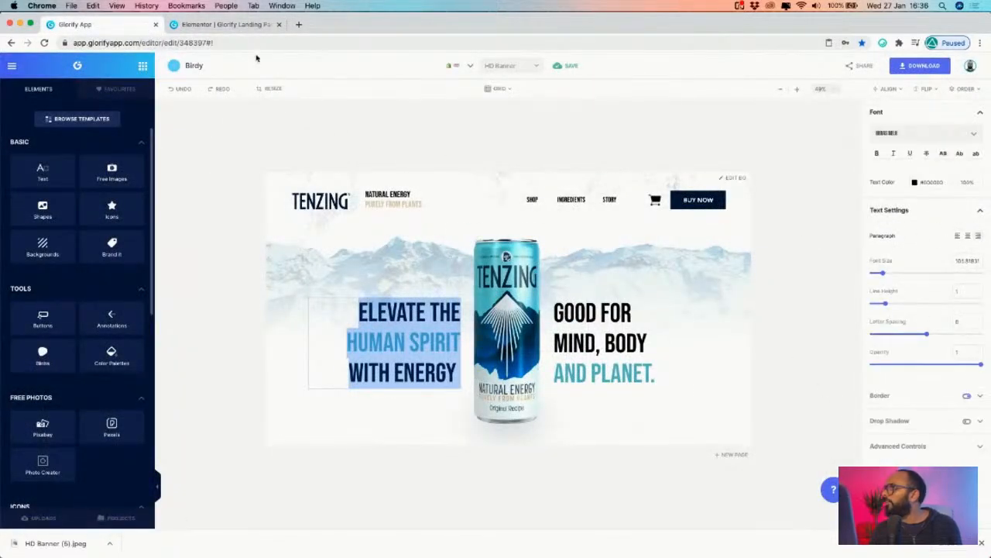
pyautogui.click(241, 25)
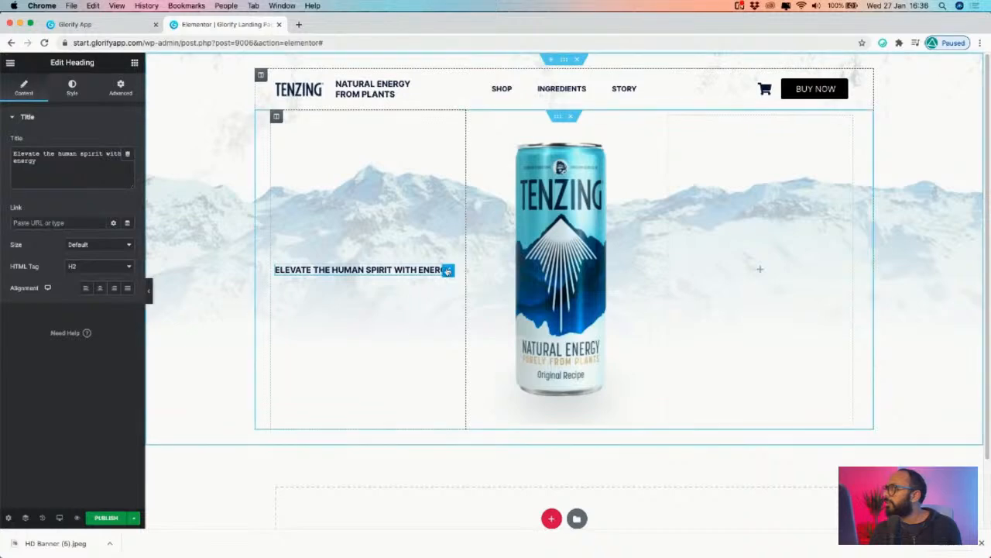
pyautogui.click(72, 89)
pyautogui.click(128, 164)
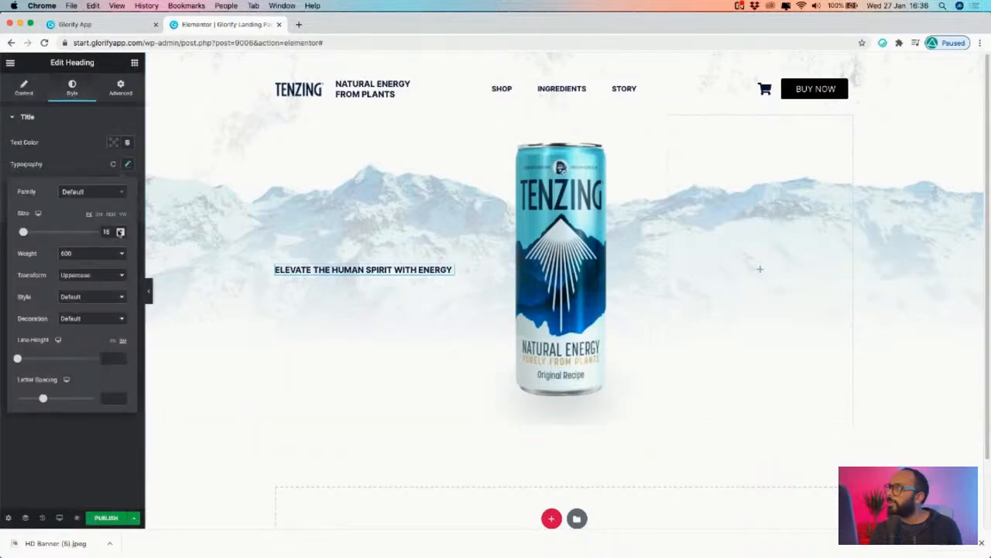
pyautogui.moveTo(23, 231); pyautogui.dragTo(41, 235)
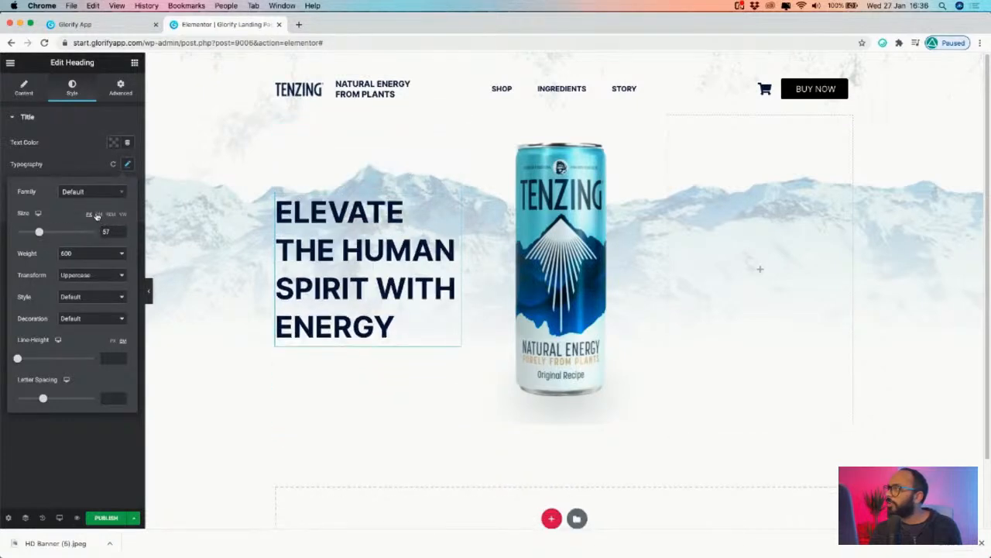
pyautogui.moveTo(46, 234); pyautogui.dragTo(37, 234)
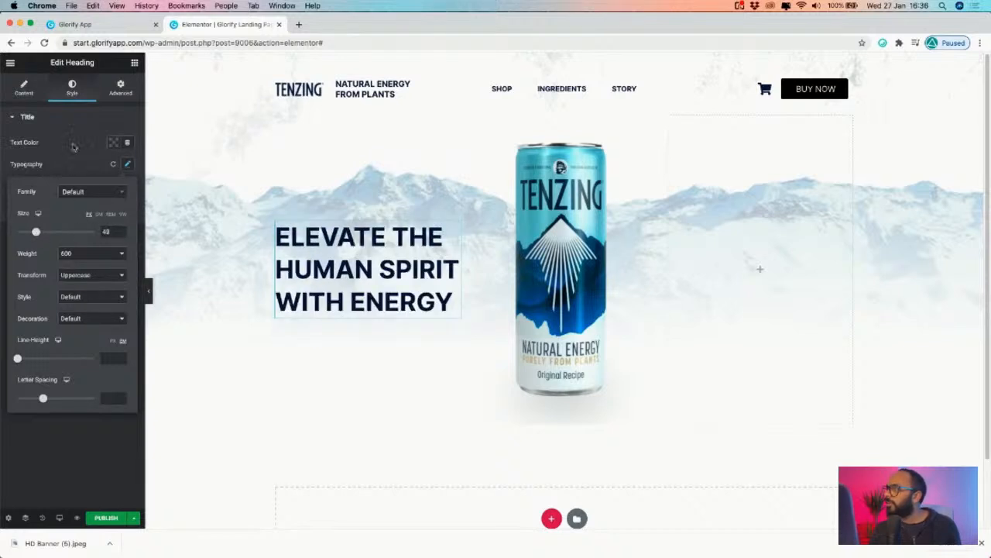
pyautogui.click(81, 173)
pyautogui.click(24, 87)
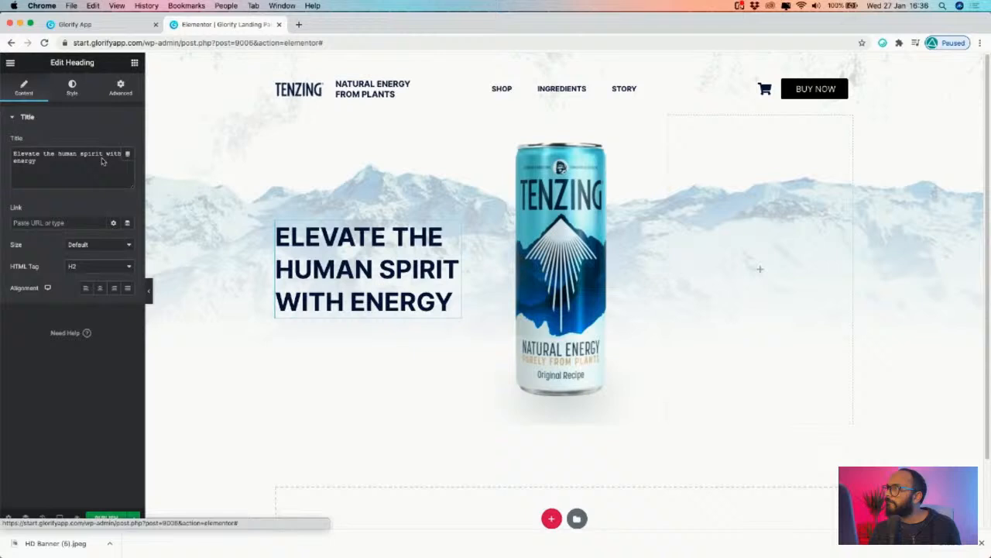
# - Right-align the "Elevate the human spirit with energy" heading
pyautogui.click(114, 287)
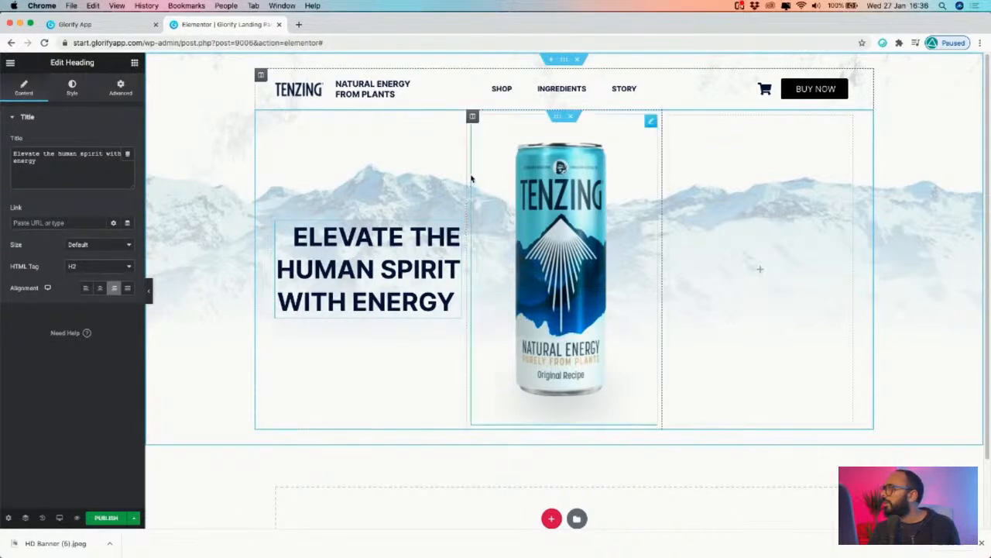
pyautogui.click(472, 117)
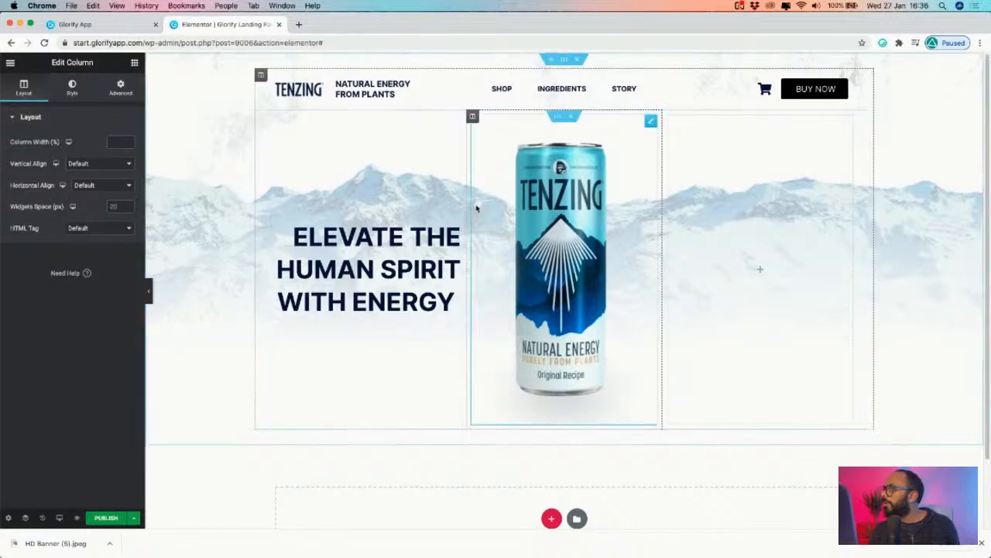
# - Unlink the can image's margin values and set its right margin to -100 px
pyautogui.click(651, 122)
pyautogui.click(120, 86)
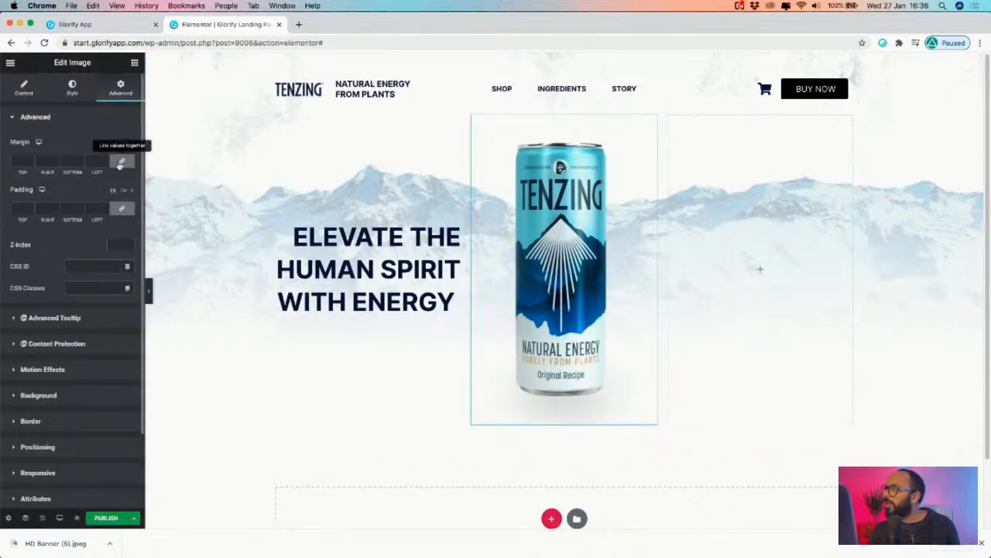
pyautogui.click(56, 165)
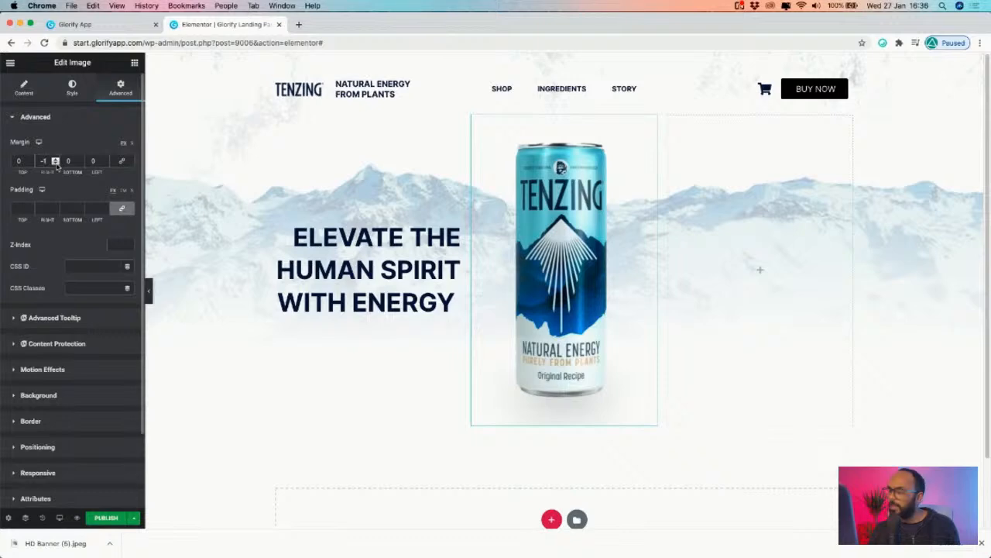
pyautogui.write('0')
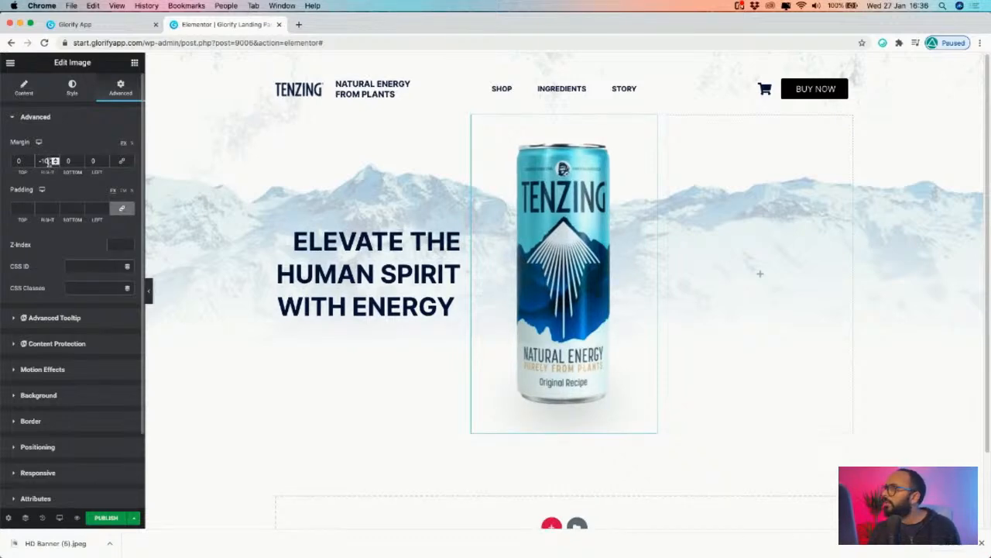
pyautogui.press('BackSpace')
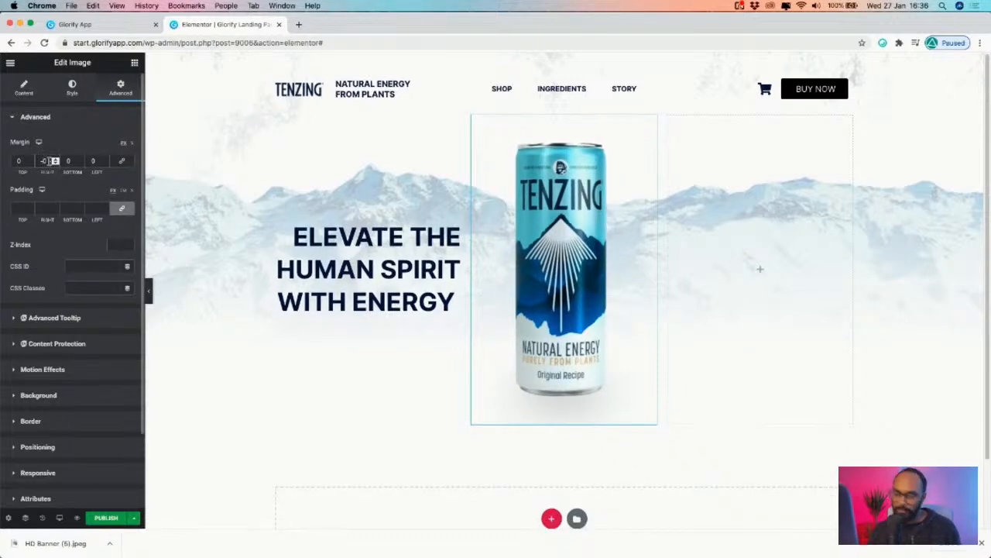
pyautogui.write('5')
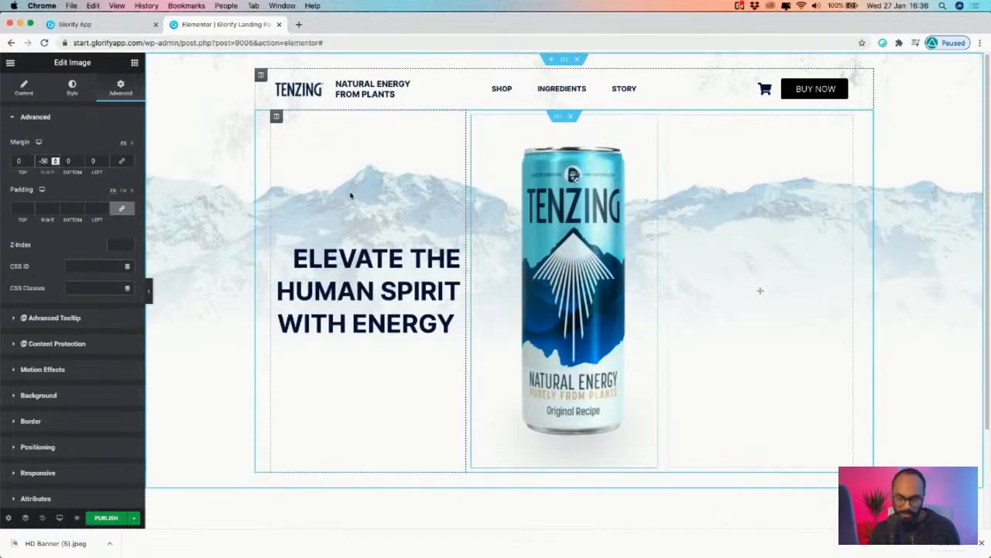
pyautogui.press('BackSpace')
pyautogui.write('1')
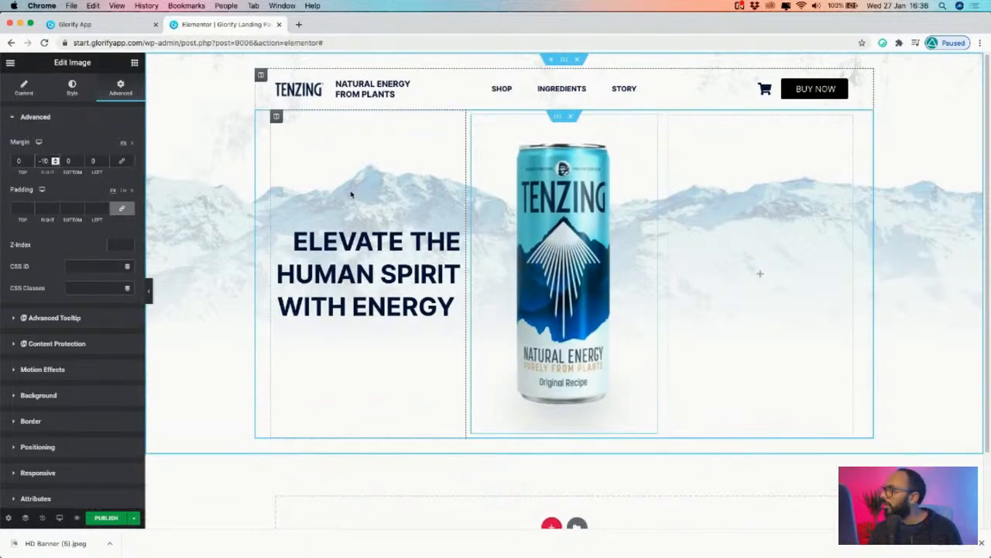
pyautogui.write('0')
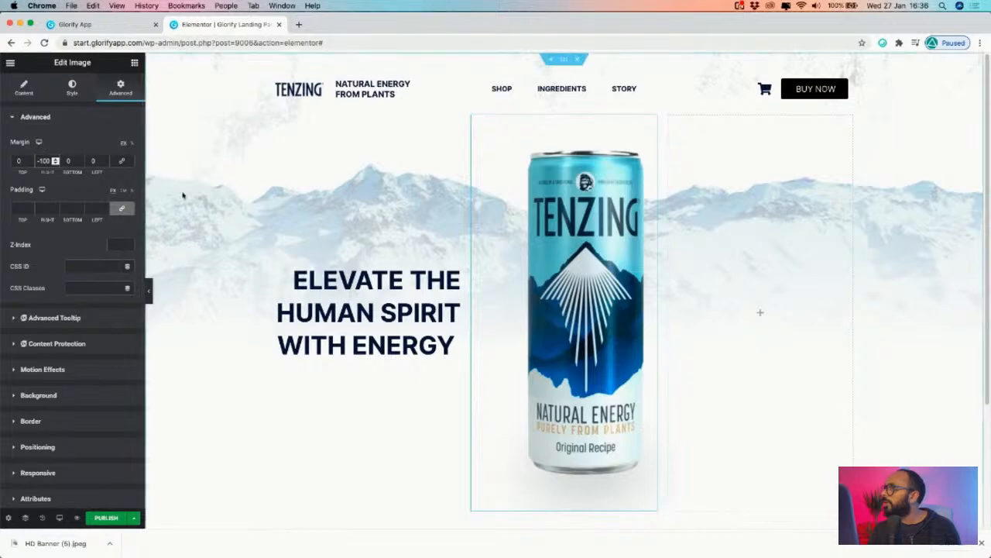
# - Try a -100 px bottom margin on the can image, undo it, and set the left margin to -100 px
pyautogui.click(71, 162)
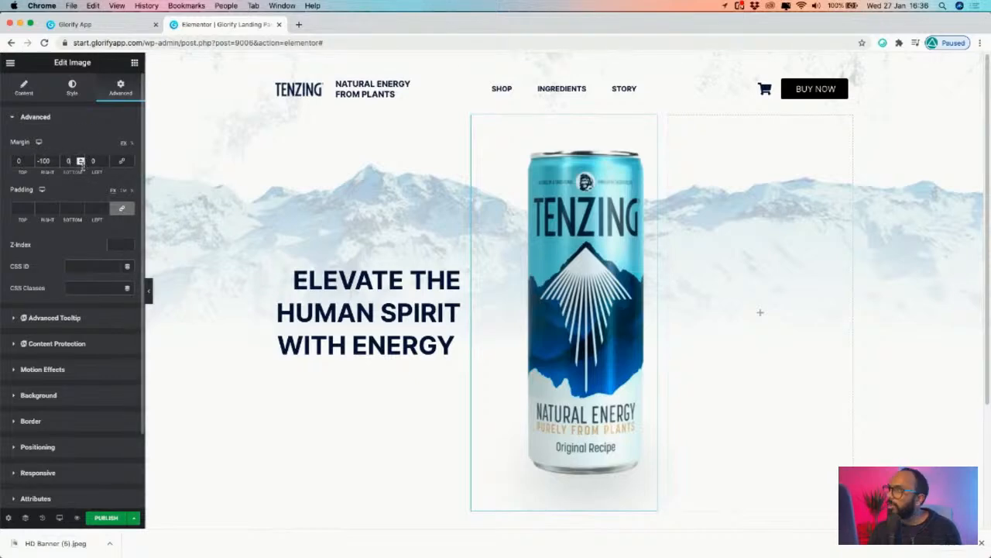
pyautogui.write('-100')
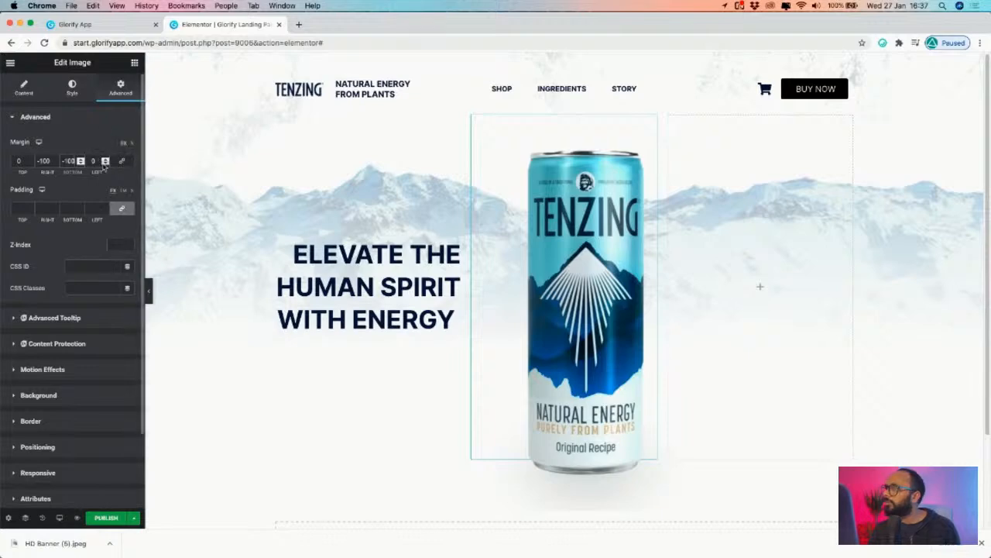
pyautogui.press('super+z')
pyautogui.press('Tab')
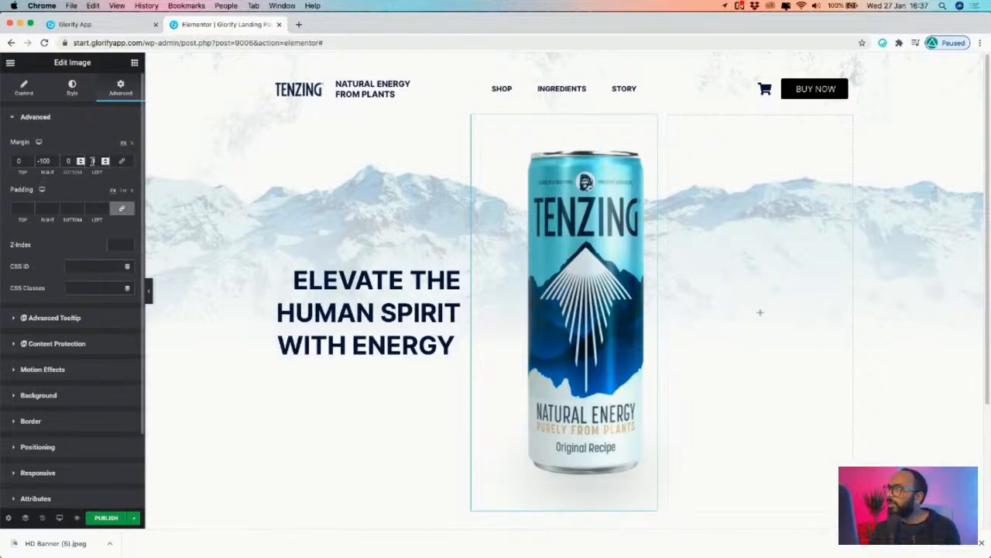
pyautogui.write('-100')
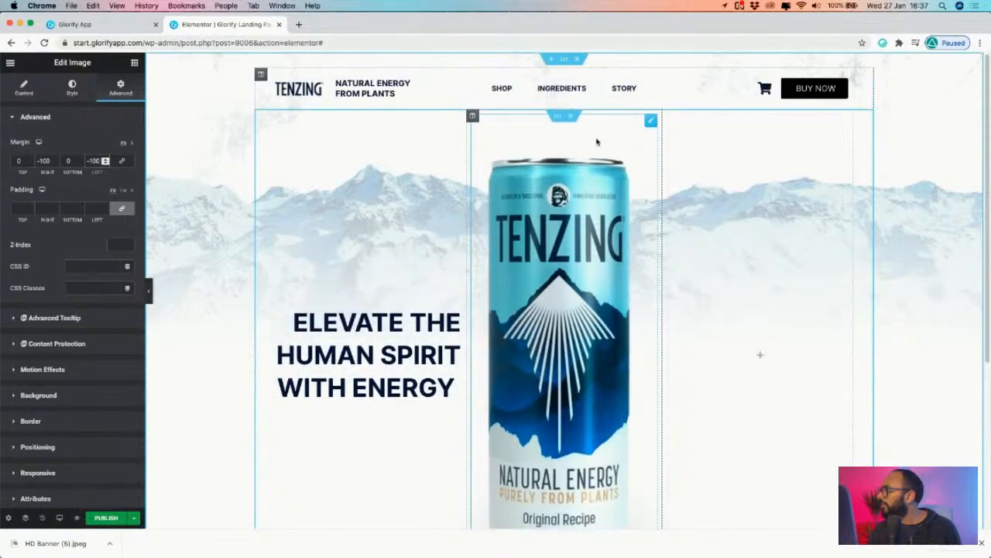
# - Set the can image's width to 60% and its right and left margins to -200 px
pyautogui.click(72, 87)
pyautogui.moveTo(11, 161); pyautogui.dragTo(65, 160)
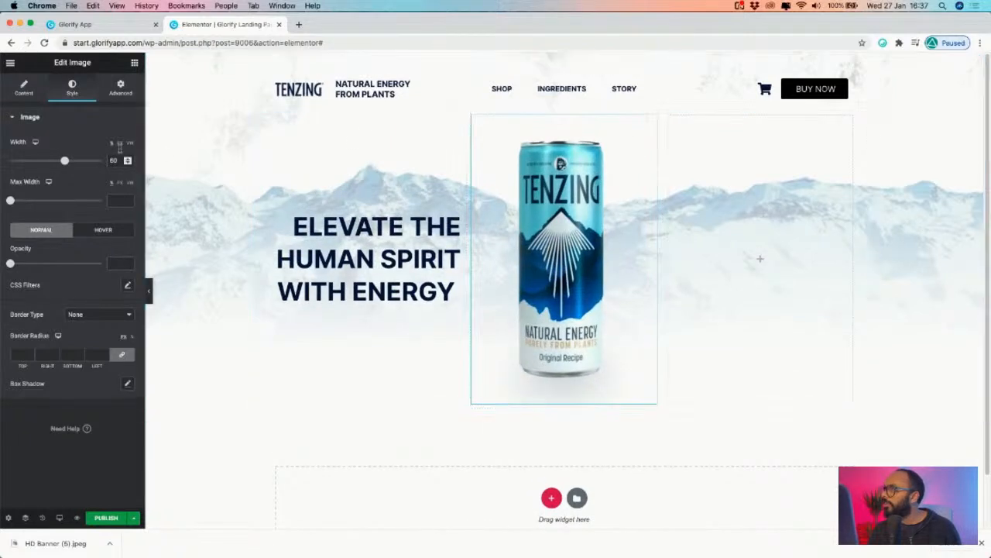
pyautogui.click(120, 87)
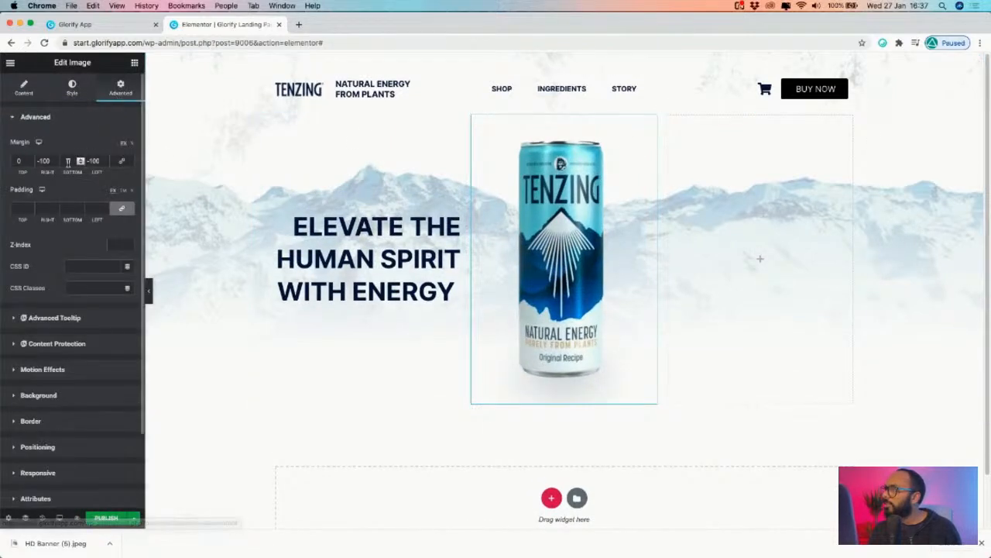
pyautogui.press('BackSpace')
pyautogui.write('5')
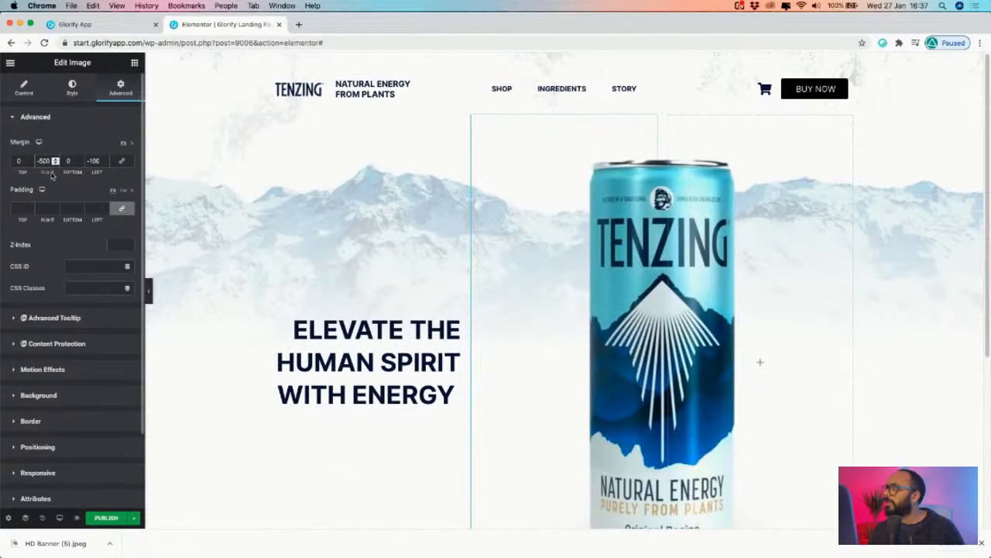
pyautogui.press('BackSpace')
pyautogui.write('2')
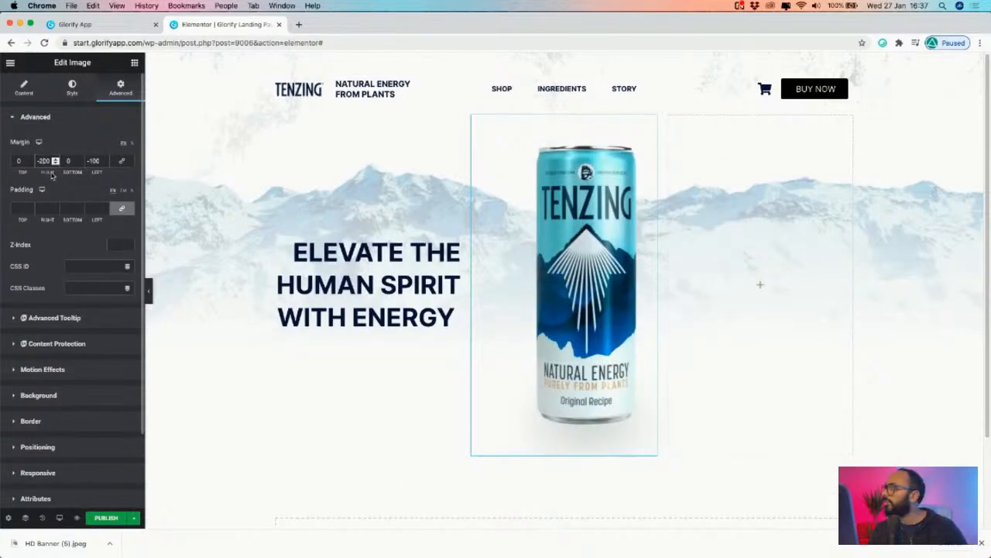
pyautogui.click(92, 161)
pyautogui.press('BackSpace')
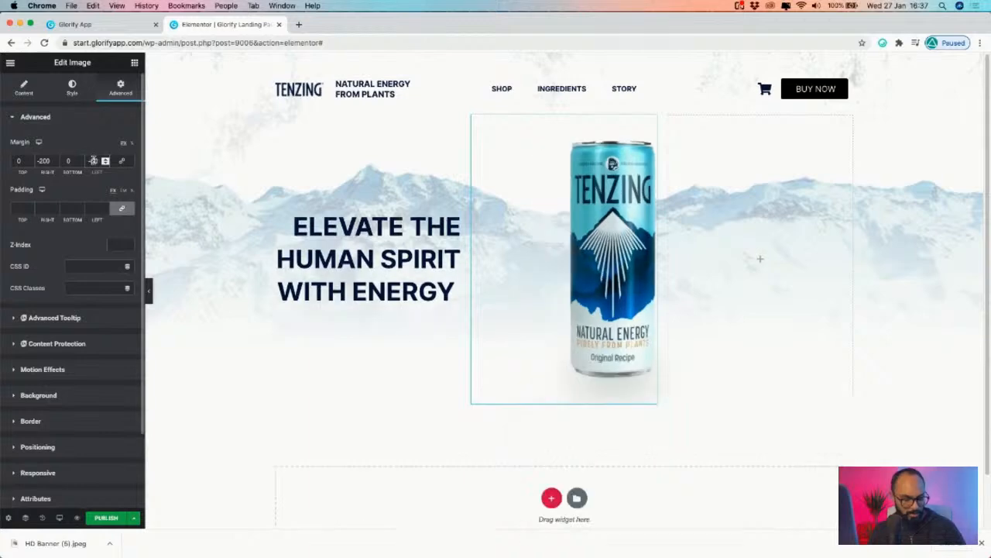
pyautogui.write('200')
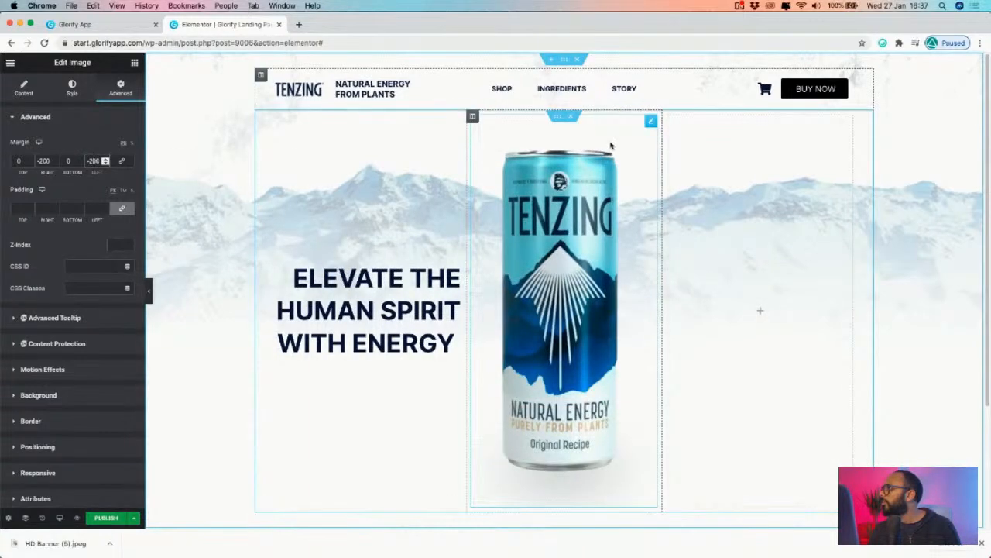
# - Switch the can image's width unit to pixels and set the width to about 345 px
pyautogui.click(78, 97)
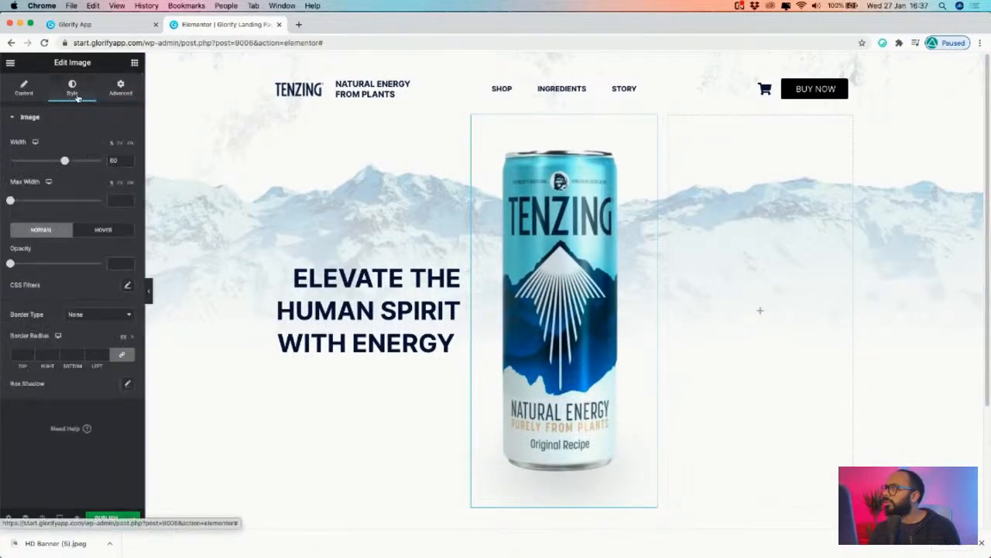
pyautogui.moveTo(65, 161); pyautogui.dragTo(53, 169)
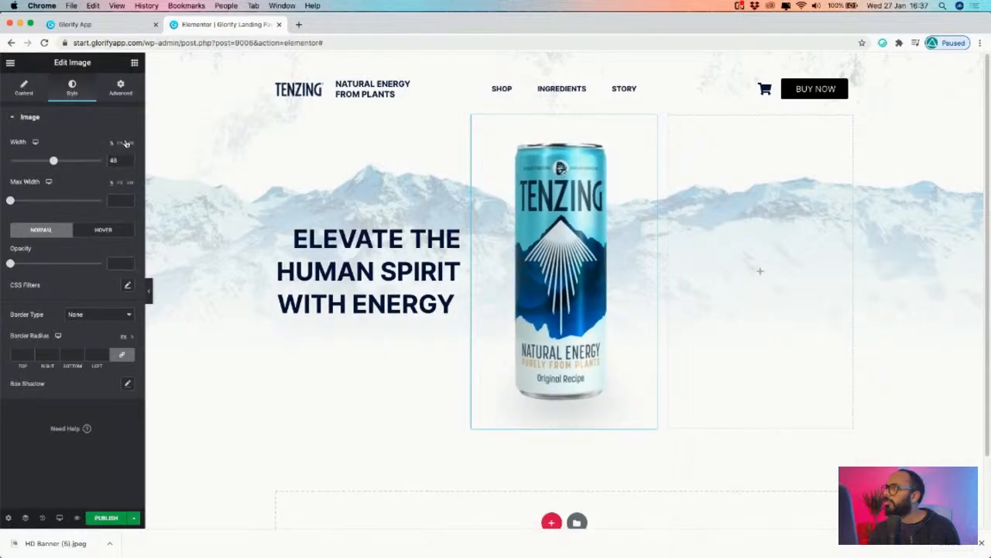
pyautogui.click(126, 144)
pyautogui.moveTo(11, 164); pyautogui.dragTo(42, 160)
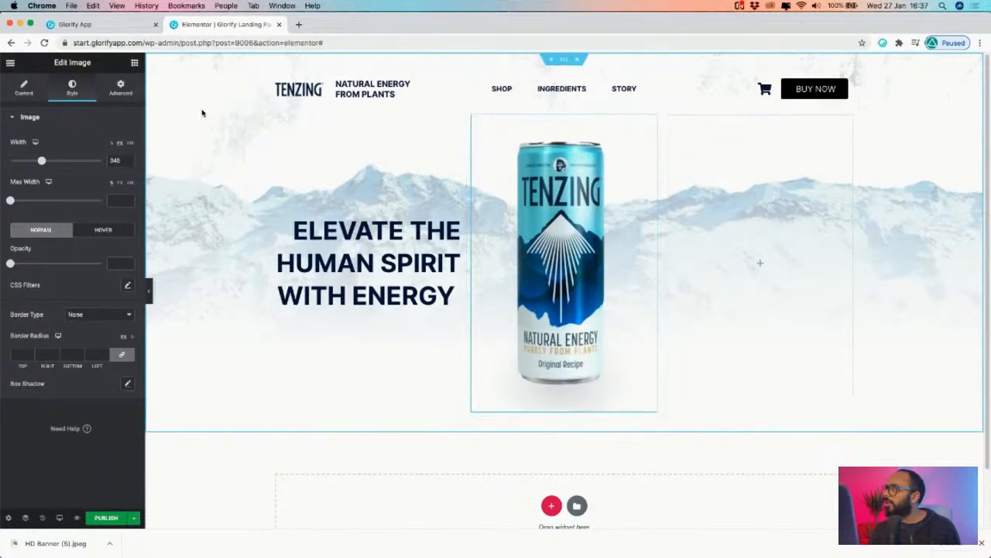
# - Set the can image's right and left margins to -400 px
pyautogui.click(120, 86)
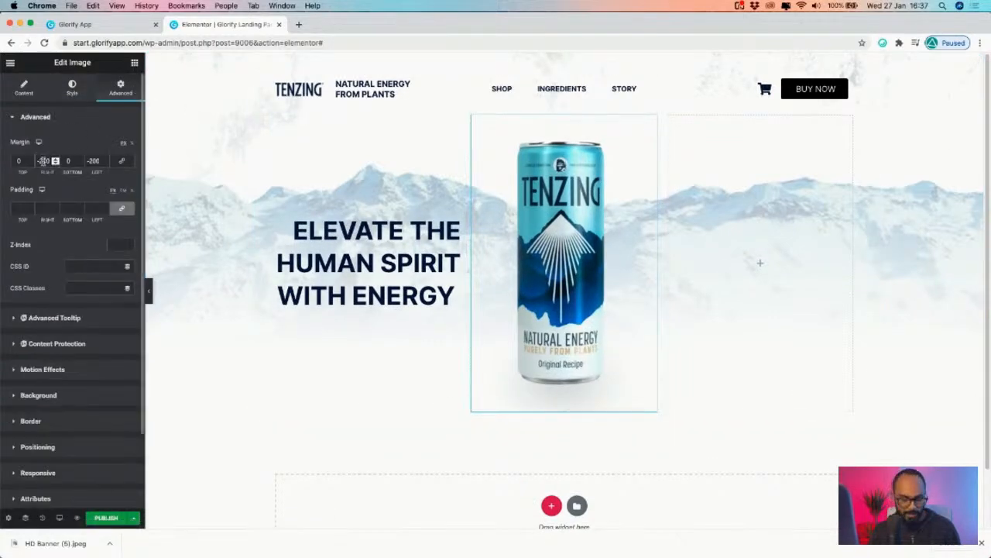
pyautogui.press('BackSpace')
pyautogui.write('5')
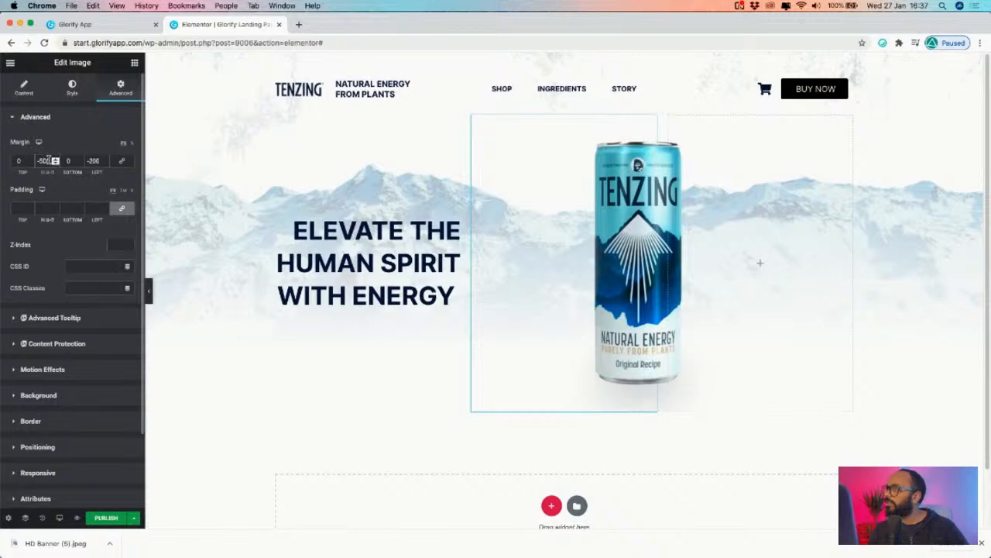
pyautogui.press('BackSpace')
pyautogui.write('4')
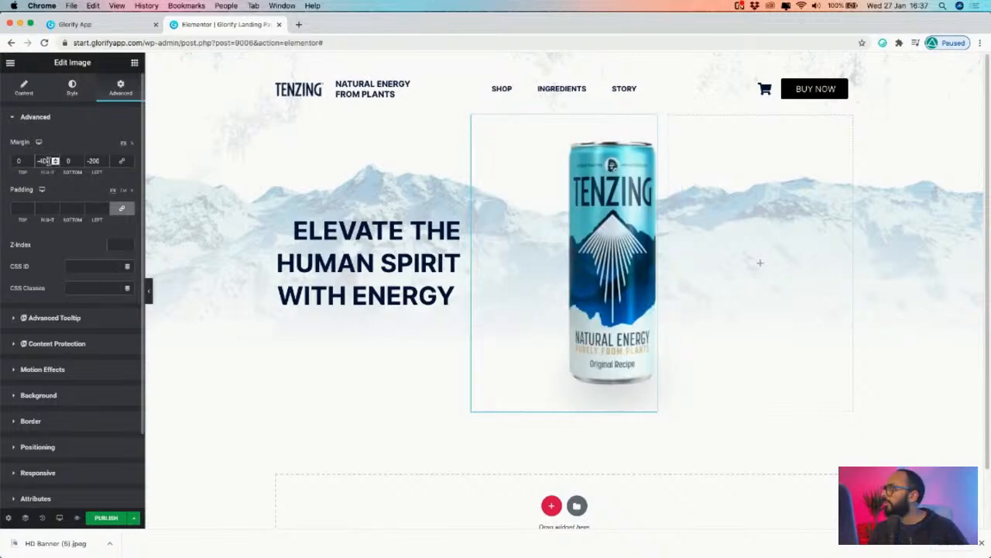
pyautogui.click(92, 161)
pyautogui.press('BackSpace')
pyautogui.write('4')
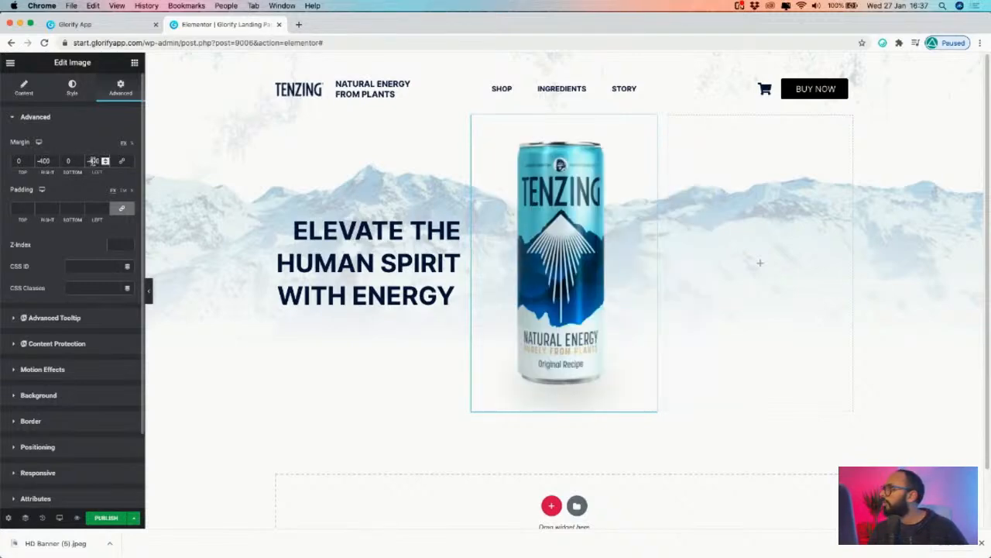
# - Reset the can image's margins to 0 by relinking them, and set its unlinked right padding to -700 px
pyautogui.click(121, 208)
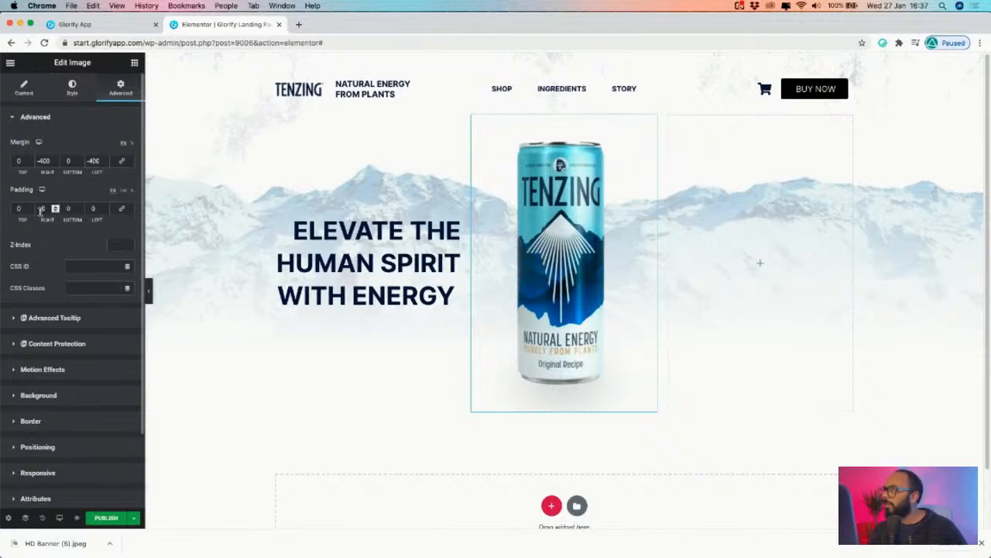
pyautogui.click(122, 160)
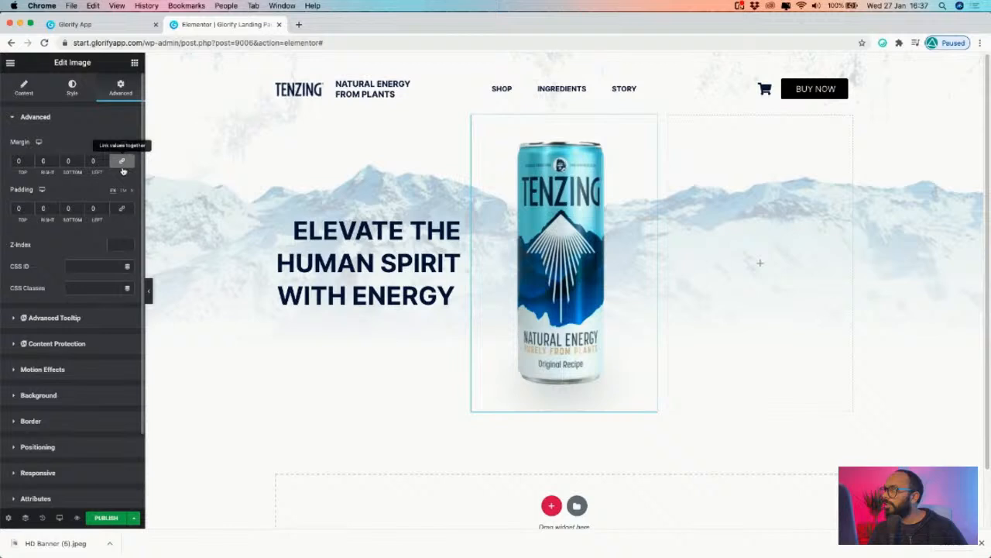
pyautogui.click(56, 211)
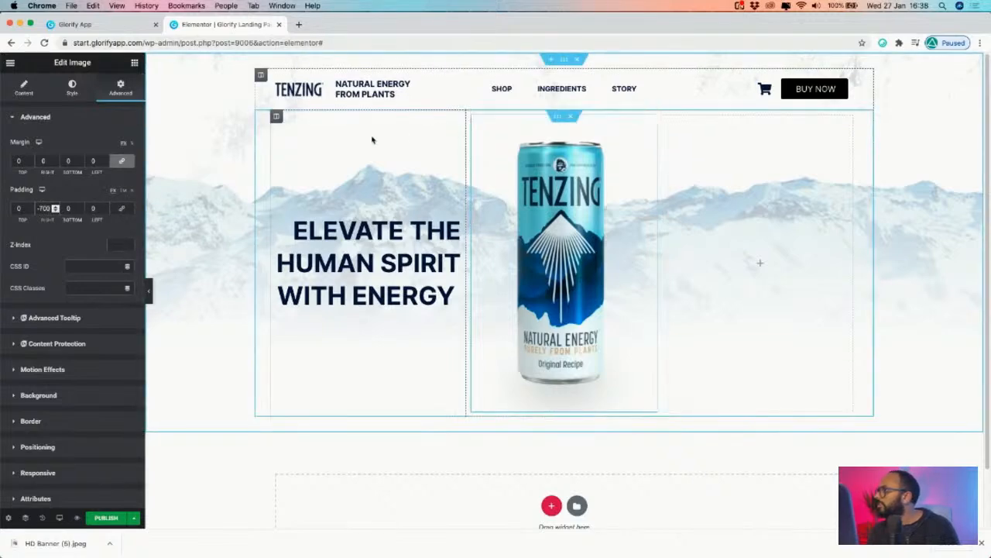
# - Set all four margins of the "Elevate the human spirit with energy" heading to -14 px, and unlink the values
pyautogui.click(454, 221)
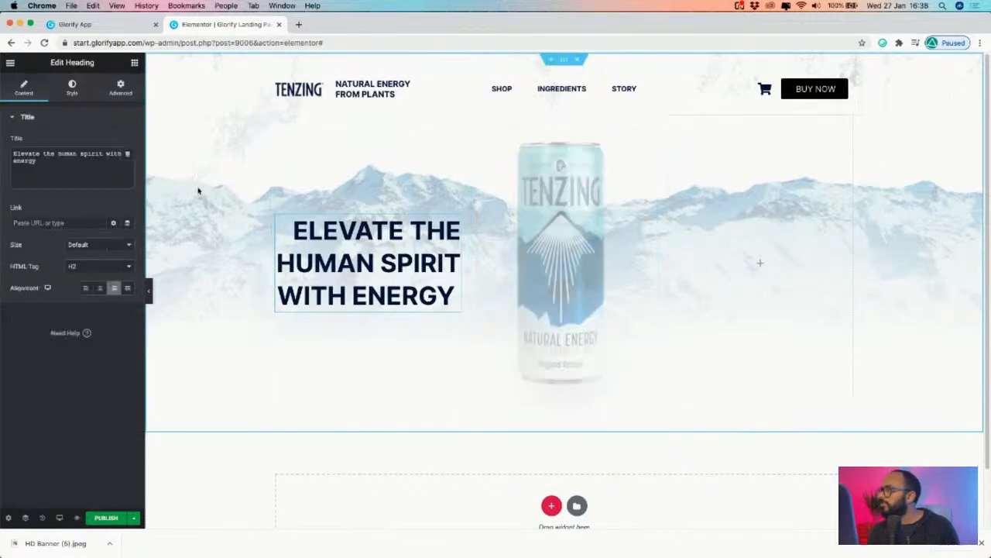
pyautogui.click(121, 87)
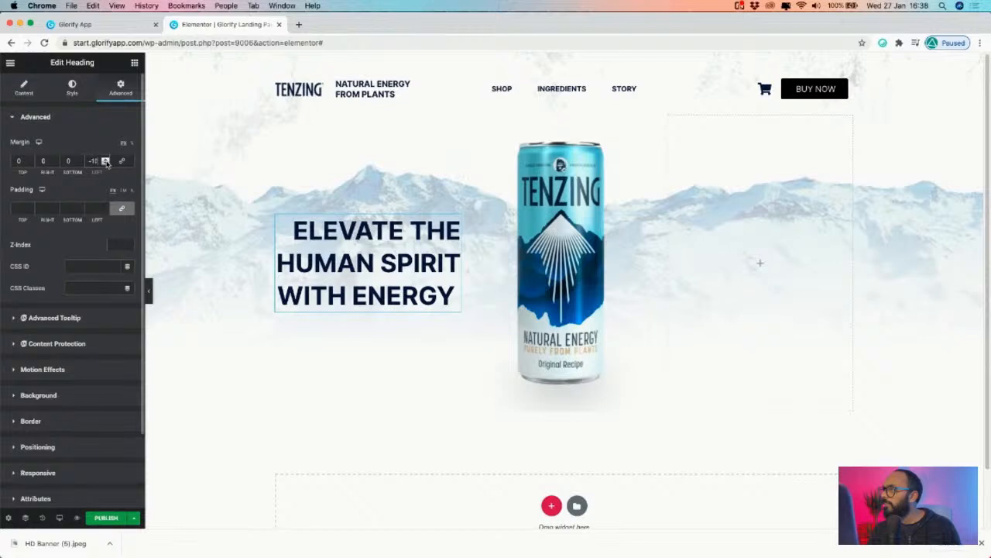
pyautogui.click(121, 160)
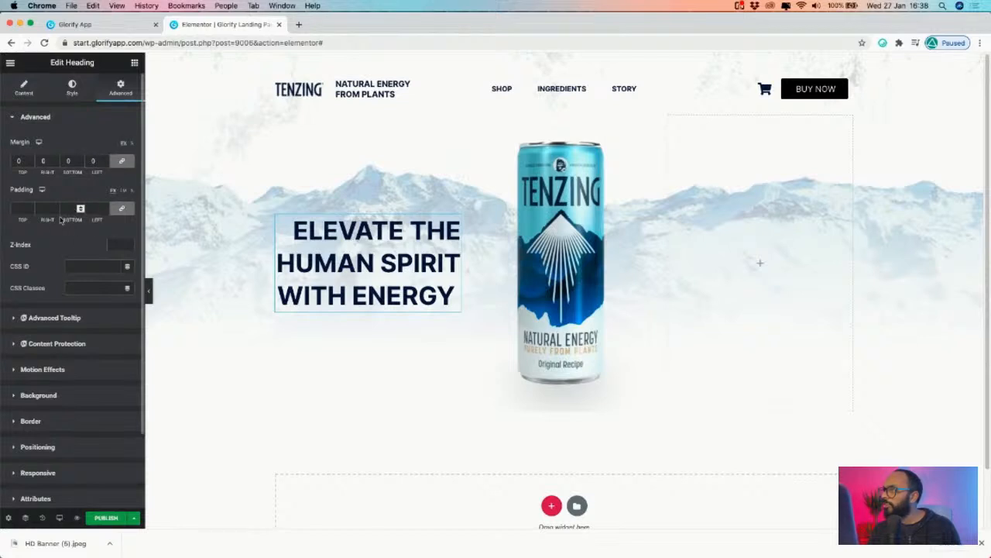
pyautogui.click(56, 163)
pyautogui.click(56, 163)
pyautogui.click(56, 163)
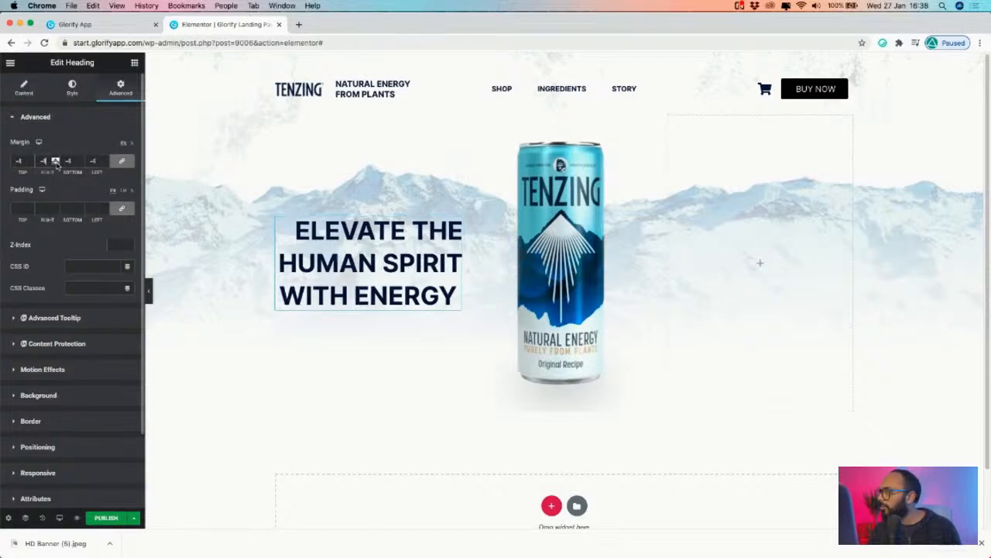
pyautogui.click(121, 161)
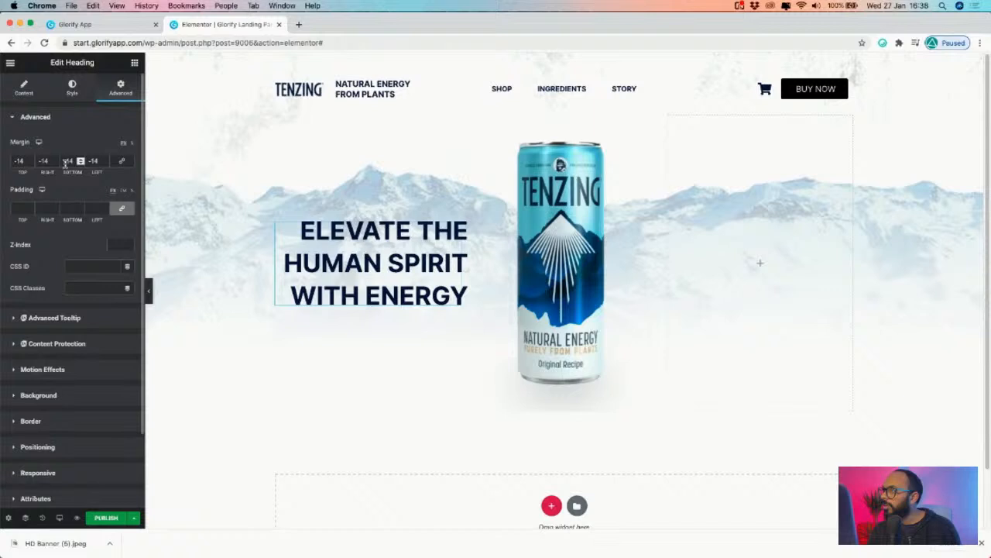
# - Reset all four margins of the "Elevate the human spirit with energy" heading to 0 and unlink the values
pyautogui.click(122, 160)
pyautogui.doubleClick(30, 161)
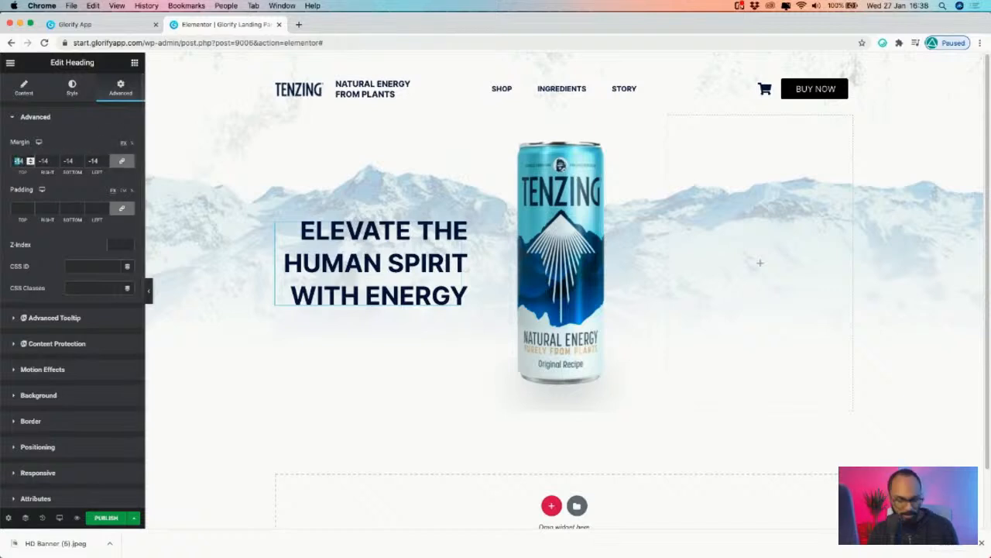
pyautogui.write('0')
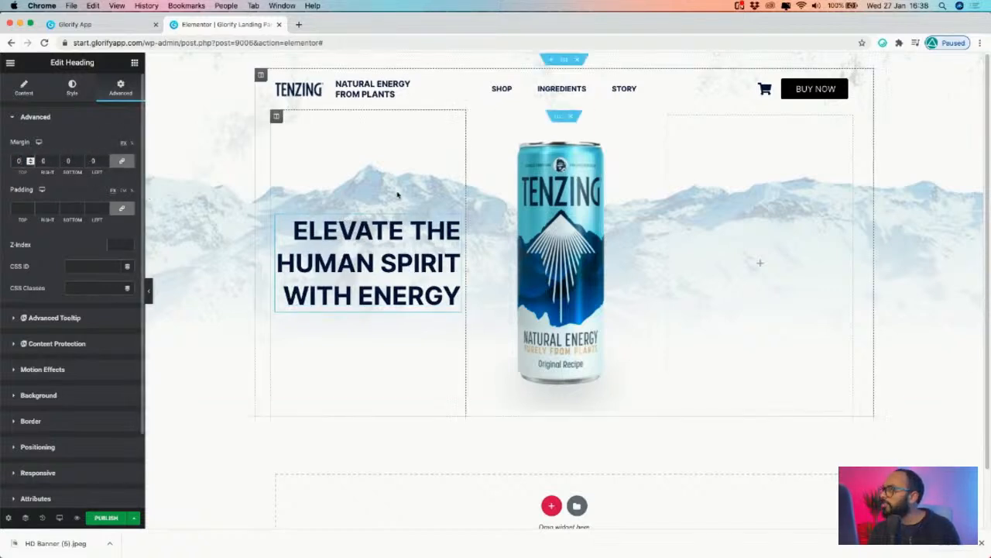
pyautogui.click(55, 163)
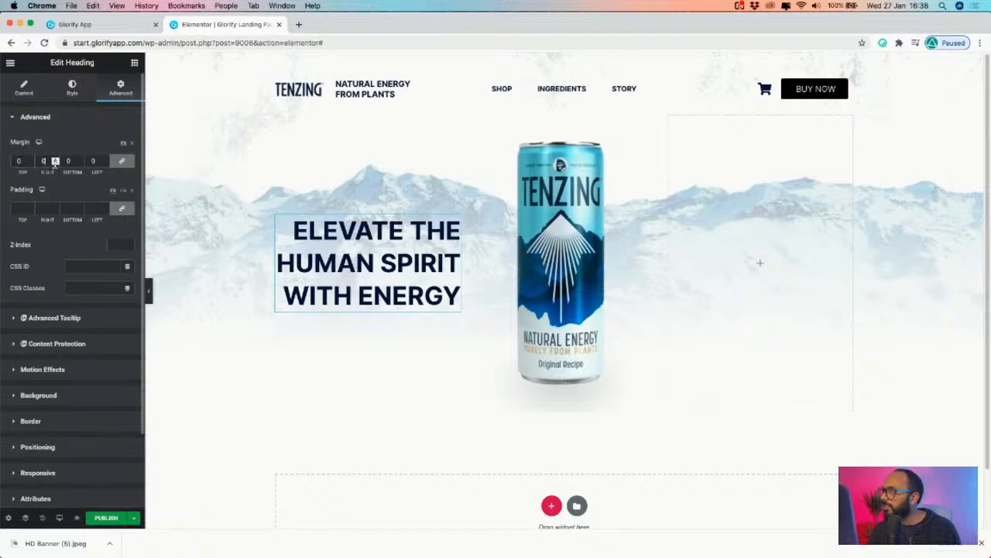
pyautogui.click(122, 160)
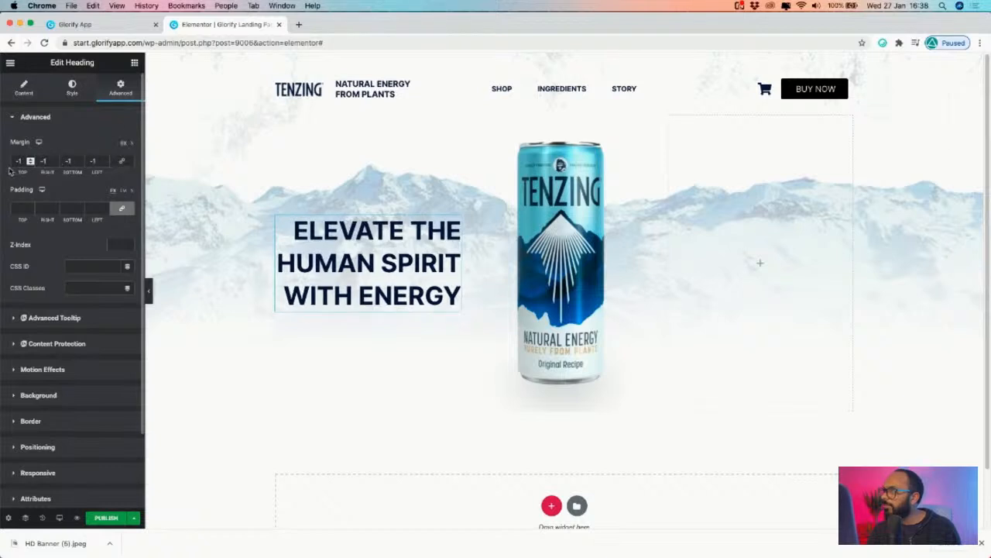
pyautogui.click(30, 159)
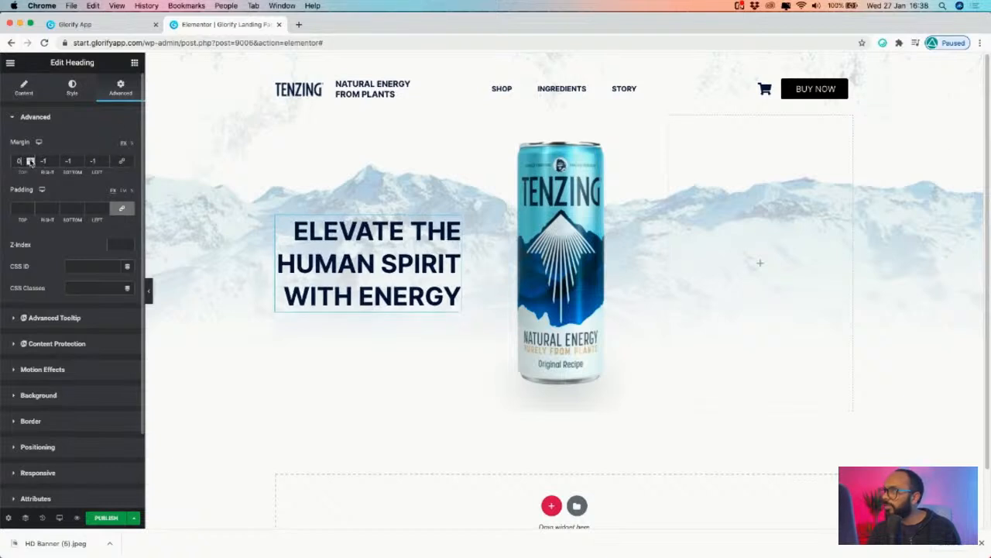
pyautogui.click(114, 162)
pyautogui.click(122, 161)
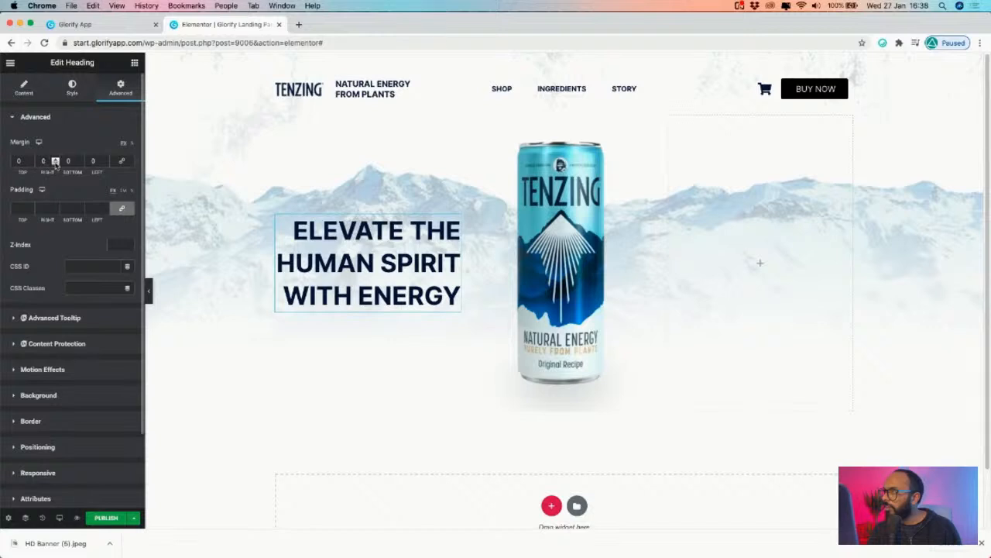
# - Set the heading's unlinked right margin to -60 px to bring its text closer to the can
pyautogui.click(55, 163)
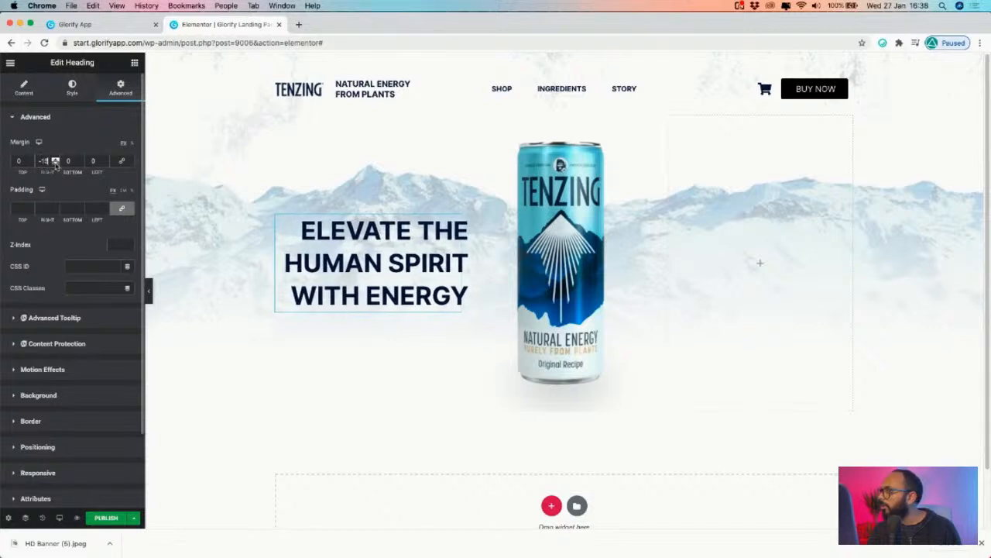
pyautogui.moveTo(56, 163); pyautogui.dragTo(56, 163)
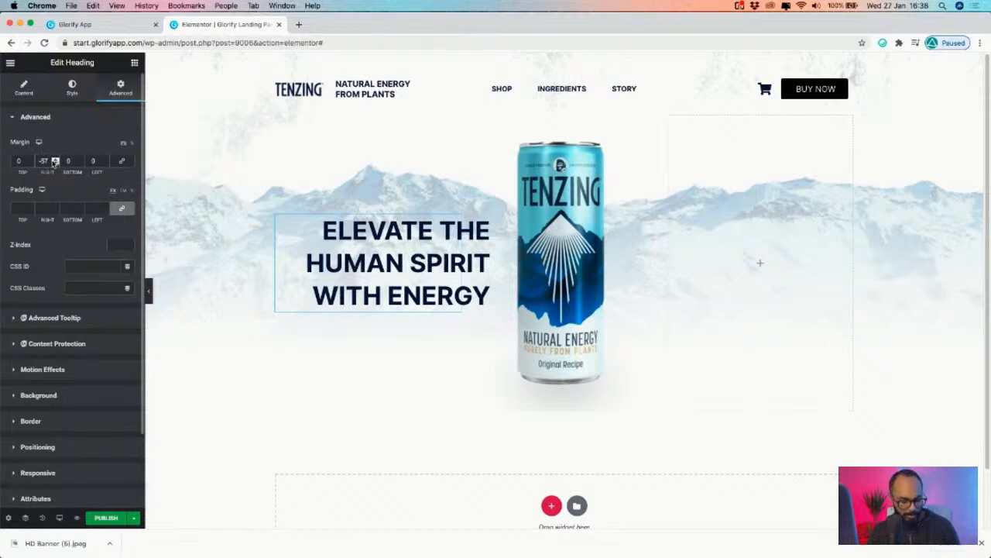
pyautogui.moveTo(55, 161); pyautogui.dragTo(55, 159)
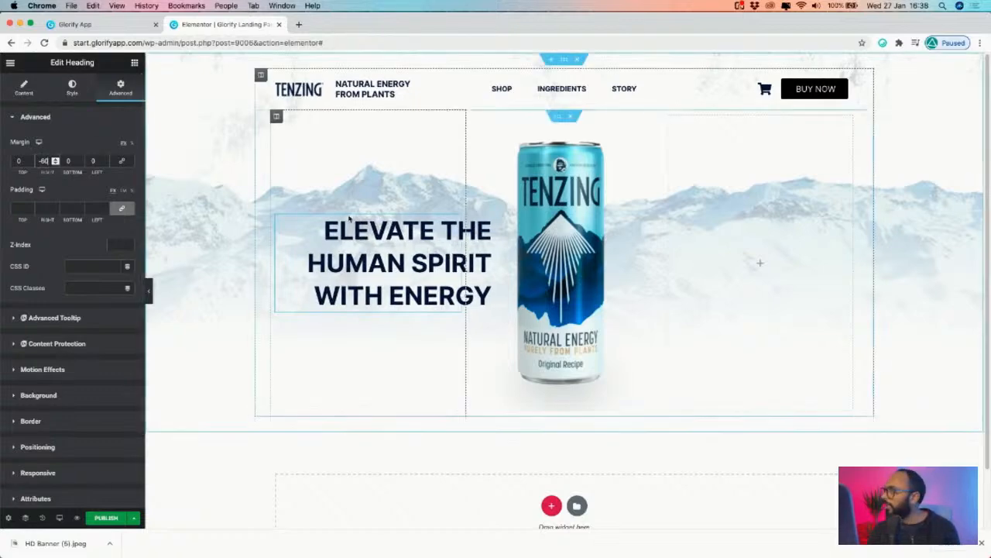
# - Duplicate the "Elevate the human spirit with energy" heading and move the copy into the empty column right of the can
pyautogui.rightClick(455, 222)
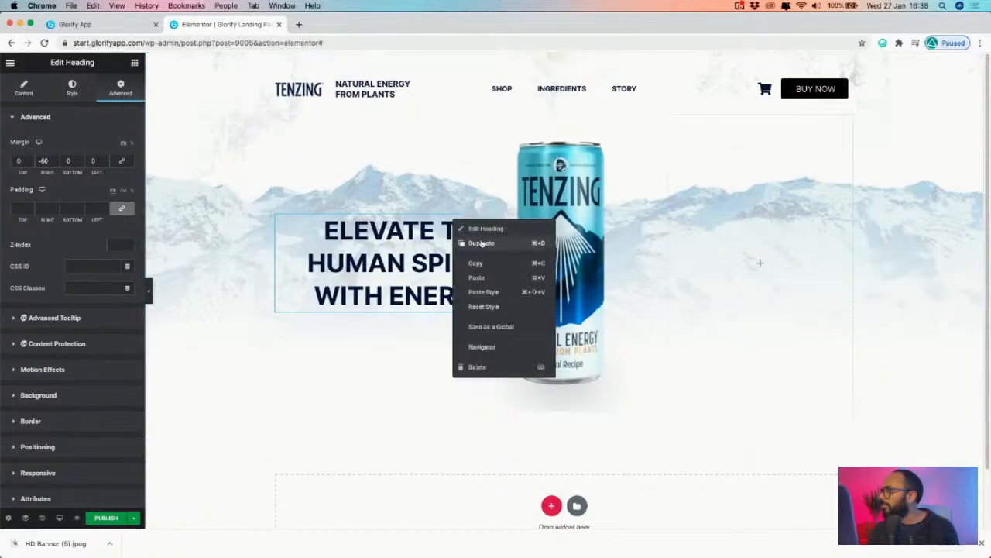
pyautogui.click(482, 244)
pyautogui.moveTo(455, 271); pyautogui.dragTo(748, 261)
pyautogui.doubleClick(767, 164)
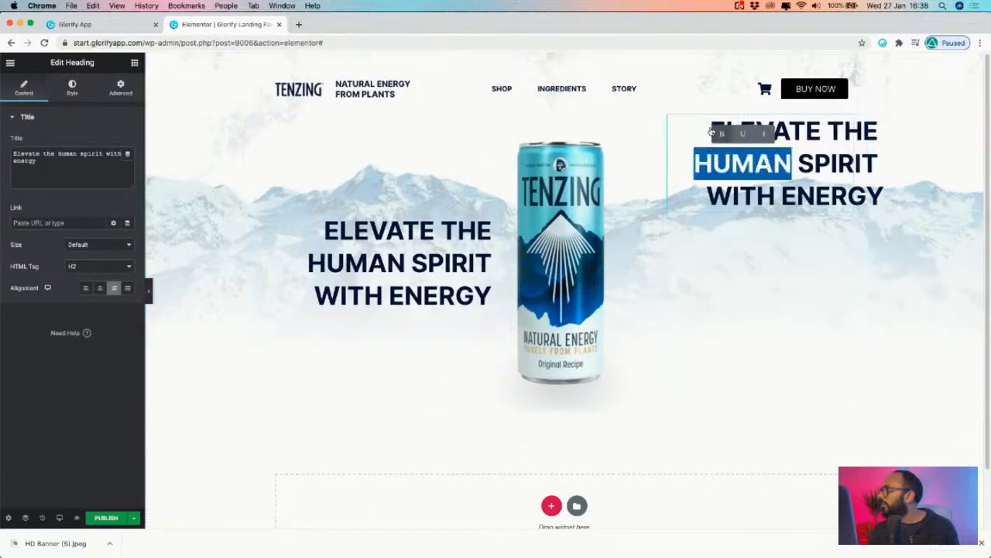
pyautogui.click(196, 152)
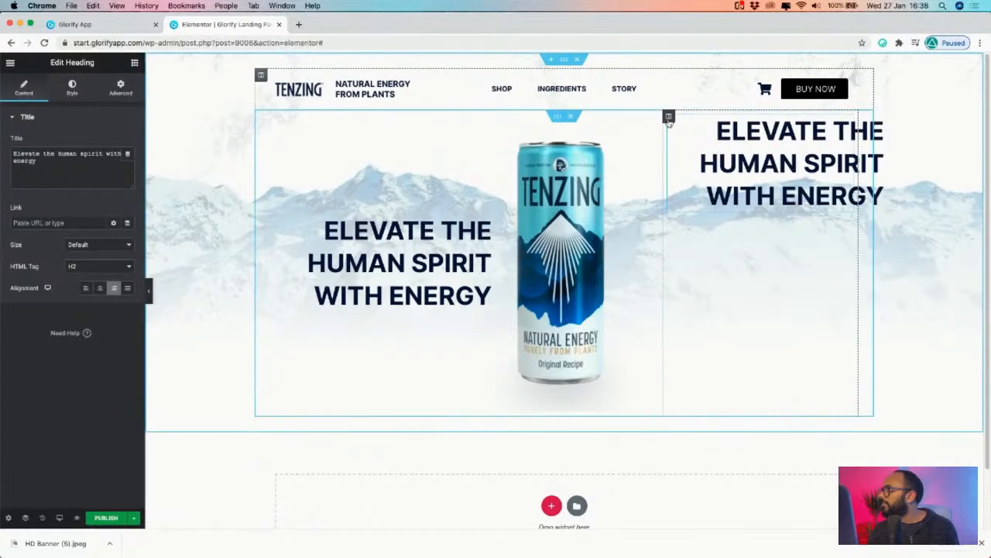
# - Set the vertical alignment of the column holding the copied heading to Middle
pyautogui.click(71, 87)
pyautogui.click(23, 87)
pyautogui.click(111, 160)
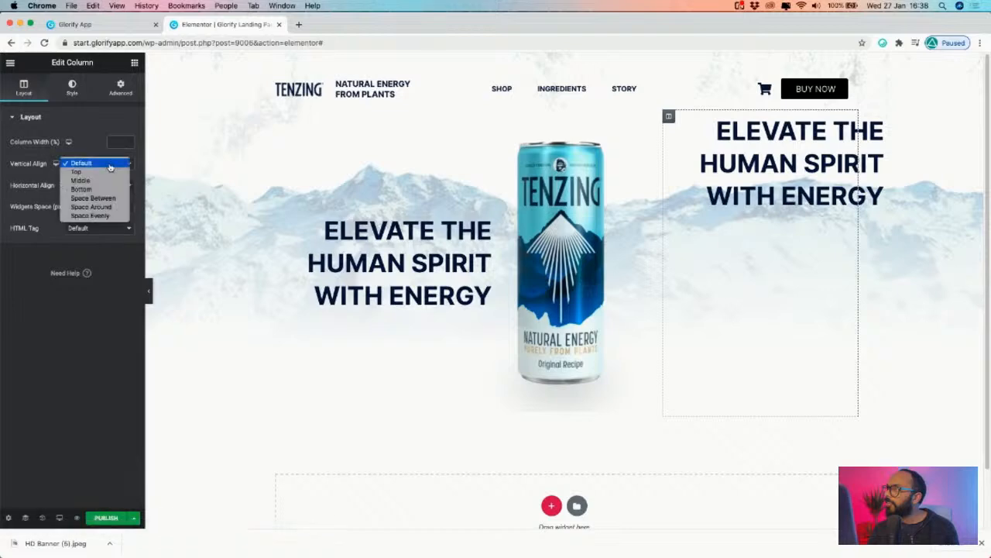
pyautogui.click(91, 180)
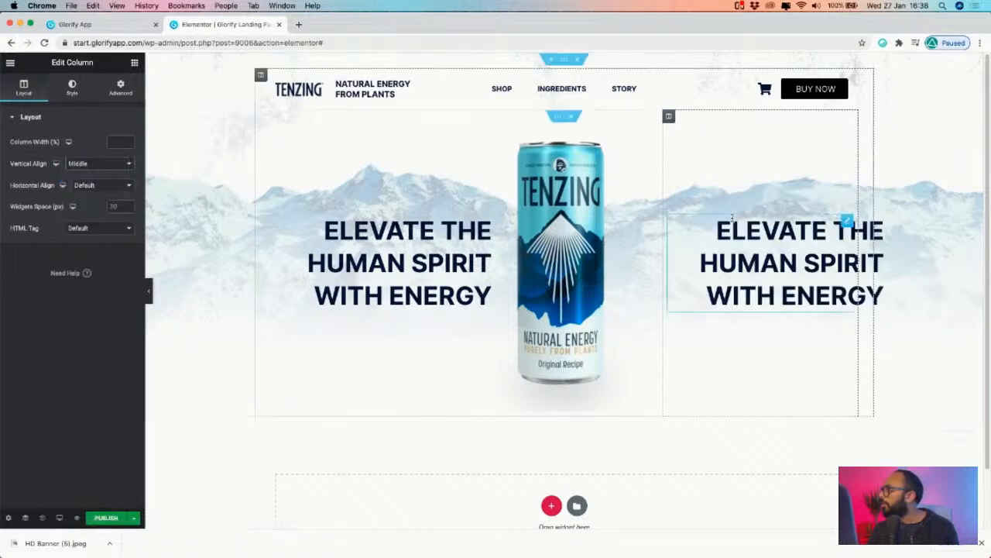
# - Left-align the copied heading, and set its left margin to -60 px and its right margin to 0
pyautogui.click(847, 221)
pyautogui.click(86, 289)
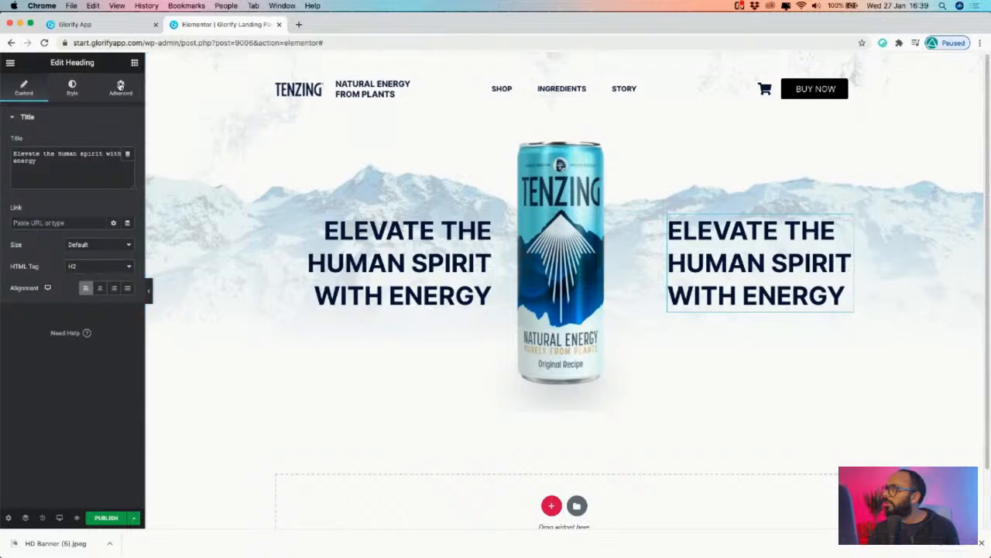
pyautogui.click(120, 87)
pyautogui.click(105, 163)
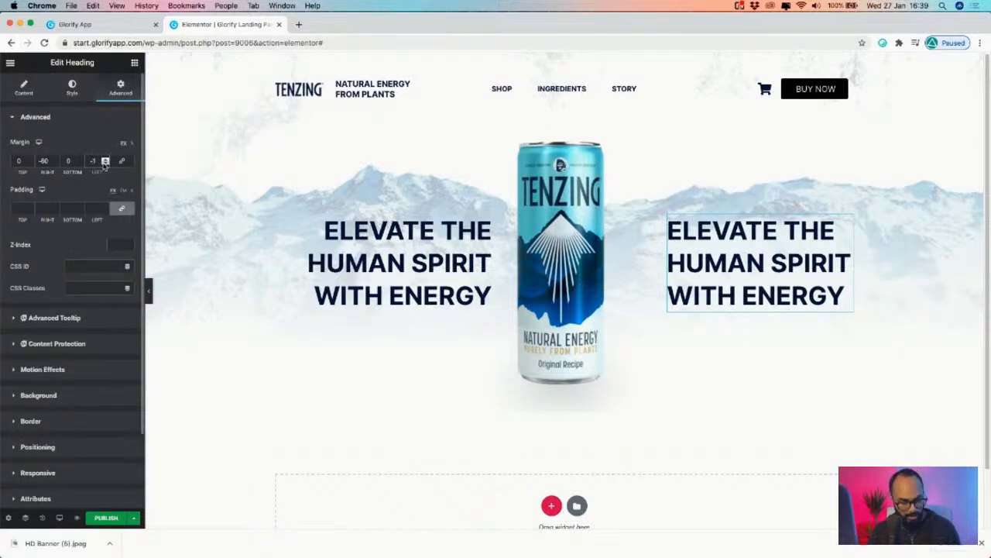
pyautogui.click(105, 163)
pyautogui.click(105, 163)
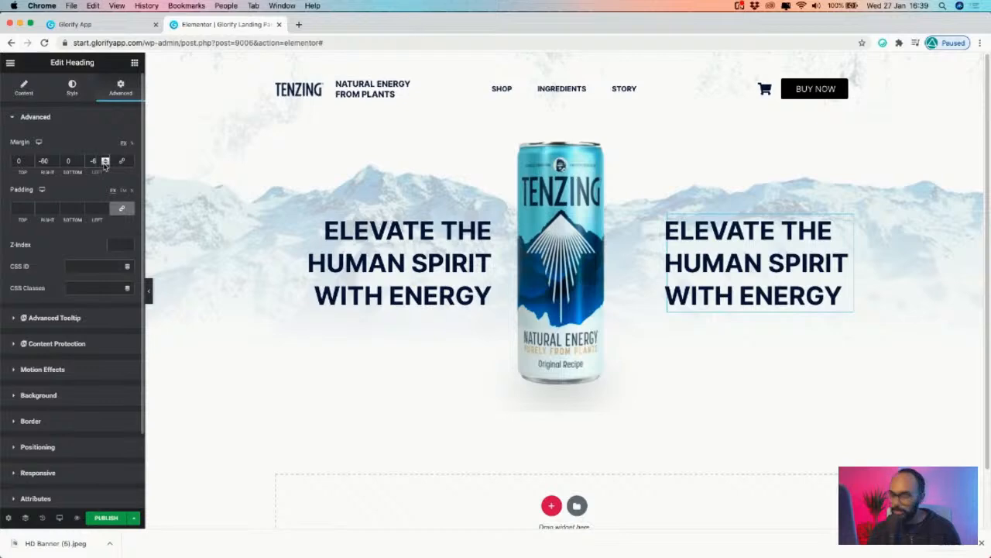
pyautogui.write('0')
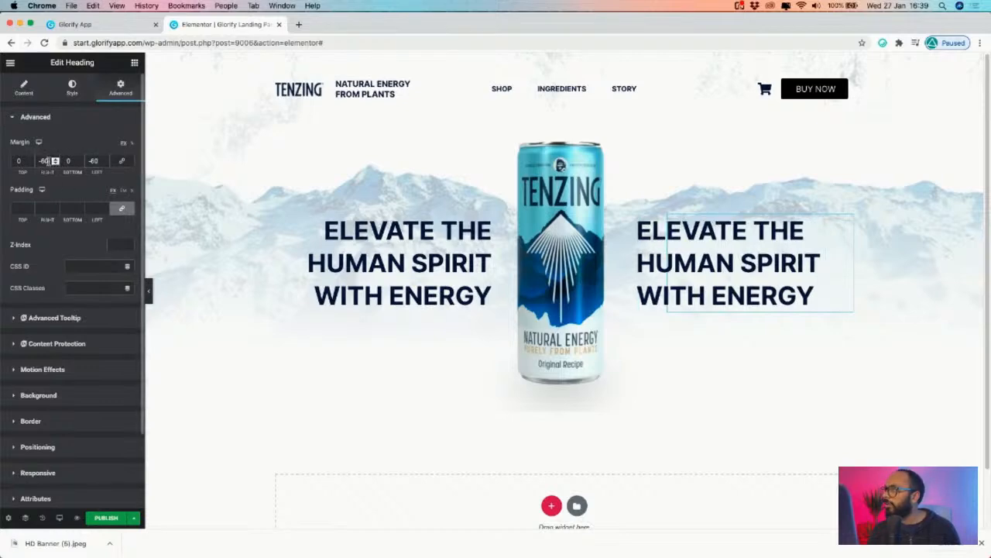
pyautogui.doubleClick(49, 161)
pyautogui.write('0')
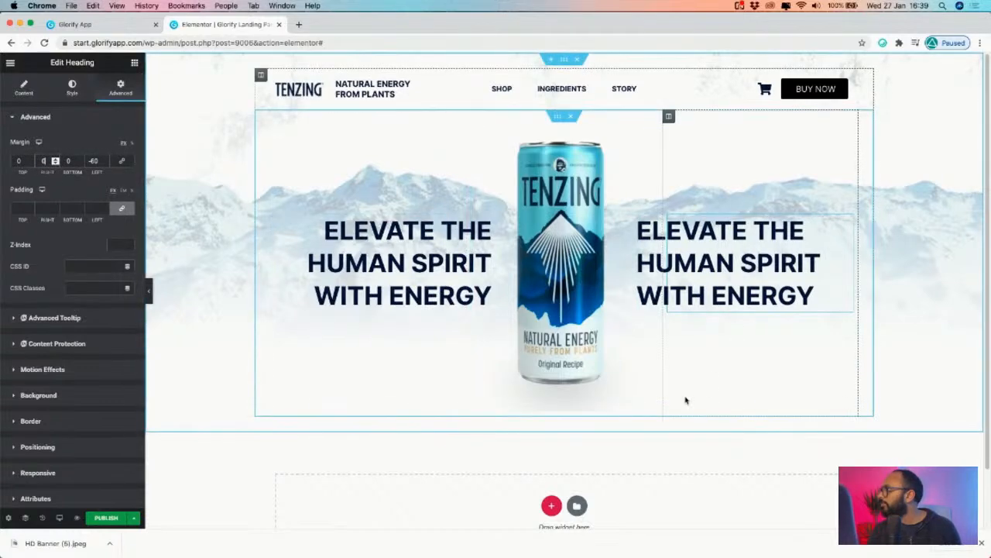
# - Copy "Good for mind, body and planet." from the Glorify design and paste it over the copied heading's text in Elementor
pyautogui.doubleClick(711, 268)
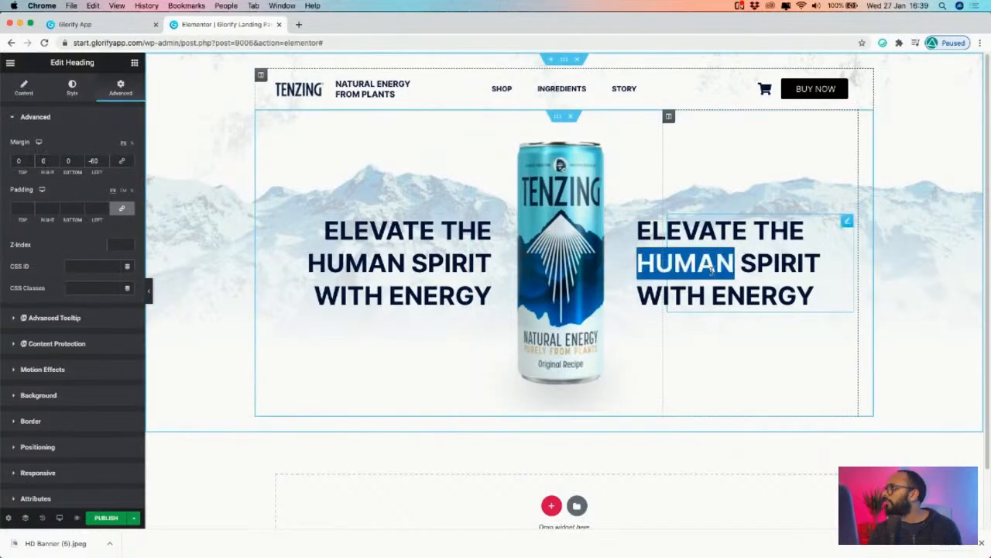
pyautogui.click(129, 30)
pyautogui.doubleClick(625, 329)
pyautogui.press('super+a')
pyautogui.press('super+c')
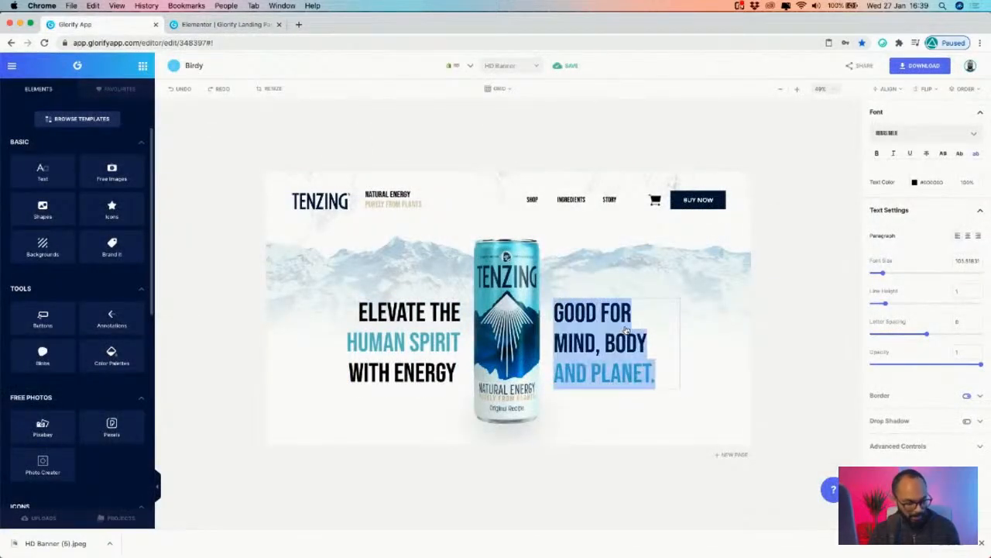
pyautogui.click(238, 25)
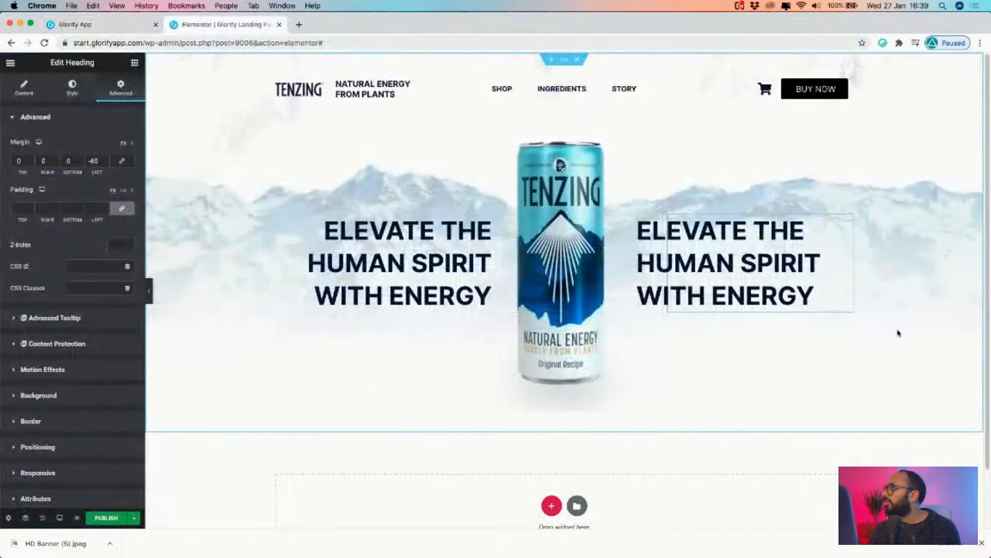
pyautogui.press('super+a')
pyautogui.press('super+v')
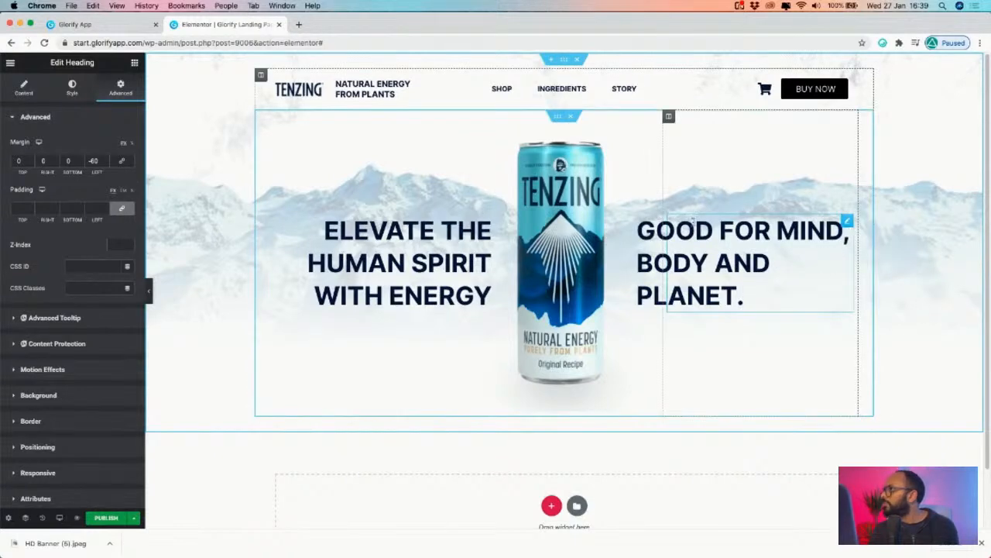
pyautogui.click(68, 89)
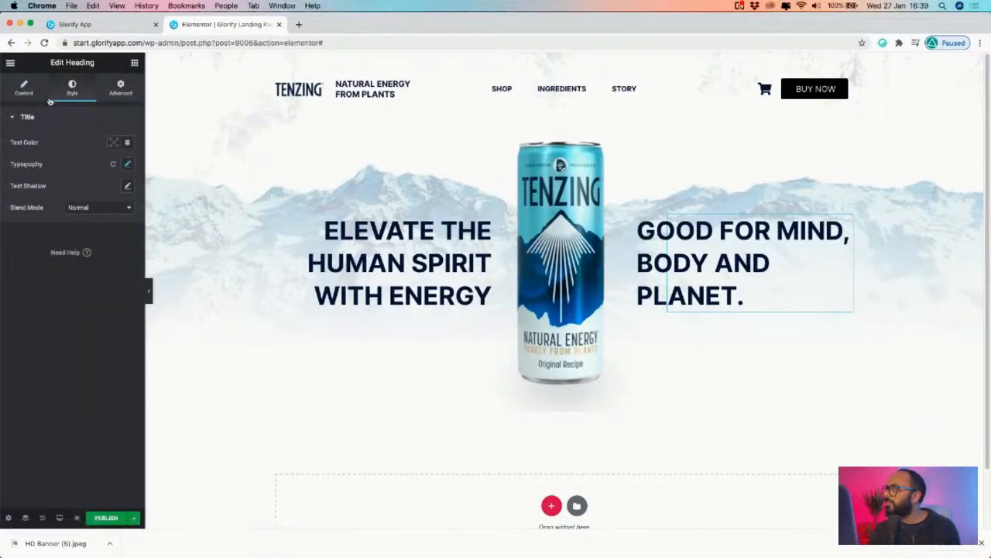
pyautogui.click(143, 25)
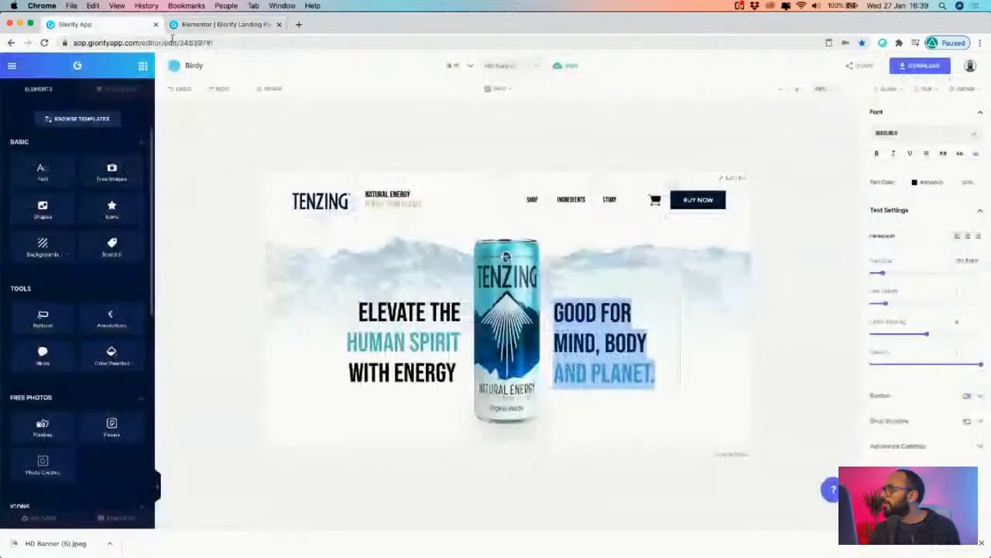
pyautogui.click(226, 24)
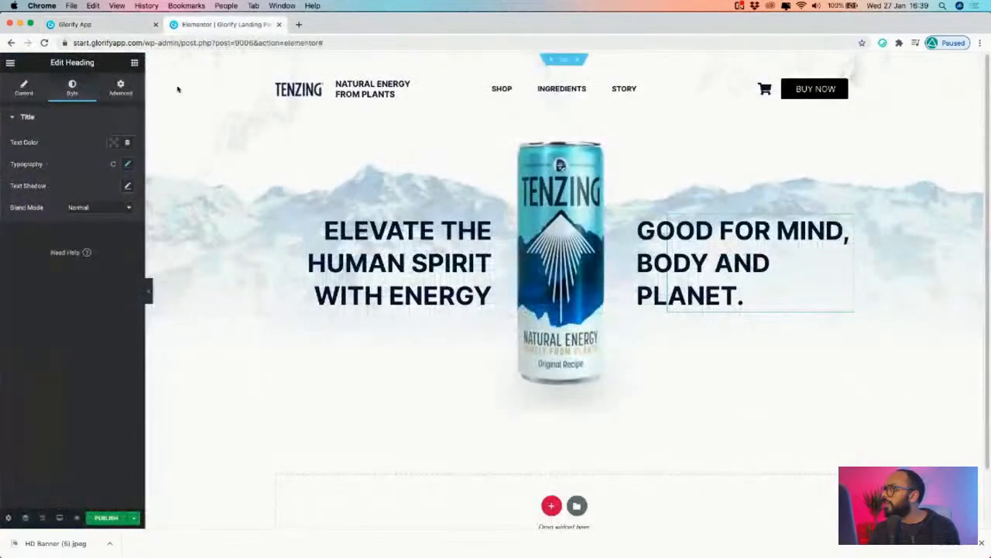
pyautogui.click(27, 85)
pyautogui.click(78, 90)
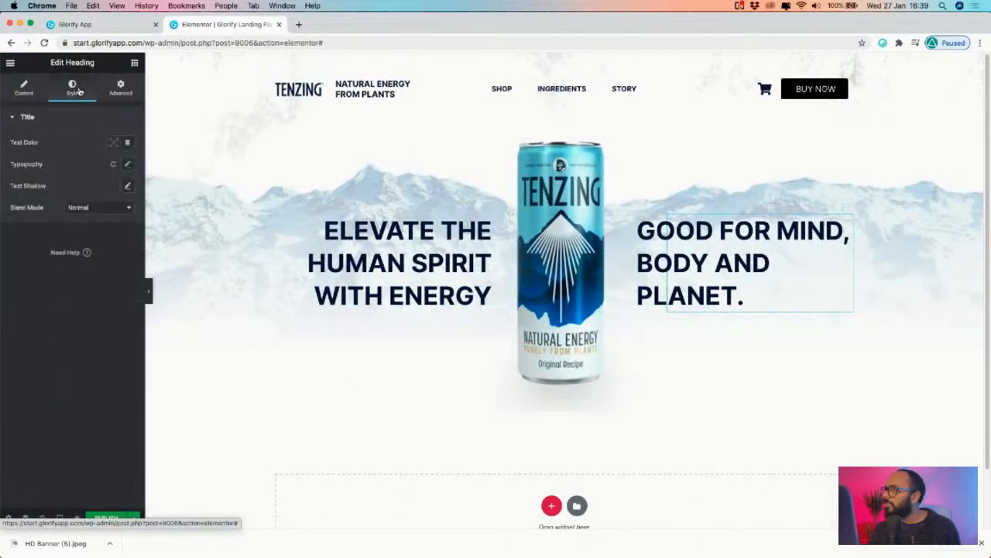
# - Give the "Good for mind, body and planet." heading a custom positioning width of about 288 px
pyautogui.click(126, 93)
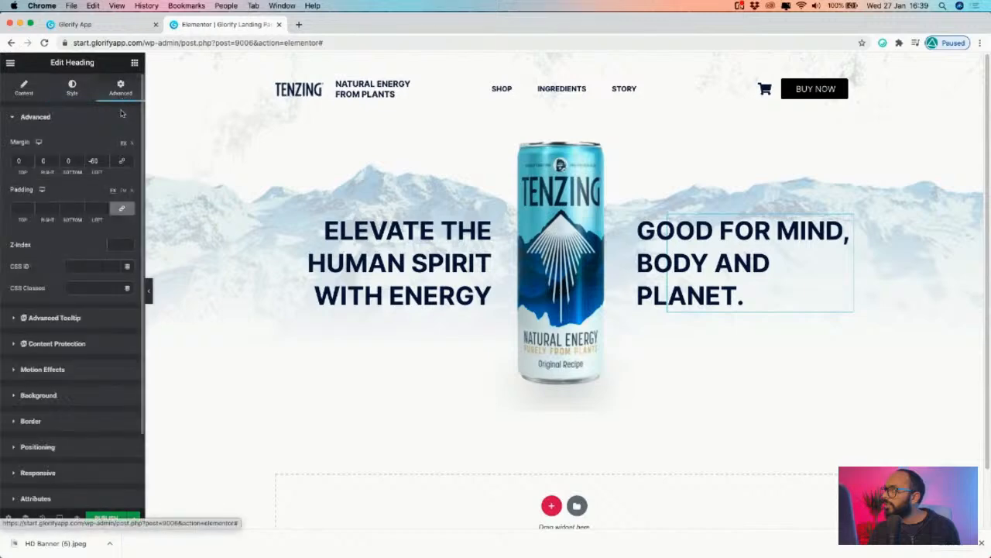
pyautogui.scroll(-5, 47, 349)
pyautogui.click(38, 359)
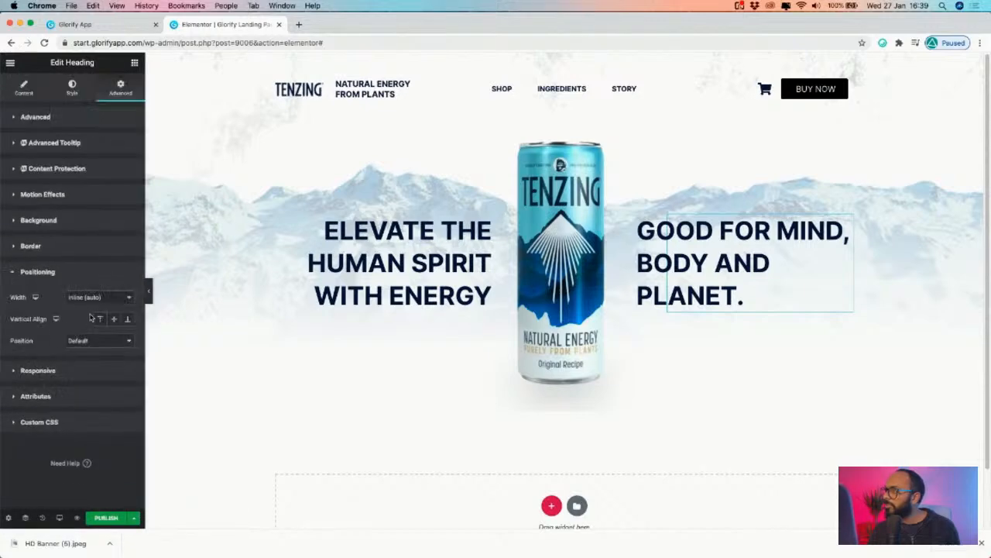
pyautogui.click(93, 297)
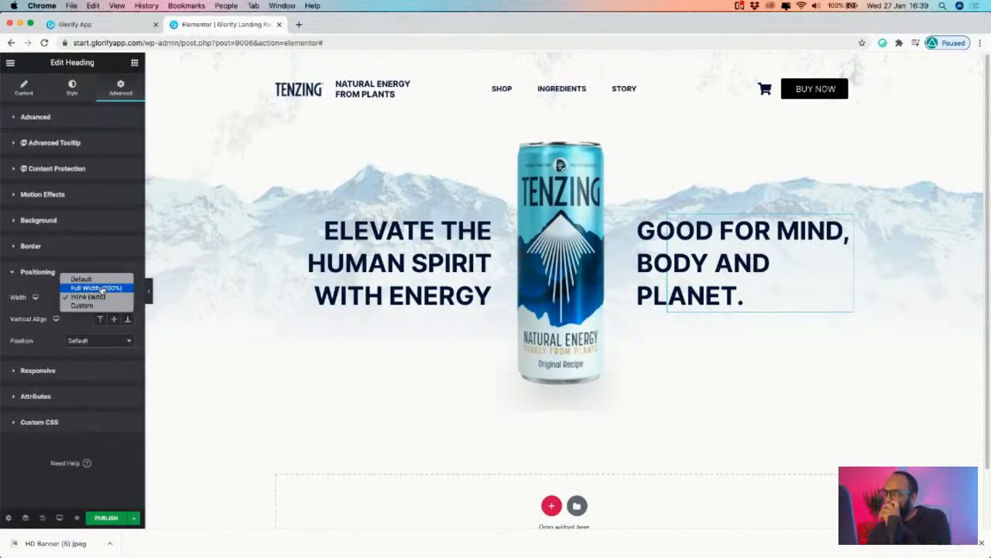
pyautogui.click(70, 320)
pyautogui.click(92, 298)
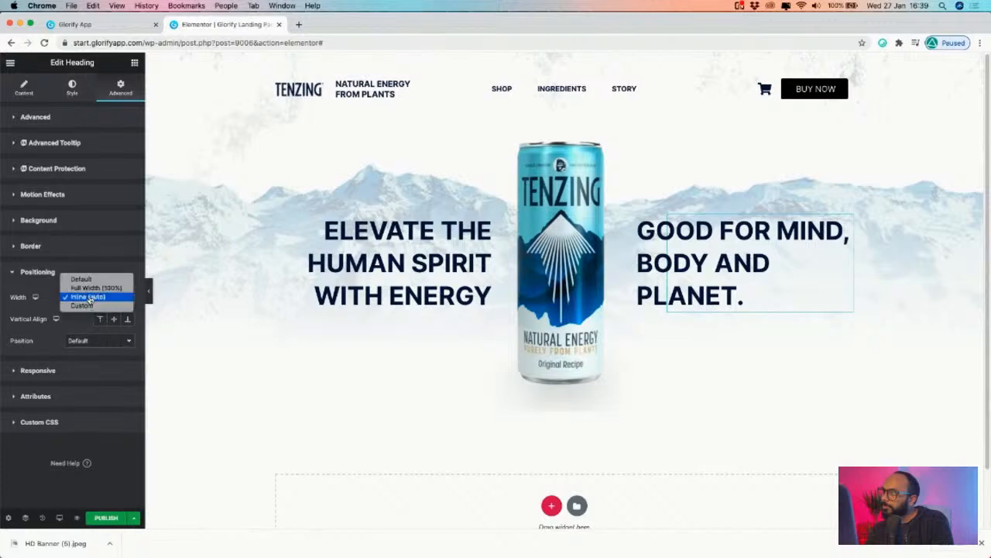
pyautogui.click(89, 309)
pyautogui.moveTo(9, 338); pyautogui.dragTo(37, 338)
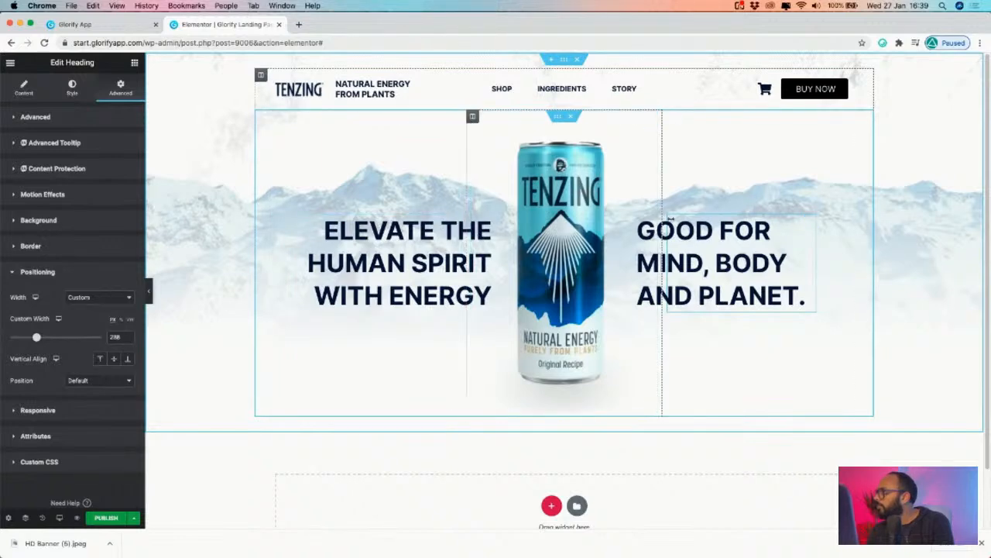
# - Try moving the "Elevate the human spirit with energy" heading below the can image, and undo the move
pyautogui.moveTo(455, 221); pyautogui.dragTo(558, 402)
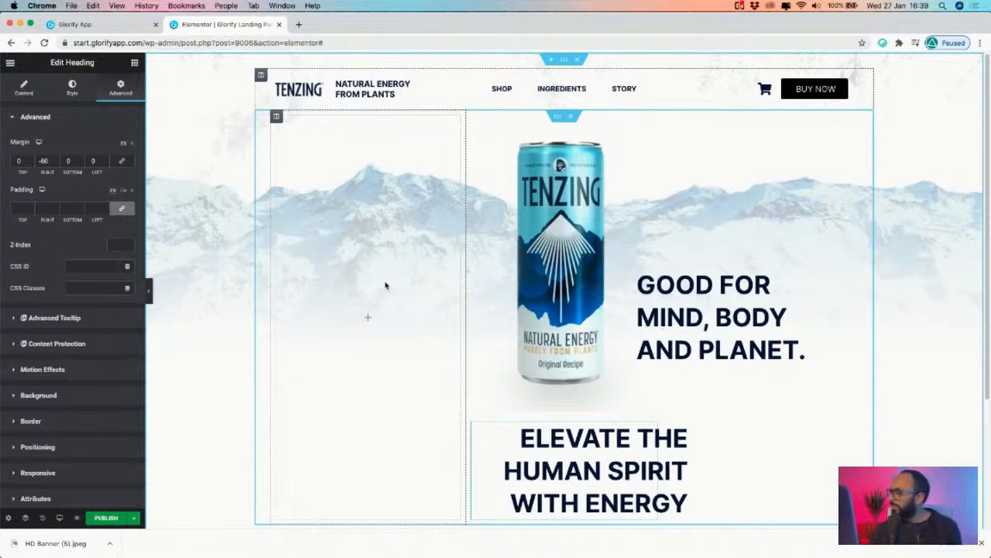
pyautogui.press('super+z')
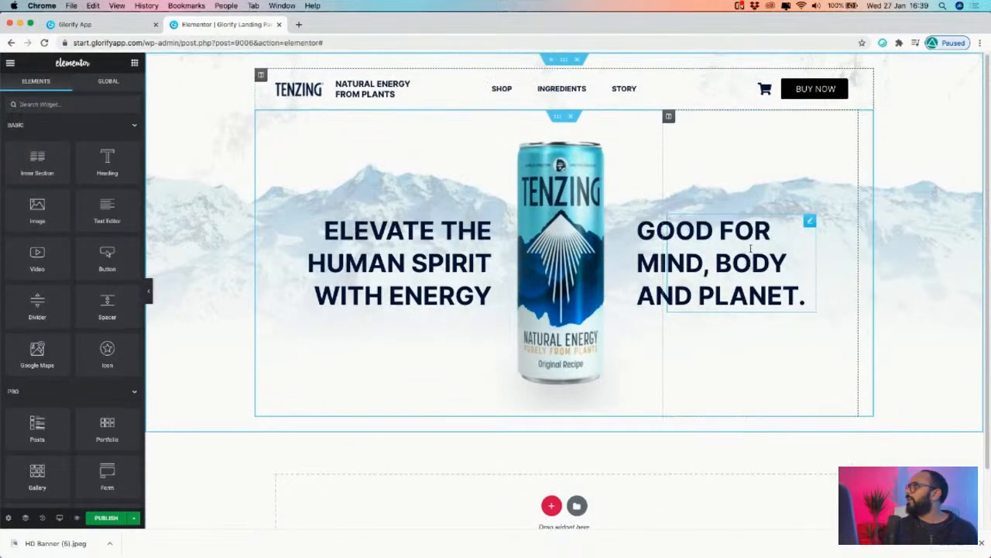
# - Set the top and bottom margins of the hero's inner section to 100 px
pyautogui.click(557, 116)
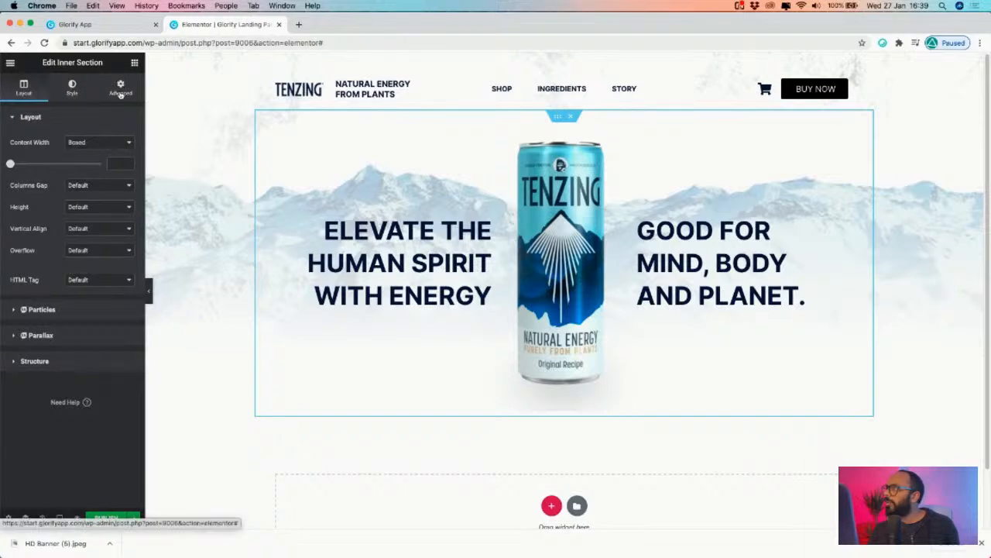
pyautogui.click(120, 90)
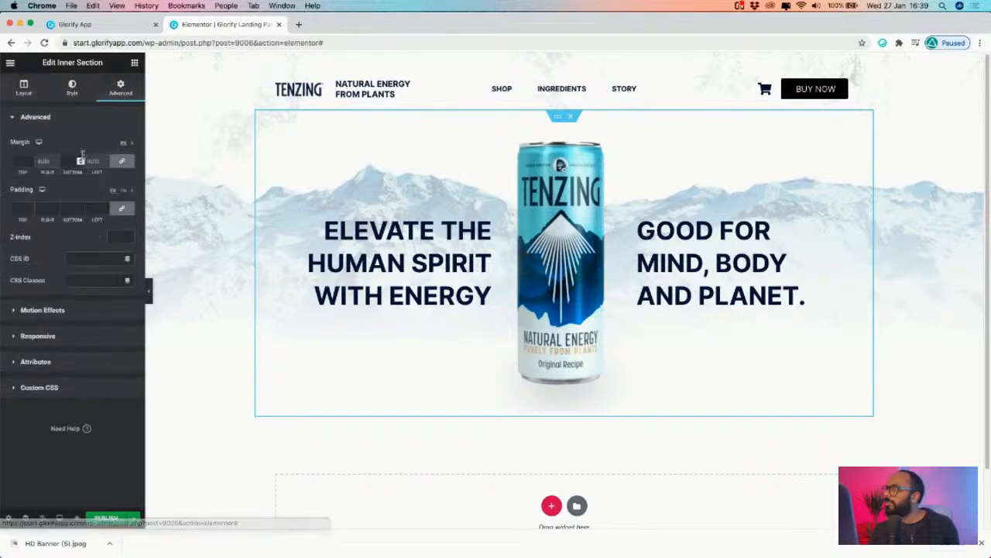
pyautogui.click(15, 160)
pyautogui.write('1')
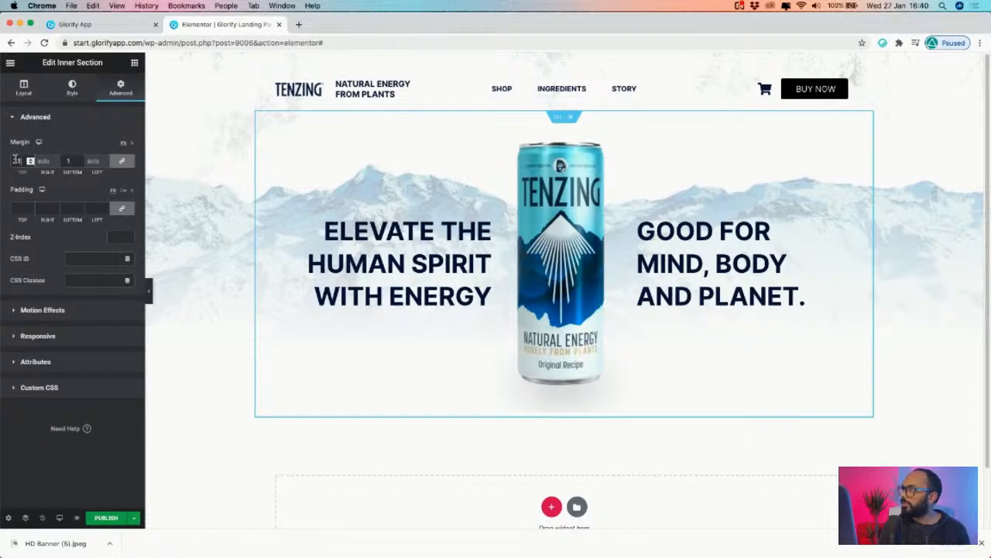
pyautogui.write('00')
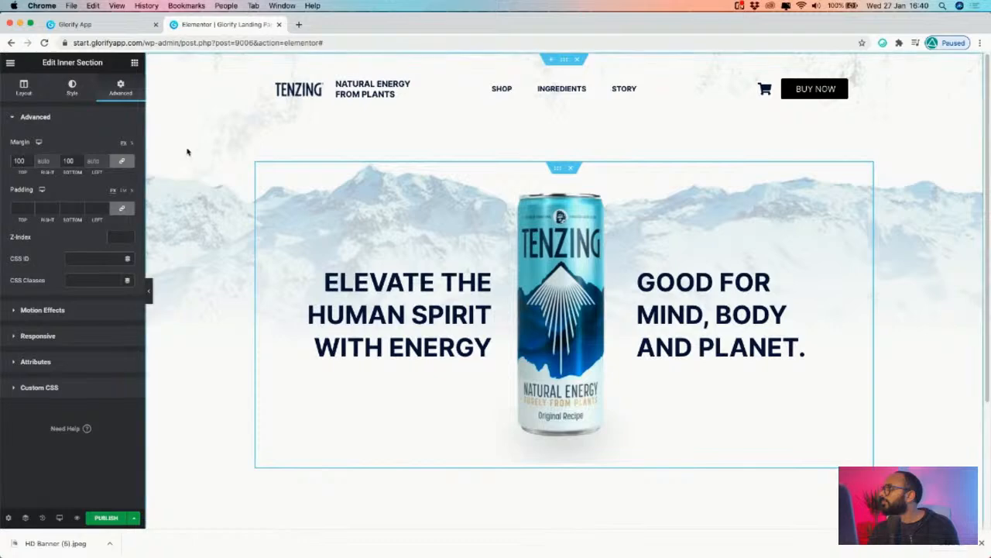
# - Preview the full-width landing page in Elementor and compare its hero section with the Glorify design
pyautogui.click(149, 288)
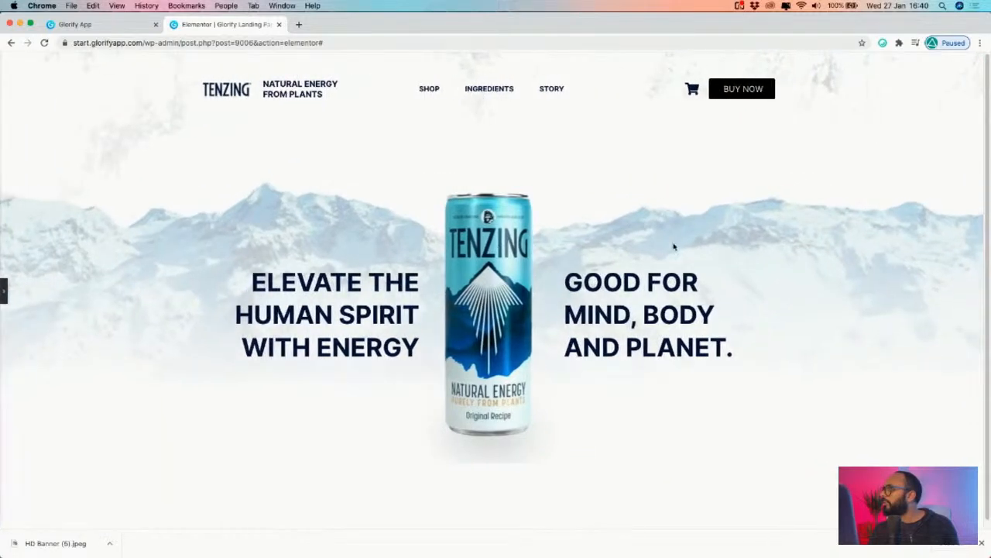
pyautogui.click(3, 290)
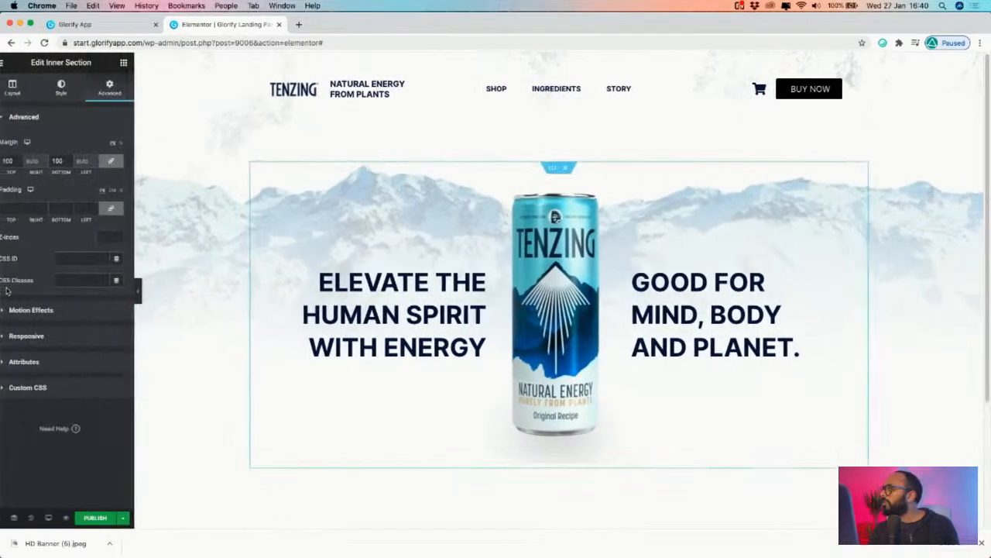
pyautogui.click(150, 291)
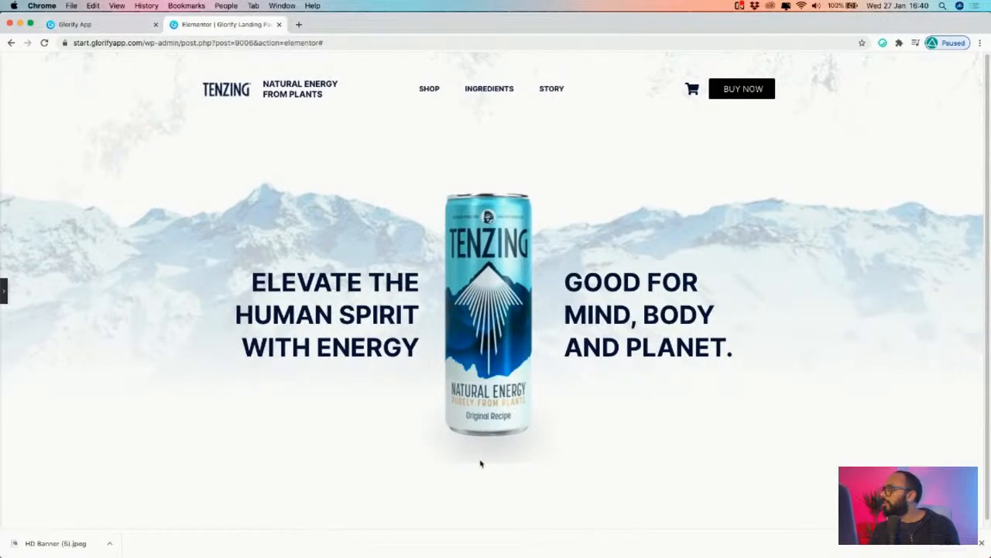
pyautogui.click(85, 26)
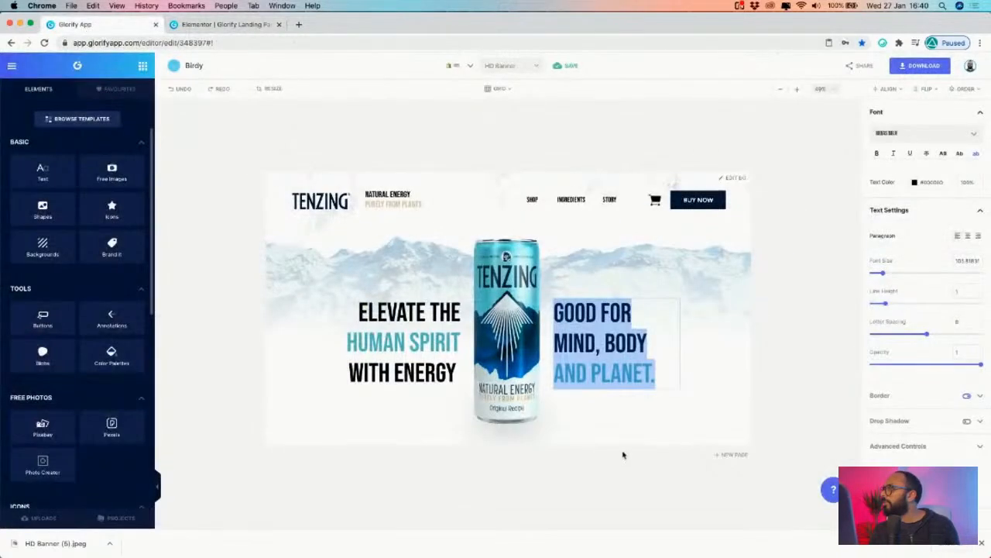
pyautogui.click(231, 28)
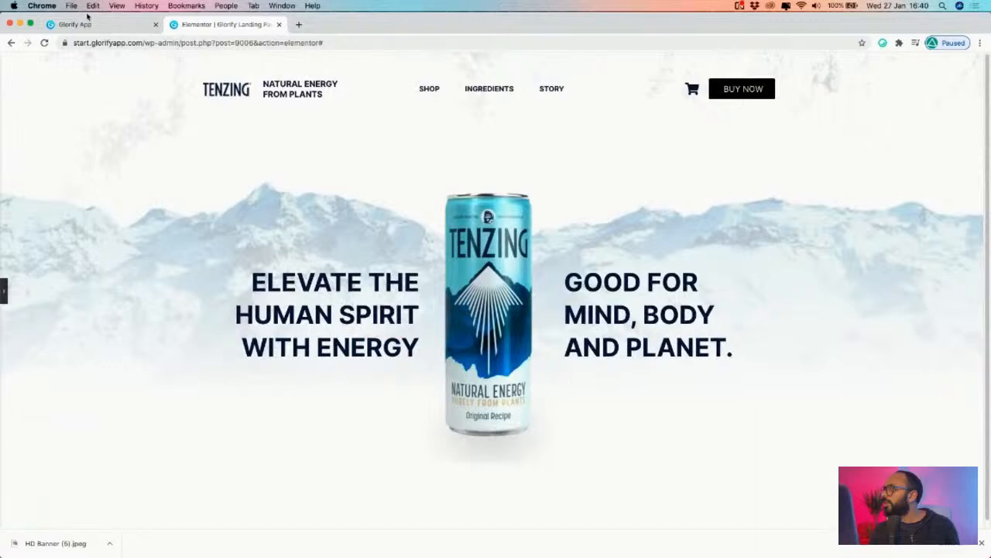
pyautogui.click(88, 24)
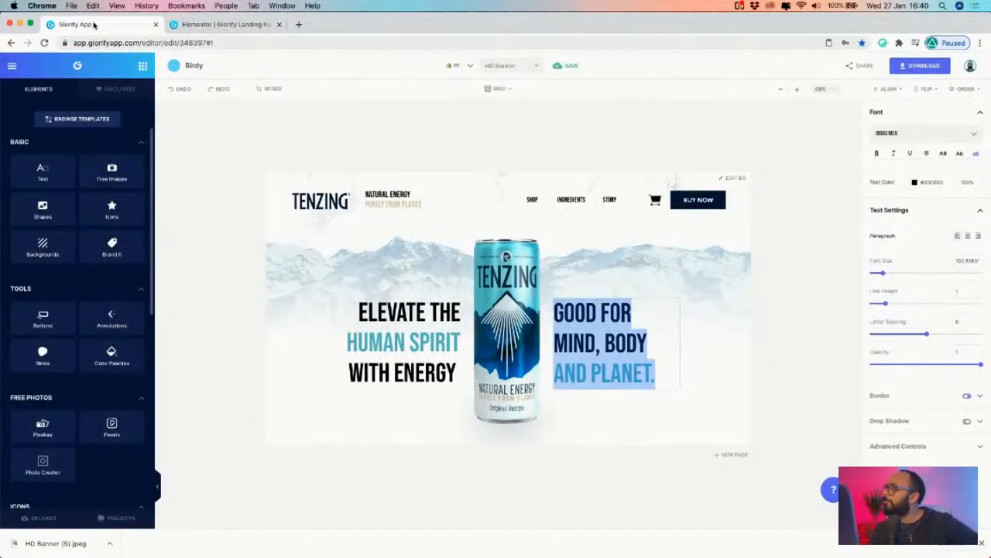
pyautogui.click(213, 24)
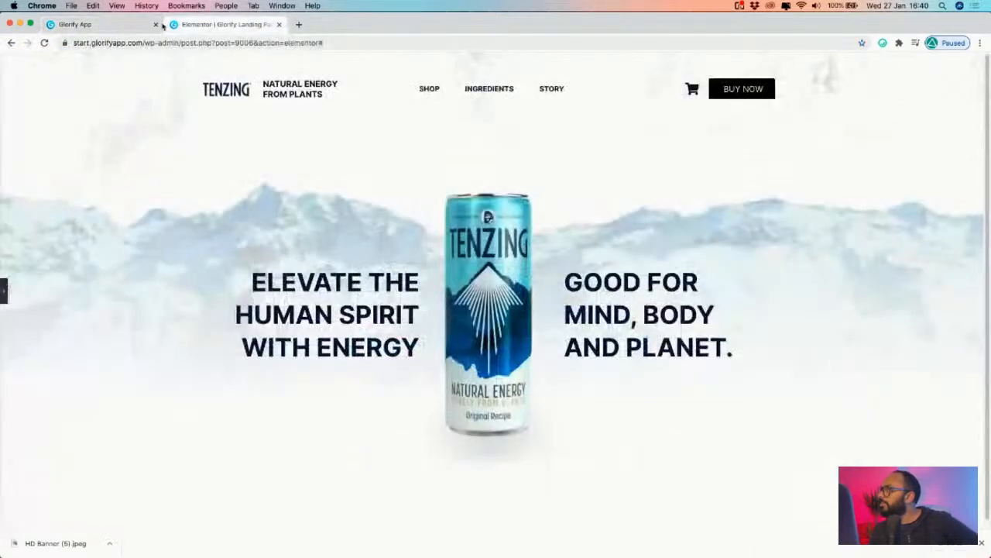
pyautogui.click(4, 290)
# - Switch to the Glorify design and open page 10, the "All natural flavor" product section with three cans
pyautogui.click(85, 24)
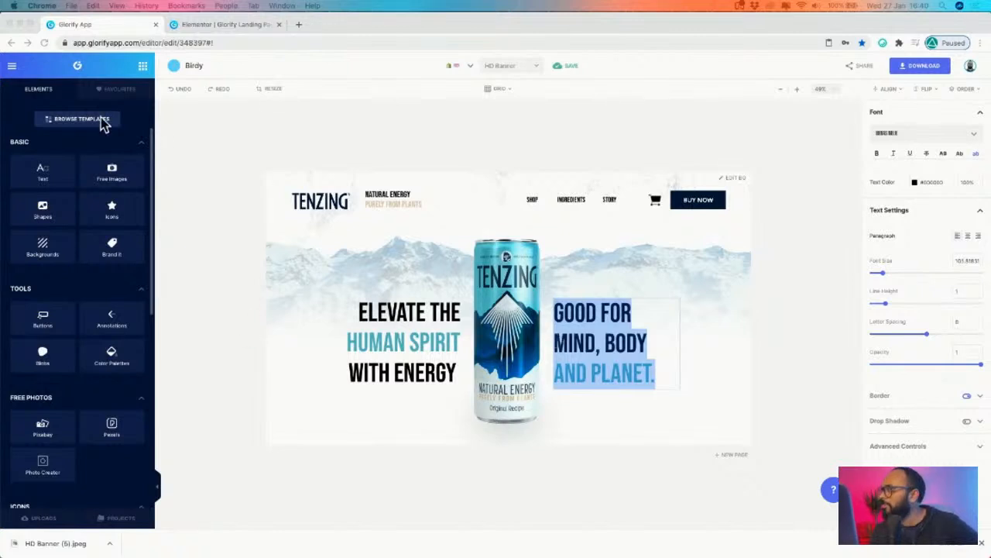
pyautogui.click(979, 537)
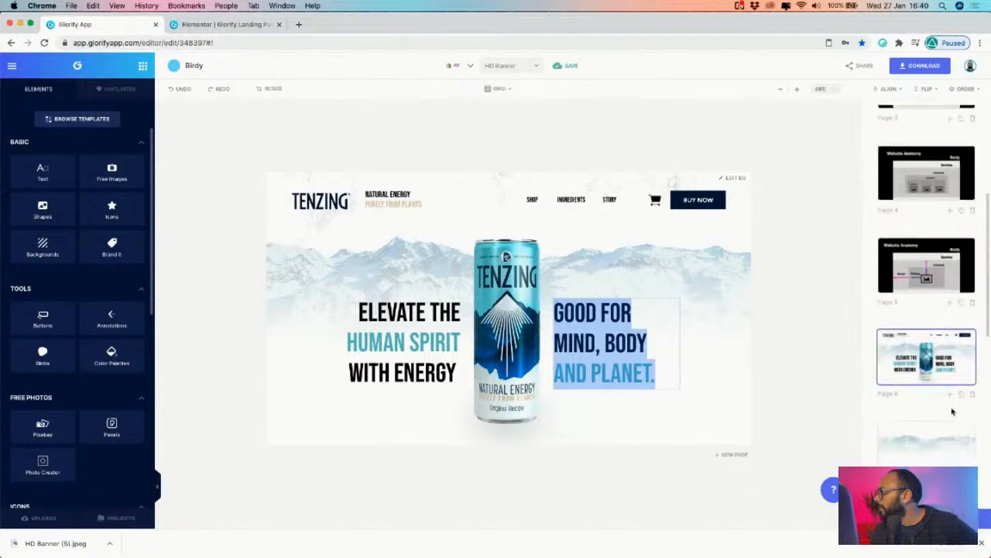
pyautogui.scroll(-3, 934, 306)
pyautogui.scroll(-3, 933, 317)
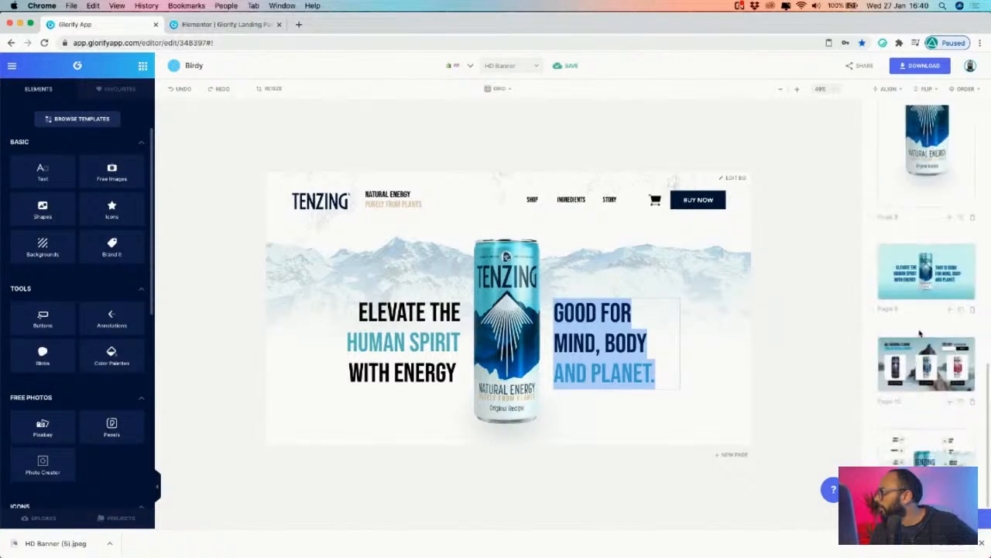
pyautogui.click(889, 375)
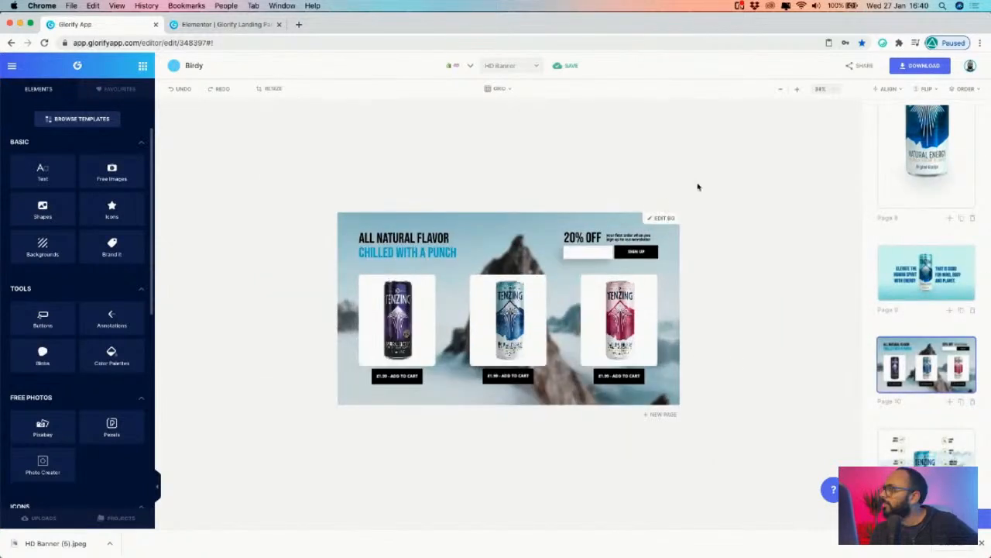
pyautogui.click(799, 89)
pyautogui.click(799, 89)
pyautogui.click(799, 89)
pyautogui.click(800, 89)
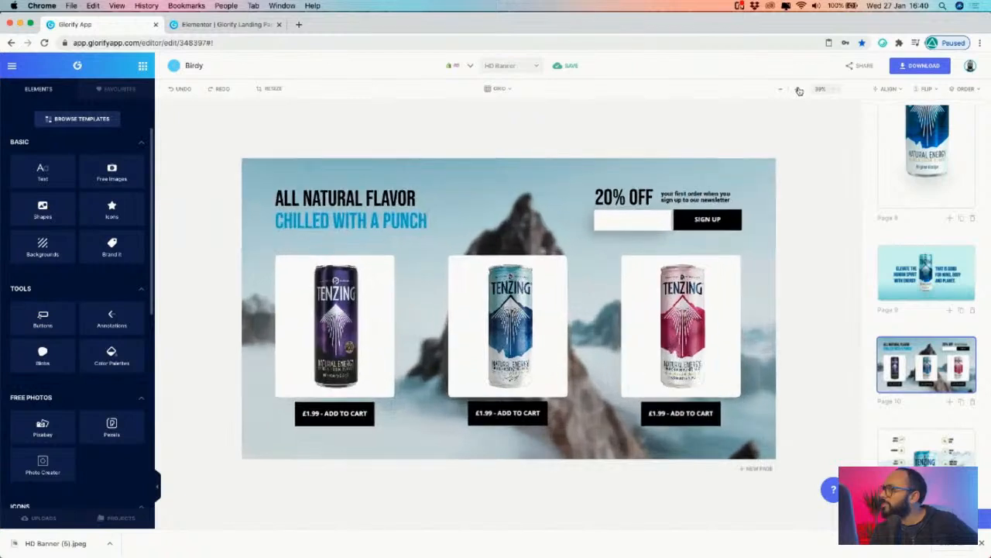
pyautogui.click(799, 89)
# - Add a blank page after page 10 and copy the three can images from page 10 onto it
pyautogui.click(307, 285)
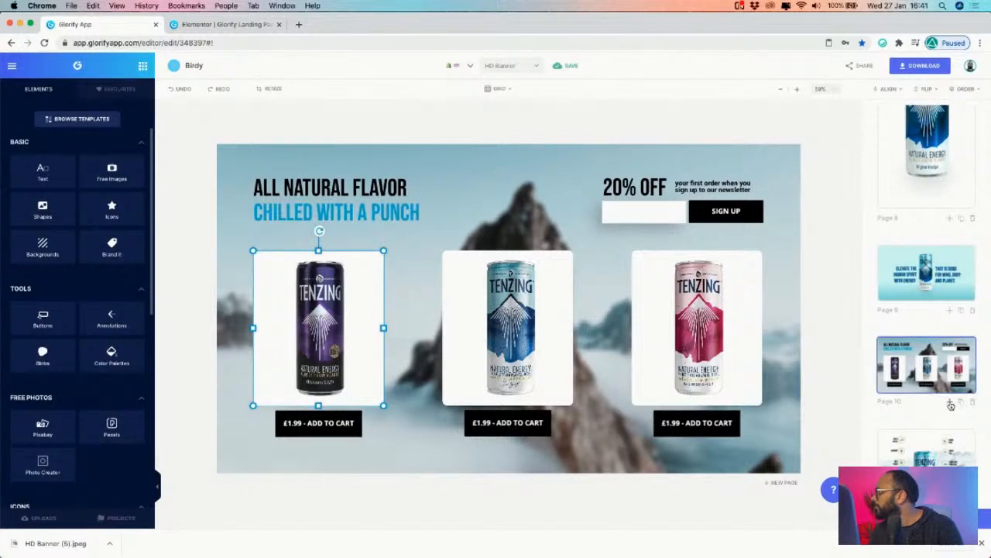
pyautogui.click(950, 404)
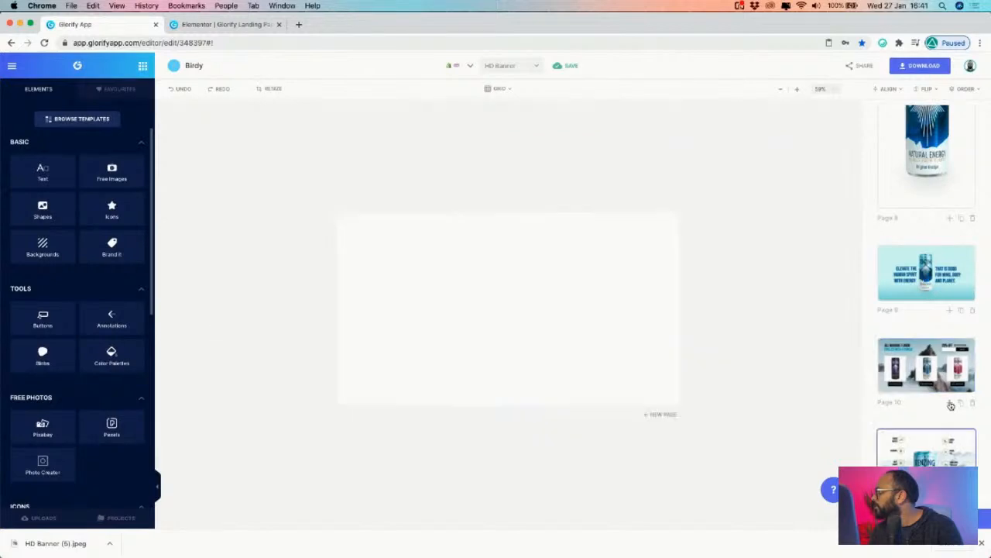
pyautogui.click(926, 364)
pyautogui.click(431, 315)
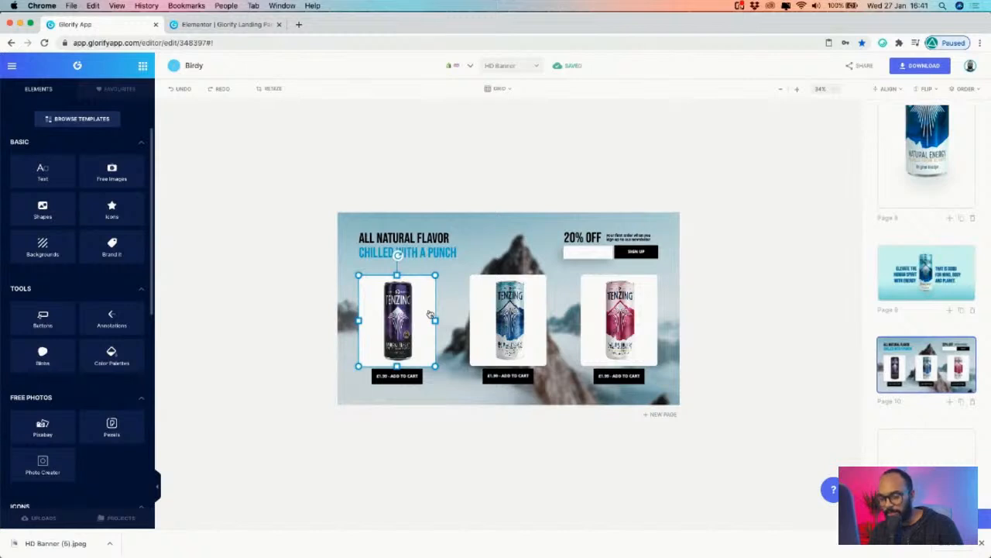
pyautogui.keyDown('shift'); pyautogui.click(545, 310); pyautogui.keyUp('shift')
pyautogui.keyDown('shift'); pyautogui.click(621, 310); pyautogui.keyUp('shift')
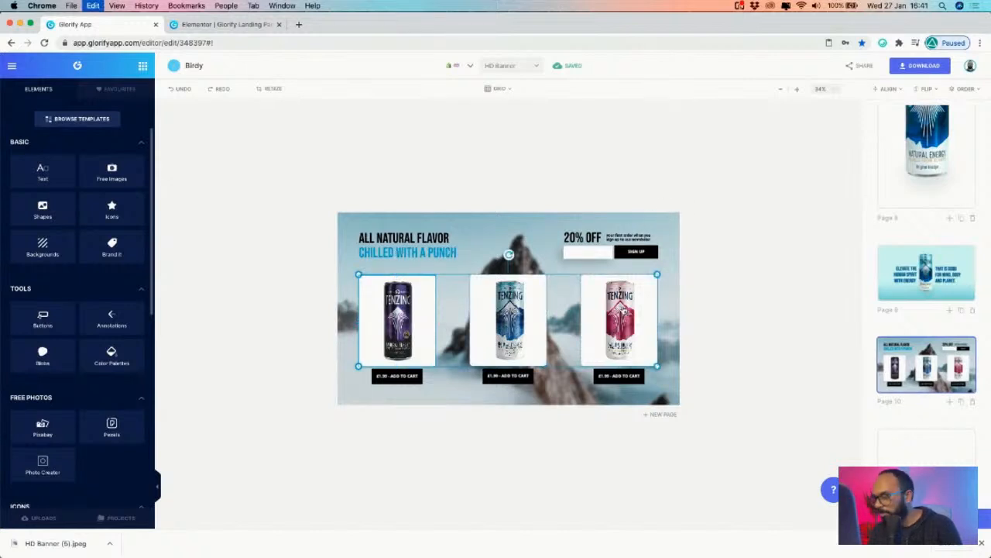
pyautogui.click(660, 413)
pyautogui.press('super+v')
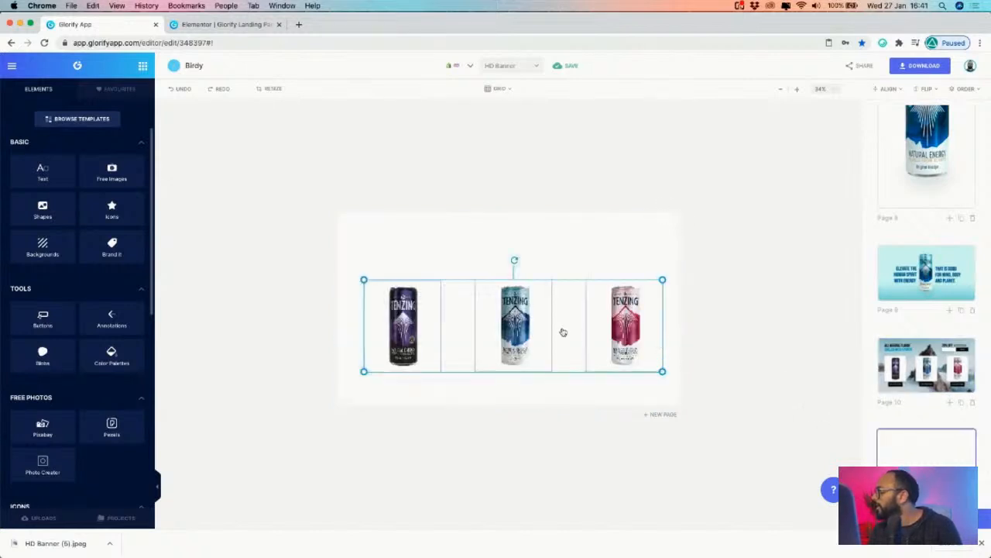
pyautogui.click(563, 332)
pyautogui.click(411, 333)
pyautogui.moveTo(372, 233); pyautogui.dragTo(608, 362)
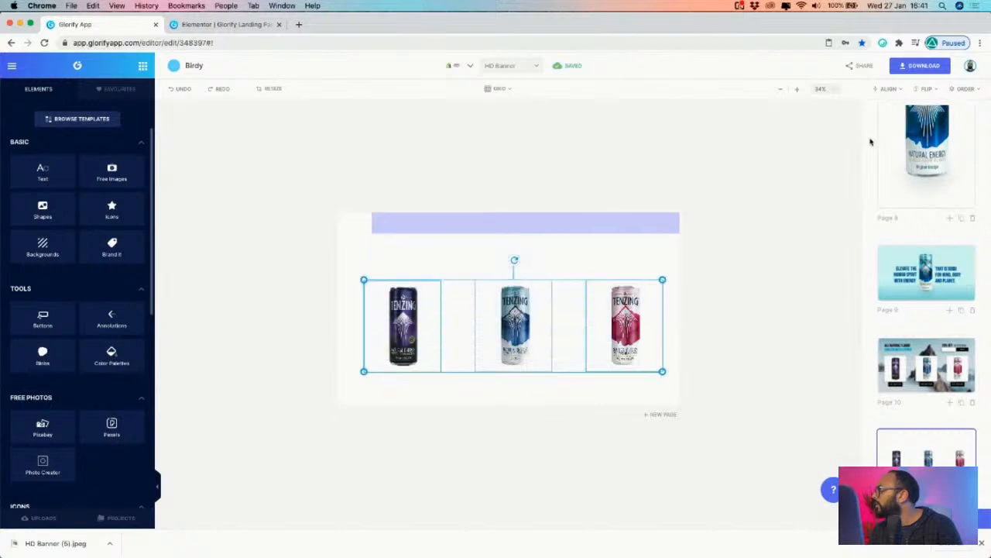
pyautogui.press('super+z')
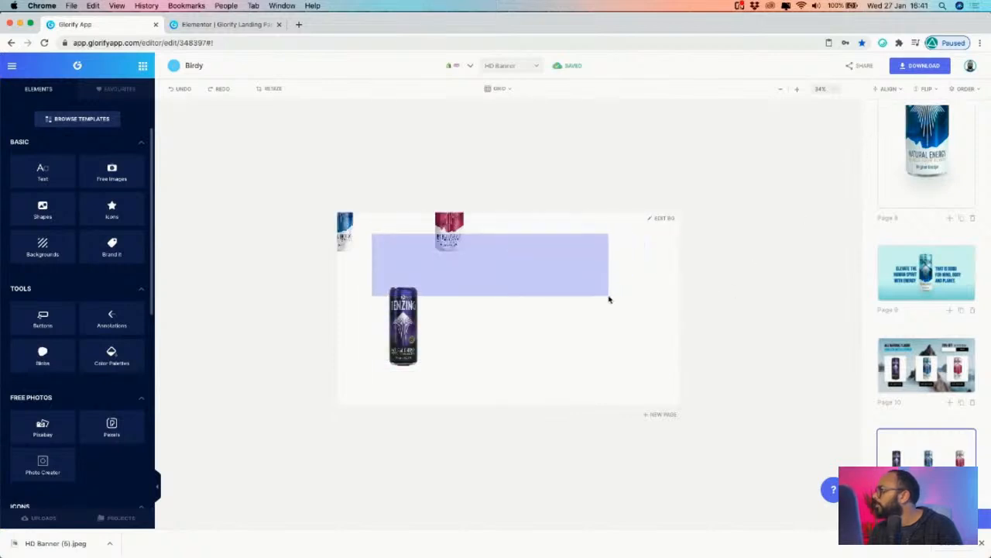
pyautogui.press('super+z')
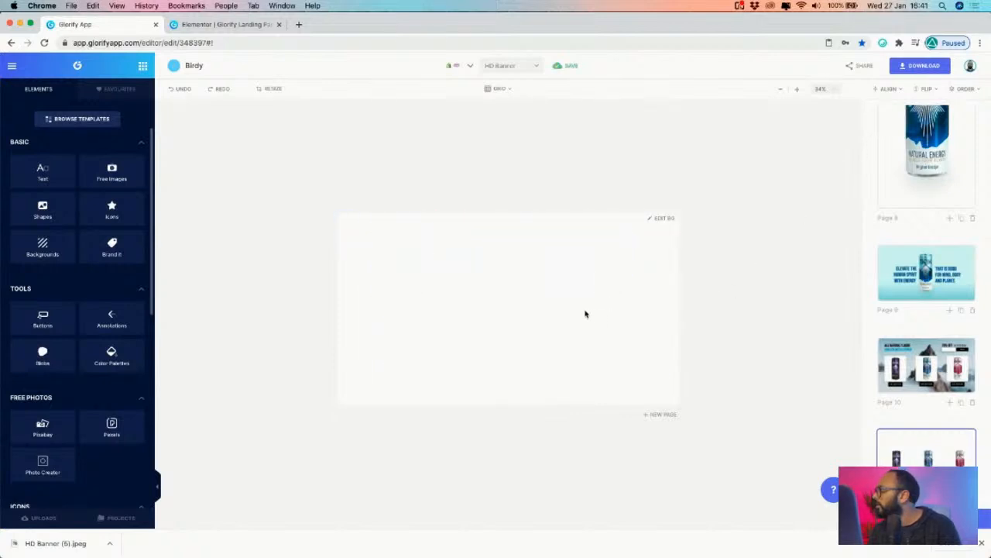
pyautogui.press('super+shift+z')
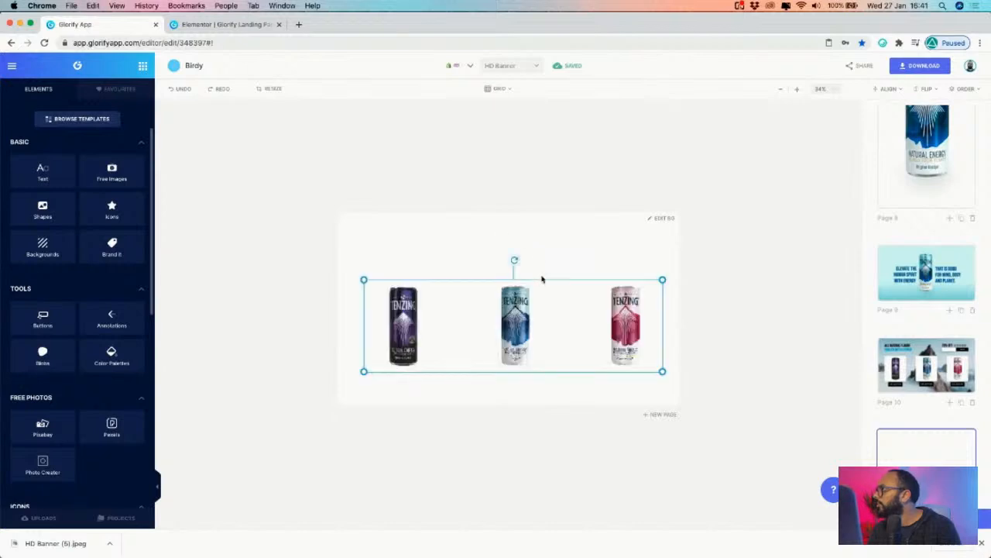
# - Stack all three can images on top of each other by aligning them to center and middle
pyautogui.click(555, 268)
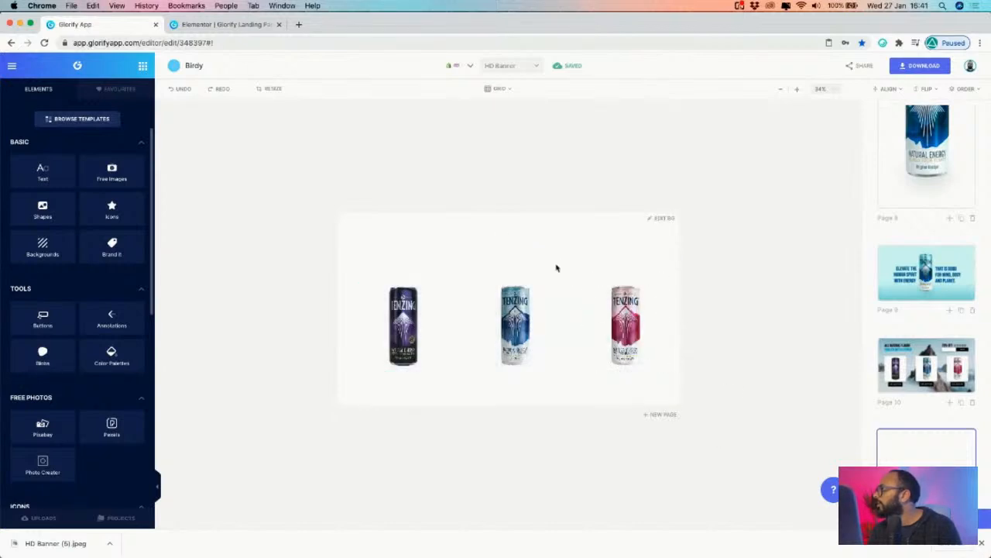
pyautogui.click(627, 314)
pyautogui.press('super+a')
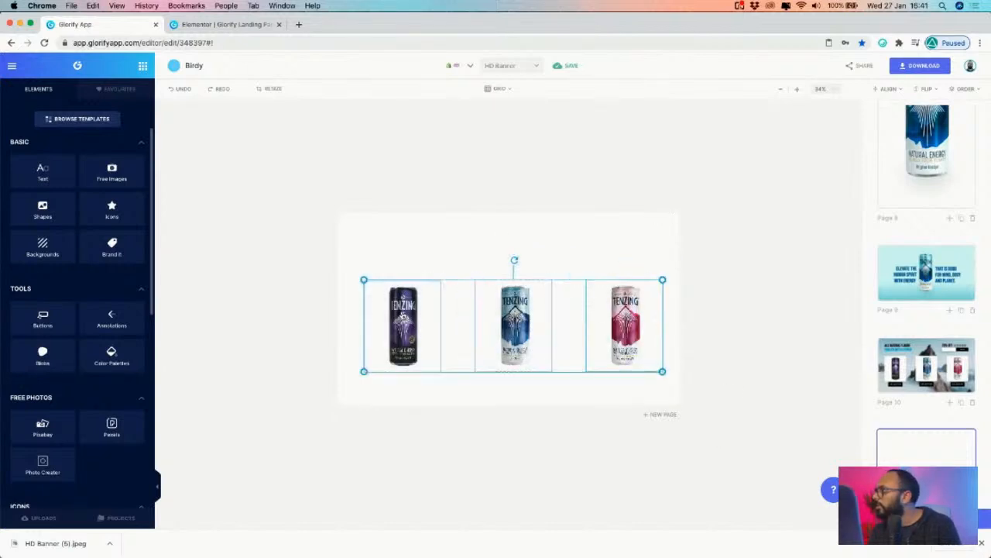
pyautogui.click(891, 90)
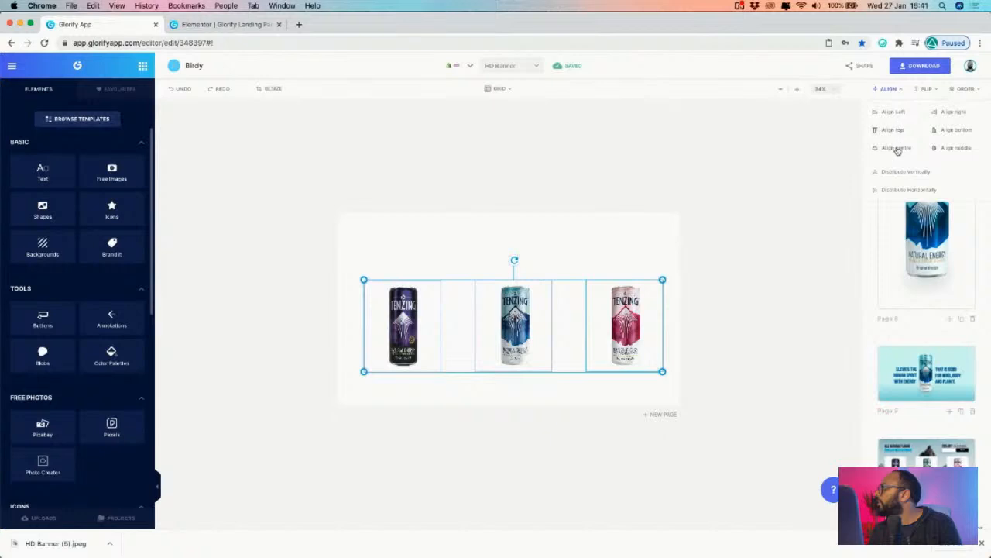
pyautogui.click(896, 148)
pyautogui.click(960, 152)
pyautogui.click(640, 228)
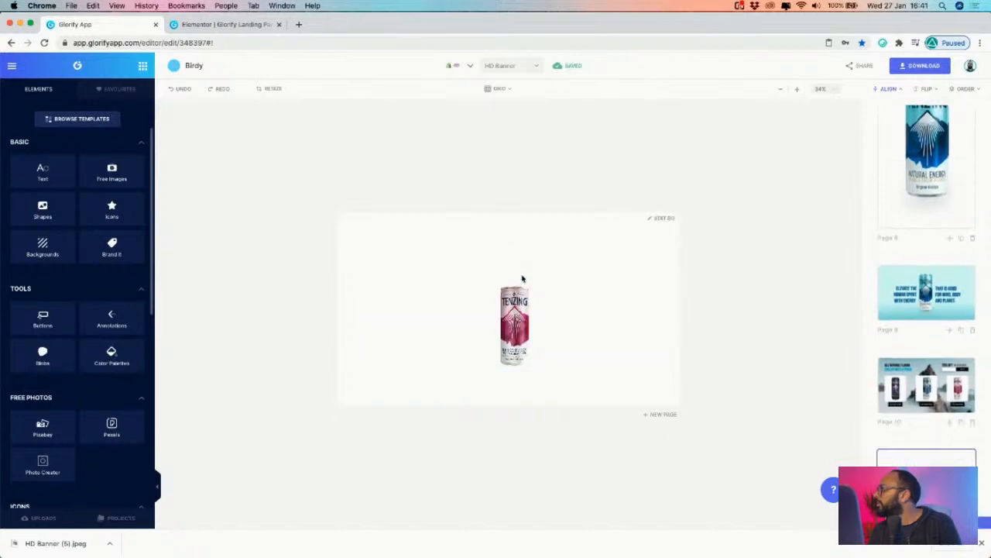
# - Enlarge the stacked can images together to nearly the page height and move them to the middle of the page
pyautogui.moveTo(565, 259); pyautogui.dragTo(430, 398)
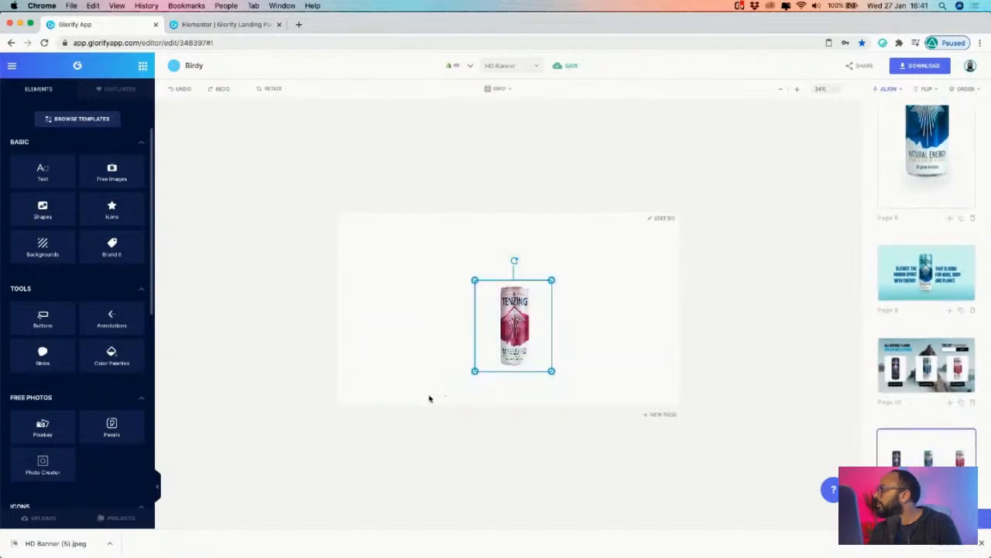
pyautogui.rightClick(551, 279)
pyautogui.moveTo(551, 279); pyautogui.dragTo(620, 223)
pyautogui.moveTo(557, 252); pyautogui.dragTo(534, 262)
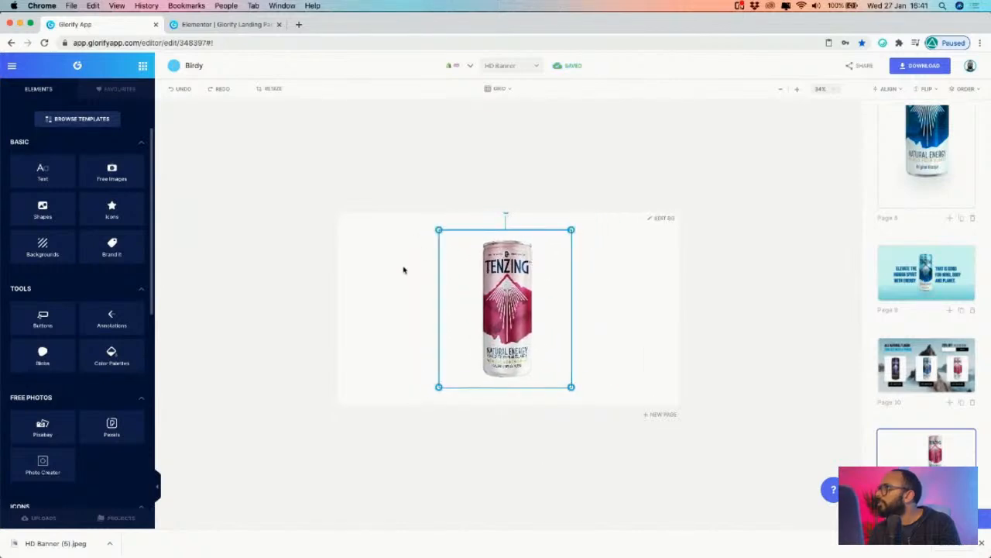
pyautogui.click(404, 270)
# - Resize the current canvas of the stacked cans page to 1000 x 1000 px
pyautogui.click(268, 89)
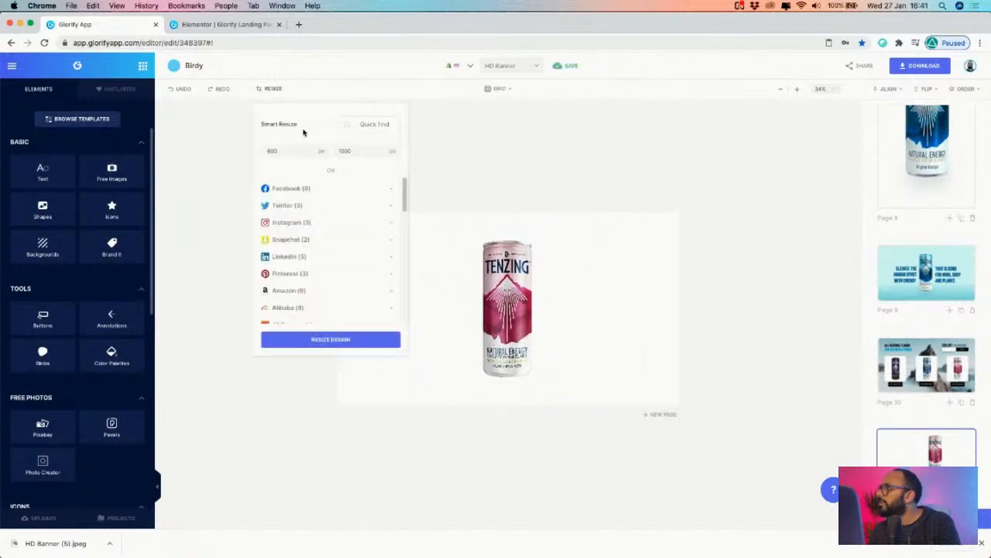
pyautogui.click(222, 157)
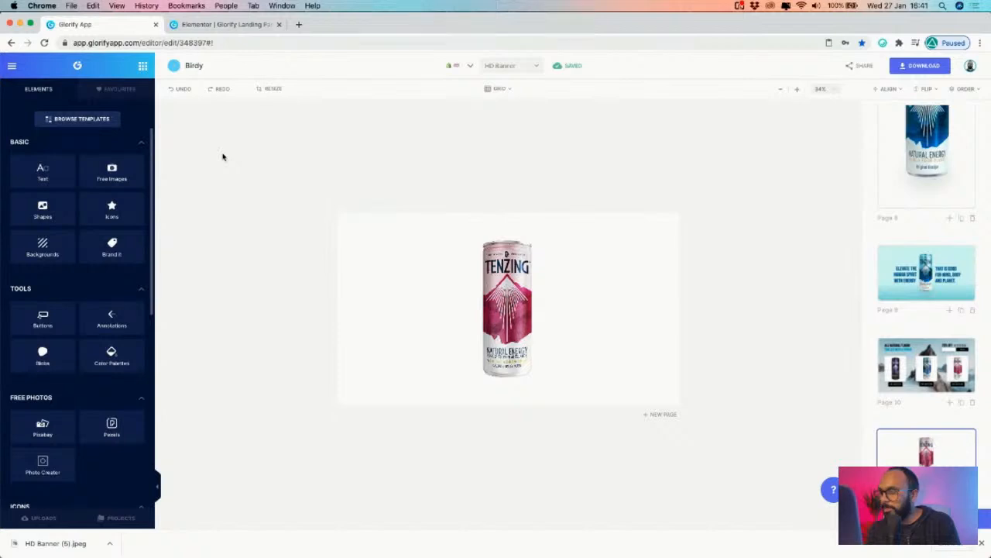
pyautogui.click(269, 92)
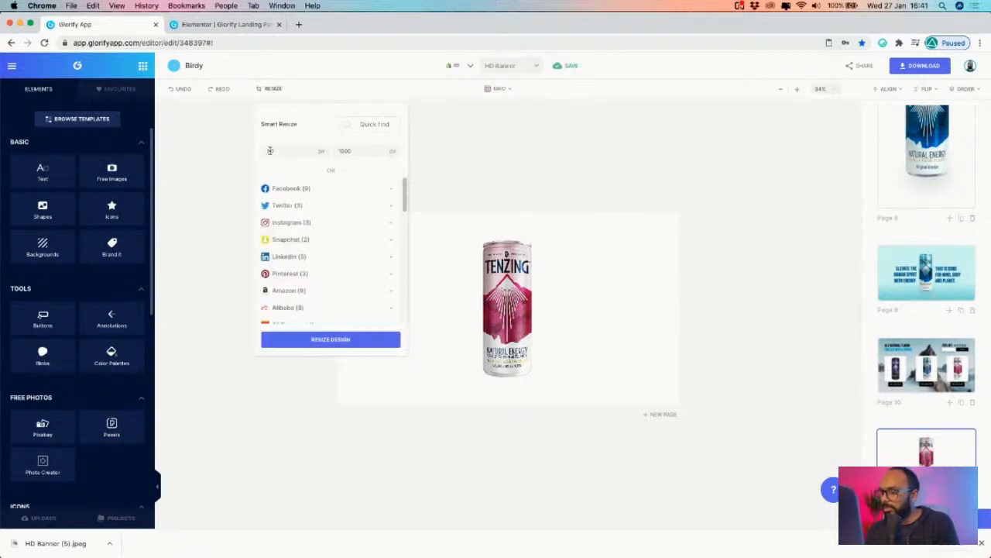
pyautogui.click(344, 338)
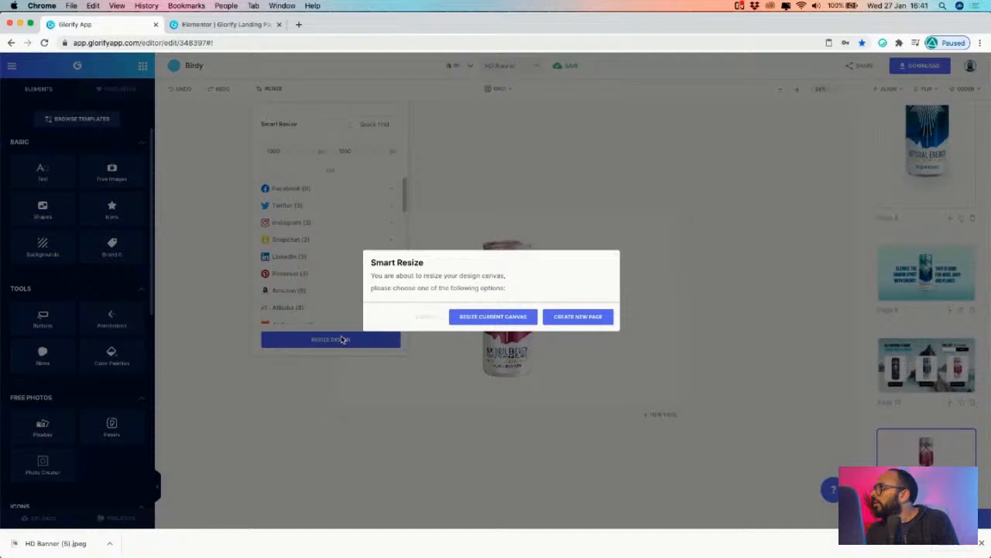
pyautogui.click(493, 316)
pyautogui.moveTo(584, 243)
pyautogui.mouseDown()
pyautogui.moveTo(488, 325)
pyautogui.moveTo(553, 290)
pyautogui.moveTo(545, 271)
pyautogui.moveTo(584, 256)
pyautogui.mouseUp()
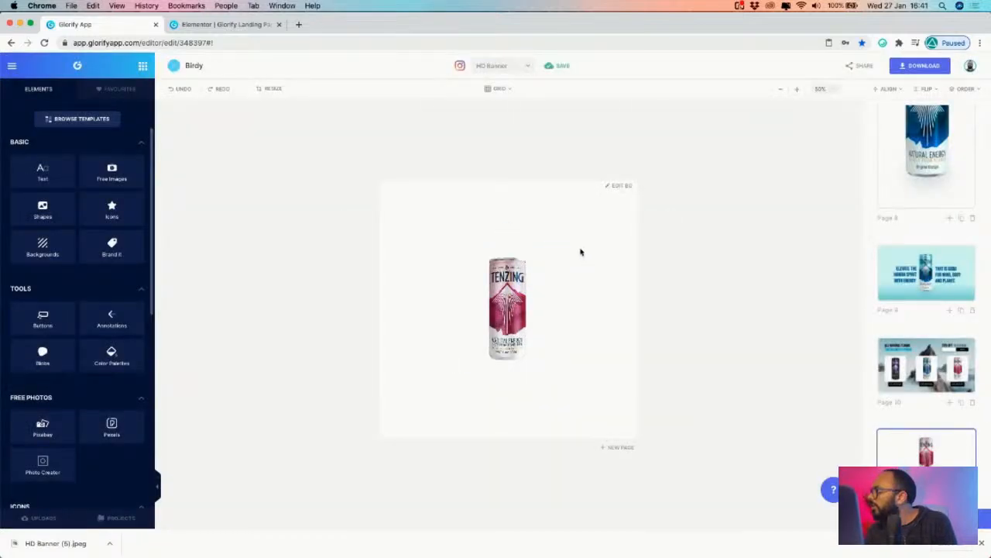
pyautogui.click(542, 273)
pyautogui.click(567, 258)
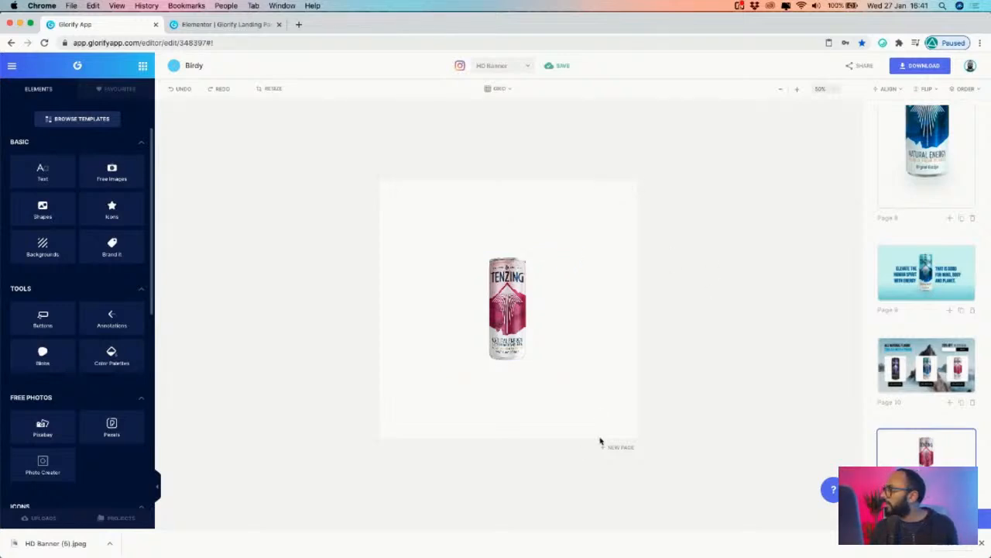
pyautogui.moveTo(591, 255); pyautogui.dragTo(556, 257)
pyautogui.press('super+z')
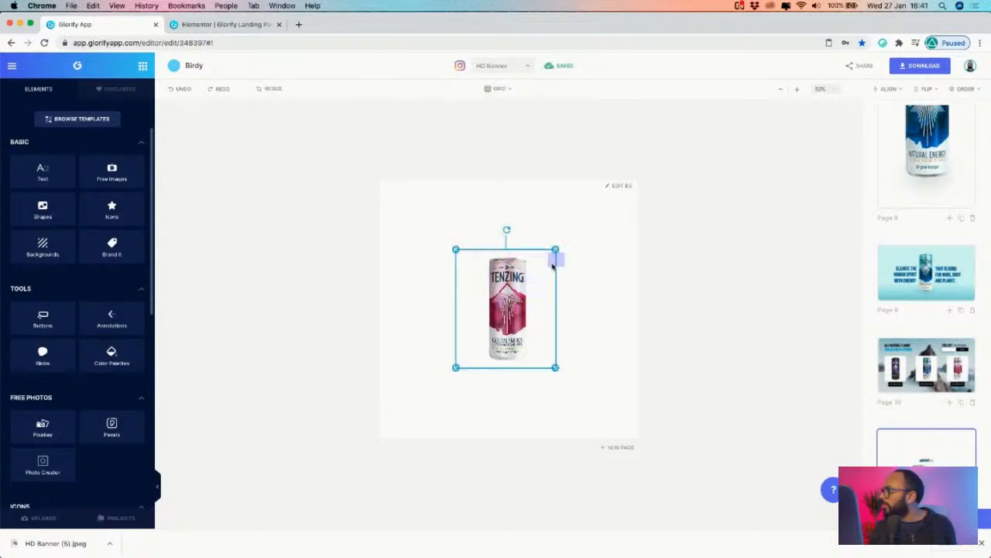
pyautogui.click(605, 262)
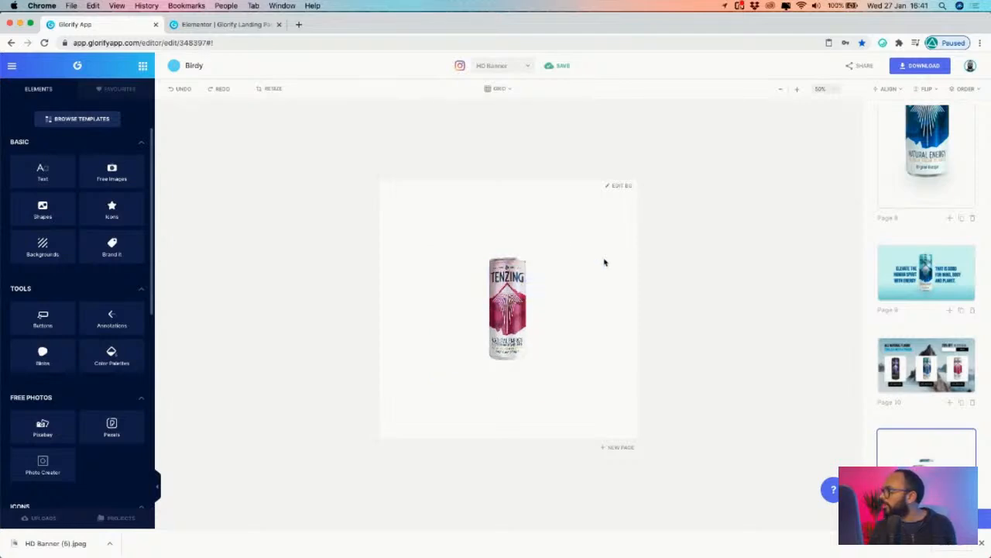
# - Reload the design, dismiss the downloads bar and reopen the square can page after page 10
pyautogui.click(43, 44)
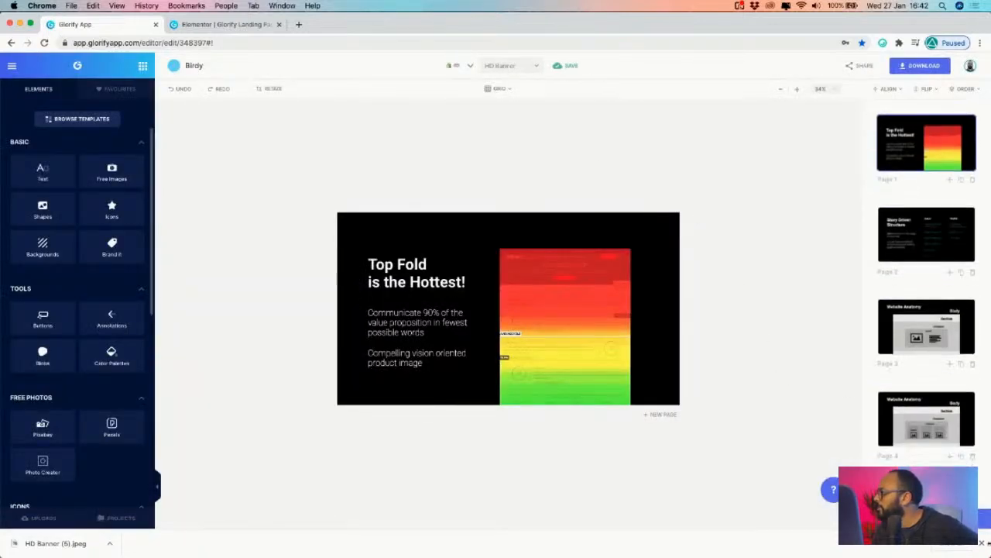
pyautogui.click(983, 546)
pyautogui.scroll(-10, 920, 387)
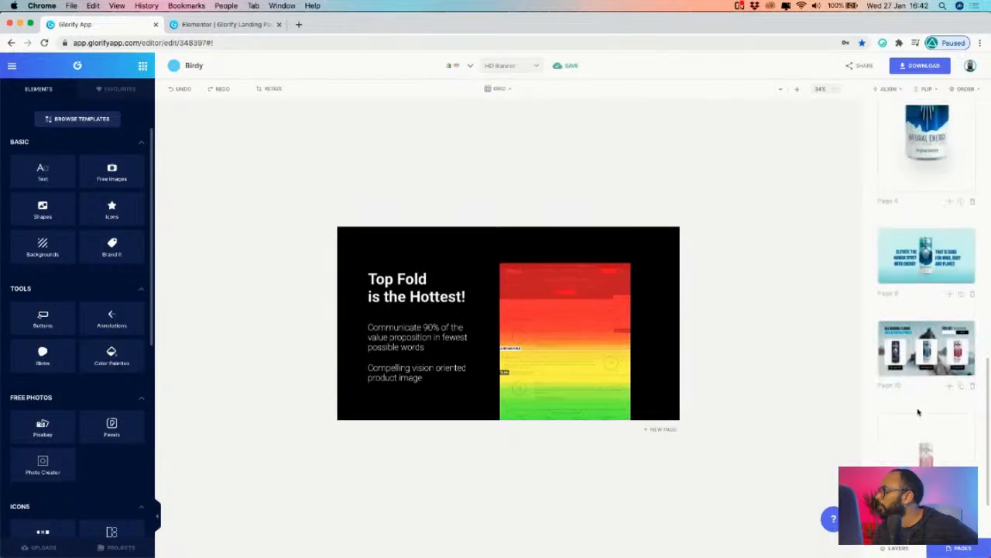
pyautogui.click(927, 438)
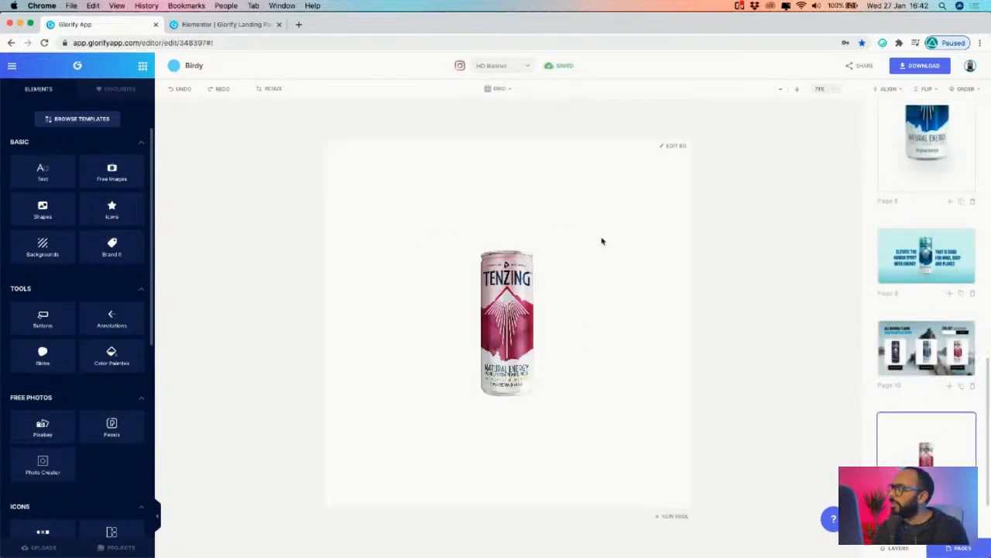
# - Enlarge the three stacked can images together about their center until they nearly fill the square page's height
pyautogui.click(454, 316)
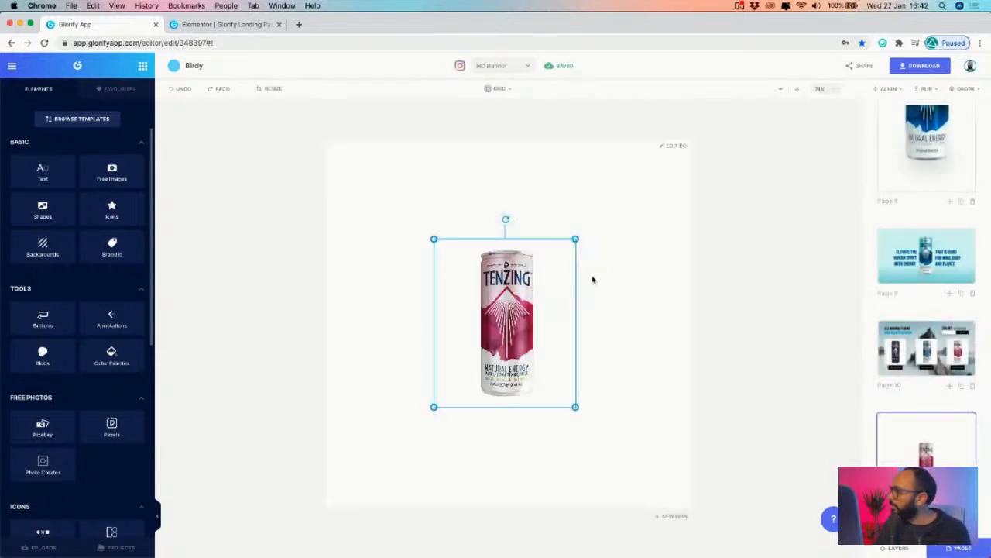
pyautogui.moveTo(575, 238); pyautogui.dragTo(662, 160)
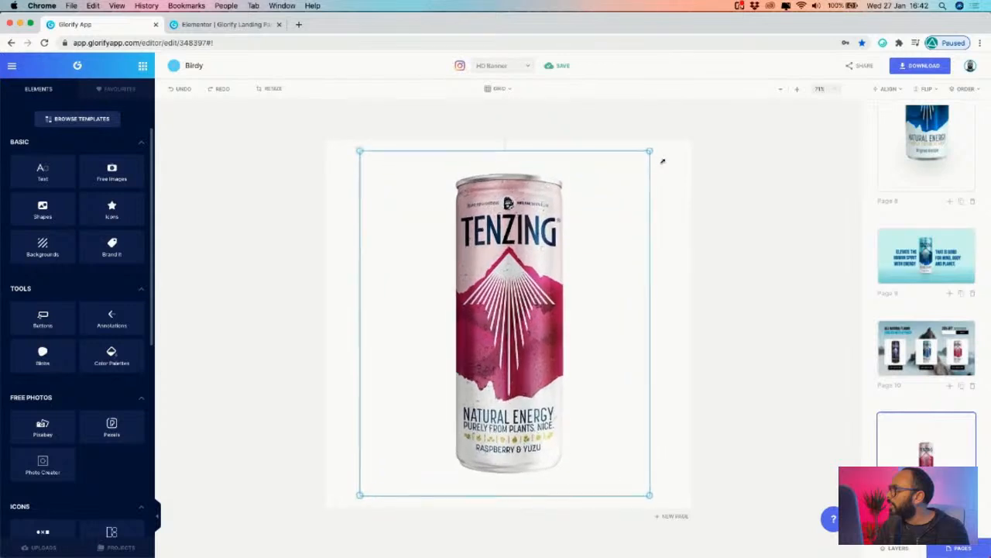
pyautogui.click(680, 259)
# - Select the topmost raspberry can image and show the page's layer list
pyautogui.click(568, 286)
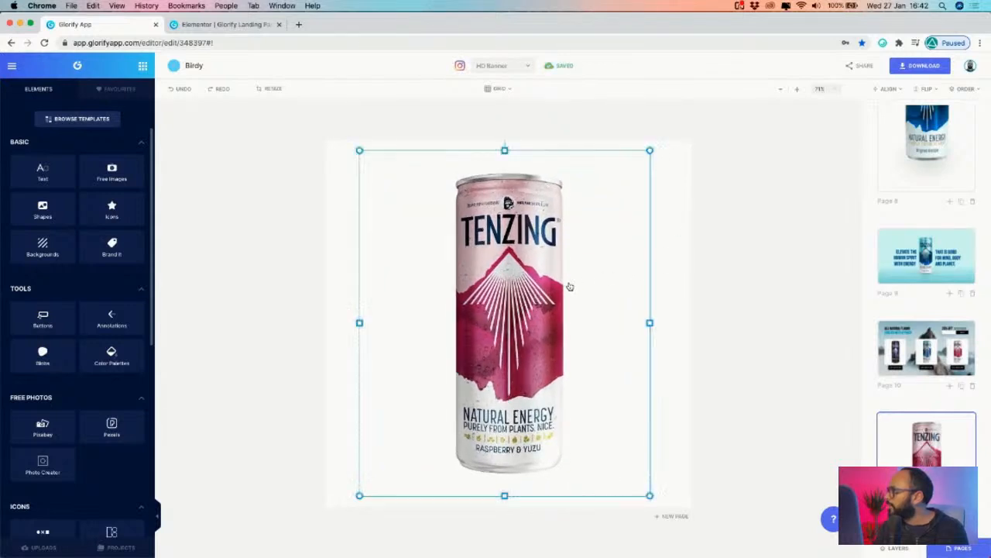
pyautogui.click(952, 547)
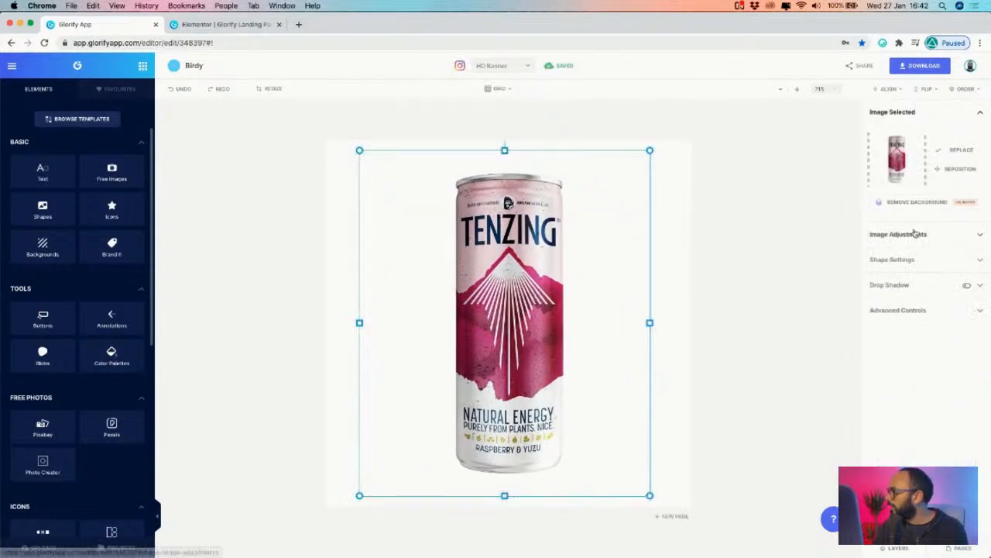
pyautogui.click(672, 220)
pyautogui.click(620, 225)
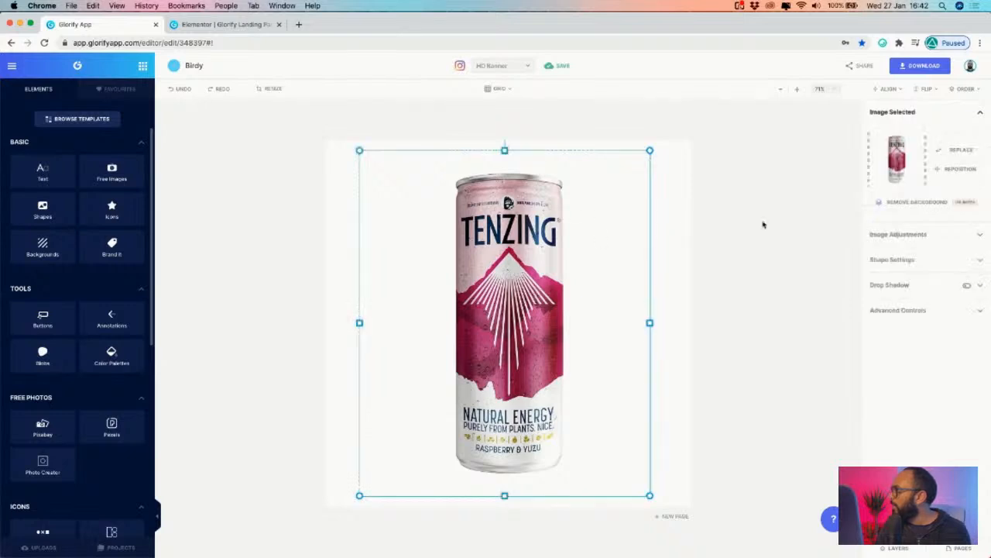
pyautogui.click(906, 235)
pyautogui.click(906, 235)
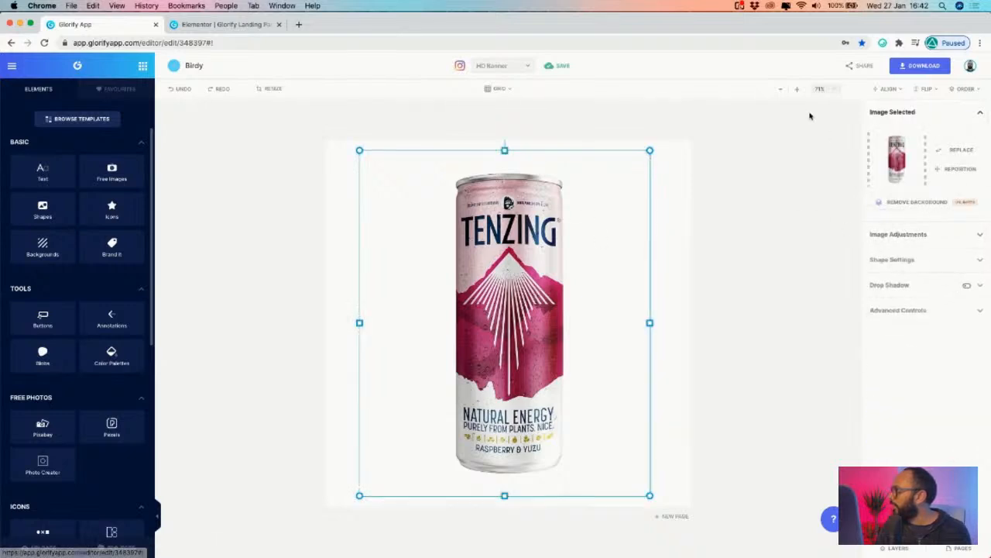
pyautogui.click(961, 548)
pyautogui.click(898, 548)
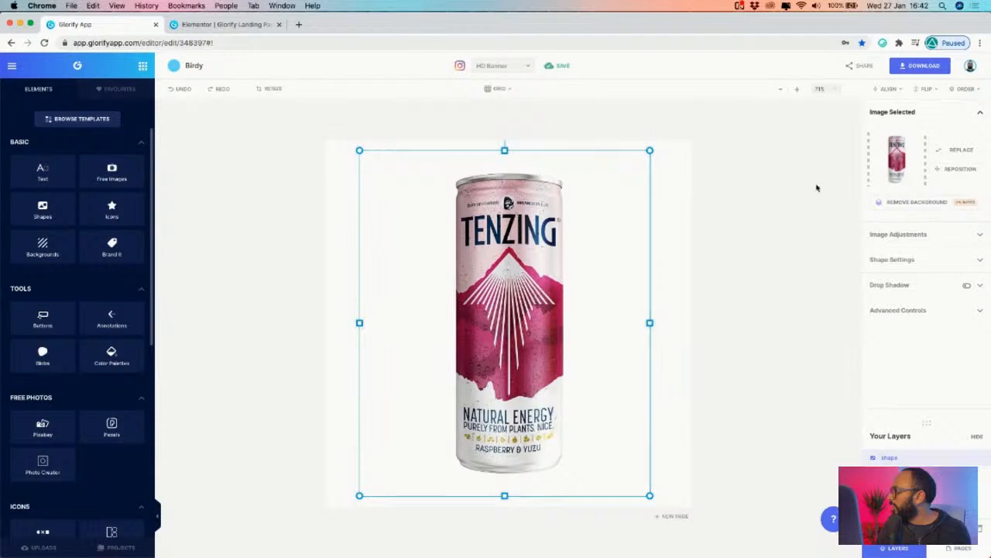
# - Download the page with the raspberry can as a JPG at x1 size
pyautogui.click(914, 69)
pyautogui.click(854, 165)
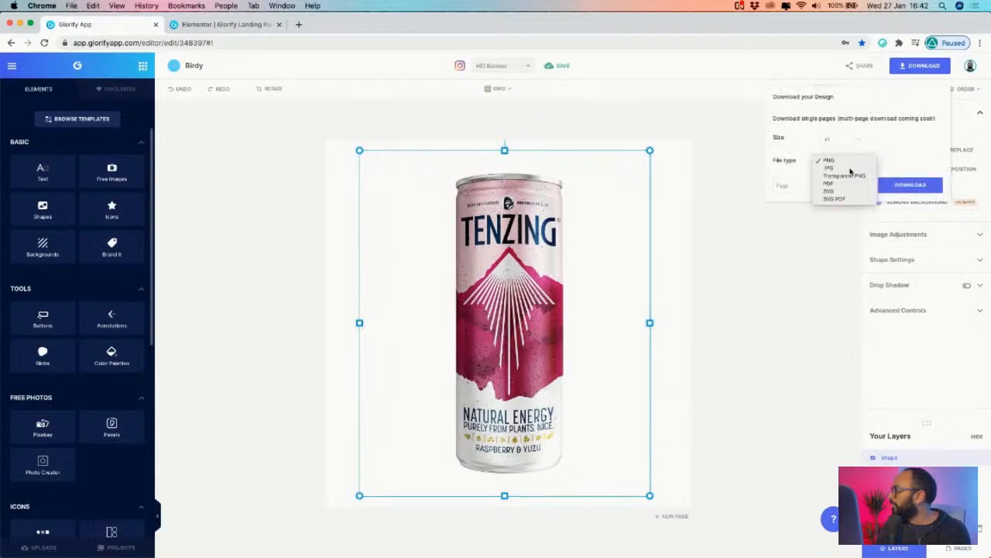
pyautogui.click(850, 168)
pyautogui.click(910, 185)
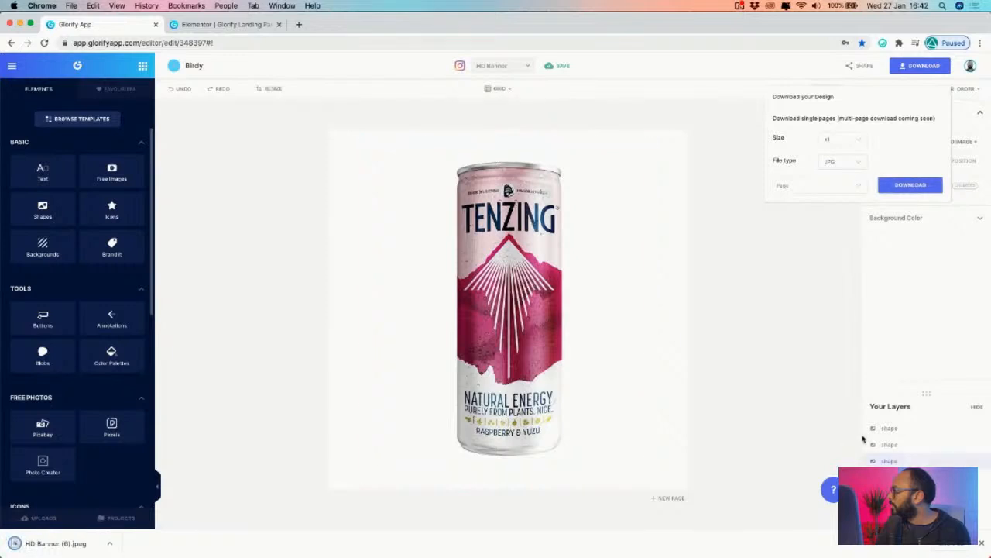
# - Hide the raspberry can's layer and align the blue can to the center of the page
pyautogui.click(916, 432)
pyautogui.click(975, 429)
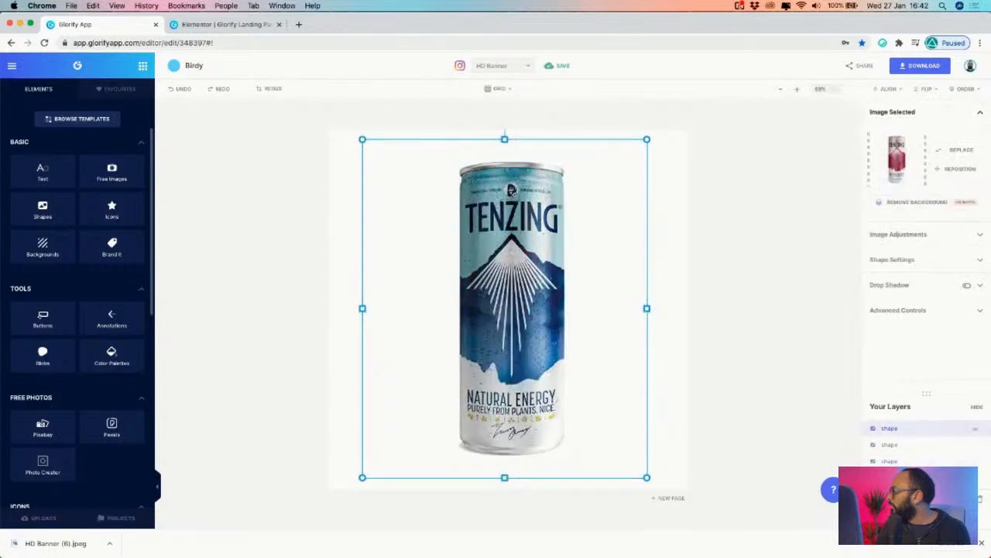
pyautogui.click(570, 323)
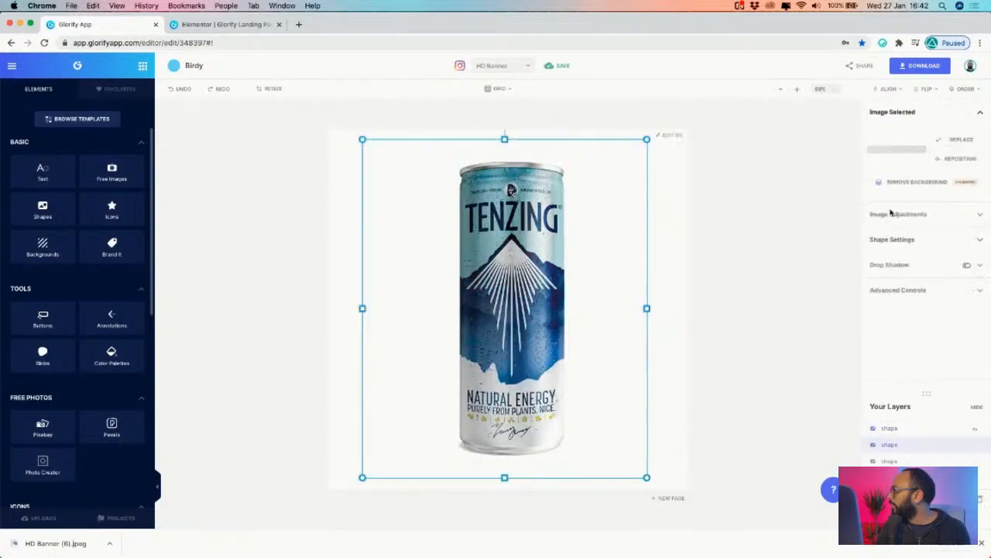
pyautogui.click(877, 91)
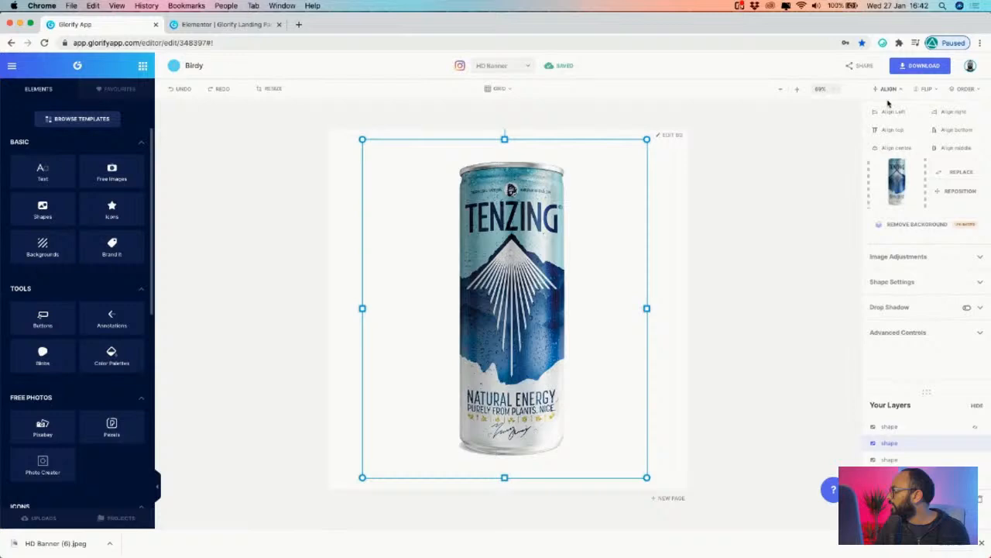
pyautogui.click(879, 147)
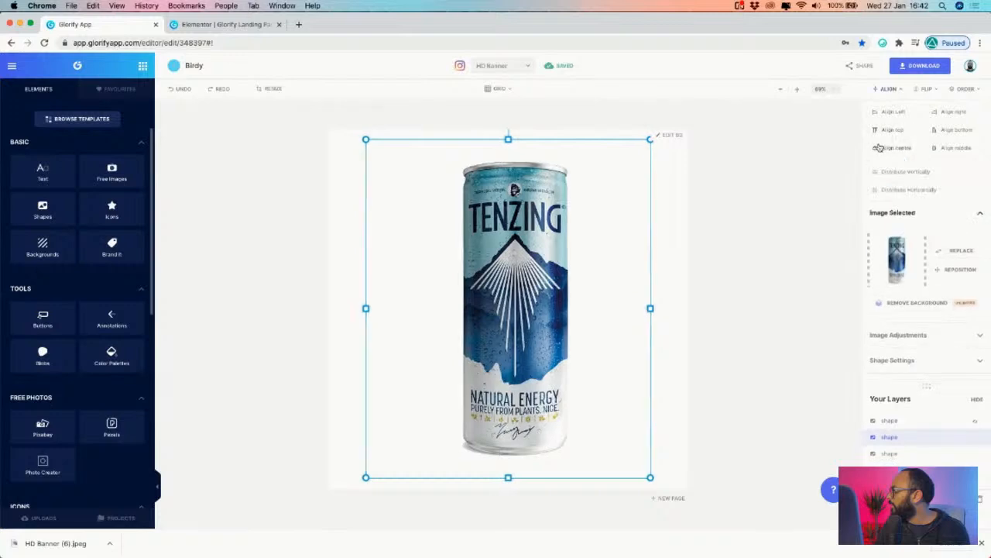
# - Download the page with the blue can as a JPG at x1 size
pyautogui.click(808, 157)
pyautogui.click(899, 68)
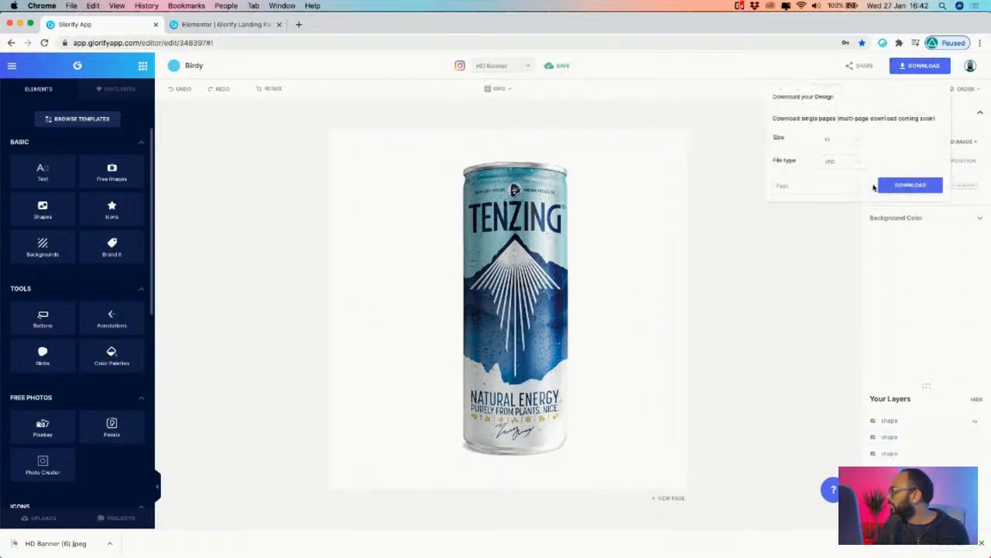
pyautogui.click(898, 185)
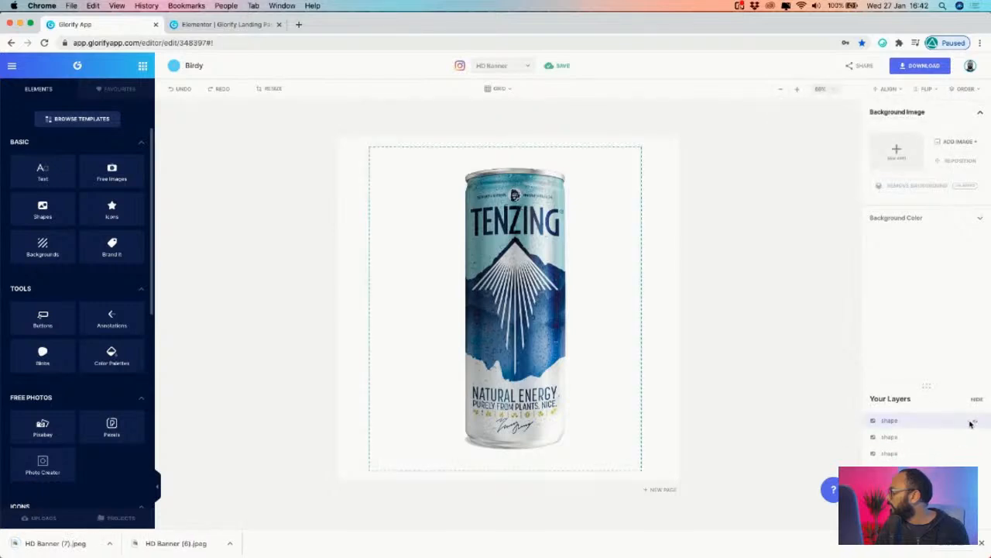
# - Hide the blue can's layer and align the purple Blackberry & Açaí can to the center of the page
pyautogui.click(940, 437)
pyautogui.click(975, 438)
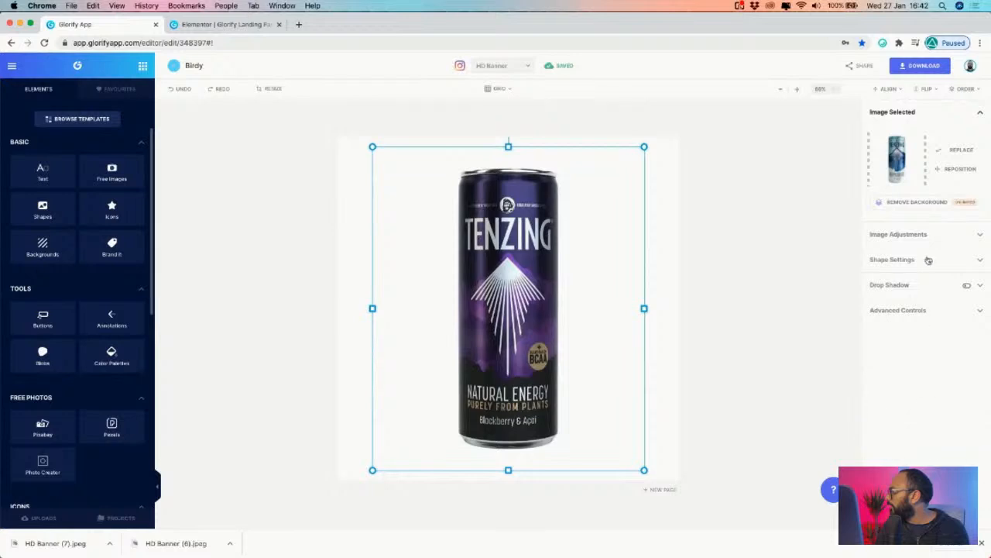
pyautogui.click(920, 66)
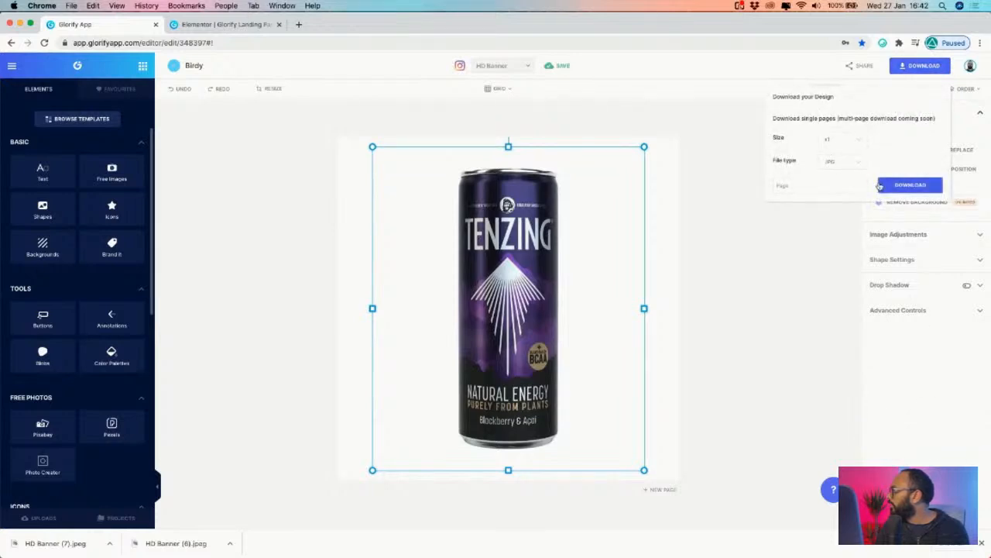
pyautogui.click(824, 234)
pyautogui.click(596, 193)
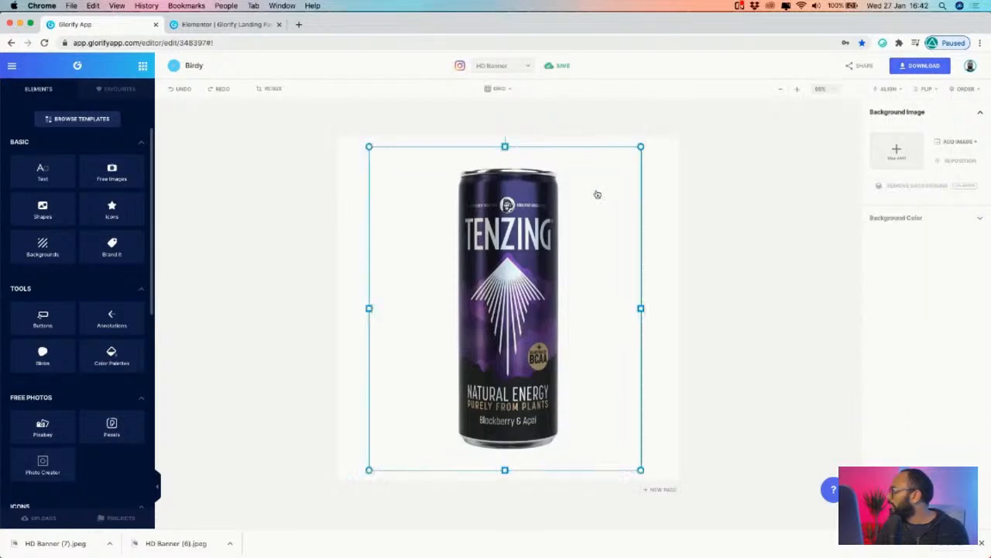
pyautogui.click(886, 94)
pyautogui.click(892, 150)
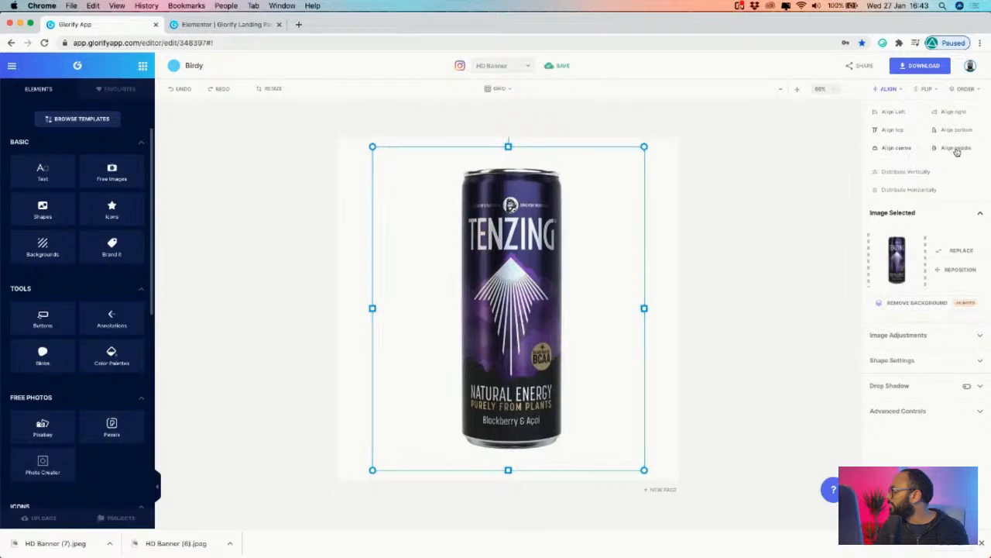
# - Download the page with the purple can as a JPG at x1 size
pyautogui.click(920, 66)
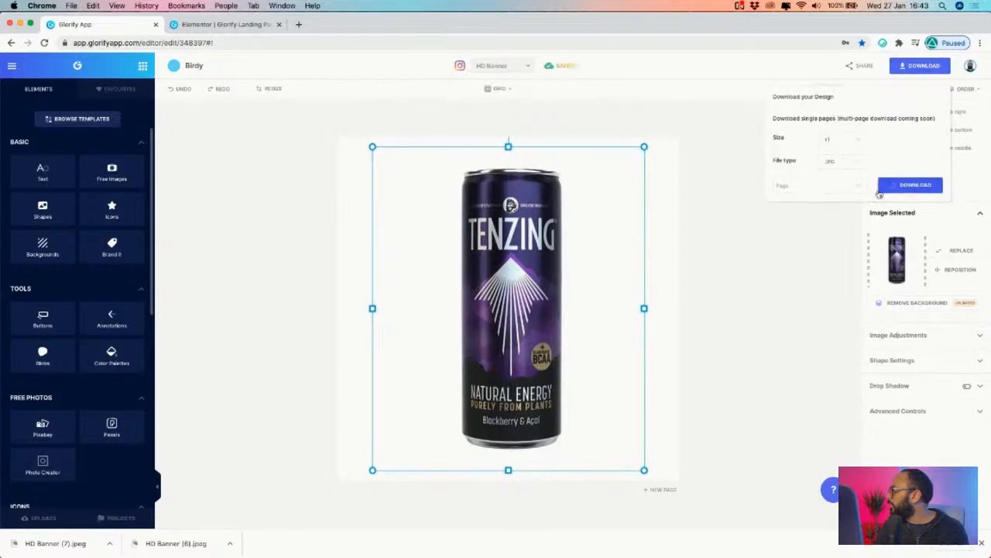
pyautogui.click(898, 186)
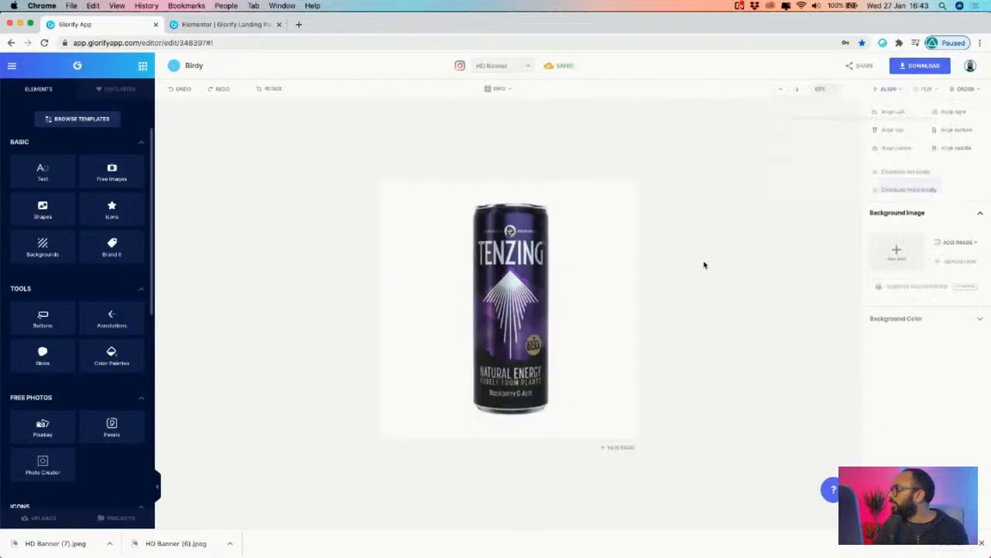
# - Switch to the Elementor landing page and go to the empty area below the hero section
pyautogui.click(245, 24)
pyautogui.scroll(-3, 463, 196)
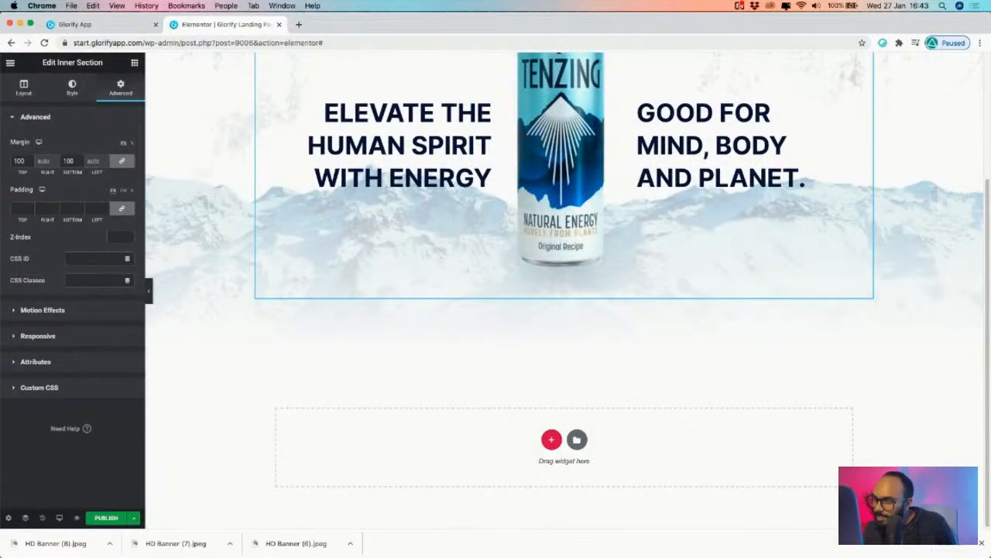
pyautogui.scroll(3, 555, 349)
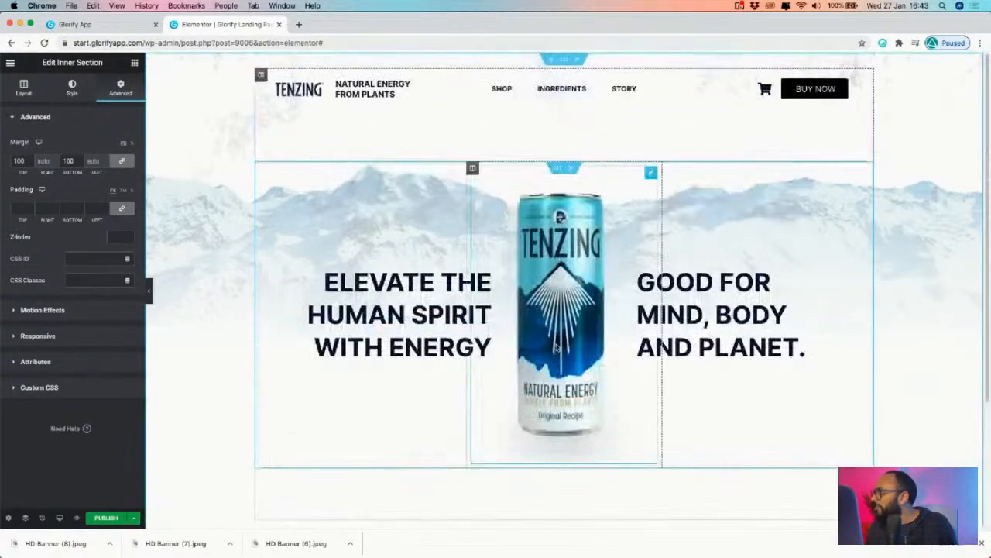
pyautogui.scroll(-2, 597, 445)
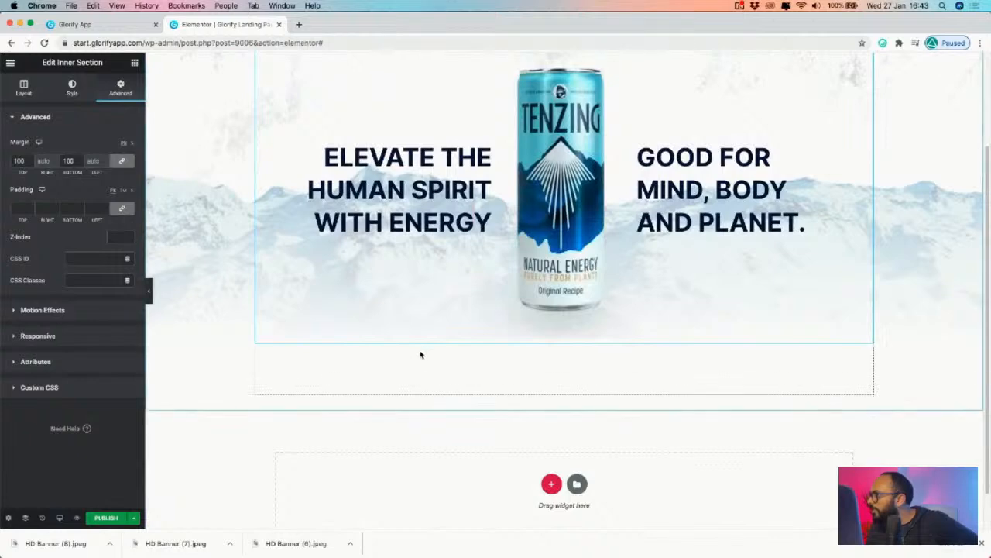
# - Set the bottom margin of the hero's inner section with the can and headlines to 0
pyautogui.scroll(2, 419, 356)
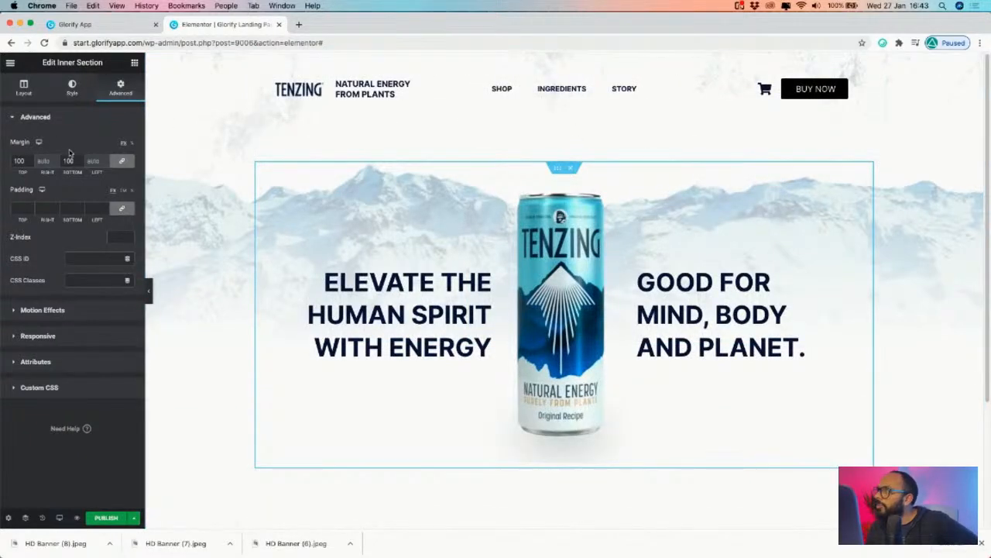
pyautogui.doubleClick(69, 160)
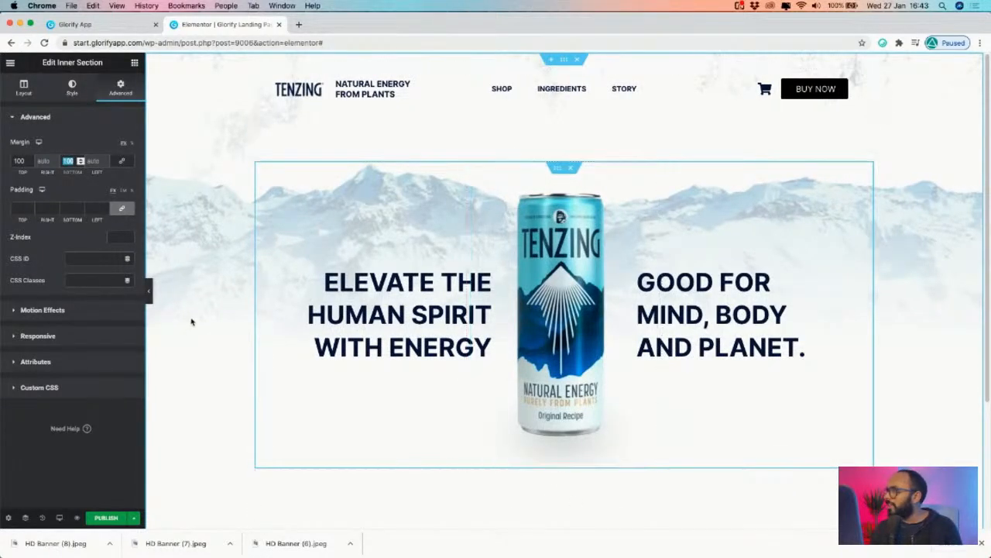
pyautogui.write('0')
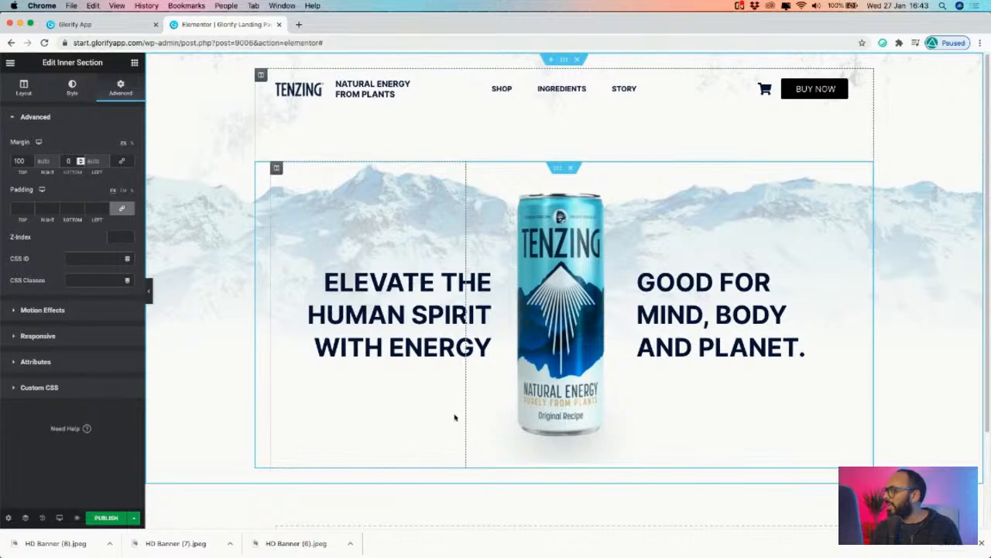
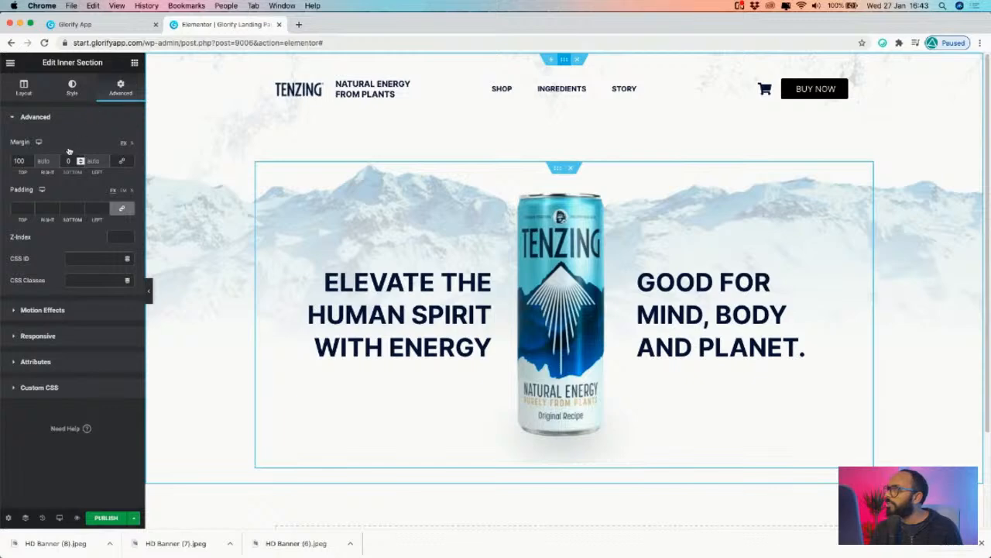
# - Set the top and bottom margins of the outer hero section to 0
pyautogui.click(126, 95)
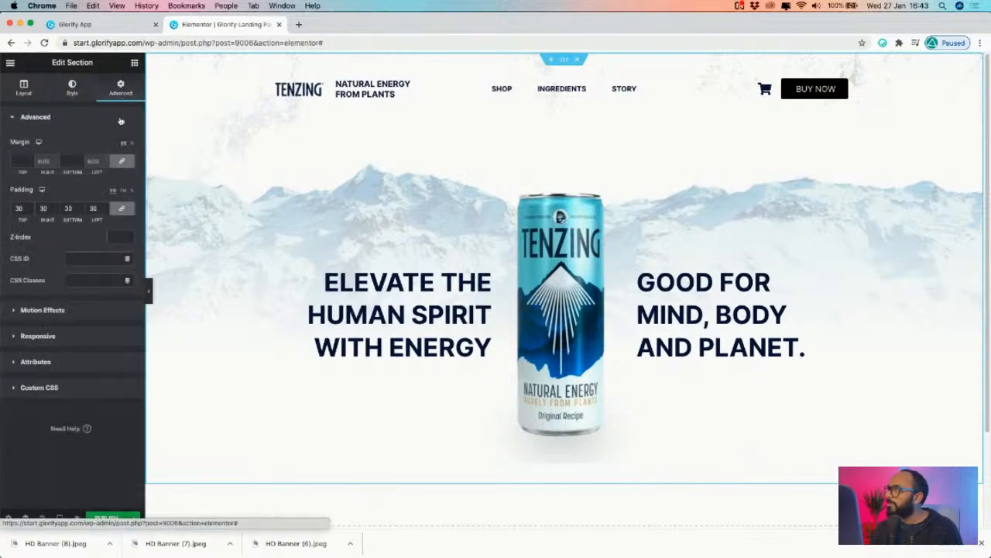
pyautogui.click(80, 163)
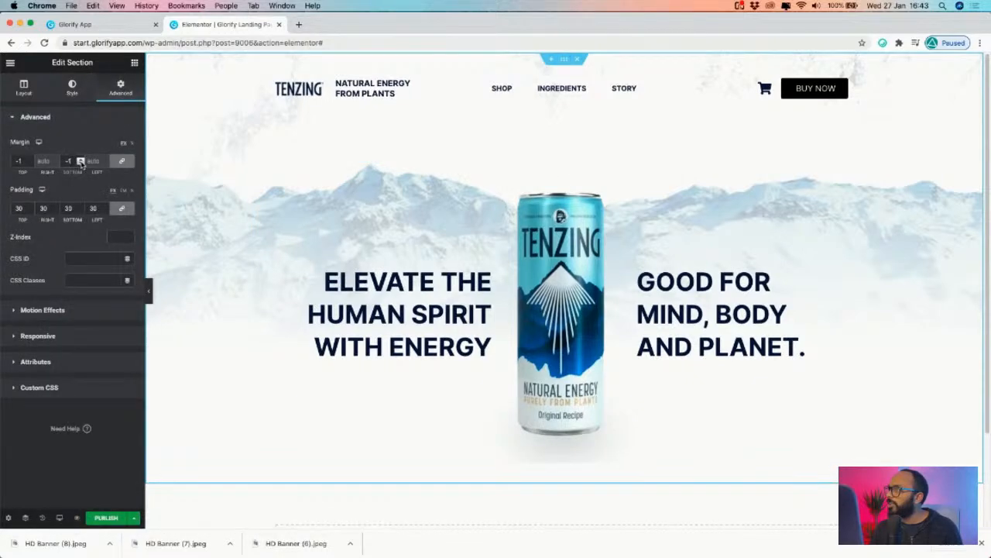
pyautogui.click(81, 159)
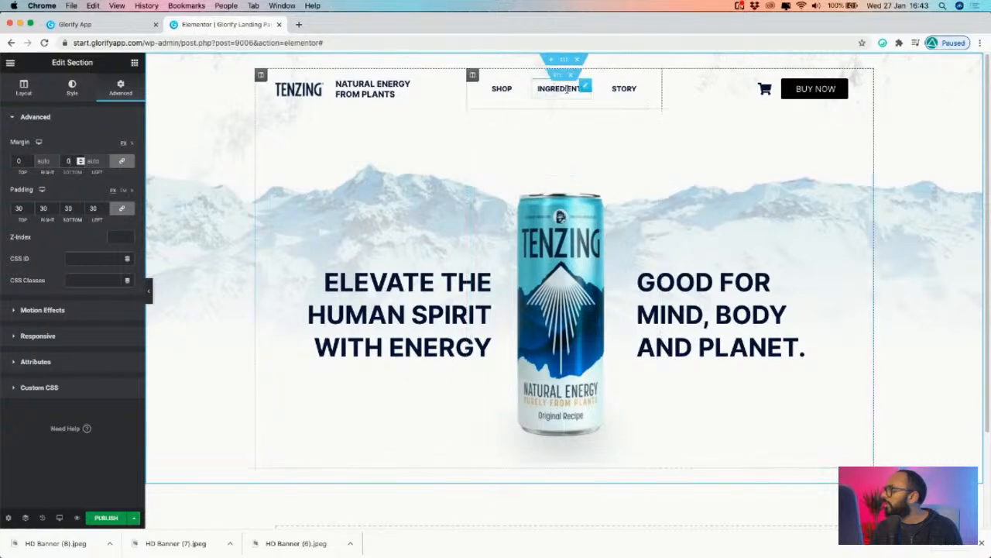
# - Check the margin and padding settings of the hero's full-width outer column
pyautogui.click(261, 76)
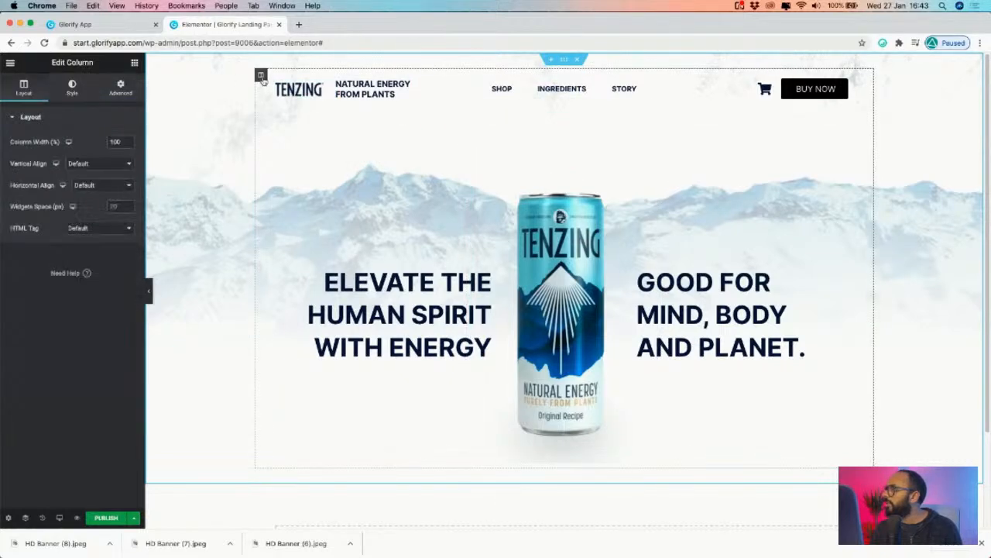
pyautogui.click(120, 87)
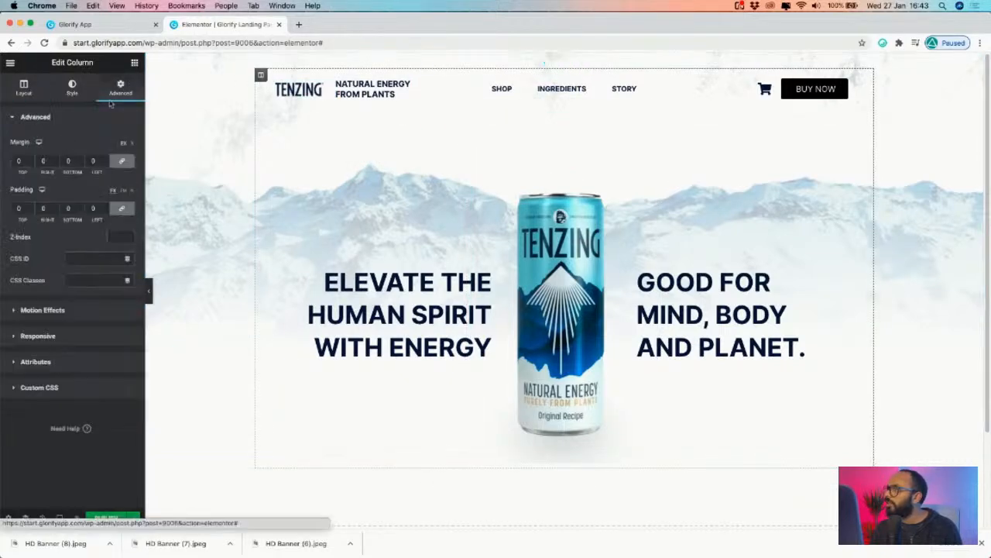
pyautogui.click(31, 161)
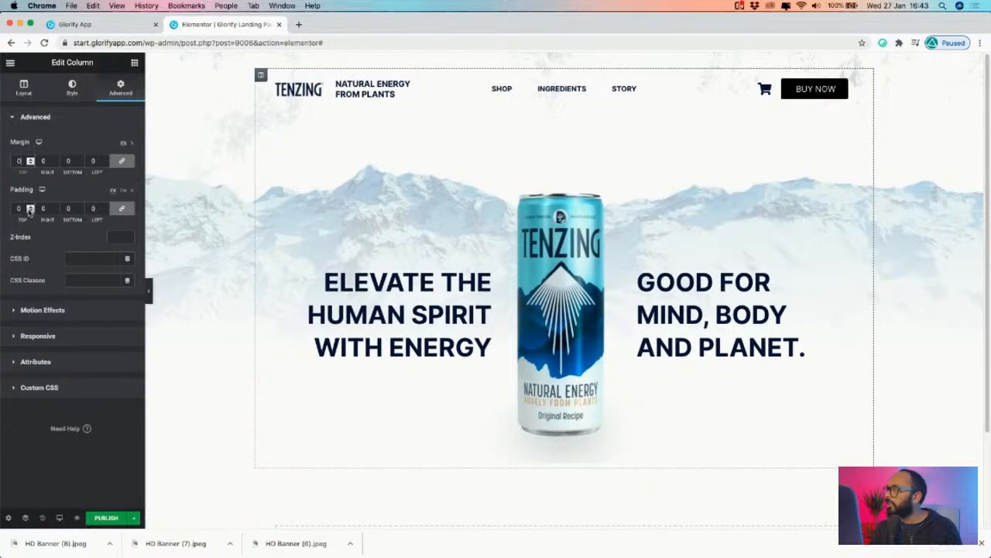
pyautogui.scroll(-1, 496, 452)
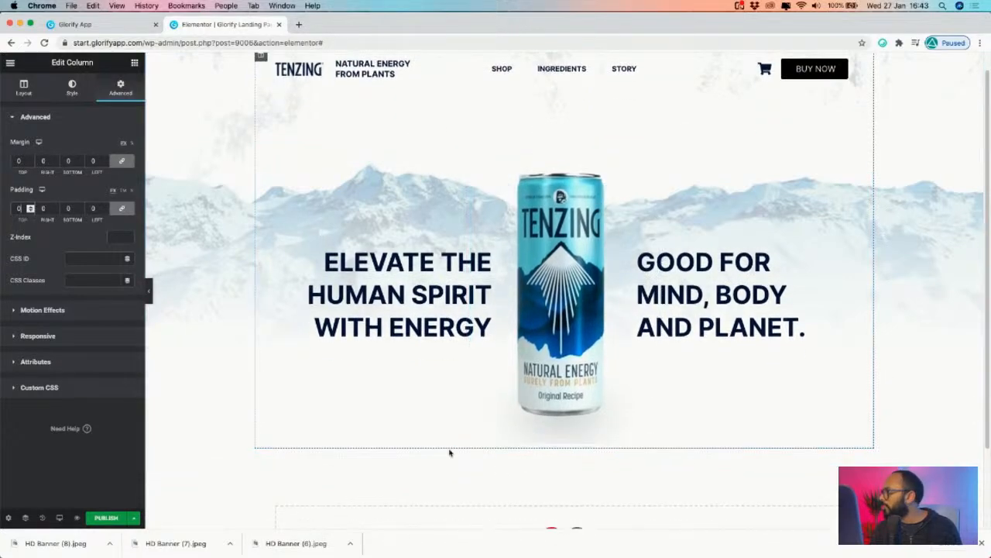
pyautogui.scroll(1, 246, 395)
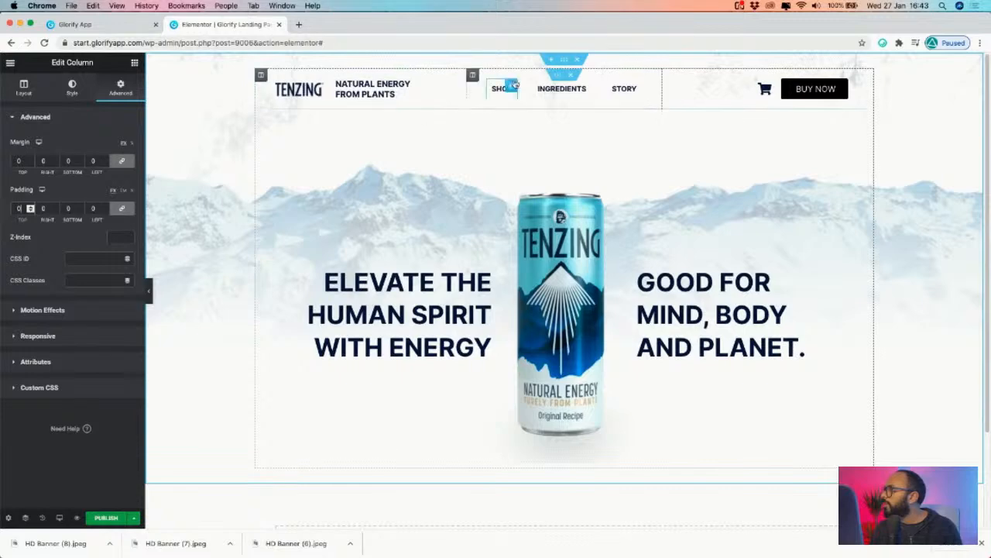
# - Set the bottom padding of the outer hero section to 0
pyautogui.click(571, 62)
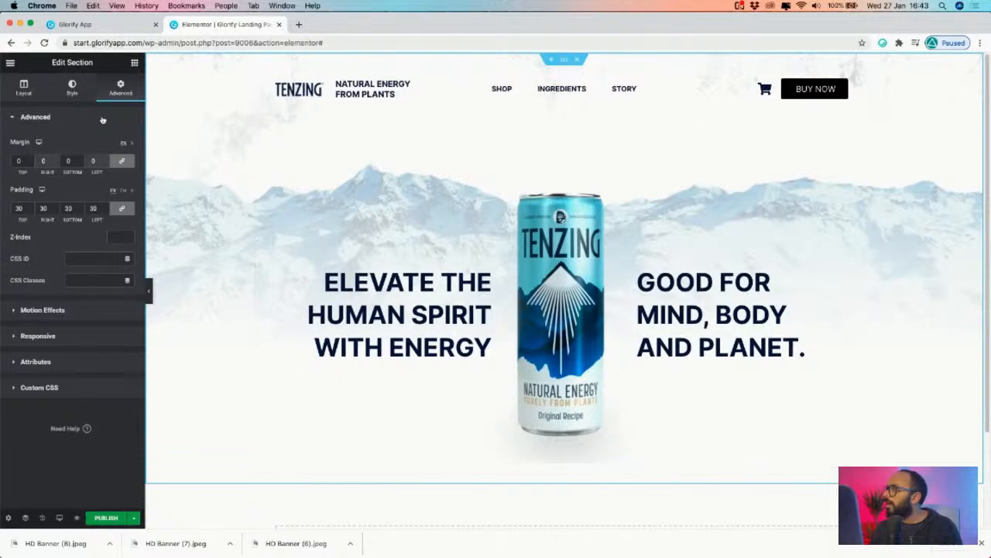
pyautogui.doubleClick(69, 209)
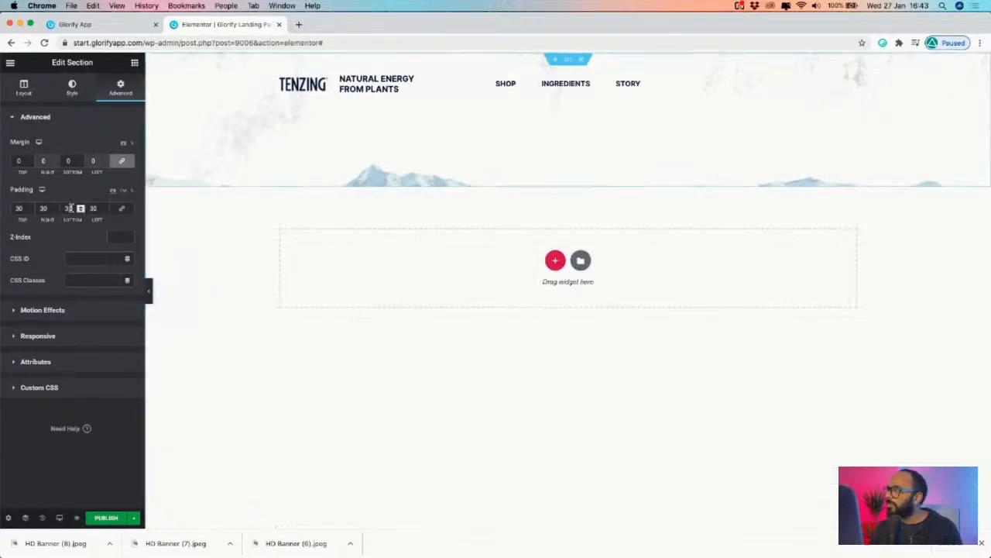
pyautogui.write('0')
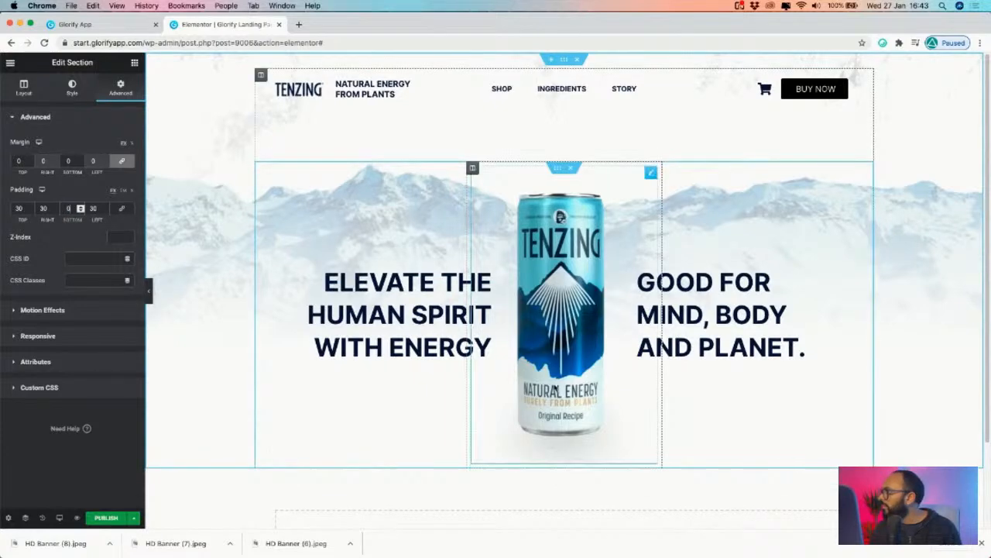
# - Set all margins and paddings of the middle column holding the can to 0
pyautogui.click(557, 387)
pyautogui.click(473, 167)
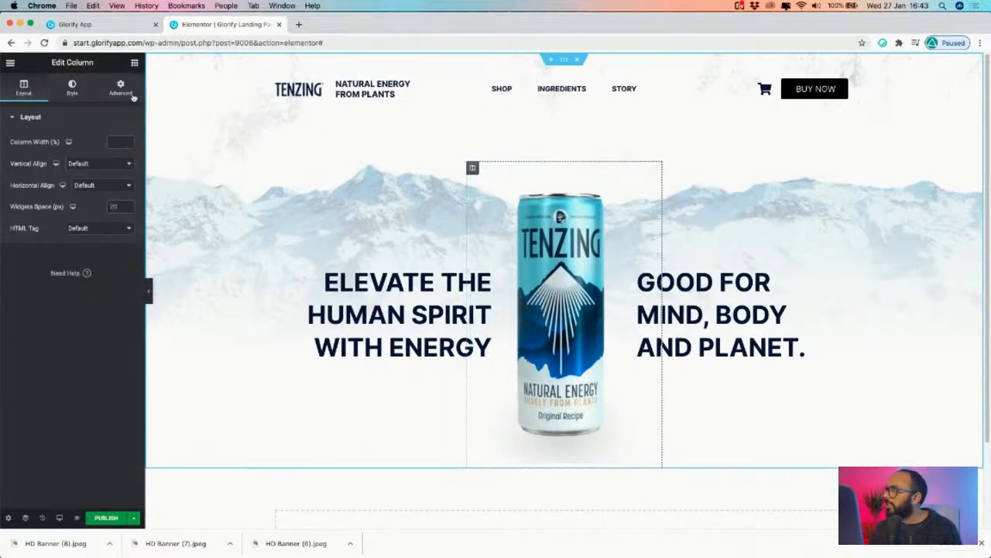
pyautogui.click(132, 94)
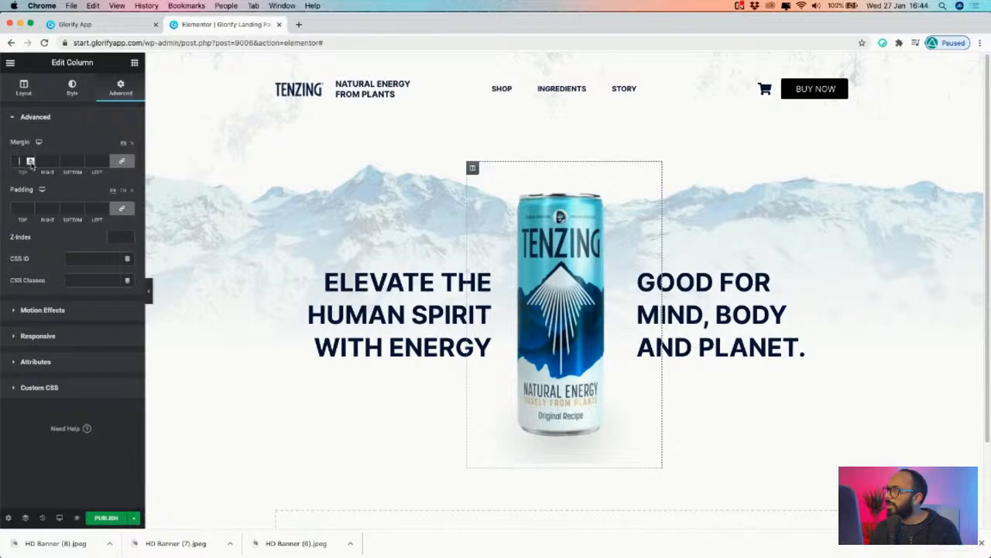
pyautogui.write('0')
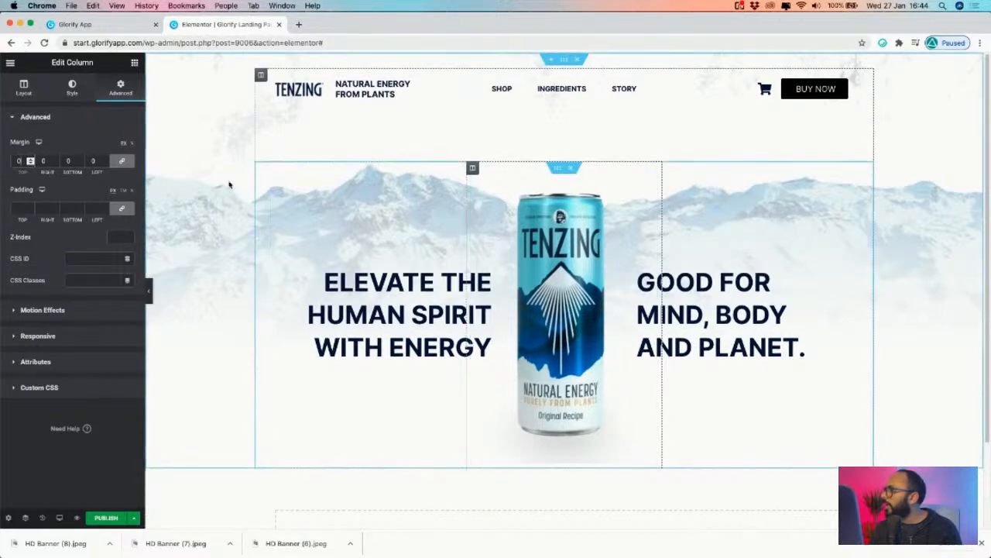
pyautogui.click(29, 210)
pyautogui.write('0')
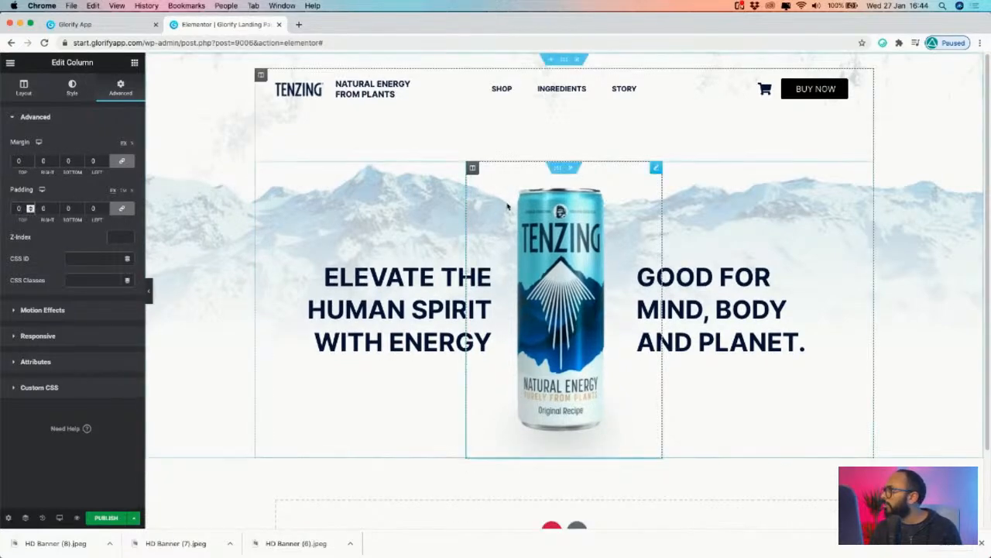
# - Add a new single-column section directly below the hero
pyautogui.scroll(-2, 576, 480)
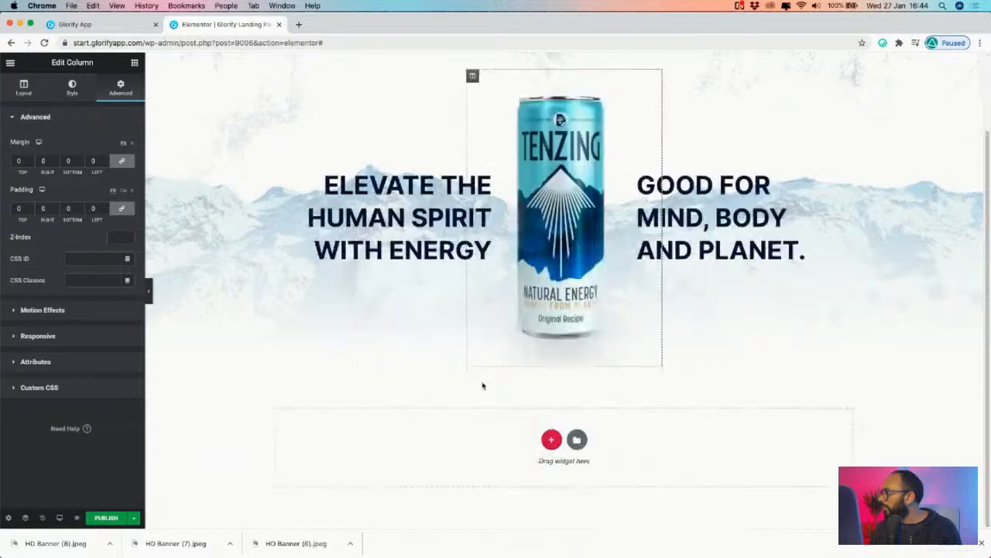
pyautogui.click(551, 441)
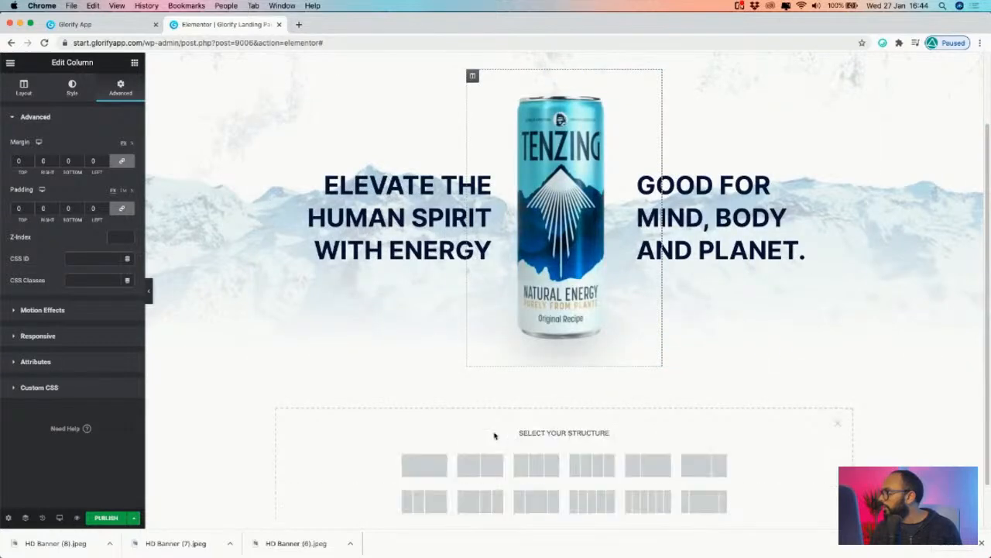
pyautogui.click(418, 464)
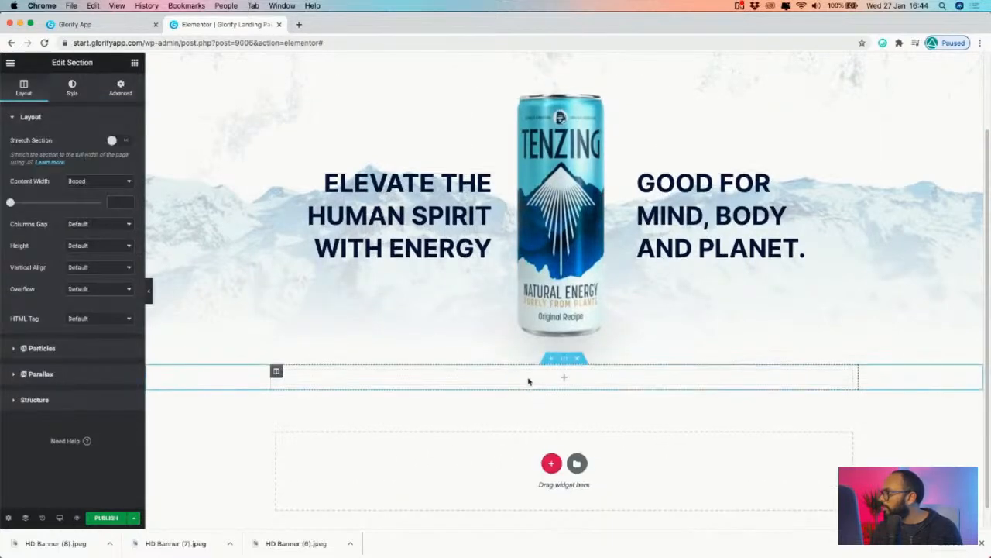
pyautogui.scroll(3, 566, 343)
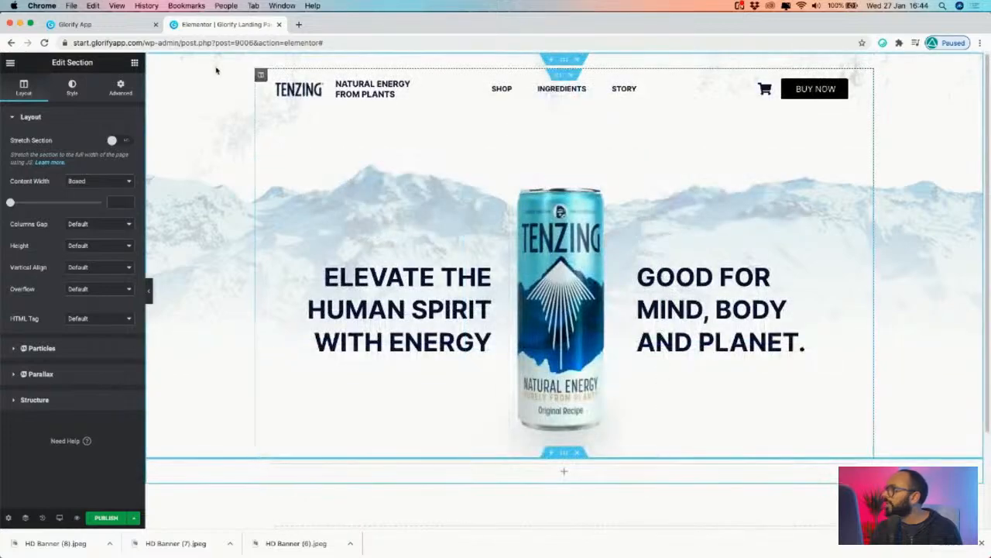
# - Switch to the Glorify design and open the Page 10 banner with the three product cards to examine its layout
pyautogui.click(103, 24)
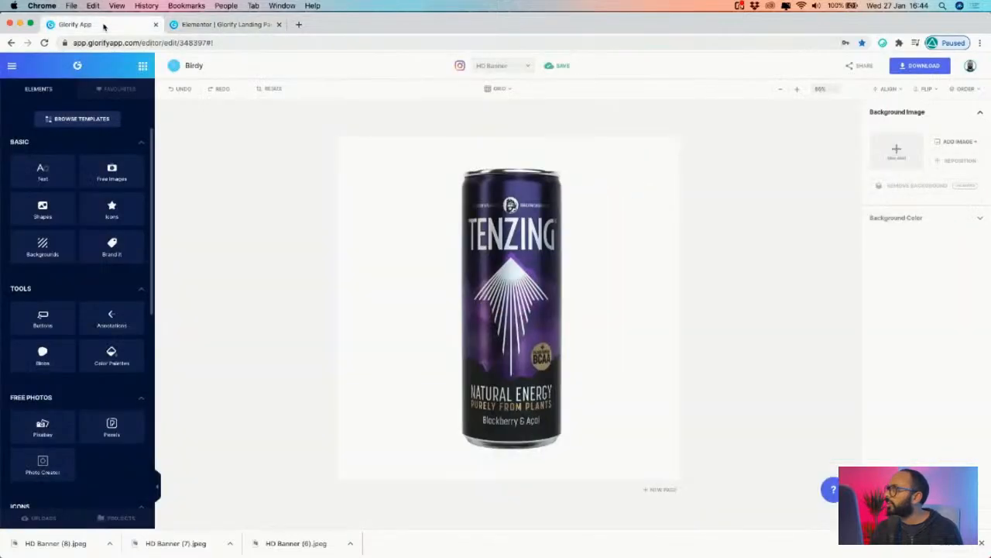
pyautogui.click(232, 25)
pyautogui.click(84, 27)
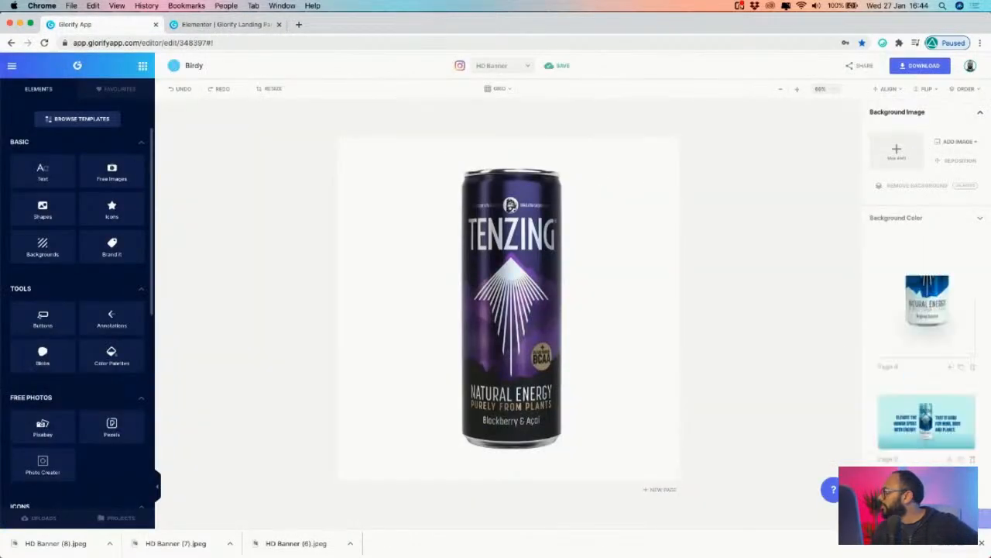
pyautogui.click(911, 339)
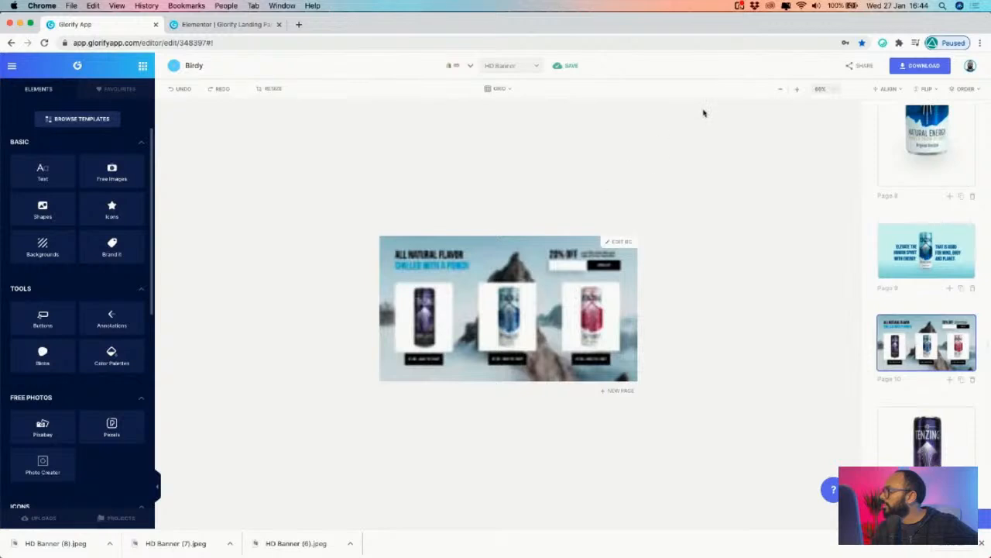
pyautogui.click(796, 90)
pyautogui.click(796, 90)
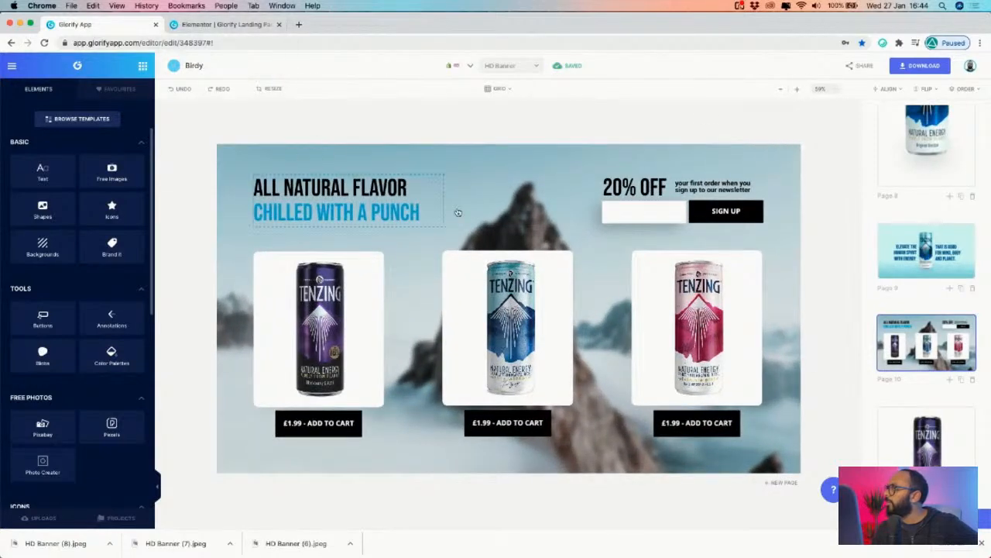
# - Return to the Elementor page and place an Inner Section widget in the new empty section below the hero
pyautogui.click(209, 26)
pyautogui.scroll(-3, 531, 403)
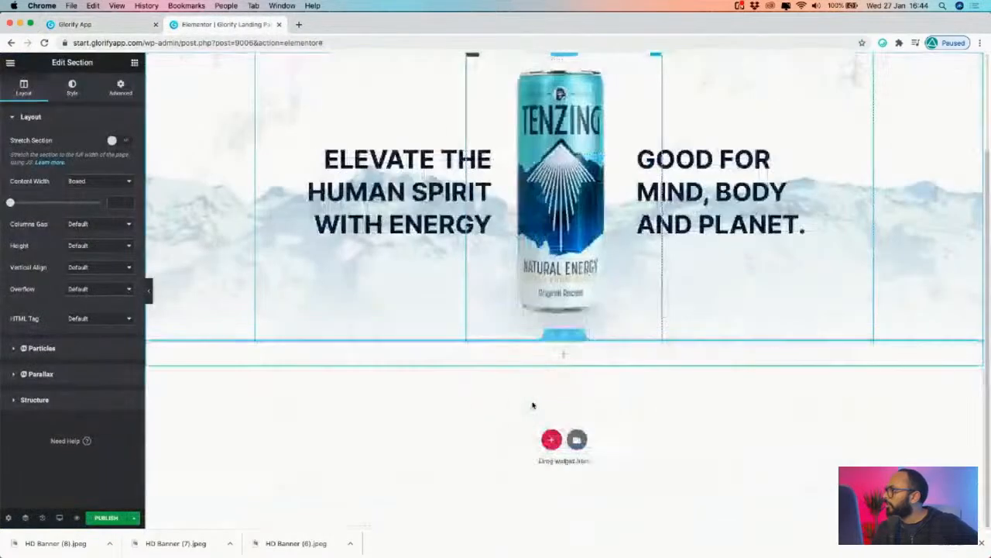
pyautogui.click(120, 85)
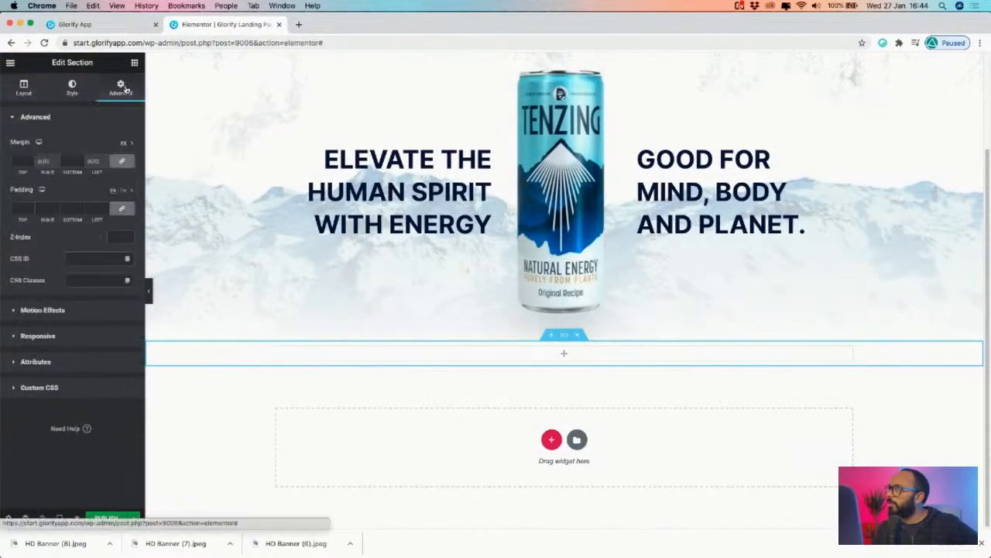
pyautogui.click(135, 62)
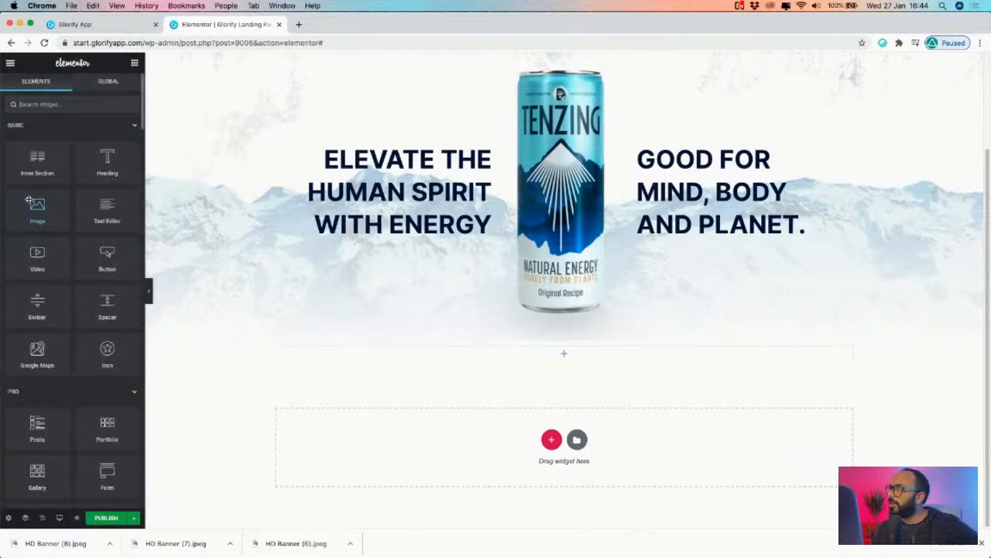
pyautogui.moveTo(43, 169); pyautogui.dragTo(533, 352)
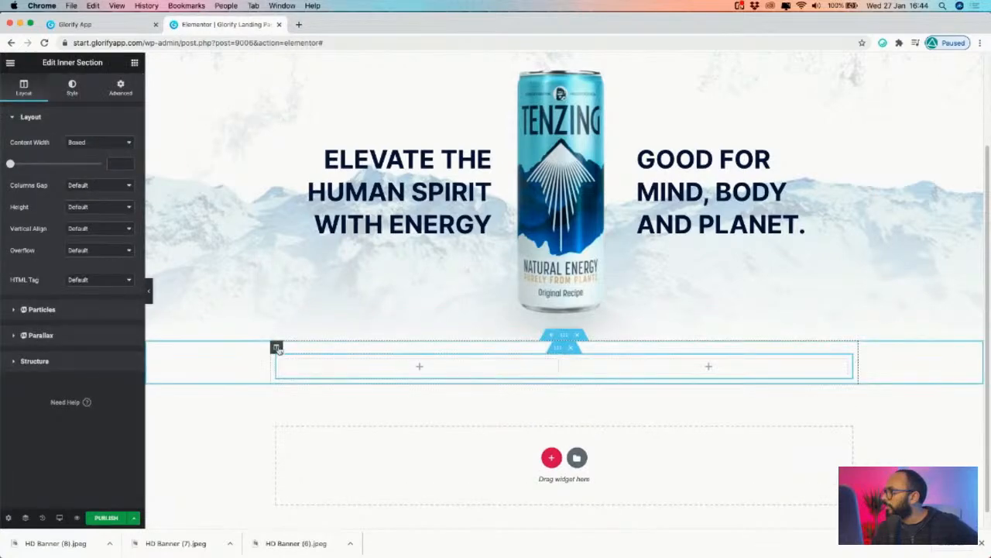
# - Duplicate the outer column of the new section and delete the copy
pyautogui.rightClick(276, 347)
pyautogui.click(311, 378)
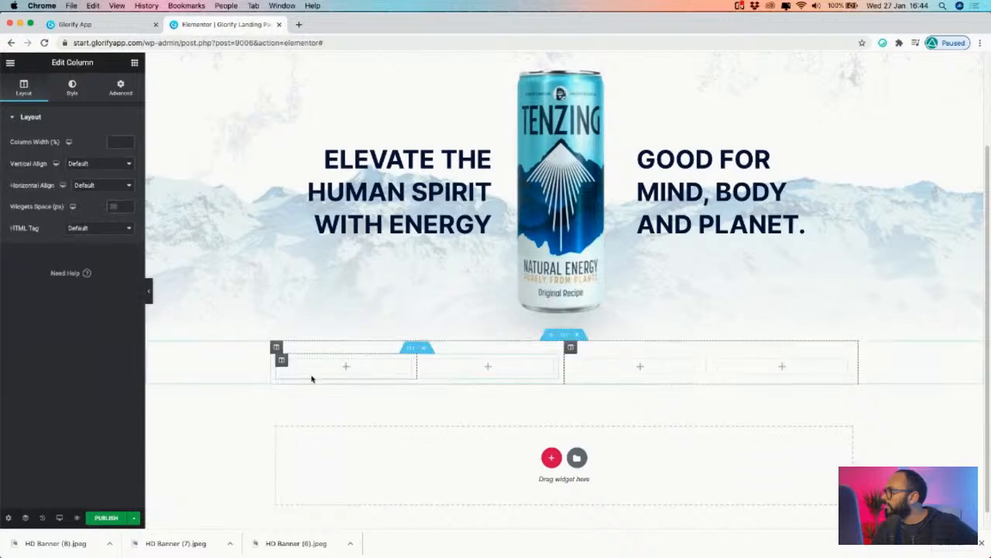
pyautogui.rightClick(570, 346)
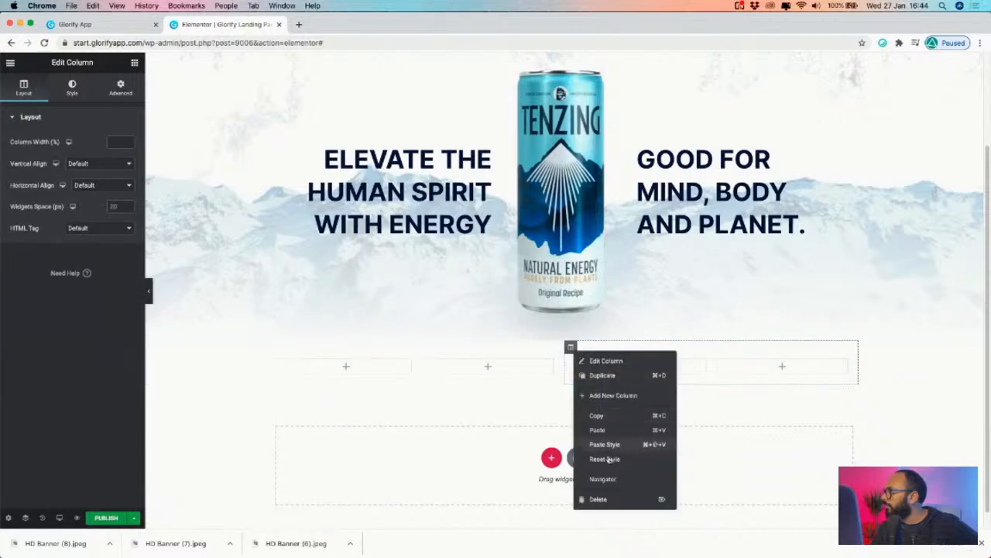
pyautogui.press('Delete')
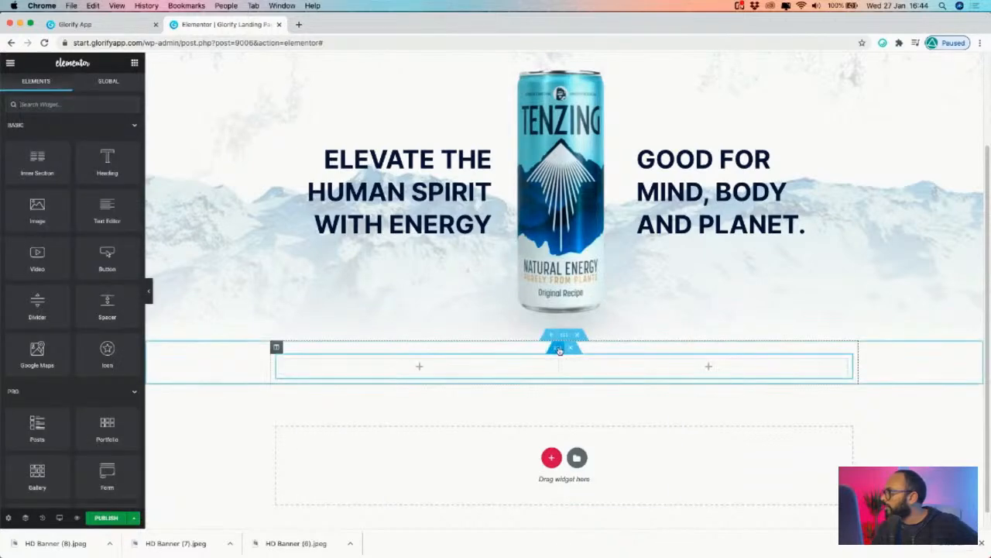
pyautogui.rightClick(559, 351)
pyautogui.press('Escape')
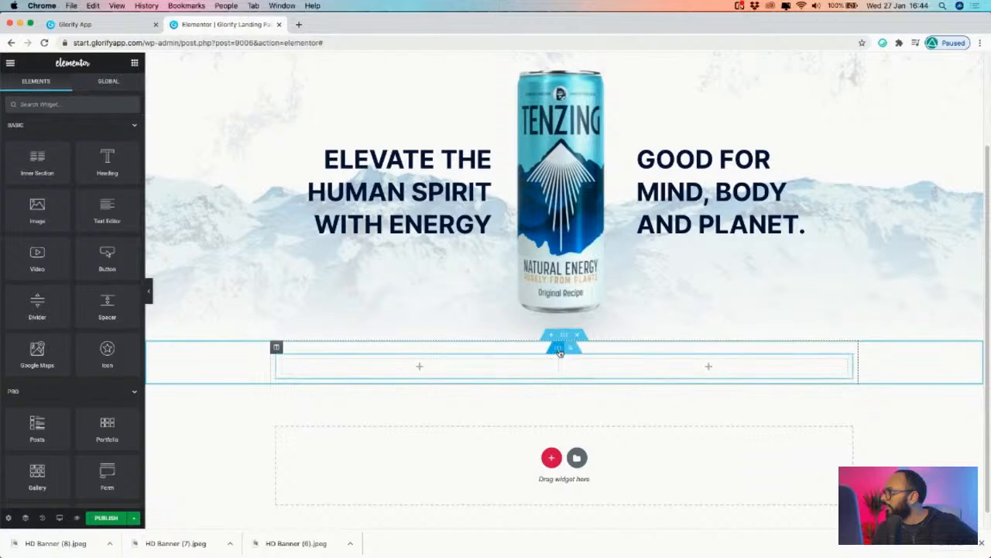
# - Duplicate the two-column inner section below the hero and duplicate a column in the copy to make three columns
pyautogui.rightClick(559, 350)
pyautogui.click(586, 374)
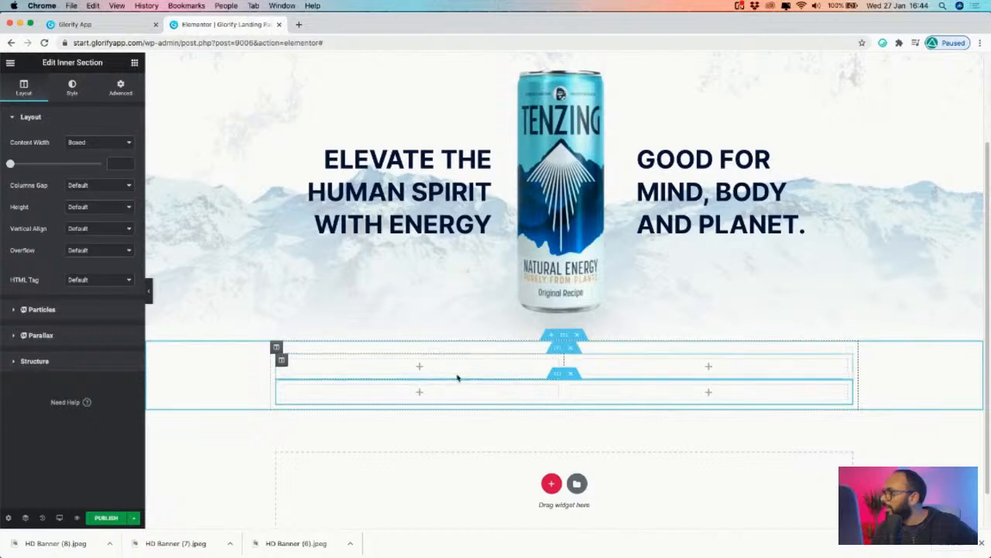
pyautogui.rightClick(287, 389)
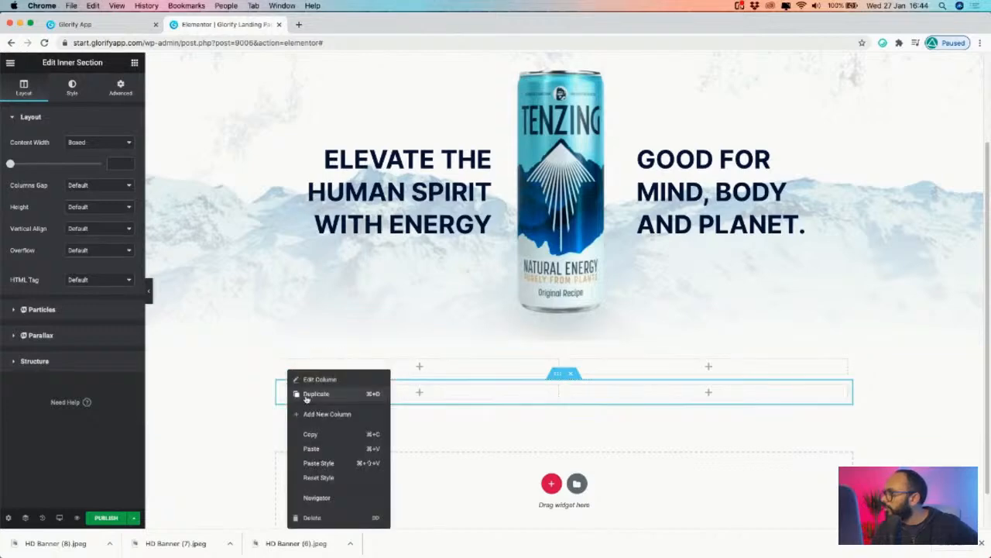
pyautogui.click(305, 329)
pyautogui.click(100, 24)
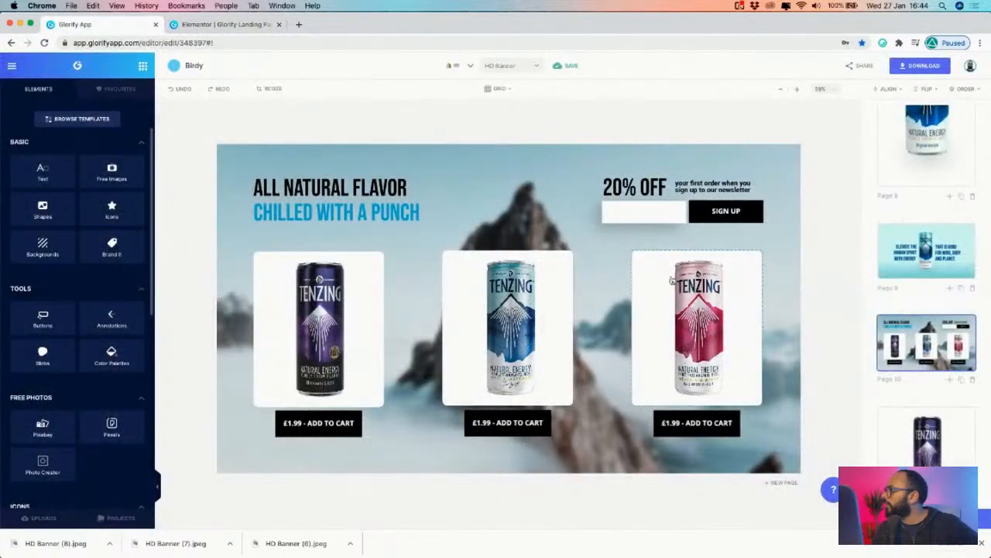
pyautogui.click(219, 24)
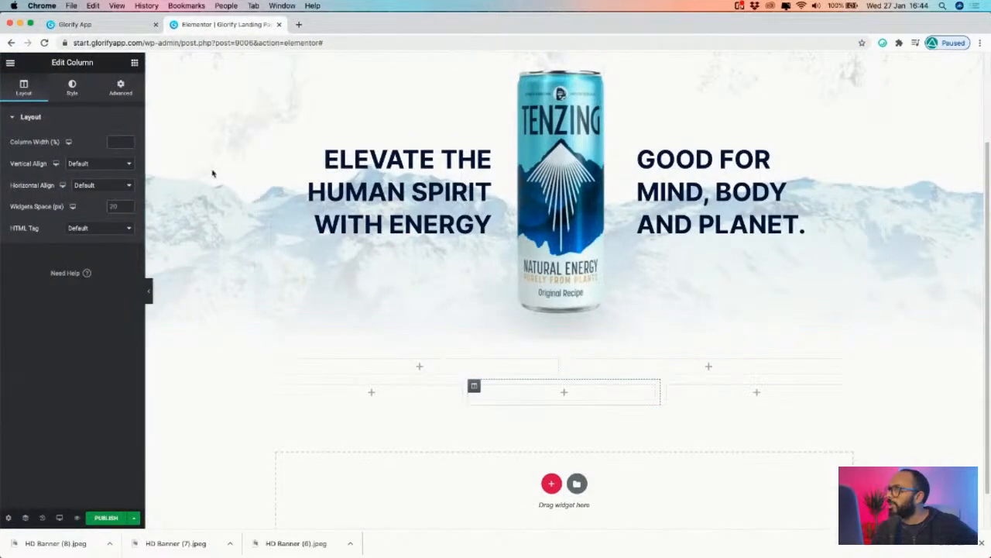
# - Switch to the Glorify design, duplicate Page 10 and delete everything on the copy except the mountain background
pyautogui.click(99, 24)
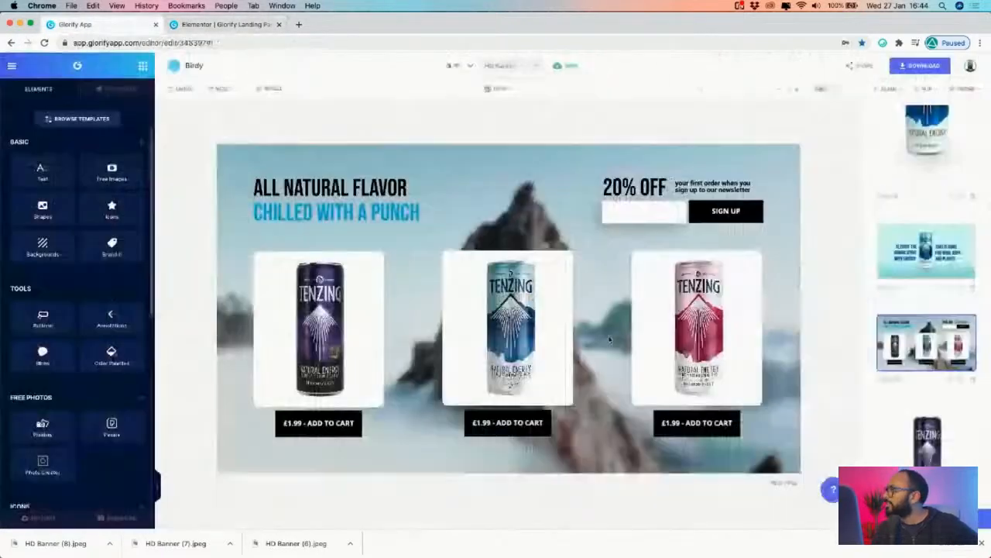
pyautogui.click(979, 526)
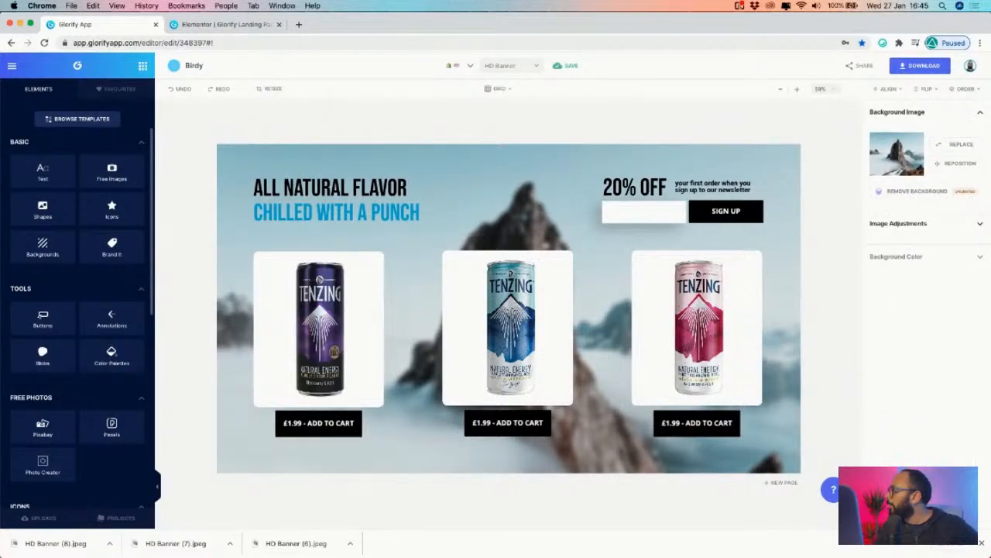
pyautogui.click(963, 520)
pyautogui.click(960, 380)
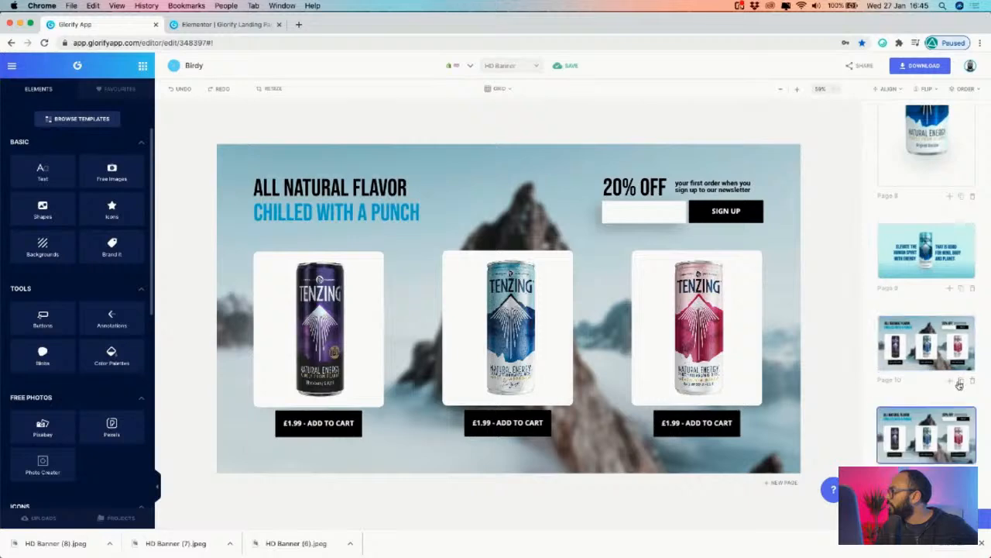
pyautogui.moveTo(417, 294); pyautogui.dragTo(744, 425)
pyautogui.press('Delete')
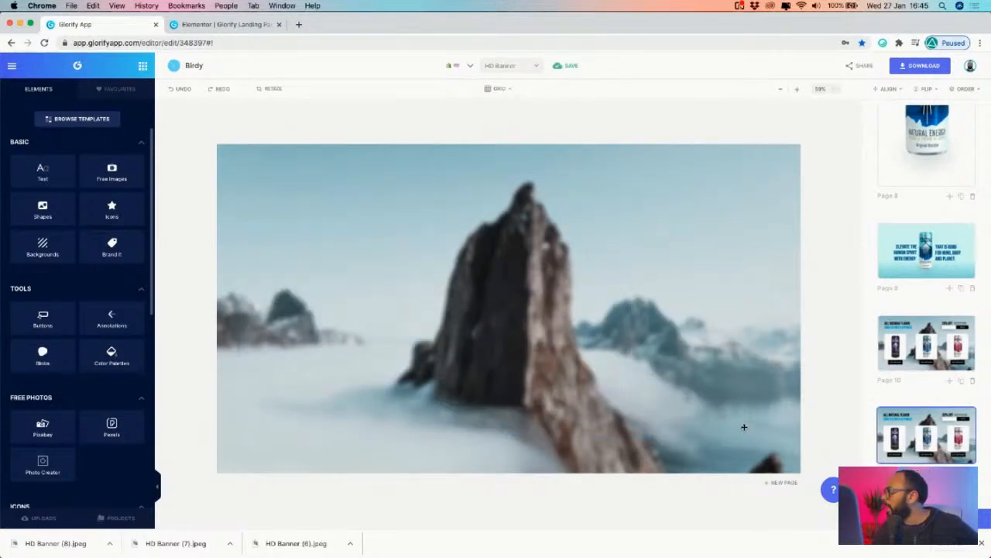
# - Download the background-only page as a JPG at size x1 and again at x1.5
pyautogui.click(920, 66)
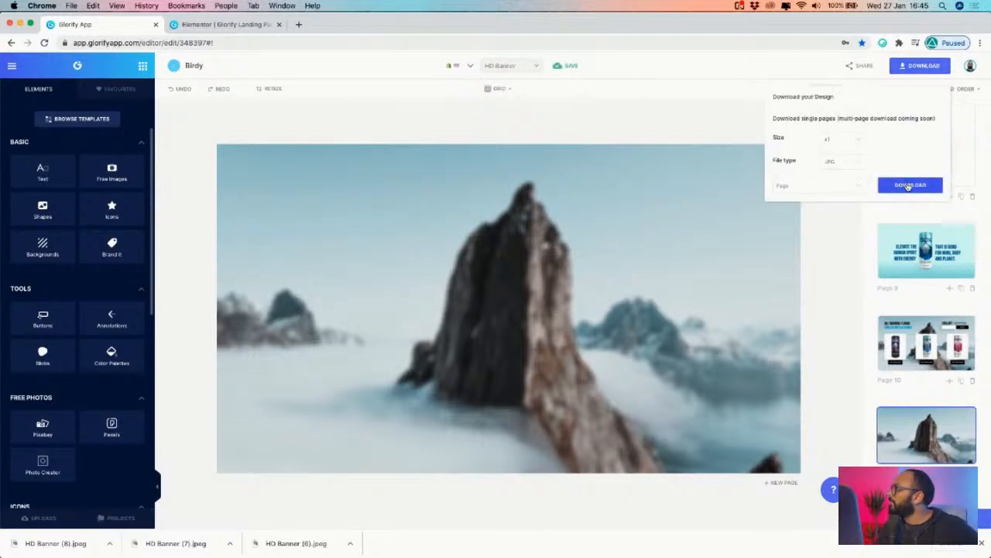
pyautogui.click(910, 185)
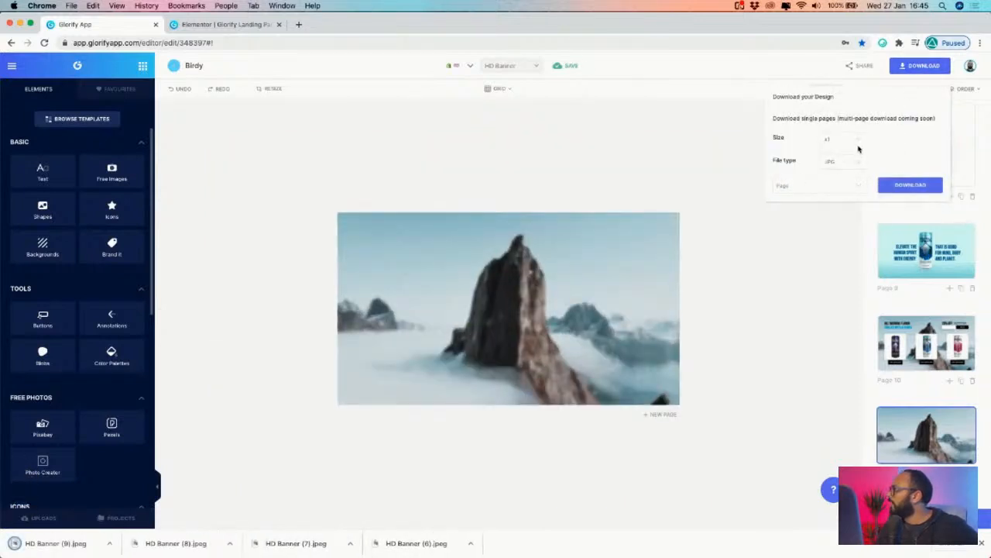
pyautogui.click(858, 149)
pyautogui.click(841, 155)
pyautogui.click(907, 184)
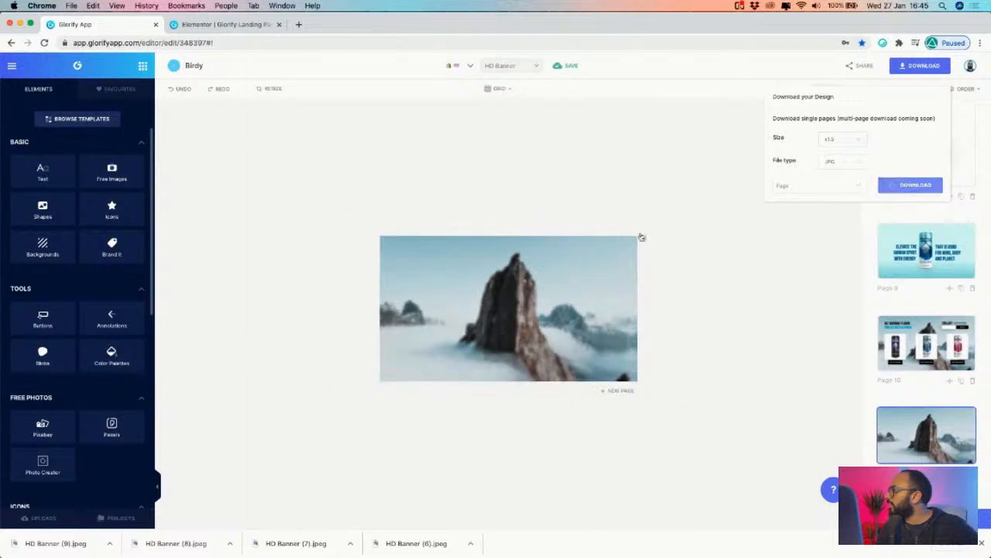
# - Return to the Elementor page and give the section below the hero a Classic background type
pyautogui.click(229, 24)
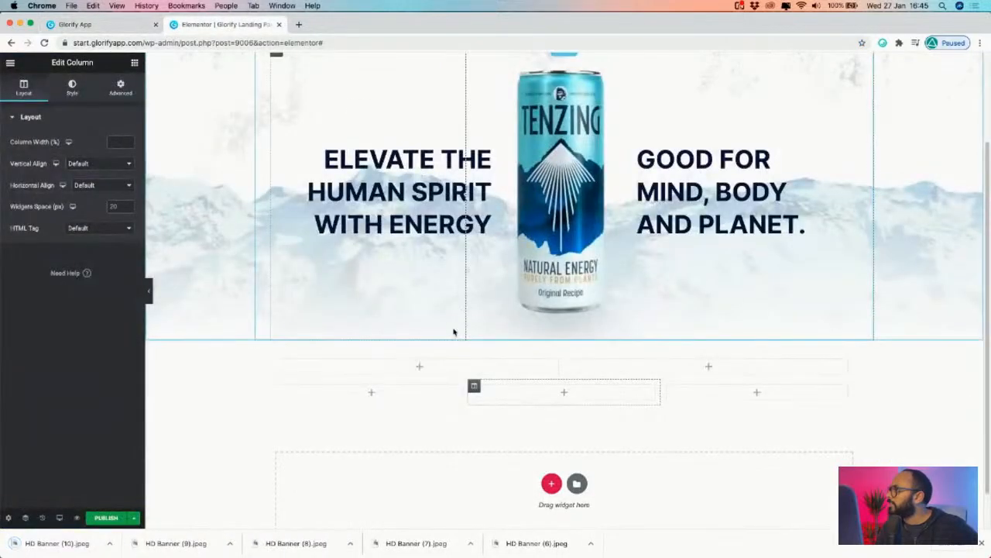
pyautogui.click(564, 335)
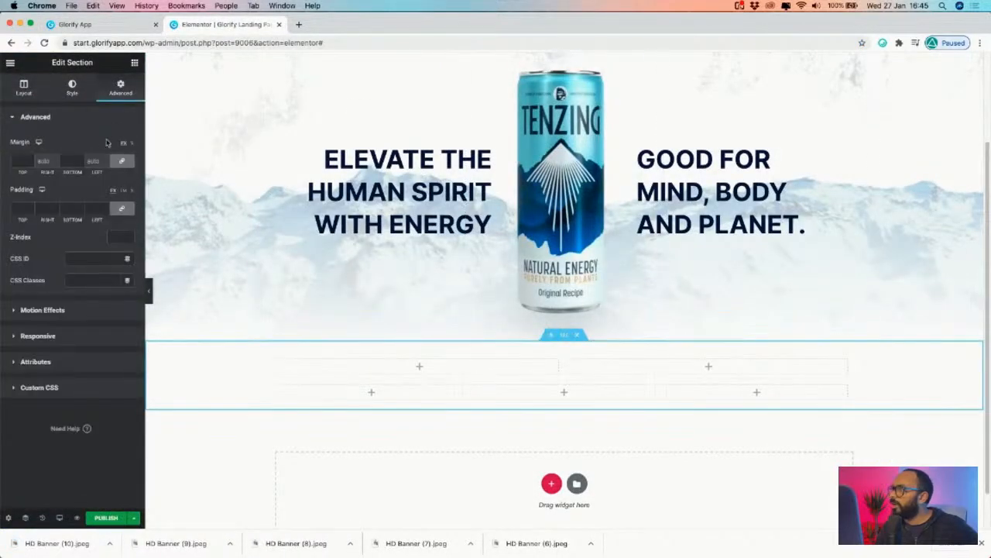
pyautogui.click(25, 86)
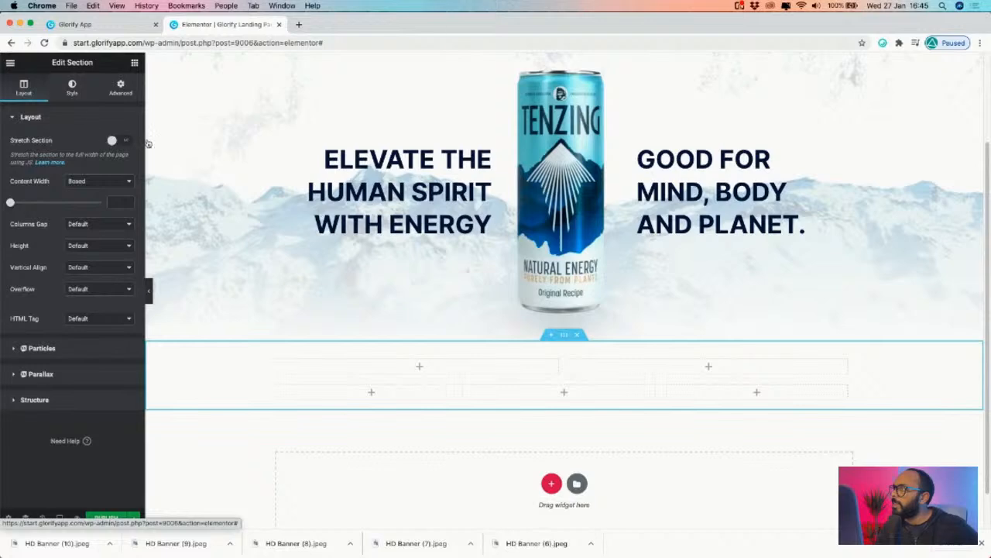
pyautogui.click(72, 86)
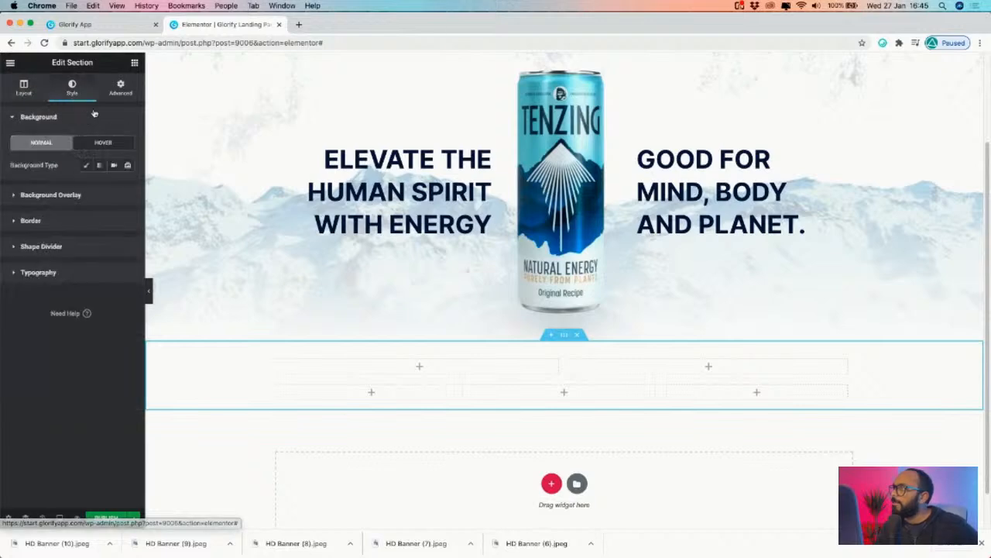
pyautogui.click(34, 198)
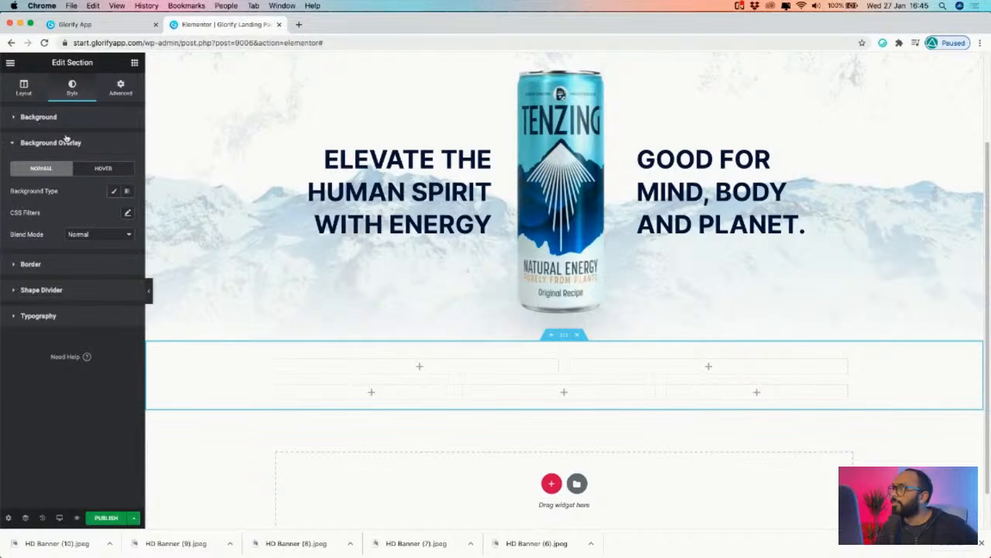
pyautogui.click(35, 117)
pyautogui.click(87, 166)
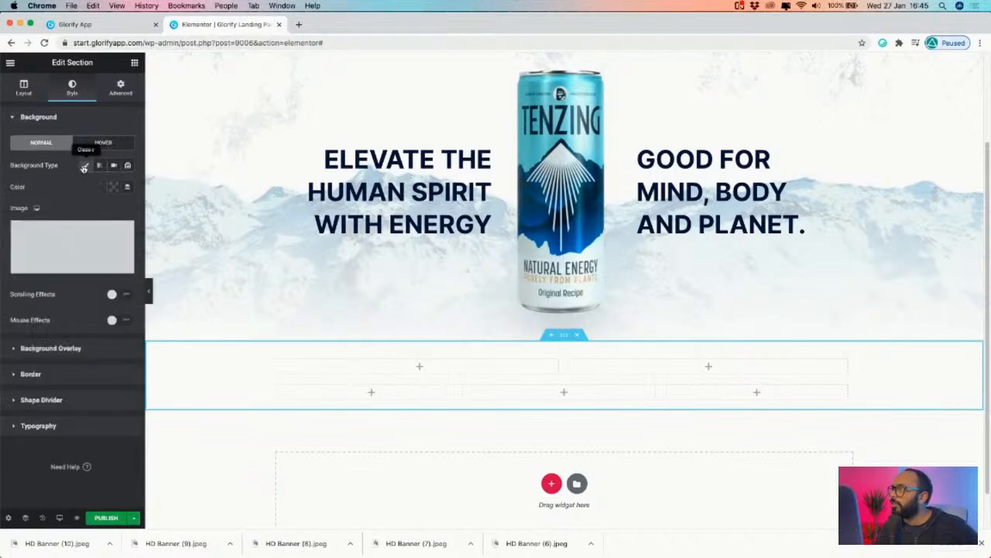
# - Upload HD Banner (10).jpeg to the media library and insert it as the section's background image
pyautogui.click(74, 251)
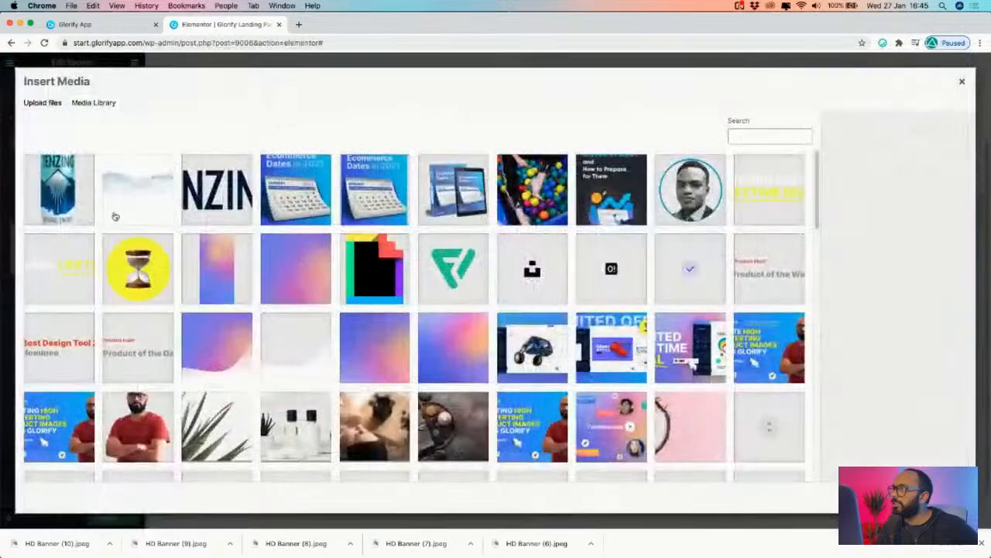
pyautogui.click(44, 102)
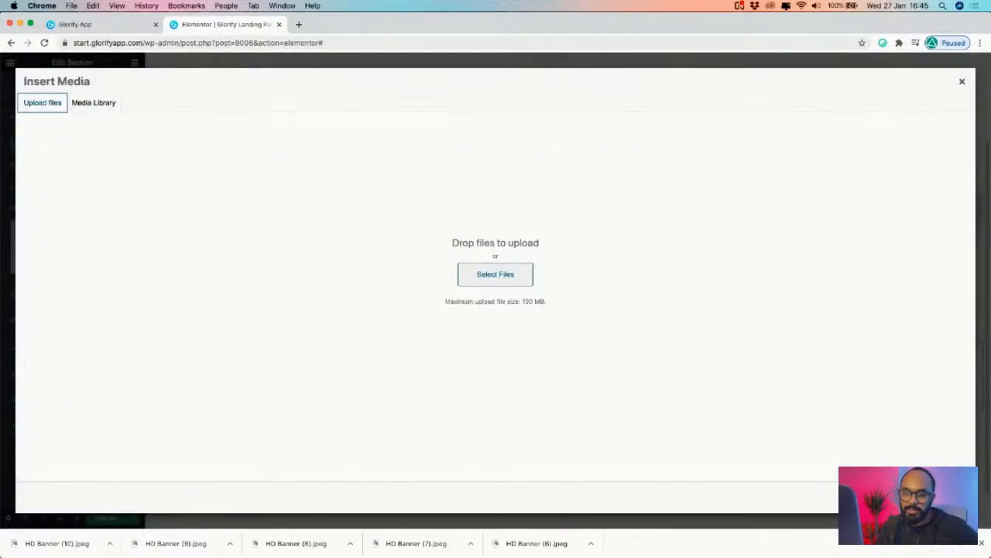
pyautogui.press('super+Tab')
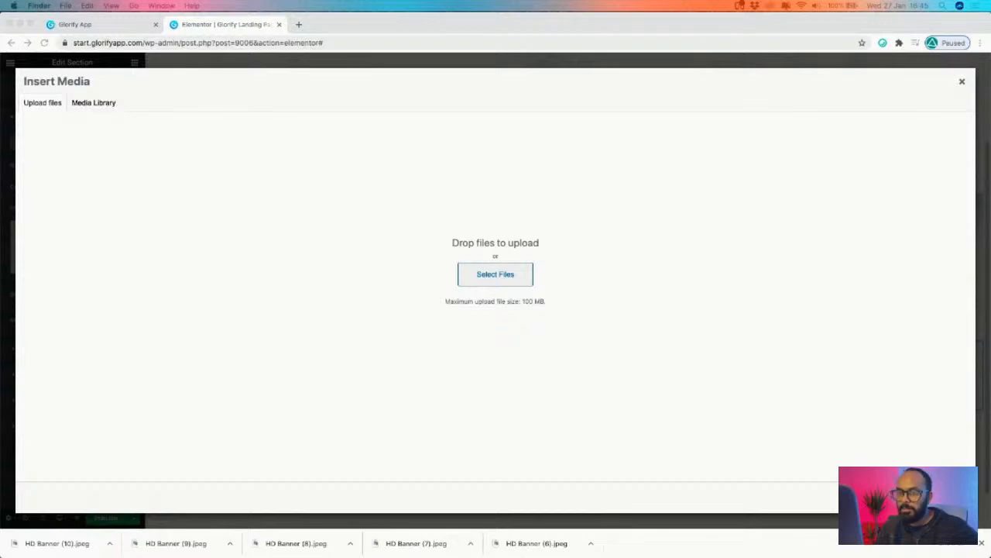
pyautogui.moveTo(260, 226); pyautogui.dragTo(338, 268)
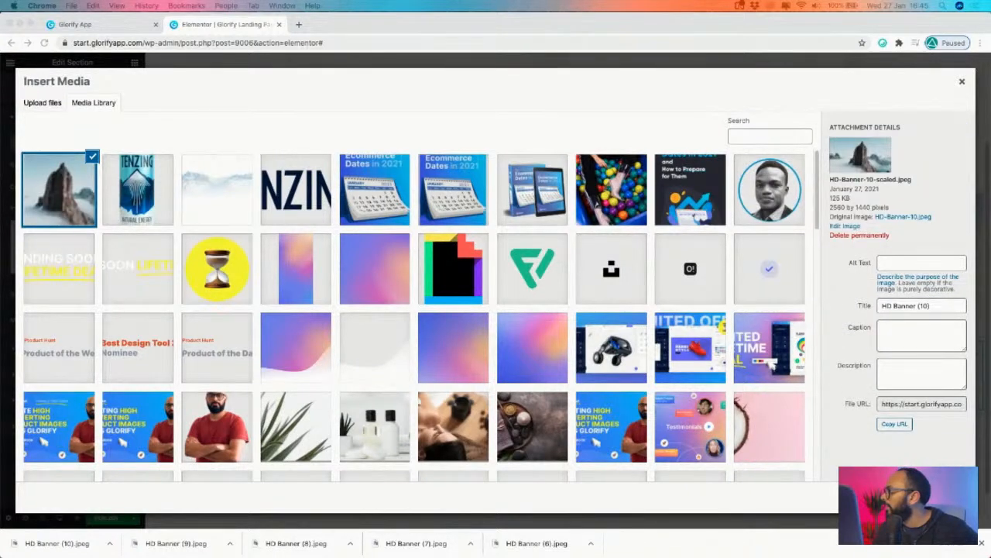
pyautogui.click(939, 497)
pyautogui.click(939, 496)
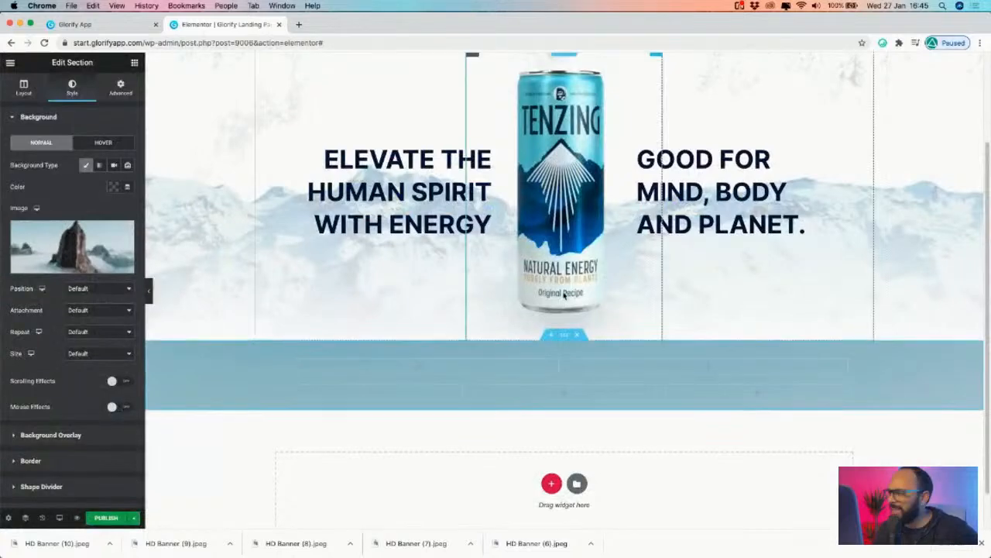
pyautogui.scroll(-1, 611, 395)
pyautogui.scroll(-1, 502, 393)
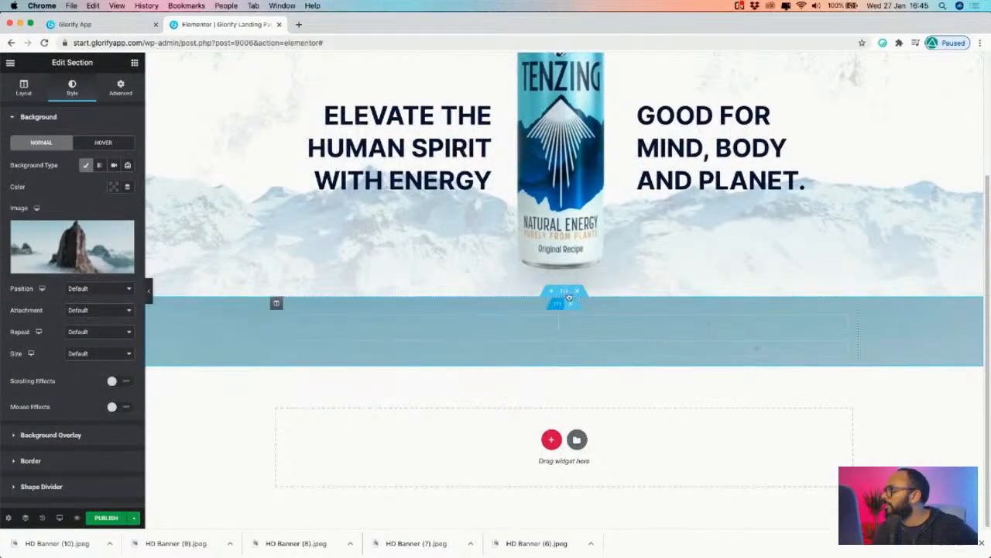
pyautogui.scroll(5, 400, 347)
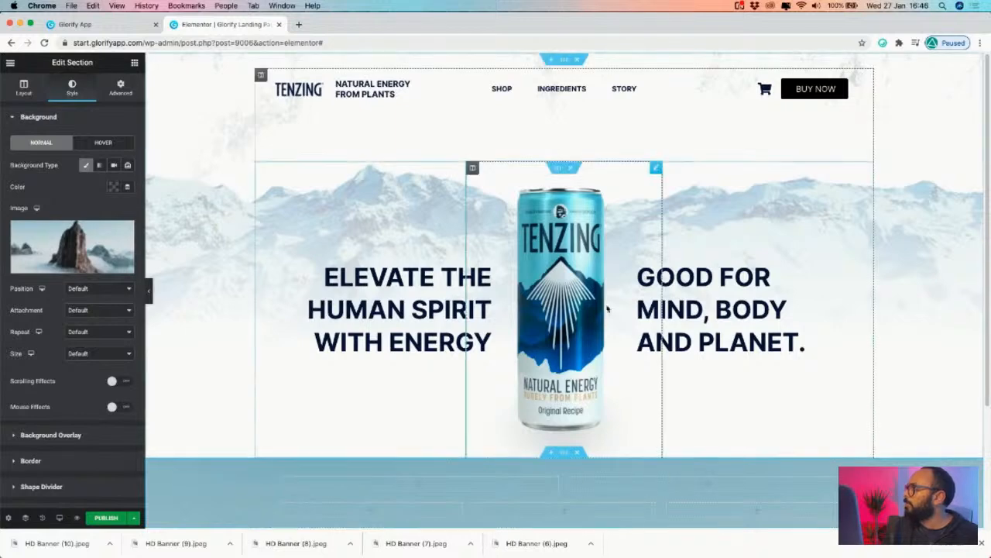
pyautogui.scroll(-1, 546, 449)
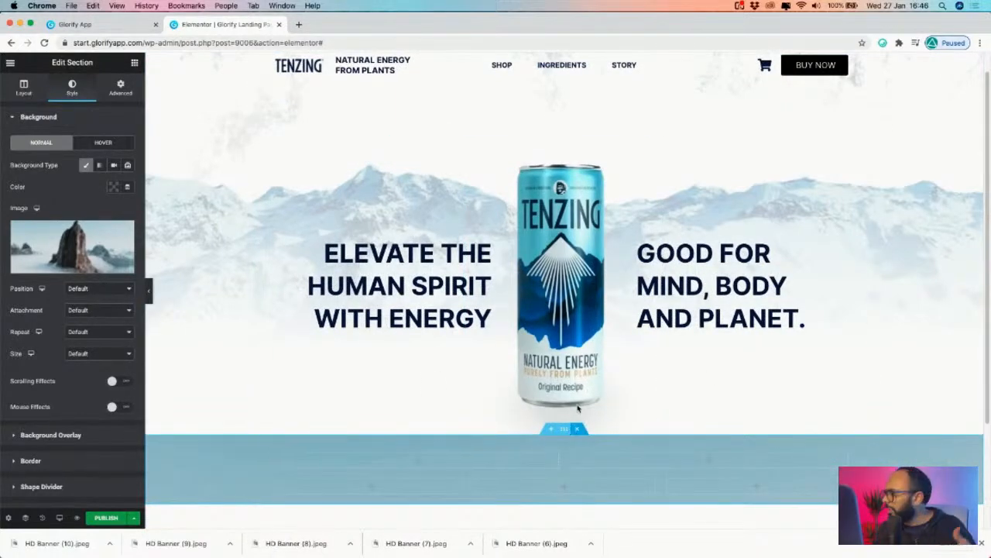
pyautogui.scroll(-2, 501, 411)
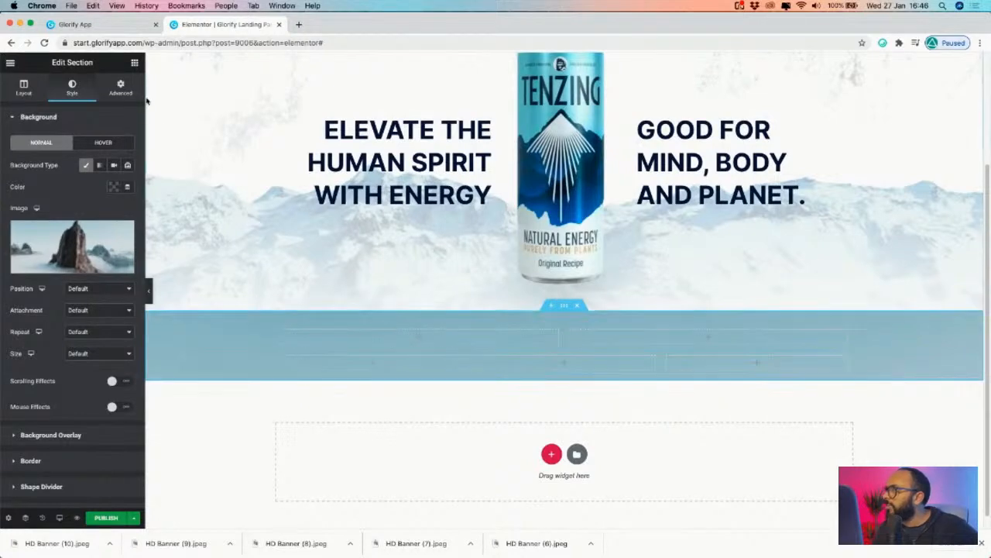
pyautogui.click(120, 87)
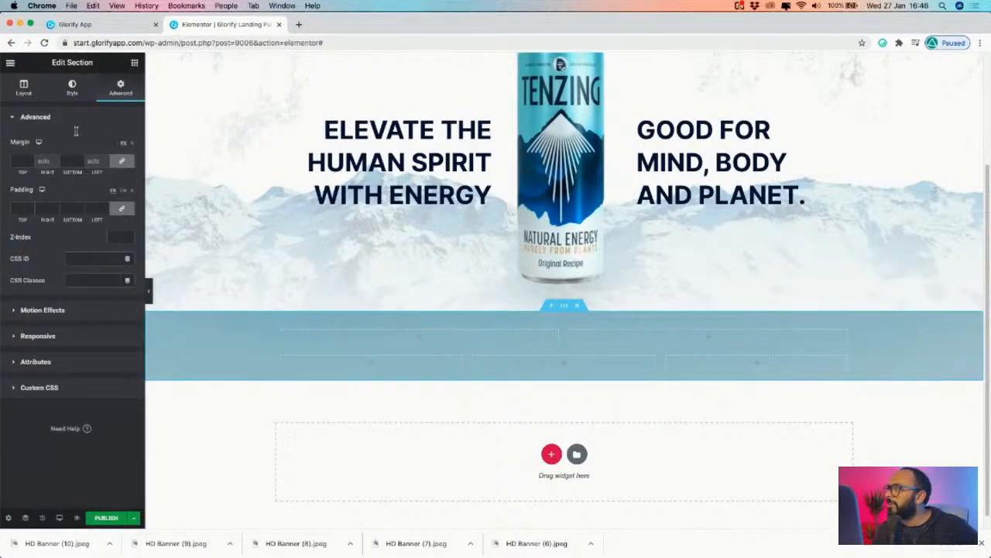
# - Place Image widgets in the first two columns of the three-column row and move a duplicate into the third column
pyautogui.click(134, 62)
pyautogui.moveTo(38, 209); pyautogui.dragTo(376, 364)
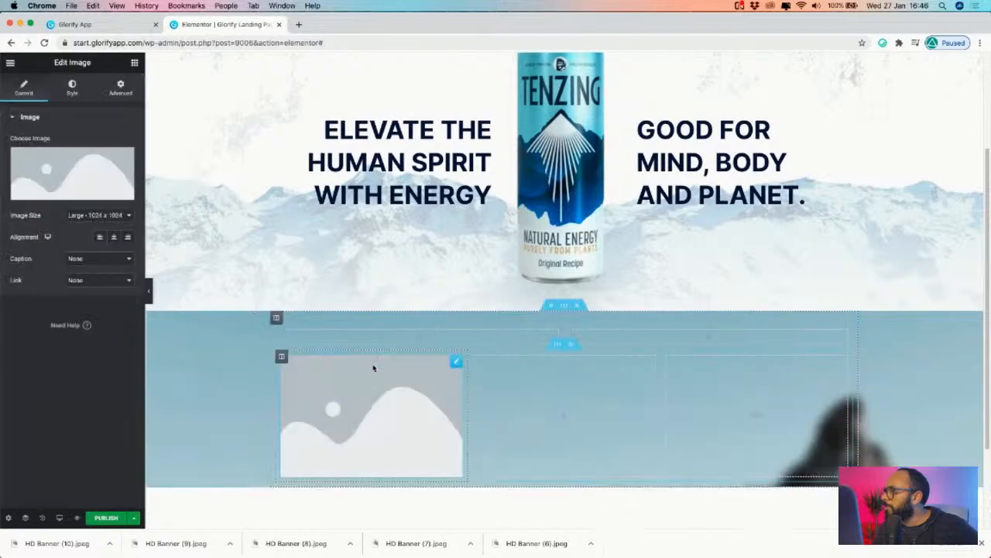
pyautogui.click(135, 64)
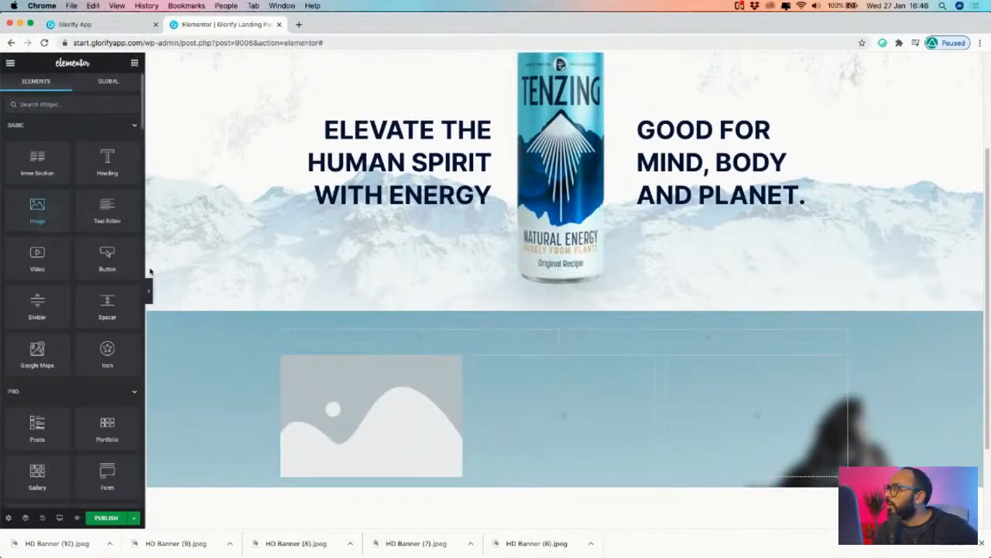
pyautogui.moveTo(151, 271); pyautogui.dragTo(565, 415)
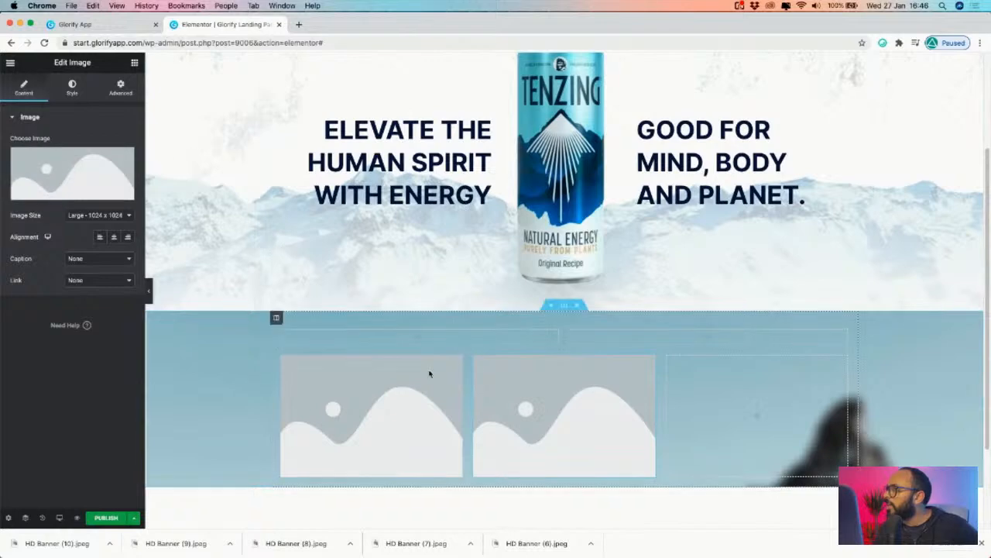
pyautogui.rightClick(460, 365)
pyautogui.click(490, 390)
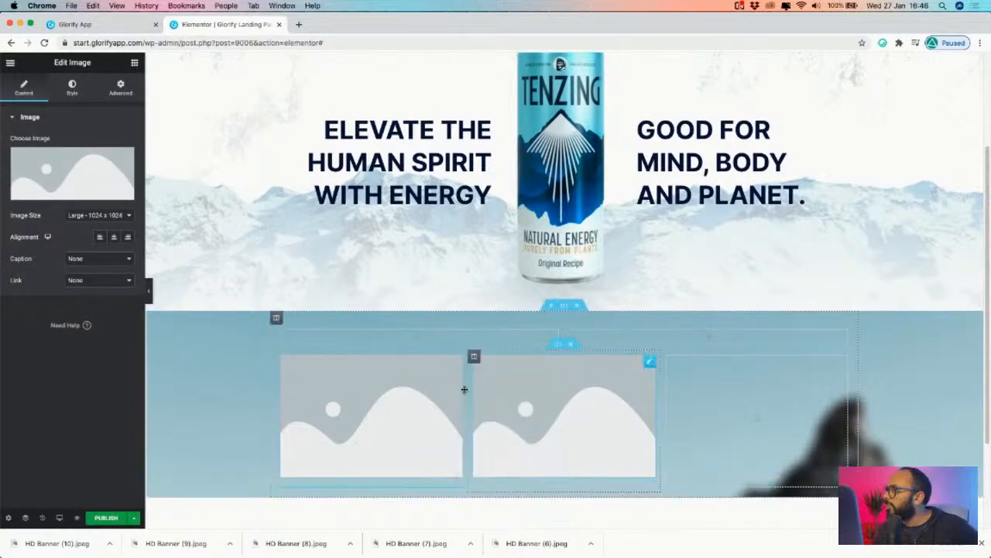
pyautogui.moveTo(457, 493); pyautogui.dragTo(717, 404)
# - Check Page 10 in Glorify, return to Elementor, and move a duplicate of the header's tagline heading into the two-column row's first column
pyautogui.scroll(5, 401, 331)
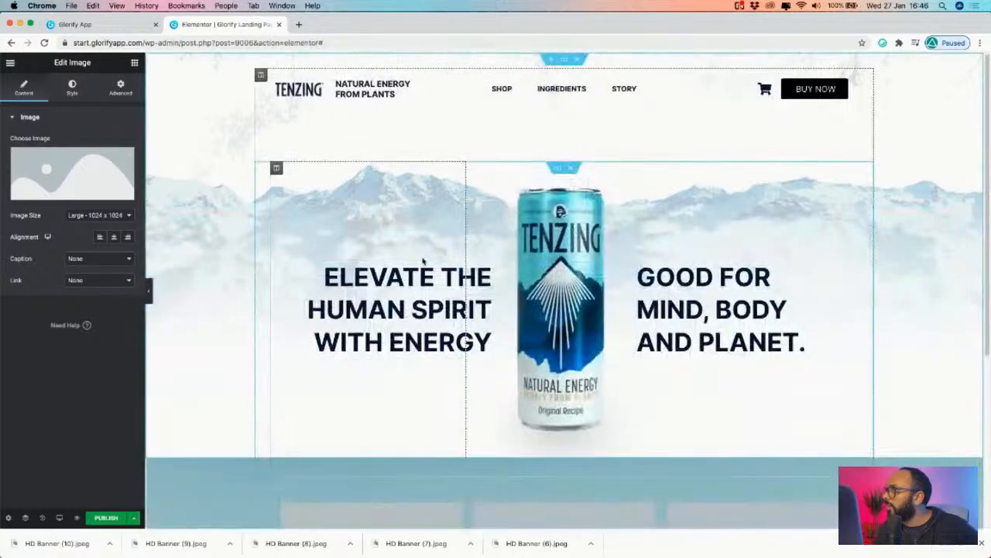
pyautogui.click(113, 24)
pyautogui.click(923, 347)
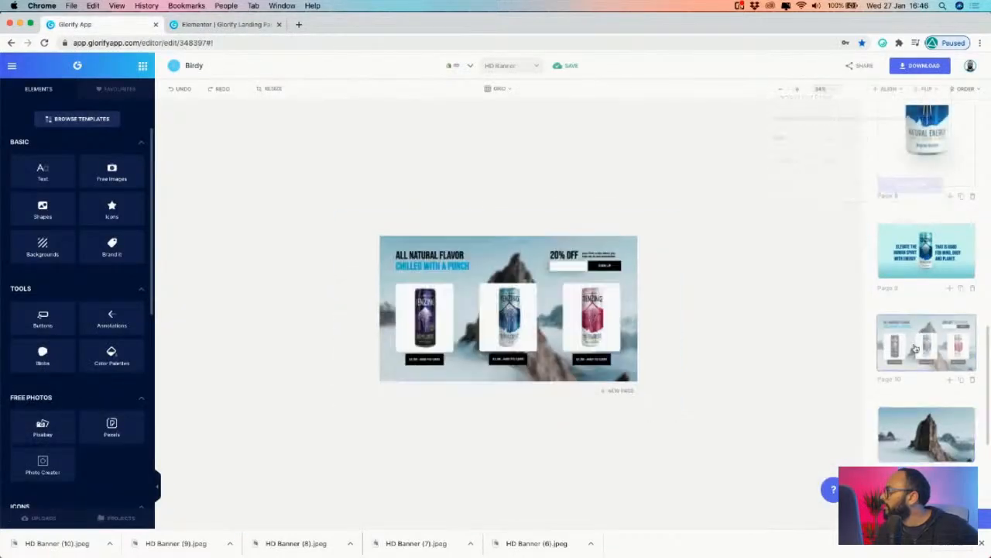
pyautogui.click(224, 24)
pyautogui.rightClick(411, 89)
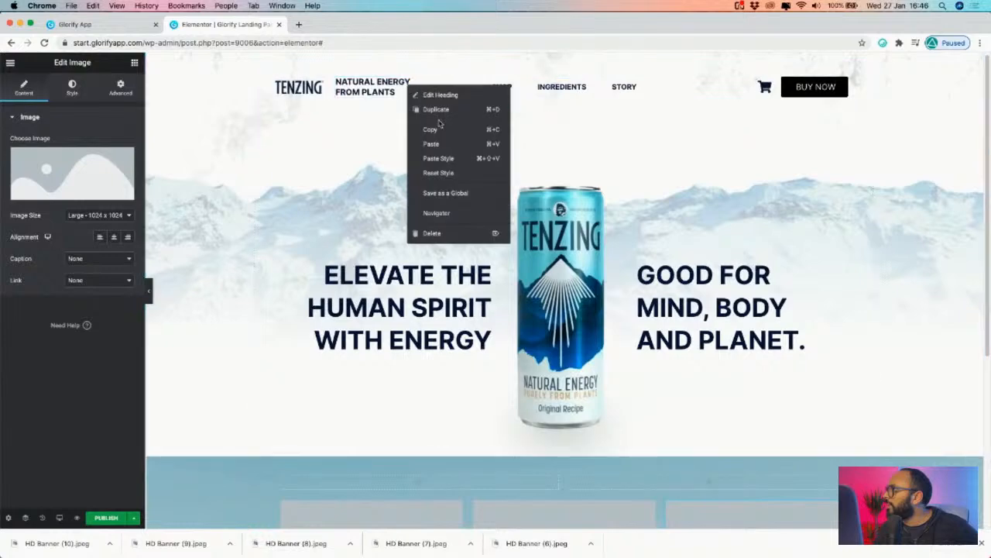
pyautogui.click(438, 106)
pyautogui.moveTo(343, 77); pyautogui.dragTo(473, 464)
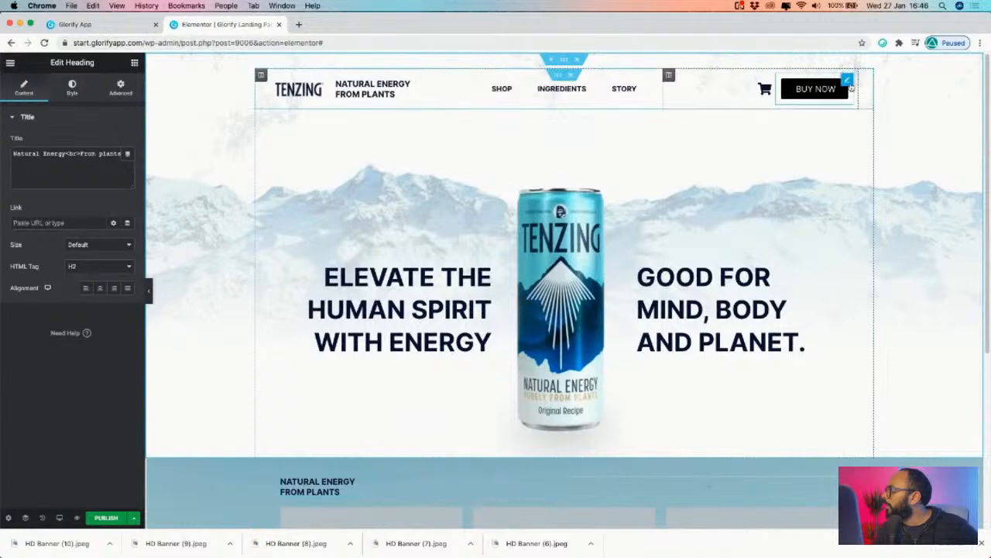
# - Duplicate the header's BUY NOW button and move the copy into the second column of the two-column row above the images
pyautogui.rightClick(846, 85)
pyautogui.click(859, 107)
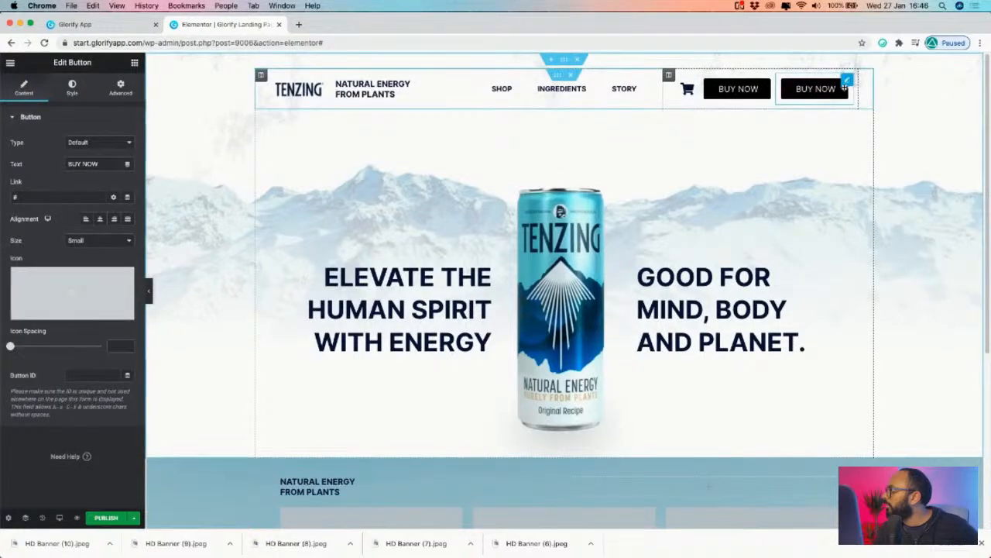
pyautogui.moveTo(847, 85); pyautogui.dragTo(748, 474)
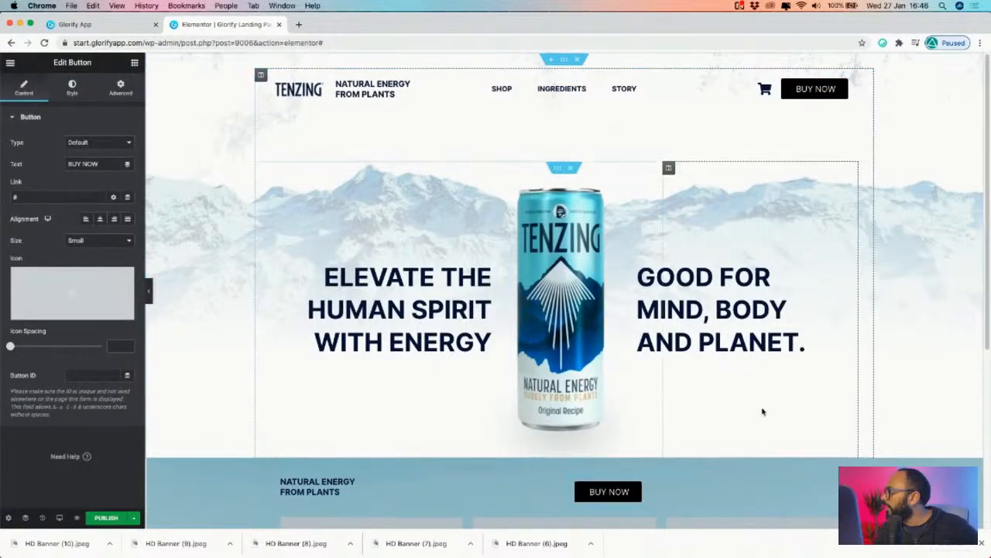
# - Upload the three can images to the media library and insert the pink can, HD Banner (8), in the first Image widget
pyautogui.scroll(-2, 697, 409)
pyautogui.scroll(-2, 548, 365)
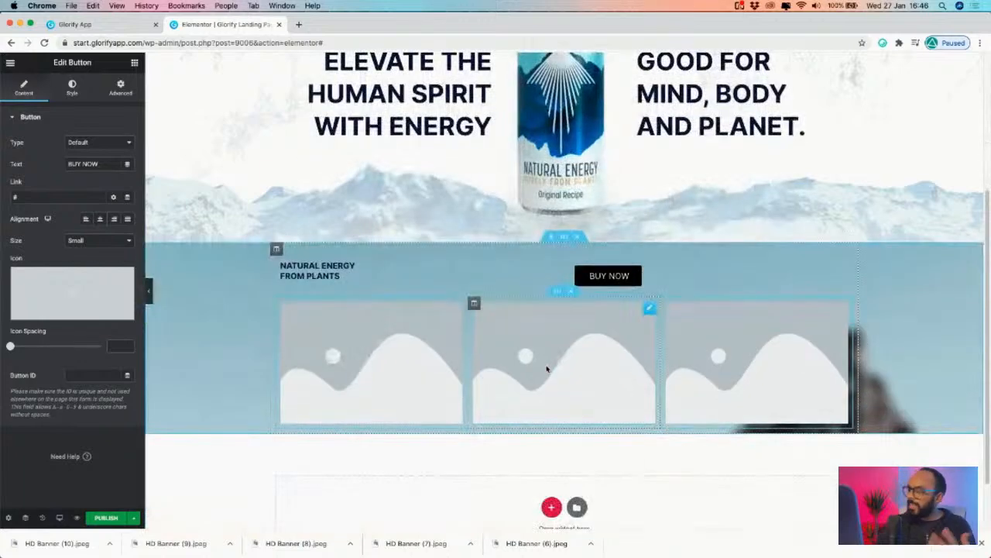
pyautogui.click(332, 376)
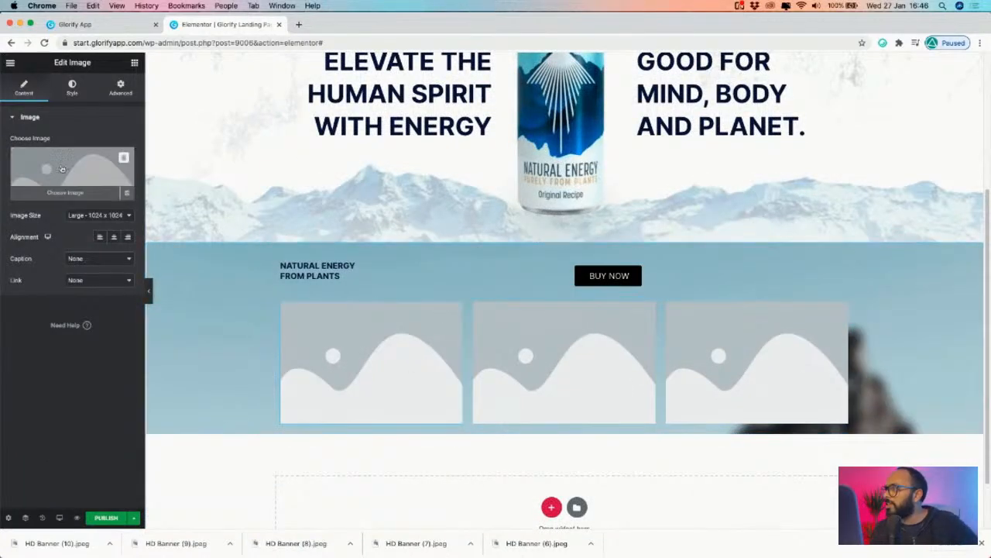
pyautogui.click(74, 191)
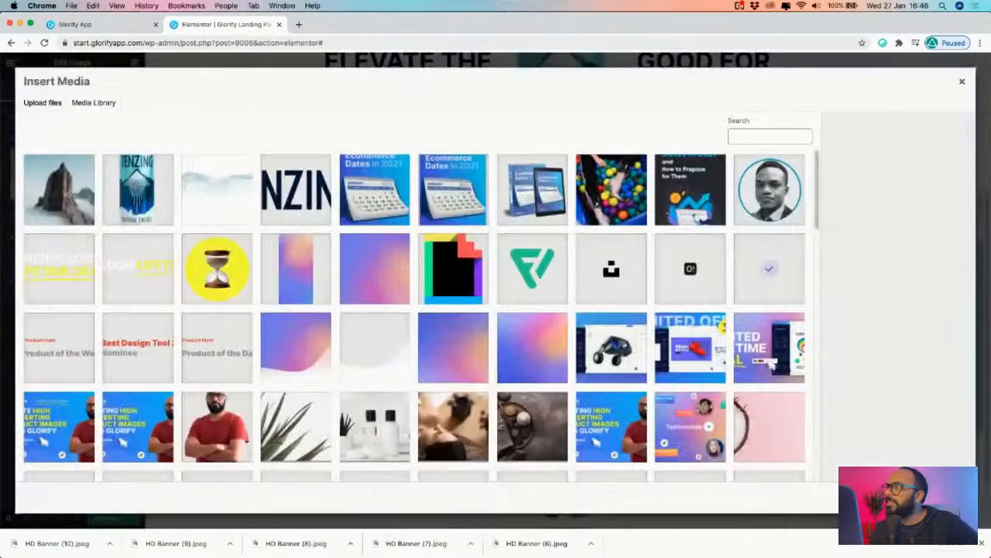
pyautogui.click(42, 103)
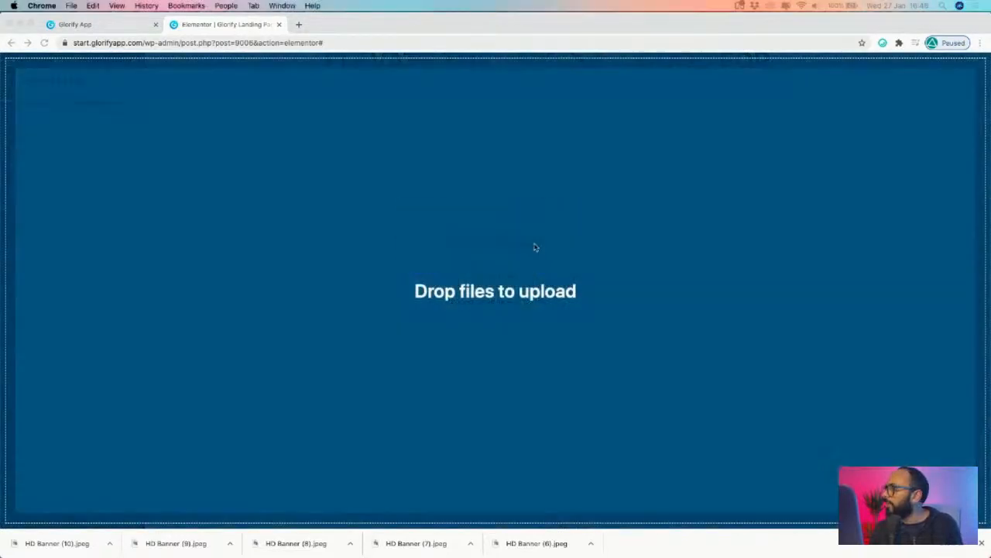
pyautogui.moveTo(534, 245); pyautogui.dragTo(479, 249)
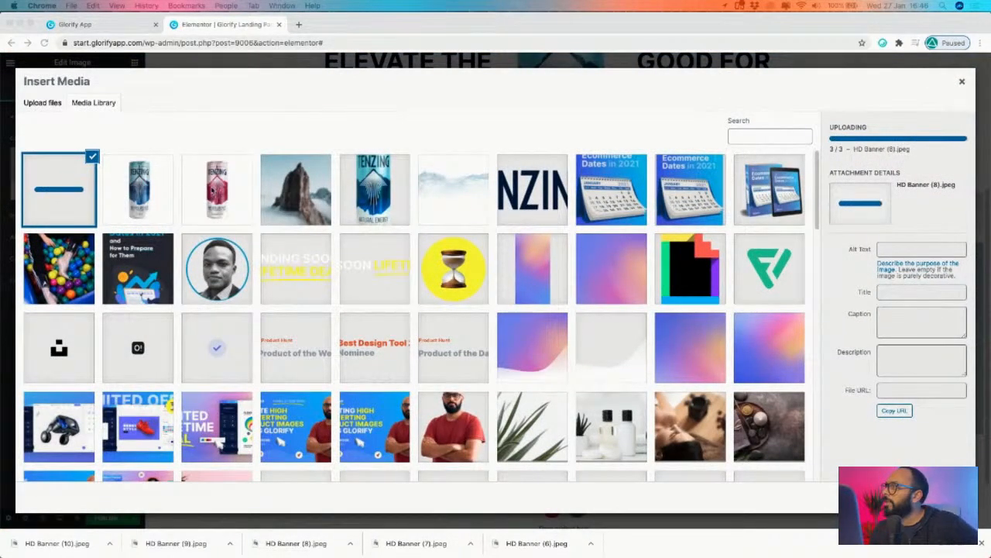
pyautogui.click(214, 190)
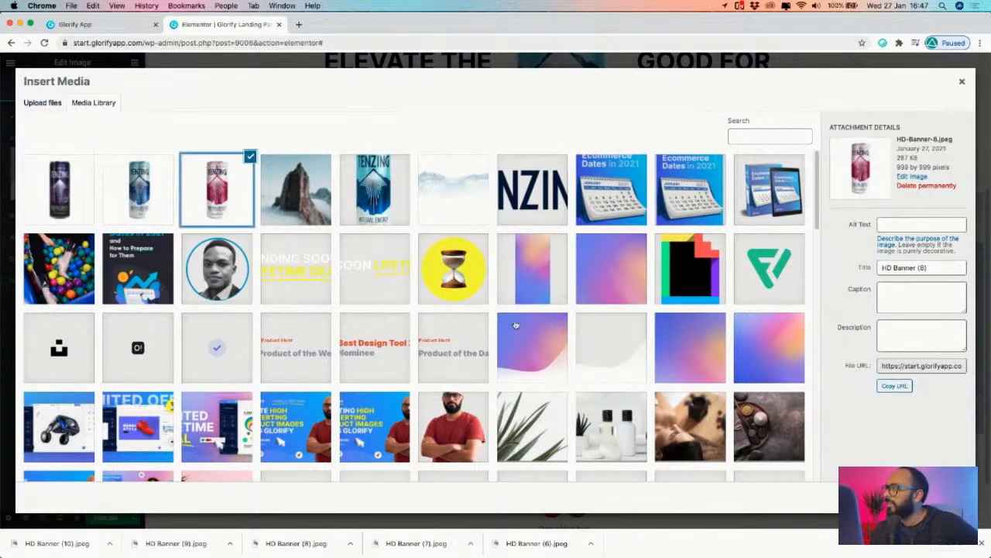
pyautogui.click(940, 498)
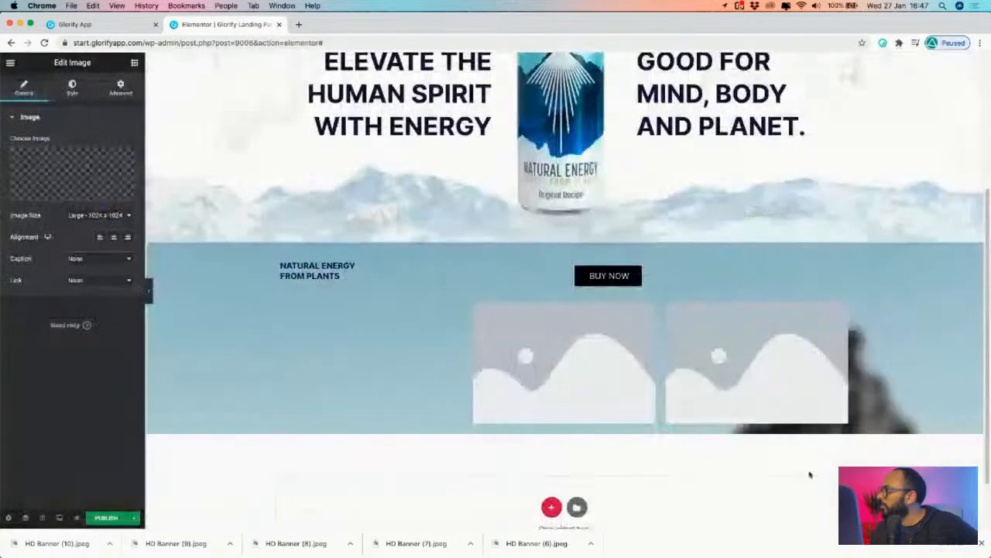
# - Insert the blue can image in the middle Image widget and the dark purple can image in the third
pyautogui.click(649, 309)
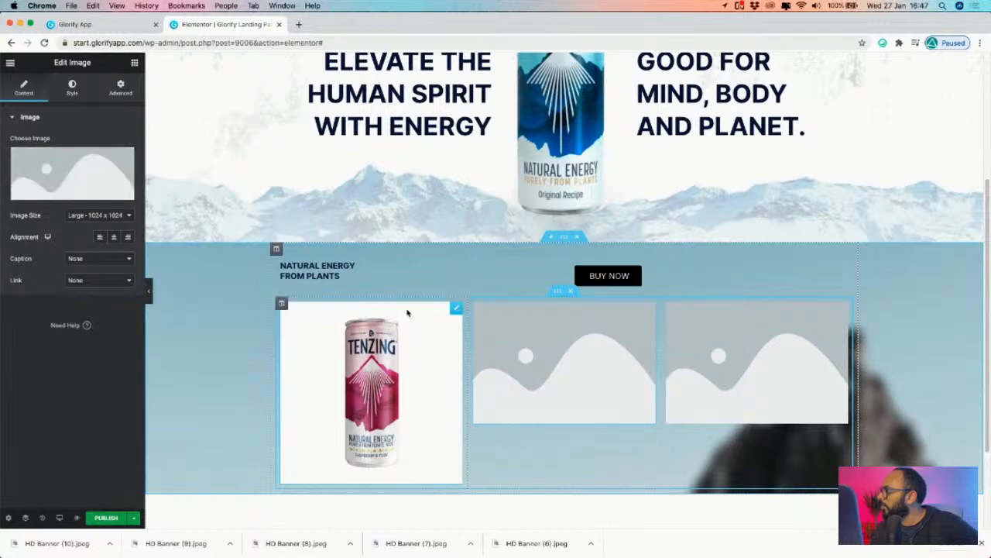
pyautogui.click(78, 194)
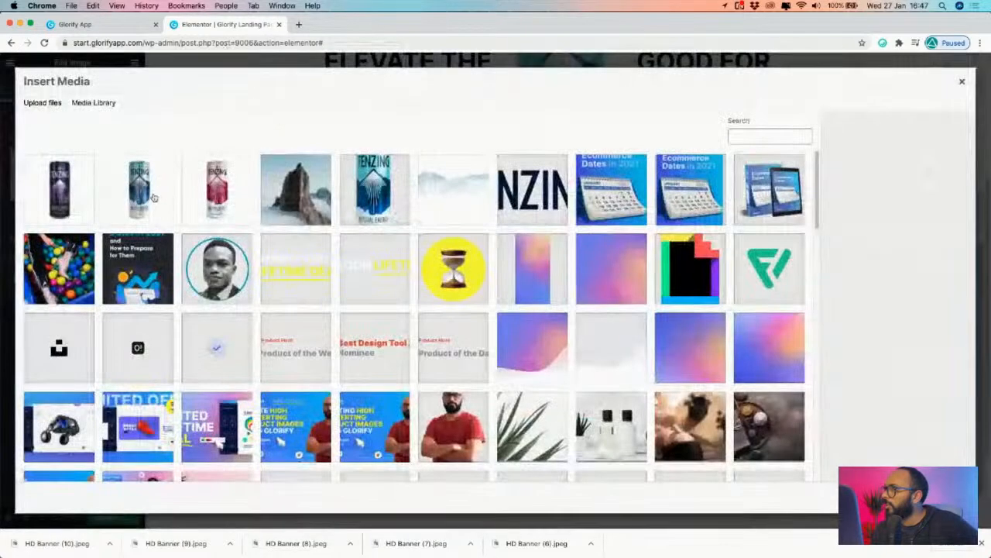
pyautogui.click(135, 196)
pyautogui.click(933, 496)
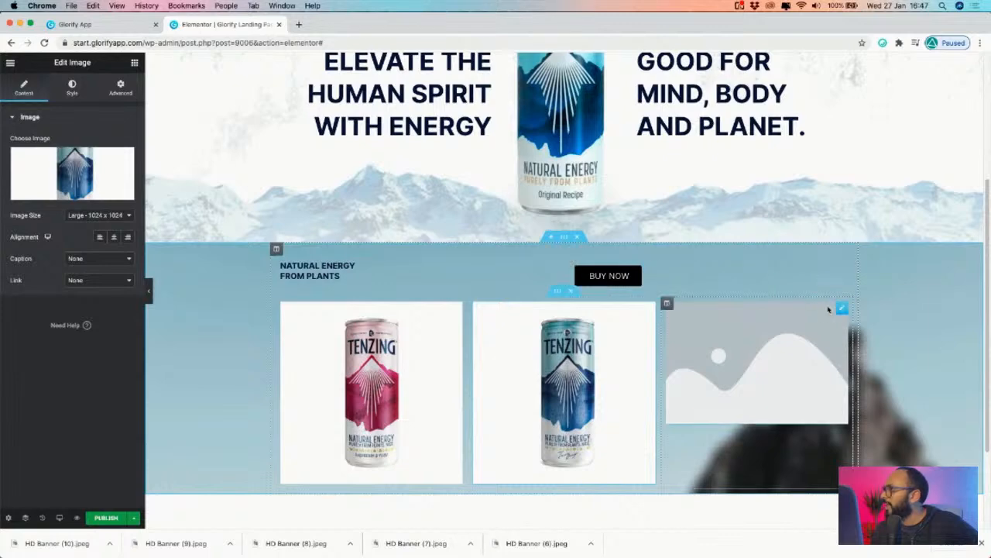
pyautogui.click(842, 310)
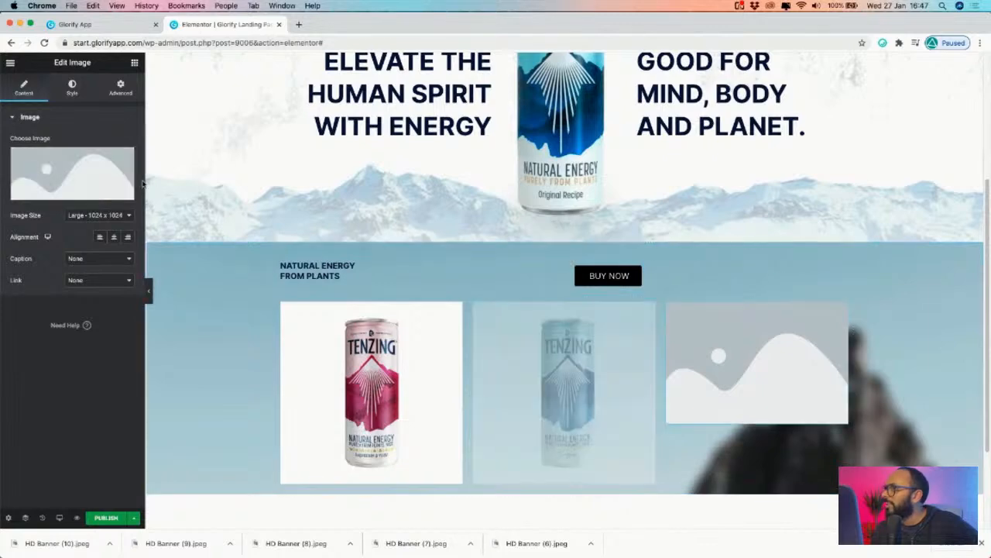
pyautogui.click(63, 194)
pyautogui.click(937, 497)
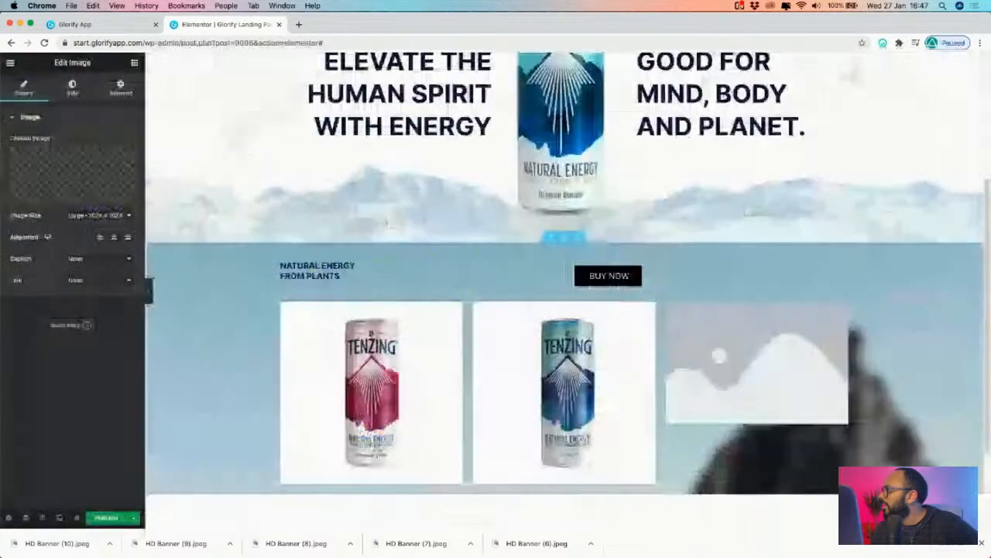
# - Give the pink can image a border radius of 8 and copy its style onto the other two can images
pyautogui.scroll(-2, 651, 361)
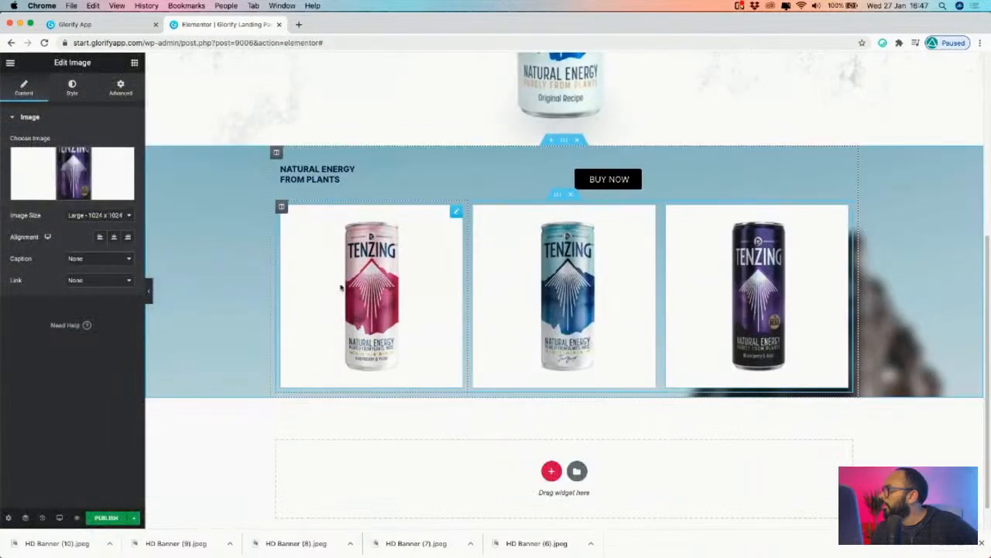
pyautogui.click(290, 221)
pyautogui.click(72, 87)
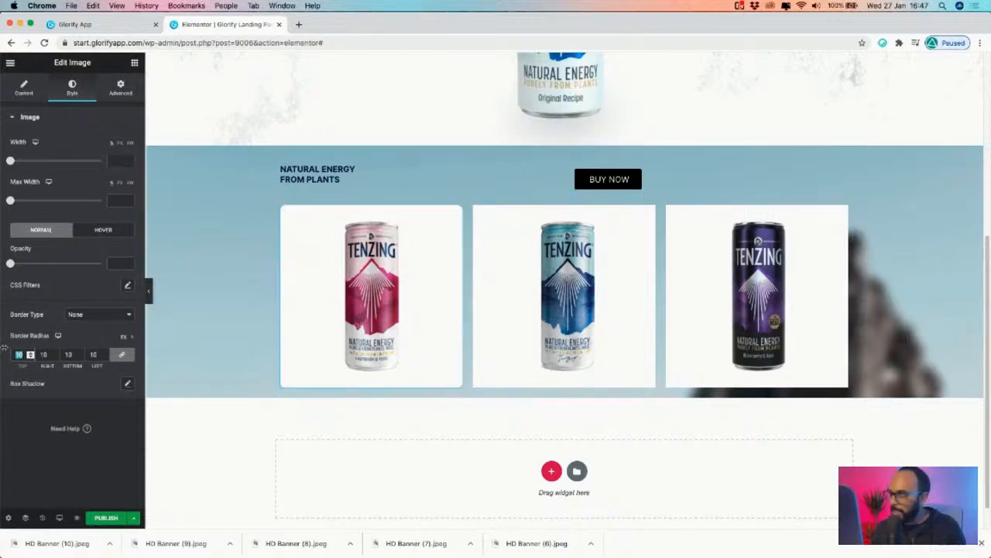
pyautogui.write('8')
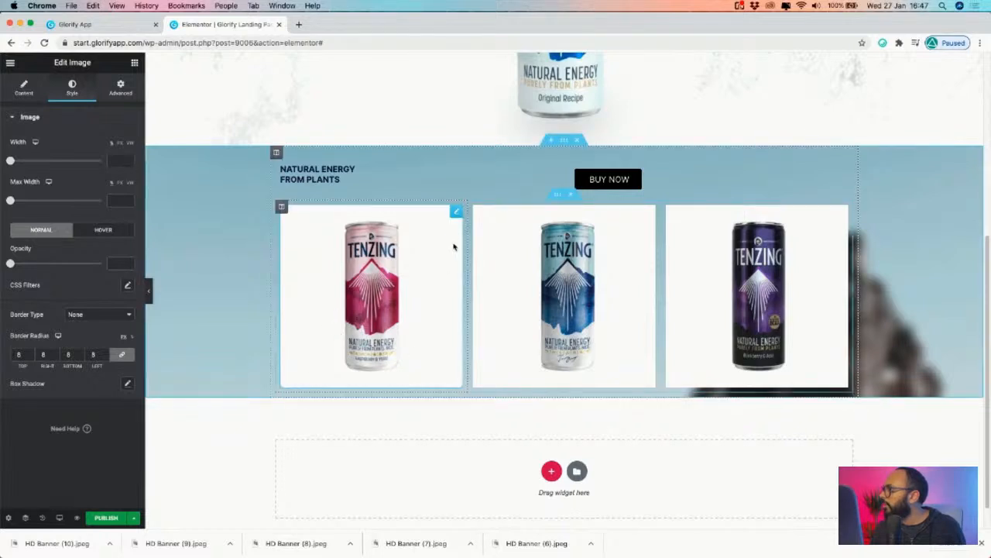
pyautogui.rightClick(456, 210)
pyautogui.click(487, 253)
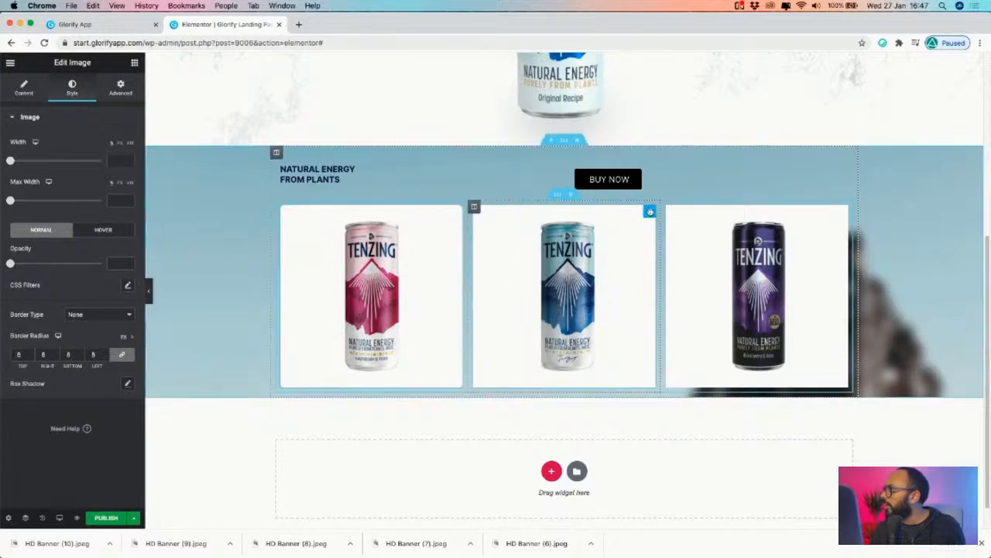
pyautogui.click(650, 211)
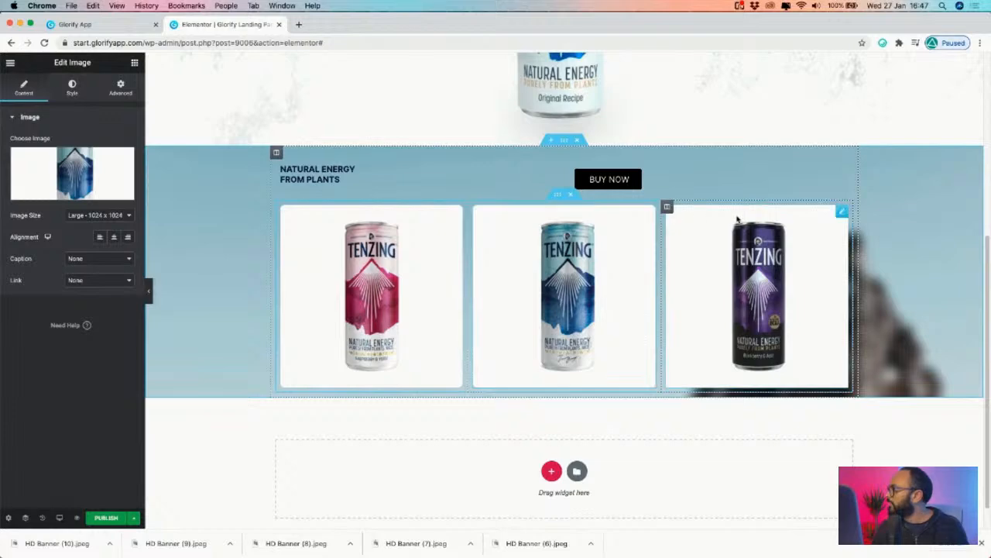
pyautogui.click(834, 219)
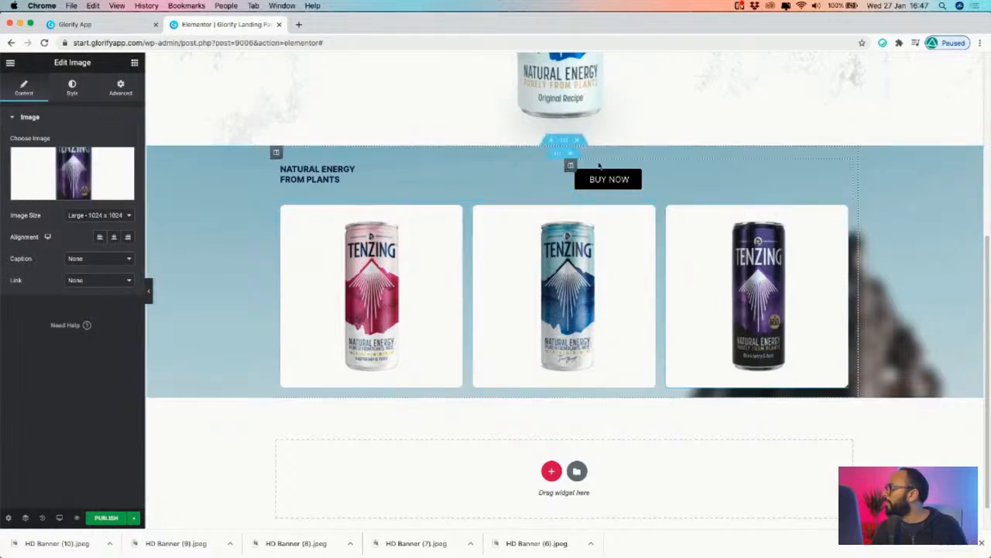
# - Switch to Glorify and copy the text of the "ALL NATURAL FLAVOR CHILLED WITH A PUNCH" heading on Page 10
pyautogui.scroll(3, 573, 171)
pyautogui.scroll(-2, 560, 194)
pyautogui.scroll(4, 559, 193)
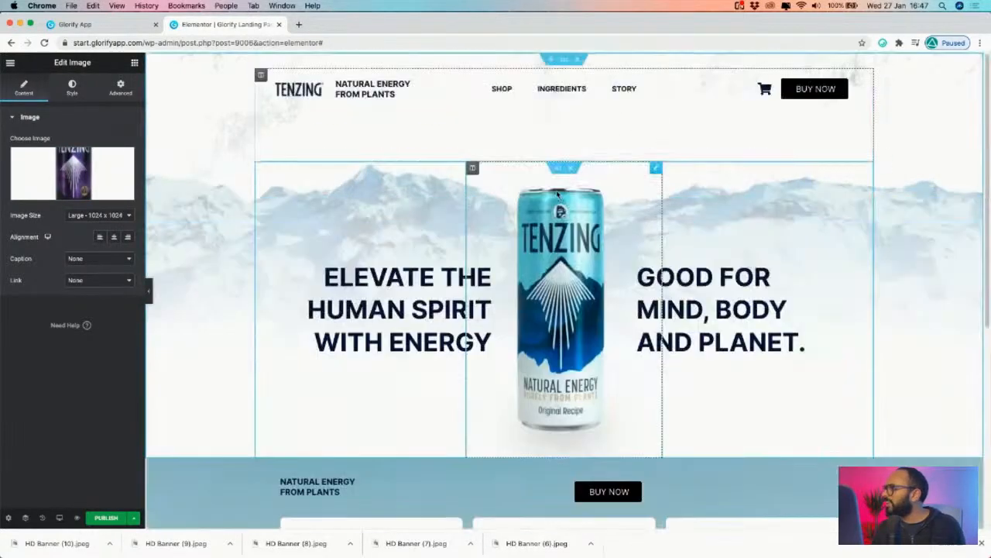
pyautogui.click(71, 25)
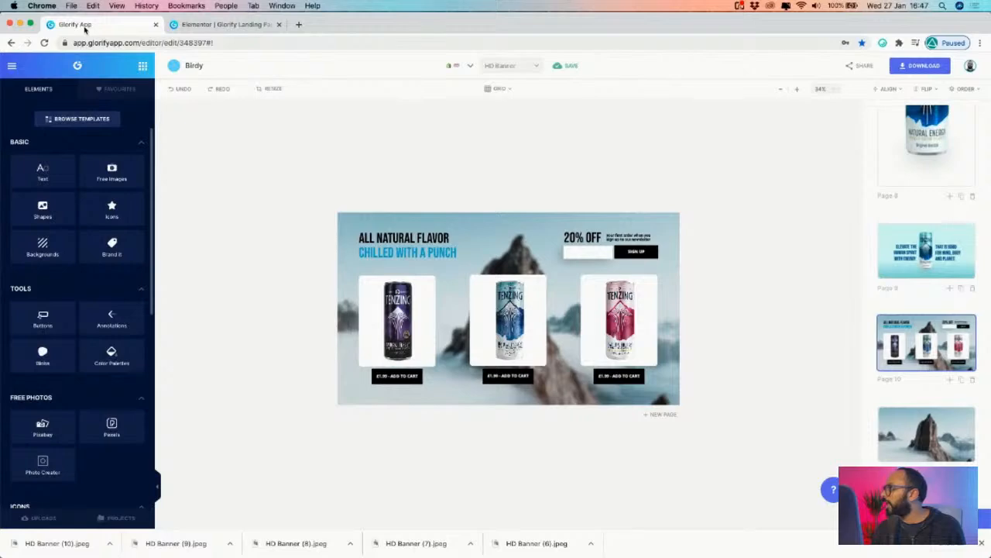
pyautogui.click(226, 27)
pyautogui.click(101, 29)
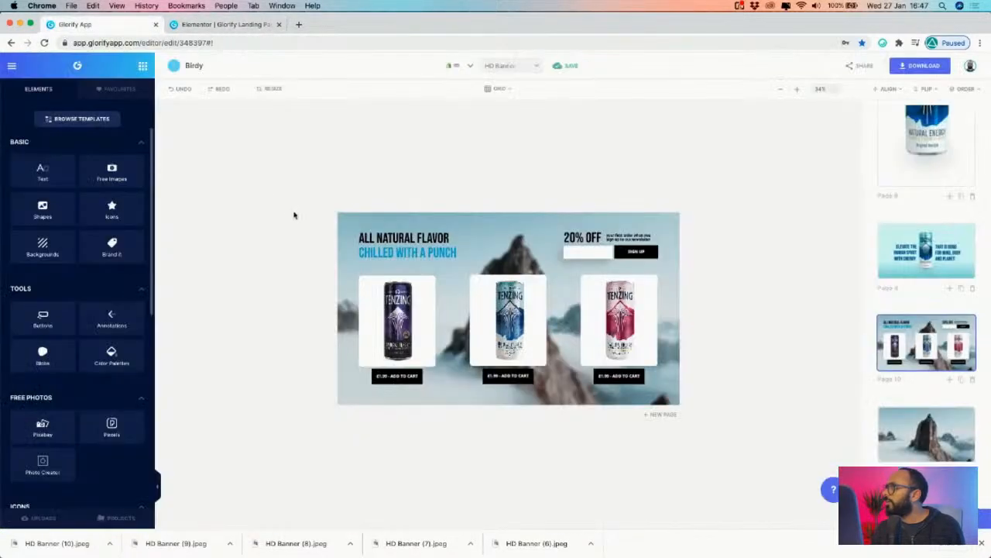
pyautogui.click(419, 246)
pyautogui.doubleClick(419, 246)
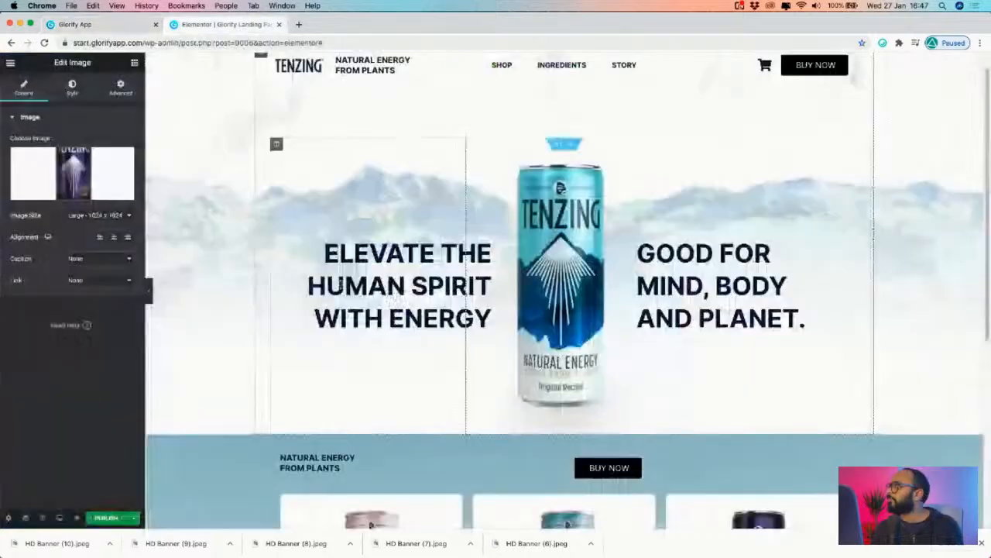
# - Return to Elementor and replace the tagline above the can images with the copied text "ALL NATURAL FLAVOR CHILLED WITH A PUNCH"
pyautogui.click(224, 24)
pyautogui.scroll(-3, 308, 346)
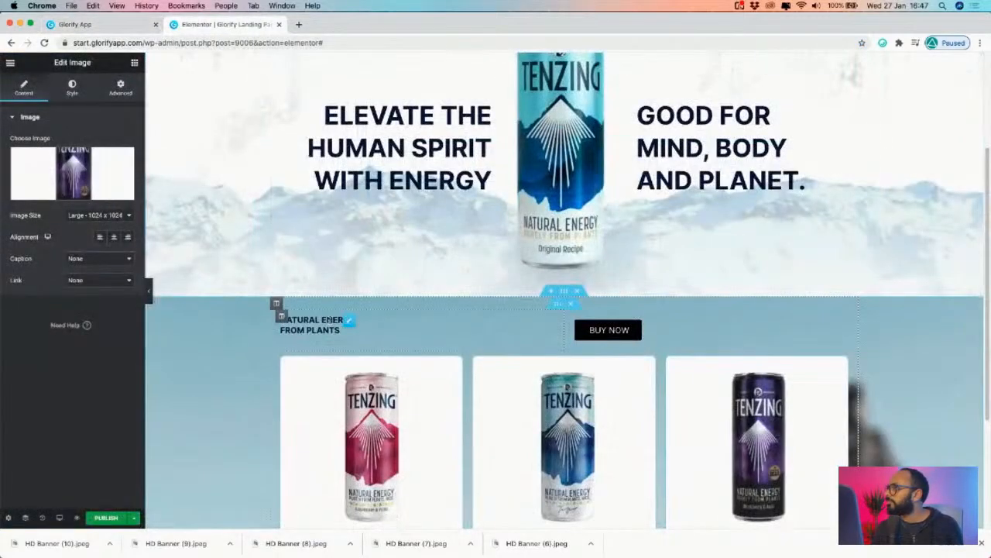
pyautogui.click(329, 319)
pyautogui.tripleClick(329, 321)
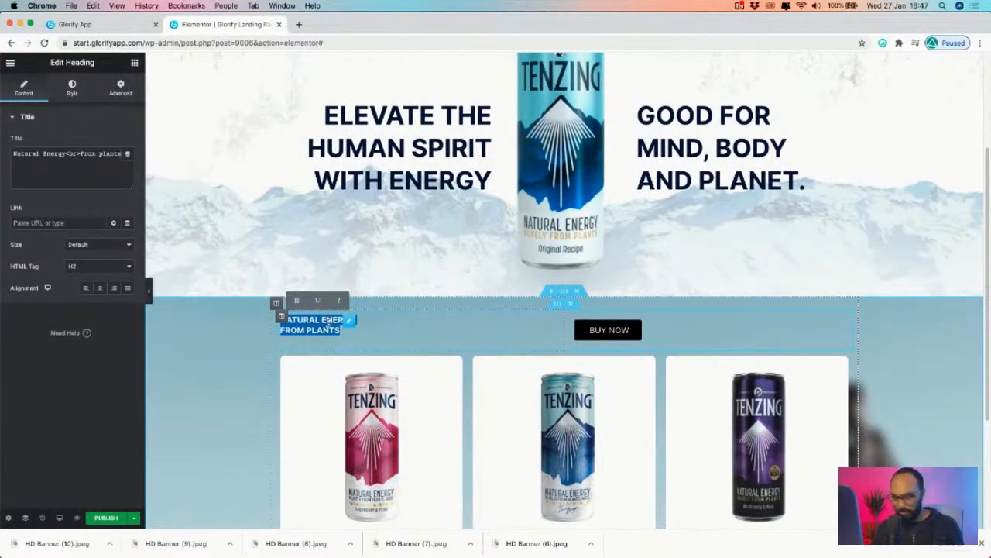
pyautogui.press('super+v')
pyautogui.scroll(-3, 377, 327)
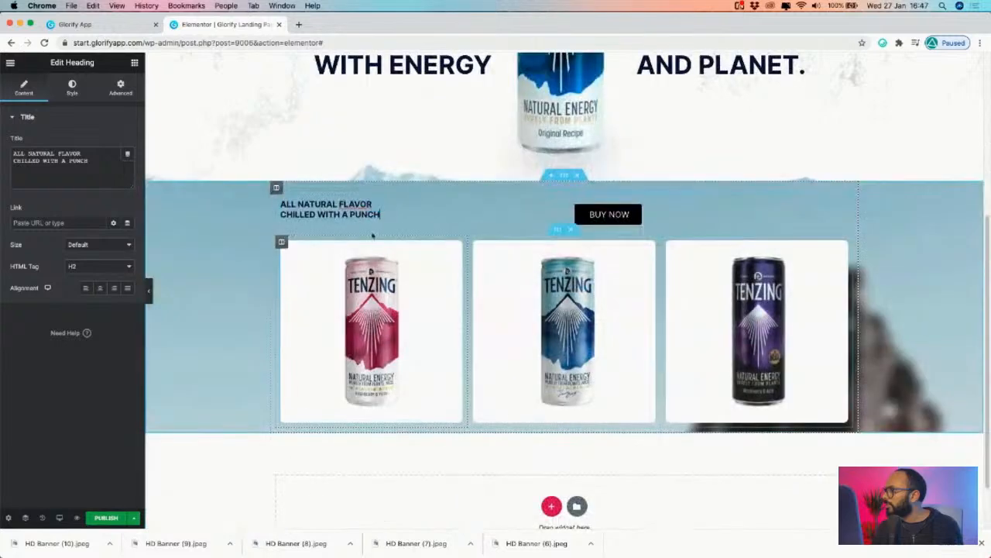
pyautogui.click(377, 208)
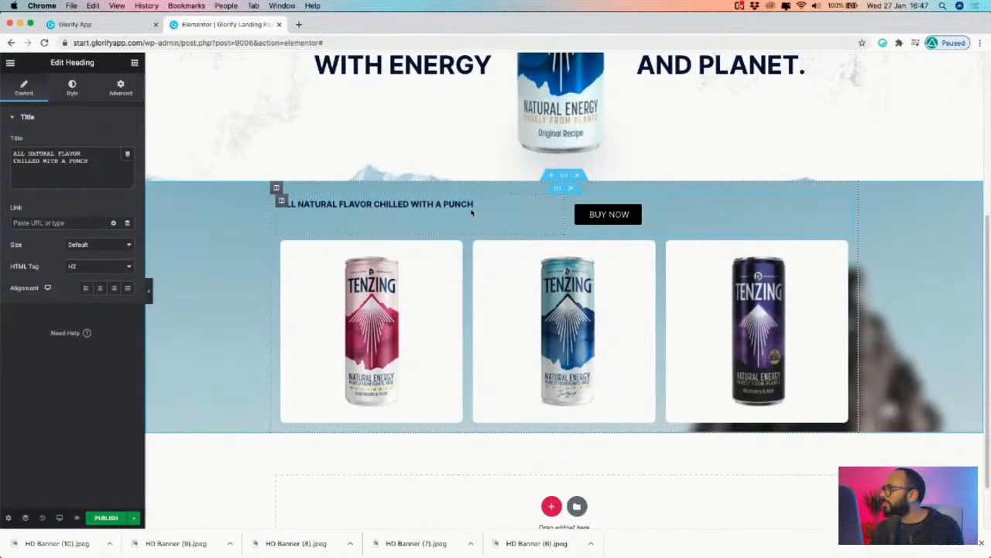
# - Set the can section heading's font size to 36 px and switch to Glorify to compare it with the design
pyautogui.click(81, 95)
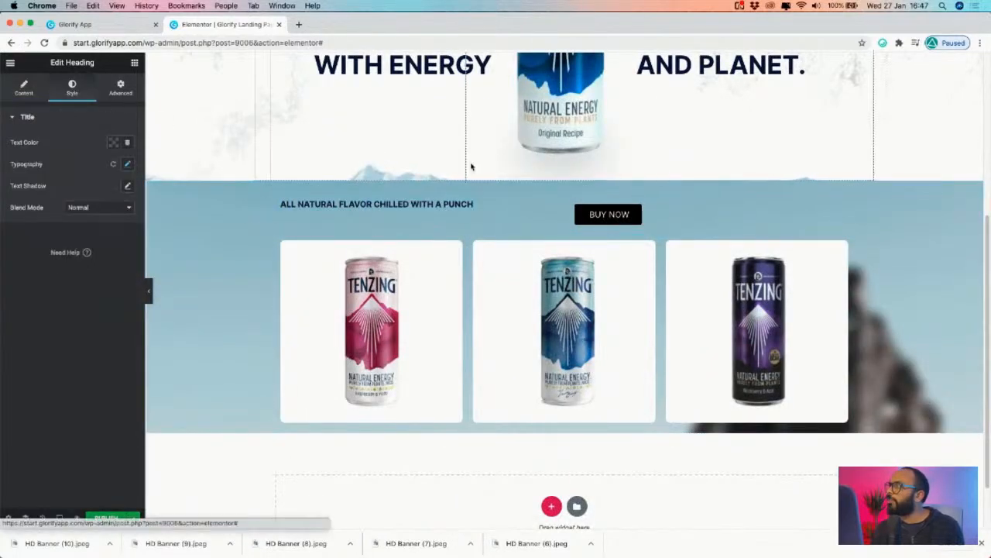
pyautogui.scroll(5, 287, 194)
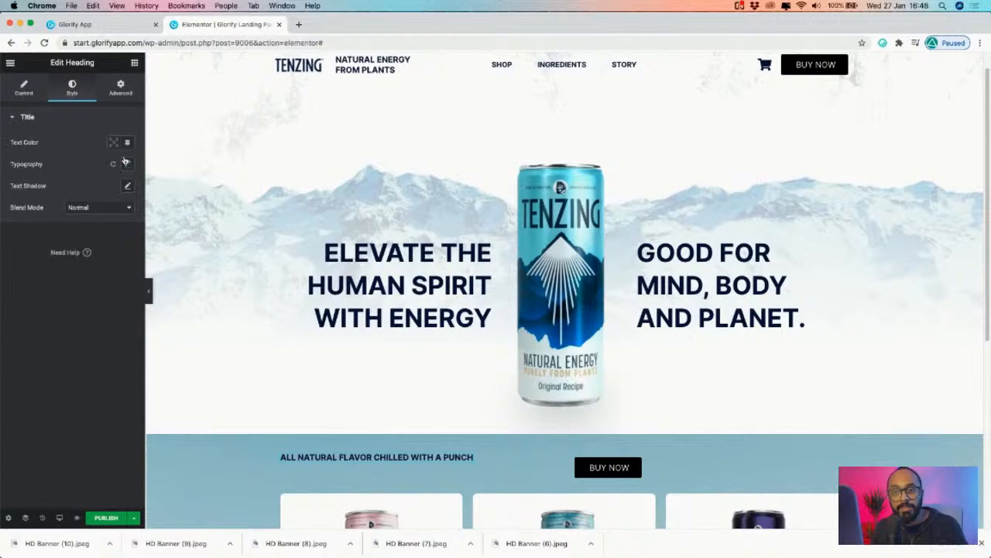
pyautogui.scroll(-3, 457, 410)
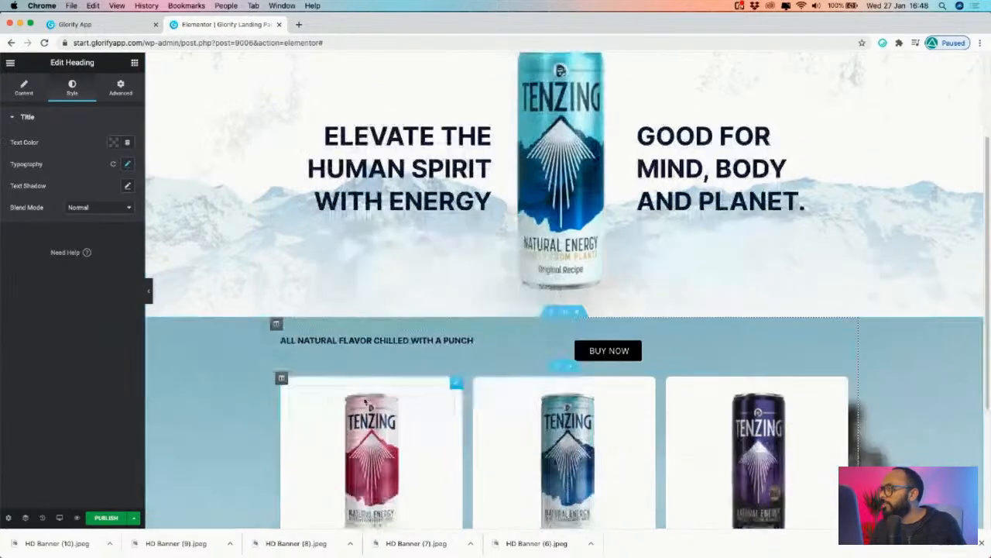
pyautogui.click(127, 163)
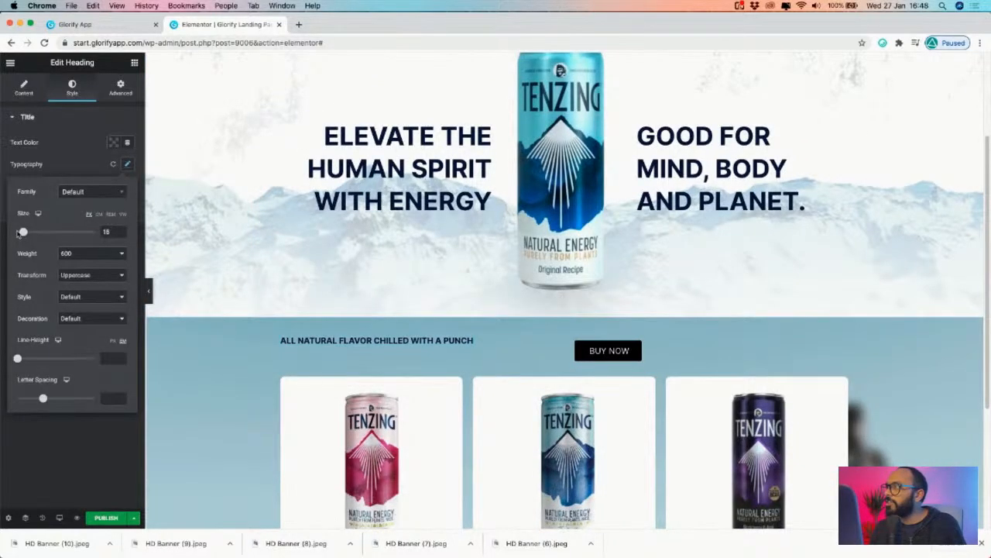
pyautogui.moveTo(24, 233); pyautogui.dragTo(33, 235)
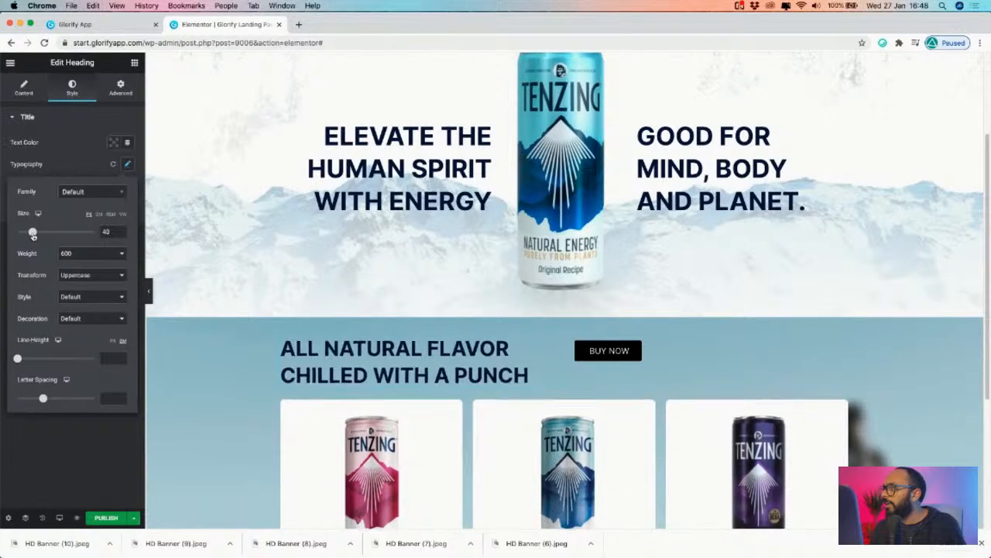
pyautogui.moveTo(33, 234); pyautogui.dragTo(31, 233)
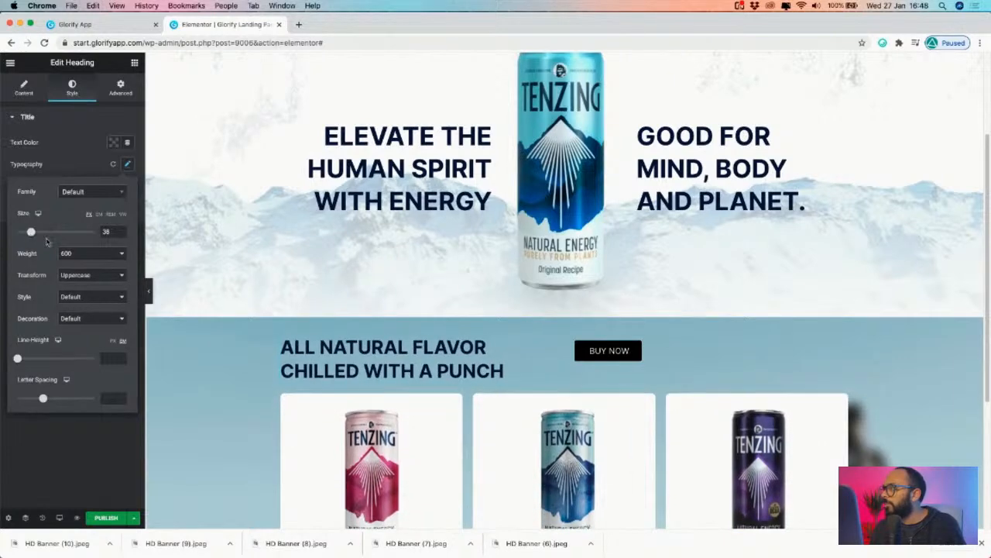
pyautogui.click(121, 24)
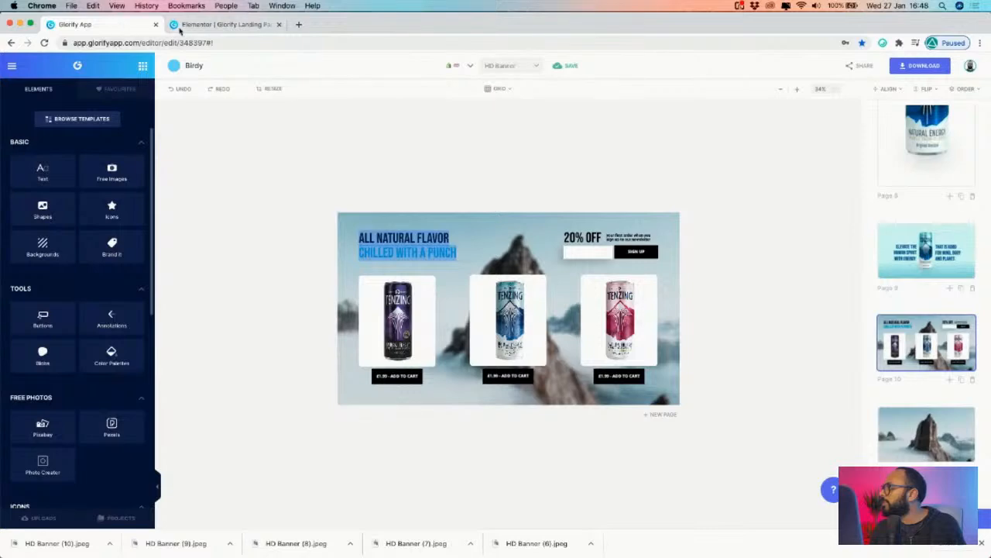
# - Return to Elementor and set the BUY NOW button column's horizontal alignment to Center in the can section
pyautogui.click(213, 30)
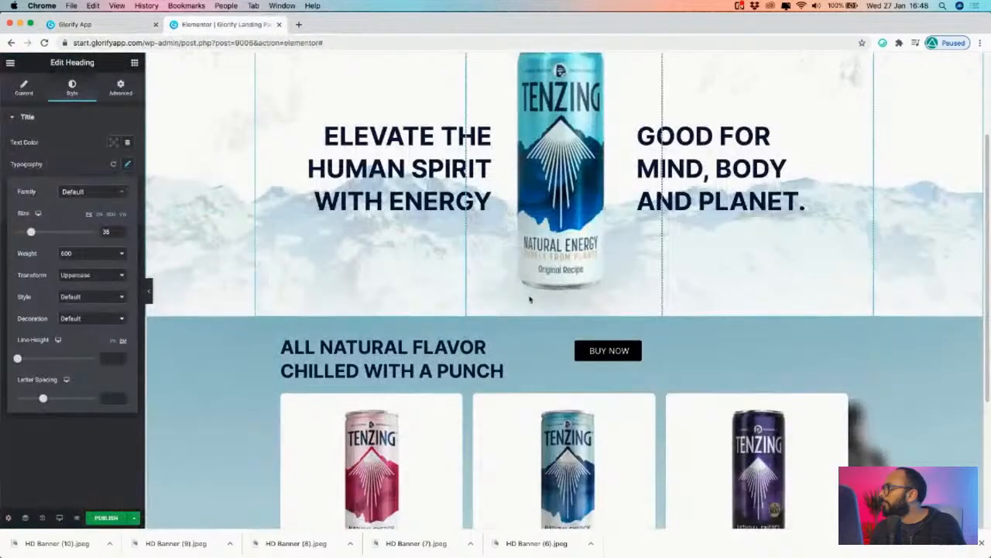
pyautogui.click(571, 337)
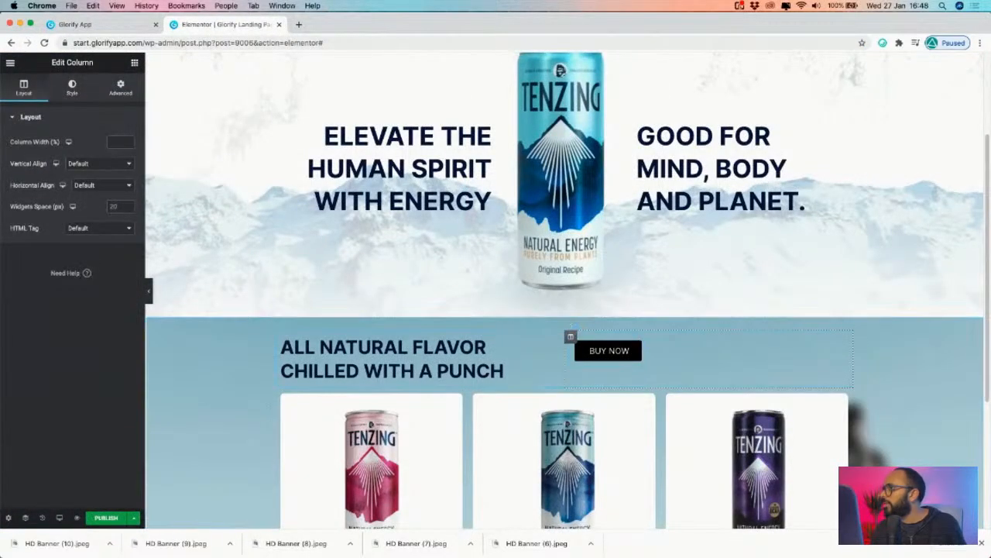
pyautogui.click(86, 184)
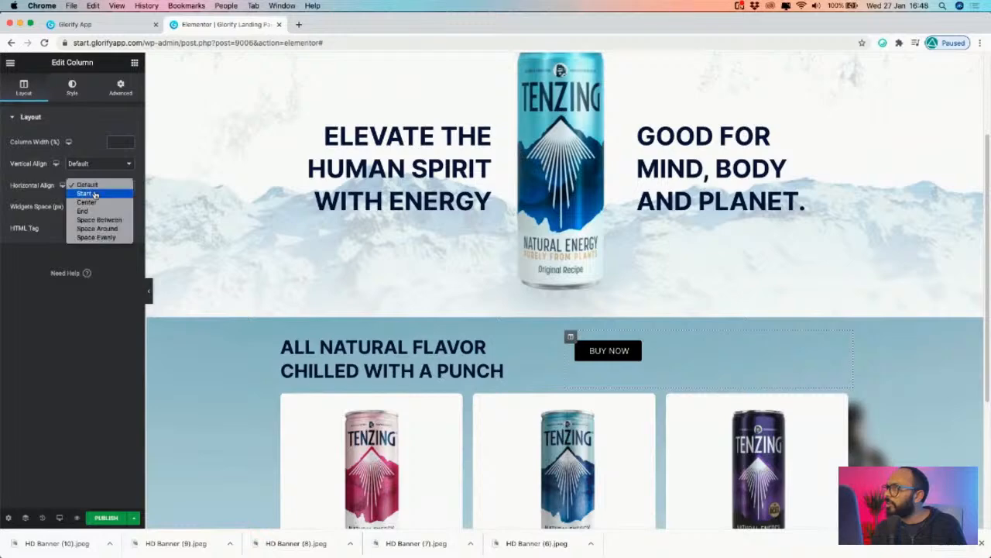
pyautogui.click(94, 204)
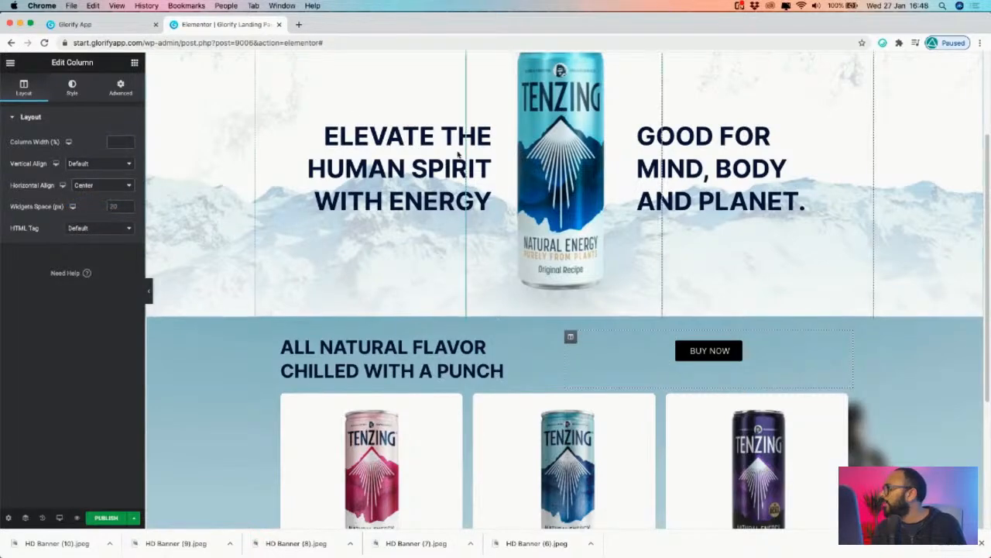
# - Set the can section's BUY NOW button padding to 0 on all sides
pyautogui.click(738, 343)
pyautogui.click(120, 87)
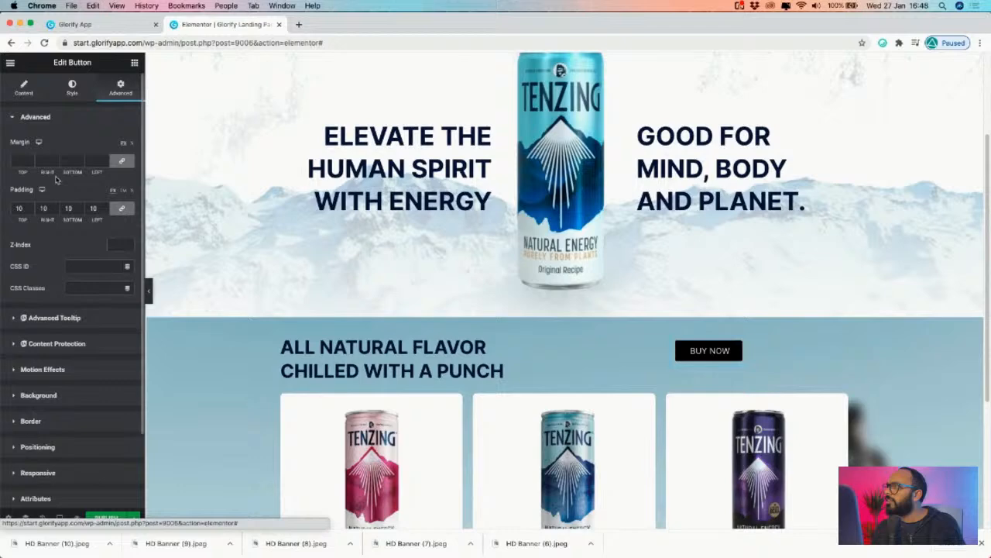
pyautogui.doubleClick(18, 208)
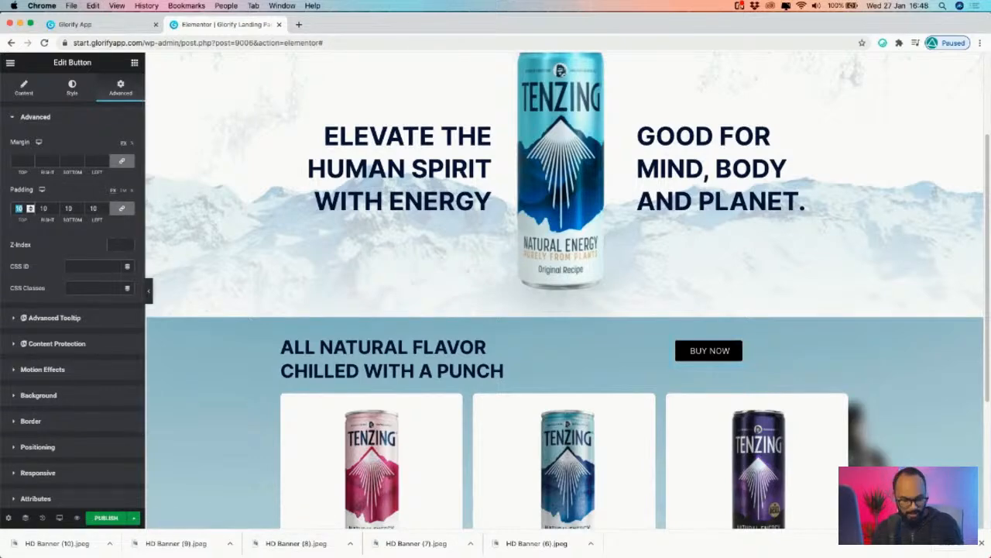
pyautogui.write('0')
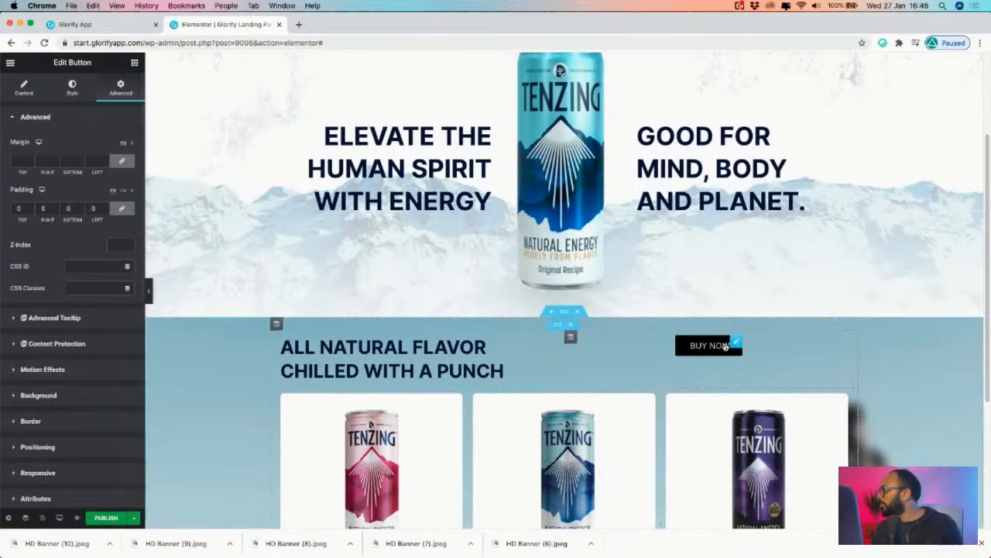
# - Set the button column's horizontal alignment to End and switch to Glorify to compare it with the design
pyautogui.click(190, 186)
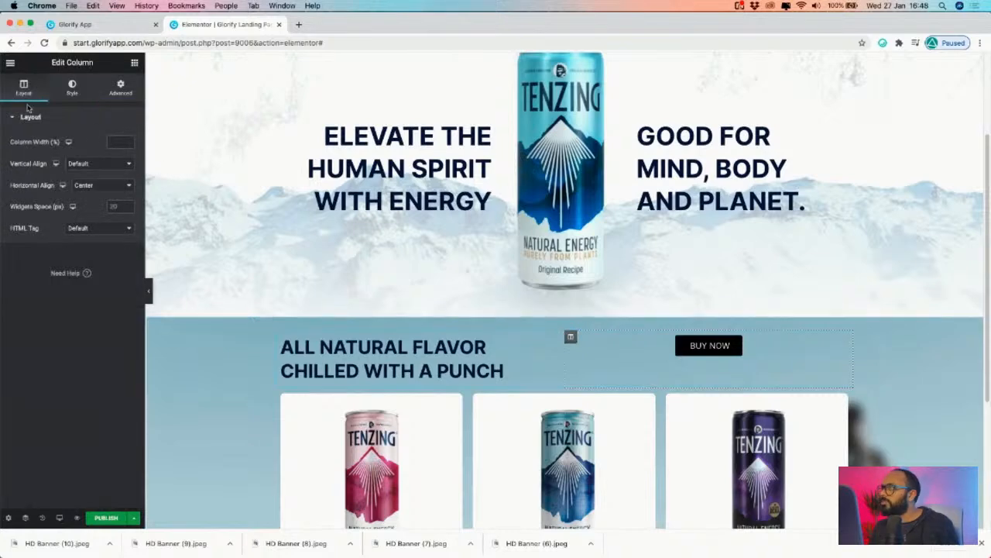
pyautogui.click(90, 165)
pyautogui.click(88, 167)
pyautogui.click(98, 185)
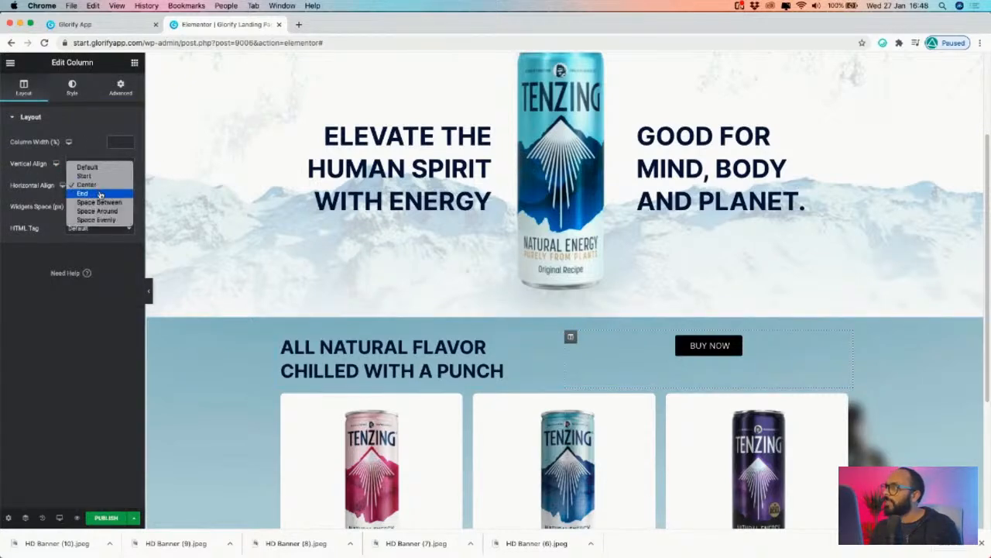
pyautogui.click(83, 193)
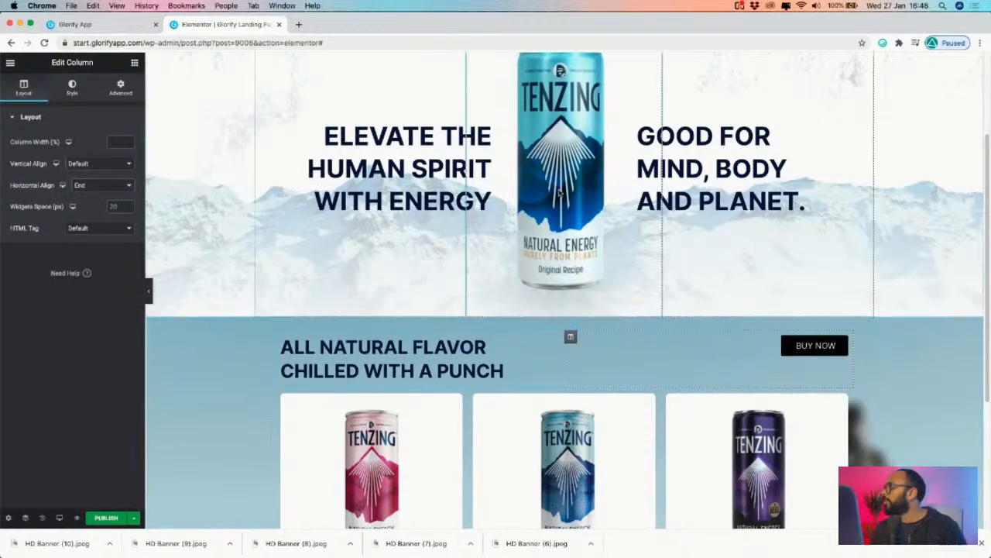
pyautogui.click(85, 24)
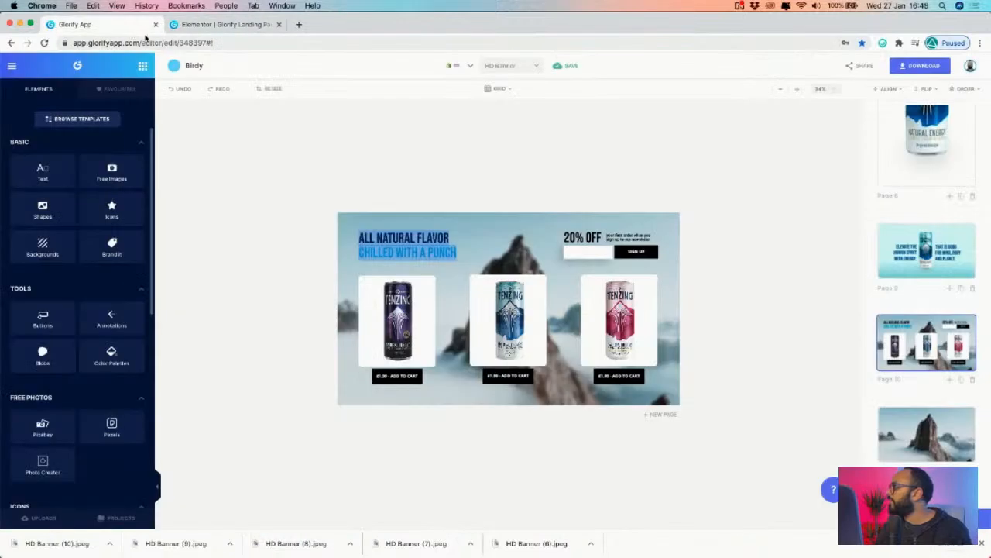
# - Return to Elementor, duplicate the "ALL NATURAL FLAVOR CHILLED WITH A PUNCH" heading and move the copy above the BUY NOW button in its column
pyautogui.click(240, 31)
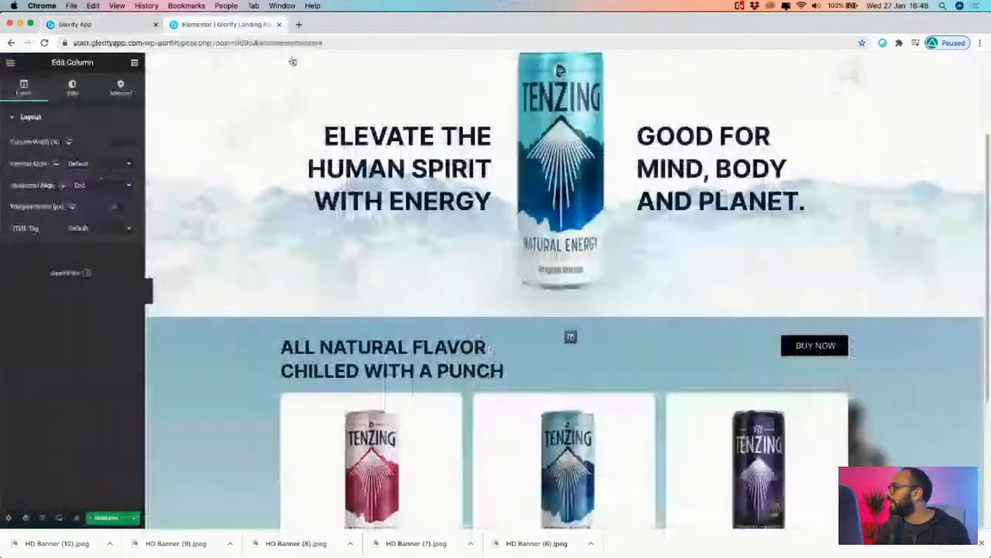
pyautogui.rightClick(553, 342)
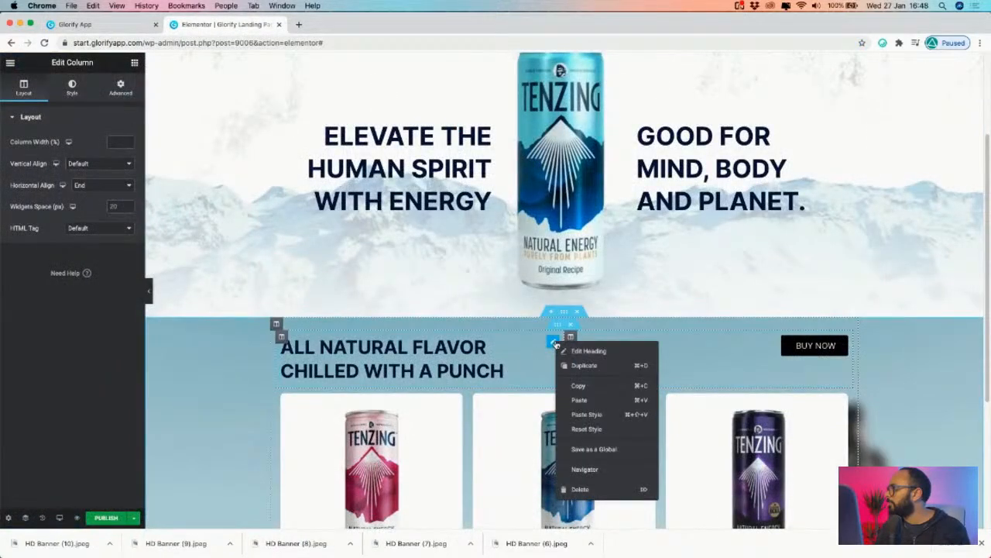
pyautogui.click(607, 366)
pyautogui.moveTo(553, 391); pyautogui.dragTo(812, 338)
pyautogui.moveTo(759, 362); pyautogui.dragTo(726, 364)
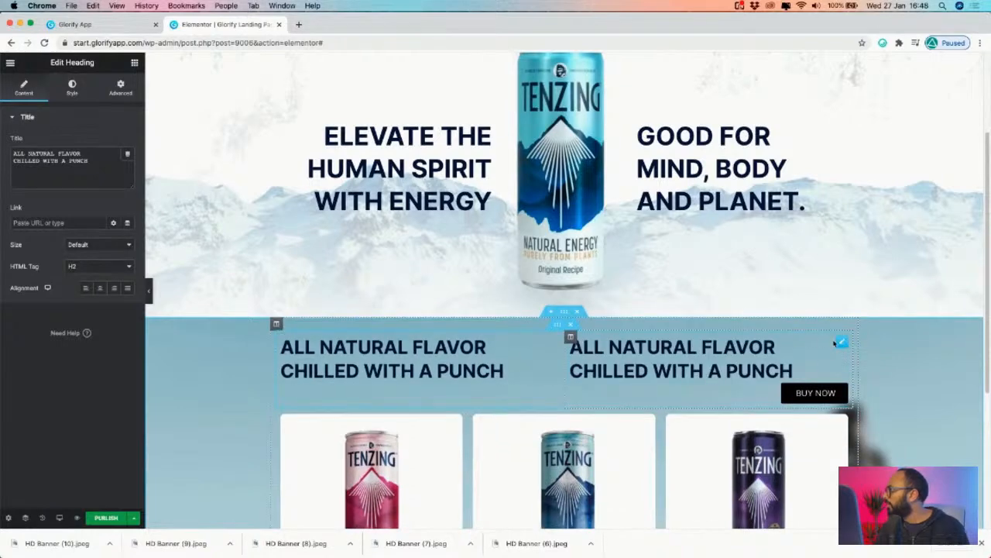
# - Replace the duplicated heading's text with "20% OFF", checking the wording against the Glorify design
pyautogui.tripleClick(710, 346)
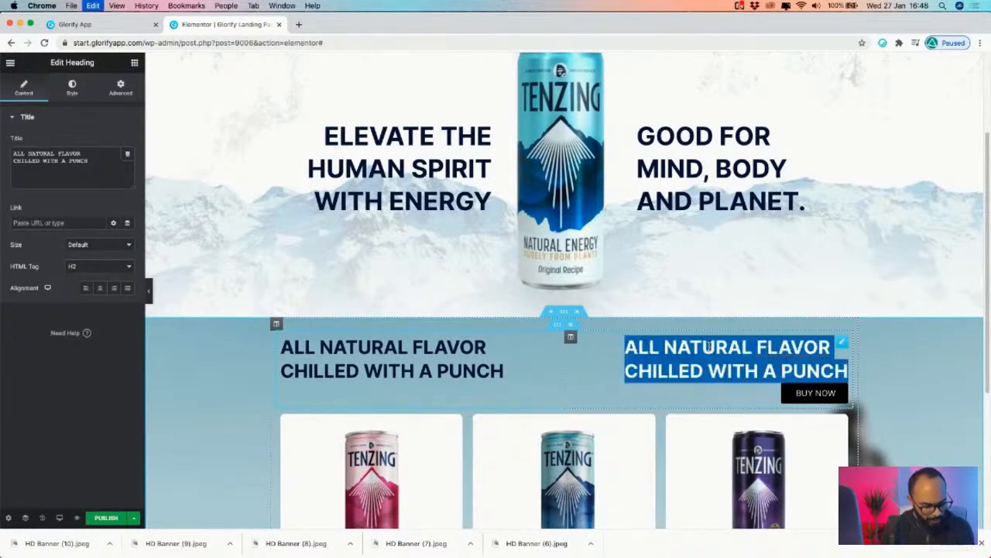
pyautogui.write('20')
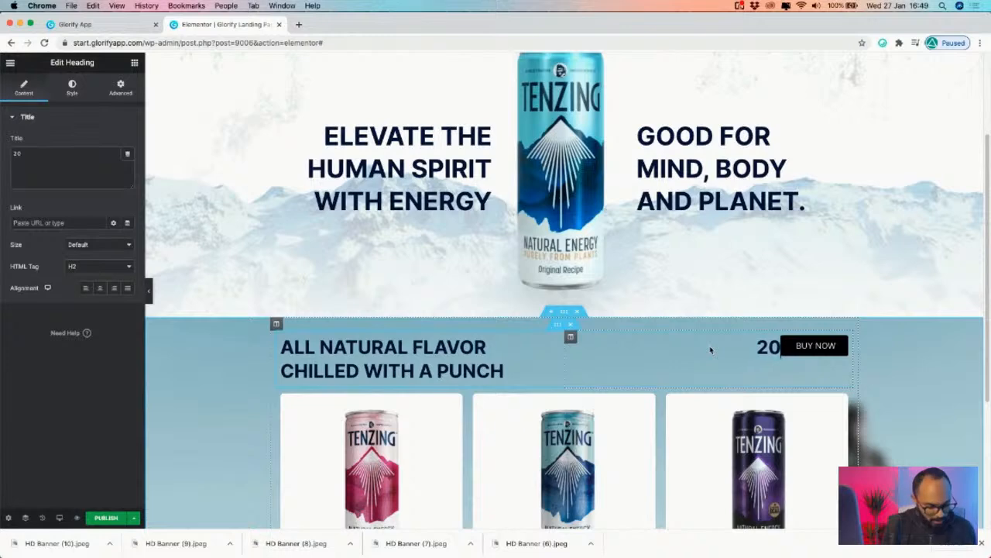
pyautogui.write('%')
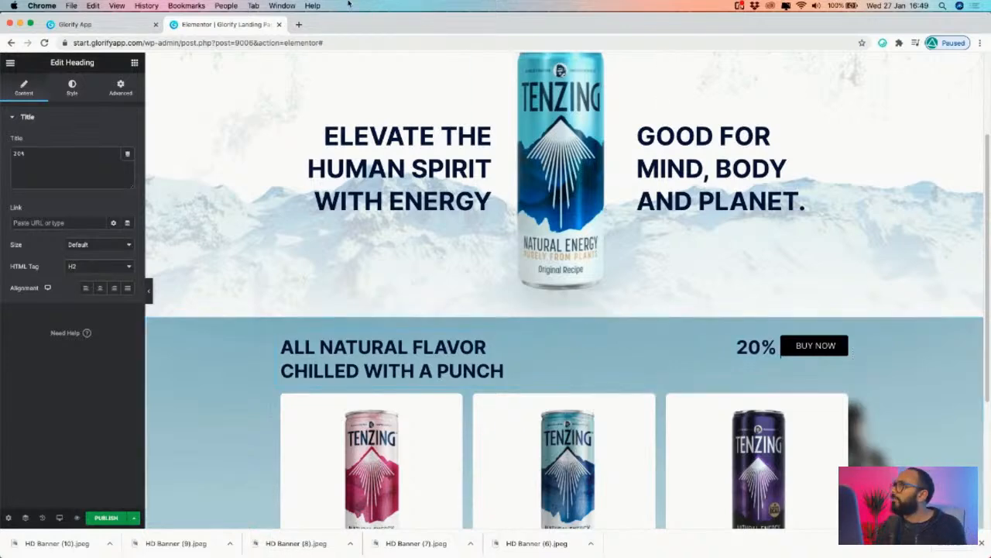
pyautogui.click(120, 26)
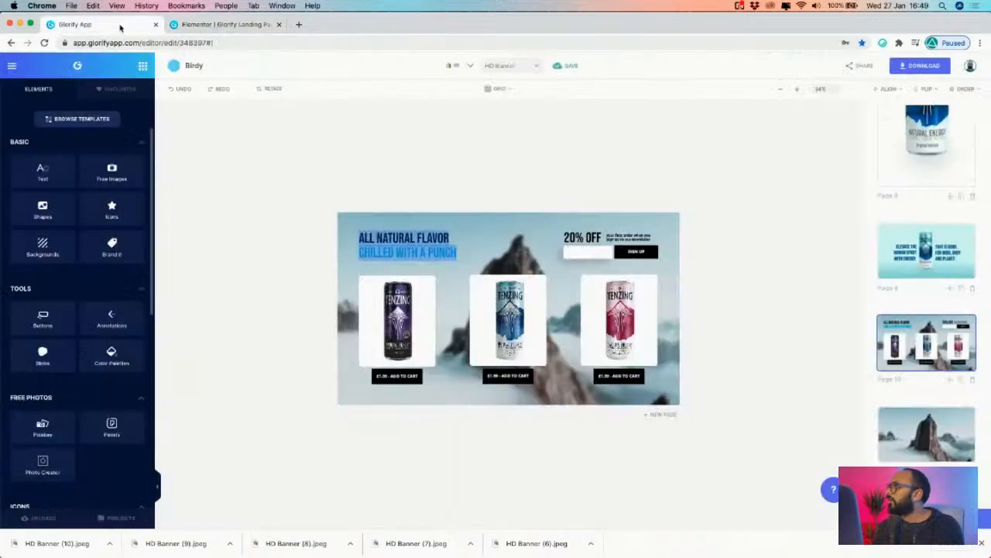
pyautogui.click(246, 25)
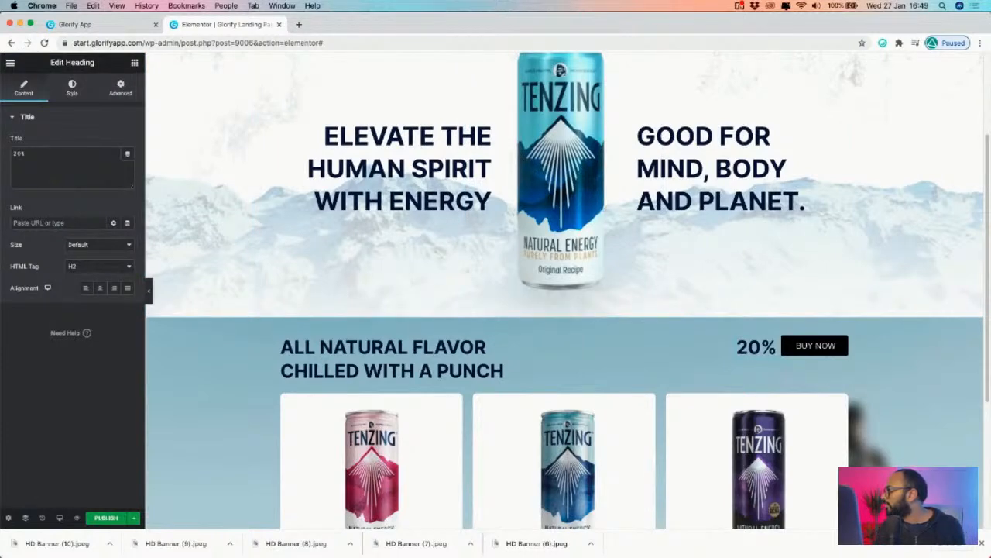
pyautogui.click(776, 347)
pyautogui.click(760, 355)
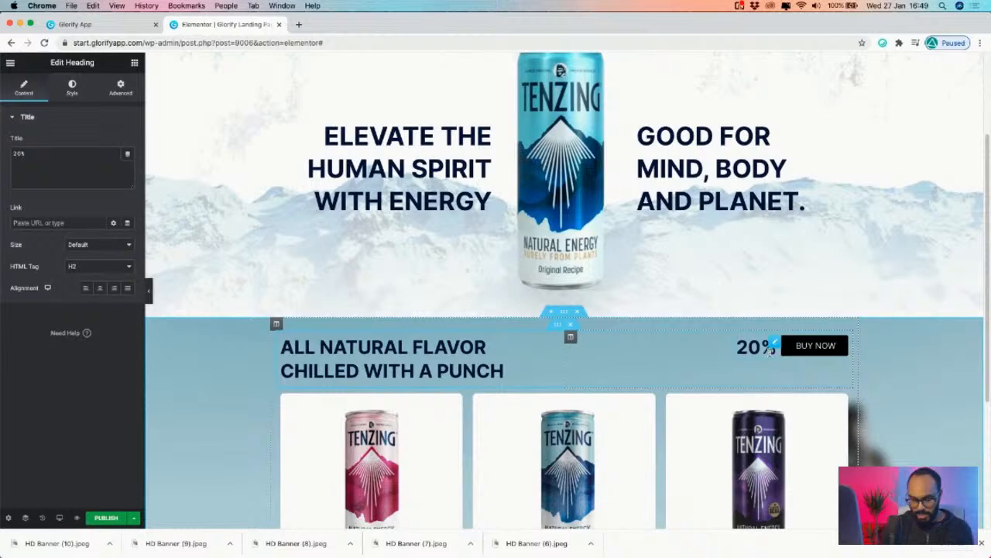
pyautogui.write('OFF')
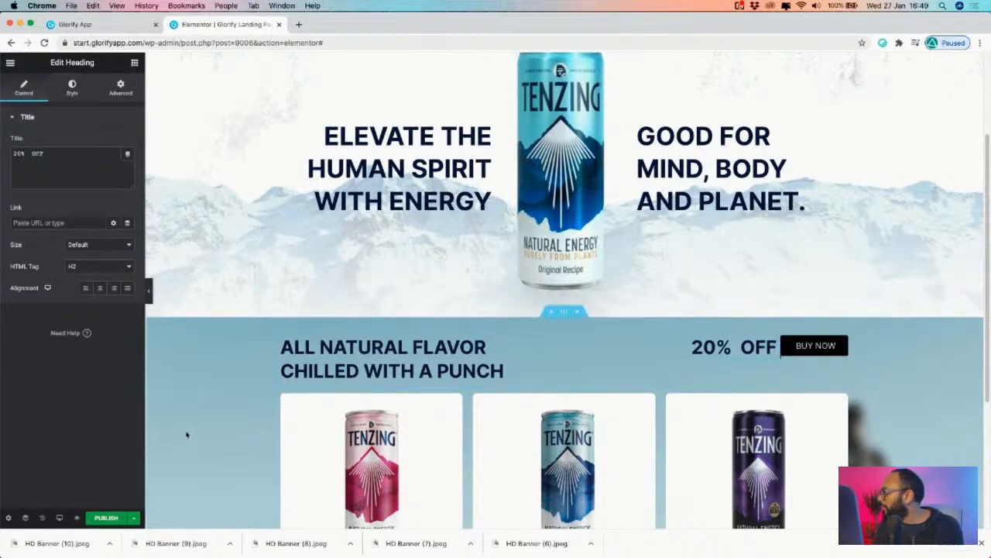
# - Switch to Glorify and copy the small newsletter text beside "20% OFF" on Page 10
pyautogui.scroll(-3, 803, 359)
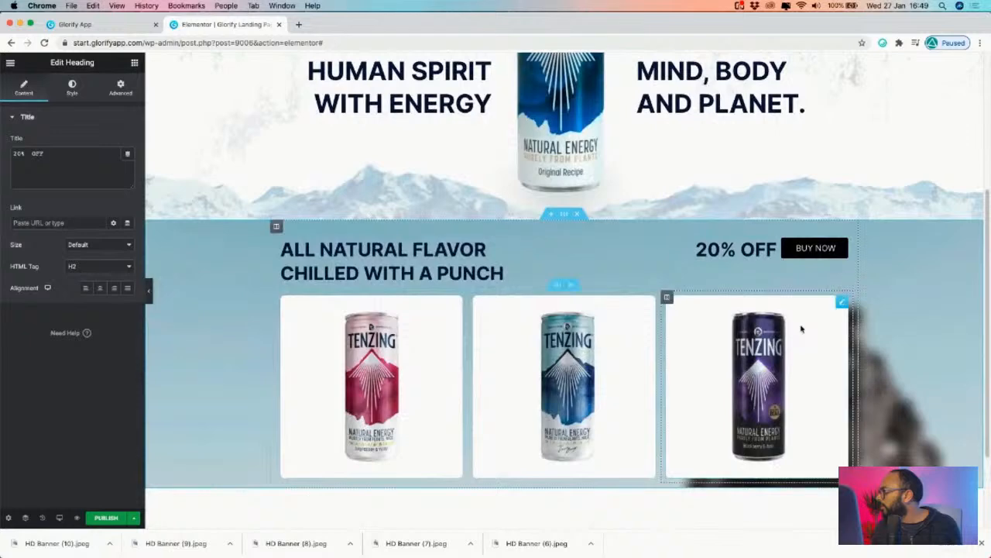
pyautogui.scroll(1, 801, 325)
pyautogui.click(132, 25)
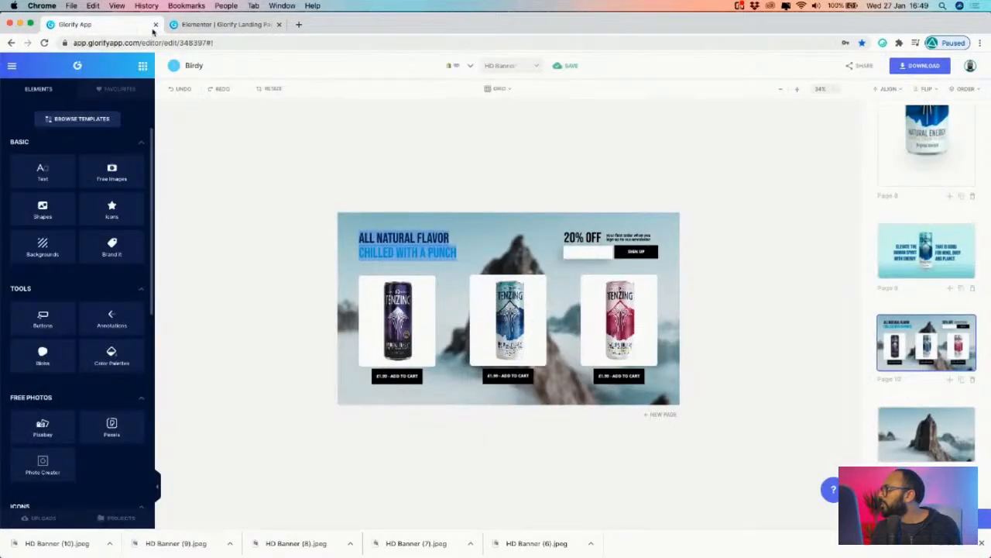
pyautogui.click(642, 241)
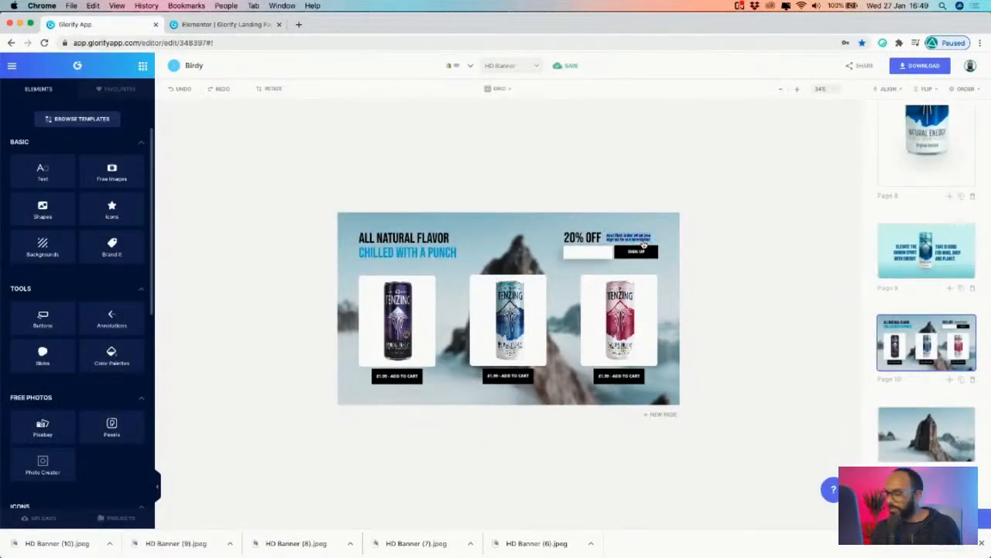
# - Return to Elementor and change the can section button's text to "SIGN UP"
pyautogui.click(220, 24)
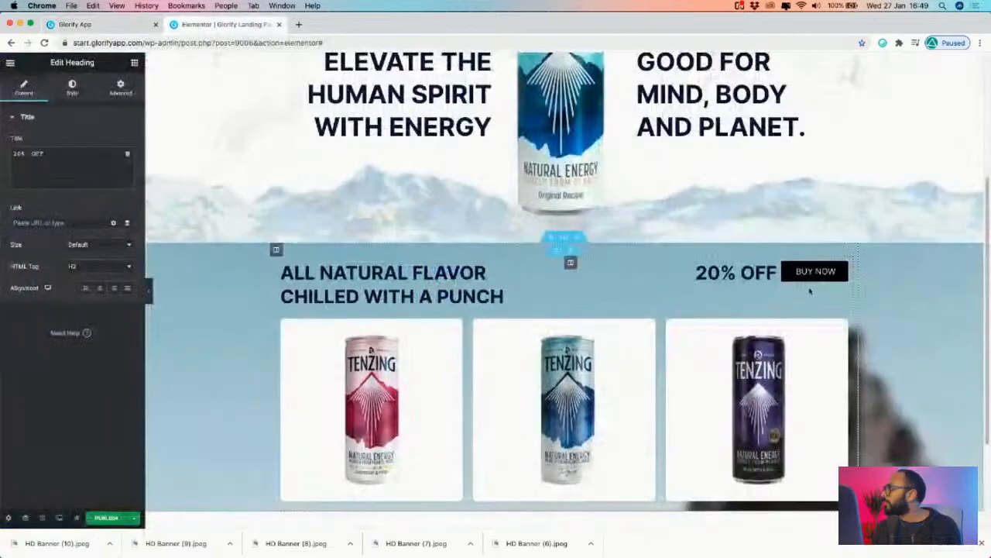
pyautogui.click(816, 274)
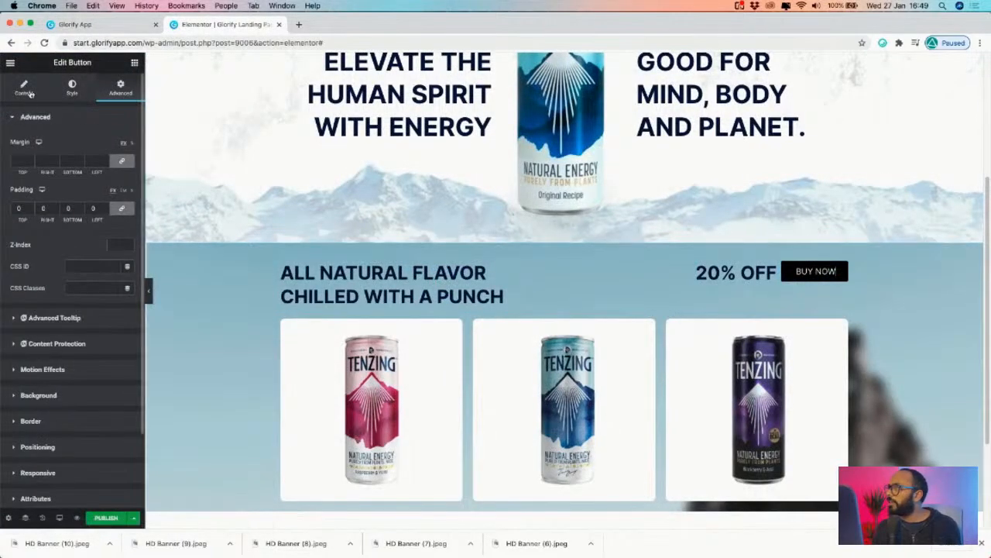
pyautogui.click(26, 92)
pyautogui.click(90, 164)
pyautogui.press('super+a')
pyautogui.write('S')
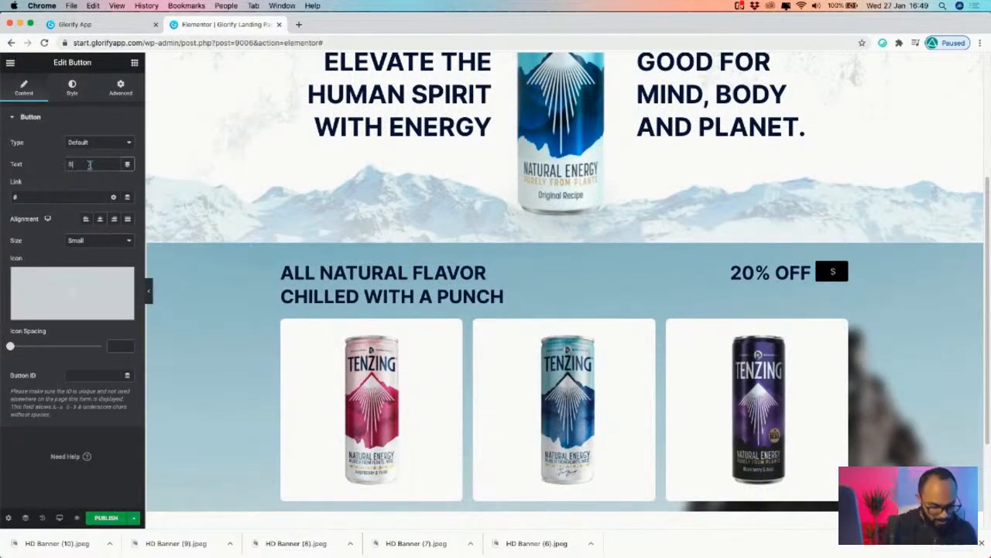
pyautogui.write('IGN UP')
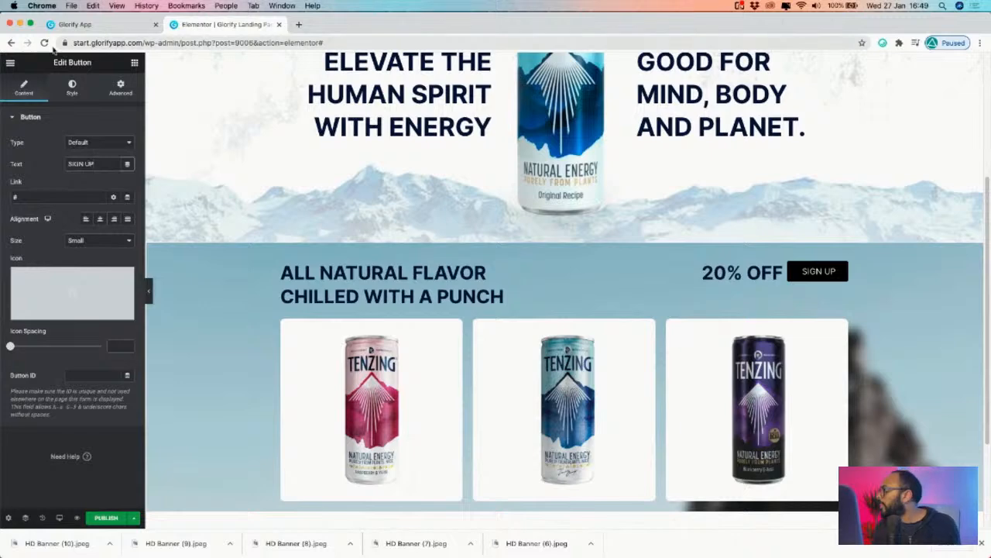
# - Check the sign-up row against the Glorify design and duplicate the "20% OFF" heading in Elementor
pyautogui.scroll(3, 603, 247)
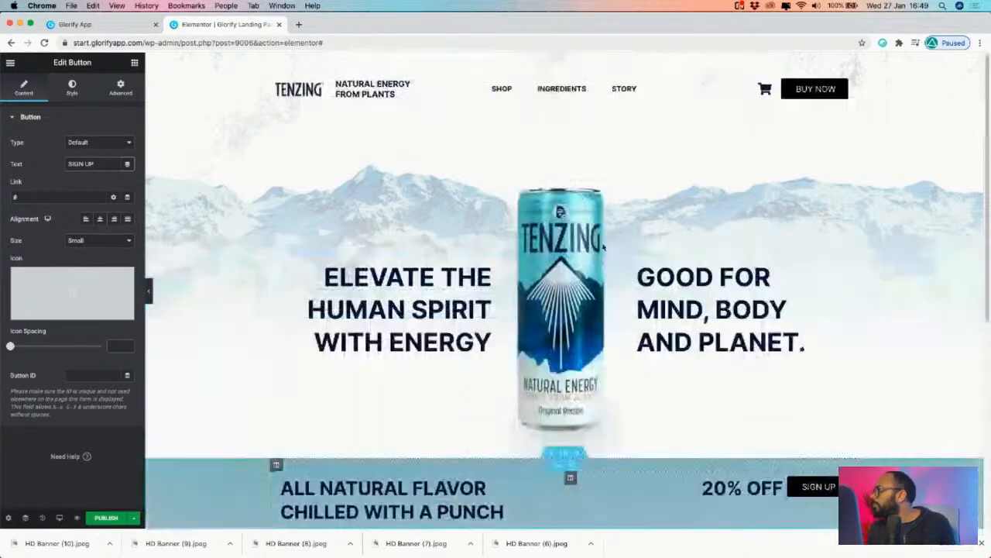
pyautogui.scroll(-3, 852, 307)
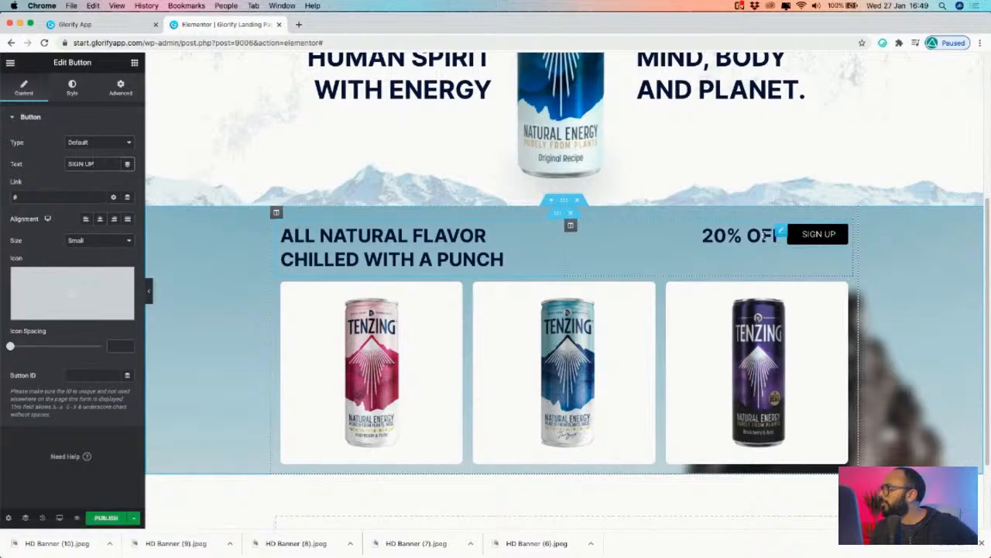
pyautogui.click(85, 24)
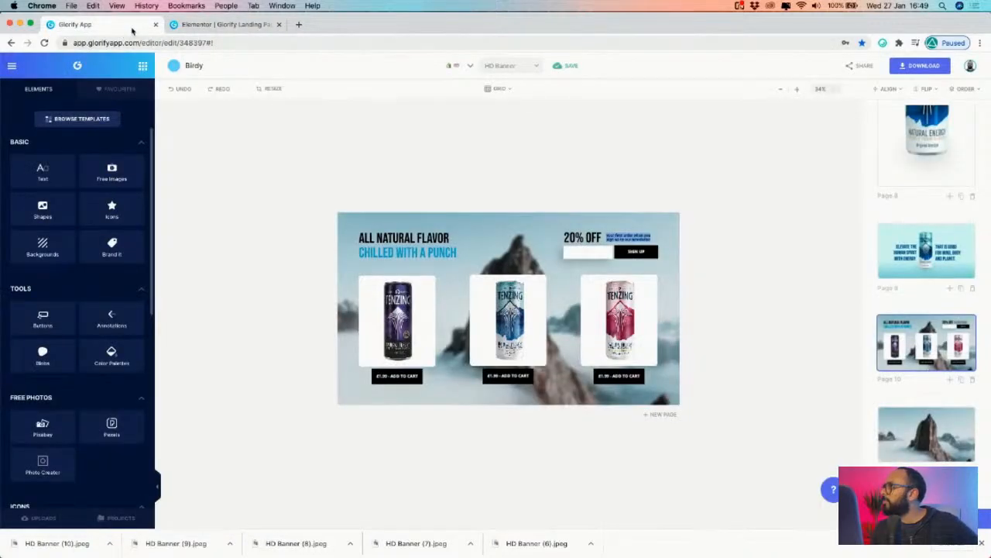
pyautogui.click(240, 25)
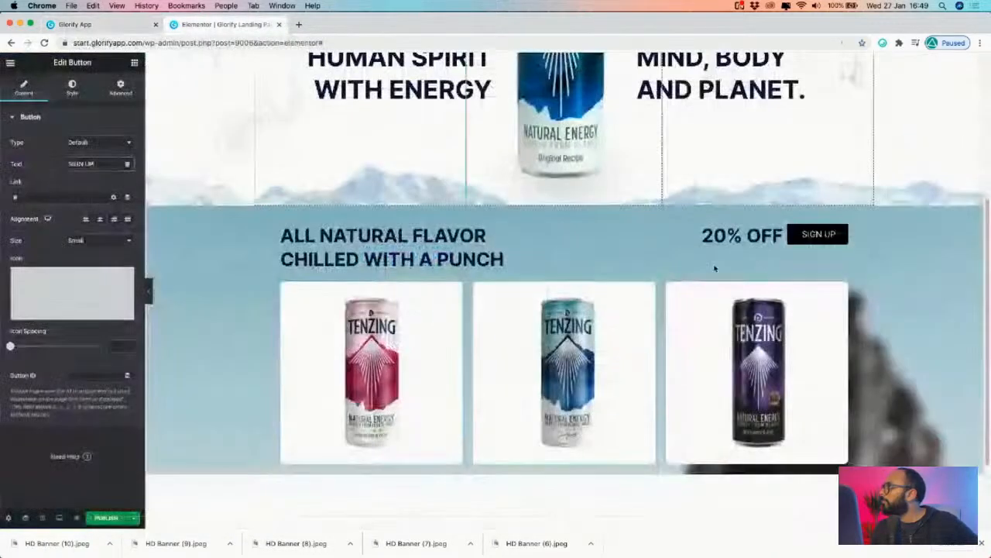
pyautogui.rightClick(781, 230)
pyautogui.click(807, 253)
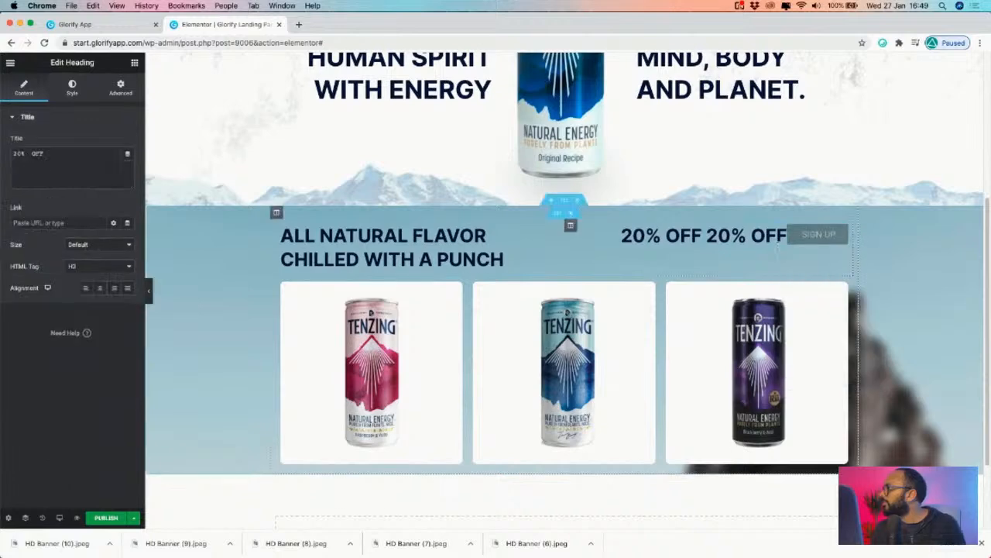
# - Replace the duplicate's text with "your first order when you sign up to our newsletter" and open its style settings
pyautogui.tripleClick(763, 234)
pyautogui.write('your first order when you sign up to our newsletter')
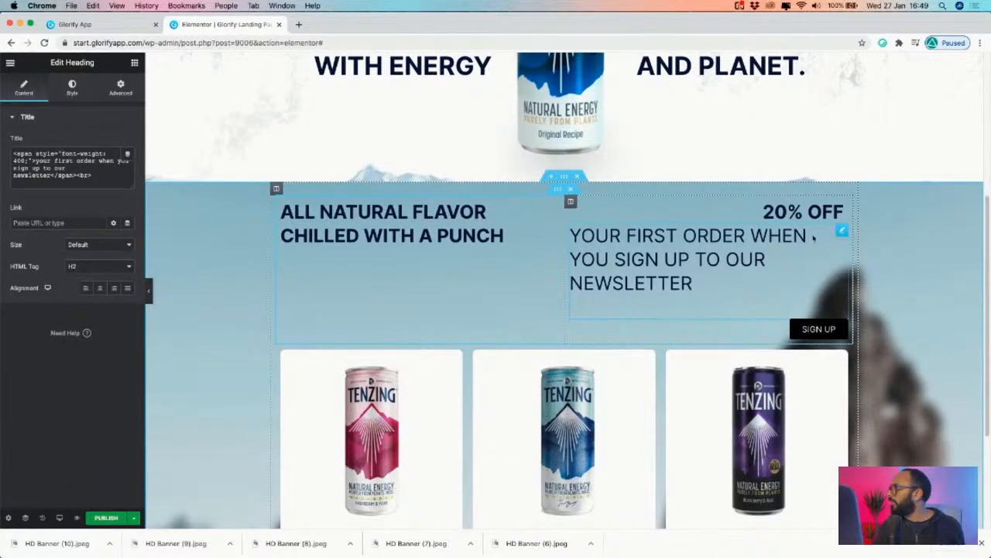
pyautogui.click(72, 87)
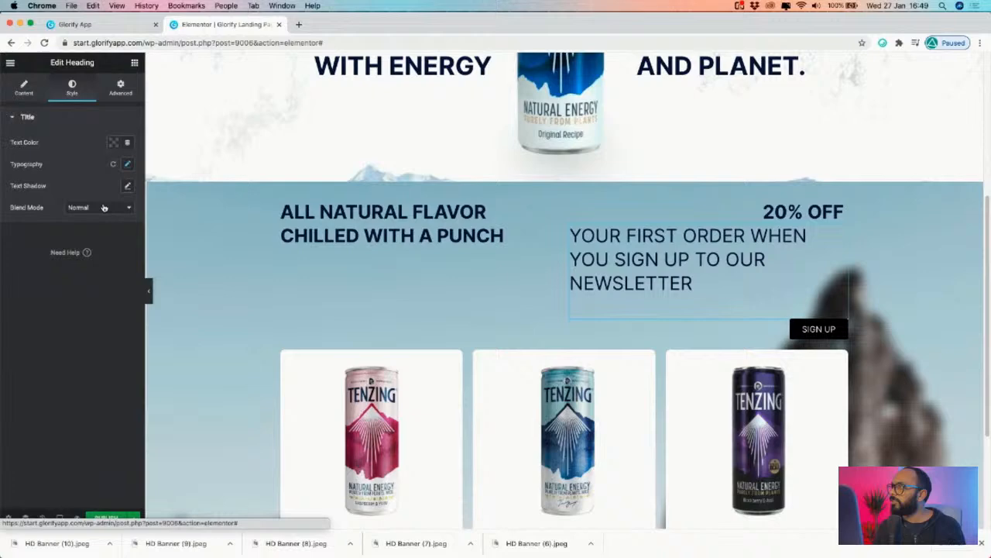
# - Reset the newsletter text's letter-case transform to Default and set its font size to 14 px
pyautogui.click(129, 165)
pyautogui.click(90, 275)
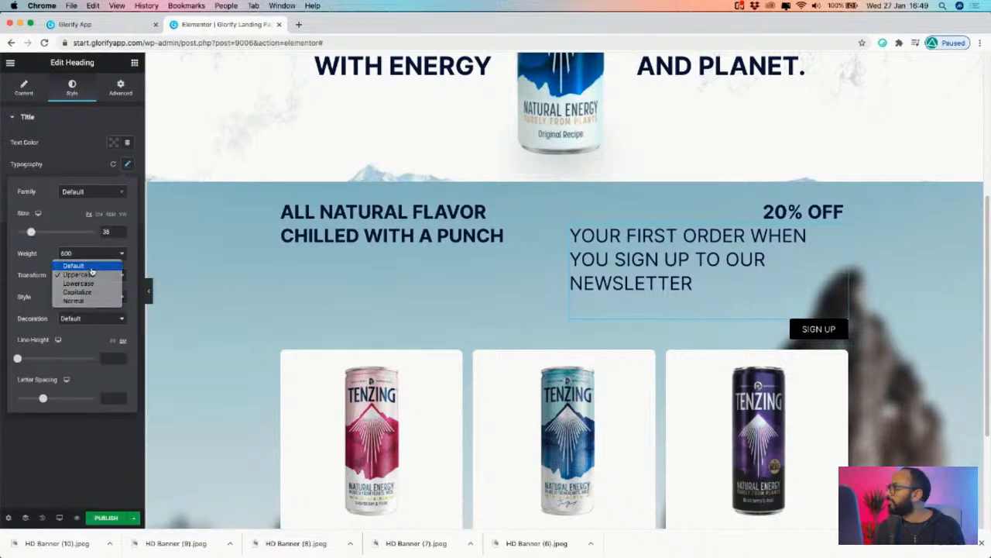
pyautogui.click(78, 264)
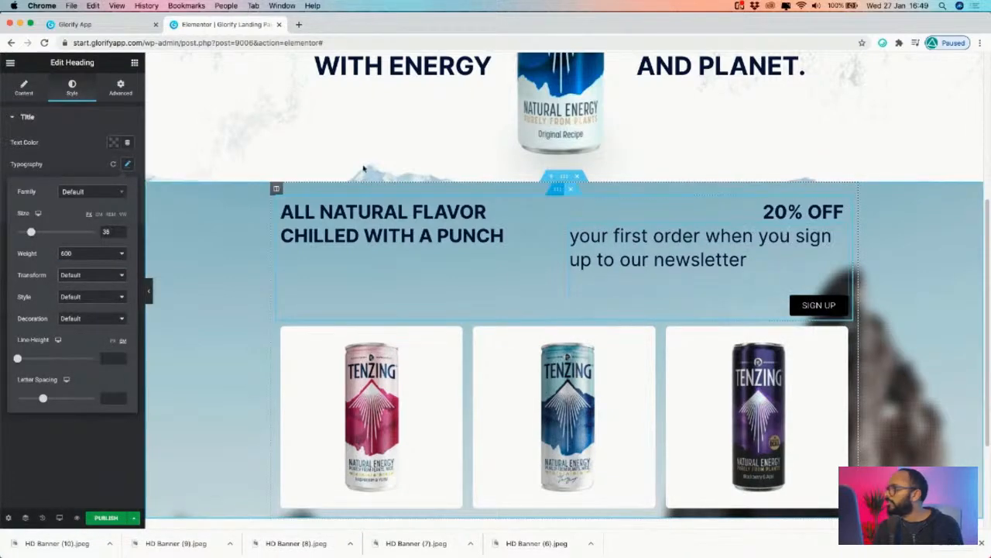
pyautogui.moveTo(31, 232); pyautogui.dragTo(30, 233)
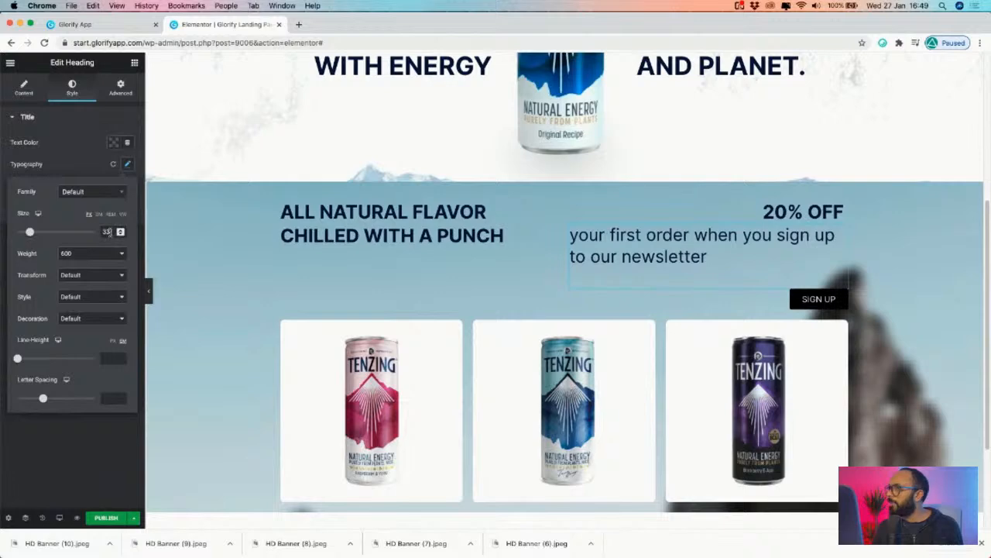
pyautogui.write('14')
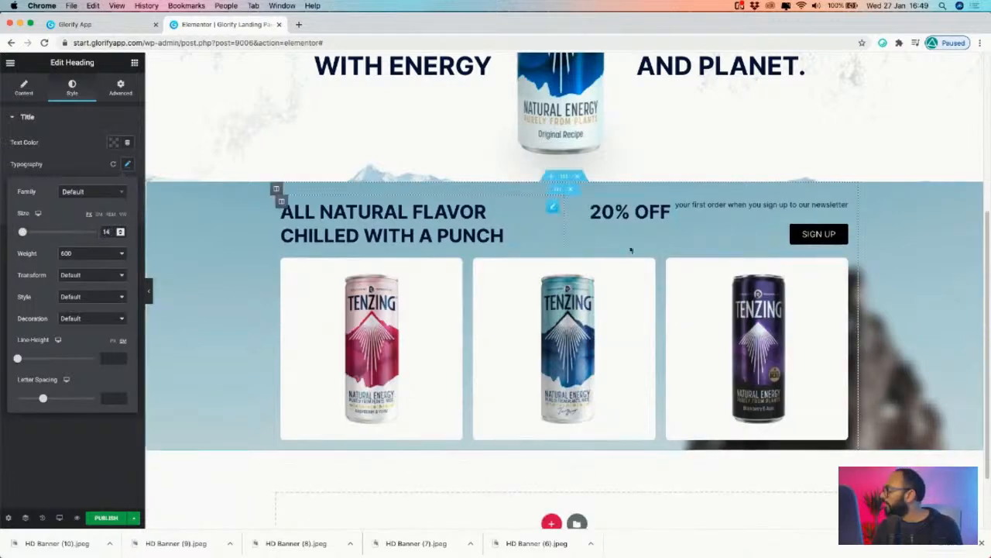
# - Give the newsletter text a custom width of 175 so it wraps between "20% OFF" and the SIGN UP button
pyautogui.click(843, 207)
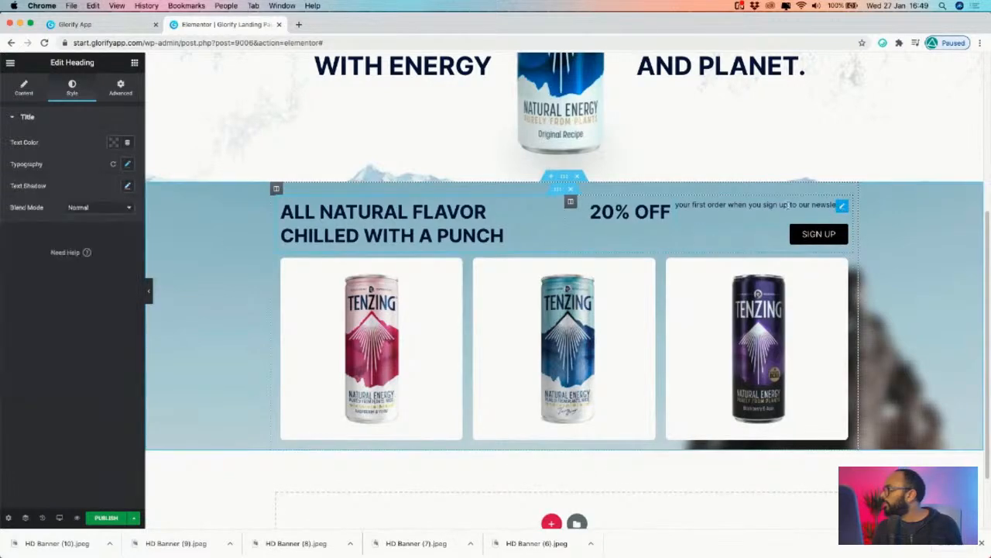
pyautogui.click(120, 87)
pyautogui.scroll(-3, 44, 364)
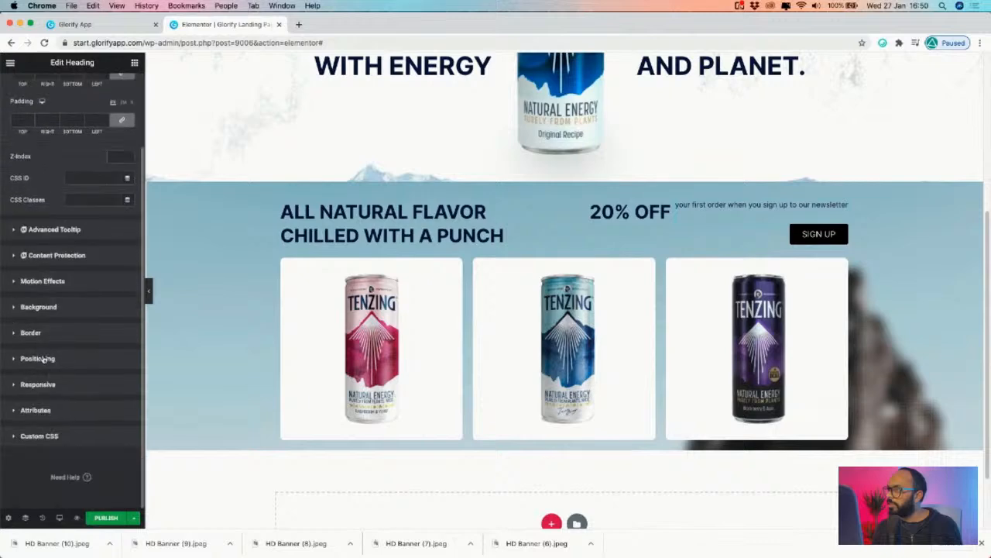
pyautogui.click(43, 308)
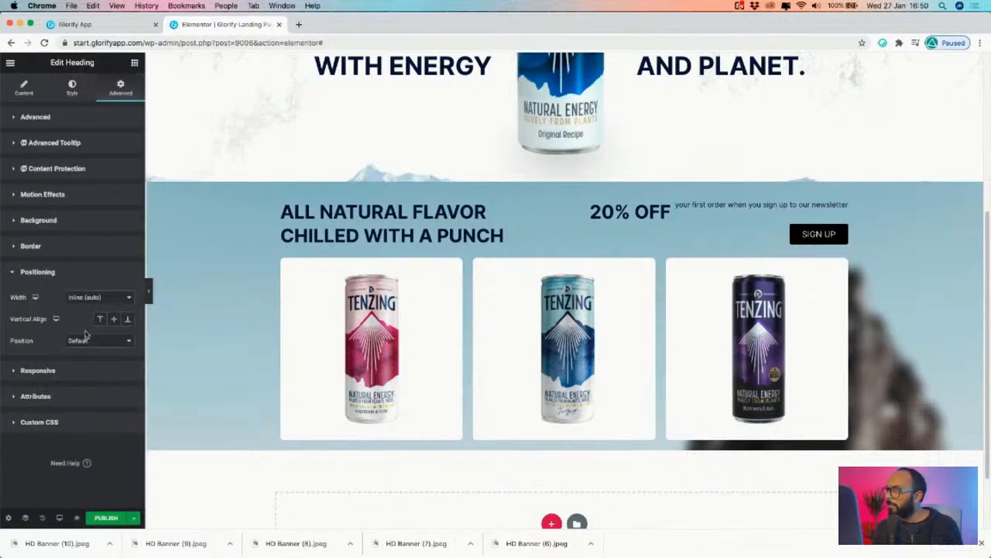
pyautogui.click(87, 337)
pyautogui.click(94, 302)
pyautogui.click(94, 299)
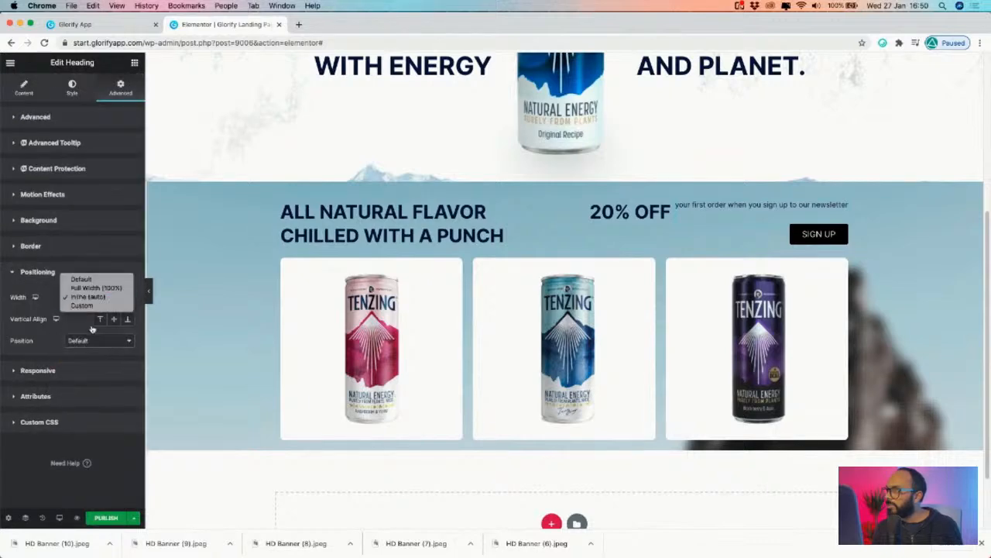
pyautogui.click(82, 305)
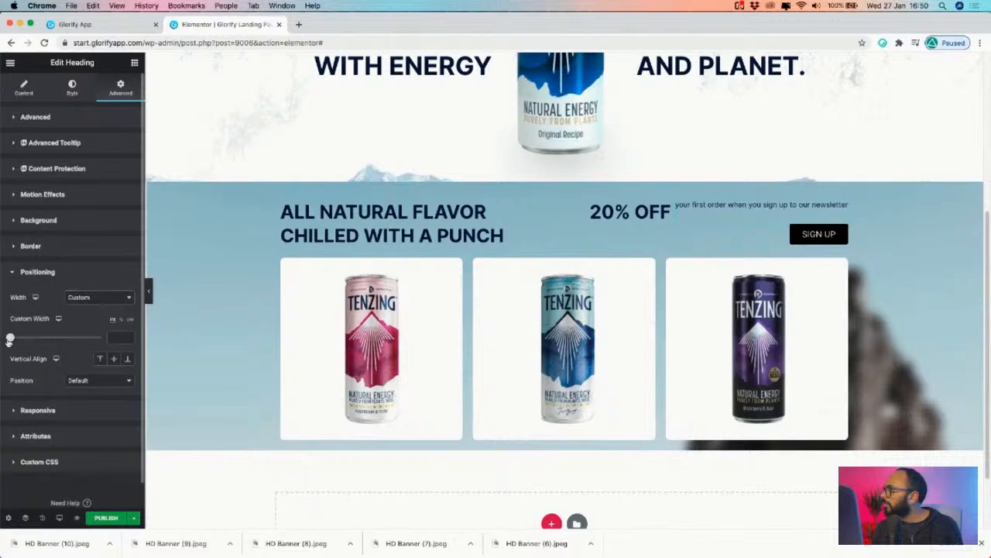
pyautogui.moveTo(9, 339); pyautogui.dragTo(24, 346)
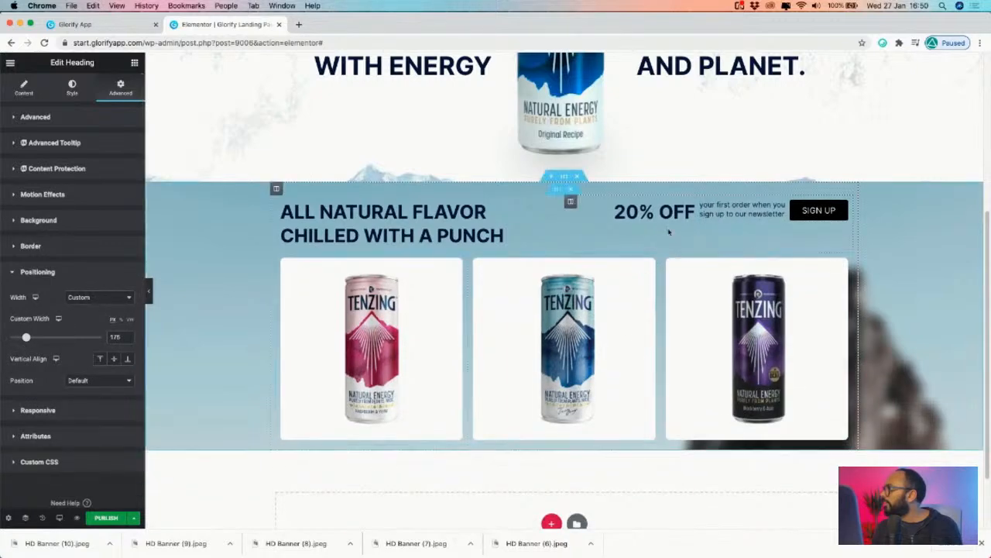
# - Set the "20% OFF" heading's padding to 10 on all sides
pyautogui.click(691, 207)
pyautogui.click(120, 87)
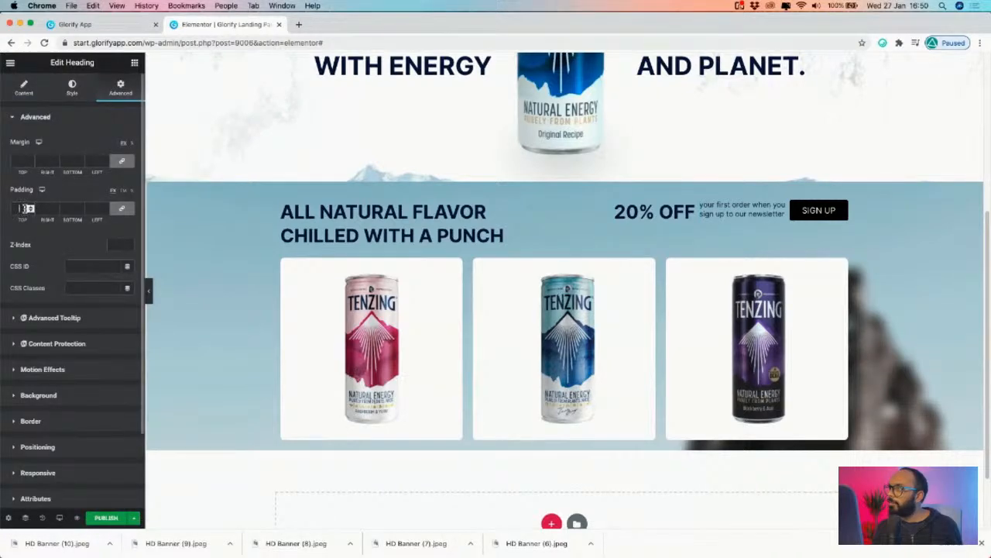
pyautogui.click(28, 208)
pyautogui.write('10')
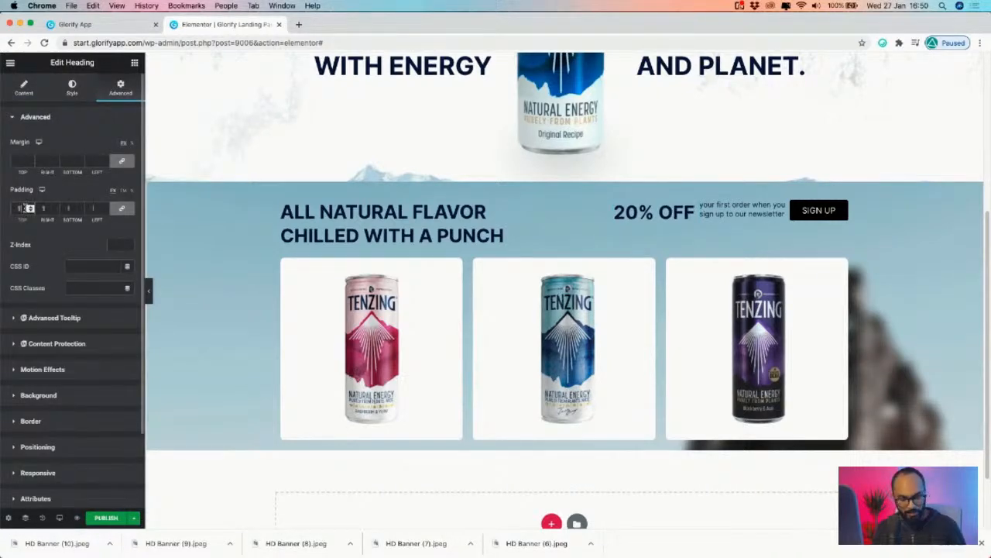
# - Set the newsletter text's padding to 20 on all sides and its custom width to 220
pyautogui.click(782, 213)
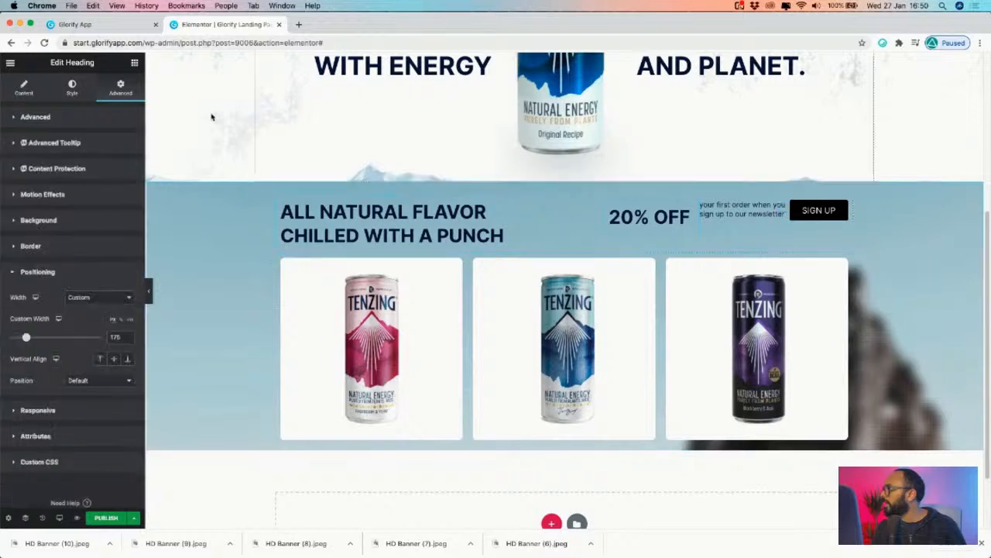
pyautogui.click(42, 117)
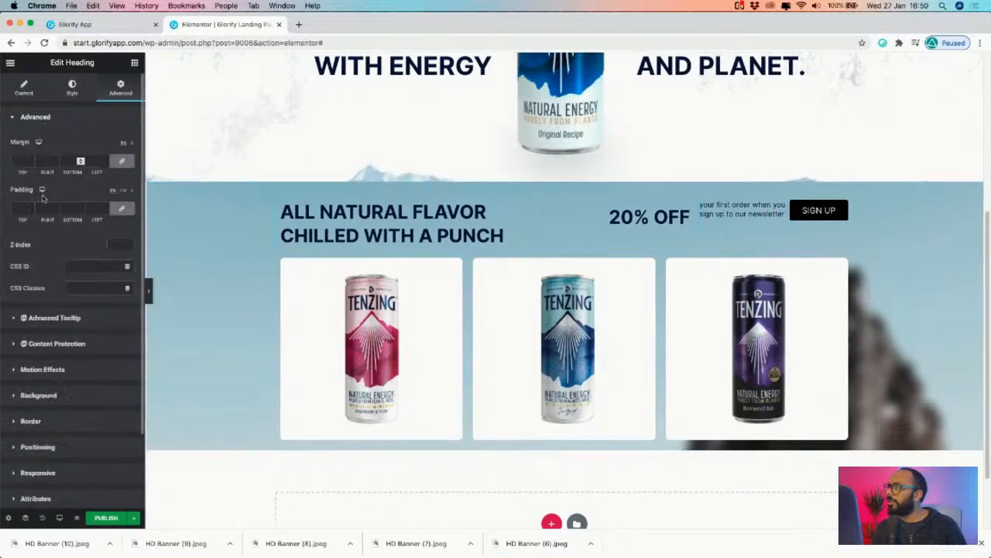
pyautogui.click(19, 209)
pyautogui.write('20')
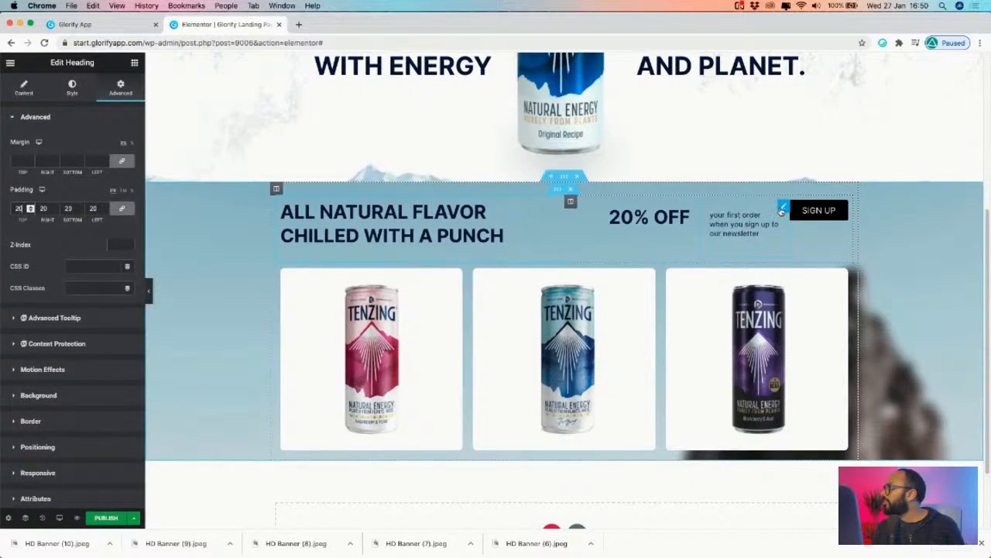
pyautogui.scroll(-1, 56, 436)
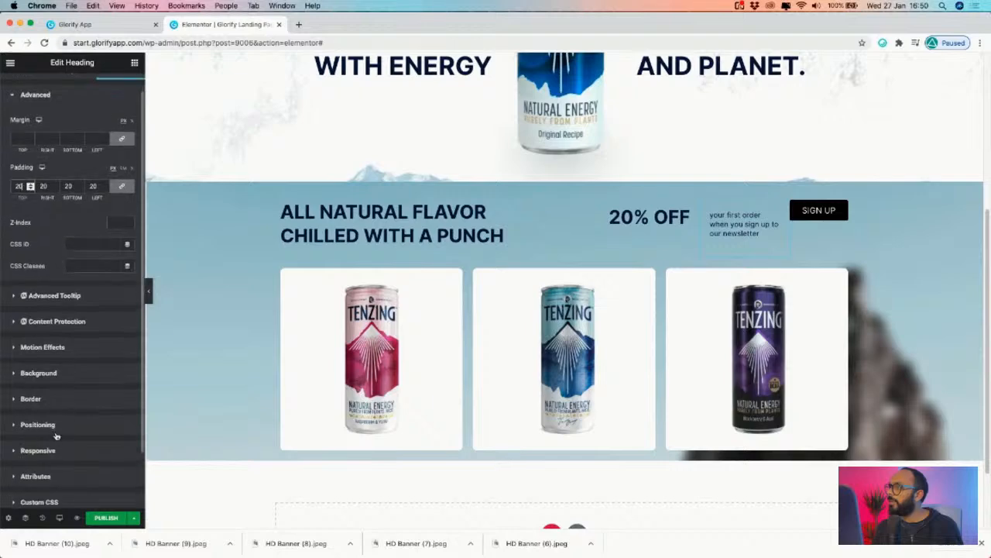
pyautogui.click(31, 425)
pyautogui.moveTo(28, 339); pyautogui.dragTo(31, 340)
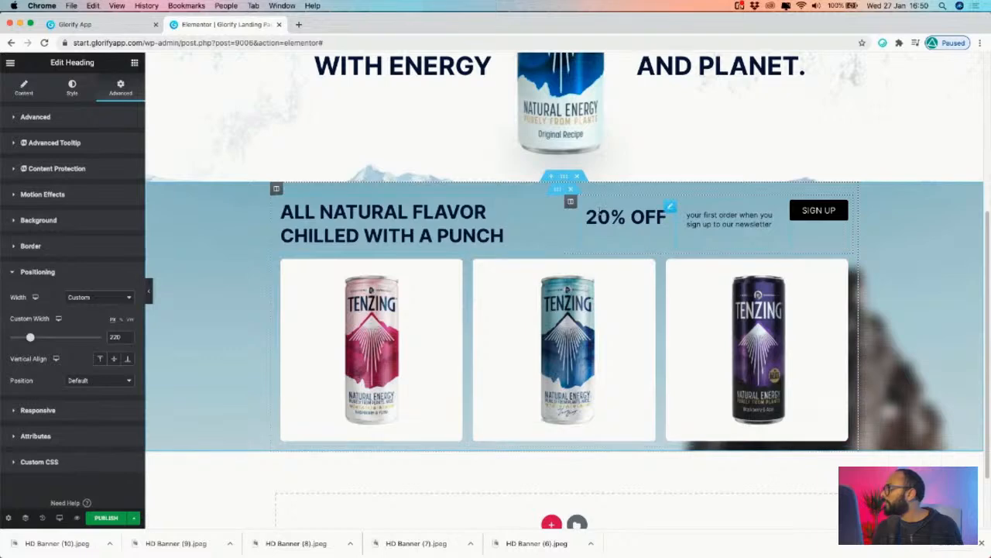
# - Vertically center the contents of the column holding "20% OFF", the newsletter text and the SIGN UP button
pyautogui.click(671, 210)
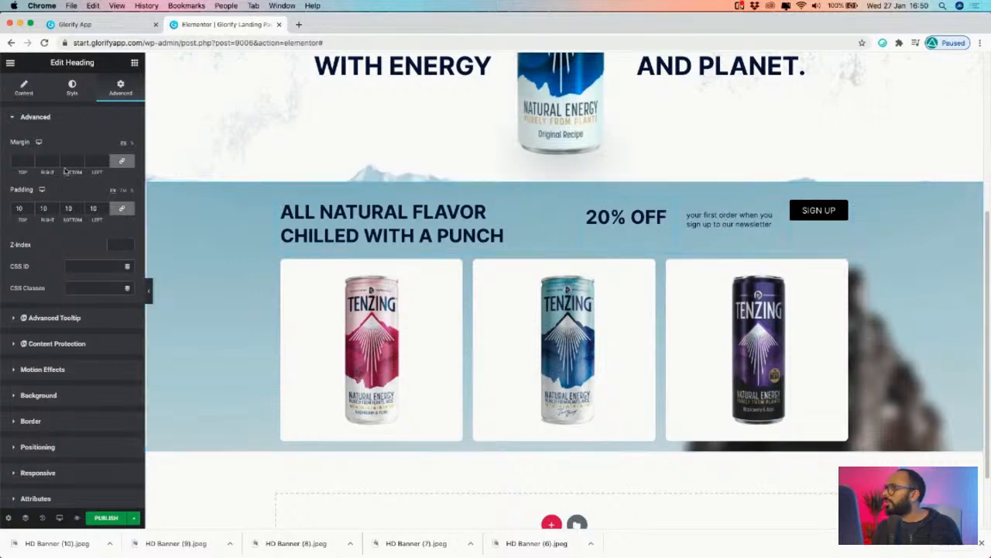
pyautogui.click(34, 93)
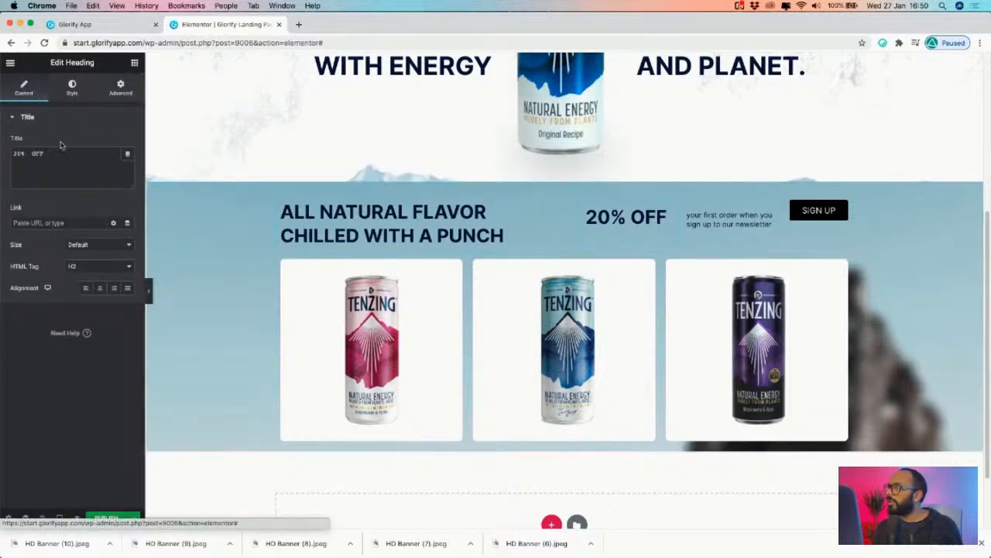
pyautogui.click(73, 91)
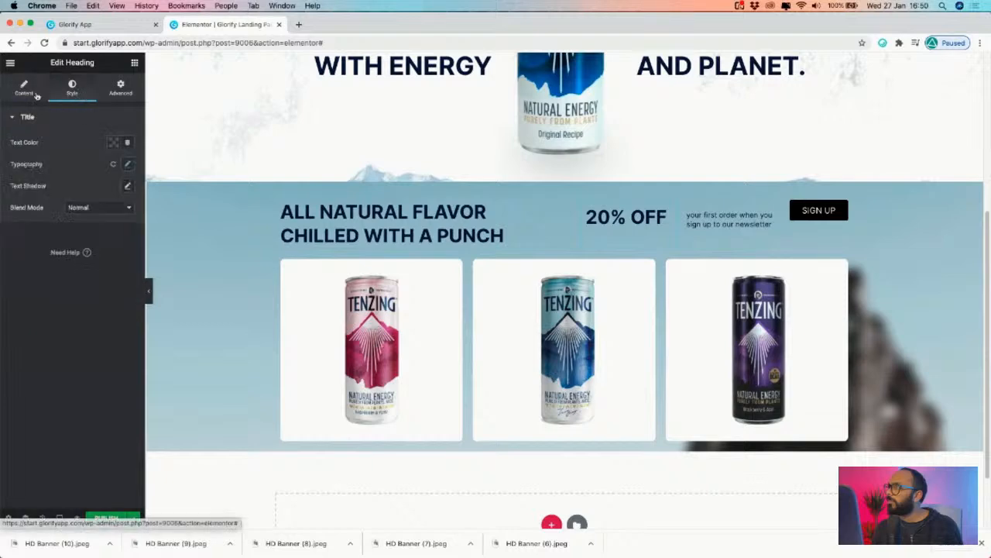
pyautogui.click(205, 146)
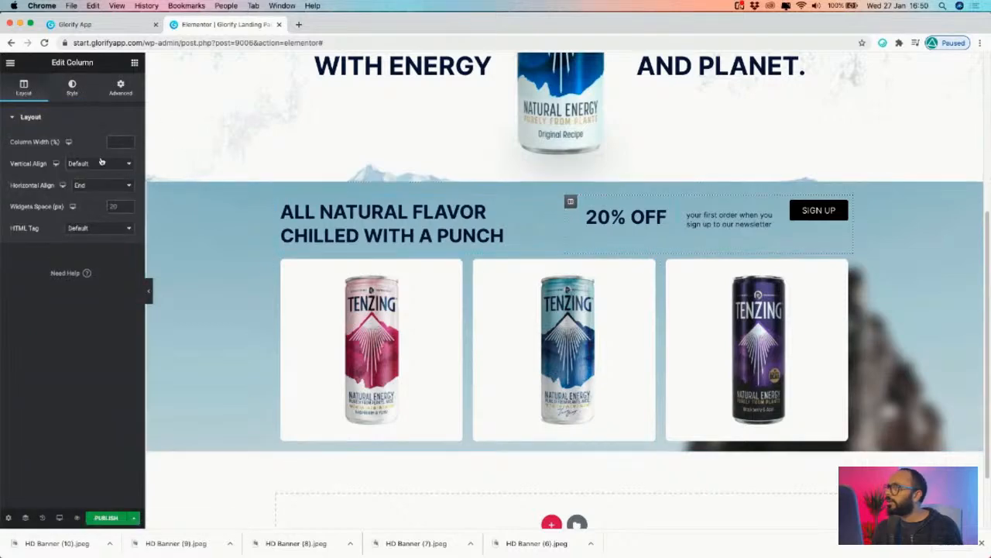
pyautogui.click(101, 163)
pyautogui.click(104, 181)
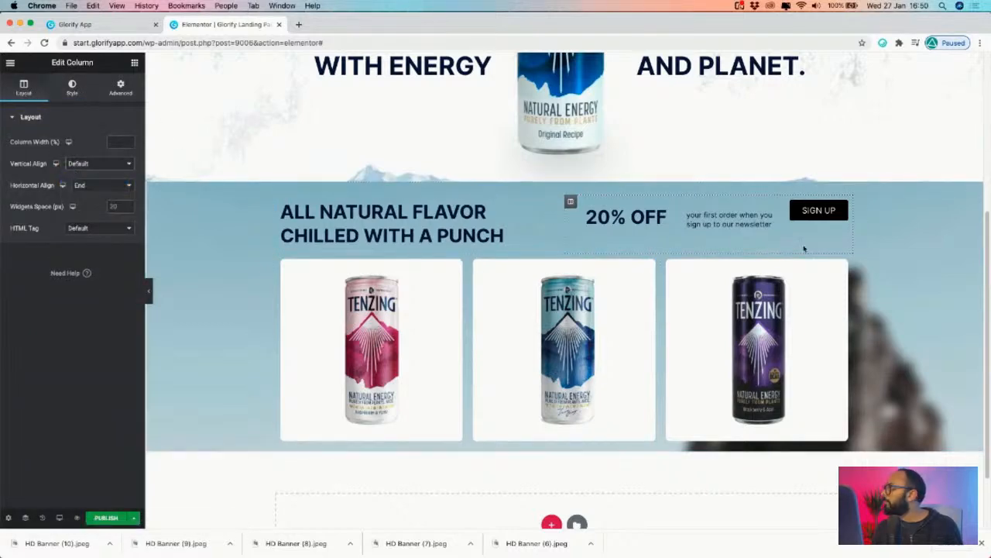
# - Remove the blank line at the end of the newsletter text and open the SIGN UP button's settings
pyautogui.click(714, 215)
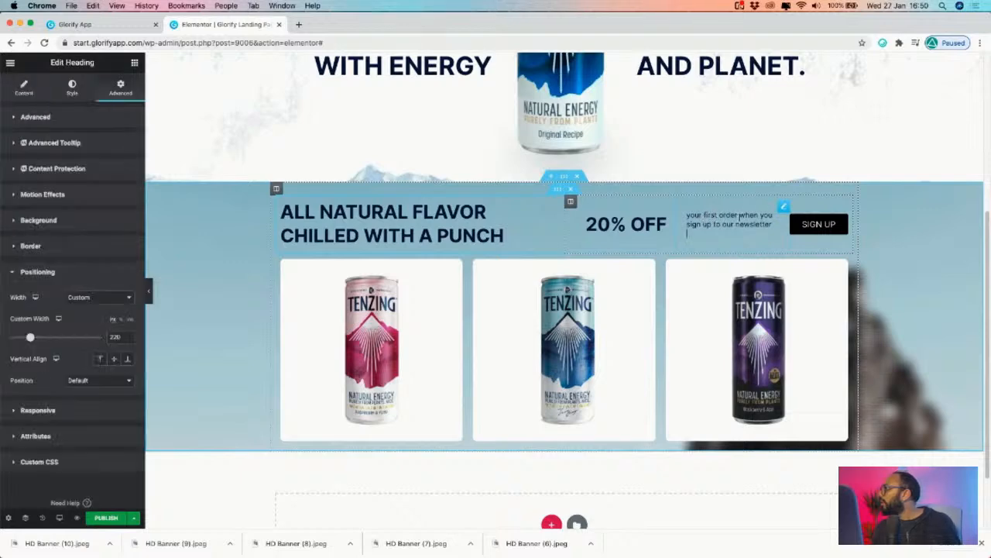
pyautogui.press('BackSpace')
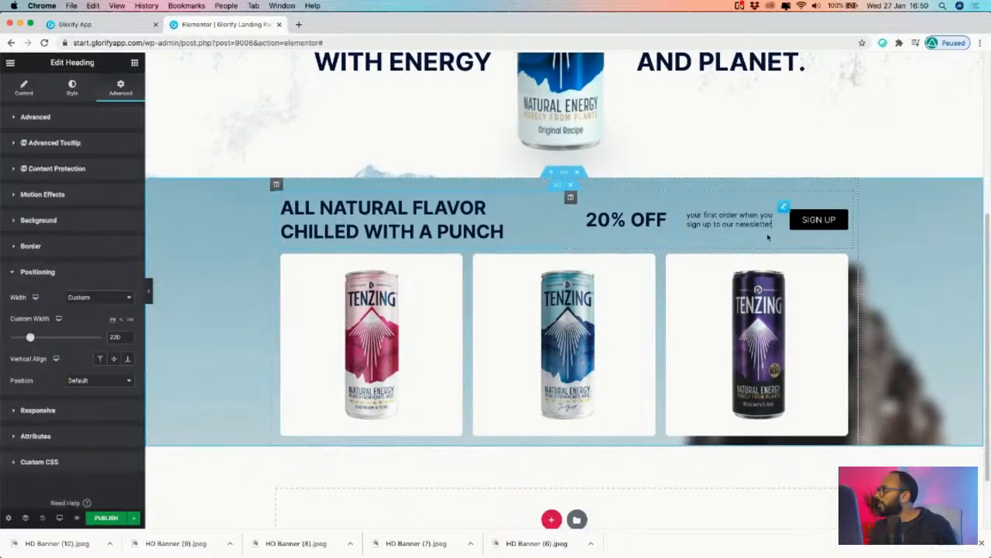
pyautogui.click(841, 220)
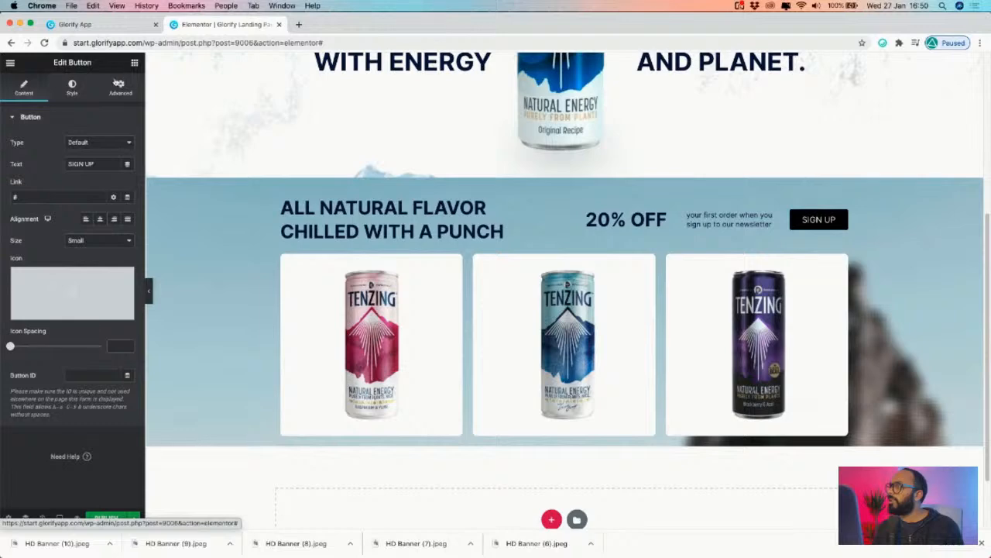
# - Search the widgets for "form" and add a Contact Form 7 widget between "20% OFF" and the newsletter text
pyautogui.click(134, 62)
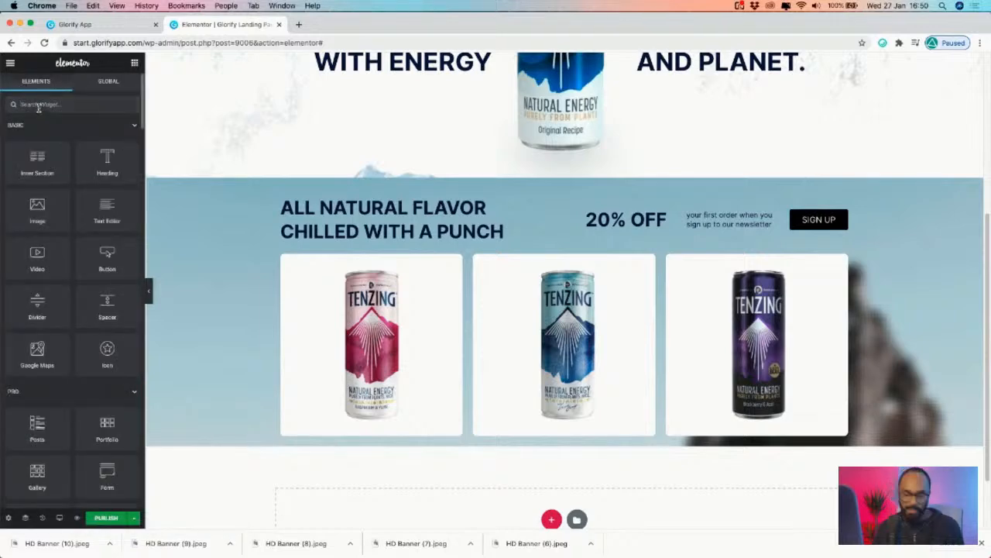
pyautogui.write('f')
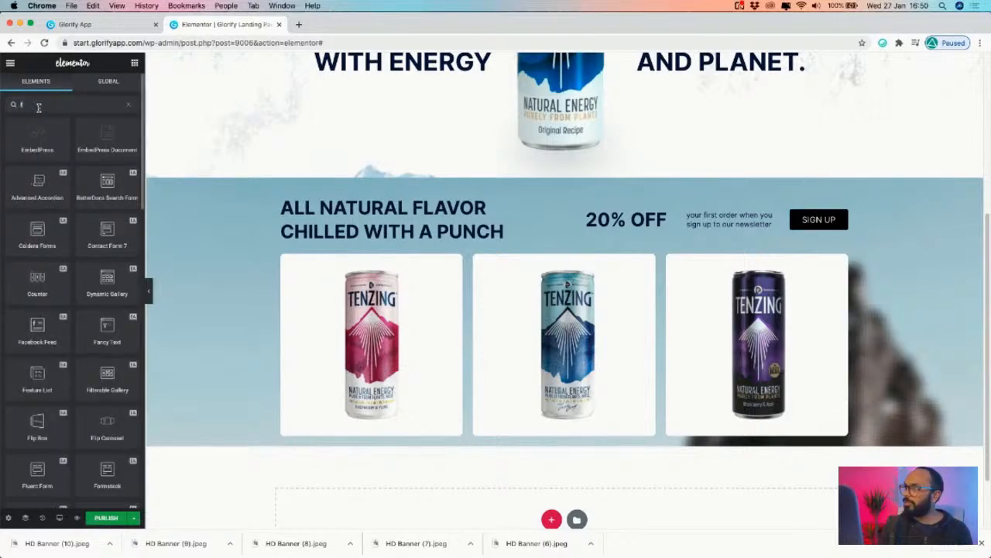
pyautogui.write('orm')
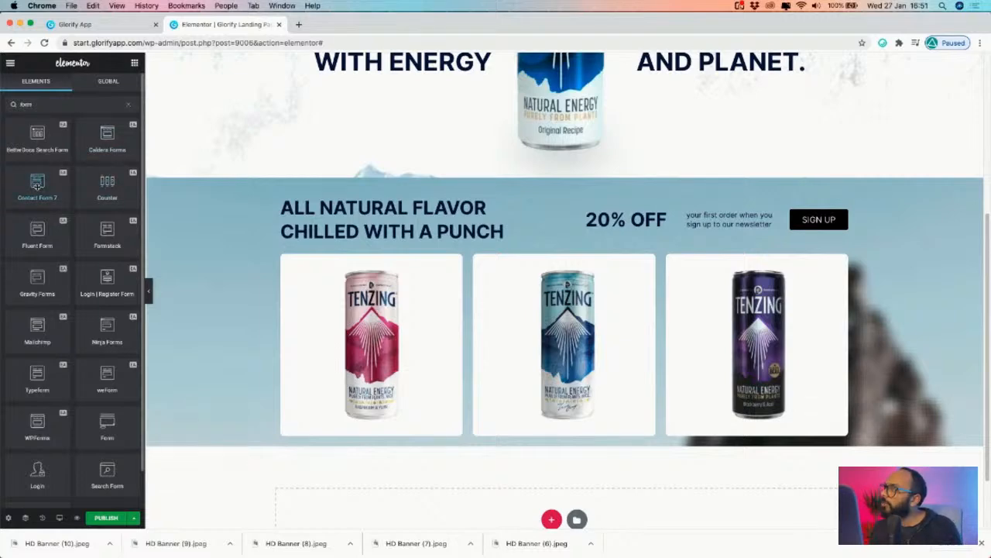
pyautogui.moveTo(88, 229); pyautogui.dragTo(725, 219)
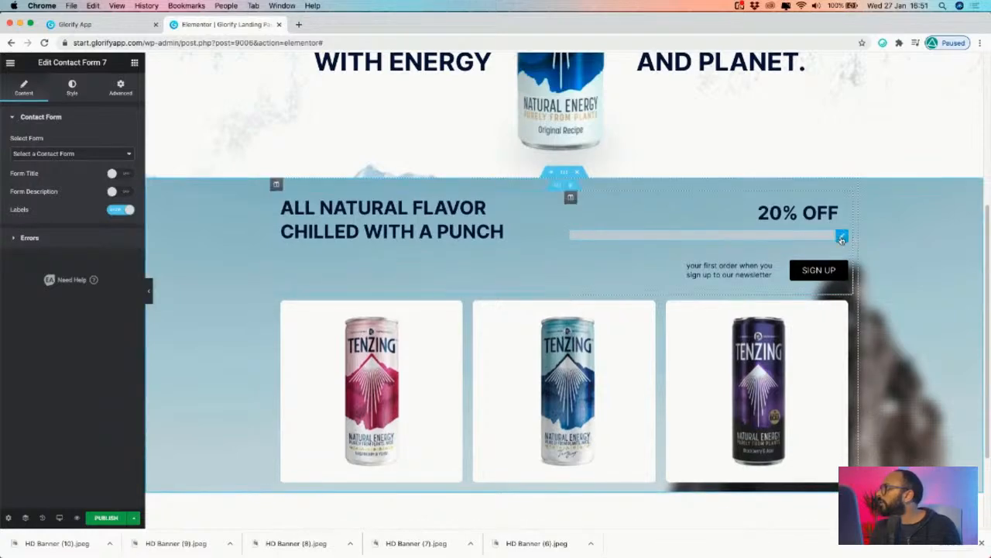
# - Choose "Contact form 1" as the form shown by the Contact Form 7 widget
pyautogui.click(66, 152)
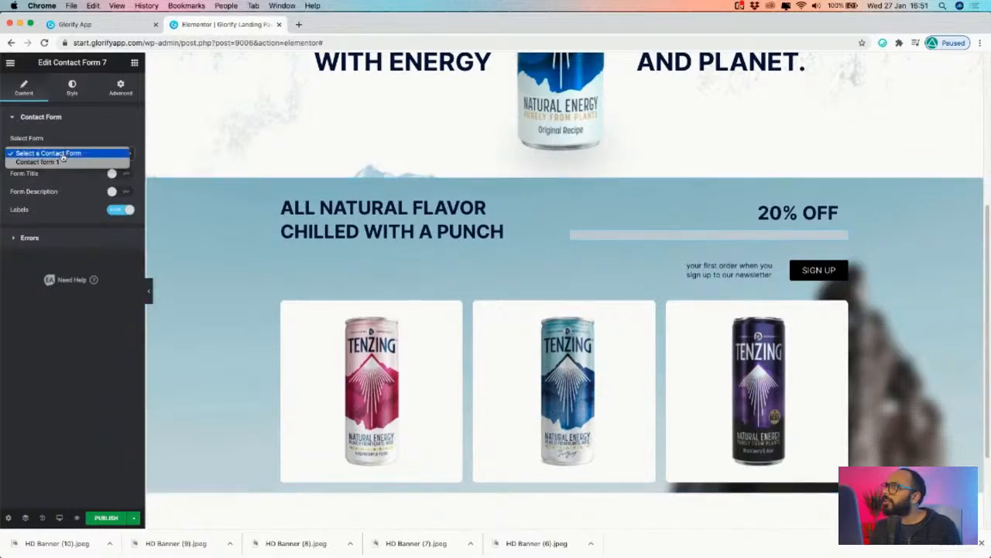
pyautogui.click(59, 161)
pyautogui.click(62, 154)
pyautogui.click(62, 162)
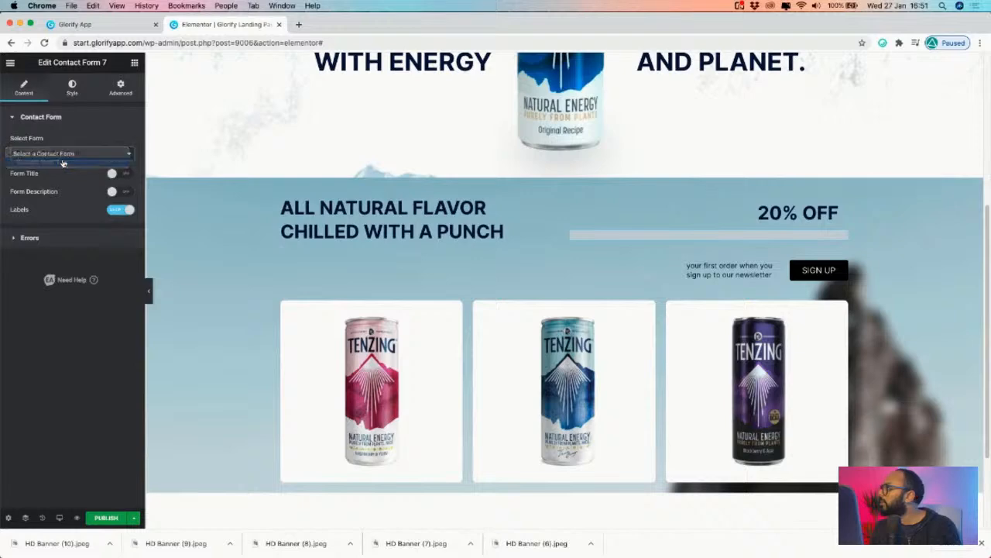
pyautogui.click(108, 161)
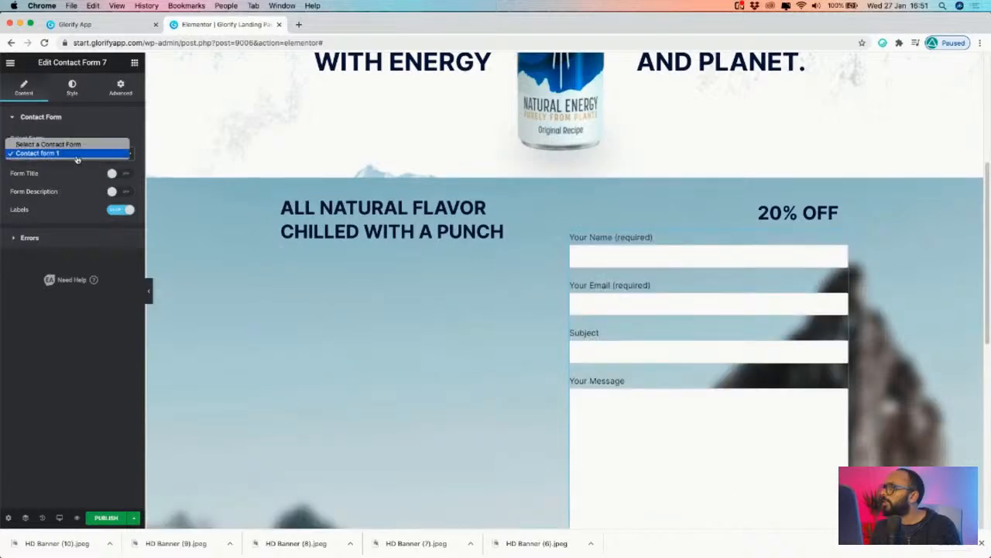
pyautogui.click(78, 155)
pyautogui.click(114, 175)
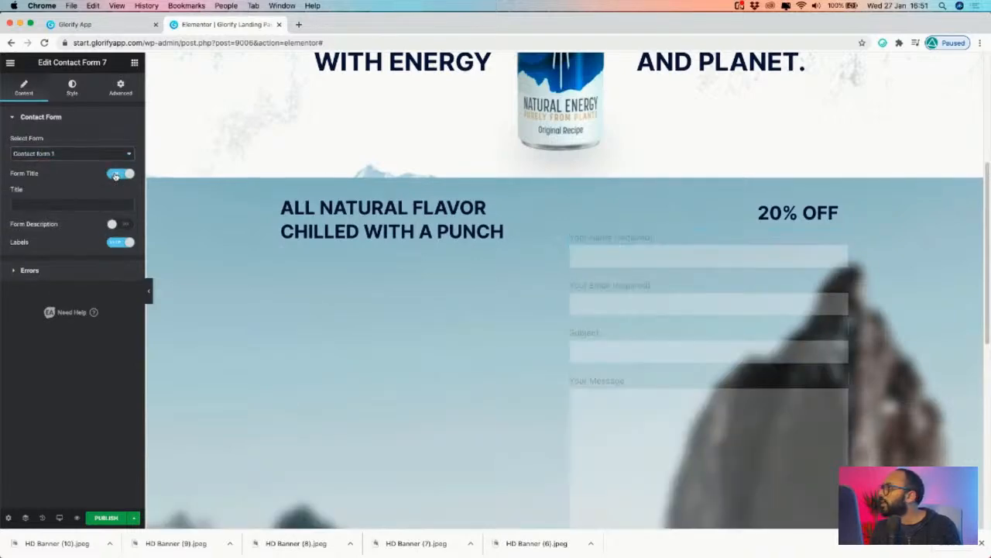
pyautogui.click(114, 175)
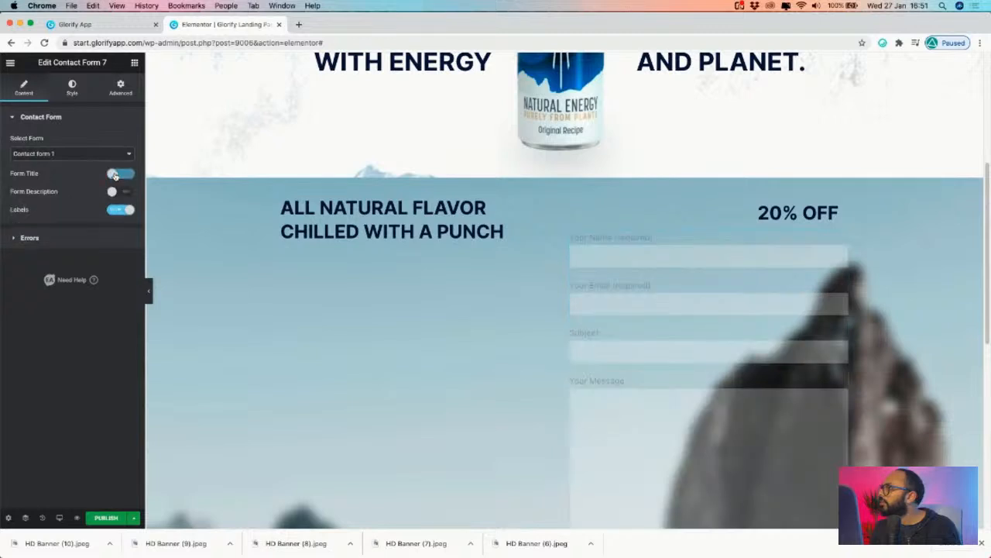
pyautogui.click(43, 116)
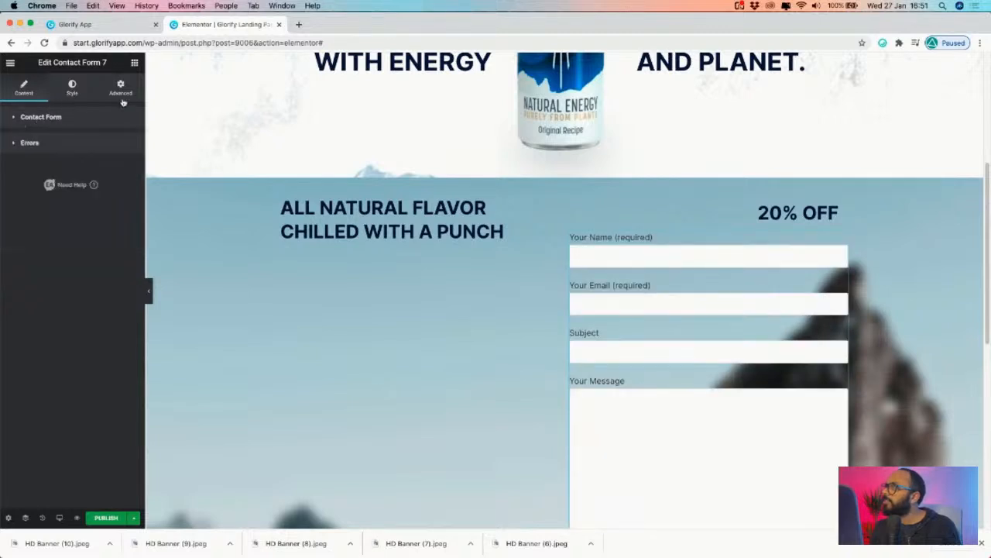
# - Delete the Contact Form 7 widget from the column with the 20% OFF heading
pyautogui.click(70, 89)
pyautogui.click(121, 89)
pyautogui.click(24, 88)
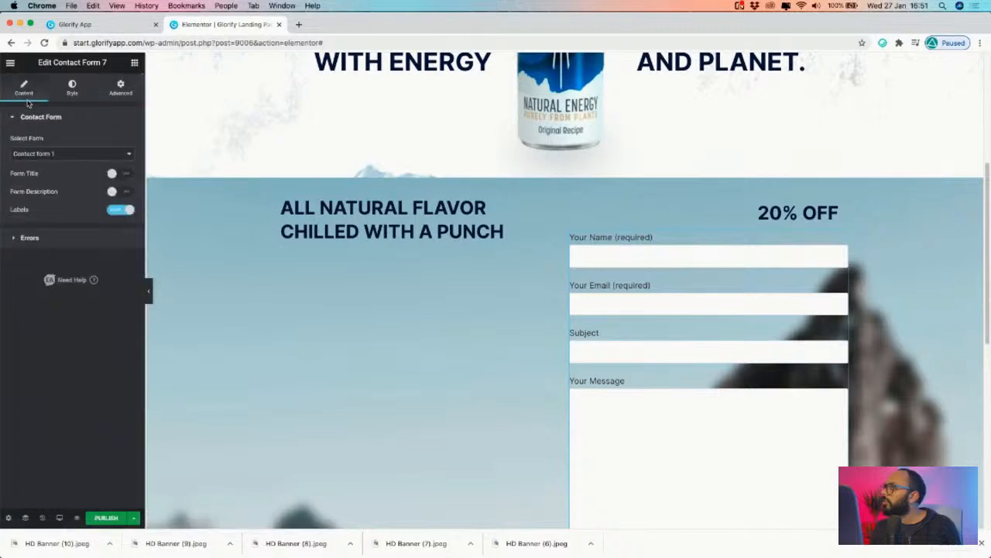
pyautogui.click(134, 62)
pyautogui.rightClick(846, 245)
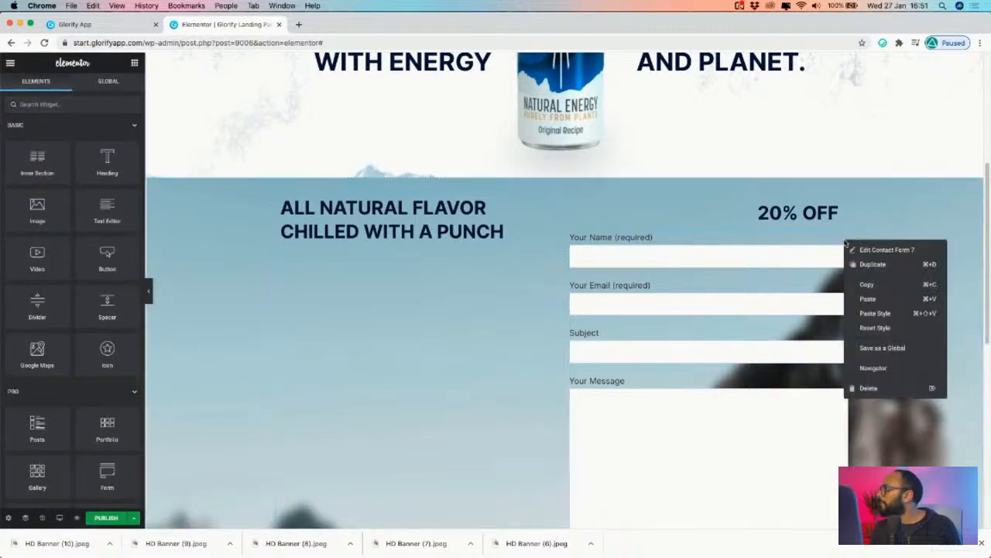
pyautogui.click(868, 387)
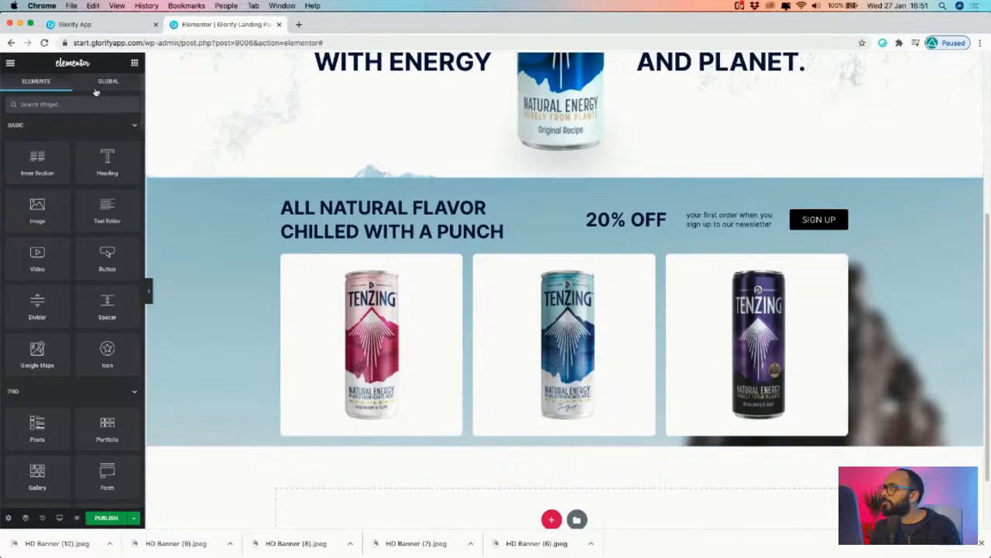
# - Search the widgets for "form" and add a Form widget between the newsletter text and the SIGN UP button
pyautogui.click(49, 103)
pyautogui.write('form')
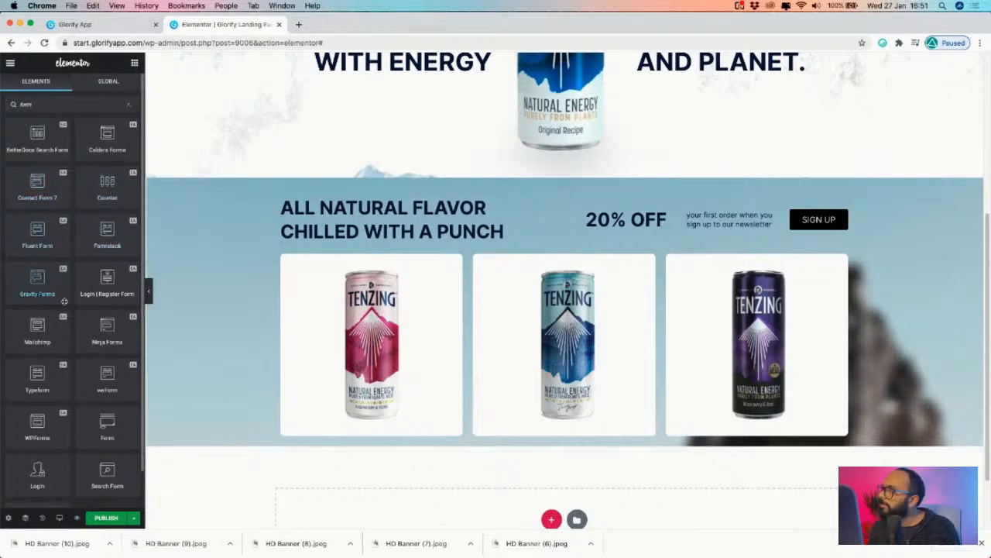
pyautogui.scroll(-1, 67, 348)
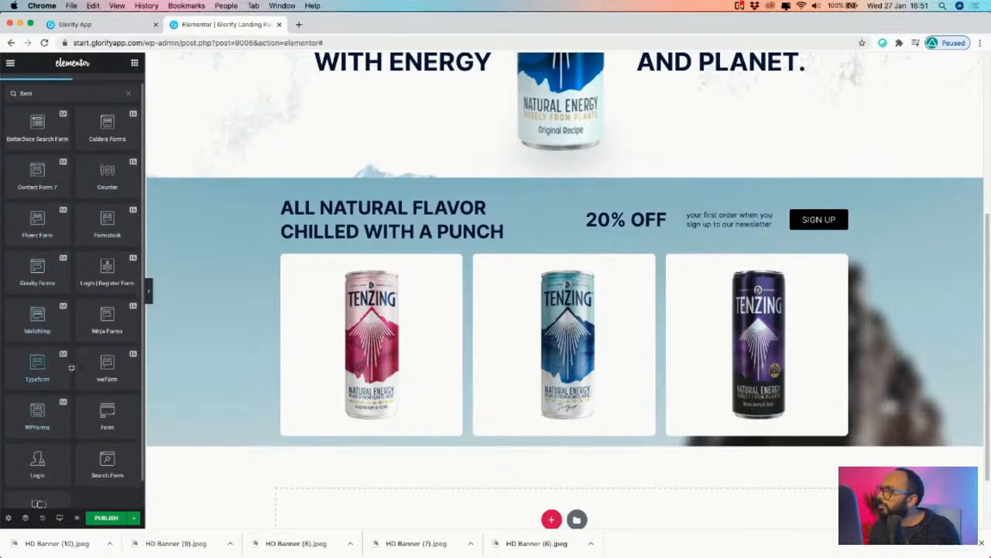
pyautogui.write('in')
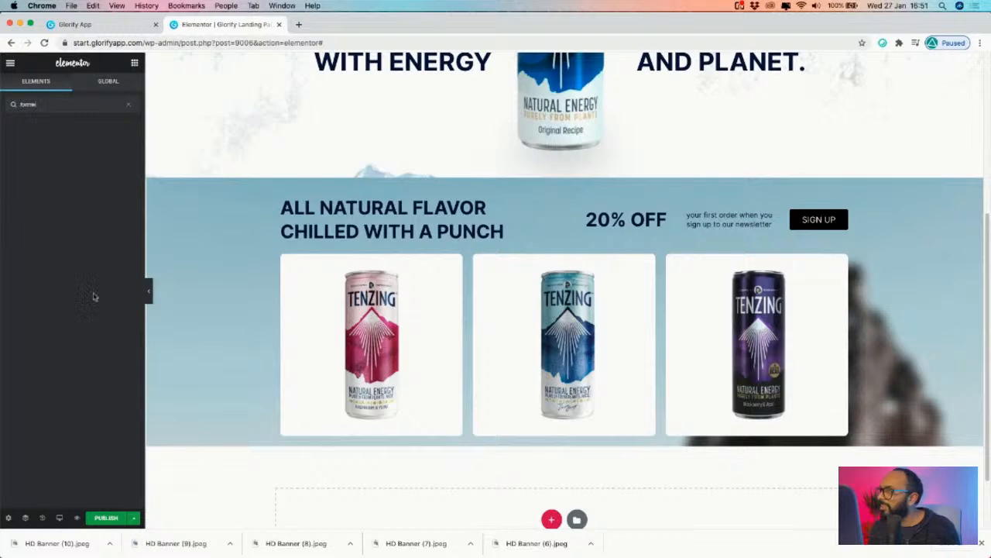
pyautogui.press('BackSpace')
pyautogui.press('BackSpace')
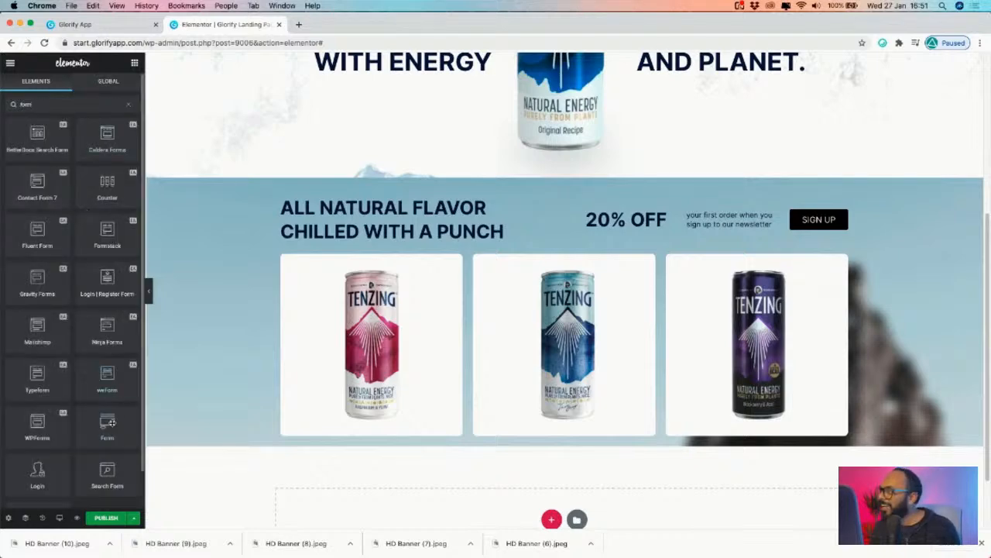
pyautogui.moveTo(111, 424); pyautogui.dragTo(786, 225)
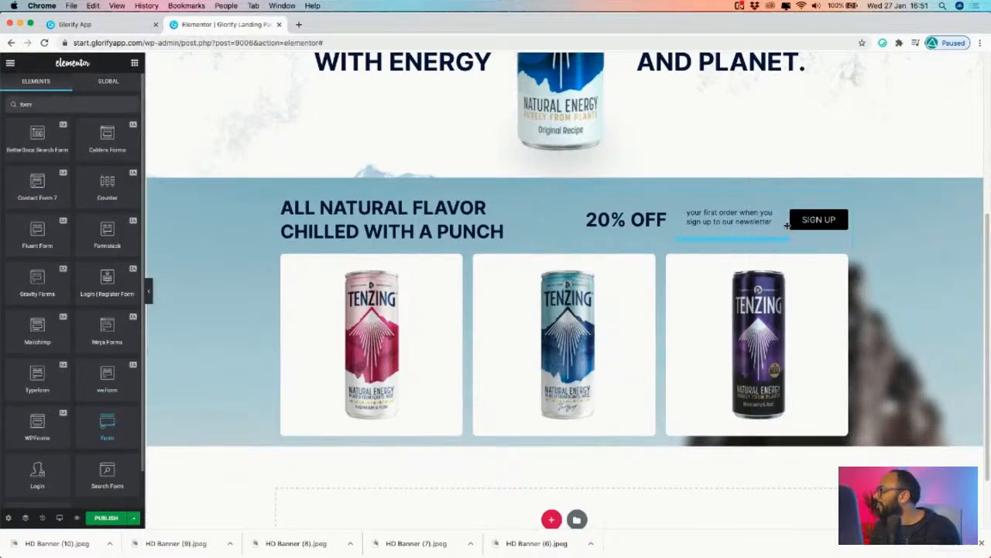
pyautogui.moveTo(738, 251); pyautogui.dragTo(738, 252)
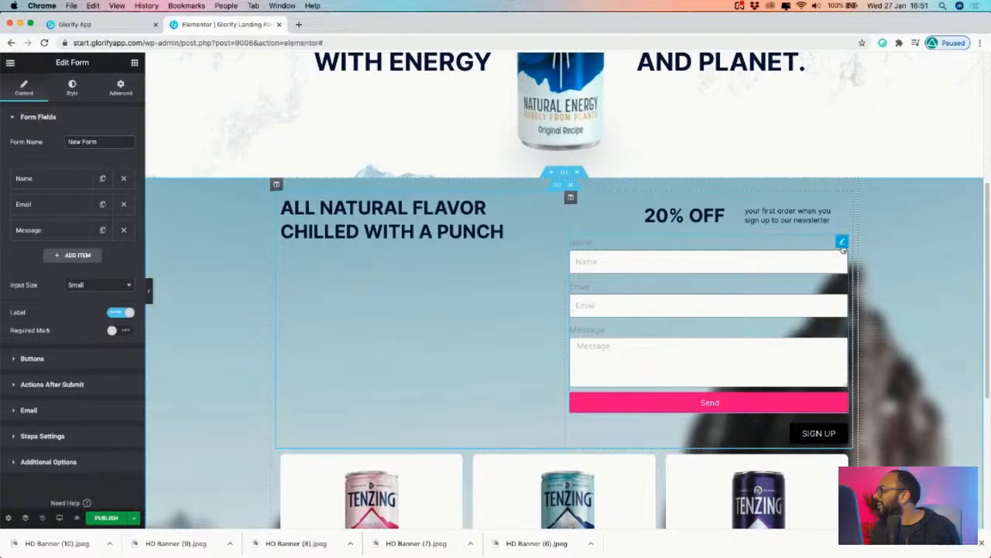
# - Remove the form's Name and Message fields and align its small Send button to the left
pyautogui.click(124, 178)
pyautogui.click(125, 205)
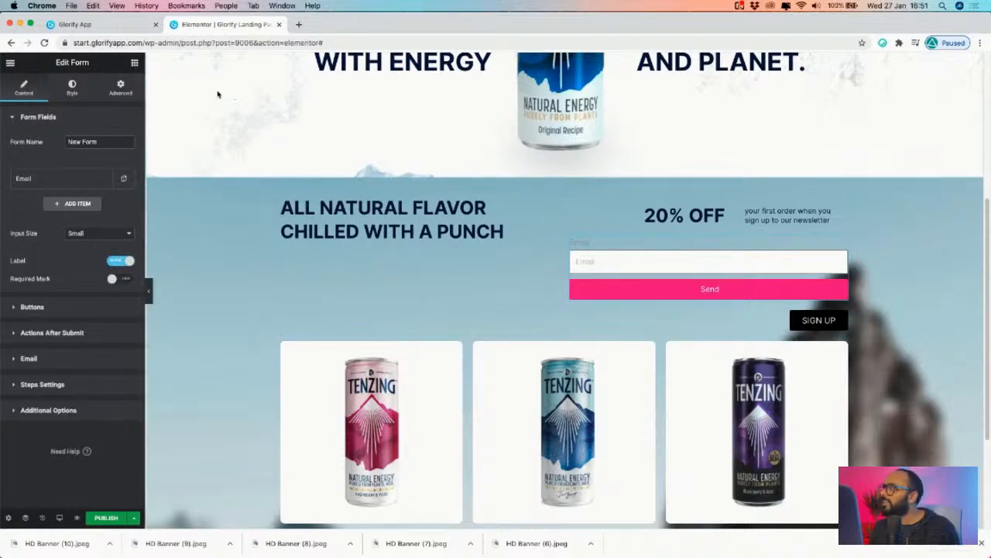
pyautogui.click(57, 308)
pyautogui.click(109, 169)
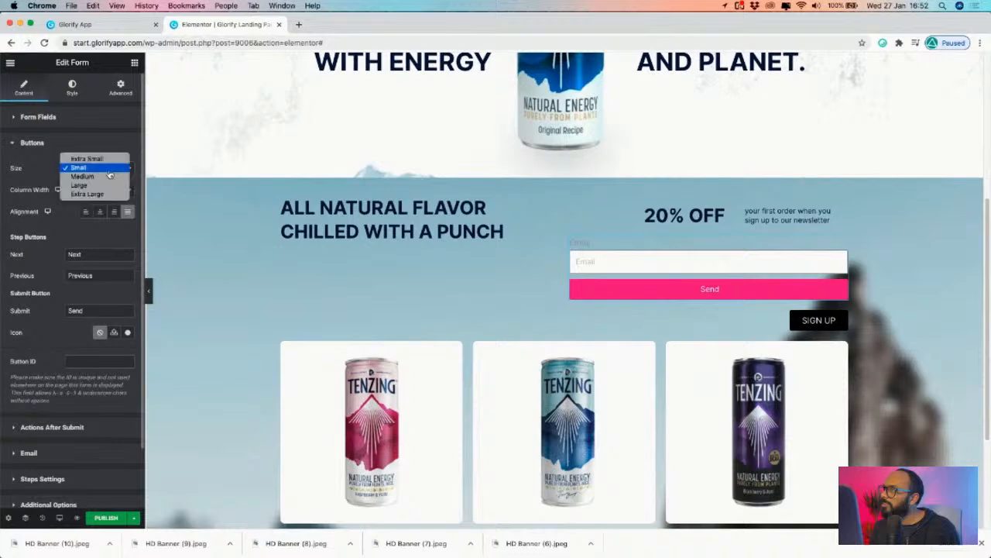
pyautogui.click(82, 167)
pyautogui.click(83, 212)
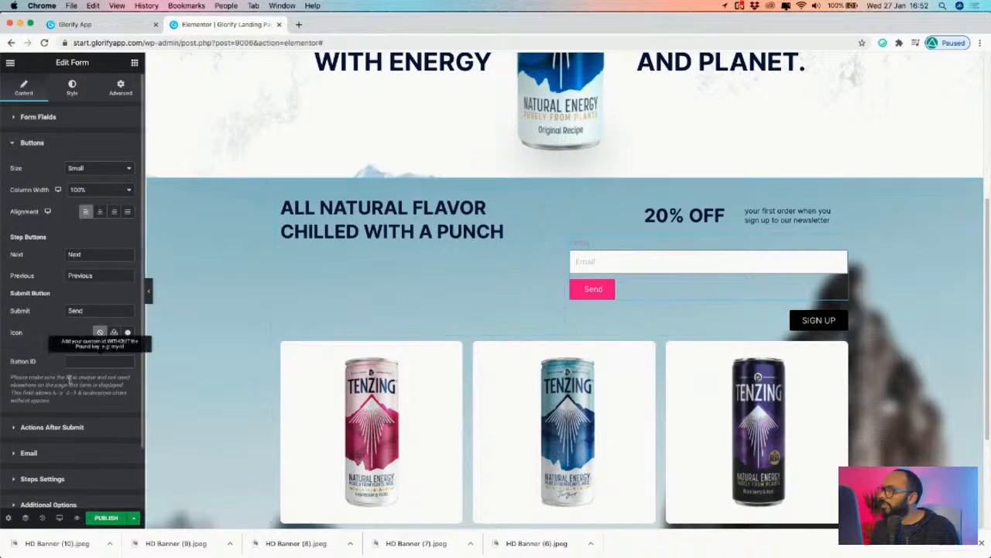
# - Set the form's columns gap to 12 and its rows gap to 13
pyautogui.scroll(-1, 40, 428)
pyautogui.click(30, 427)
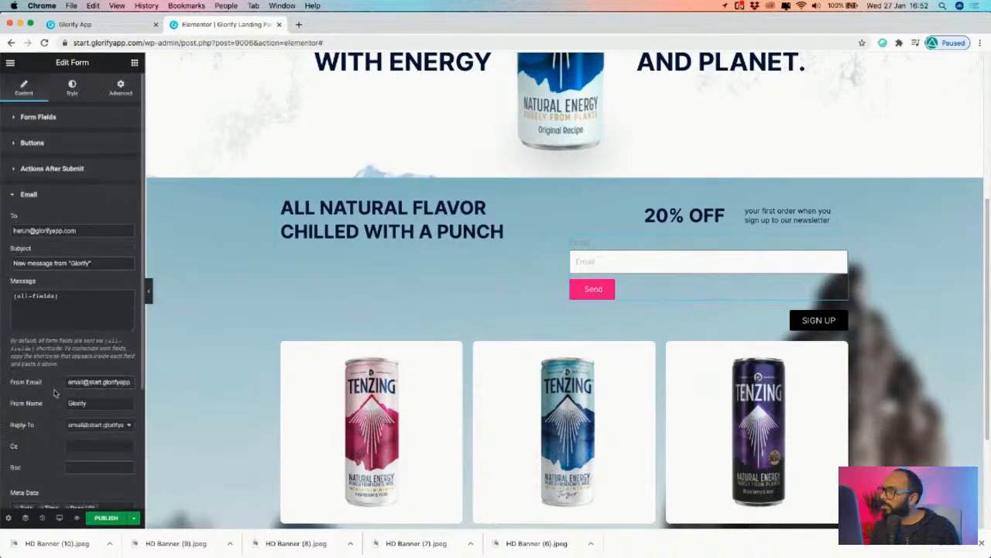
pyautogui.scroll(-3, 46, 403)
pyautogui.scroll(-2, 52, 420)
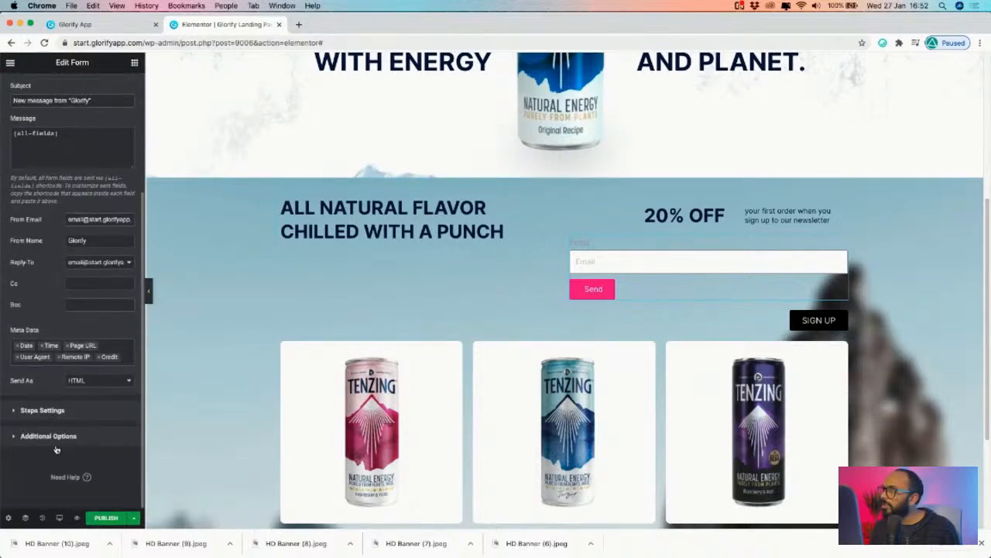
pyautogui.click(43, 410)
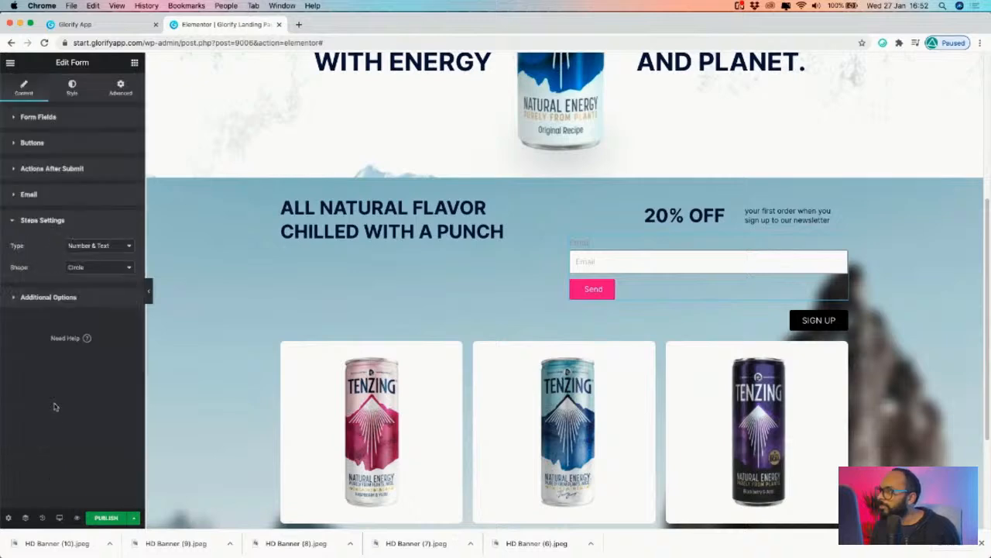
pyautogui.click(72, 92)
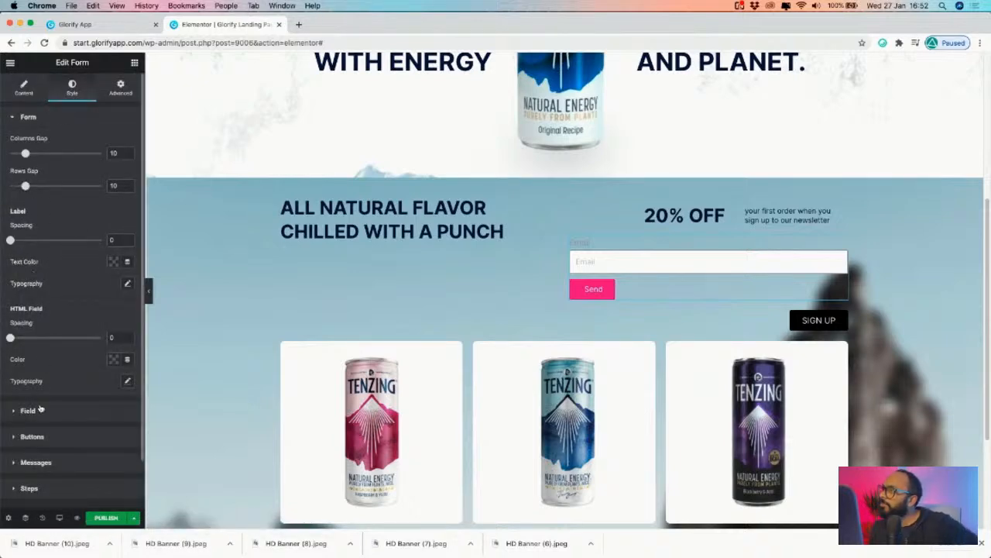
pyautogui.scroll(-2, 42, 407)
pyautogui.click(43, 359)
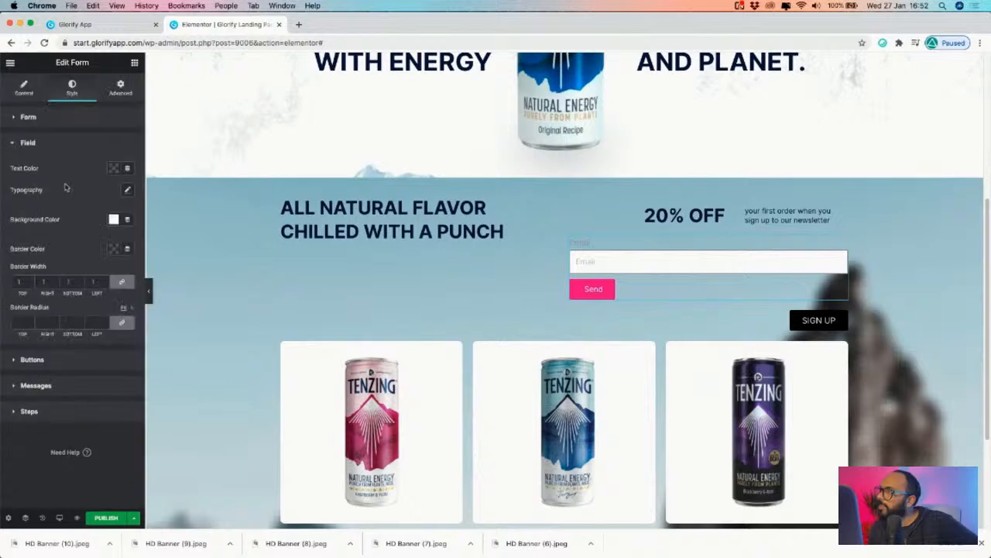
pyautogui.click(11, 143)
pyautogui.click(39, 119)
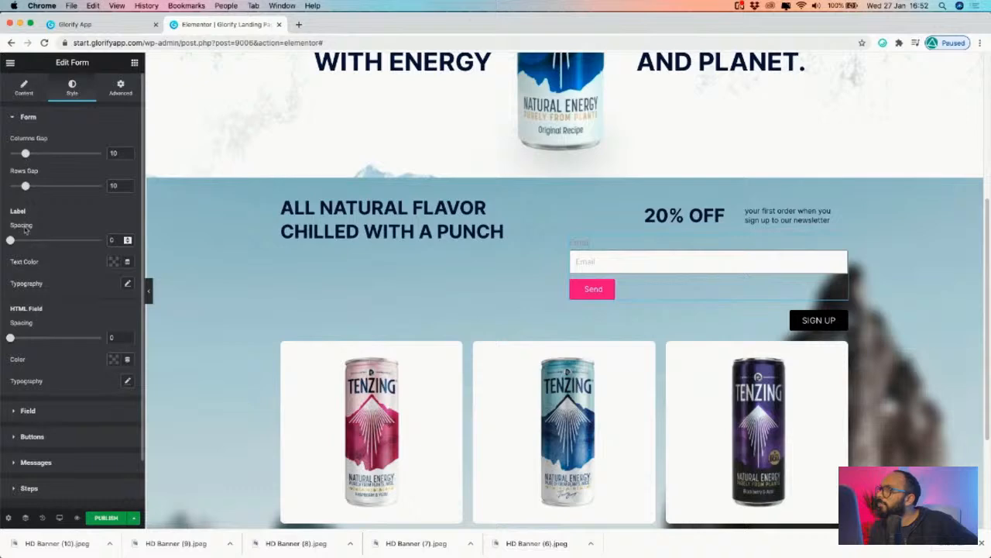
pyautogui.moveTo(25, 155); pyautogui.dragTo(32, 188)
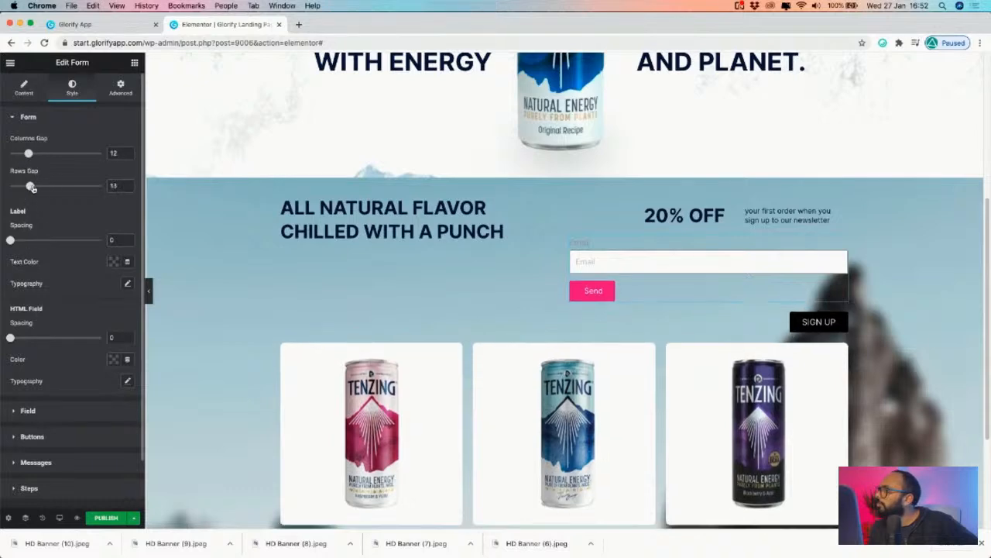
# - Hide the field labels of the form and leave its required mark off
pyautogui.click(24, 88)
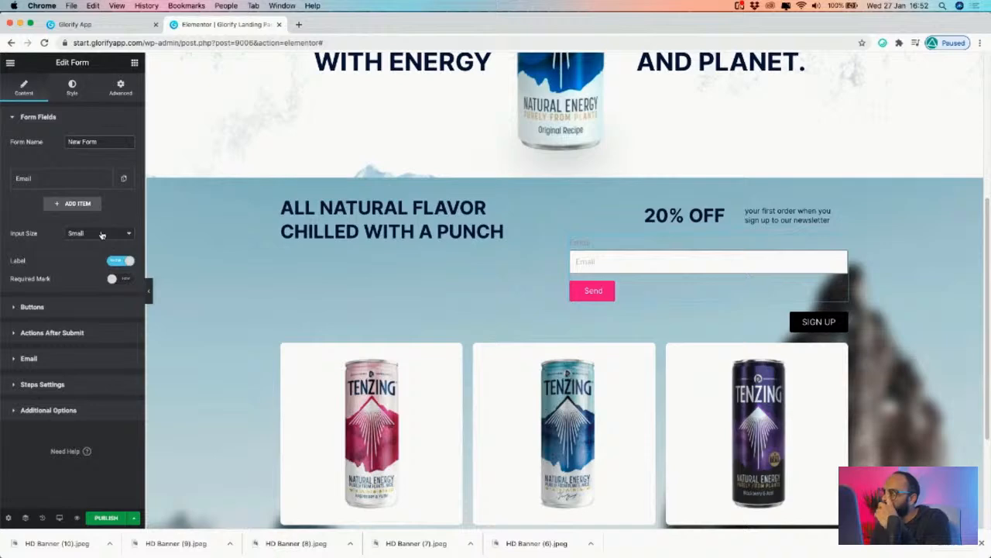
pyautogui.click(121, 278)
pyautogui.click(122, 276)
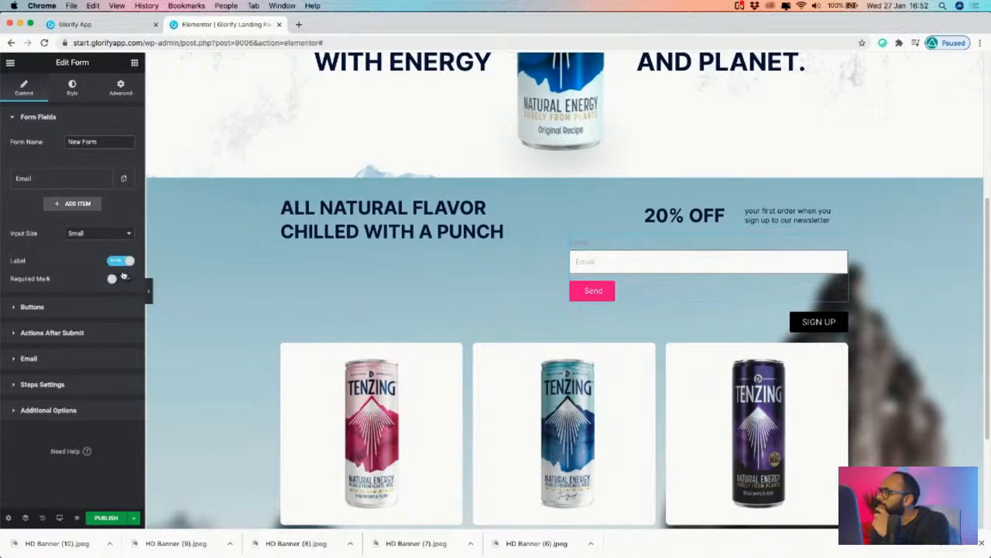
pyautogui.click(122, 261)
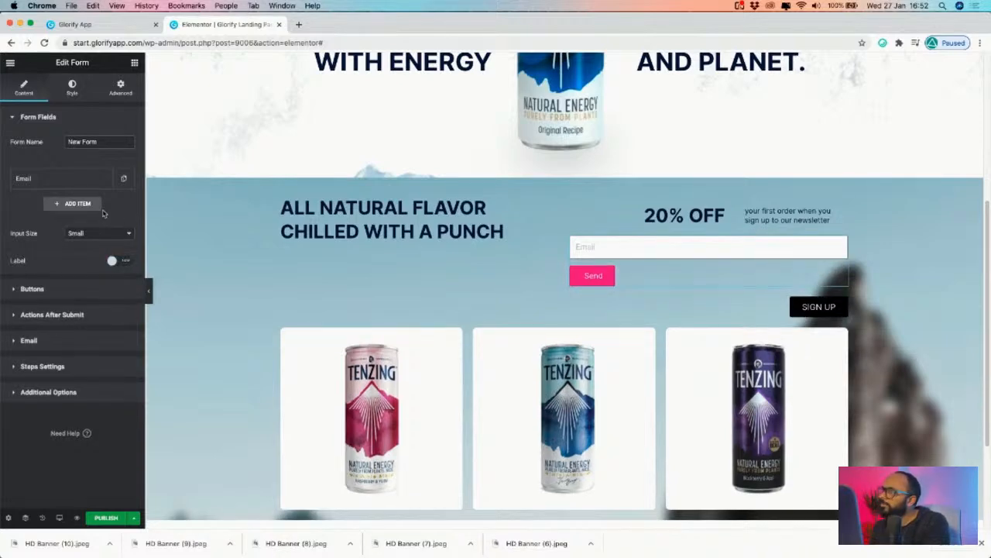
# - Set the column width of the form's Email field to 33%
pyautogui.click(78, 178)
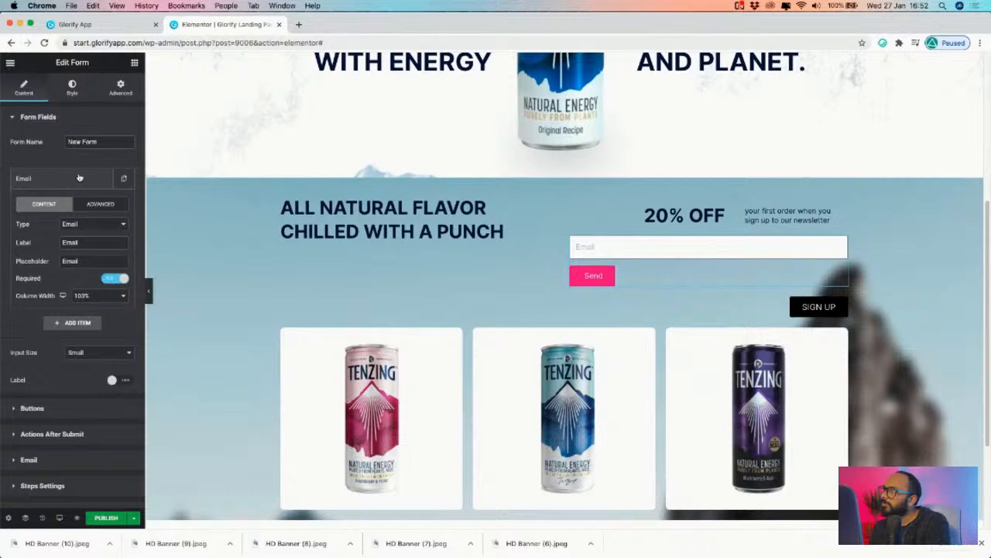
pyautogui.click(103, 297)
pyautogui.click(95, 244)
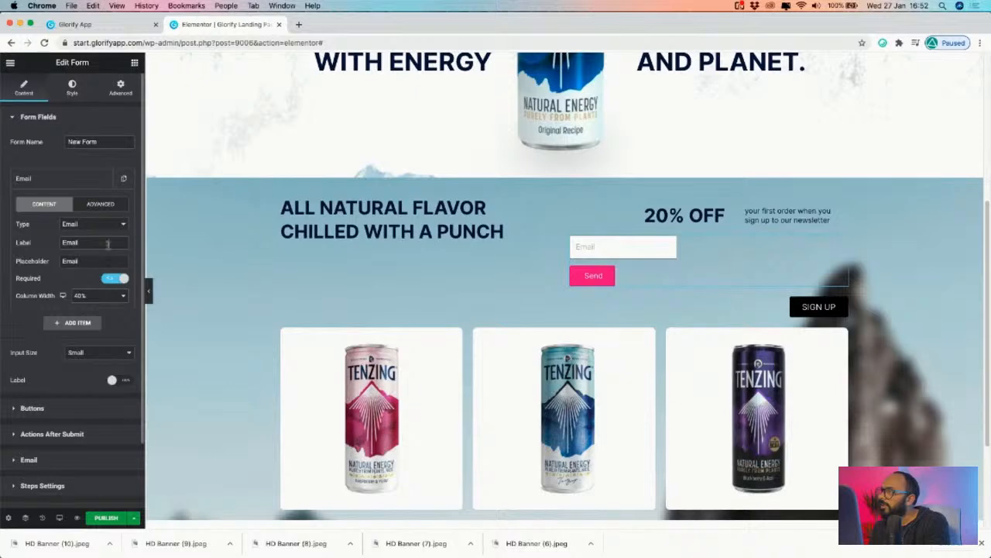
pyautogui.click(116, 225)
pyautogui.click(53, 243)
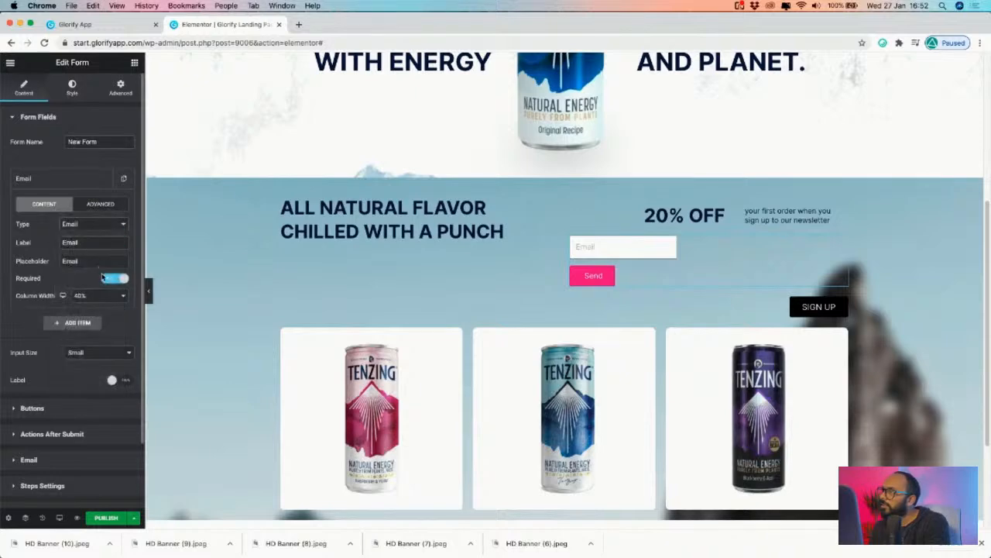
pyautogui.click(85, 297)
pyautogui.click(87, 292)
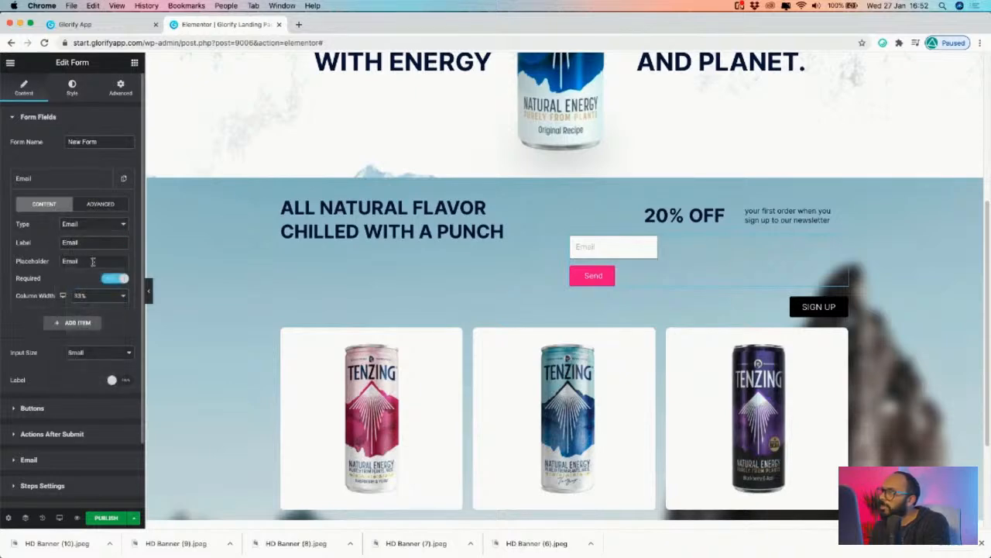
# - Examine the Email field's advanced options and the form's button, after-submit, email, steps and additional settings
pyautogui.click(102, 205)
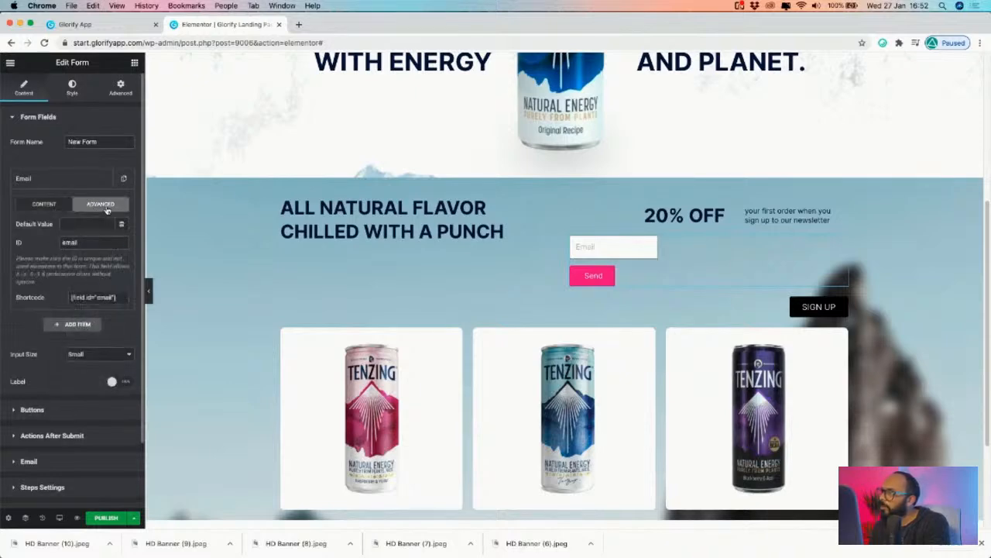
pyautogui.click(39, 206)
pyautogui.scroll(-2, 79, 341)
pyautogui.click(35, 333)
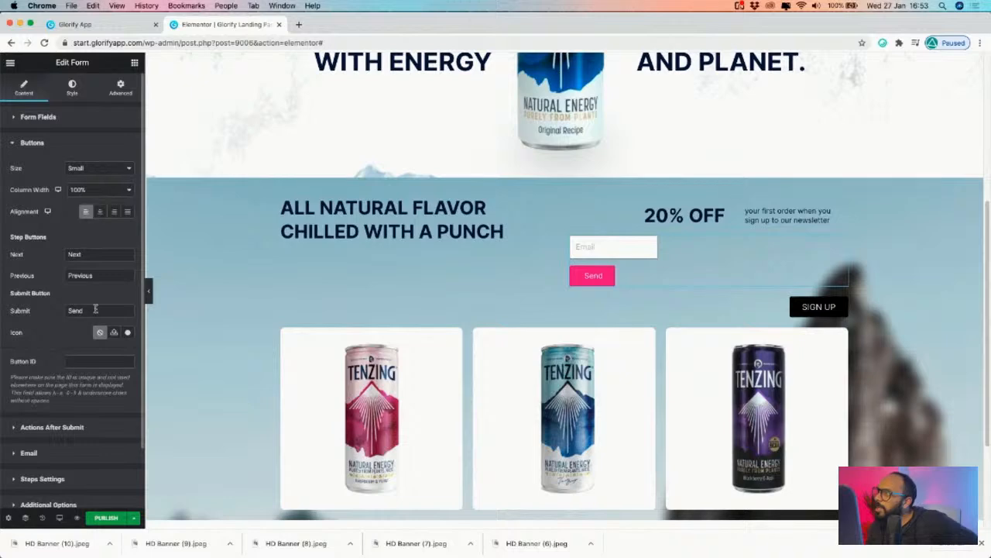
pyautogui.scroll(-2, 70, 404)
pyautogui.click(68, 365)
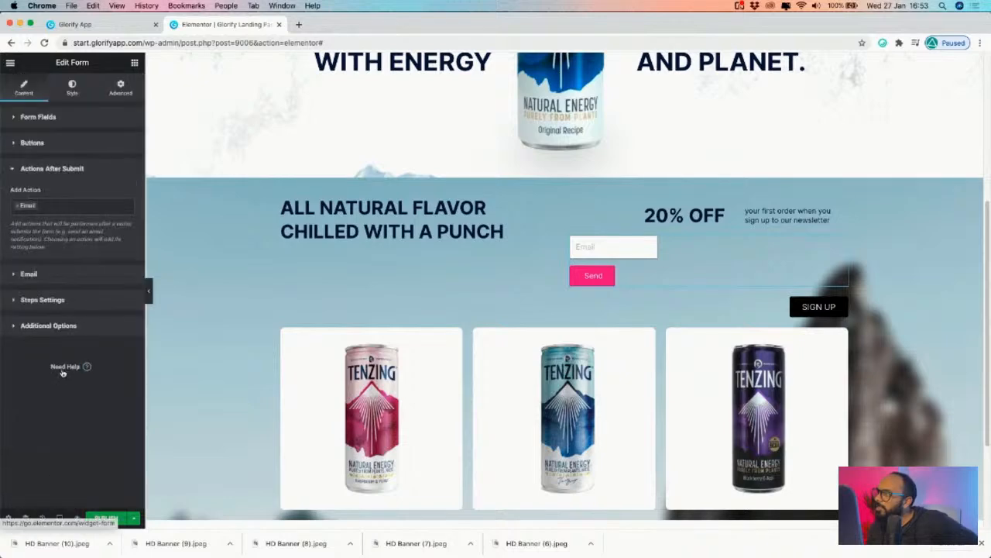
pyautogui.click(51, 275)
pyautogui.scroll(-5, 51, 335)
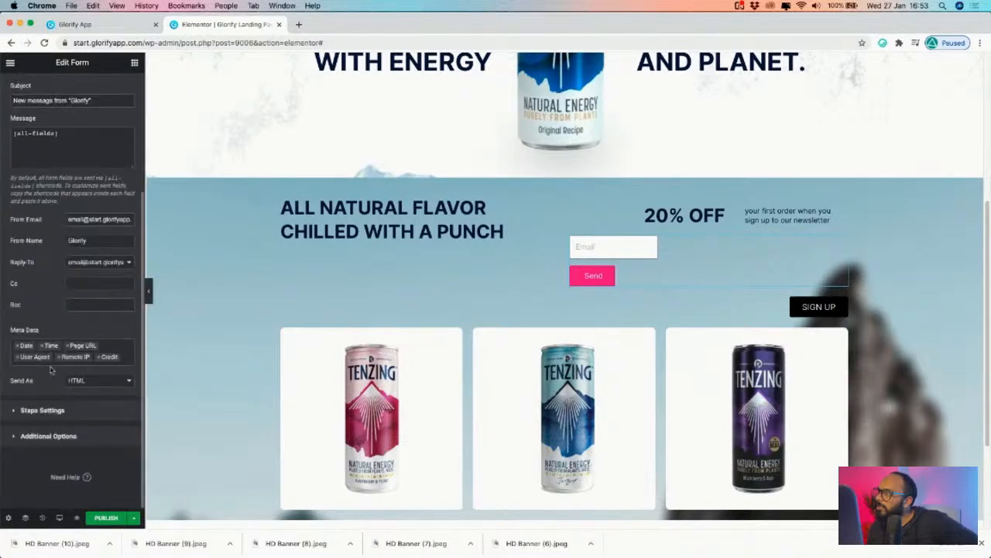
pyautogui.click(43, 410)
pyautogui.click(64, 298)
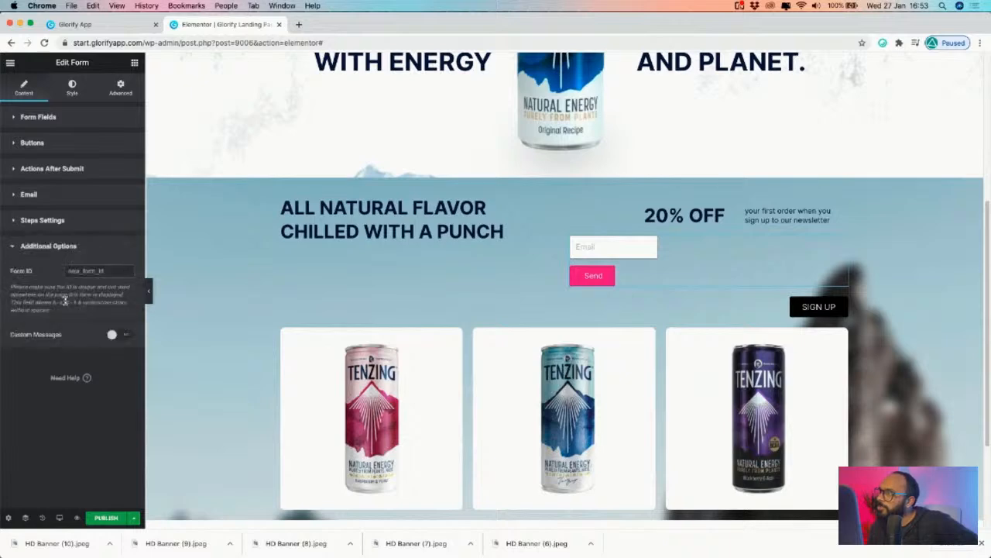
pyautogui.click(50, 143)
pyautogui.click(53, 122)
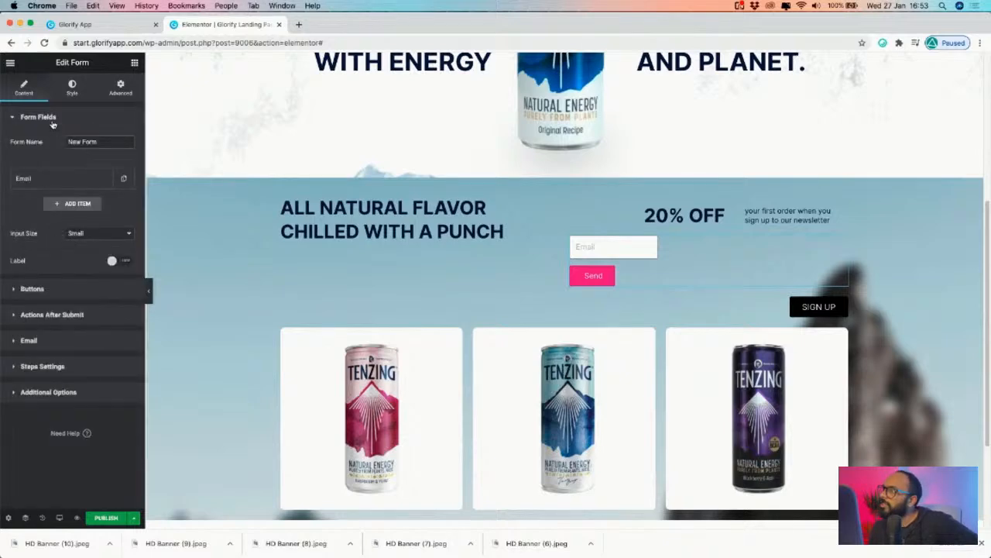
# - Try the Inline (auto) positioning width on the form and undo it
pyautogui.click(120, 87)
pyautogui.scroll(-2, 83, 406)
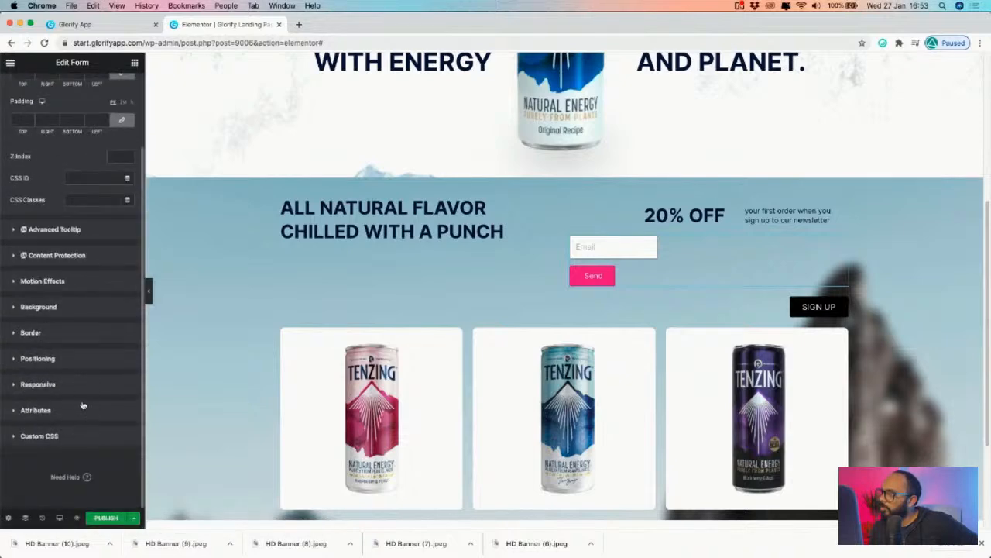
pyautogui.click(59, 358)
pyautogui.click(84, 299)
pyautogui.click(89, 310)
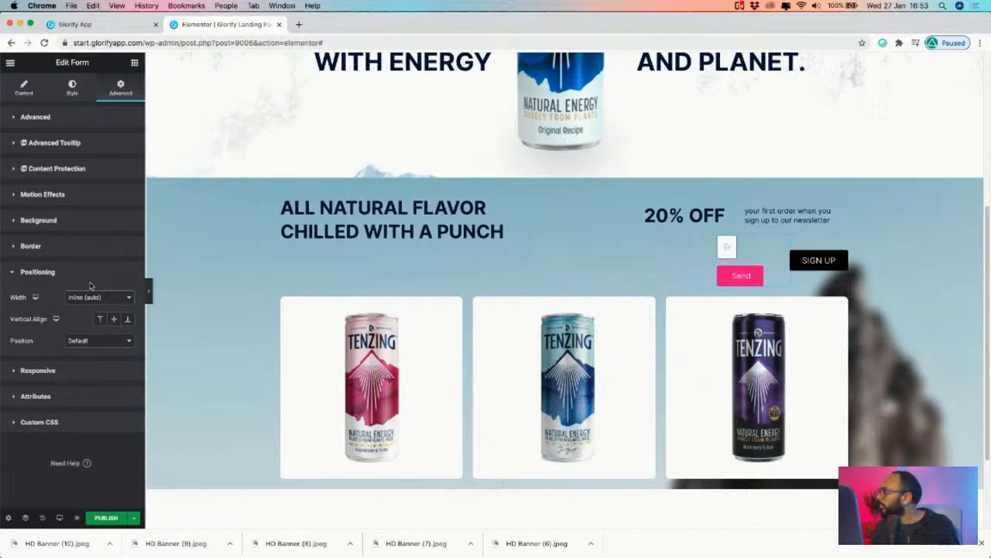
pyautogui.hotkey('ctrl', 'z')
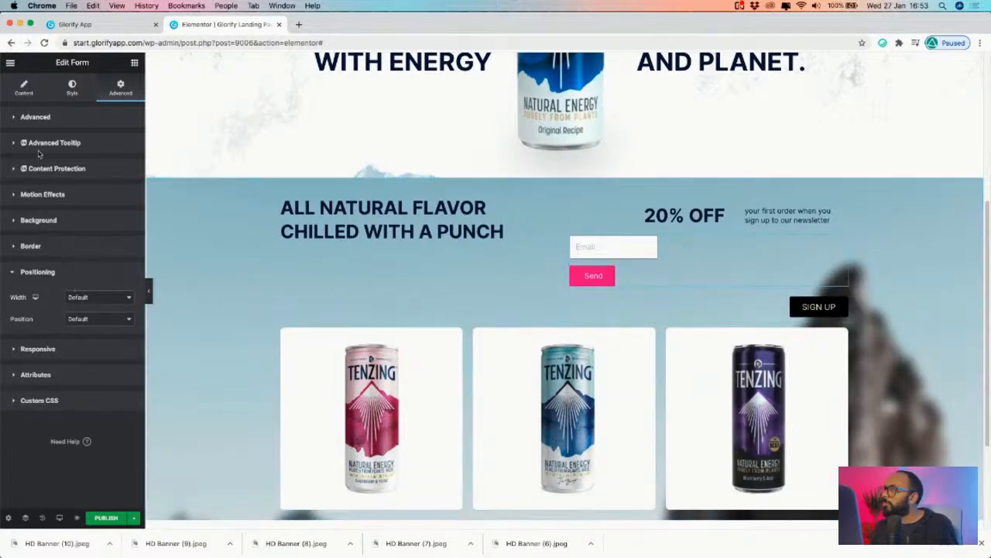
# - Examine the form's button size, column width and alignment settings and its list of fields
pyautogui.click(31, 90)
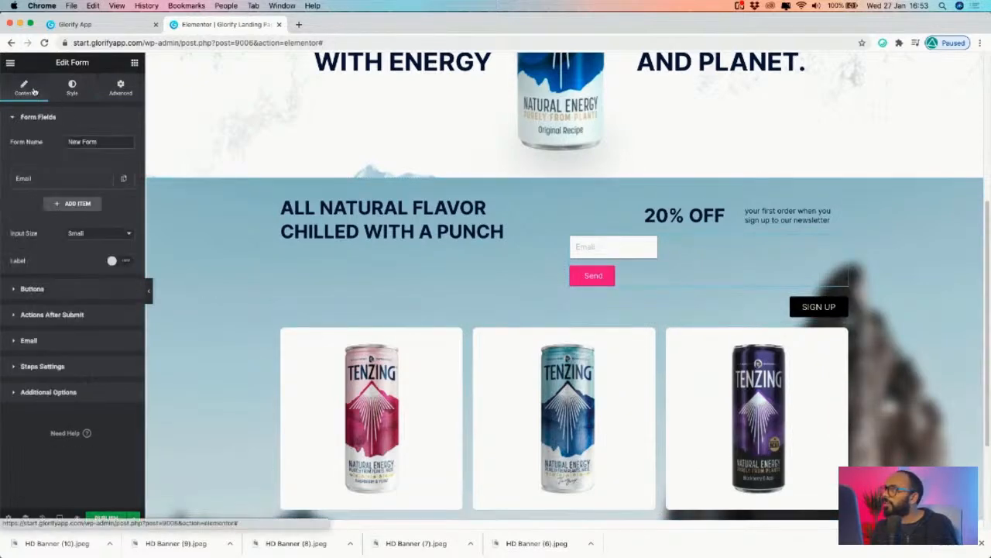
pyautogui.click(32, 289)
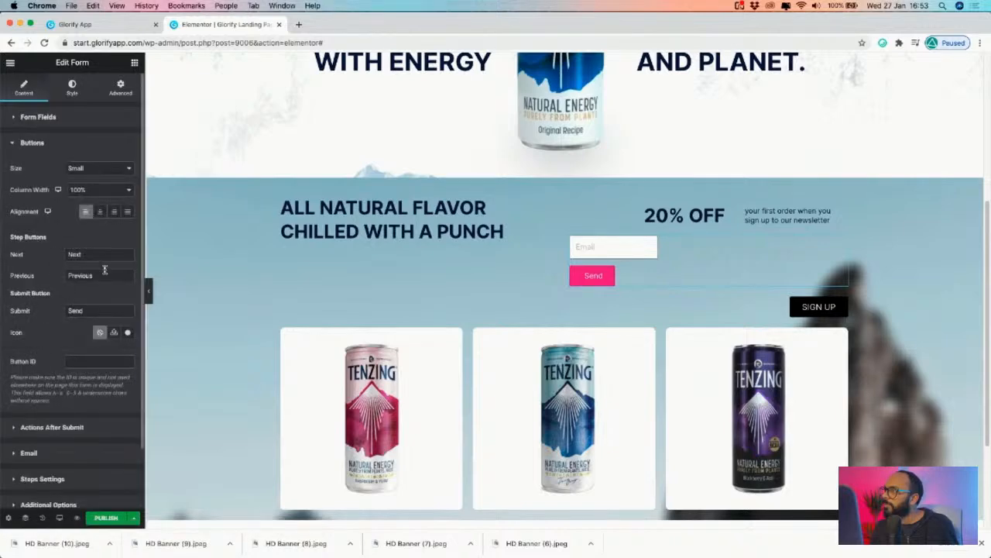
pyautogui.click(110, 172)
pyautogui.click(37, 177)
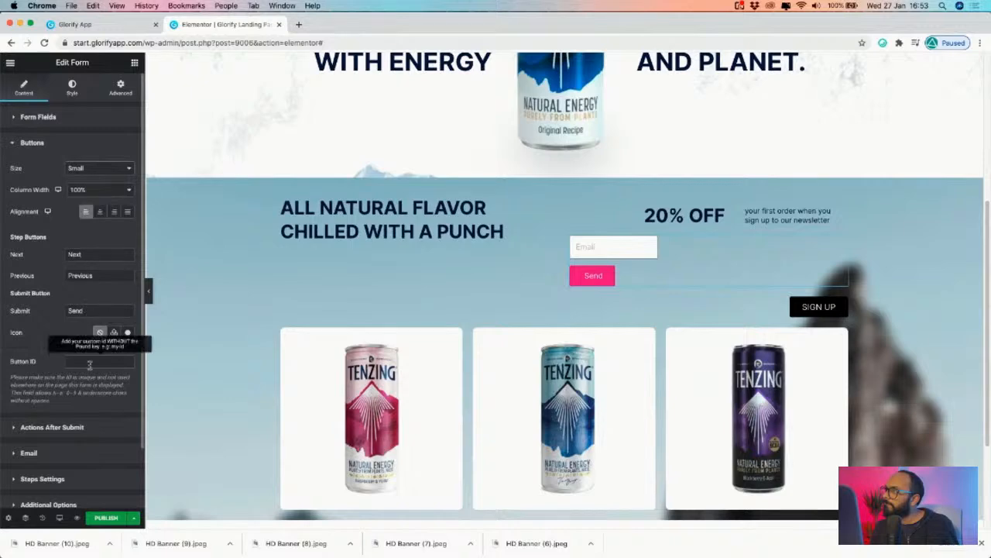
pyautogui.click(48, 124)
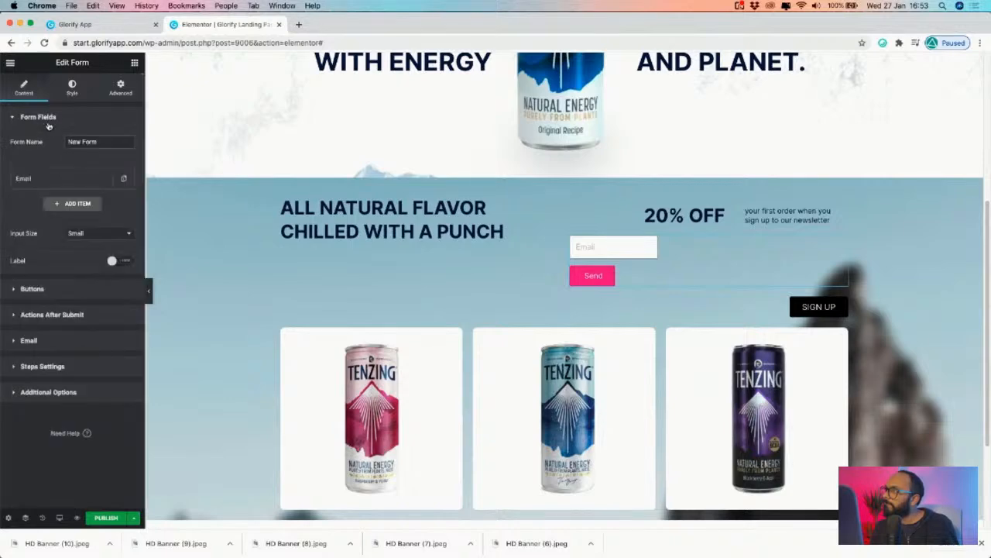
# - Search the widget library for a form field widget
pyautogui.click(134, 64)
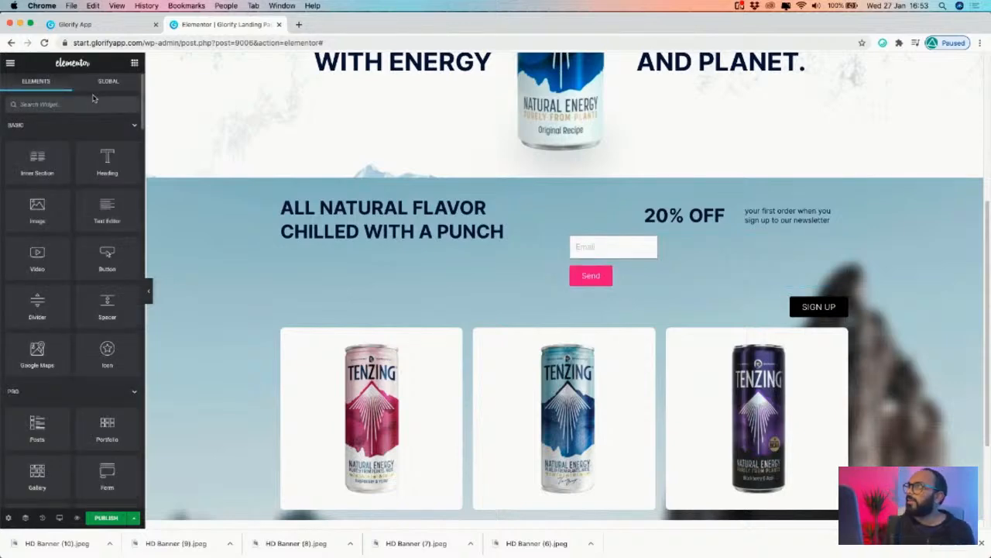
pyautogui.click(113, 106)
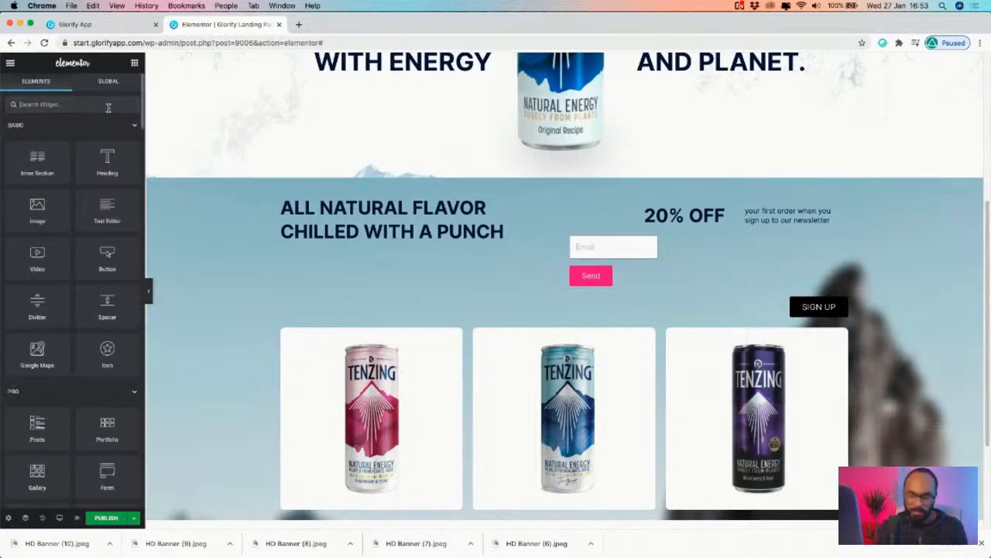
pyautogui.write('form')
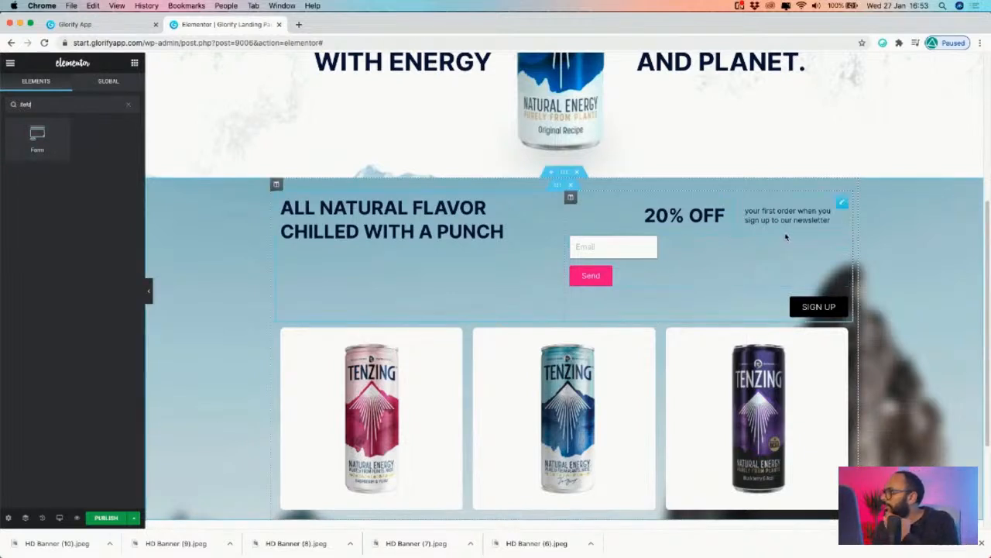
# - Try a rows gap of 10, label spacing of 11 and HTML field spacing of 21 on the form
pyautogui.click(841, 242)
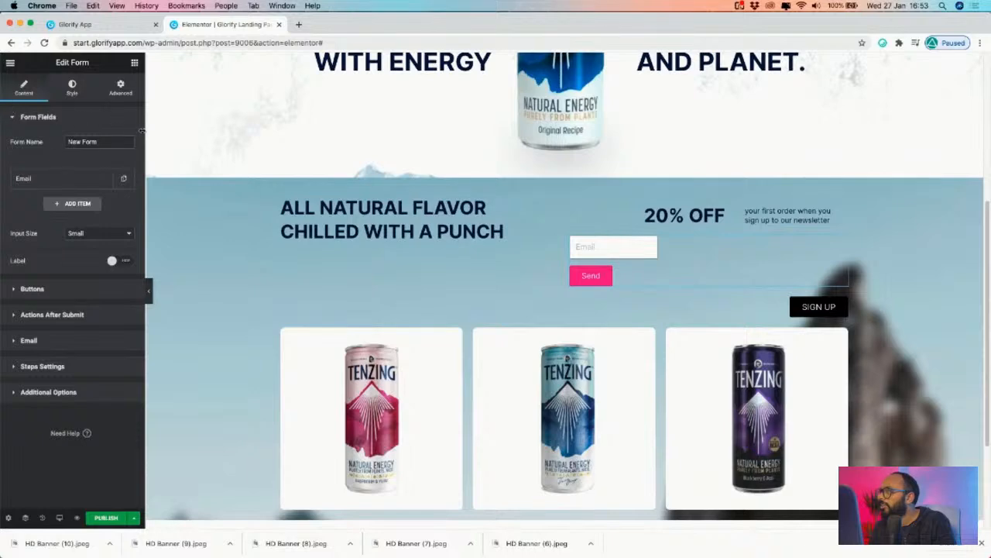
pyautogui.click(69, 88)
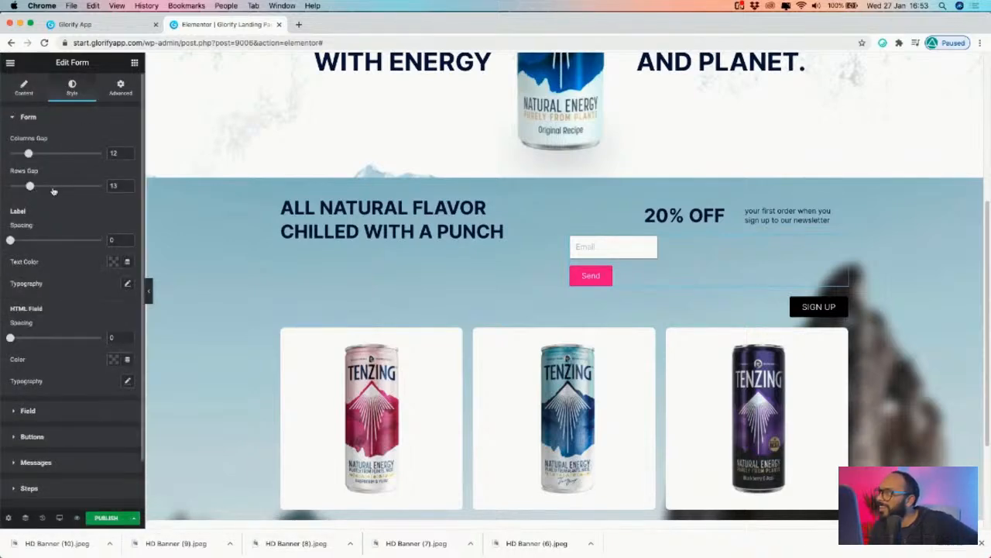
pyautogui.moveTo(30, 187); pyautogui.dragTo(28, 199)
pyautogui.moveTo(10, 241); pyautogui.dragTo(27, 243)
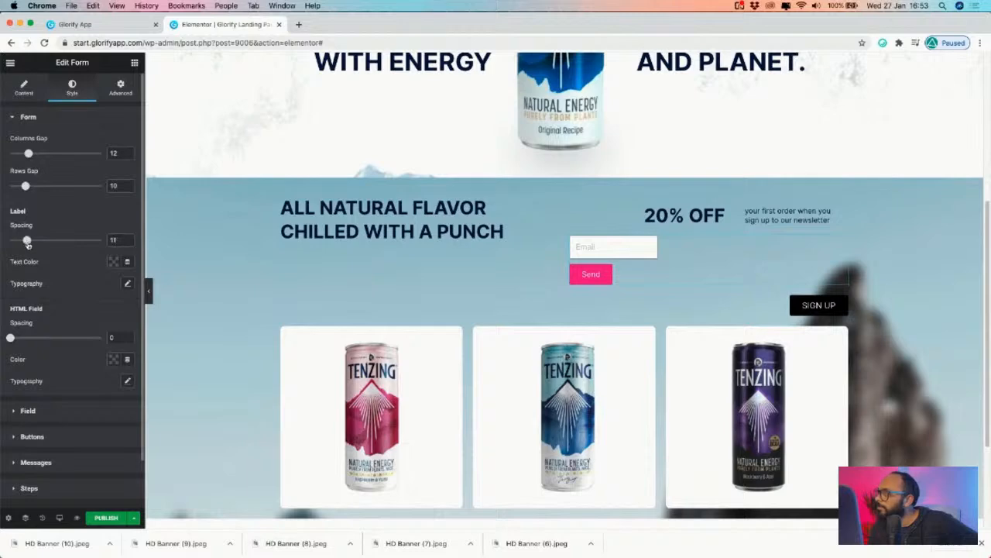
pyautogui.scroll(-2, 52, 341)
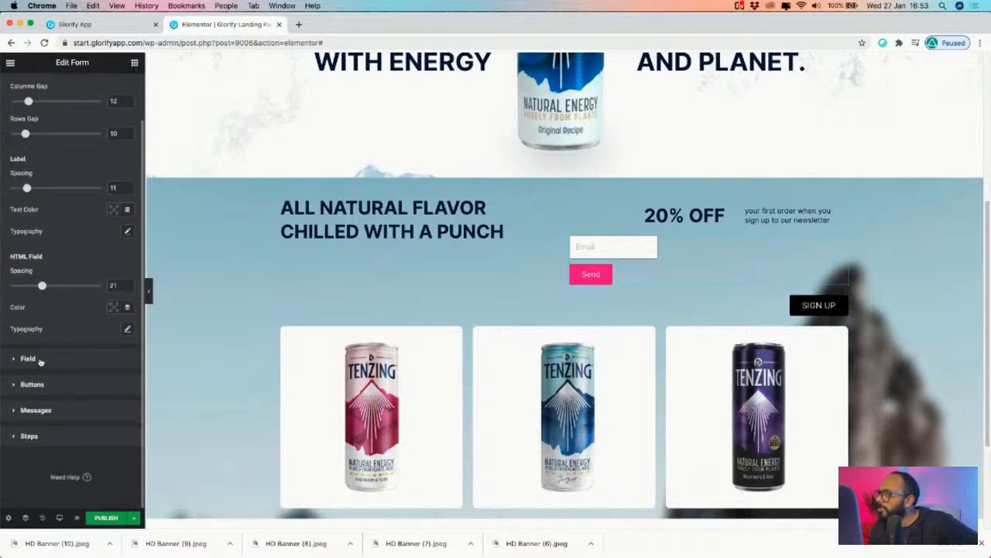
# - Examine the form's style options for the field, buttons, messages and steps
pyautogui.click(48, 361)
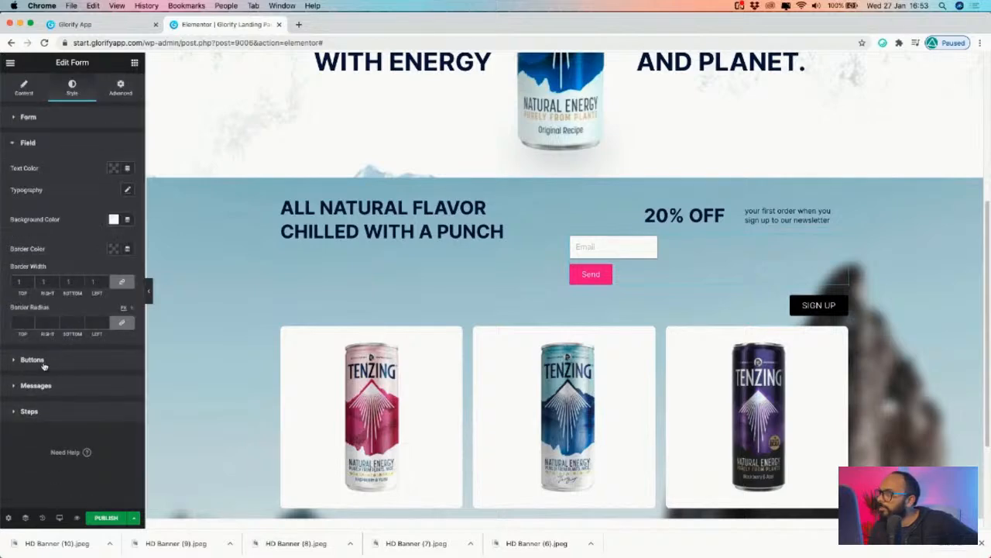
pyautogui.click(32, 361)
pyautogui.click(99, 216)
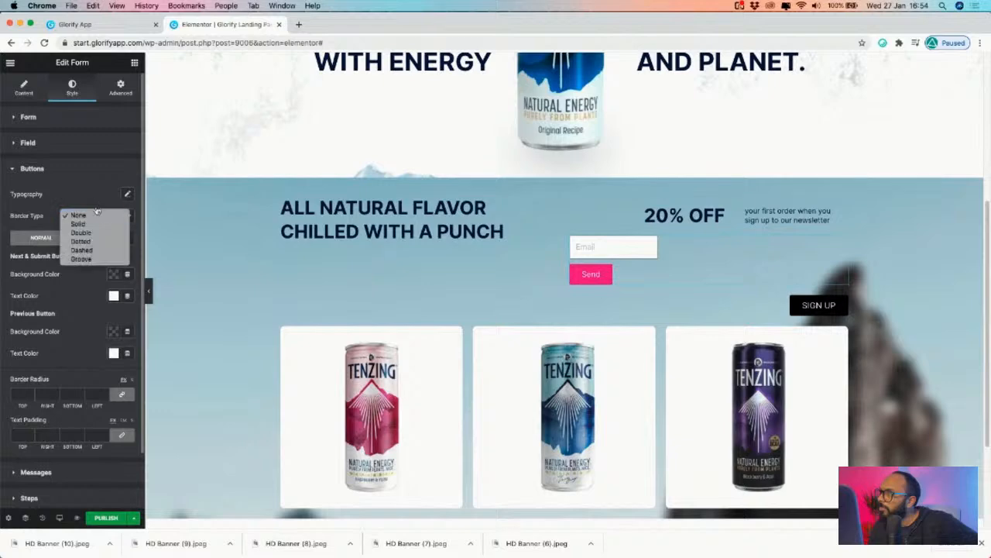
pyautogui.click(99, 216)
pyautogui.scroll(-2, 65, 348)
pyautogui.click(41, 411)
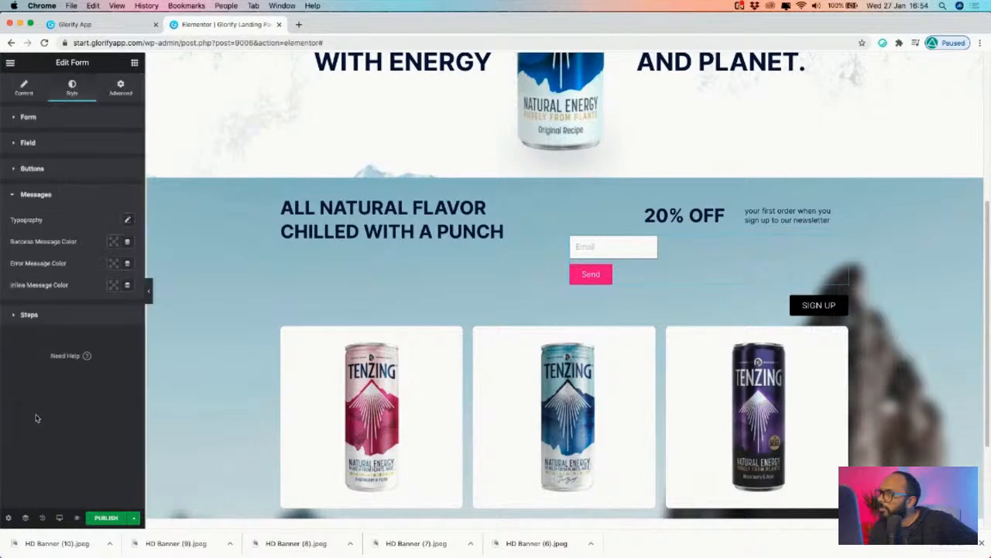
pyautogui.click(48, 313)
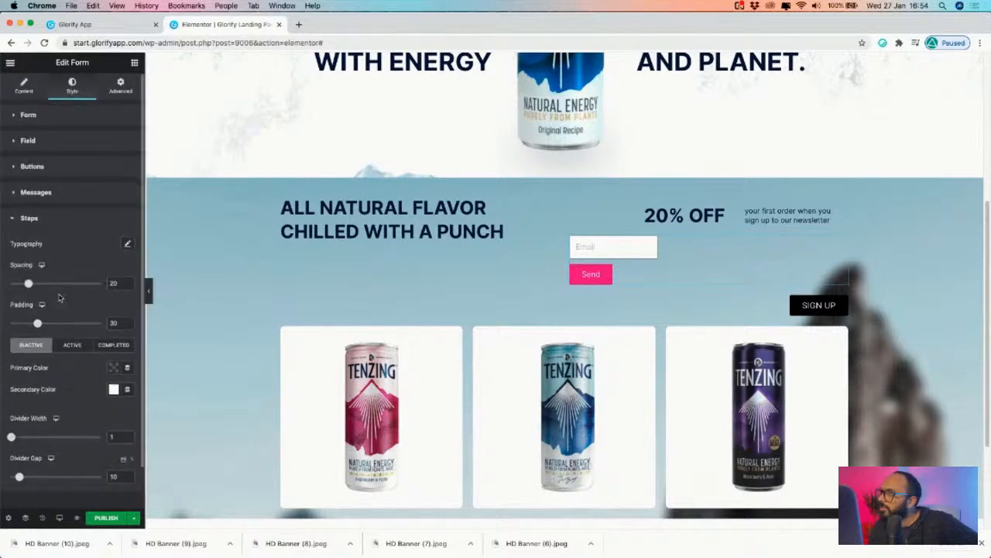
pyautogui.scroll(-1, 65, 300)
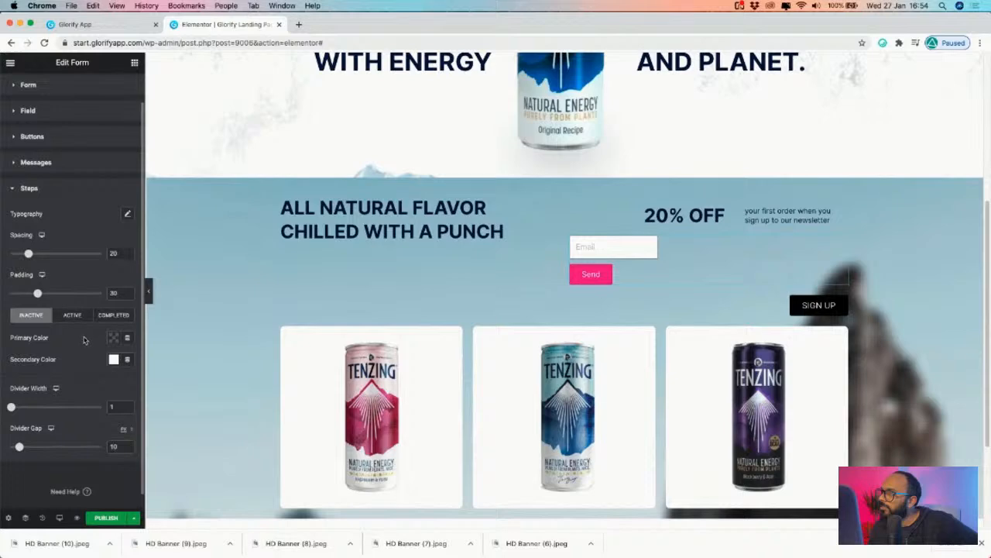
pyautogui.scroll(2, 54, 248)
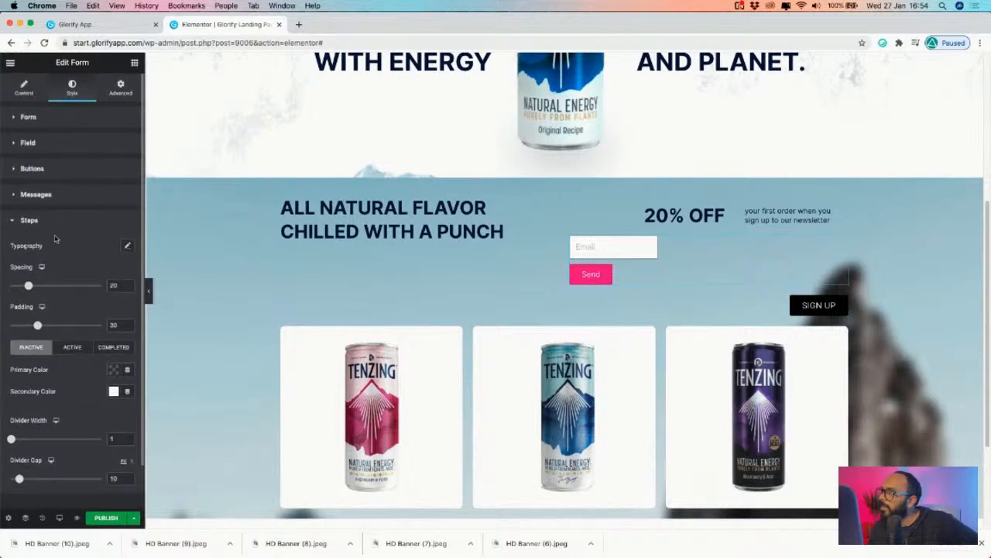
pyautogui.click(36, 194)
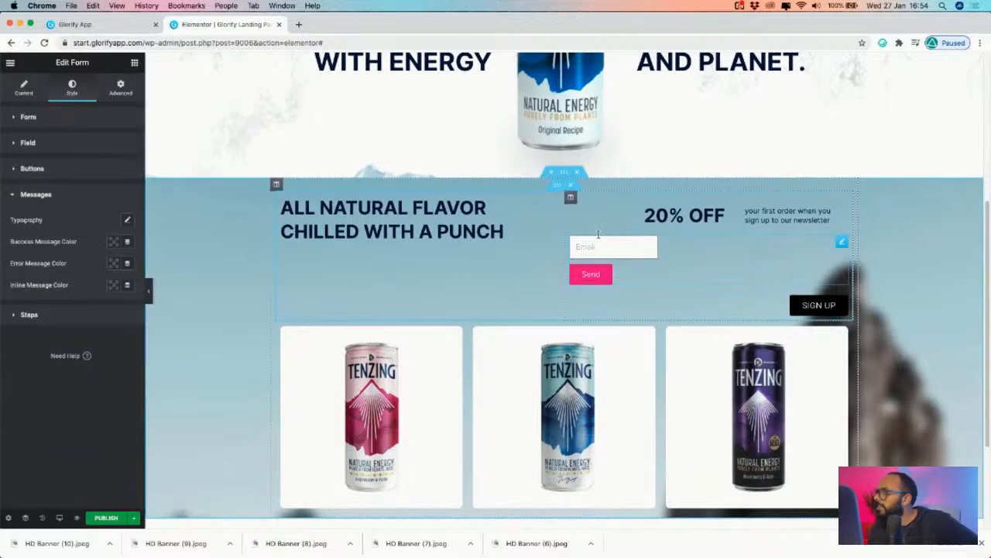
# - Delete the email form from the can section's 20% OFF row
pyautogui.rightClick(843, 242)
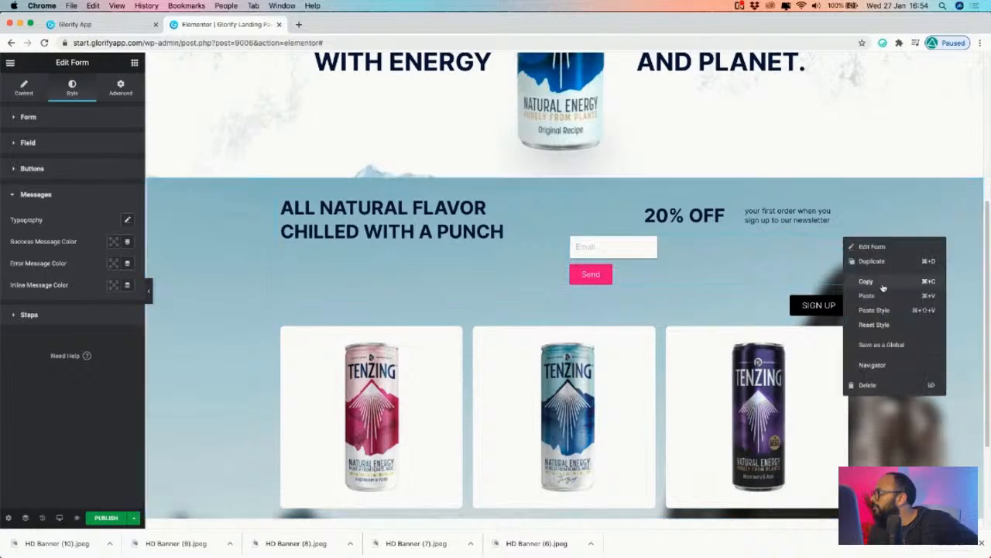
pyautogui.click(868, 384)
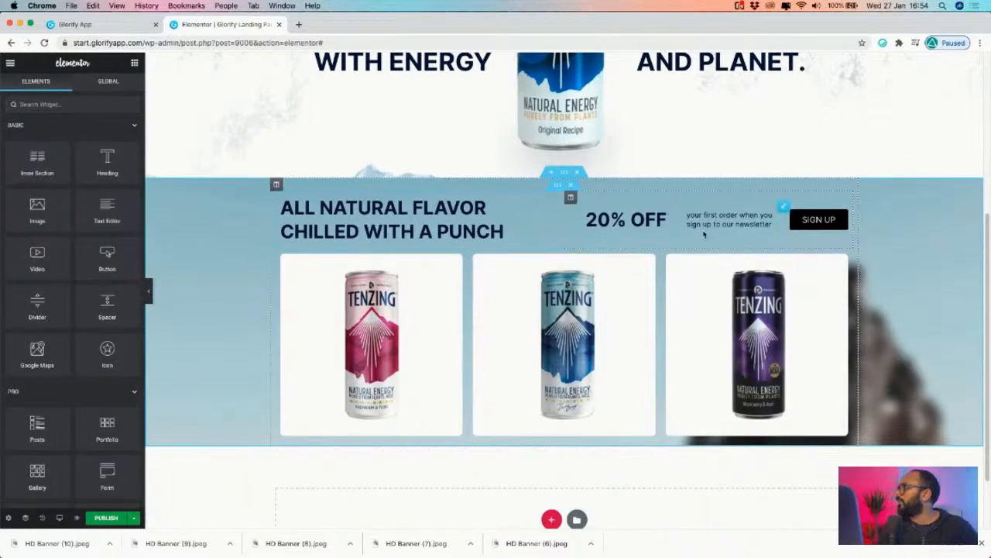
# - Set the width of the column holding the ALL NATURAL FLAVOR heading to 60%
pyautogui.click(277, 186)
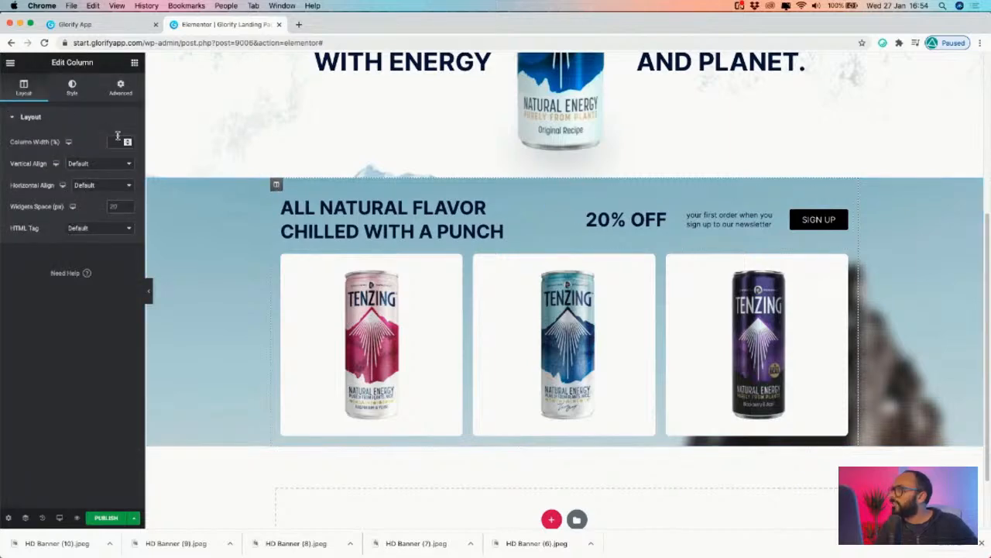
pyautogui.click(116, 141)
pyautogui.write('100')
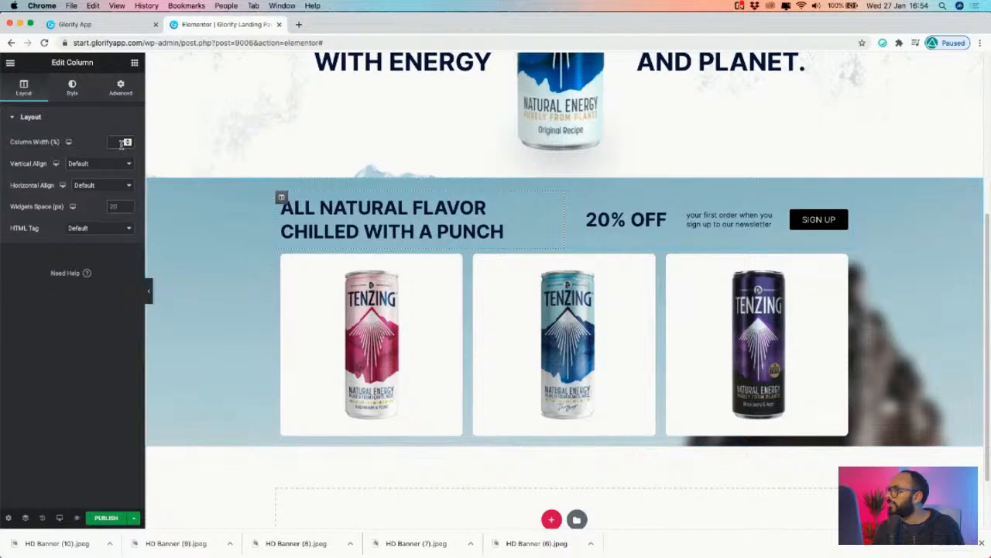
pyautogui.write('70')
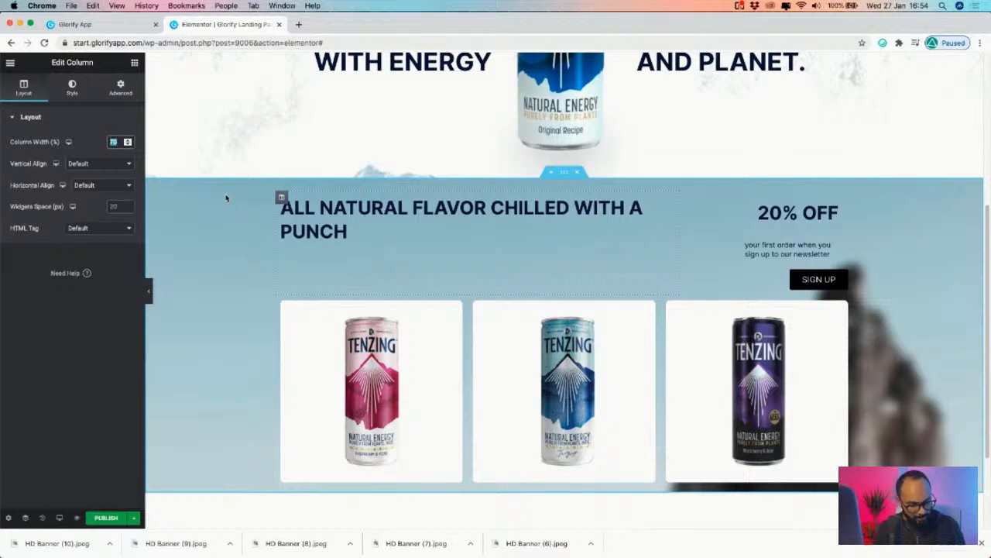
pyautogui.write('60')
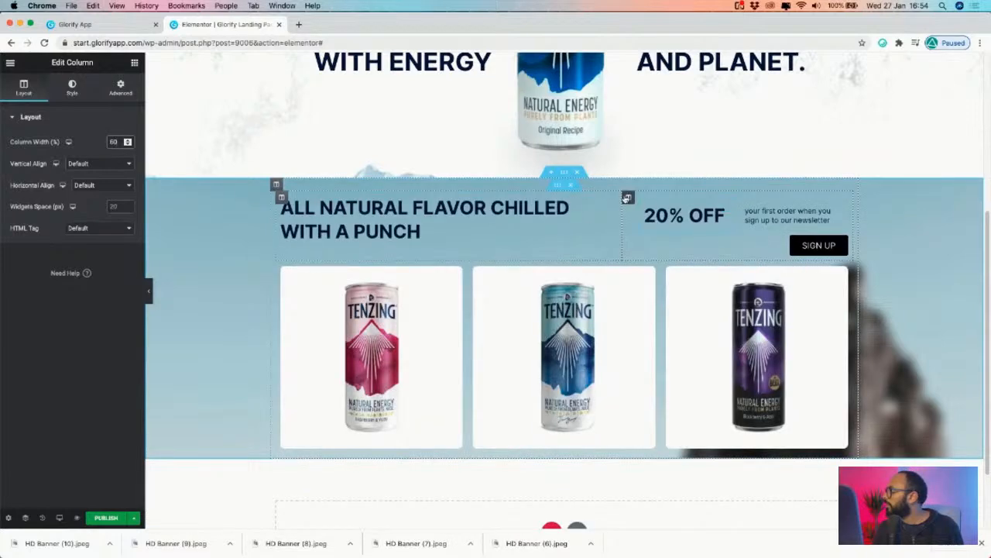
# - Unlink the padding values of the newsletter text beside 20% OFF and set its right padding to 0
pyautogui.click(831, 245)
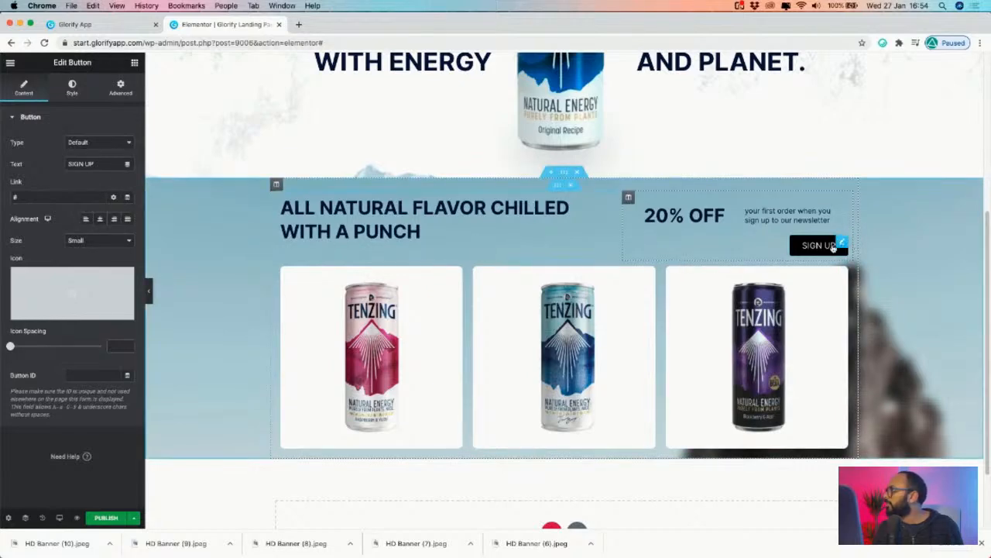
pyautogui.scroll(-2, 833, 246)
pyautogui.scroll(3, 841, 277)
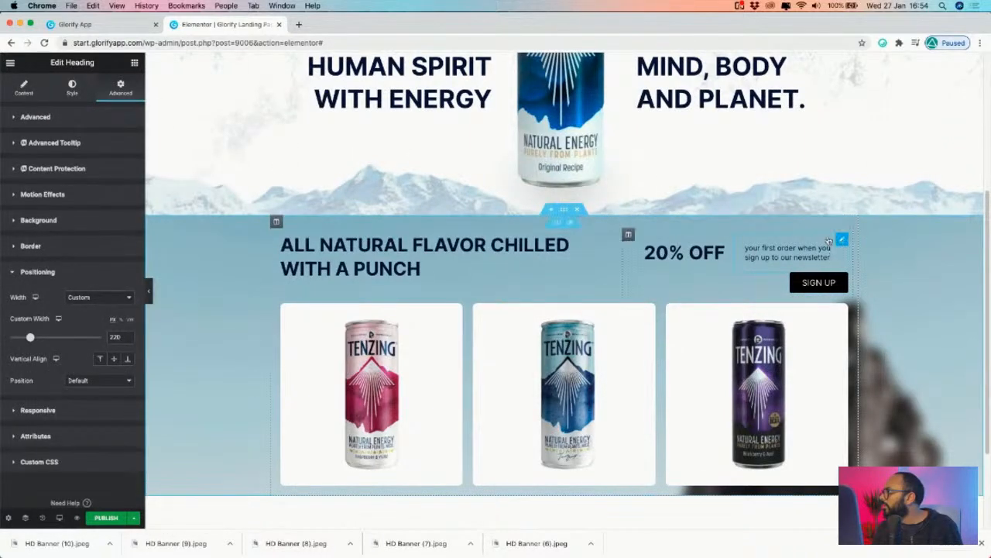
pyautogui.click(35, 117)
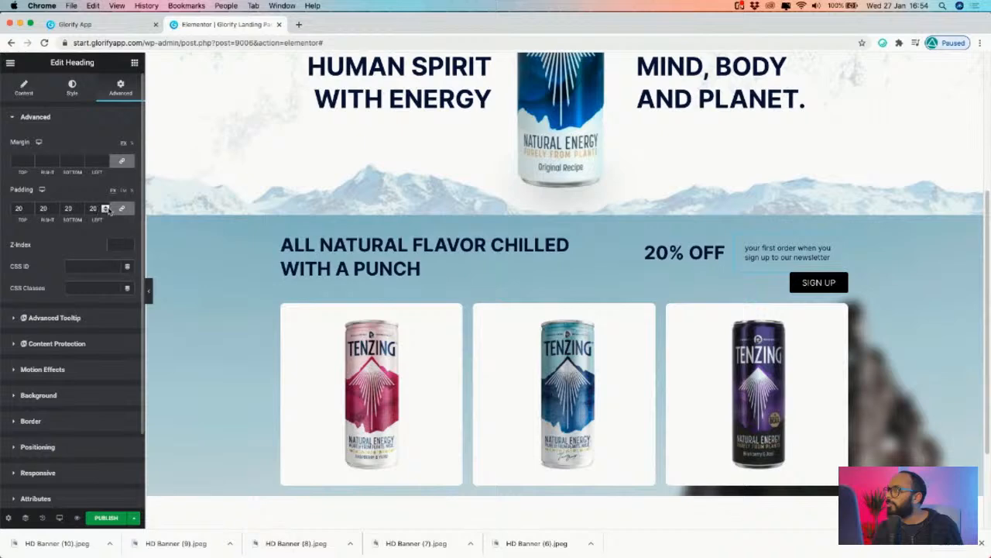
pyautogui.click(106, 211)
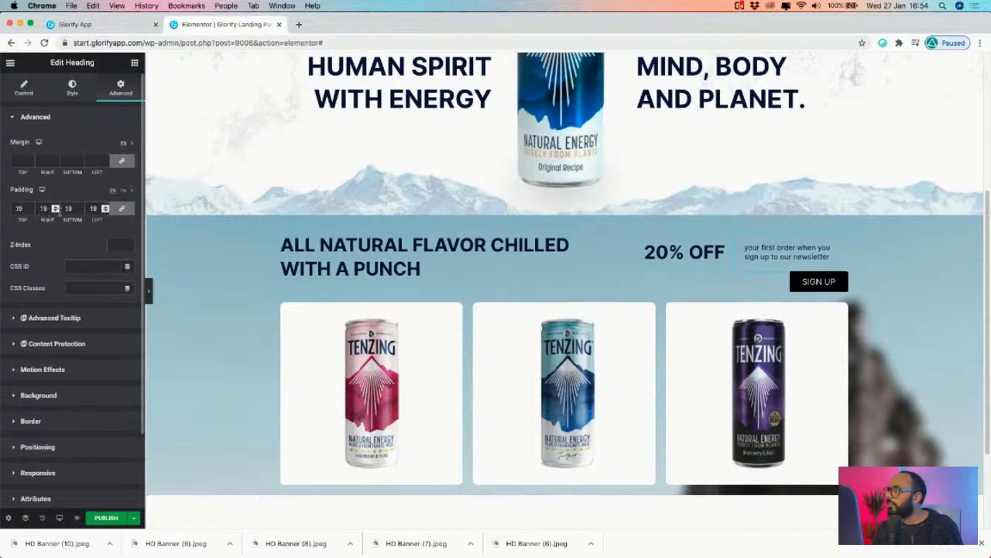
pyautogui.click(106, 206)
pyautogui.click(105, 207)
pyautogui.click(121, 209)
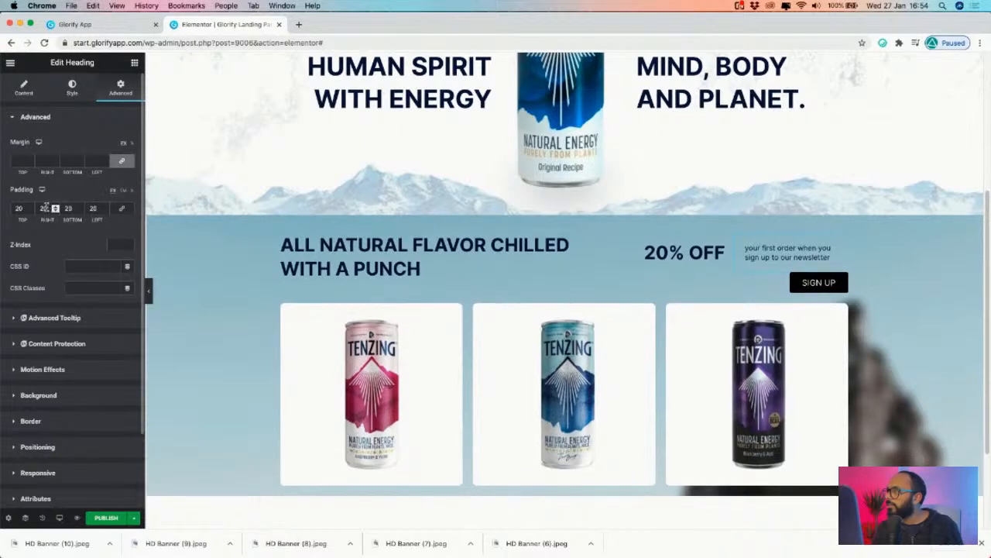
pyautogui.doubleClick(45, 208)
pyautogui.write('0')
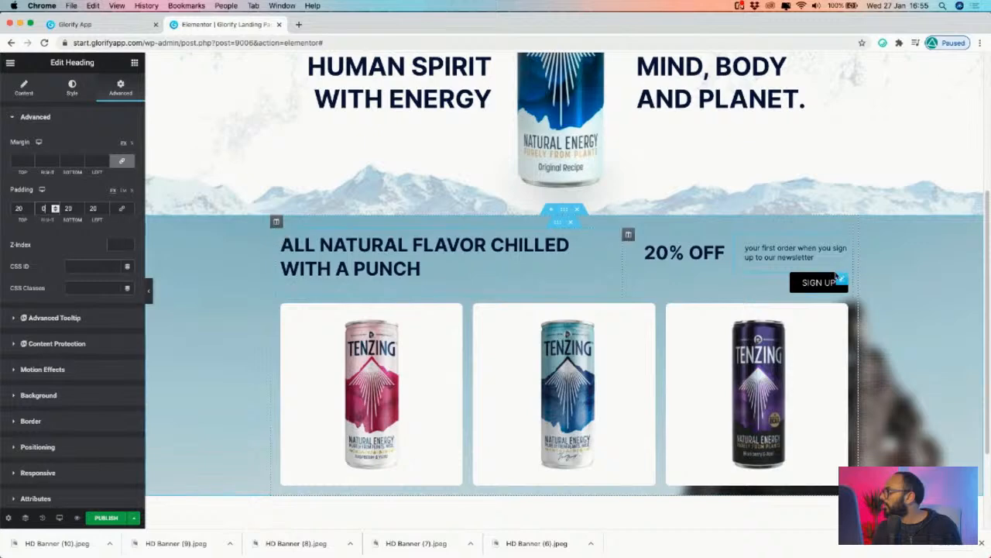
# - Set the top and bottom margins of the can section to 100 px
pyautogui.scroll(-3, 896, 288)
pyautogui.scroll(7, 727, 307)
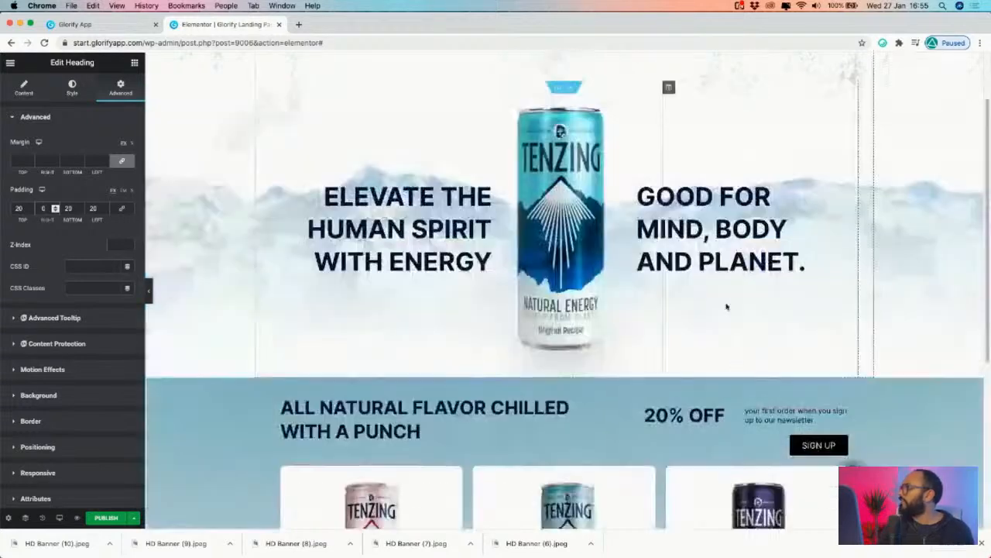
pyautogui.scroll(-4, 726, 307)
pyautogui.click(565, 215)
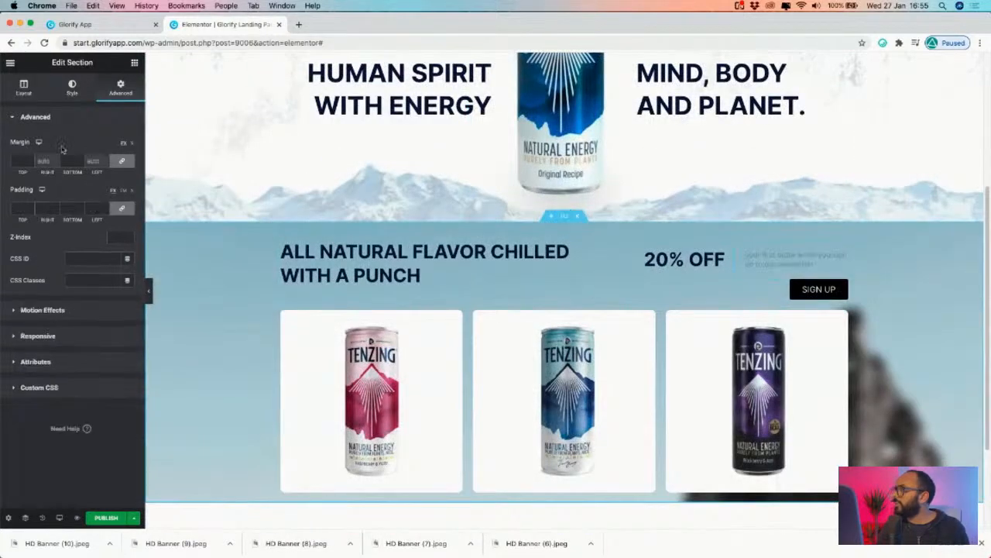
pyautogui.click(20, 161)
pyautogui.write('10')
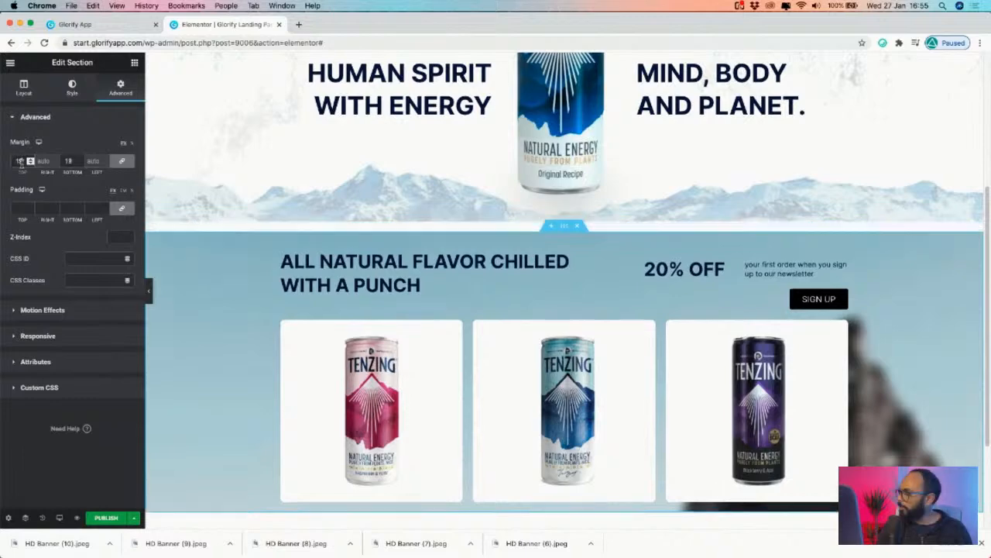
pyautogui.press('BackSpace')
pyautogui.press('BackSpace')
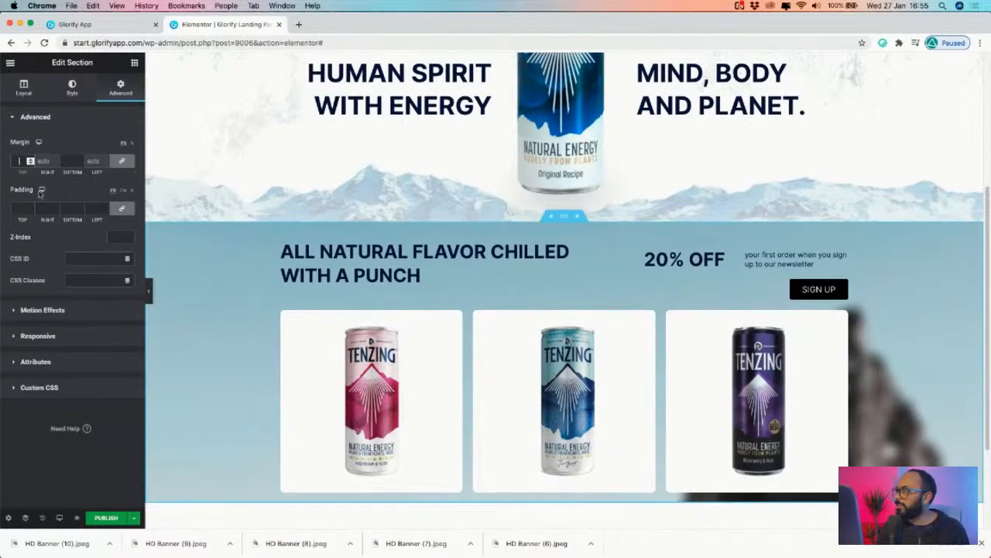
pyautogui.write('100')
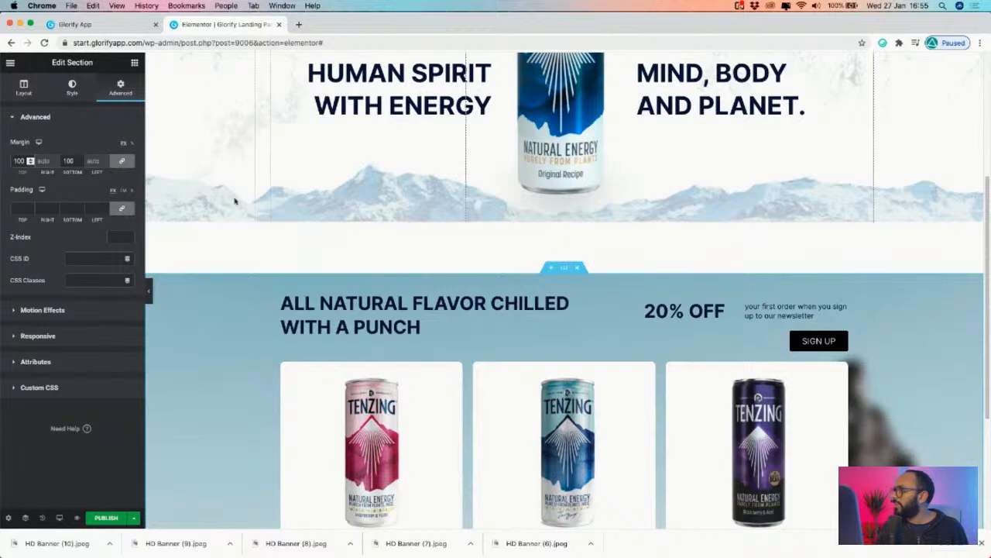
# - Reset the can section's top and bottom margins to 0, unlink its padding values and set top and bottom padding to 100 px
pyautogui.write('0')
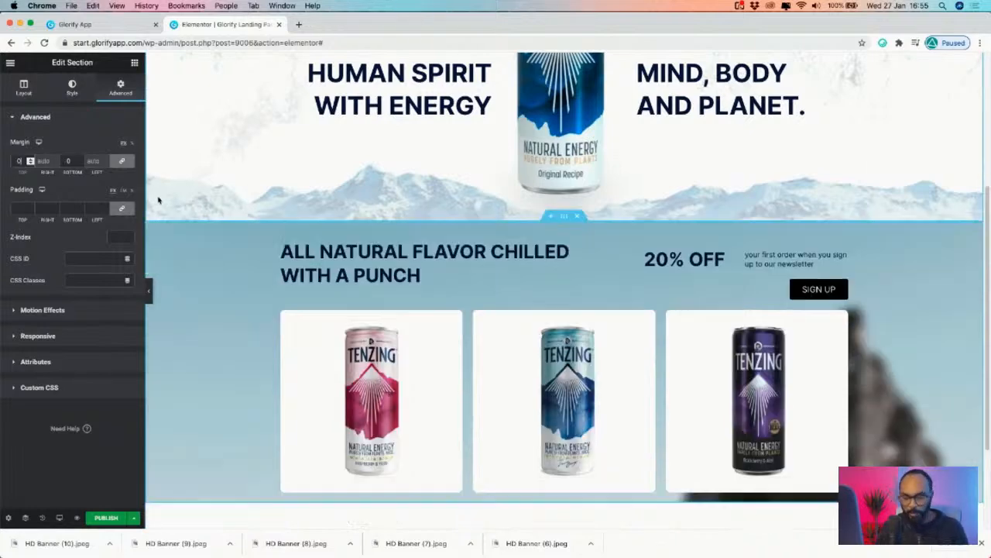
pyautogui.click(119, 209)
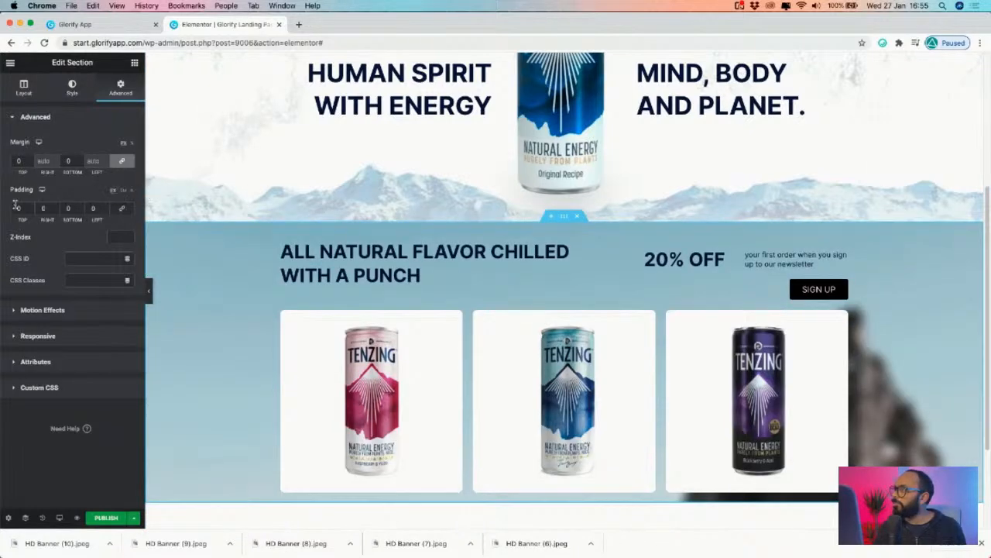
pyautogui.write('100')
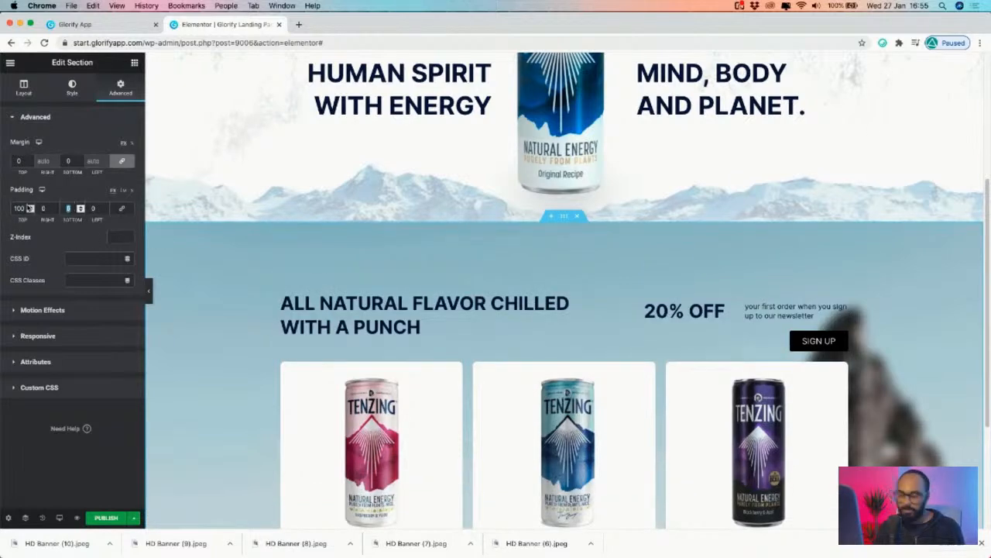
pyautogui.scroll(-3, 385, 242)
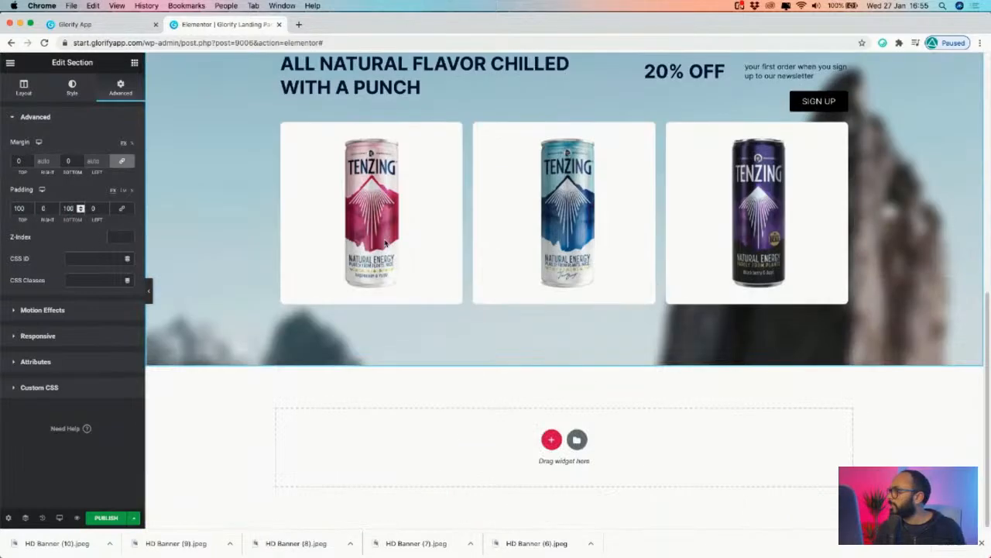
pyautogui.scroll(2, 212, 214)
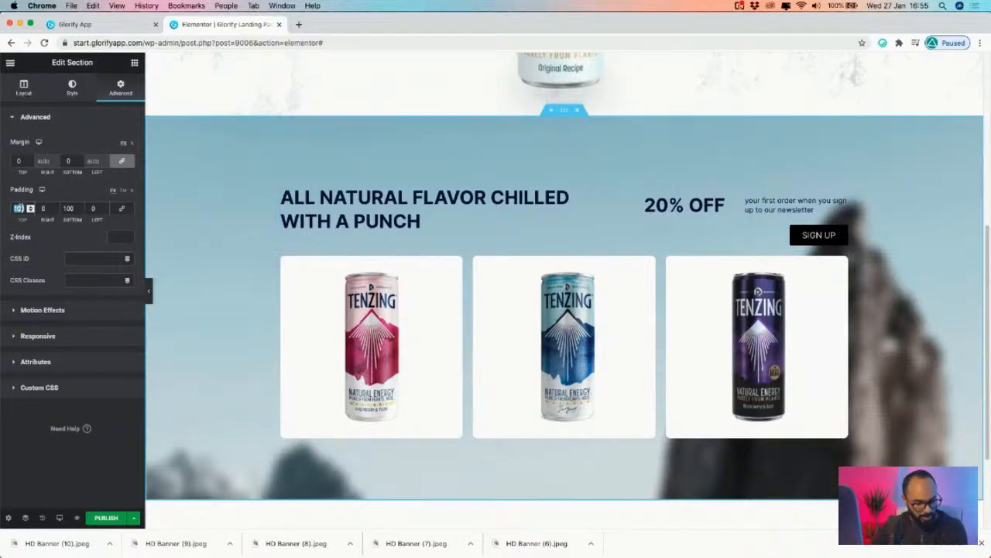
# - Reduce the can section's top padding to 50 px
pyautogui.write('6')
pyautogui.write('0')
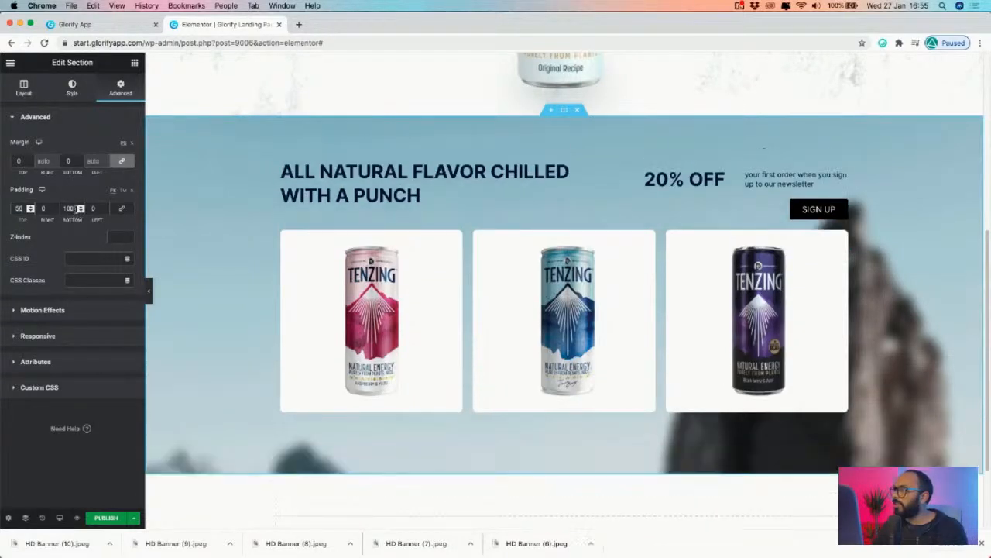
# - Set the top and bottom padding of the product cans section to 50
pyautogui.write('50')
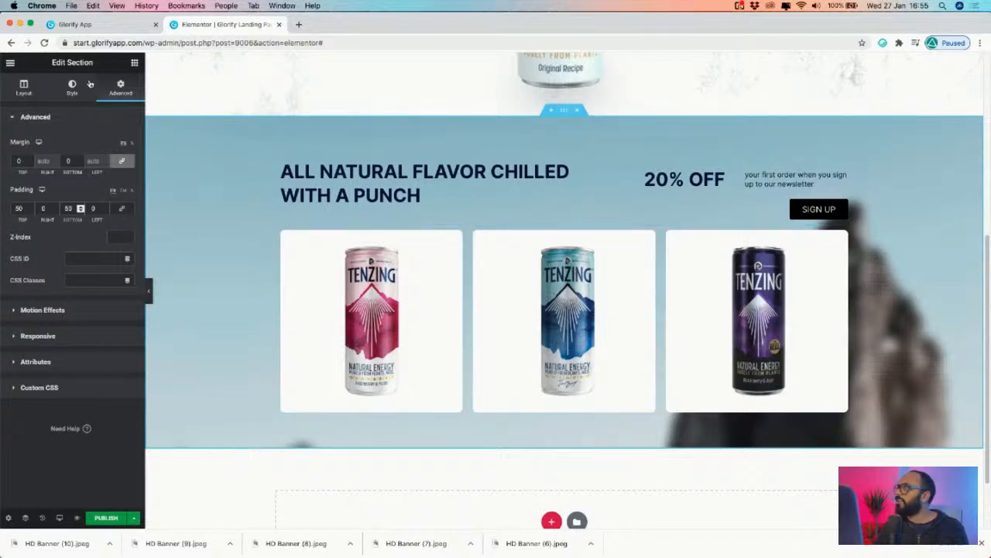
pyautogui.click(97, 24)
pyautogui.click(217, 25)
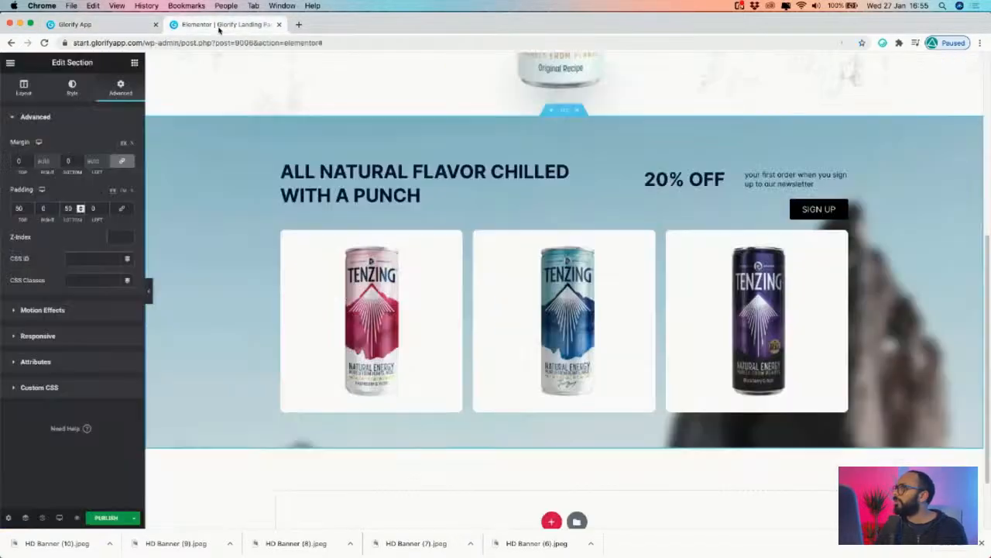
# - Set the section's background image position to Top Center and its size to Cover
pyautogui.click(72, 87)
pyautogui.click(99, 288)
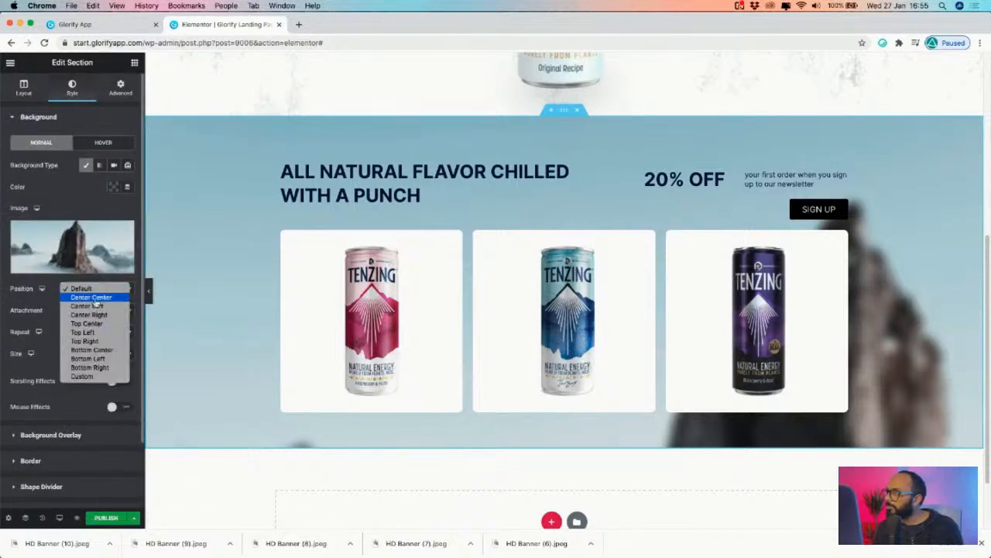
pyautogui.click(99, 324)
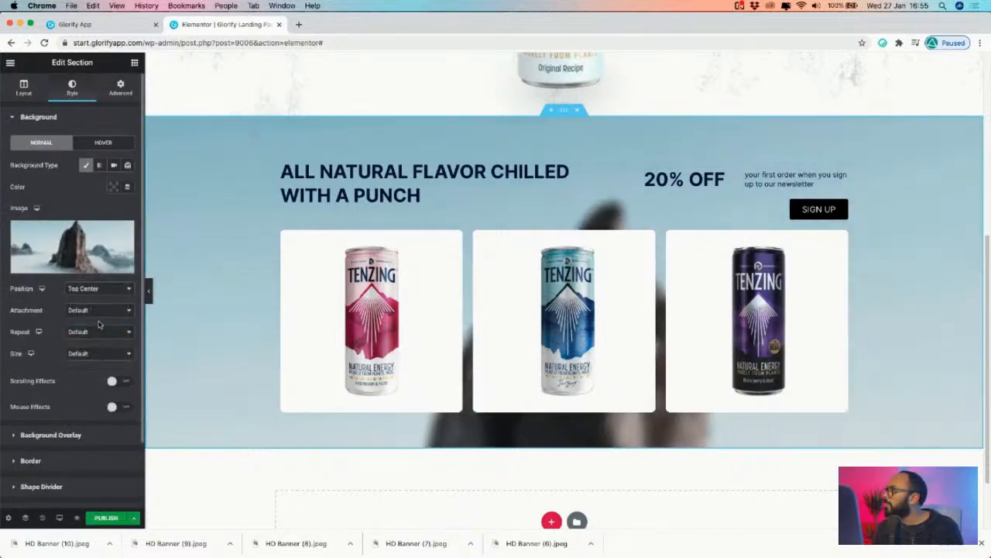
pyautogui.click(104, 310)
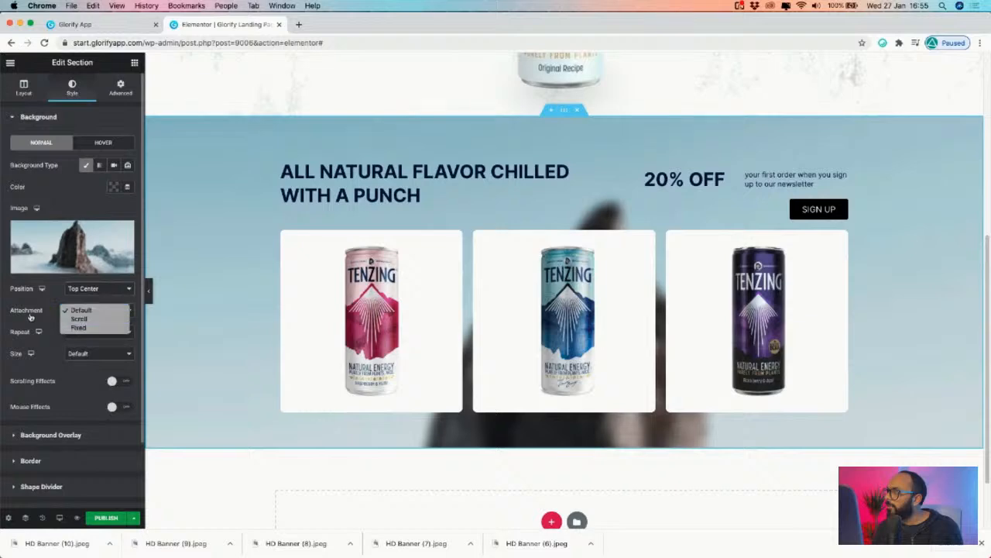
pyautogui.click(89, 339)
pyautogui.click(93, 353)
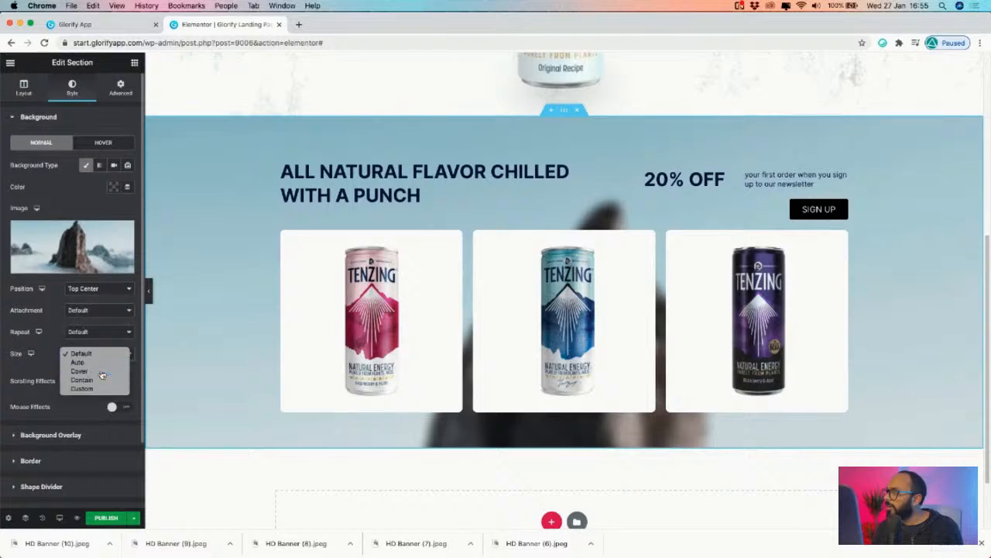
pyautogui.click(101, 374)
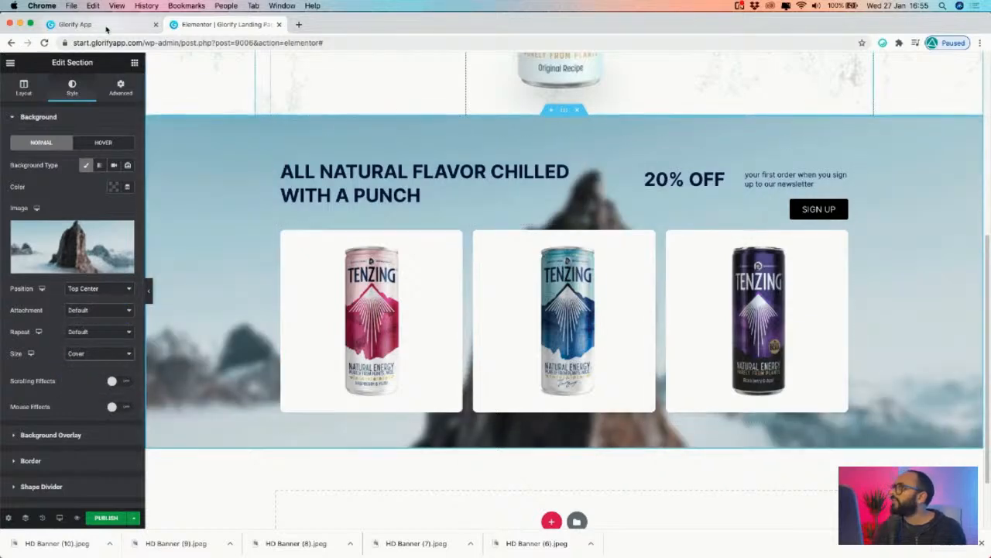
pyautogui.click(139, 24)
pyautogui.click(190, 24)
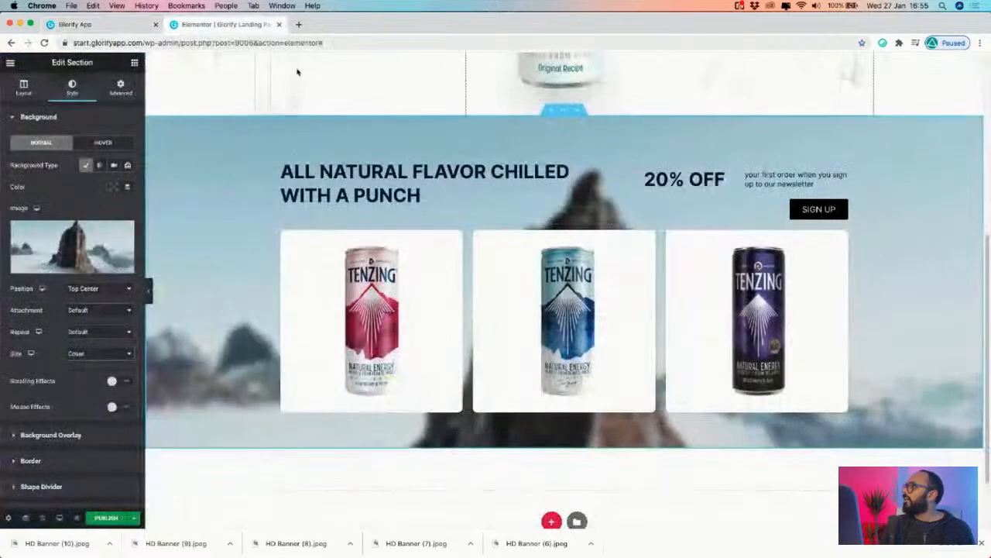
# - Duplicate the SIGN UP button and move the copy below the pink can's image in the first product column
pyautogui.rightClick(843, 210)
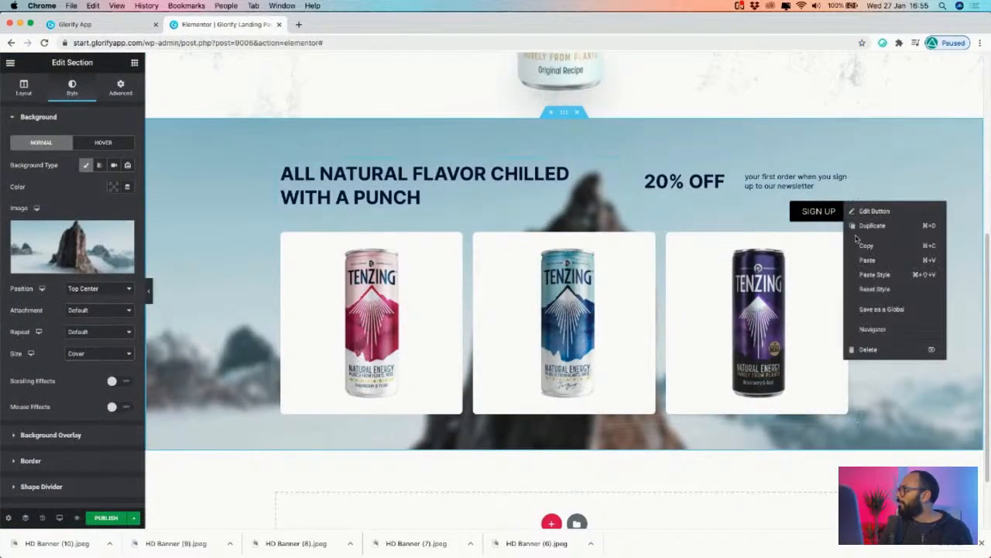
pyautogui.click(872, 226)
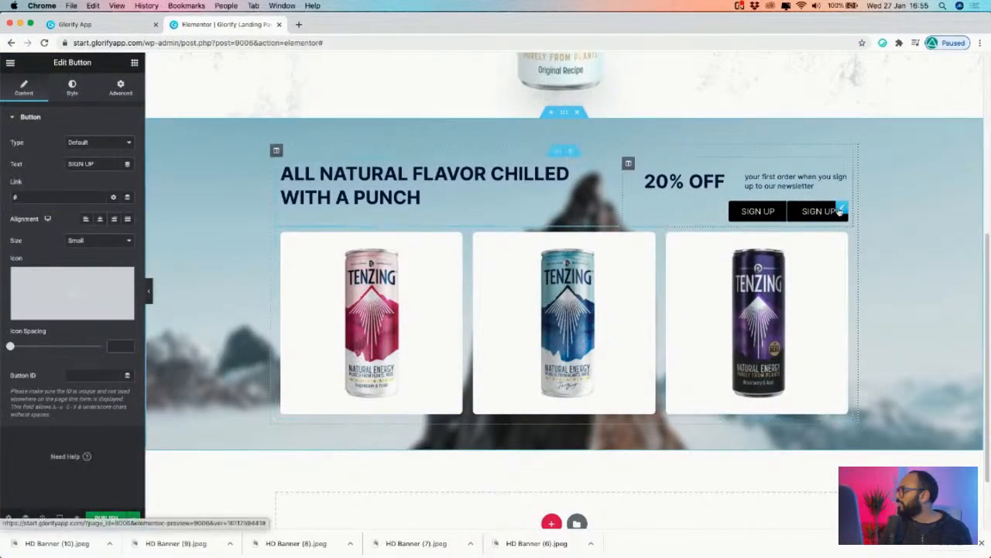
pyautogui.moveTo(839, 209); pyautogui.dragTo(378, 426)
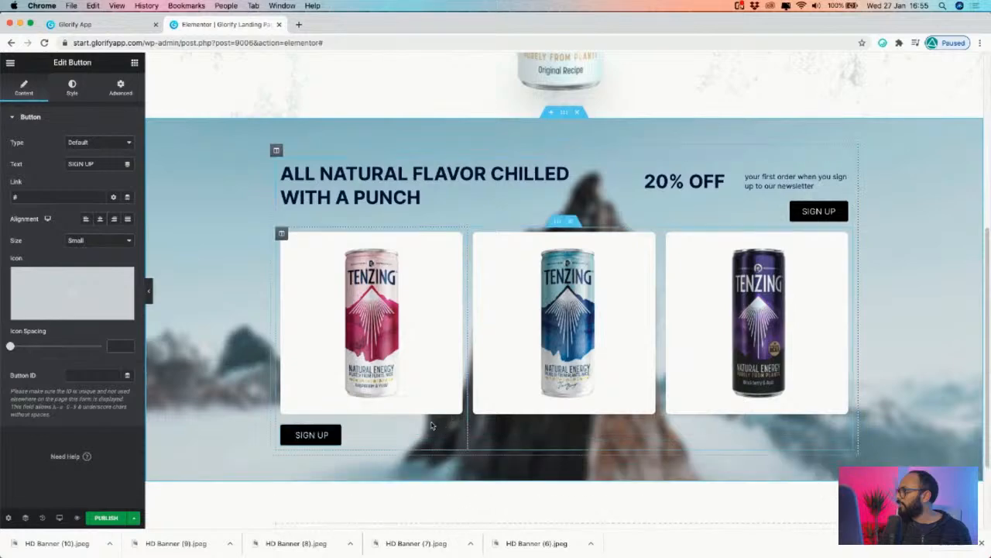
pyautogui.rightClick(318, 431)
pyautogui.press('Escape')
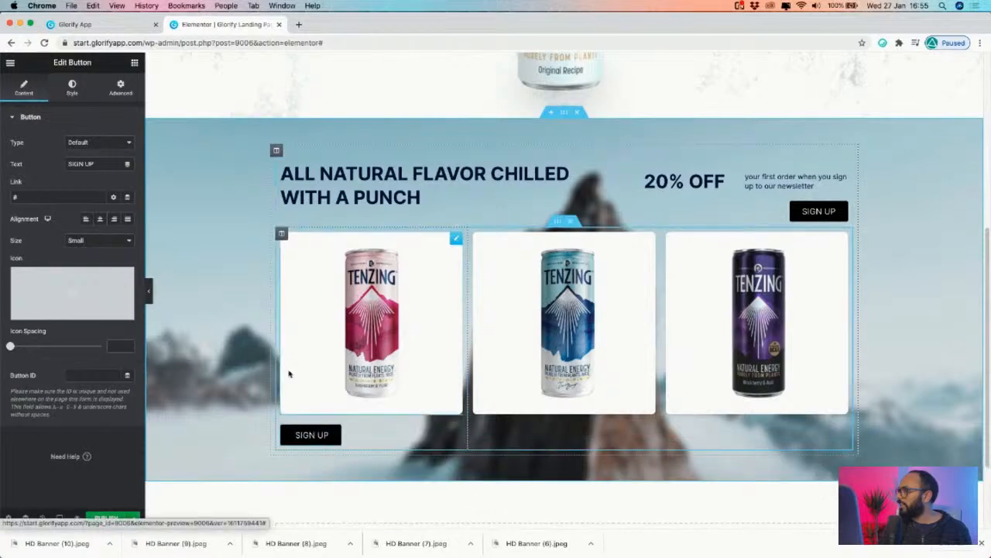
# - Set the vertical alignment of the pink can's column to Middle
pyautogui.click(281, 233)
pyautogui.click(99, 165)
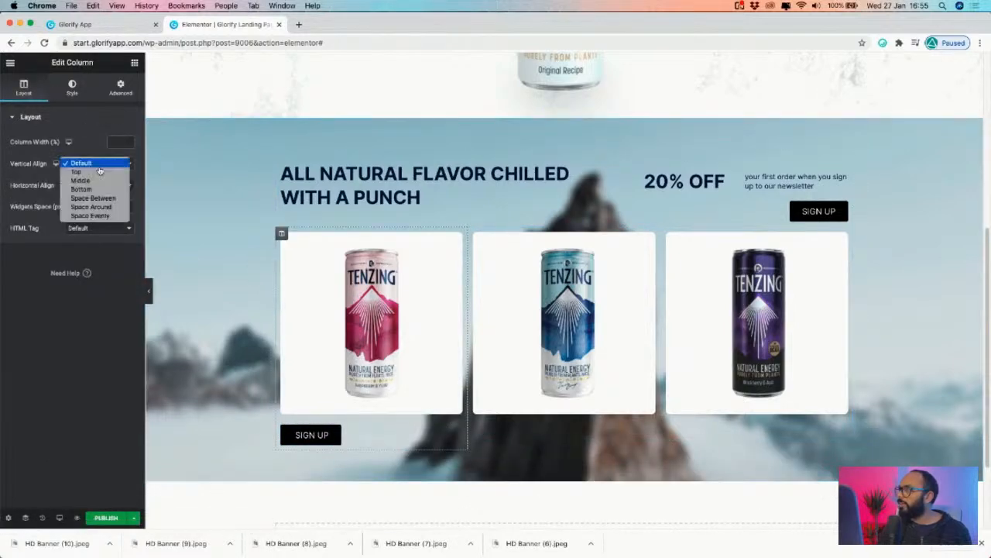
pyautogui.click(97, 180)
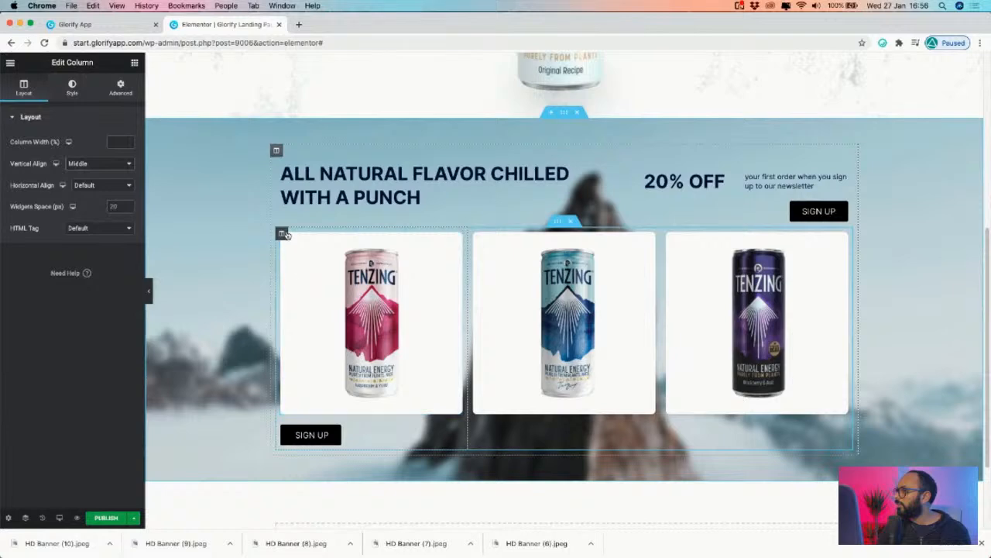
# - Set the positioning width of the button below the pink can to Full Width (100%)
pyautogui.click(333, 436)
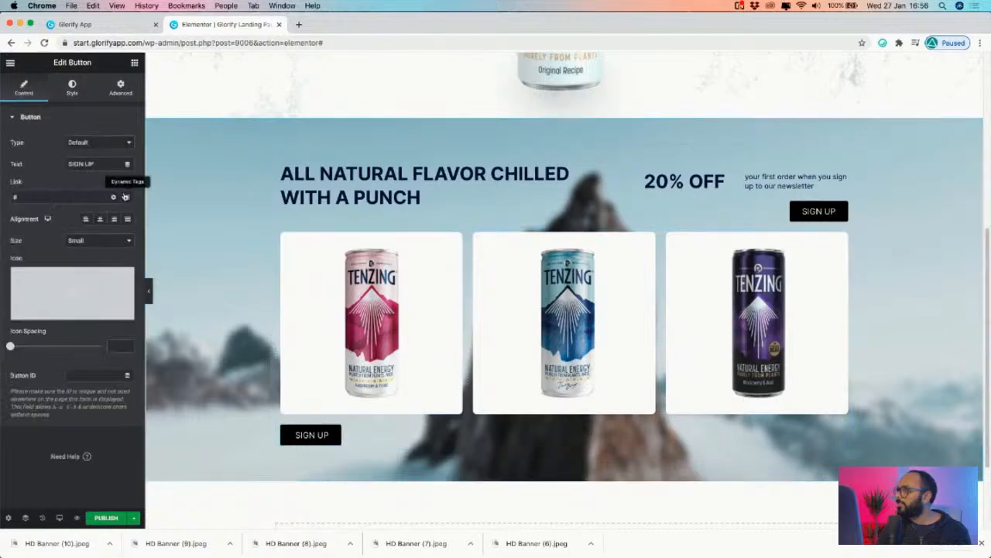
pyautogui.click(120, 87)
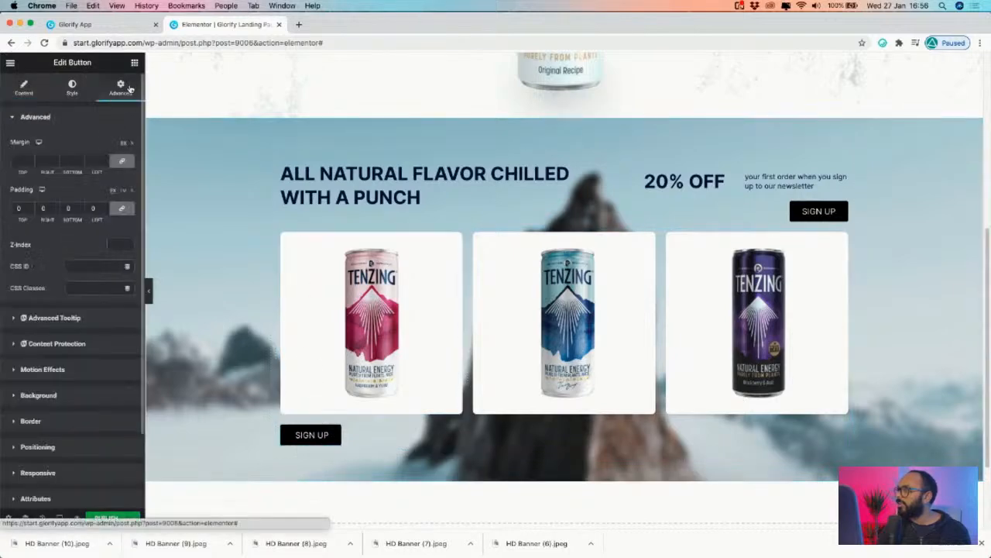
pyautogui.click(34, 448)
pyautogui.click(100, 296)
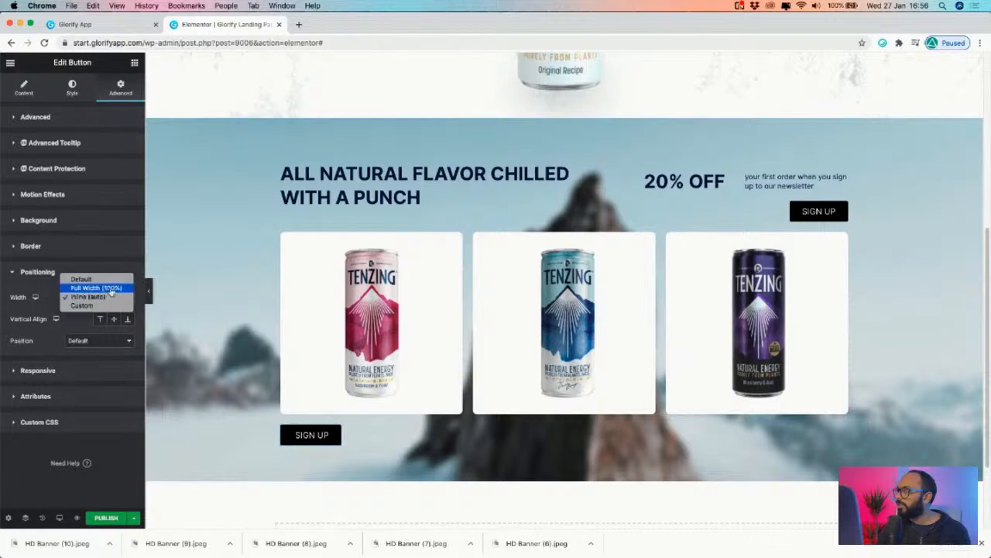
pyautogui.click(99, 286)
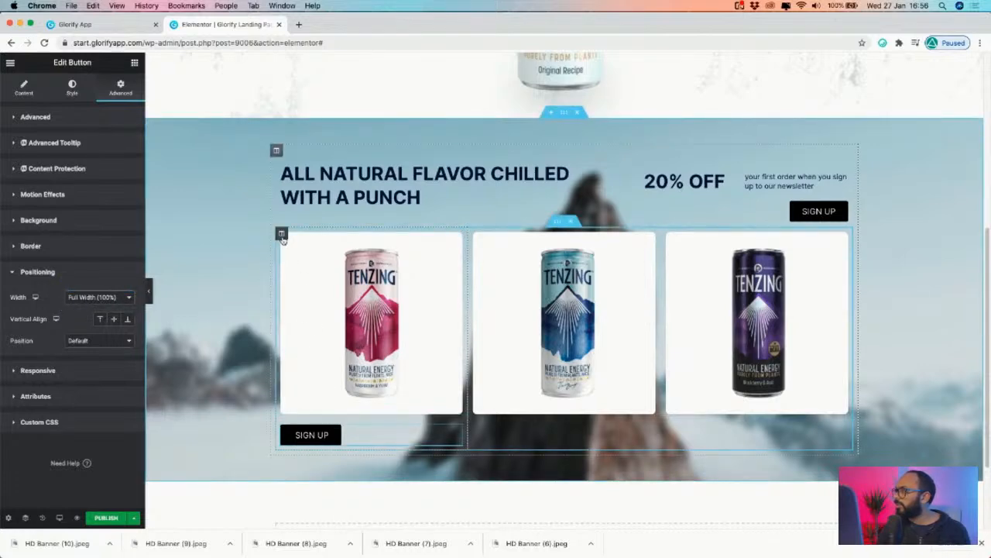
# - Set the horizontal alignment of the pink can's column to Center
pyautogui.click(282, 235)
pyautogui.click(107, 185)
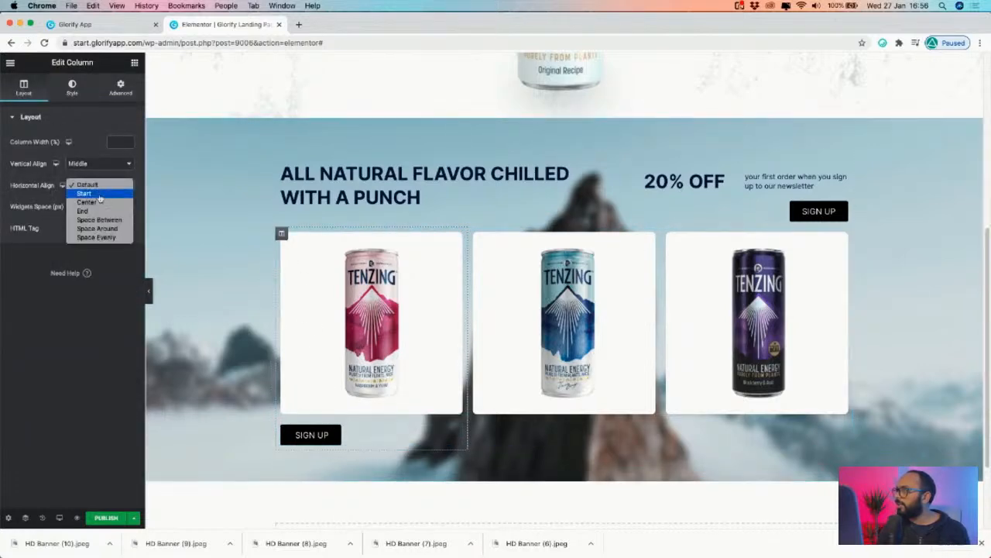
pyautogui.click(87, 203)
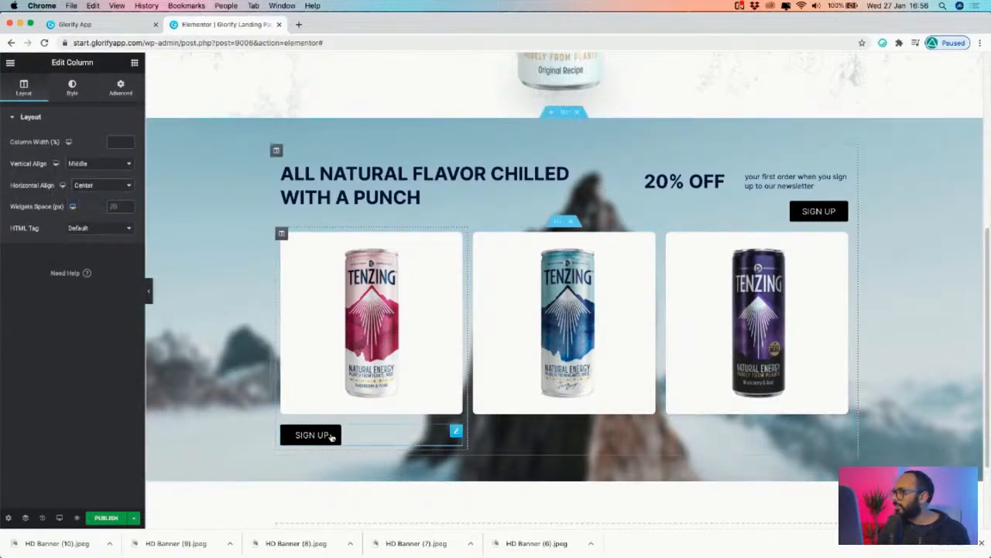
# - Set the alignment of the button below the pink can to Center
pyautogui.click(455, 431)
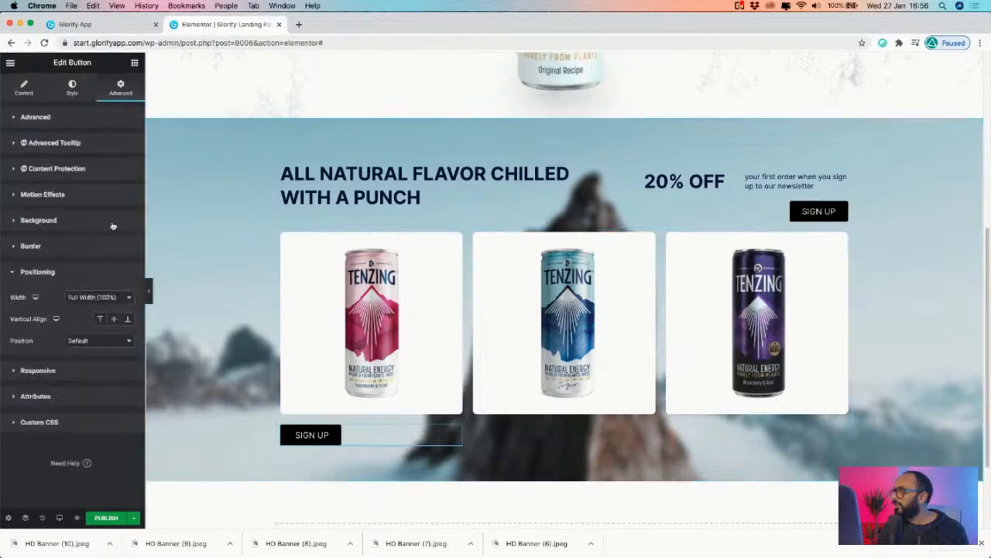
pyautogui.click(72, 87)
pyautogui.click(20, 89)
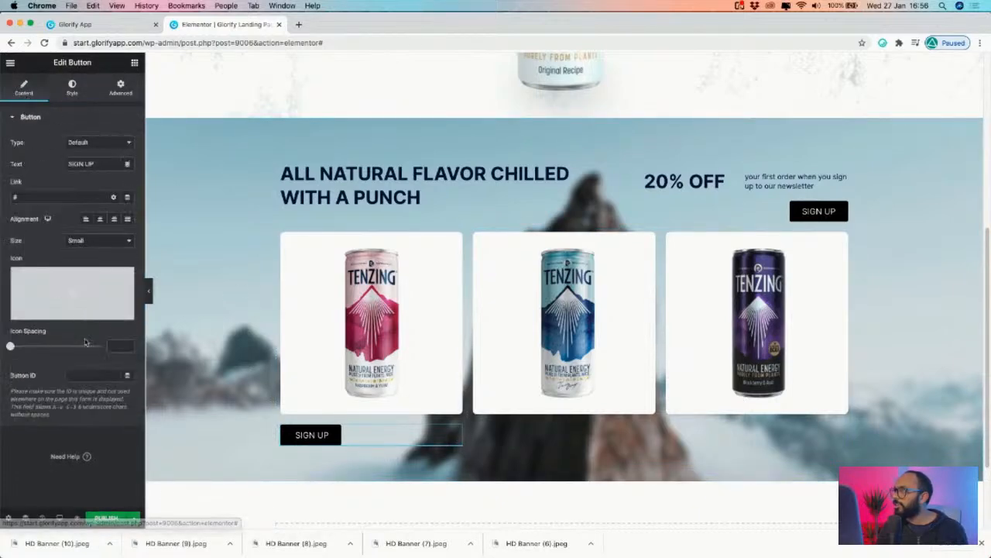
pyautogui.click(100, 219)
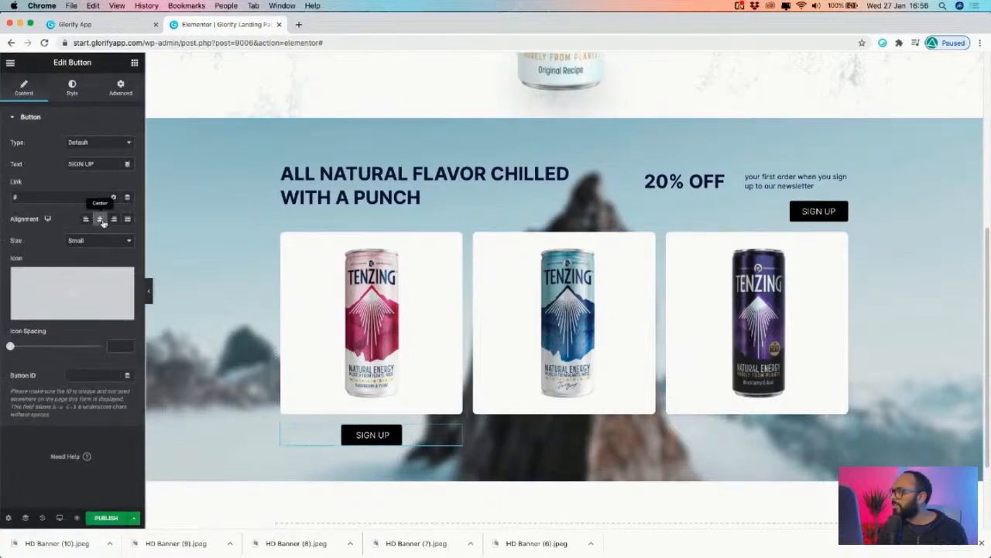
# - Change the text of the button below the pink can to "£1.99 - ADD TO CART", with "ADD TO CART" in bold
pyautogui.tripleClick(370, 435)
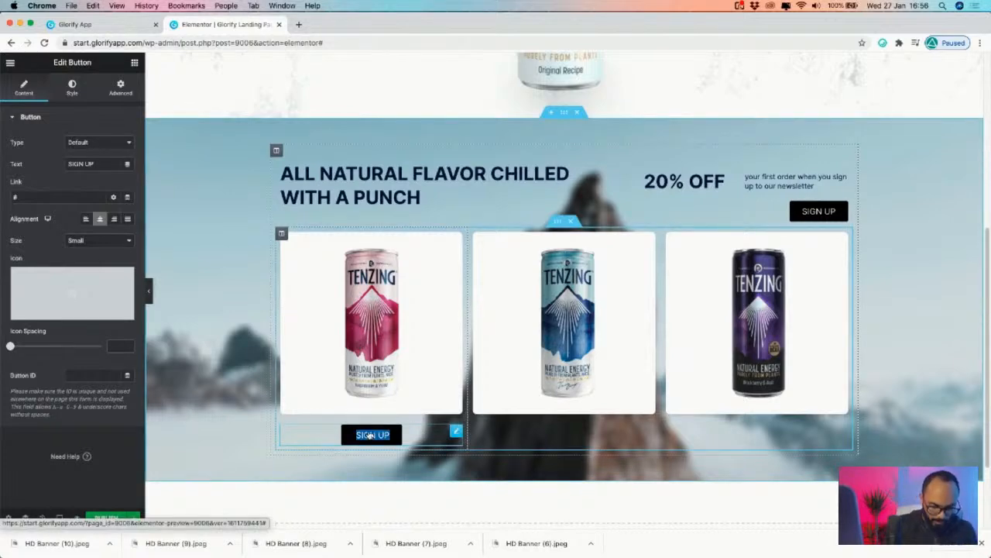
pyautogui.write('£')
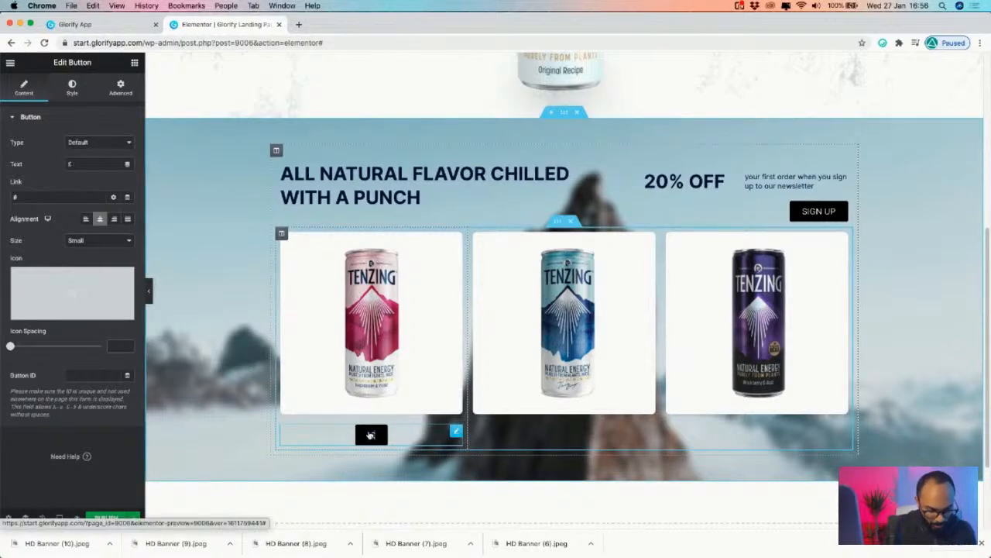
pyautogui.write('1.00')
pyautogui.press('BackSpace')
pyautogui.press('BackSpace')
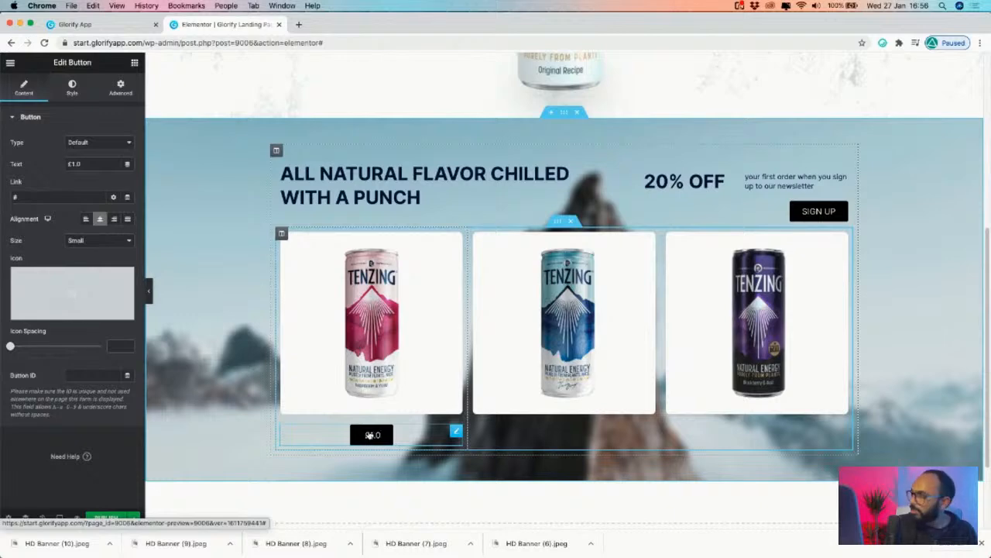
pyautogui.write('99 -')
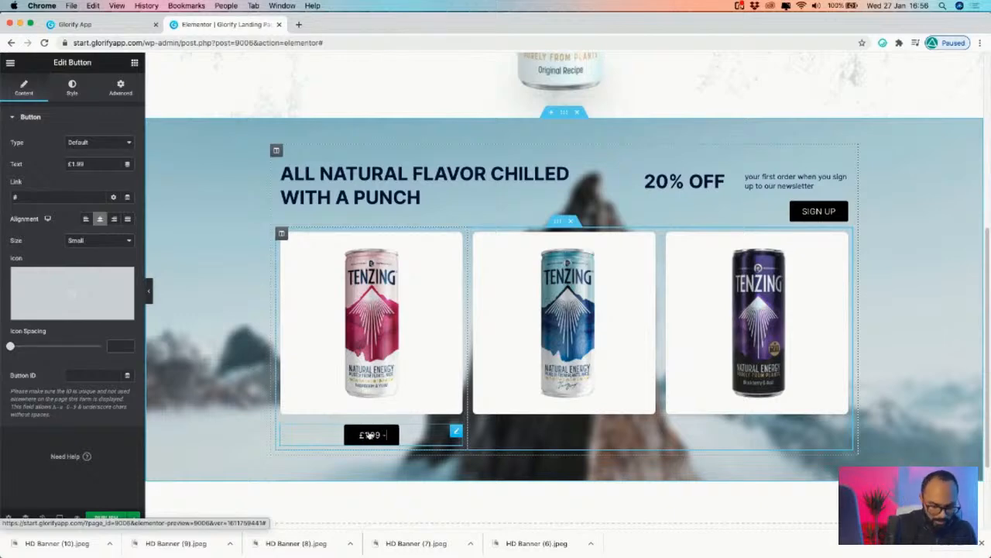
pyautogui.write(' ADD TO CART')
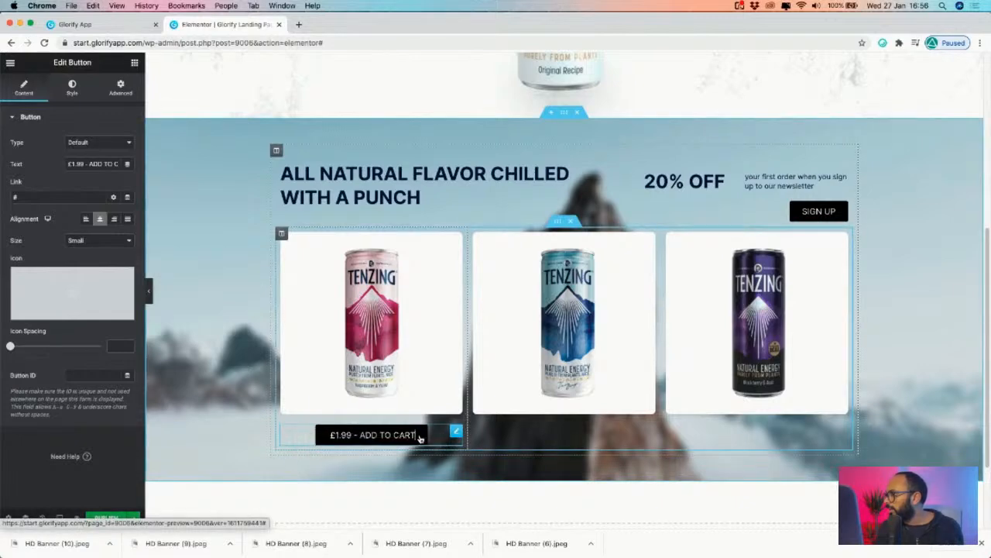
pyautogui.moveTo(418, 435); pyautogui.dragTo(357, 434)
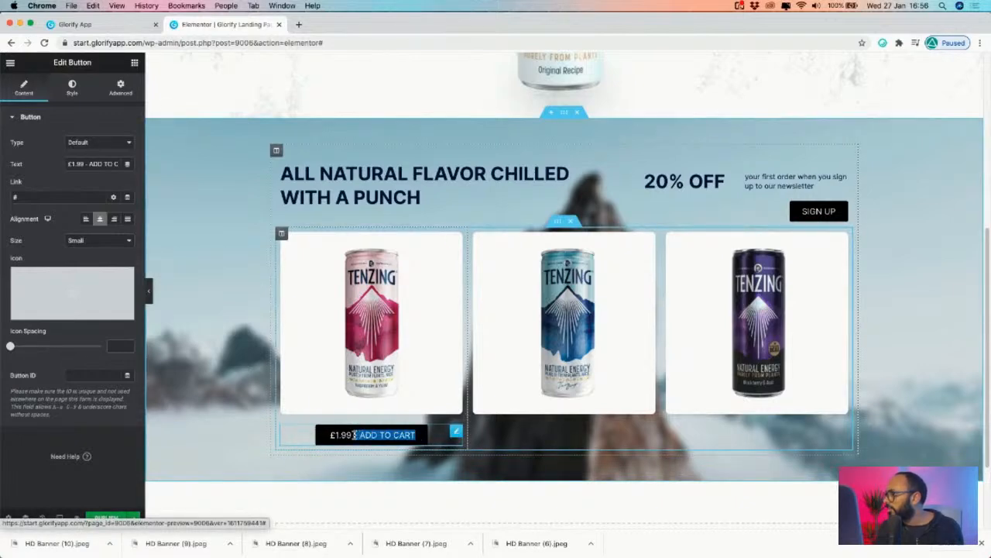
pyautogui.press('super+b')
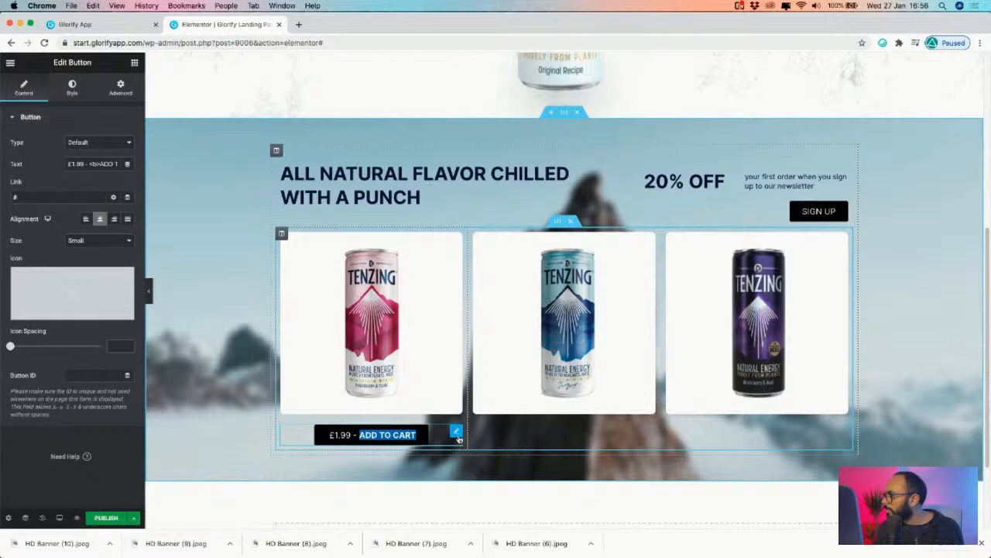
# - Duplicate the "£1.99 - ADD TO CART" button and move the copy below the blue can's image in the middle column
pyautogui.rightClick(456, 431)
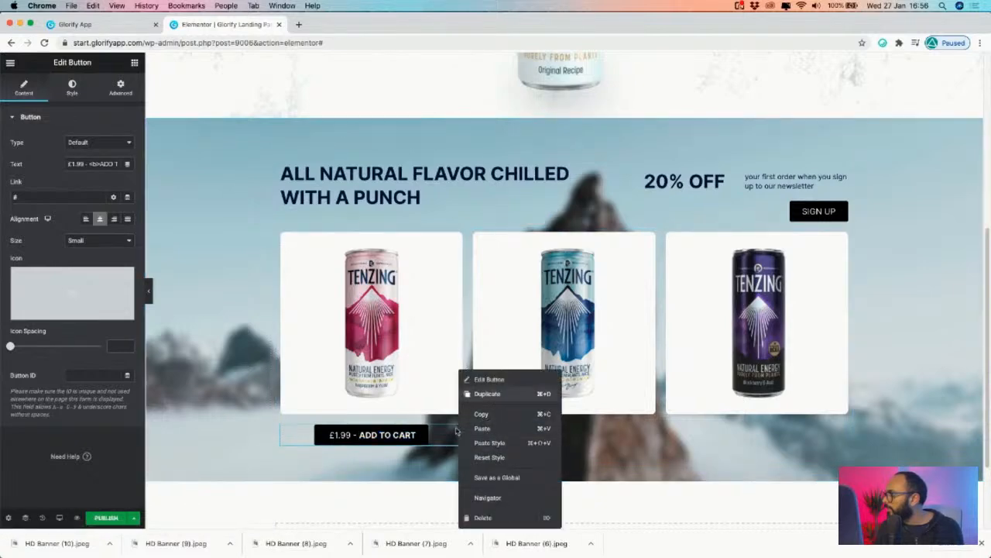
pyautogui.click(487, 393)
pyautogui.moveTo(454, 427); pyautogui.dragTo(610, 410)
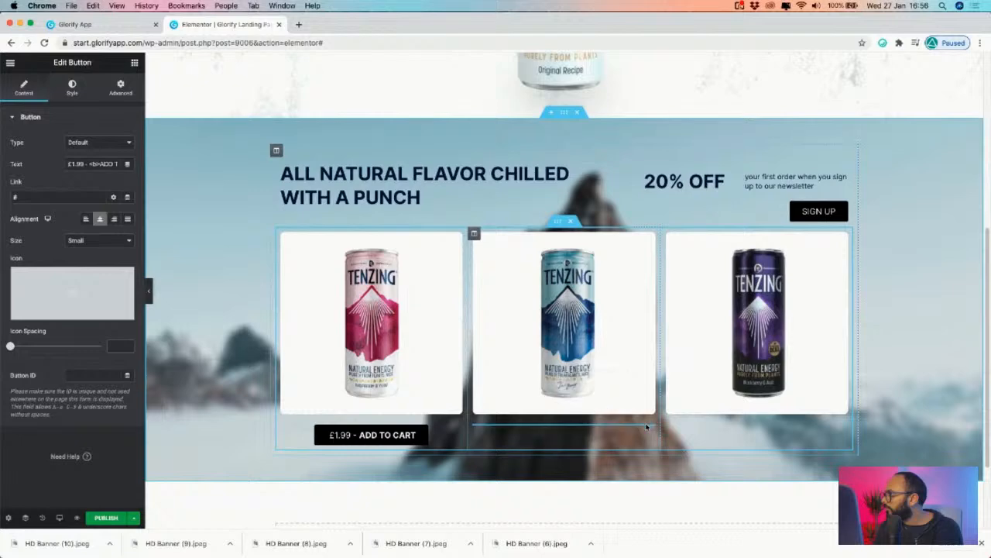
# - Duplicate the add-to-cart button under the blue can and place one of the two below the purple can's image
pyautogui.rightClick(645, 431)
pyautogui.click(676, 400)
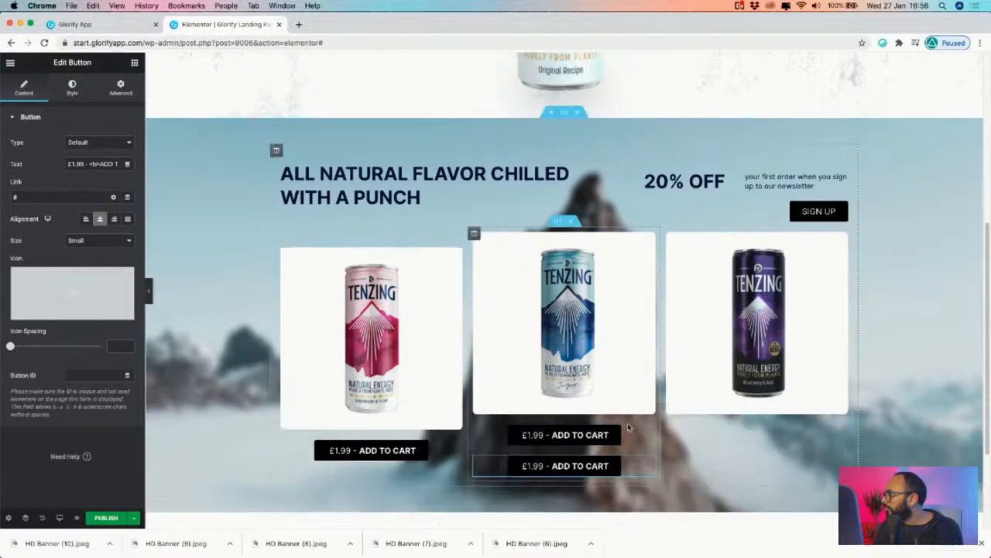
pyautogui.moveTo(648, 430); pyautogui.dragTo(759, 426)
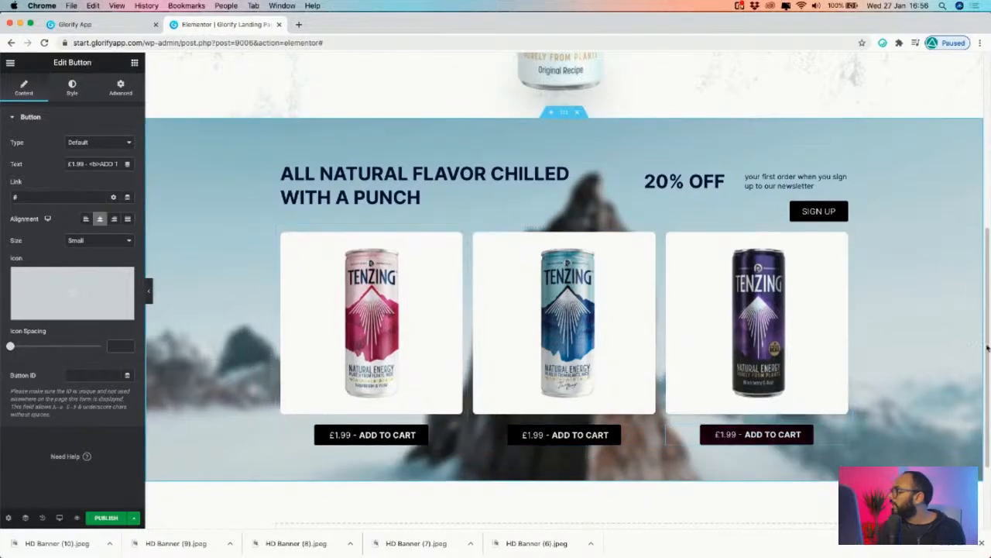
pyautogui.scroll(8, 821, 290)
pyautogui.scroll(-3, 791, 281)
pyautogui.scroll(-2, 791, 281)
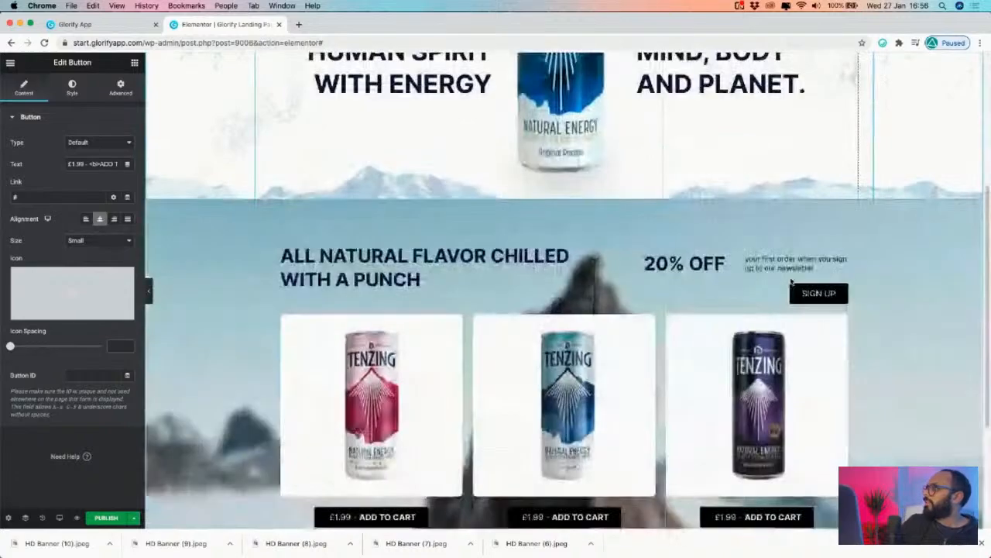
# - Set the top margin of the inner section holding the hero headlines and can to 50
pyautogui.scroll(4, 766, 255)
pyautogui.scroll(-3, 388, 352)
pyautogui.scroll(3, 388, 352)
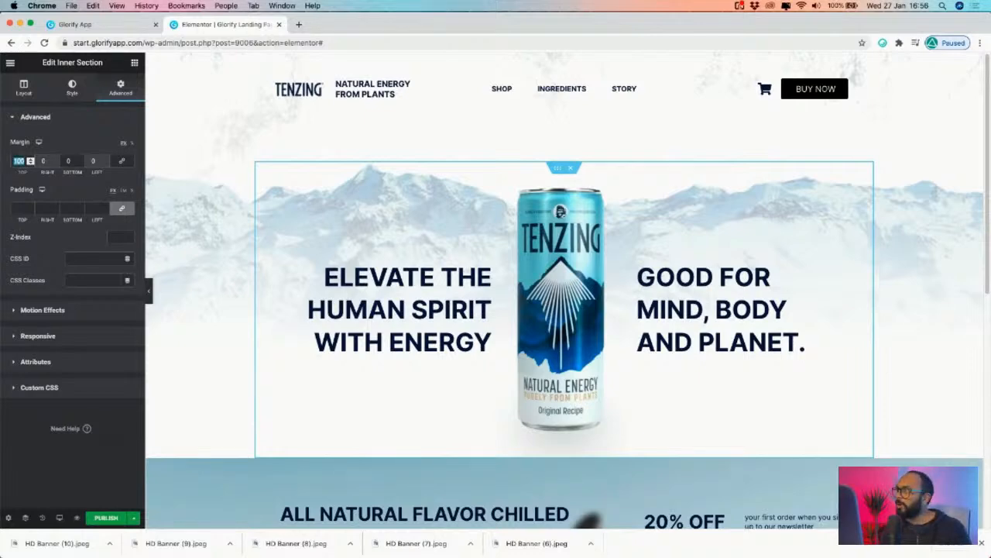
pyautogui.scroll(-5, 354, 462)
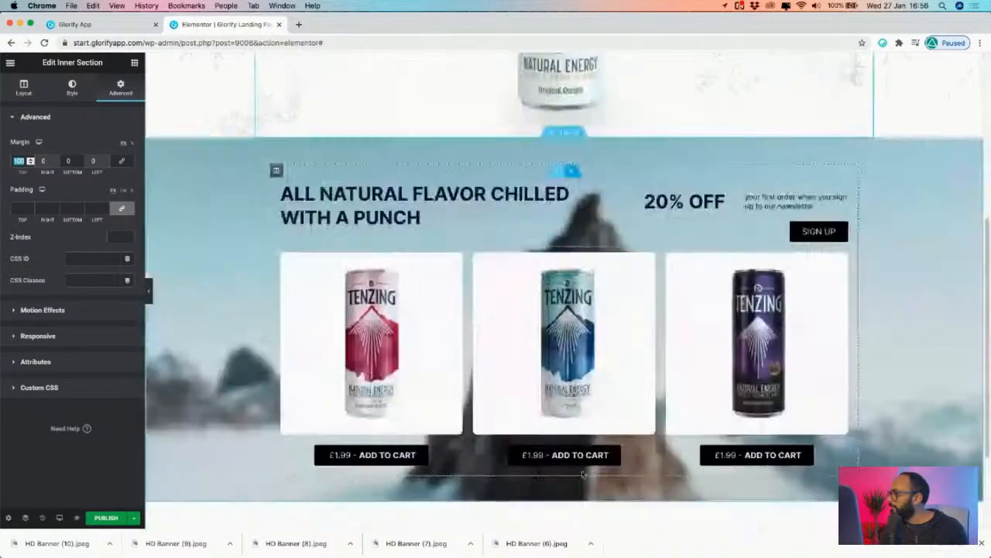
pyautogui.scroll(5, 530, 174)
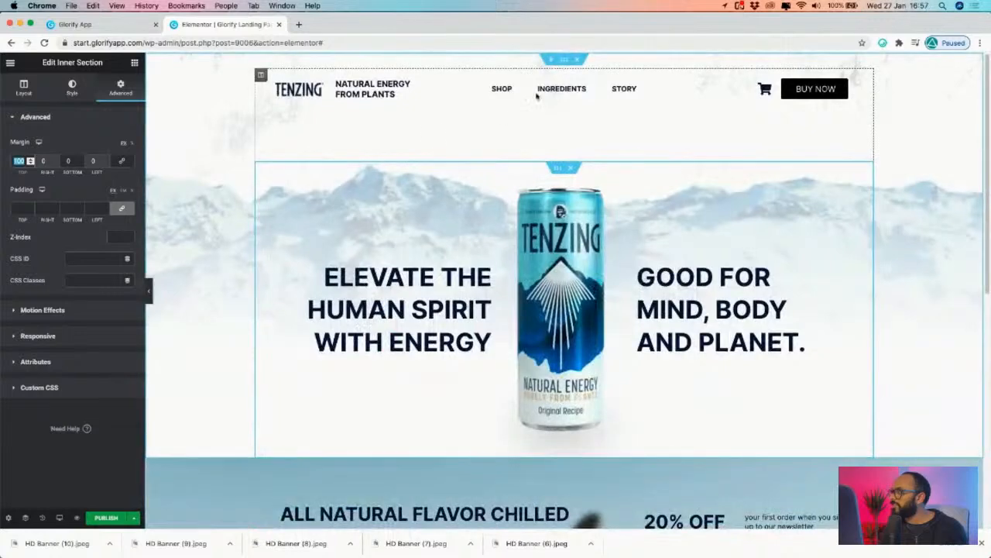
pyautogui.write('50')
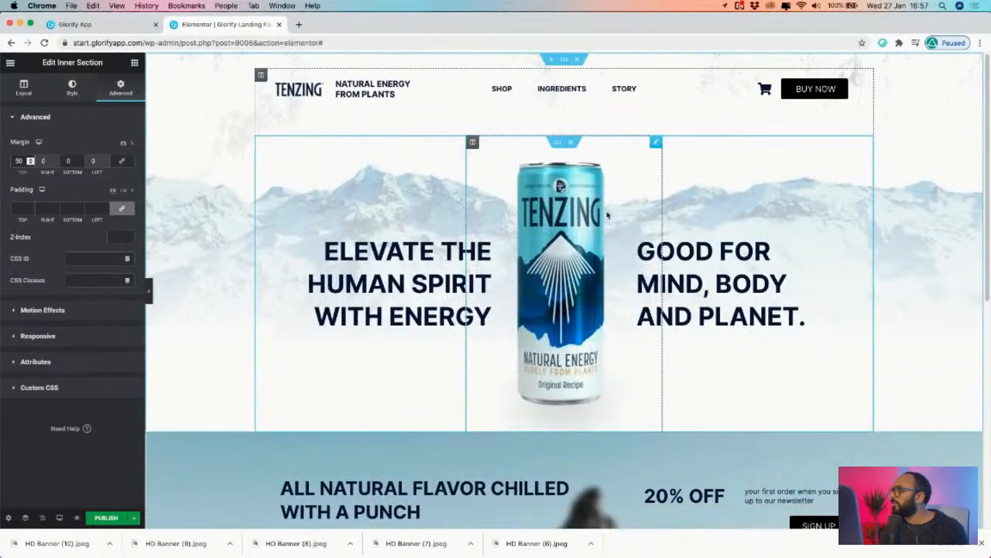
# - Hide the editing panel and review the full-width desktop layout from the header down to the add-to-cart buttons
pyautogui.scroll(-2, 861, 181)
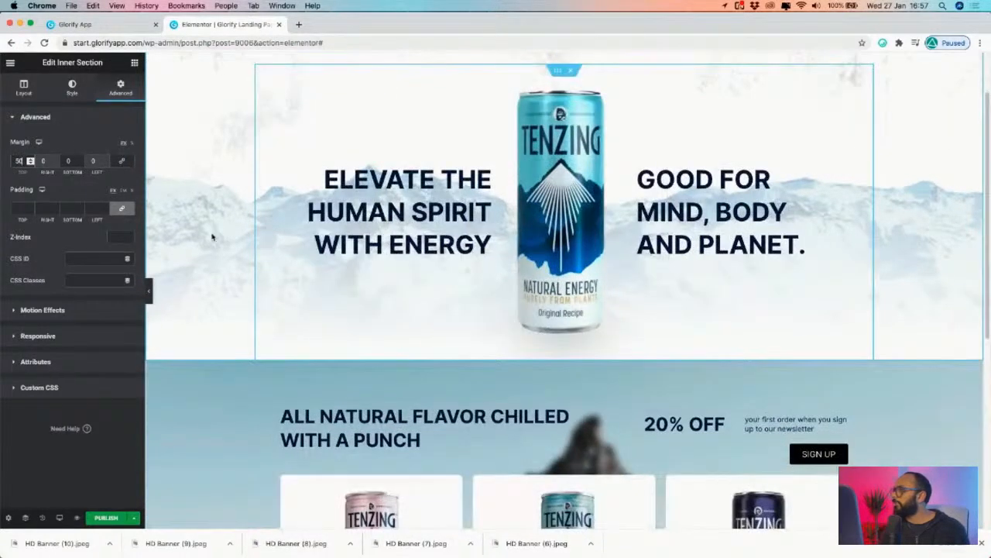
pyautogui.click(147, 294)
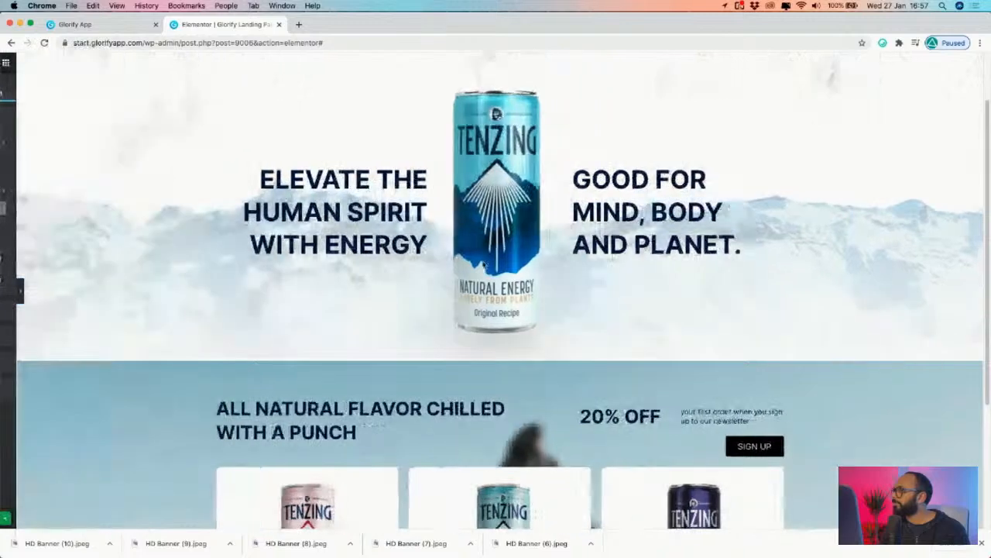
pyautogui.scroll(-5, 608, 166)
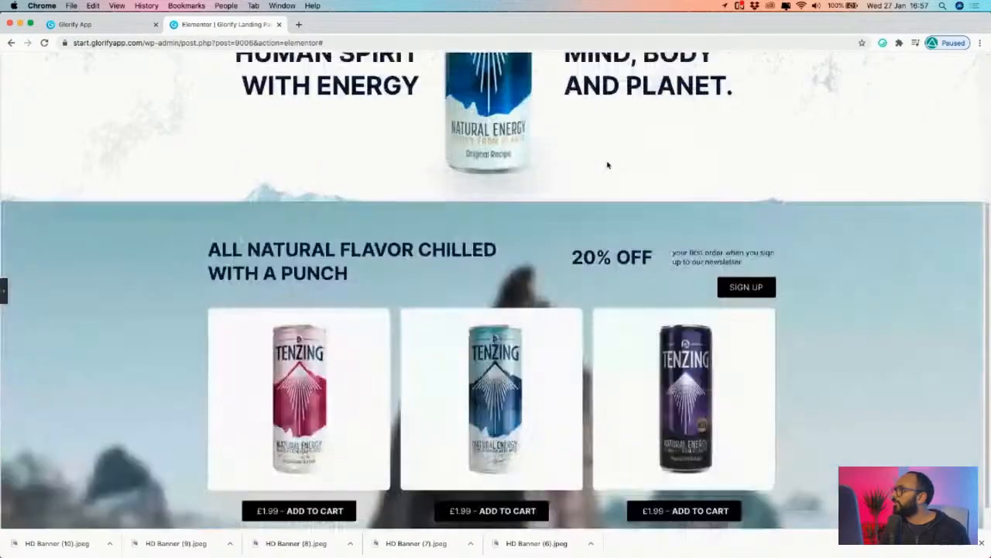
pyautogui.scroll(5, 611, 199)
pyautogui.scroll(-5, 611, 199)
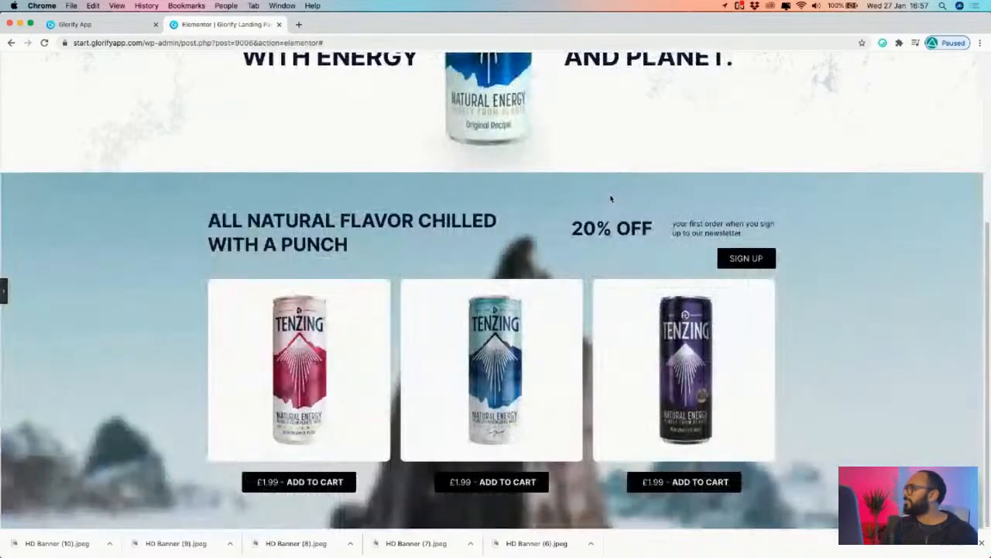
pyautogui.scroll(5, 611, 199)
pyautogui.scroll(-5, 610, 199)
pyautogui.scroll(5, 610, 199)
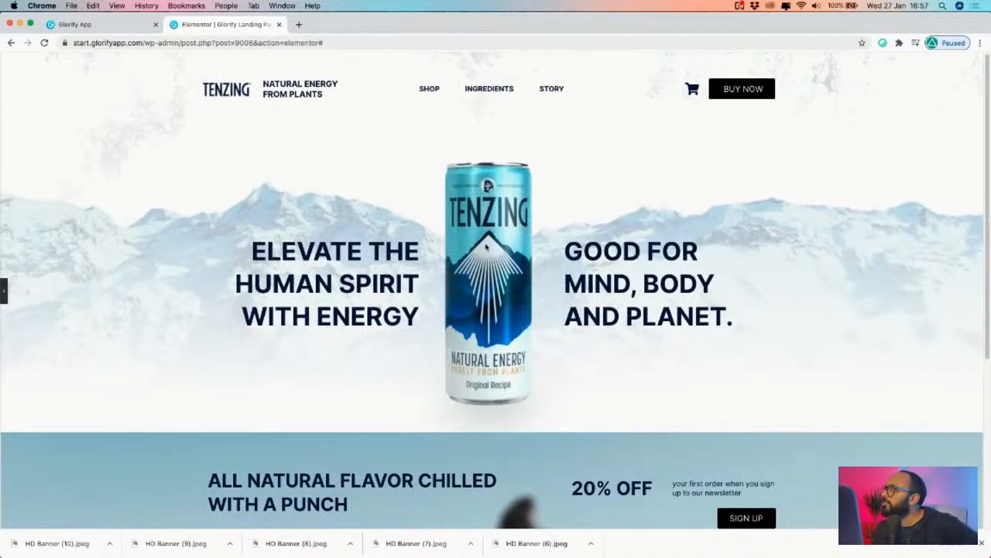
pyautogui.scroll(-5, 333, 287)
pyautogui.scroll(5, 365, 303)
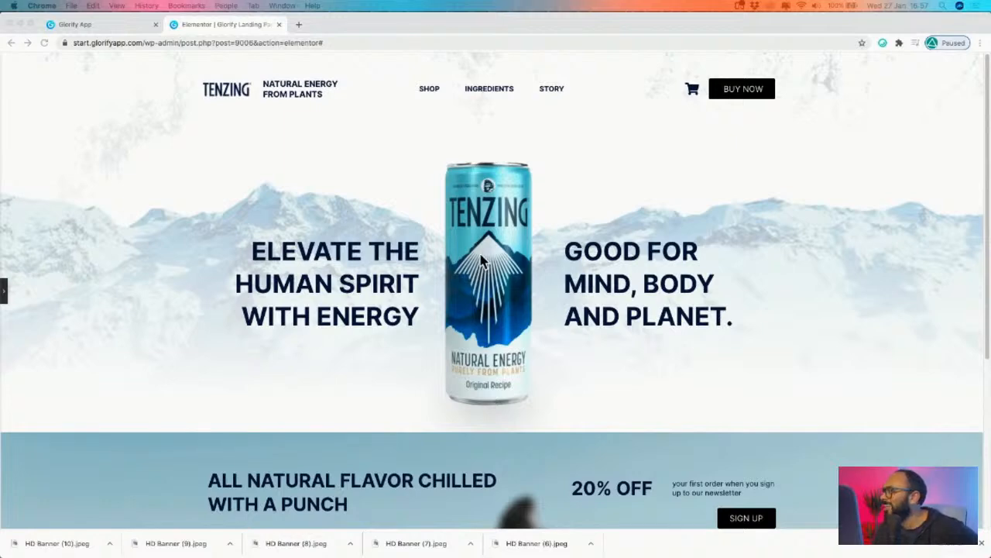
pyautogui.scroll(-3, 491, 261)
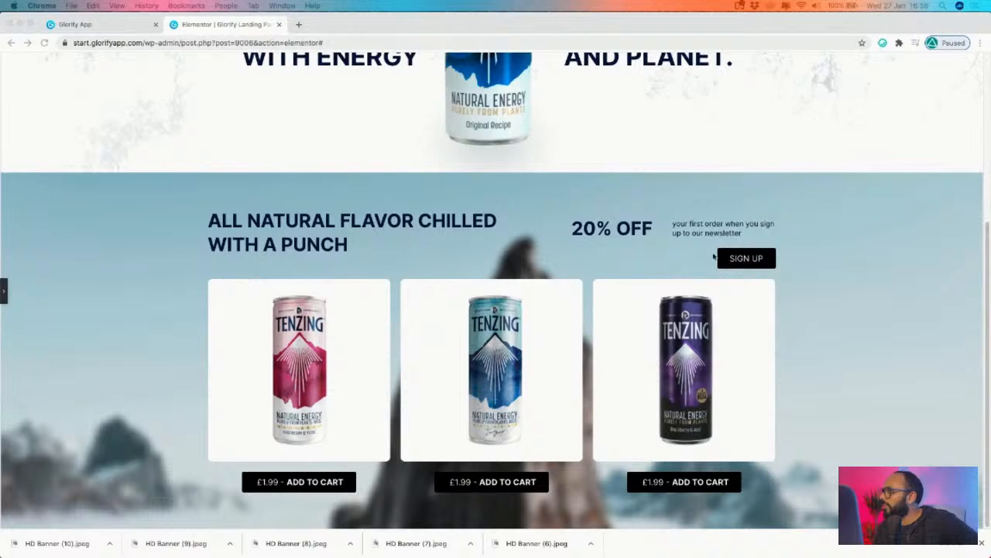
pyautogui.scroll(1, 586, 243)
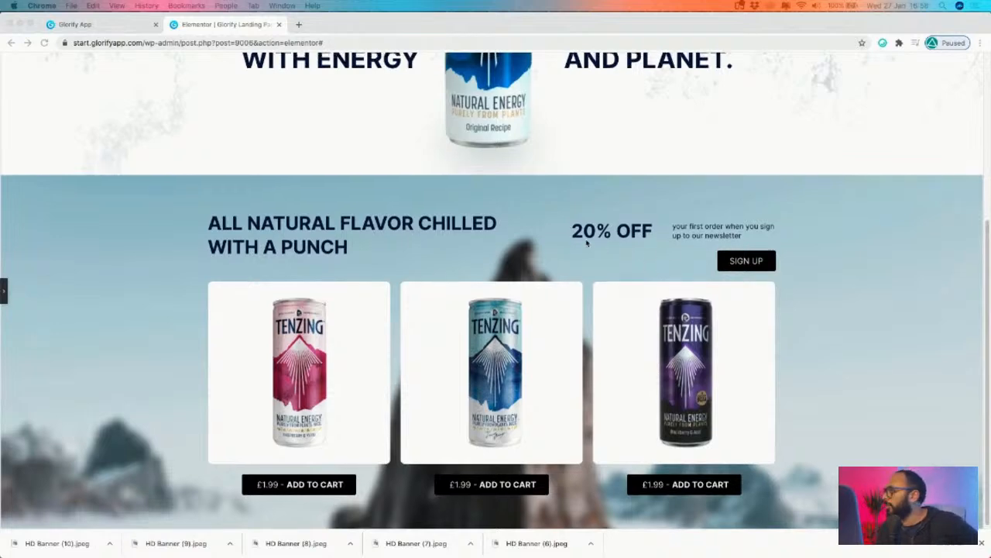
pyautogui.scroll(3, 586, 243)
pyautogui.scroll(-3, 542, 240)
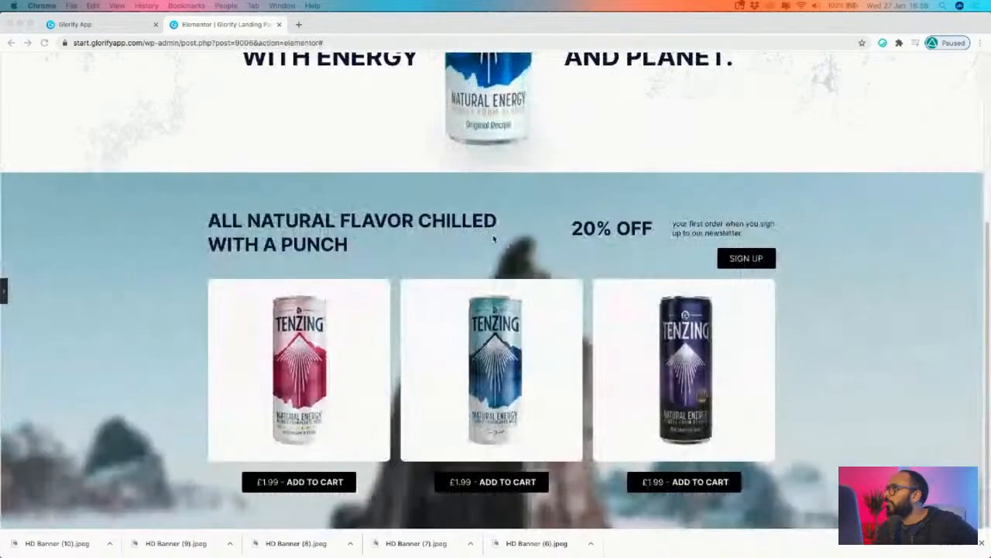
# - Restore the editing panel and switch the page preview to Tablet
pyautogui.click(5, 294)
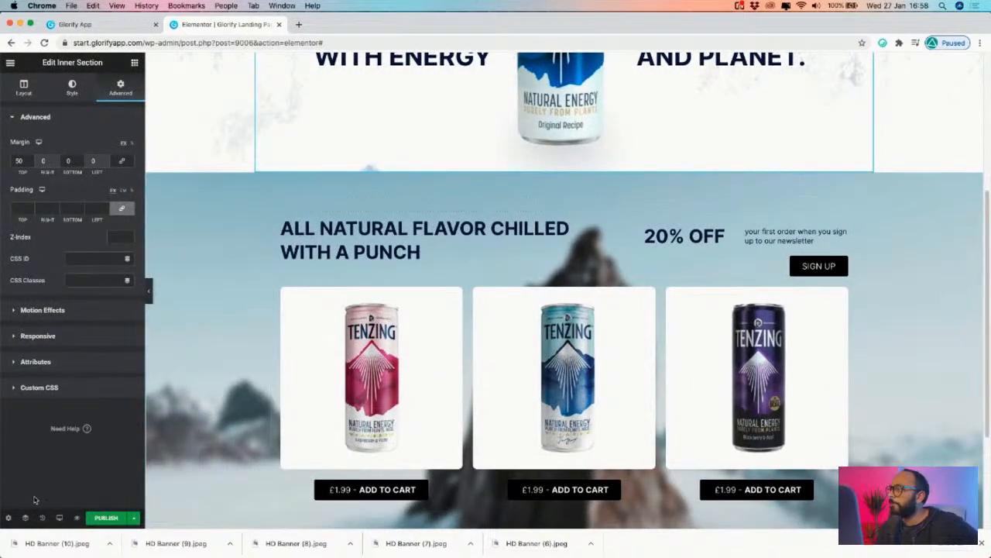
pyautogui.click(57, 518)
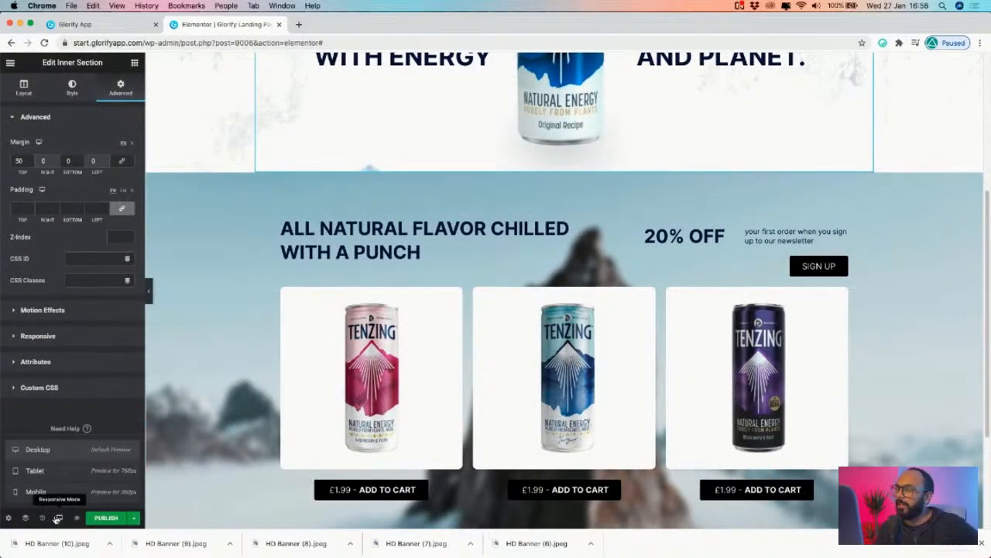
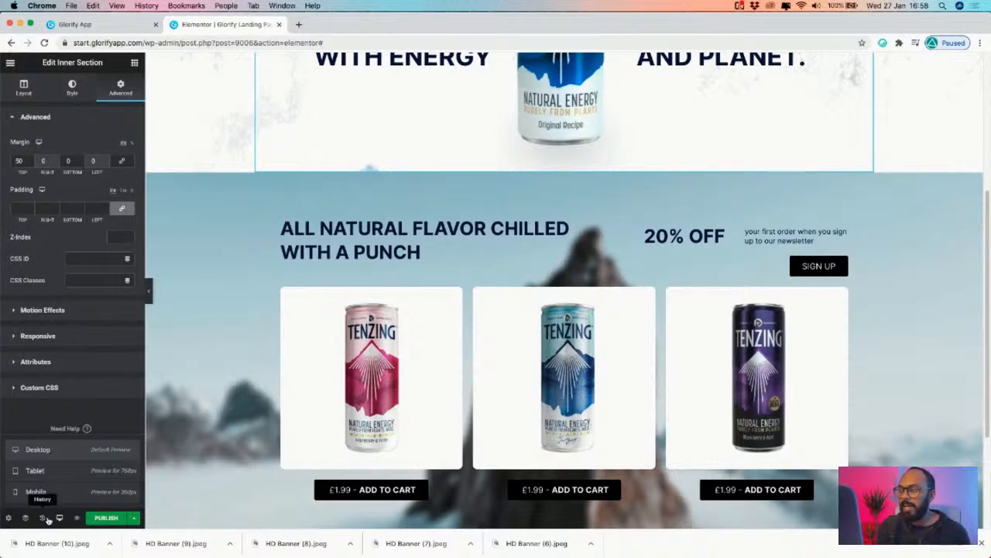
pyautogui.click(40, 477)
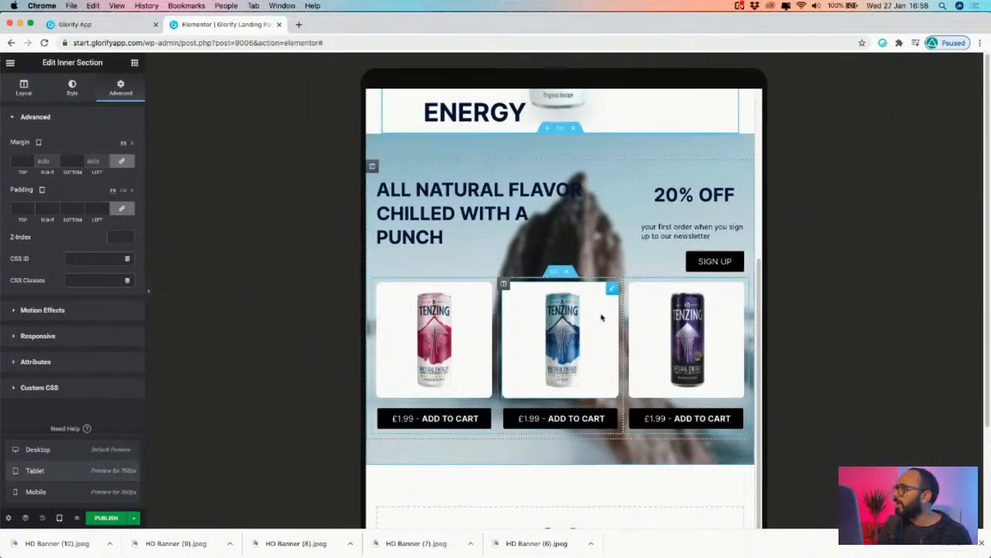
# - Set the tablet font size of the "Natural Energy from Plants" header heading to 12 px
pyautogui.scroll(4, 601, 316)
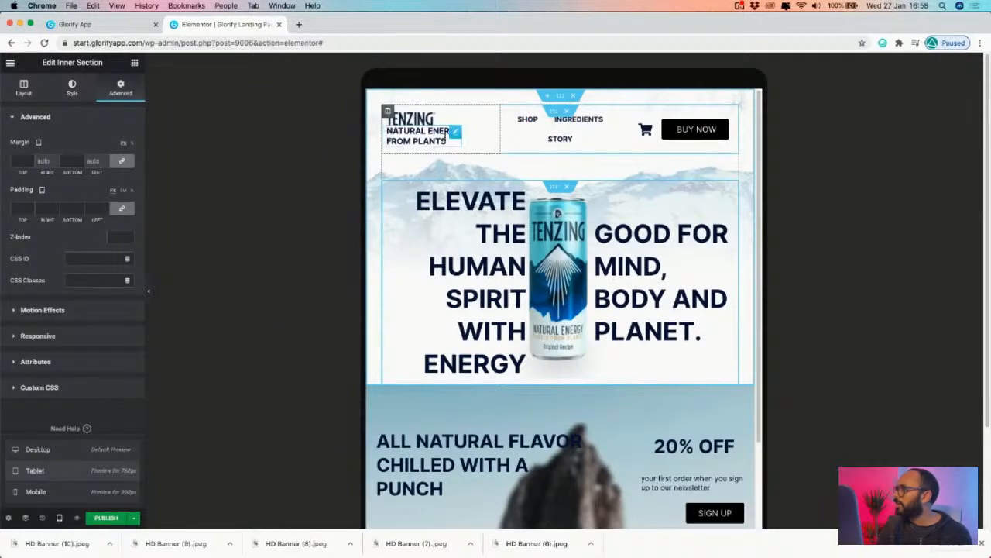
pyautogui.click(455, 136)
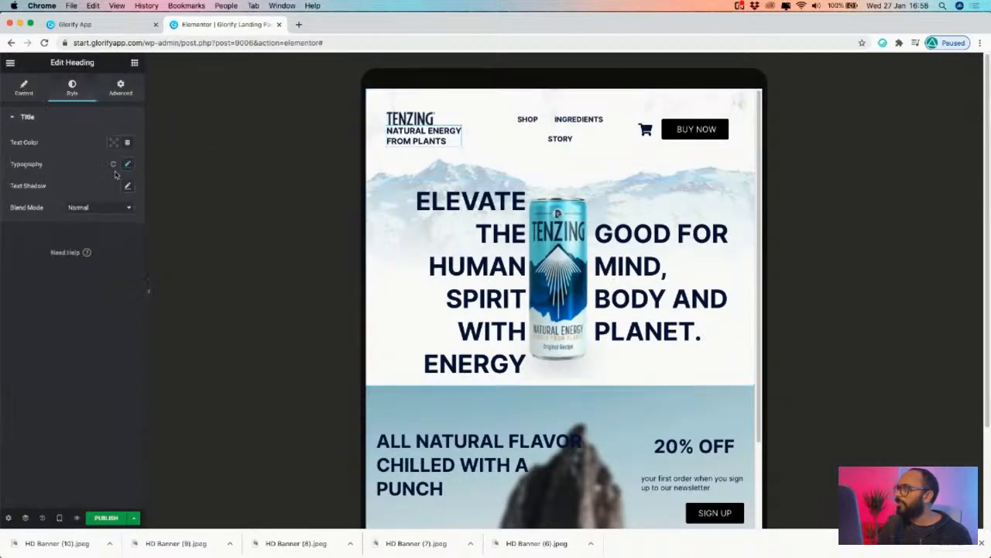
pyautogui.click(126, 166)
pyautogui.click(105, 231)
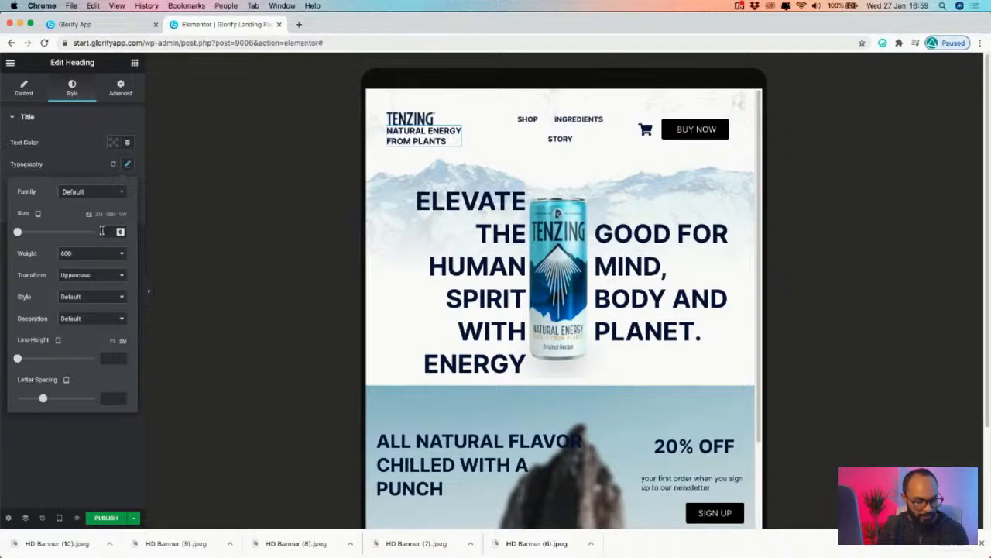
pyautogui.write('123')
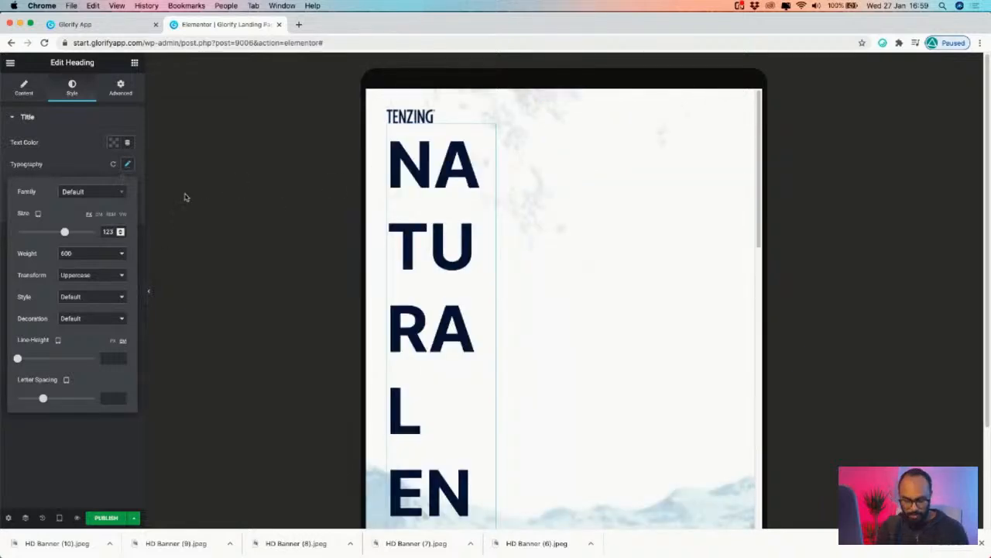
pyautogui.press('BackSpace')
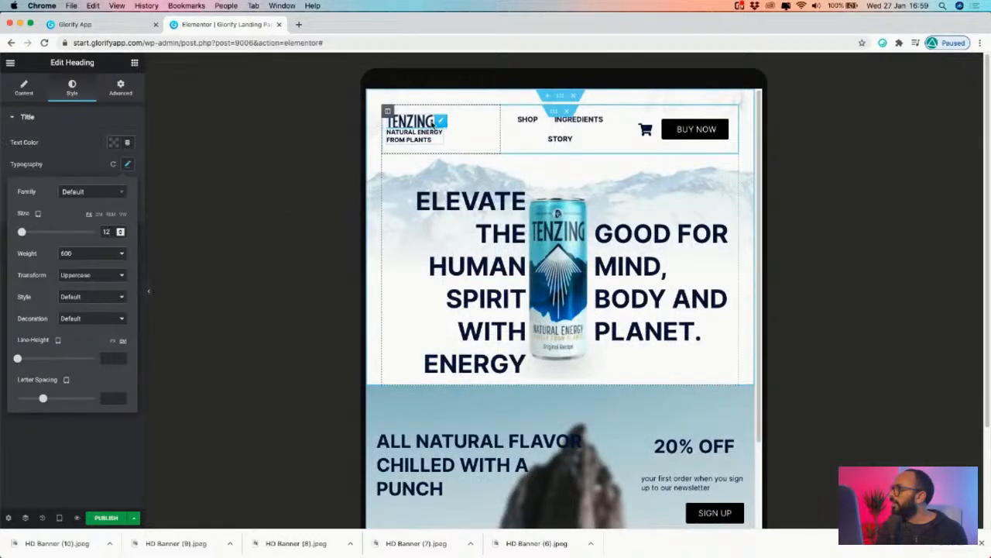
# - Reduce the width of the TENZING logo image in the header for the tablet view
pyautogui.click(440, 120)
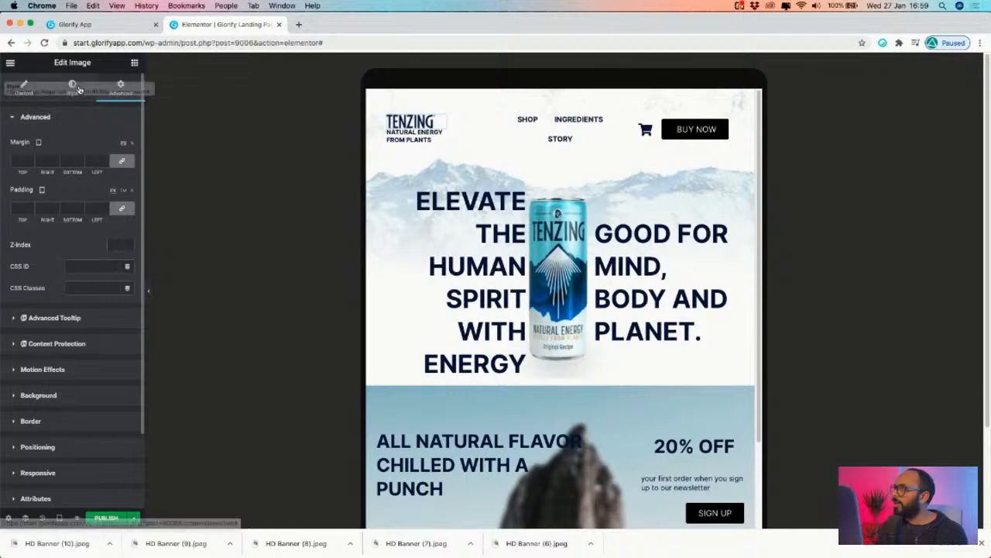
pyautogui.click(77, 99)
pyautogui.moveTo(19, 161); pyautogui.dragTo(29, 161)
# - Unlink the logo's tablet margins, try a negative right margin and reset it to 0
pyautogui.click(120, 87)
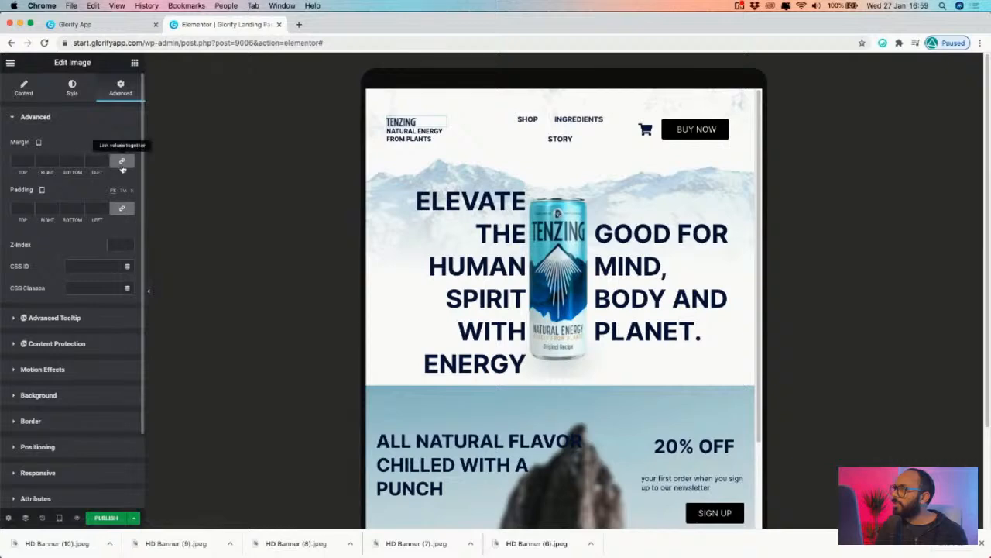
pyautogui.click(55, 163)
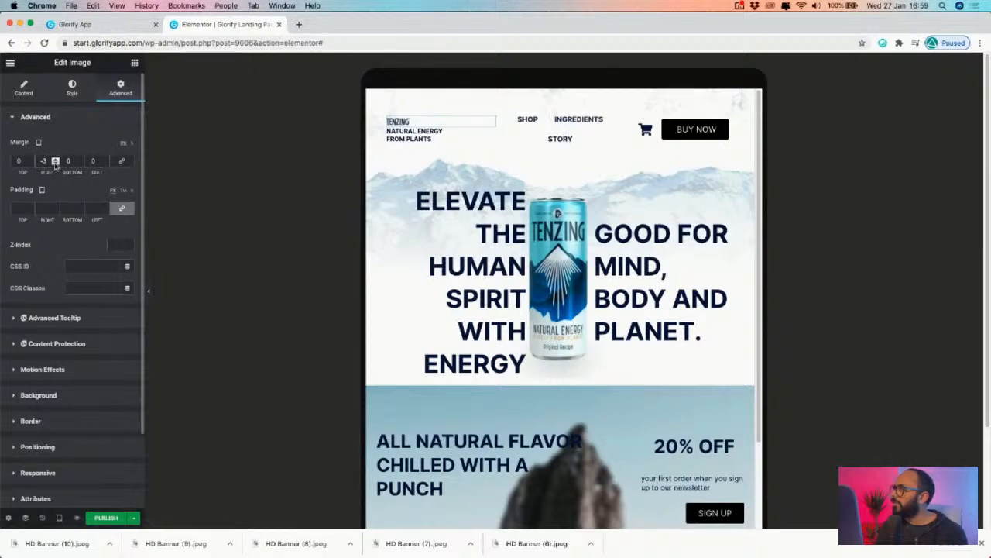
pyautogui.click(55, 164)
pyautogui.click(55, 164)
pyautogui.click(55, 164)
pyautogui.click(55, 164)
pyautogui.click(56, 163)
pyautogui.click(56, 164)
pyautogui.click(56, 164)
pyautogui.doubleClick(46, 161)
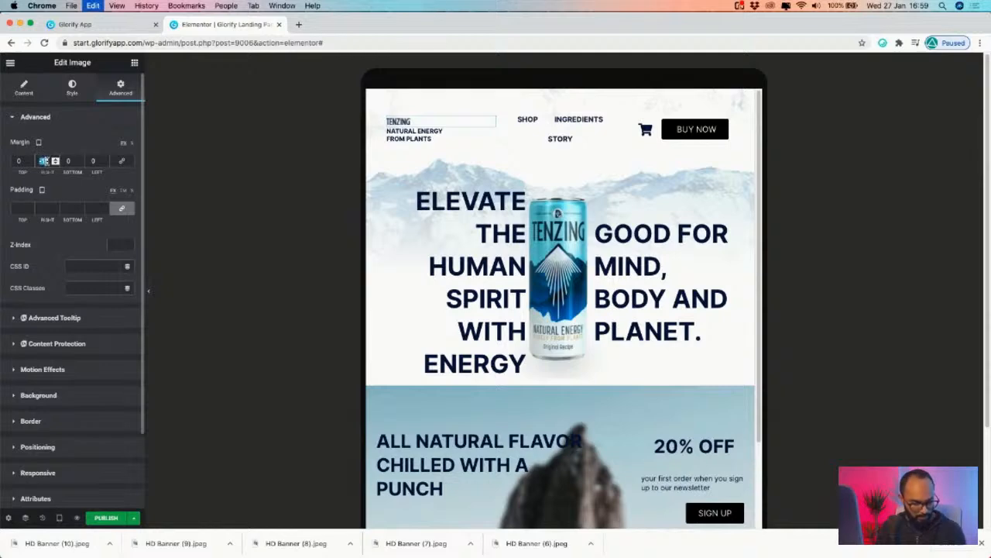
pyautogui.write('0')
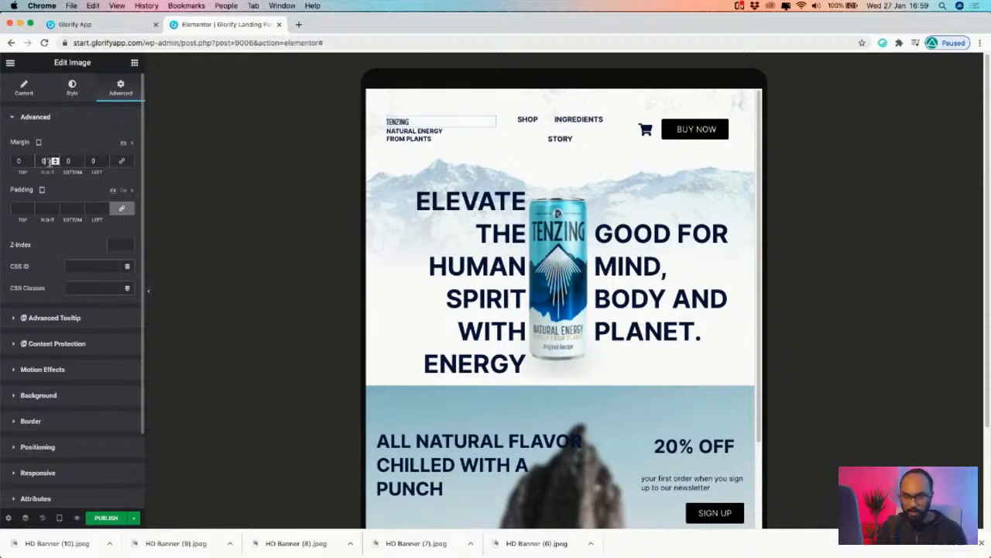
# - Try a negative left margin on the logo in the tablet view and reset it to 0
pyautogui.click(105, 164)
pyautogui.click(105, 165)
pyautogui.click(105, 164)
pyautogui.click(105, 164)
pyautogui.click(105, 164)
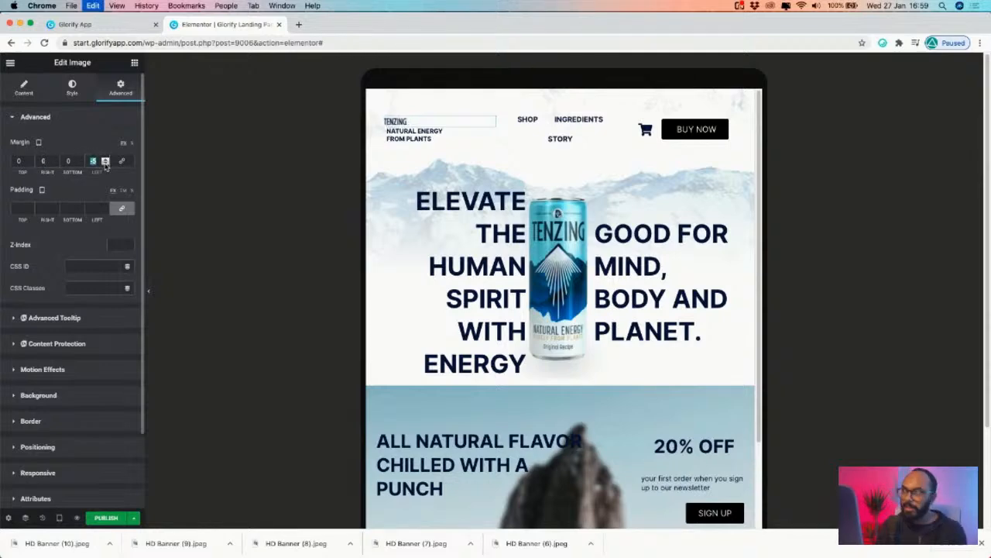
pyautogui.write('0')
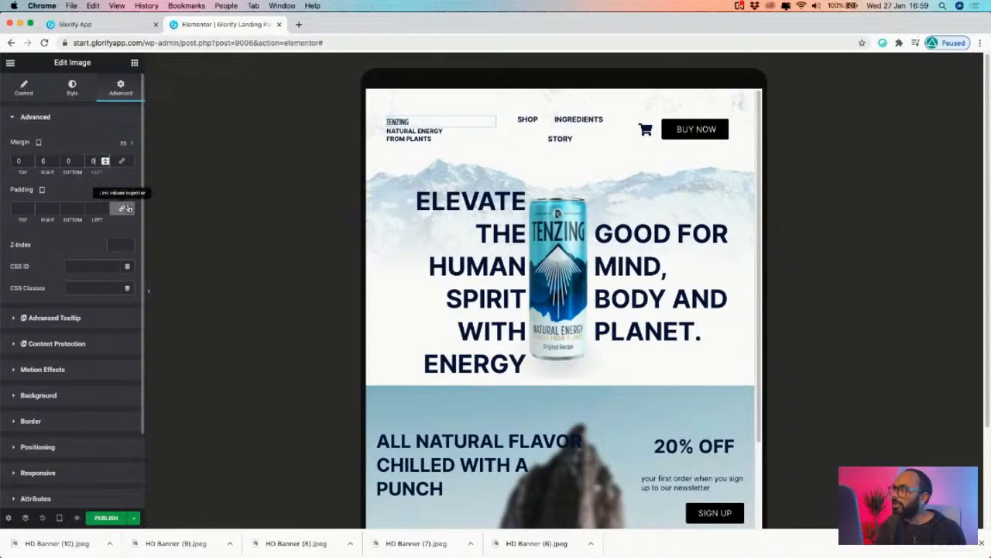
# - Unlink the logo's tablet padding values and lower the left padding to -8
pyautogui.click(122, 209)
pyautogui.click(105, 211)
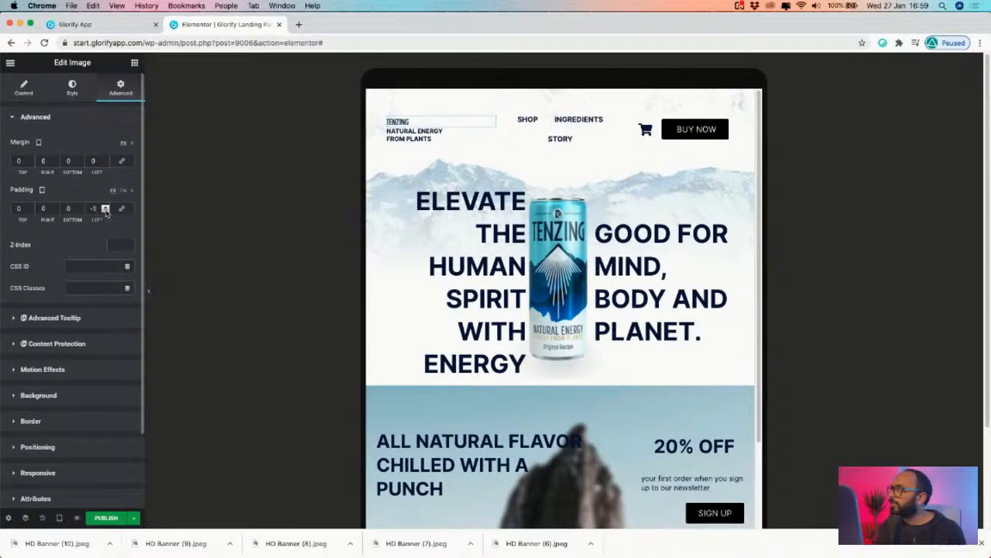
pyautogui.click(105, 211)
pyautogui.click(105, 211)
pyautogui.click(105, 211)
# - Try a negative right padding on the logo in the tablet view and return it to 0
pyautogui.click(55, 210)
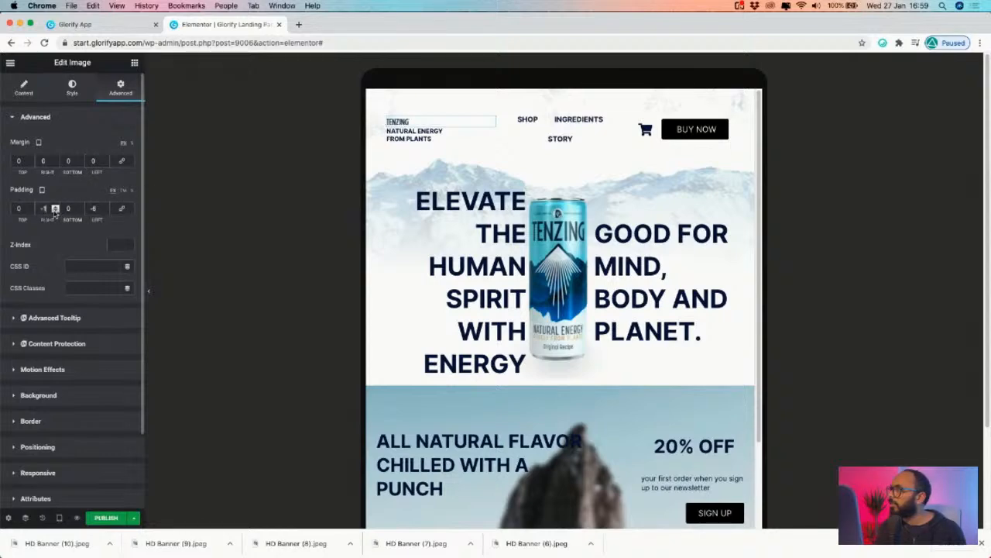
pyautogui.click(55, 211)
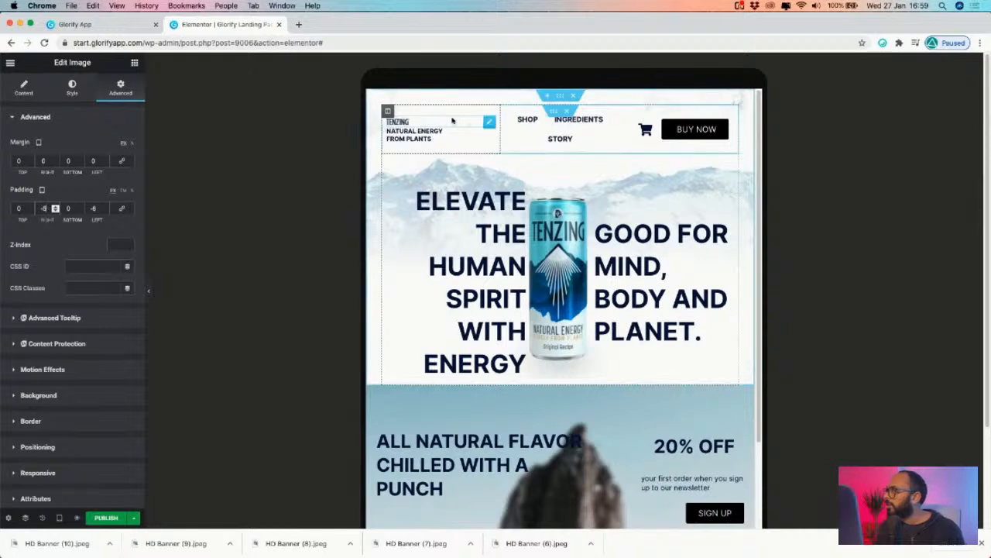
pyautogui.click(55, 211)
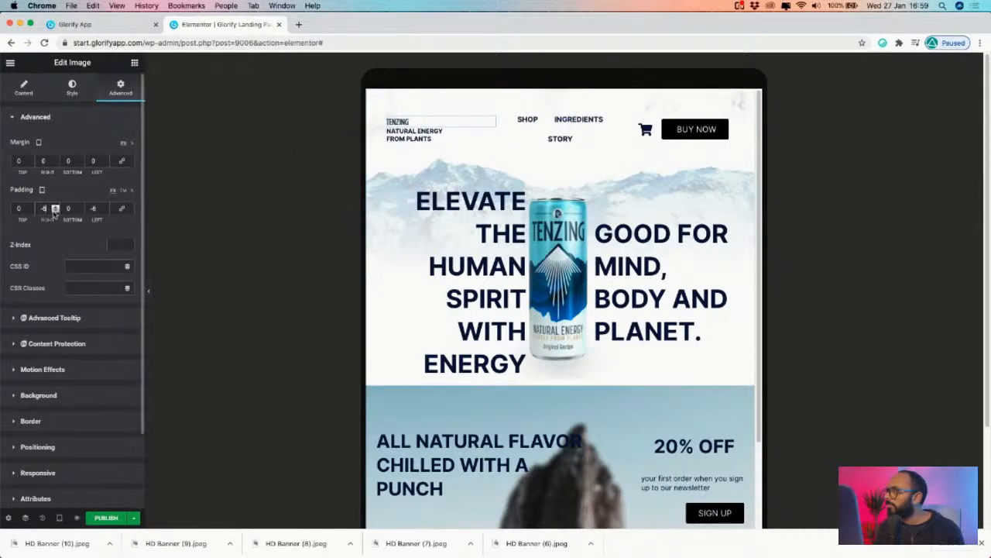
pyautogui.click(55, 211)
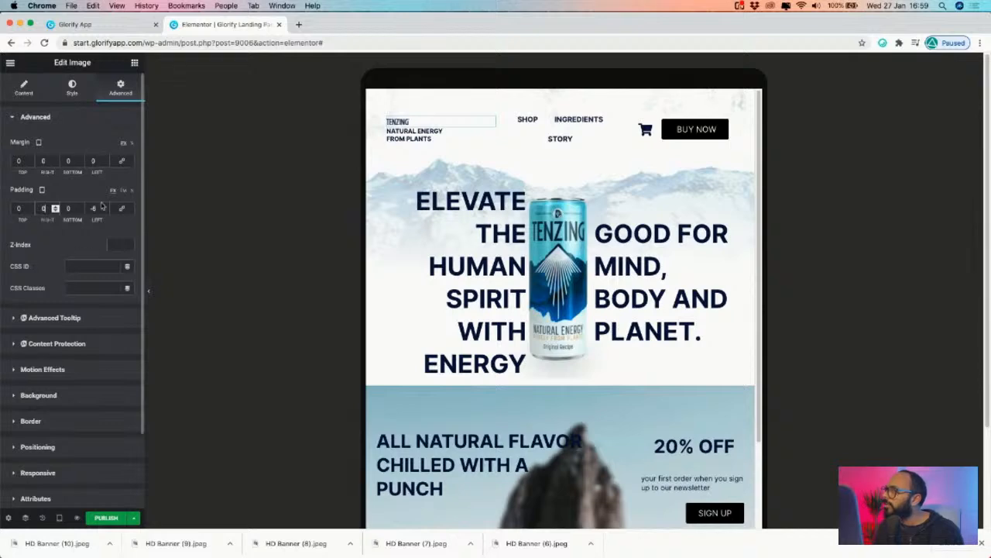
# - Compare the logo's desktop spacing values with its tablet ones and try a right margin of -160 in the tablet view
pyautogui.click(62, 513)
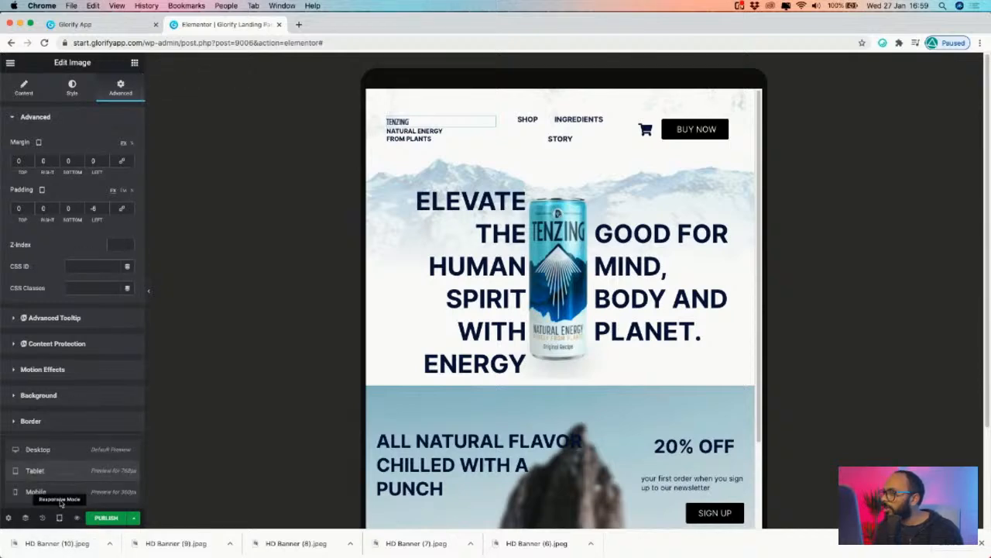
pyautogui.click(56, 453)
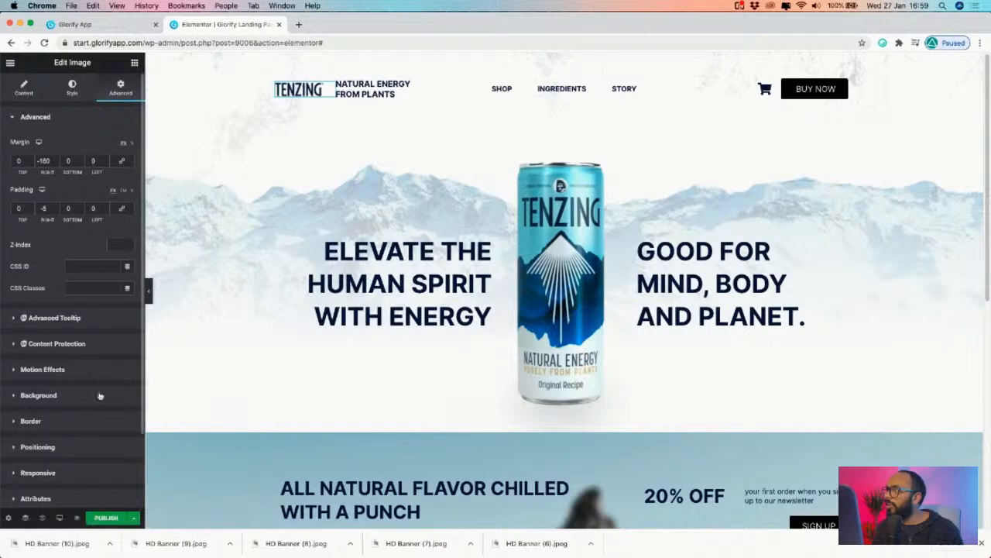
pyautogui.click(60, 515)
pyautogui.click(35, 470)
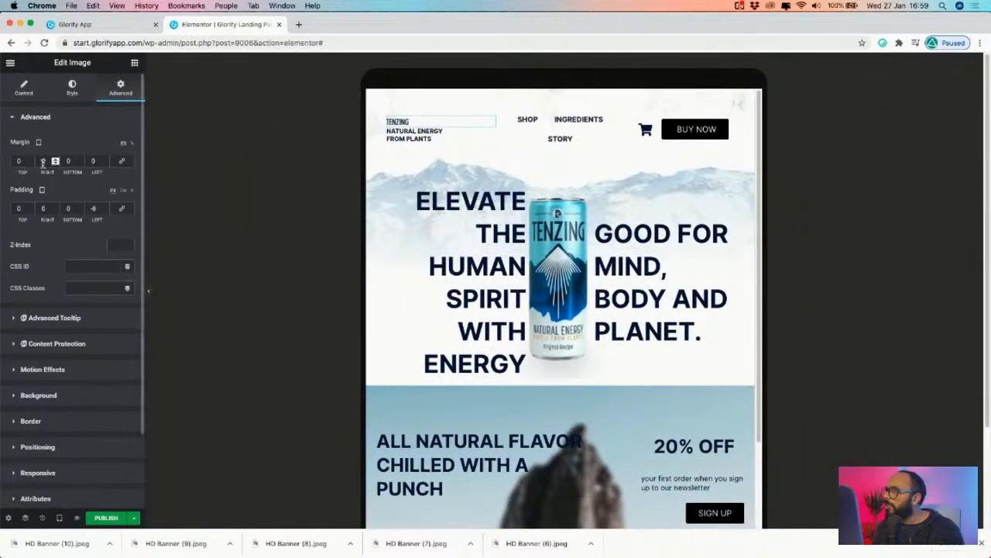
pyautogui.click(55, 163)
pyautogui.click(48, 162)
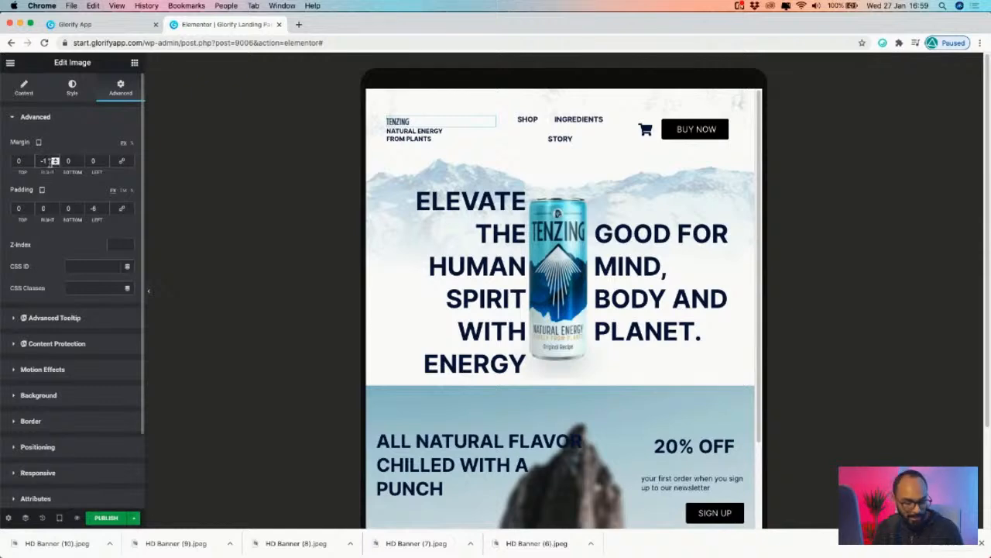
pyautogui.write('60')
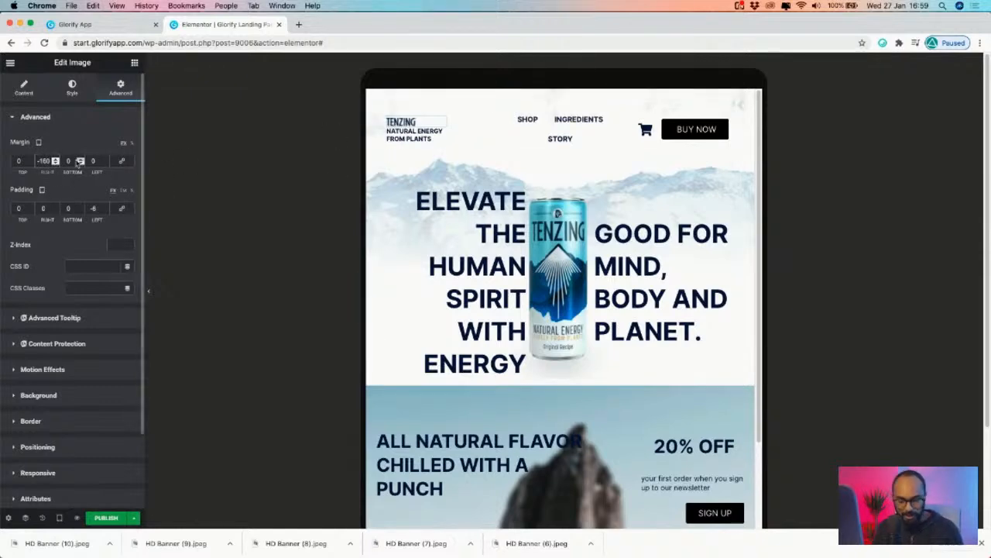
pyautogui.press('BackSpace')
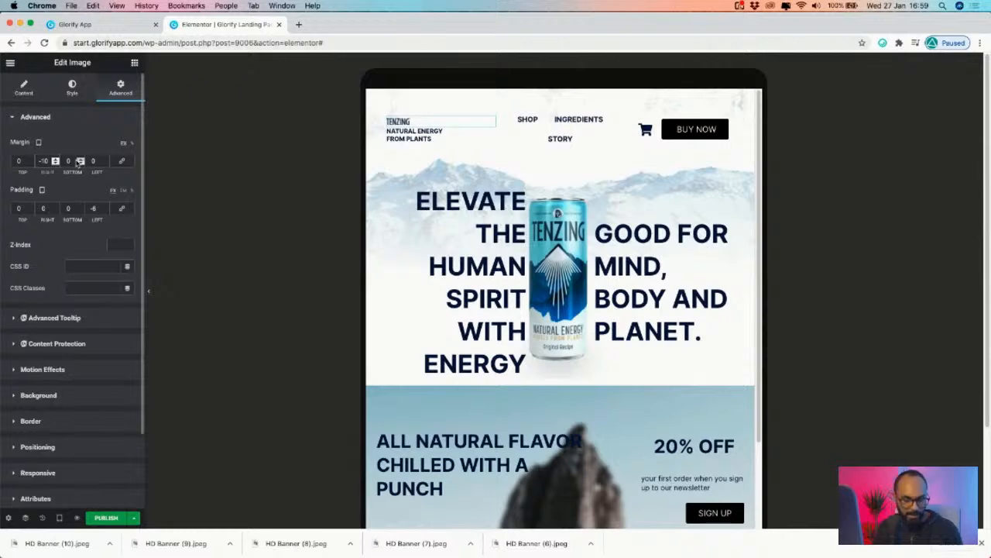
# - Set the logo's right margin to -200 in the tablet view
pyautogui.write('200')
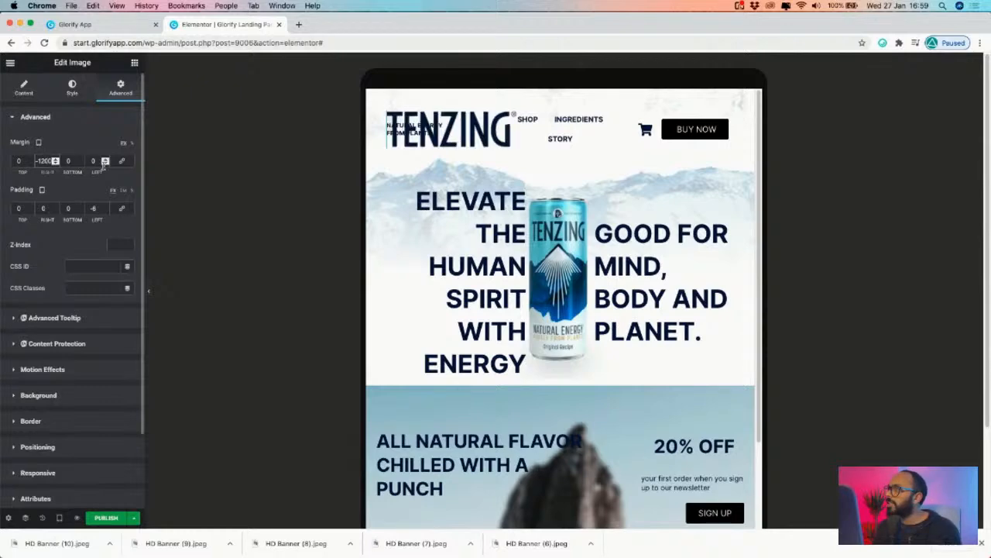
pyautogui.press('BackSpace')
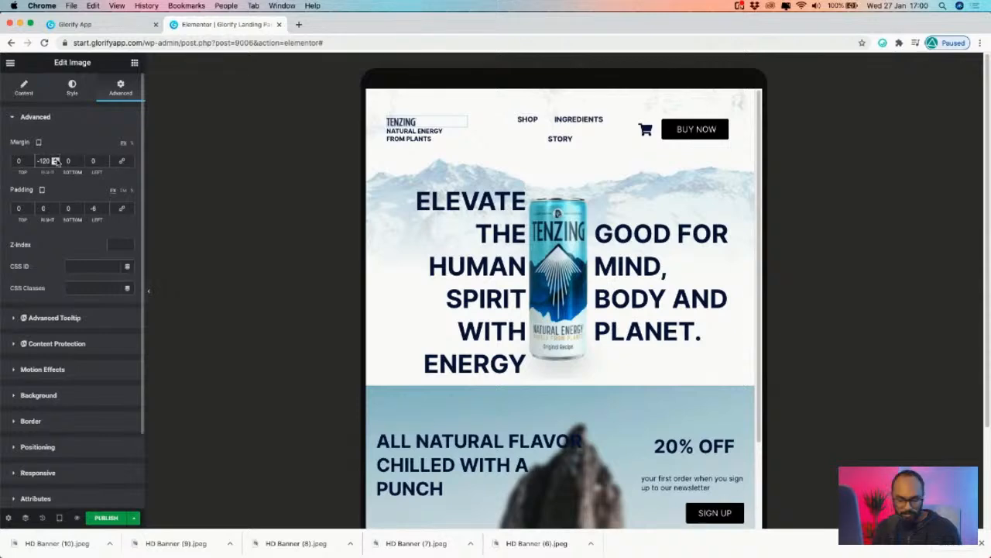
pyautogui.press('BackSpace')
pyautogui.press('BackSpace')
pyautogui.press('BackSpace')
pyautogui.write('220')
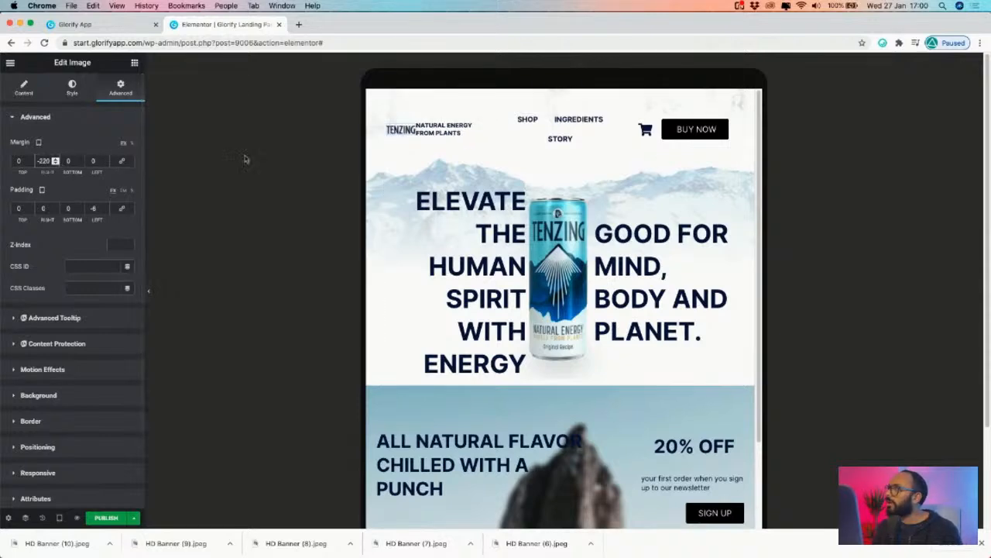
pyautogui.click(55, 158)
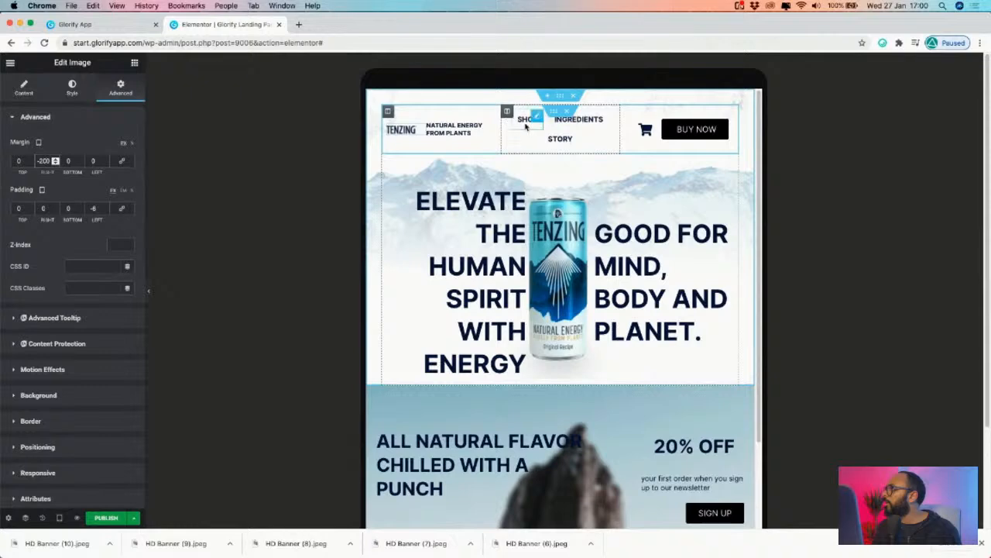
# - Set the SHOP heading's font size to 12 px for the tablet view
pyautogui.rightClick(478, 130)
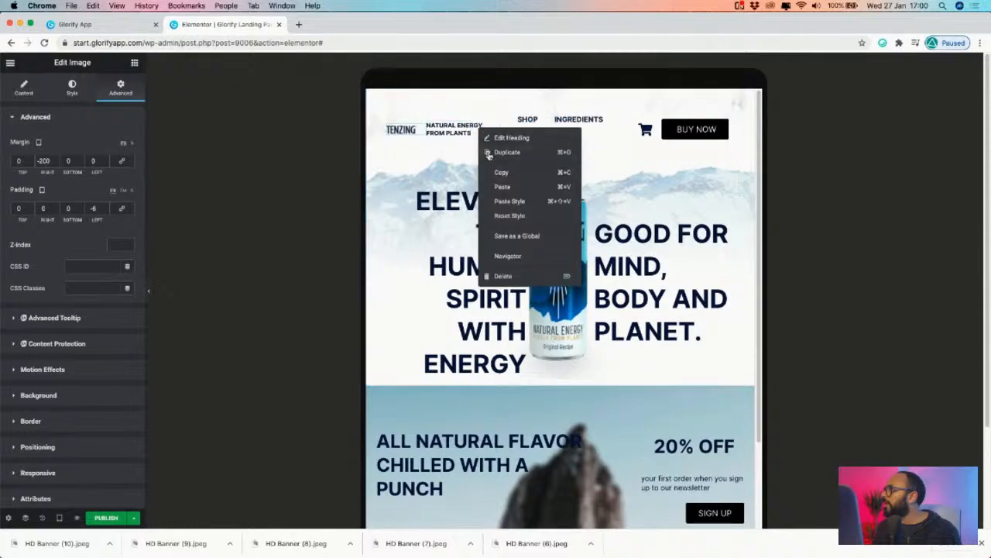
pyautogui.click(537, 120)
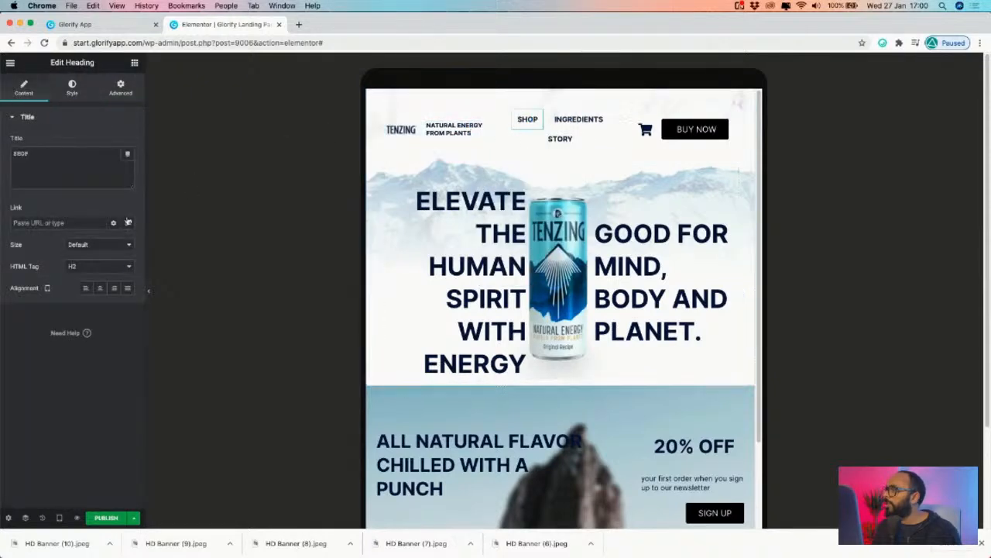
pyautogui.click(72, 87)
pyautogui.click(128, 163)
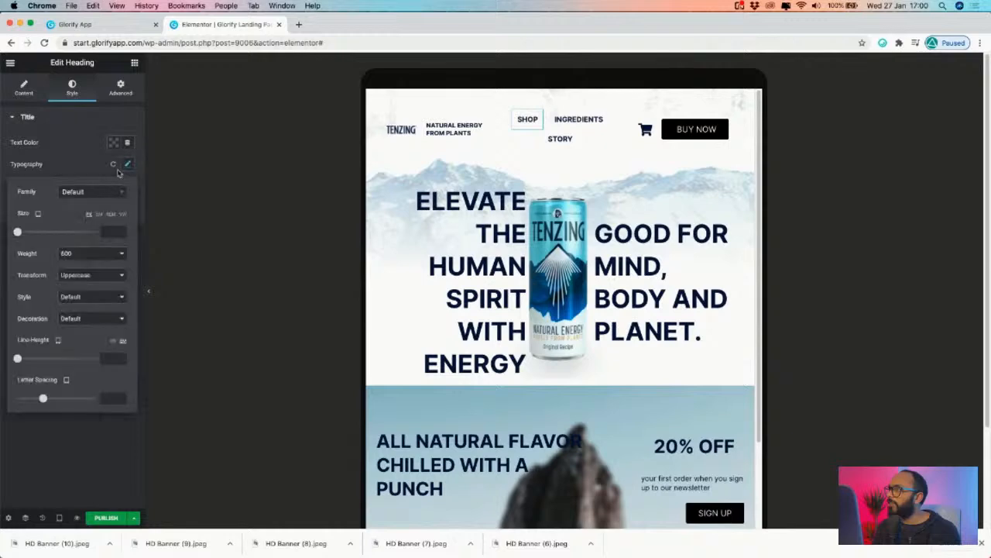
pyautogui.click(111, 231)
pyautogui.write('12')
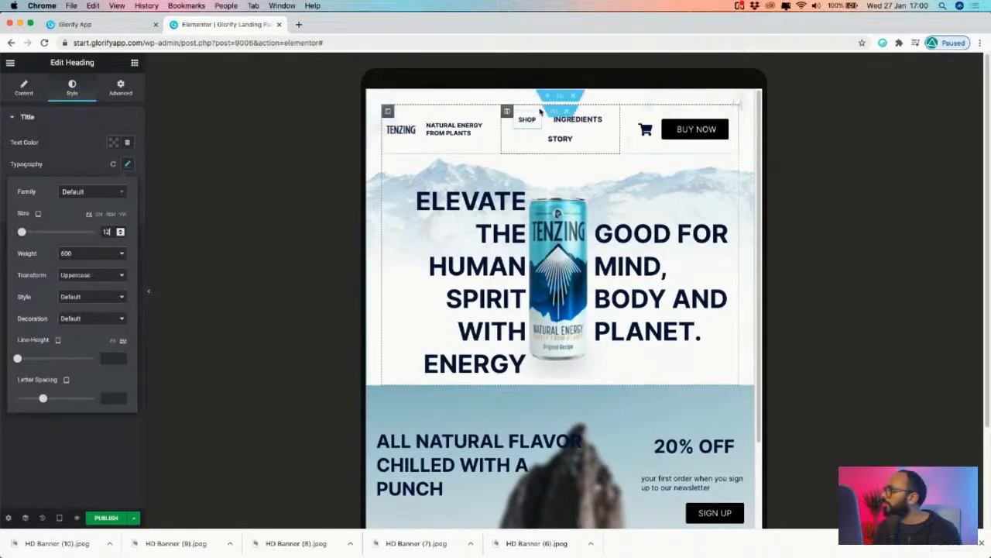
# - Copy the SHOP heading's style to the INGREDIENTS and STORY headings
pyautogui.rightClick(541, 119)
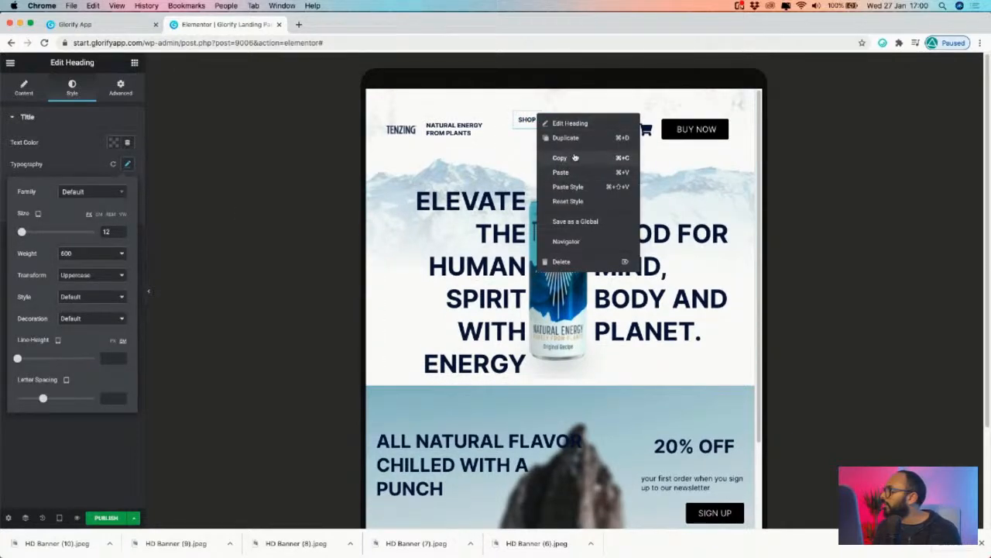
pyautogui.click(559, 158)
pyautogui.rightClick(604, 120)
pyautogui.click(634, 190)
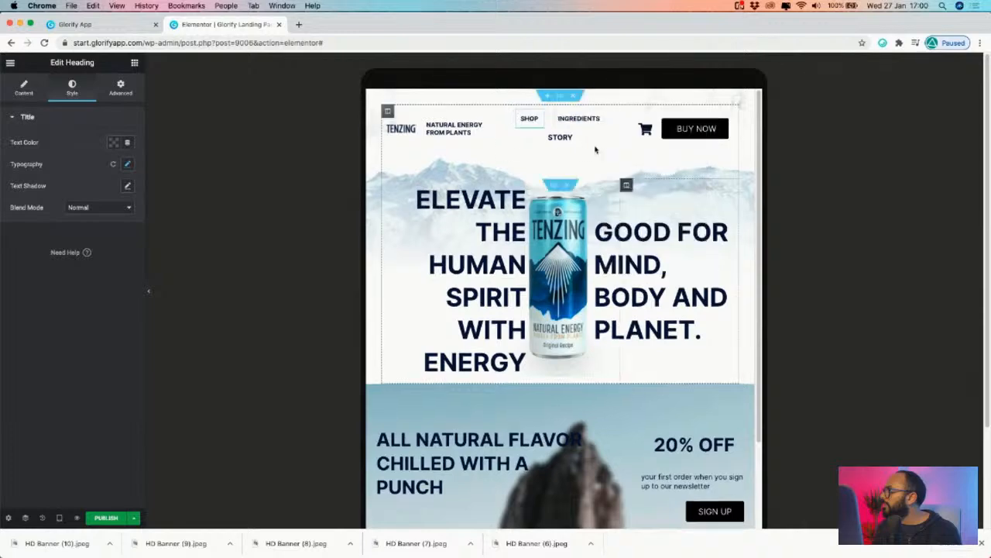
pyautogui.rightClick(576, 138)
pyautogui.click(611, 209)
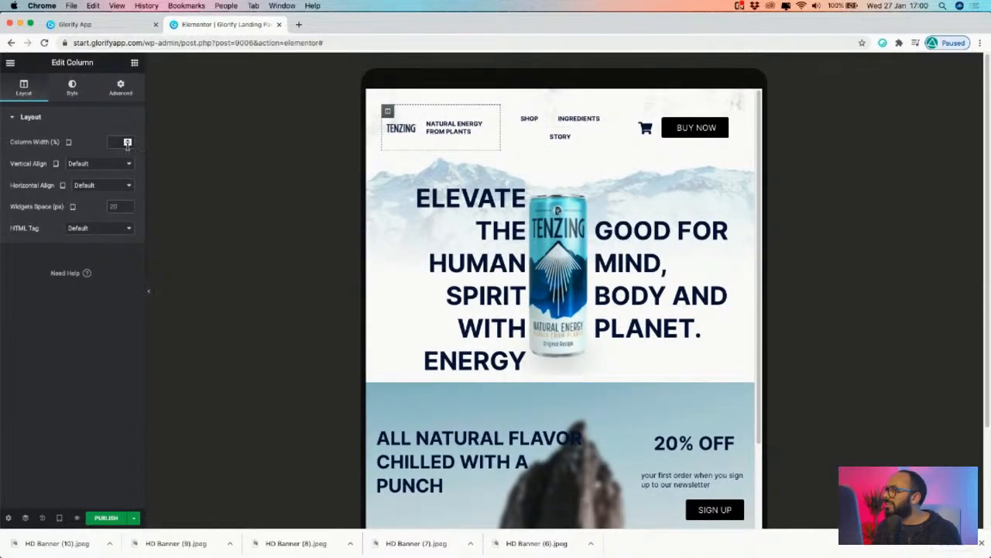
# - Set the tablet width of the header's logo and tagline column to 30%
pyautogui.click(128, 144)
pyautogui.click(129, 142)
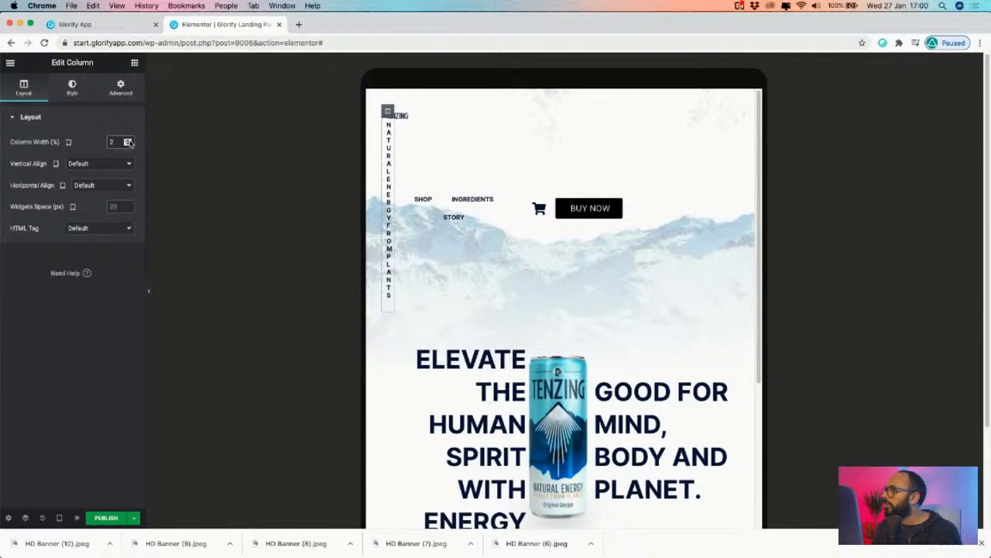
pyautogui.click(130, 141)
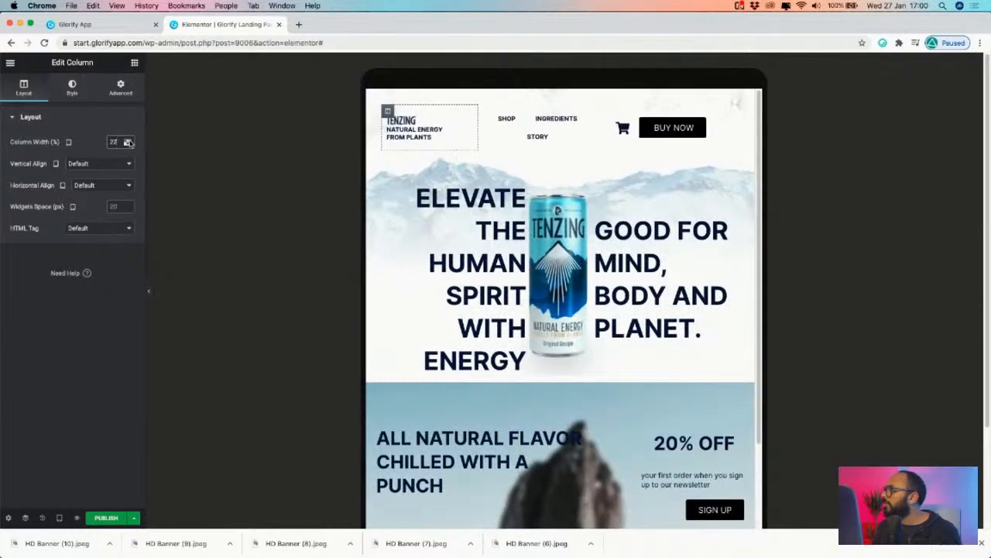
pyautogui.click(128, 141)
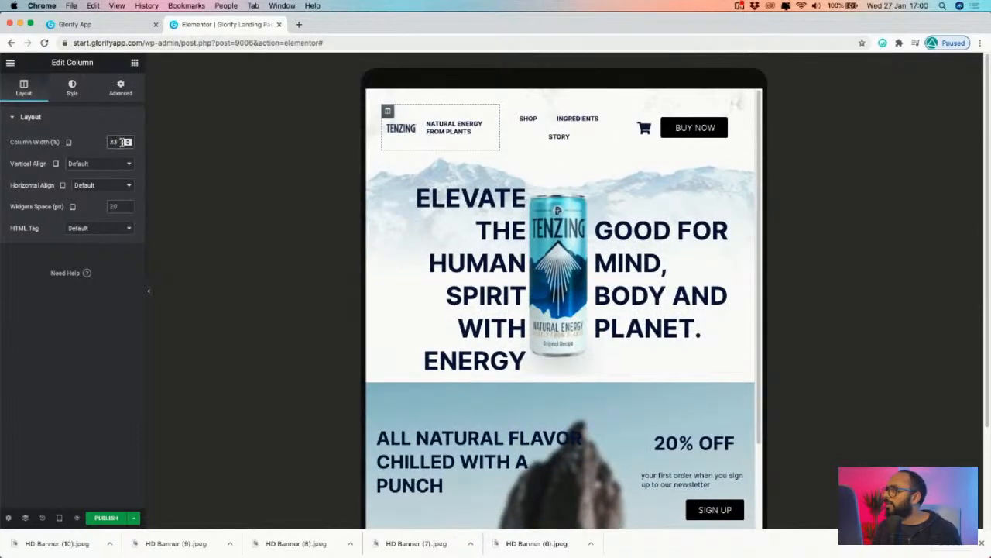
pyautogui.click(128, 142)
pyautogui.click(128, 145)
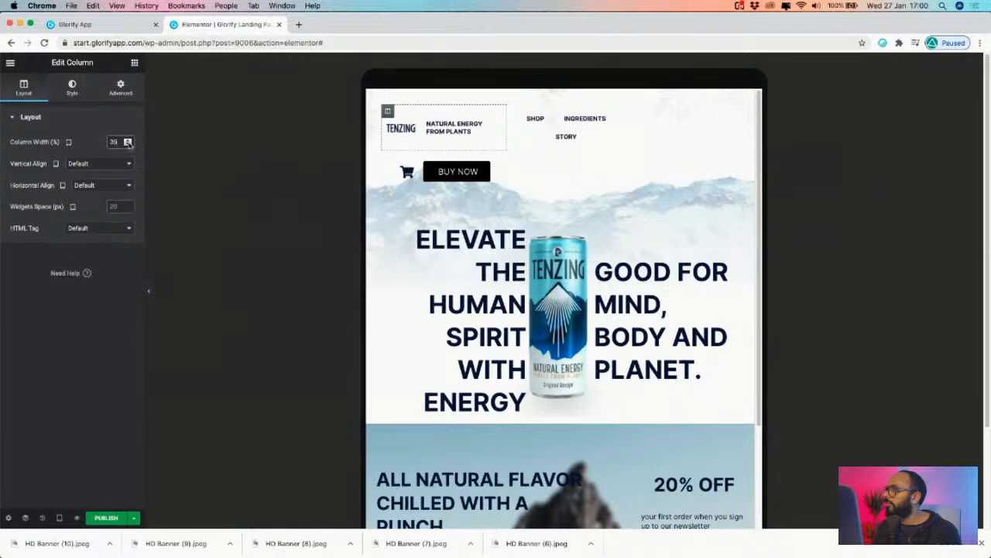
pyautogui.click(129, 145)
pyautogui.click(128, 145)
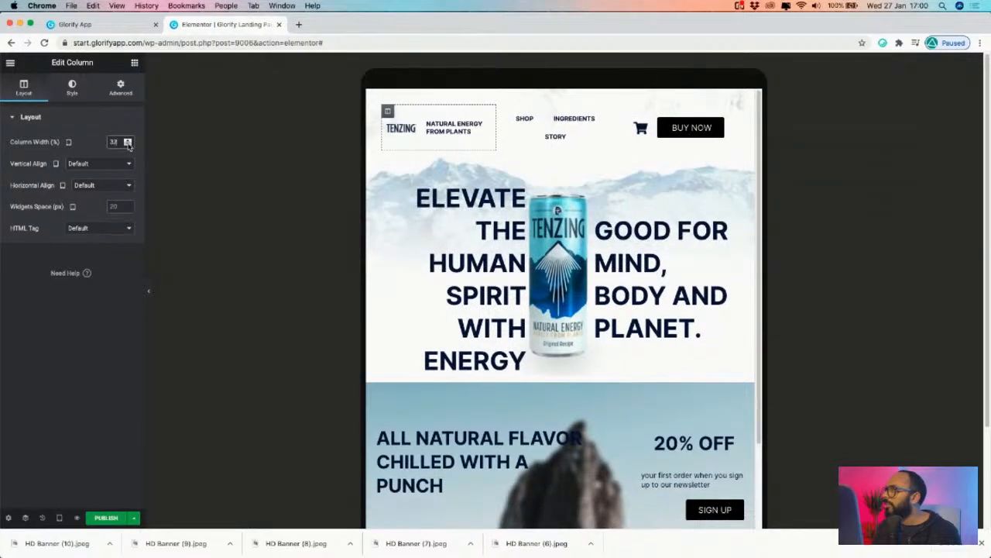
pyautogui.click(129, 144)
pyautogui.click(128, 145)
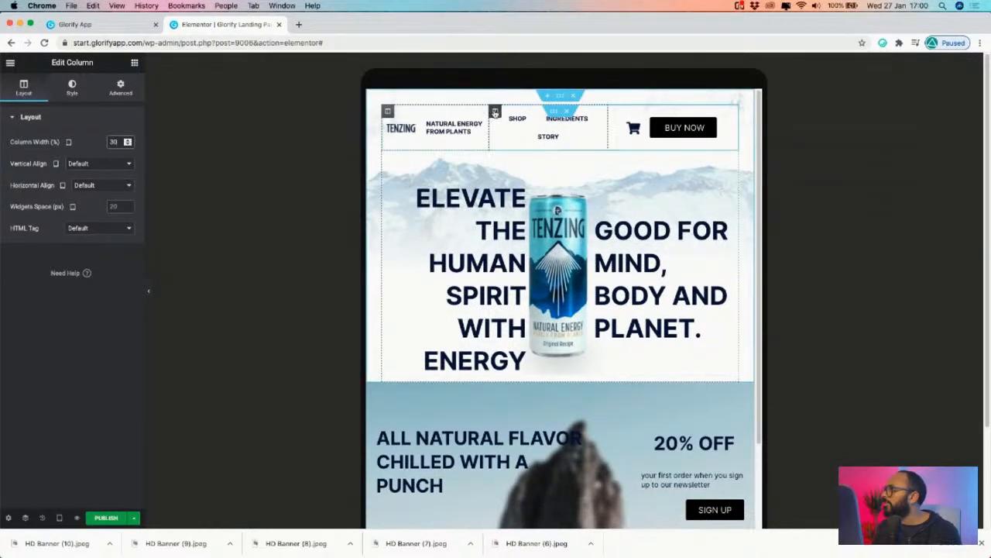
# - Set the tablet width of the header's navigation column to 50% and of the cart and BUY NOW column to 20%
pyautogui.click(495, 110)
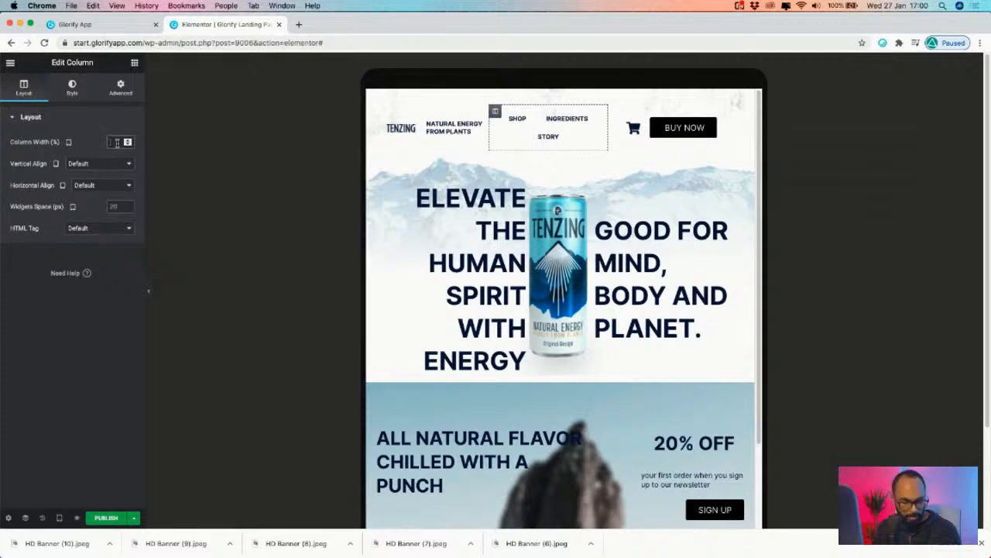
pyautogui.write('50')
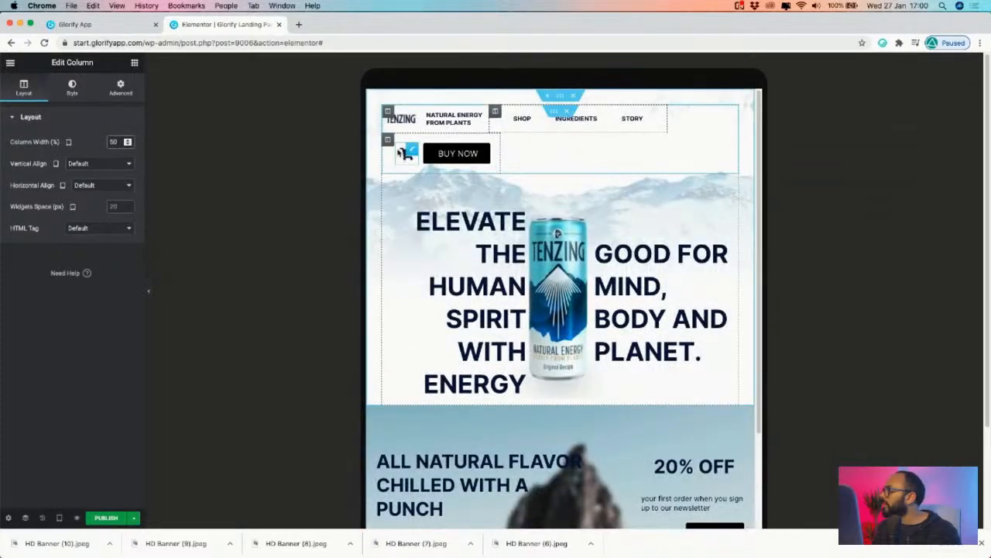
pyautogui.click(127, 145)
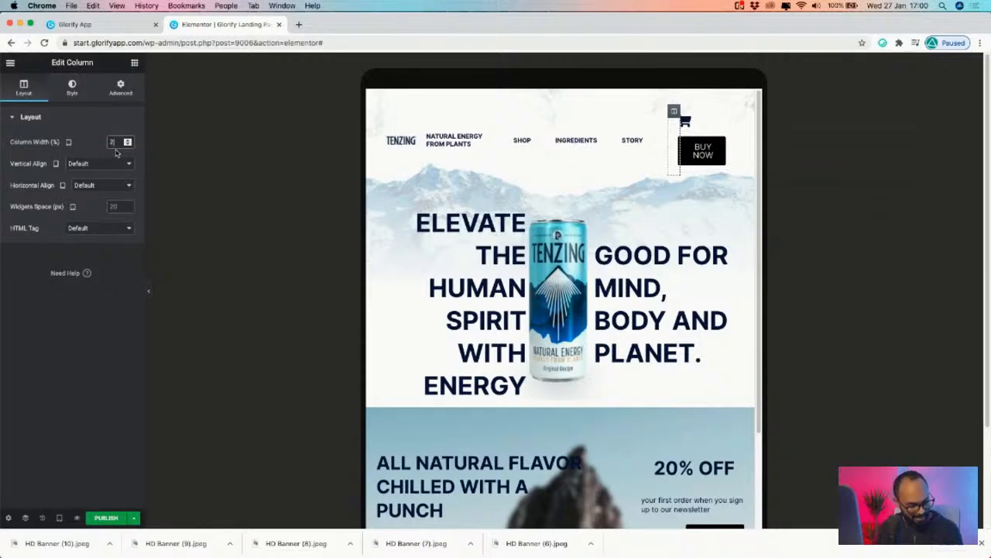
pyautogui.write('0')
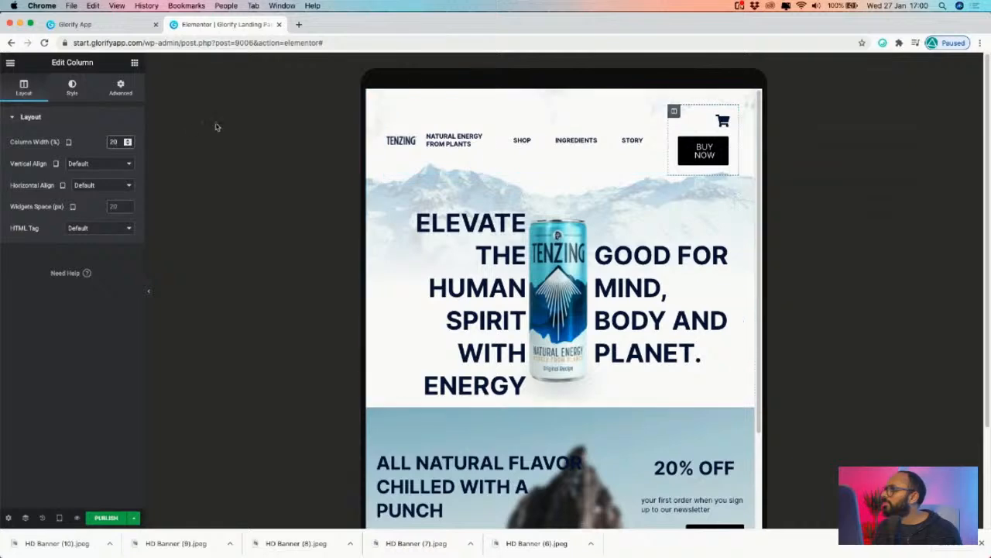
pyautogui.click(93, 186)
pyautogui.click(679, 159)
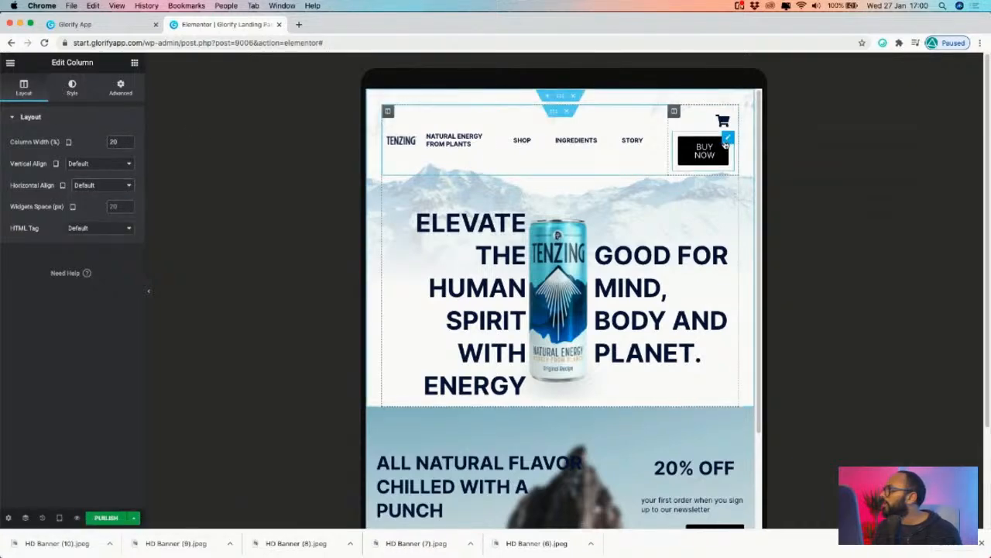
# - Reduce the font size of the header's BUY NOW button in the tablet view
pyautogui.click(709, 144)
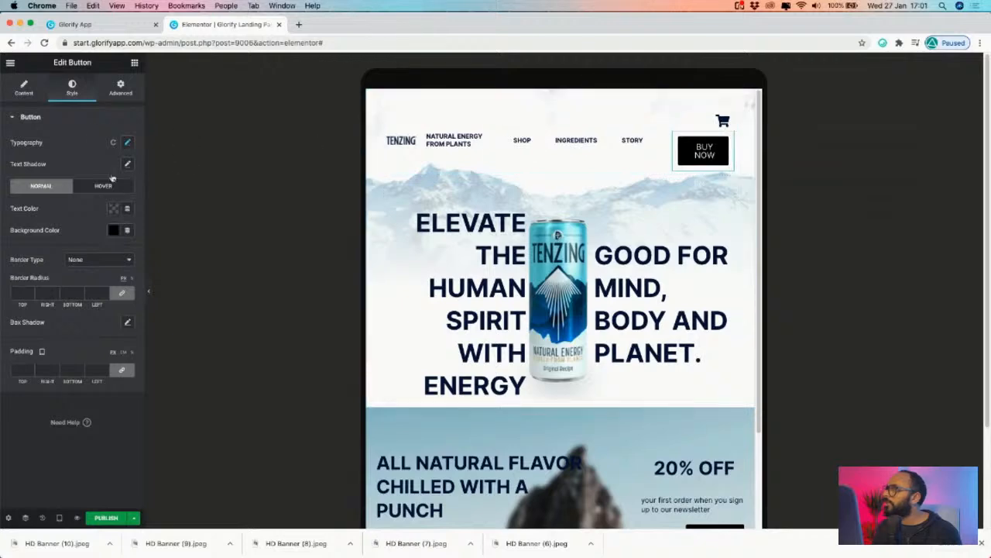
pyautogui.click(129, 143)
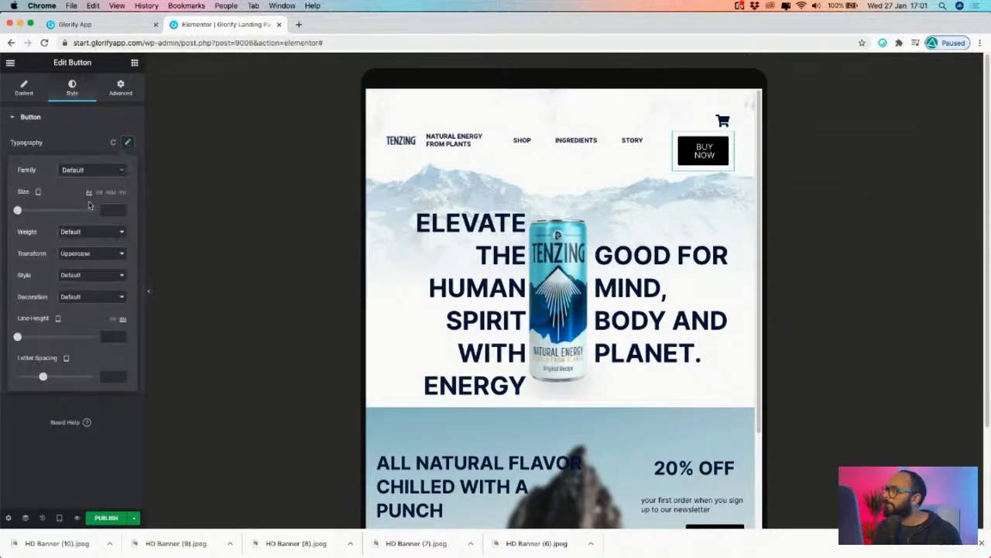
pyautogui.moveTo(18, 215); pyautogui.dragTo(22, 214)
pyautogui.click(80, 126)
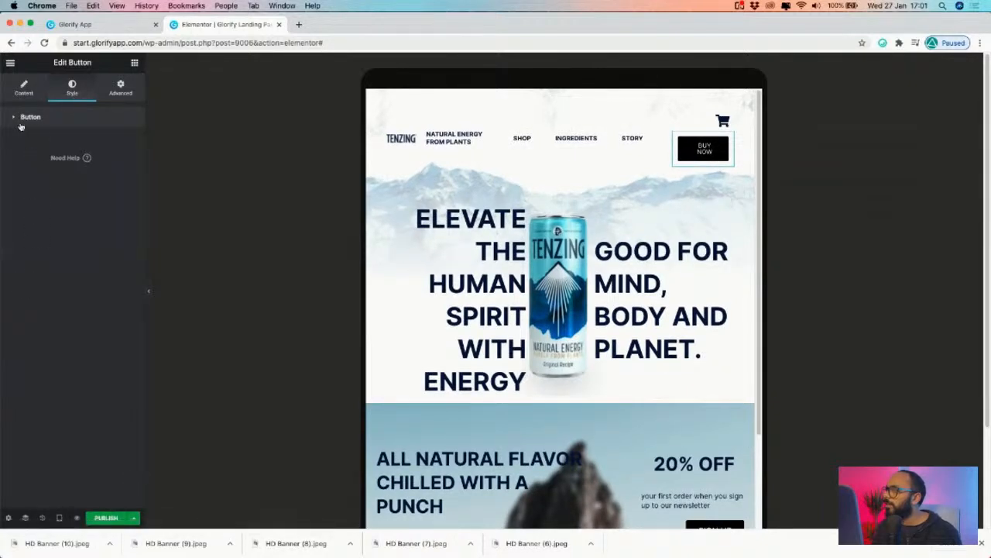
# - Set the BUY NOW button's tablet padding to 10 px on all four sides with the values linked
pyautogui.click(43, 117)
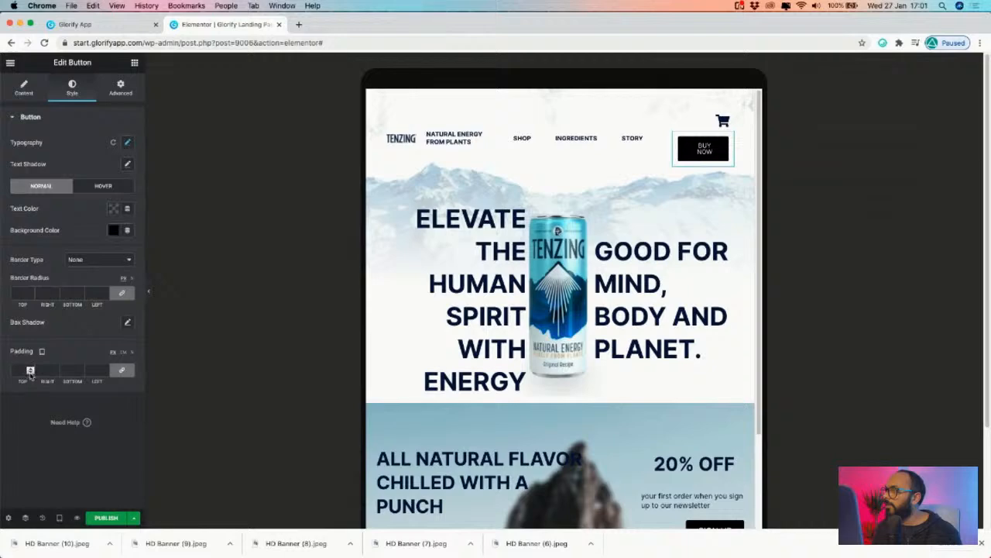
pyautogui.click(31, 369)
pyautogui.click(123, 371)
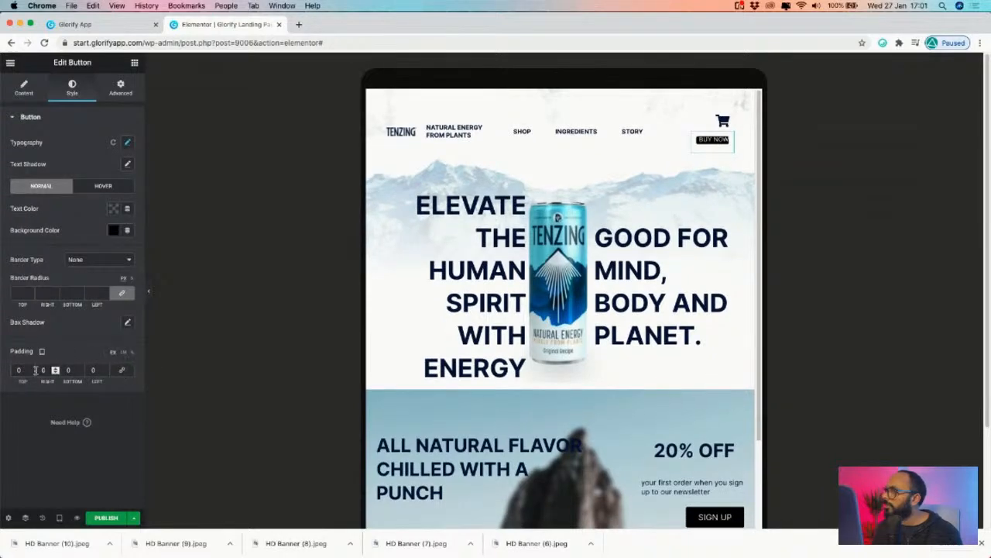
pyautogui.click(122, 371)
pyautogui.doubleClick(18, 370)
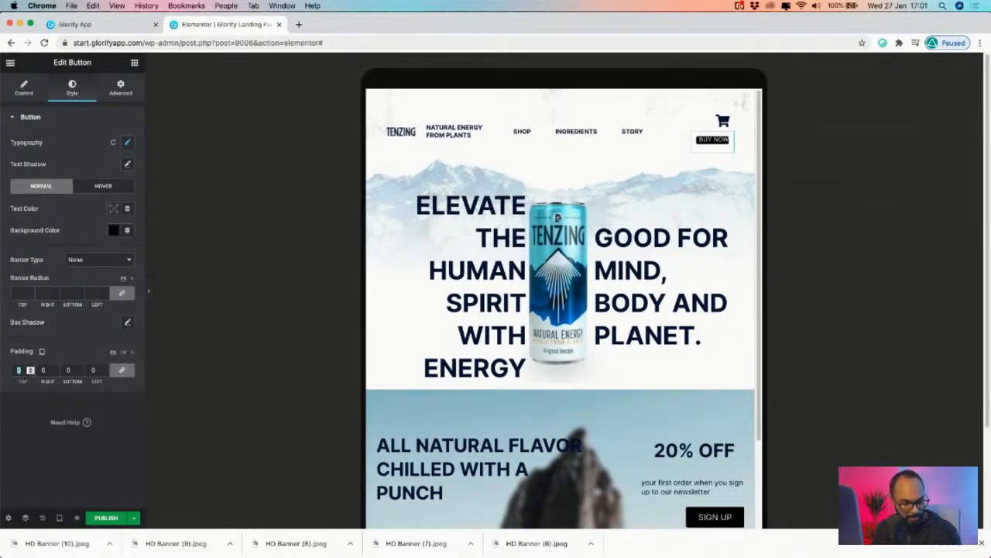
pyautogui.write('10')
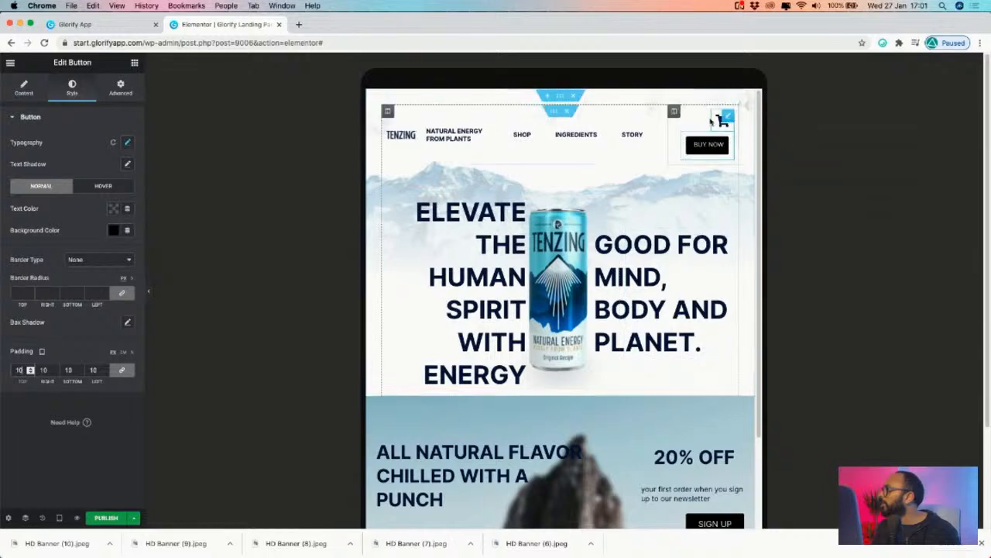
# - Reduce the size of the header's shopping cart icon in the tablet view
pyautogui.click(725, 118)
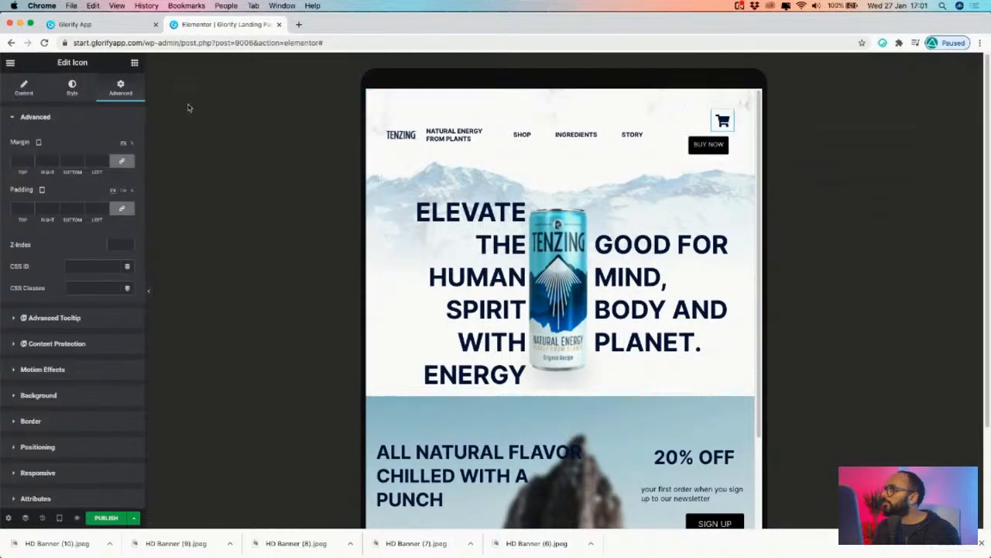
pyautogui.click(72, 86)
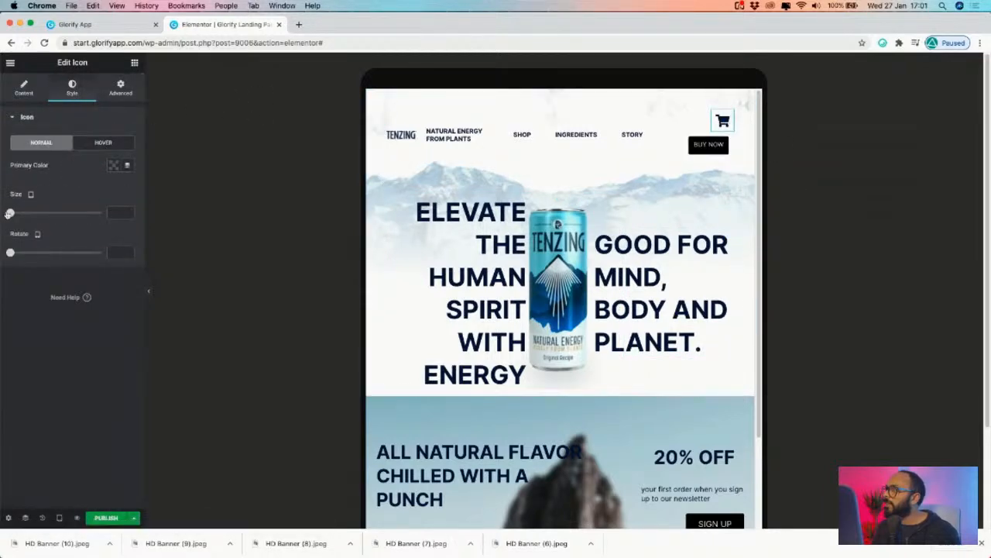
pyautogui.moveTo(11, 214); pyautogui.dragTo(14, 214)
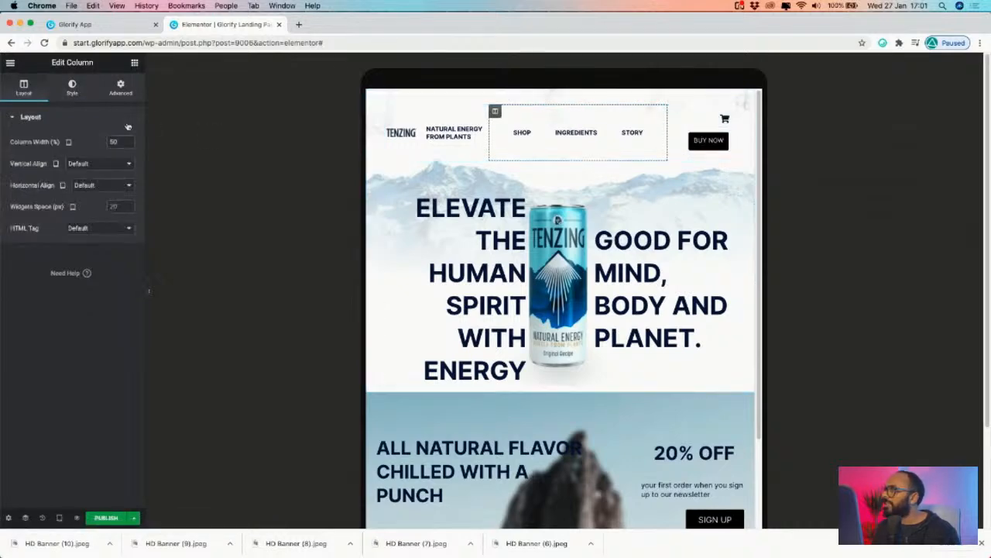
# - Set the tablet width of the header's navigation column to 45%
pyautogui.click(128, 145)
pyautogui.click(128, 145)
pyautogui.click(128, 145)
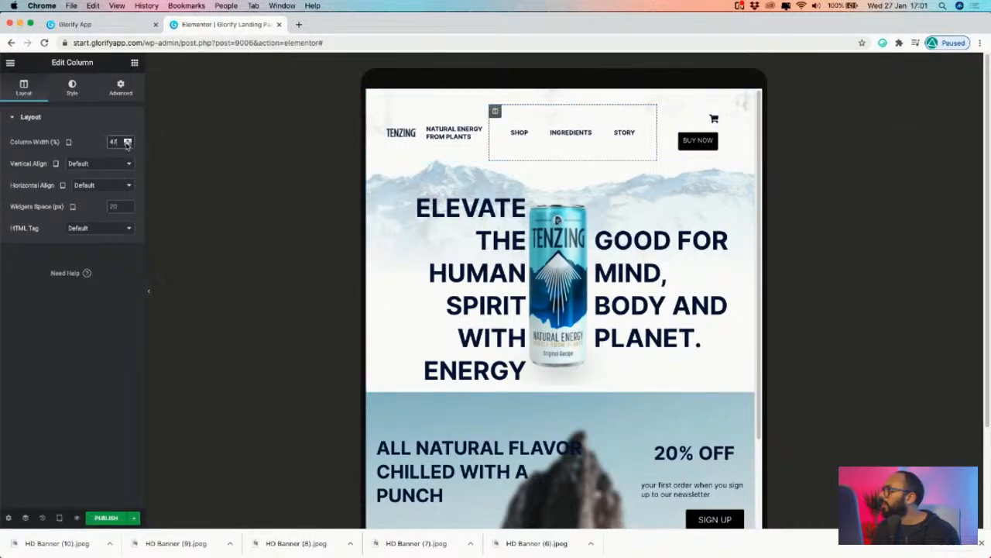
pyautogui.click(128, 145)
pyautogui.click(128, 145)
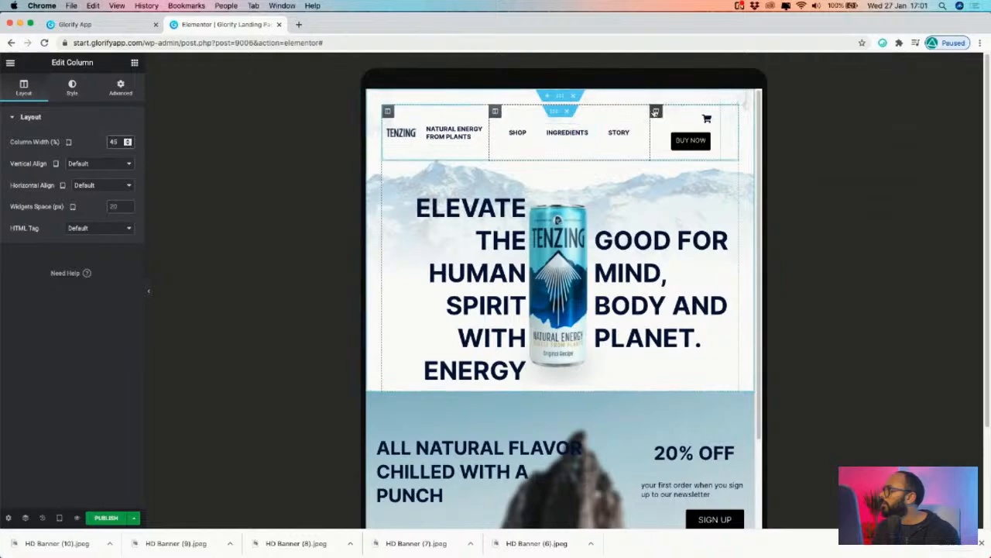
# - Set the tablet width of the header's cart and BUY NOW column to 25%
pyautogui.click(127, 140)
pyautogui.click(128, 140)
pyautogui.click(127, 140)
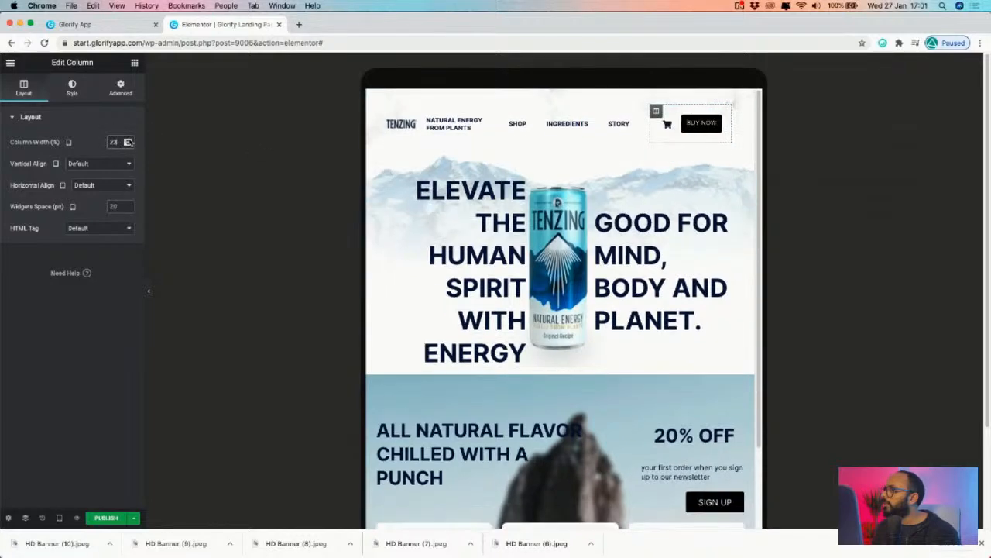
pyautogui.click(128, 140)
pyautogui.click(128, 140)
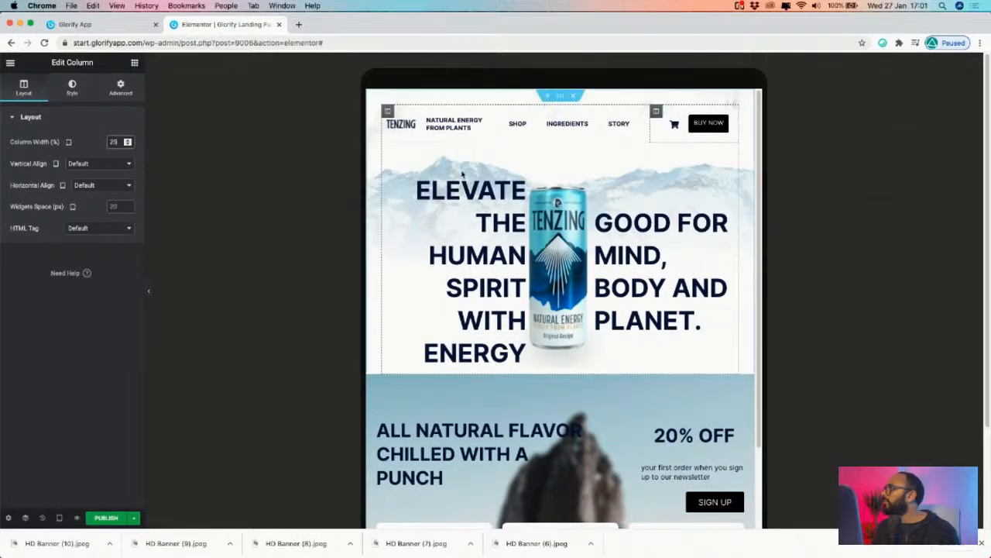
# - Set the tablet font size of the "Elevate the human spirit with energy" hero heading to 41 px
pyautogui.click(491, 182)
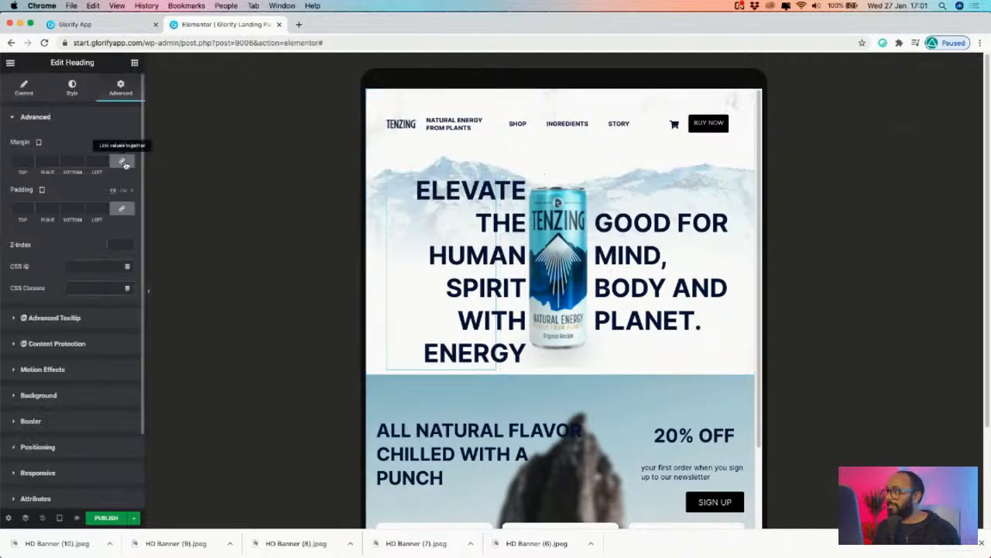
pyautogui.click(72, 87)
pyautogui.click(127, 164)
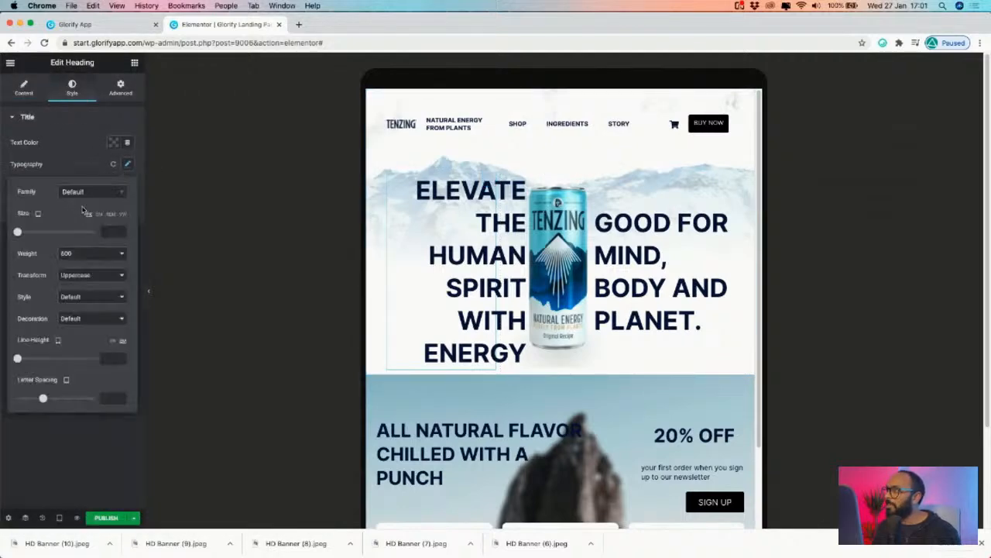
pyautogui.moveTo(21, 235); pyautogui.dragTo(34, 236)
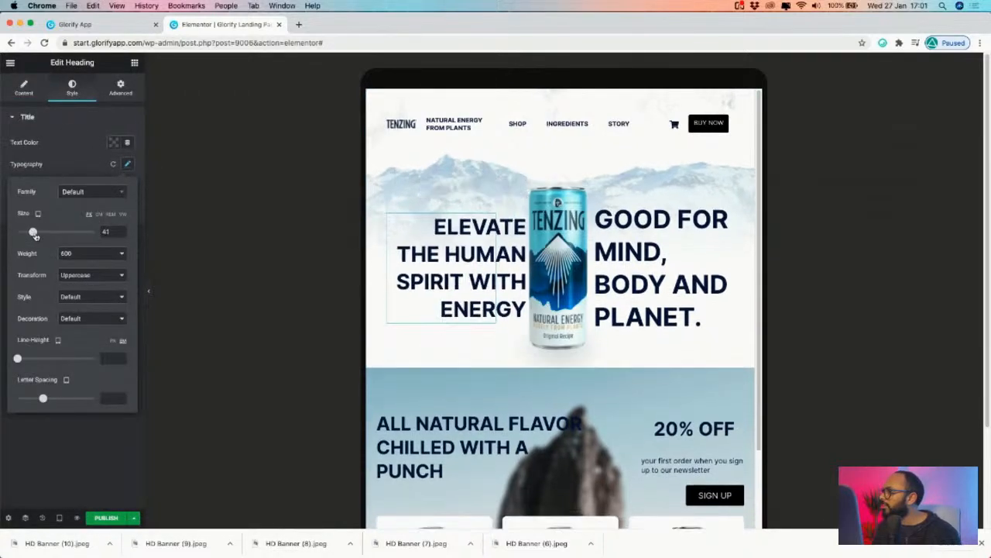
# - Set the "Elevate the human spirit" heading's tablet padding and margins to 0 on all sides with the values linked
pyautogui.click(119, 90)
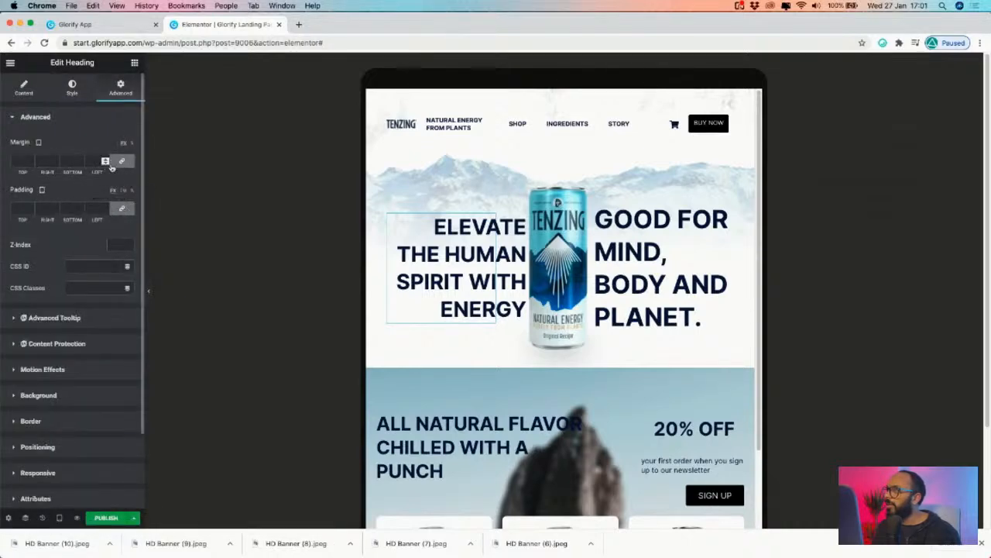
pyautogui.click(121, 207)
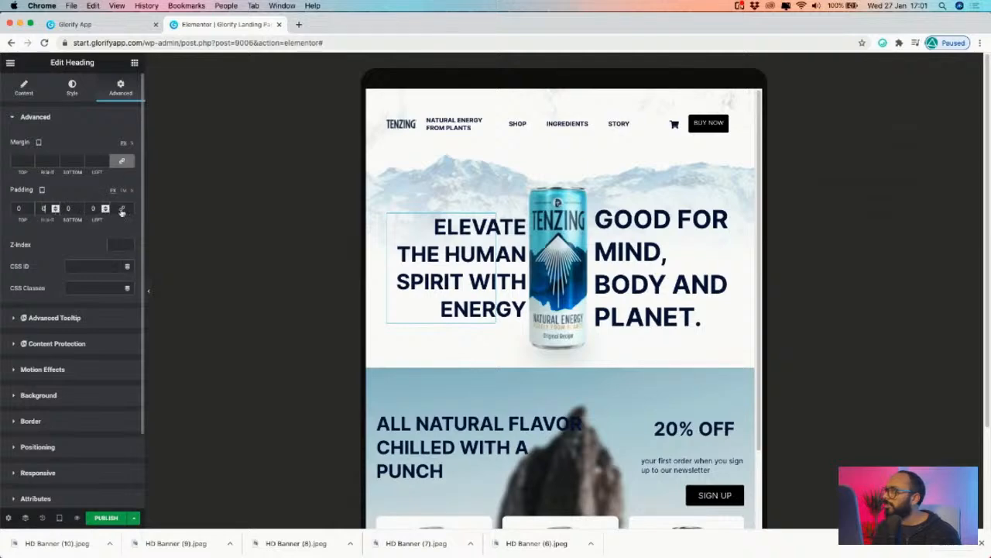
pyautogui.click(122, 208)
pyautogui.click(129, 163)
pyautogui.click(130, 162)
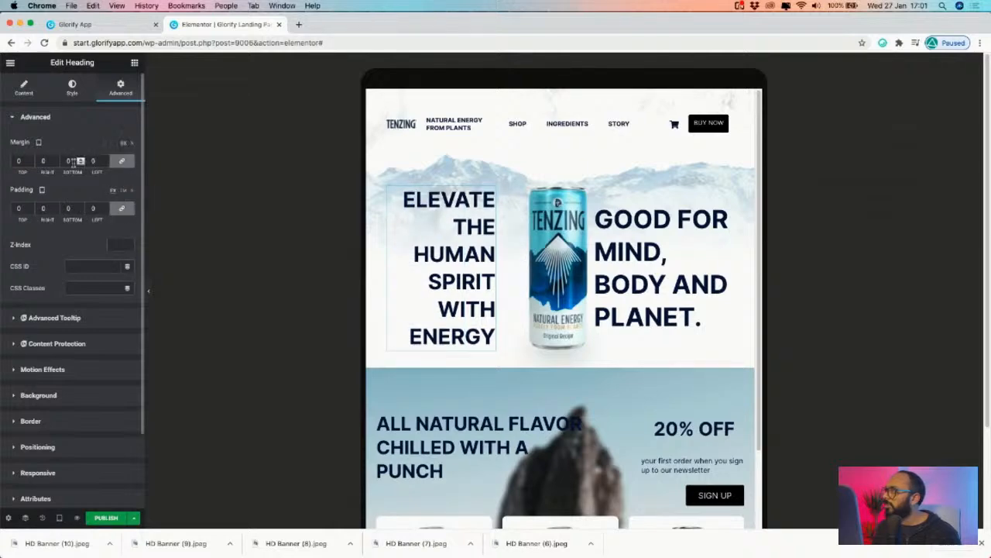
# - Lower the "Elevate the human spirit" heading's linked tablet margins to -35 px on all four sides
pyautogui.click(56, 163)
pyautogui.click(56, 163)
pyautogui.click(56, 163)
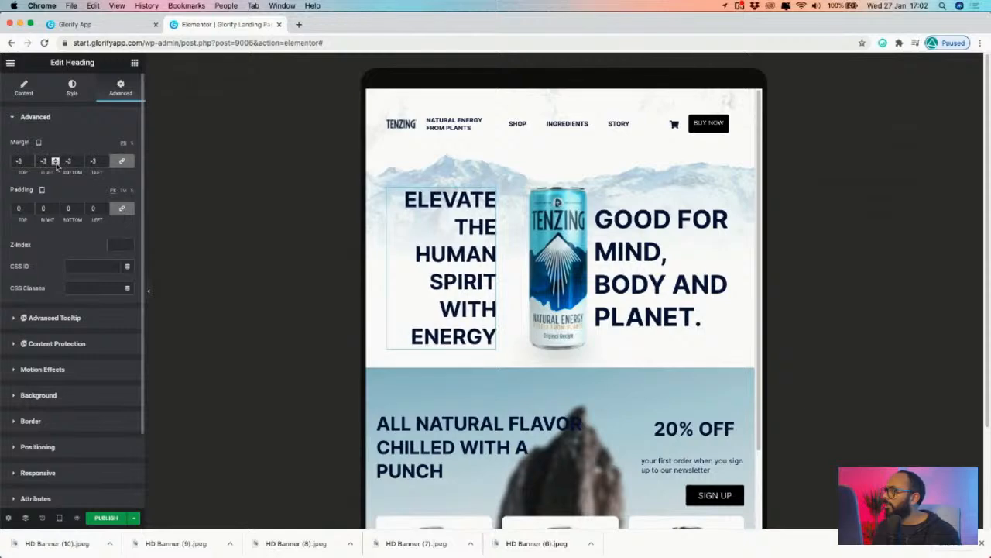
pyautogui.click(56, 163)
pyautogui.click(55, 163)
pyautogui.click(56, 163)
pyautogui.click(56, 164)
pyautogui.click(56, 164)
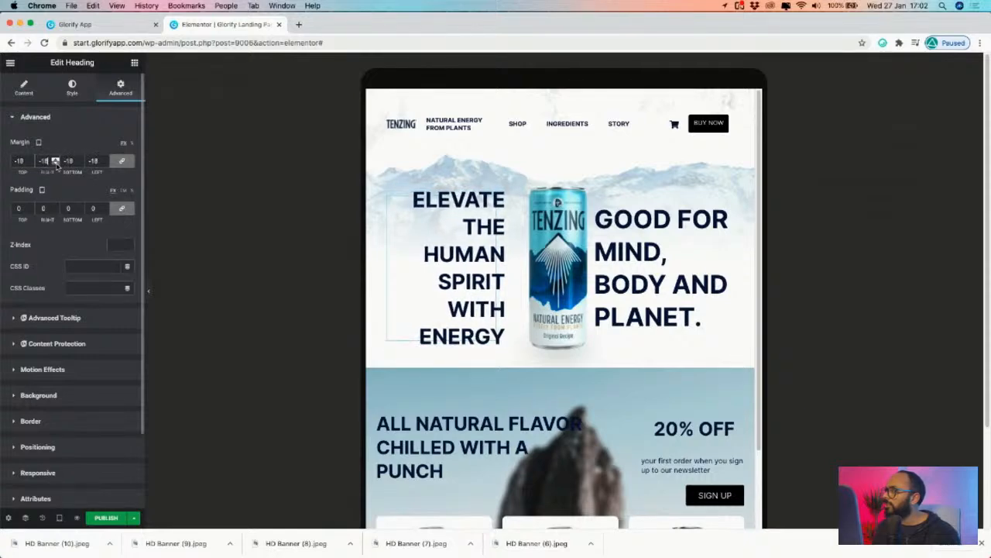
pyautogui.click(56, 163)
pyautogui.click(55, 163)
pyautogui.click(56, 163)
pyautogui.click(55, 163)
pyautogui.click(56, 163)
pyautogui.click(55, 163)
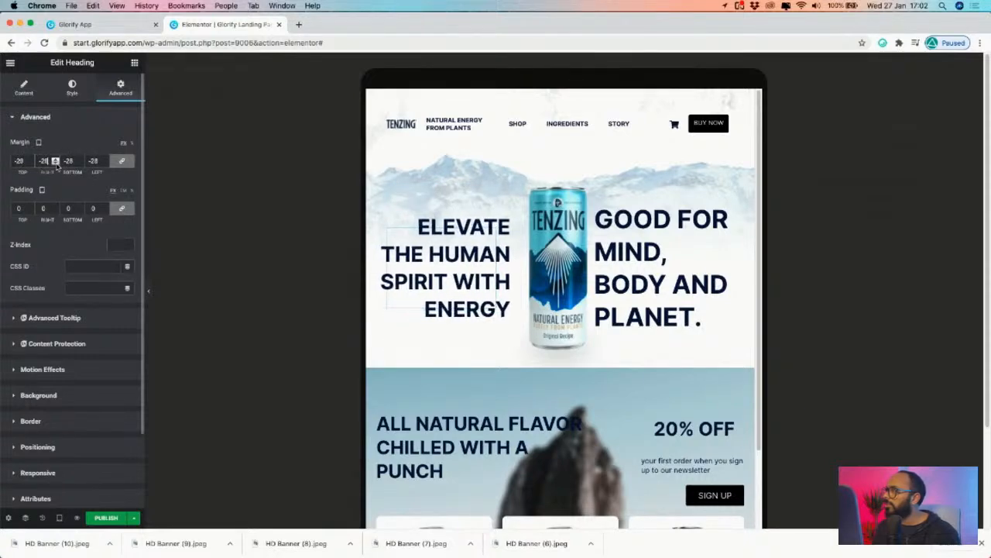
pyautogui.click(56, 163)
pyautogui.click(56, 163)
pyautogui.click(56, 163)
pyautogui.click(56, 163)
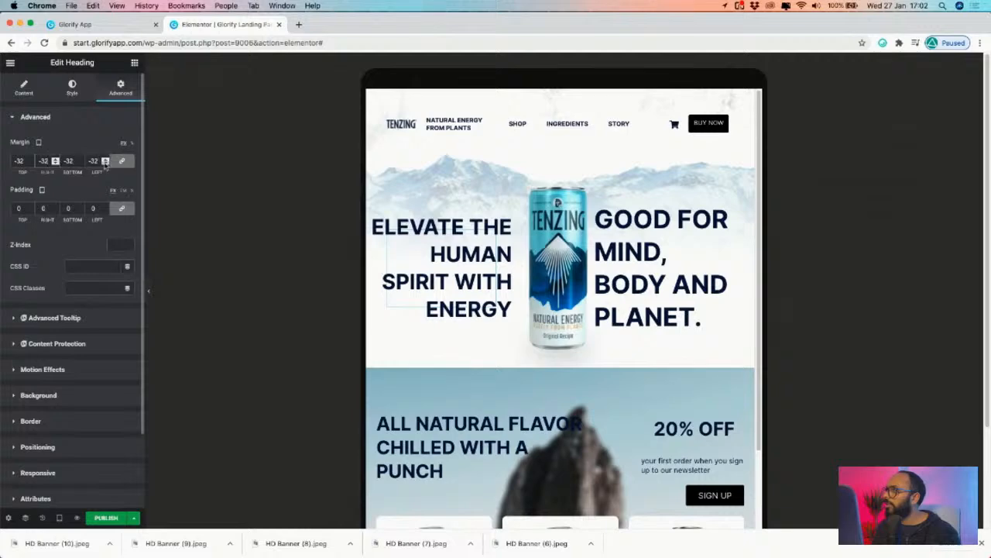
pyautogui.click(56, 162)
pyautogui.click(56, 161)
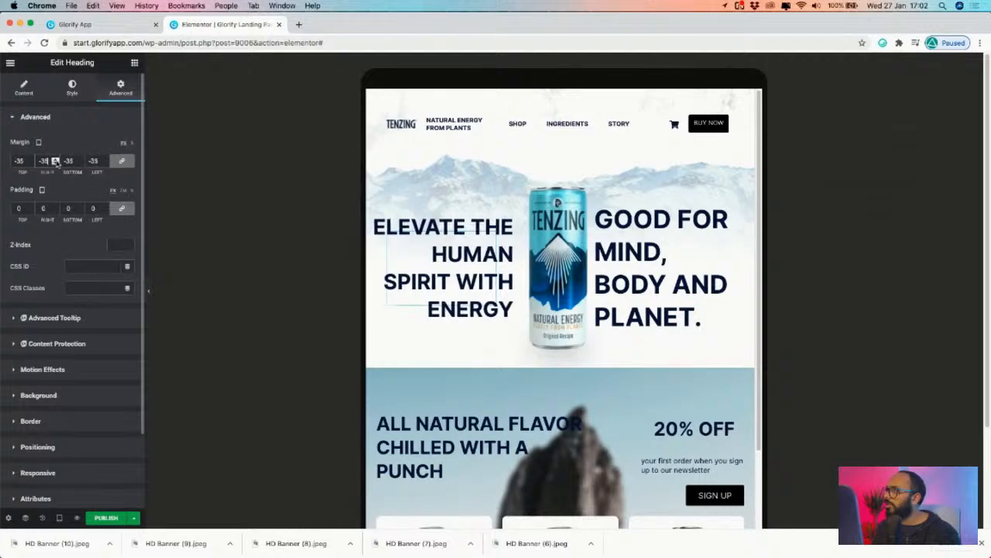
pyautogui.click(56, 162)
pyautogui.click(55, 162)
# - Unlink the heading's margins and set the top, bottom and left margins to 0, keeping -35 px only on the right
pyautogui.click(121, 161)
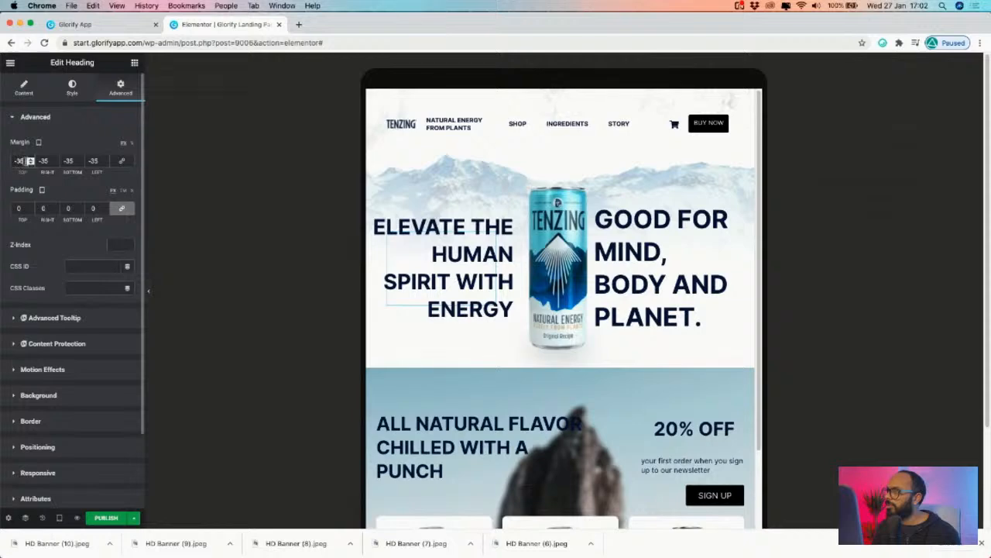
pyautogui.doubleClick(29, 161)
pyautogui.write('0')
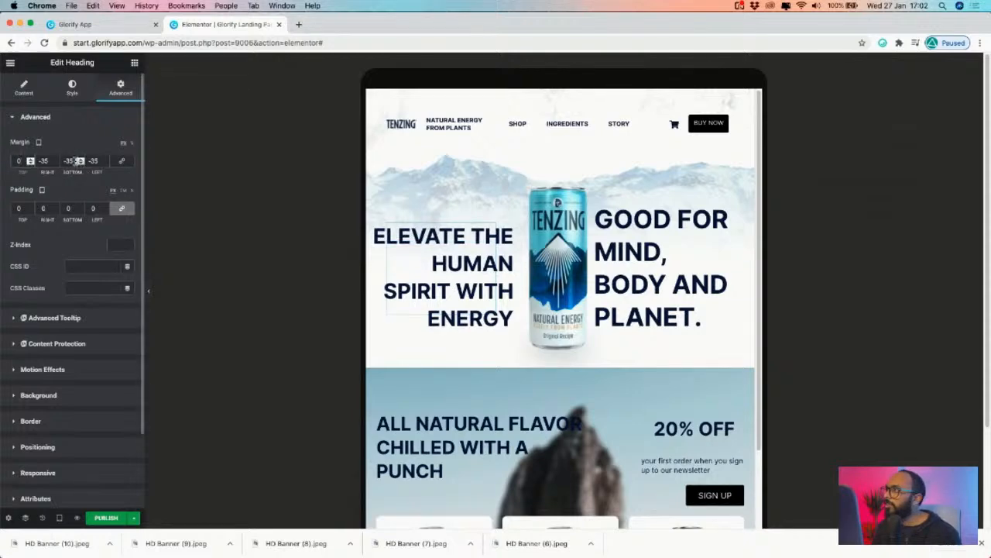
pyautogui.doubleClick(68, 161)
pyautogui.write('0')
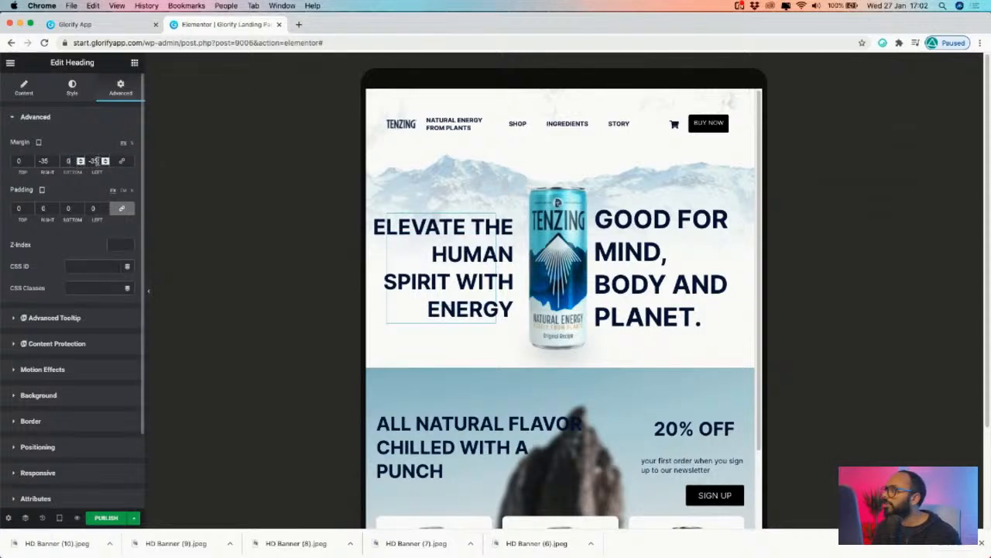
pyautogui.doubleClick(96, 161)
pyautogui.write('0')
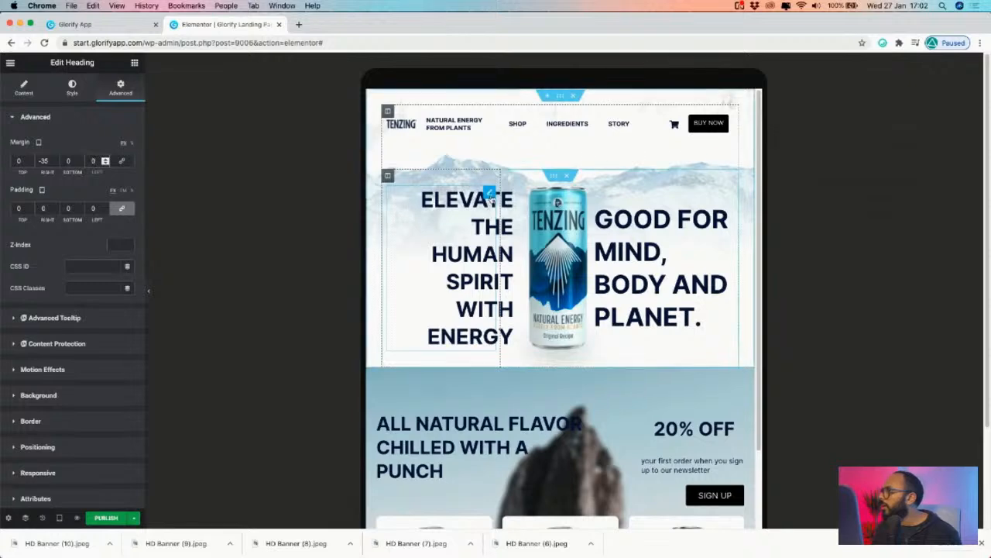
# - Set the tablet font size of the "Elevate the human spirit with energy" heading to 38 px
pyautogui.click(73, 87)
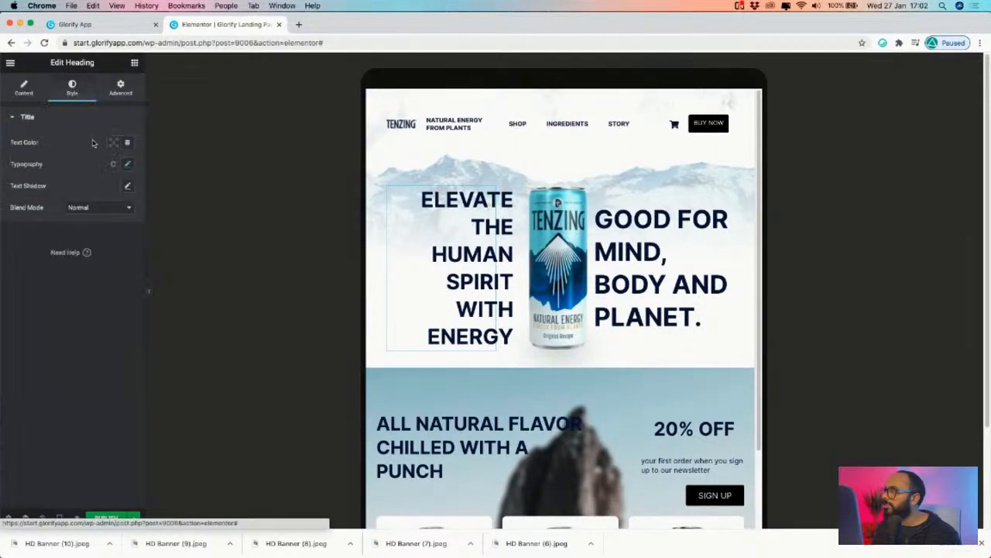
pyautogui.click(128, 164)
pyautogui.moveTo(32, 232); pyautogui.dragTo(32, 231)
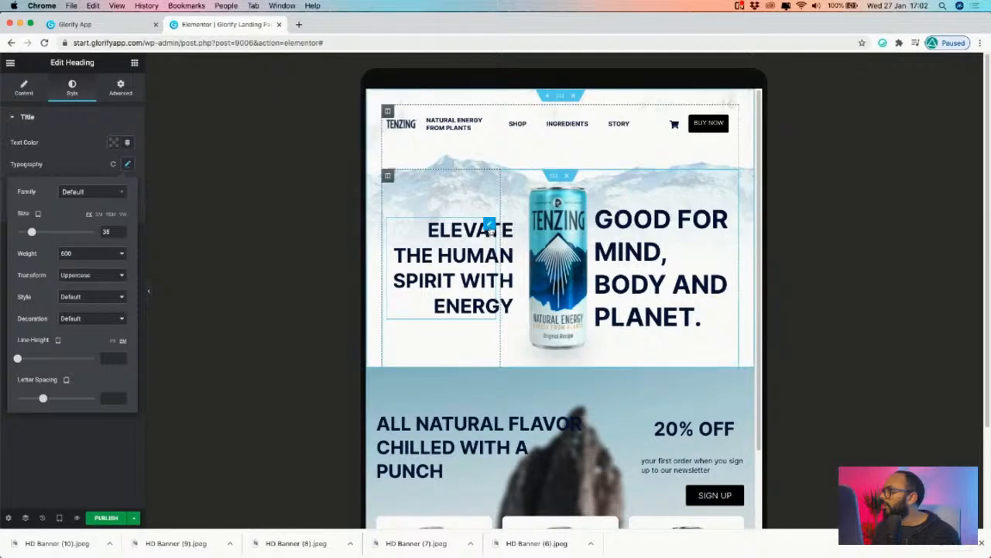
# - Copy the "Elevate the human spirit" heading and paste its style onto the "Good for mind, body and planet." heading
pyautogui.rightClick(488, 226)
pyautogui.click(535, 272)
pyautogui.rightClick(730, 210)
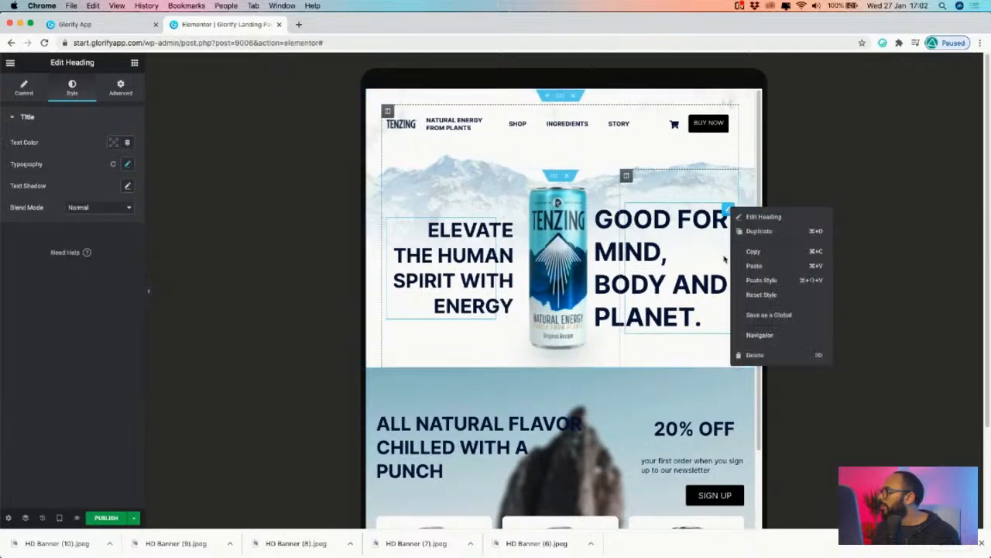
pyautogui.click(767, 280)
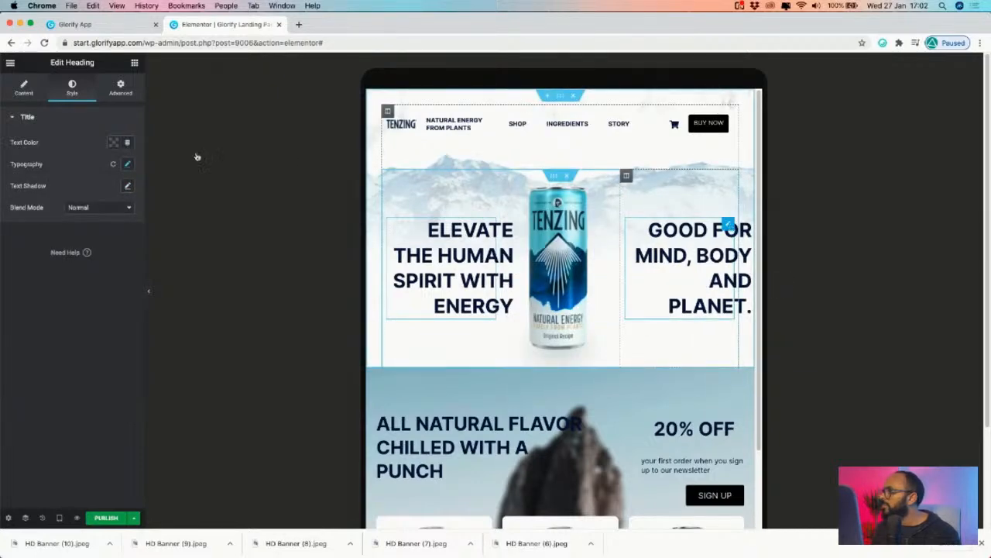
# - Set the "Good for mind, body and planet." heading's tablet right margin to 0 and its left margin to -35 px
pyautogui.click(120, 87)
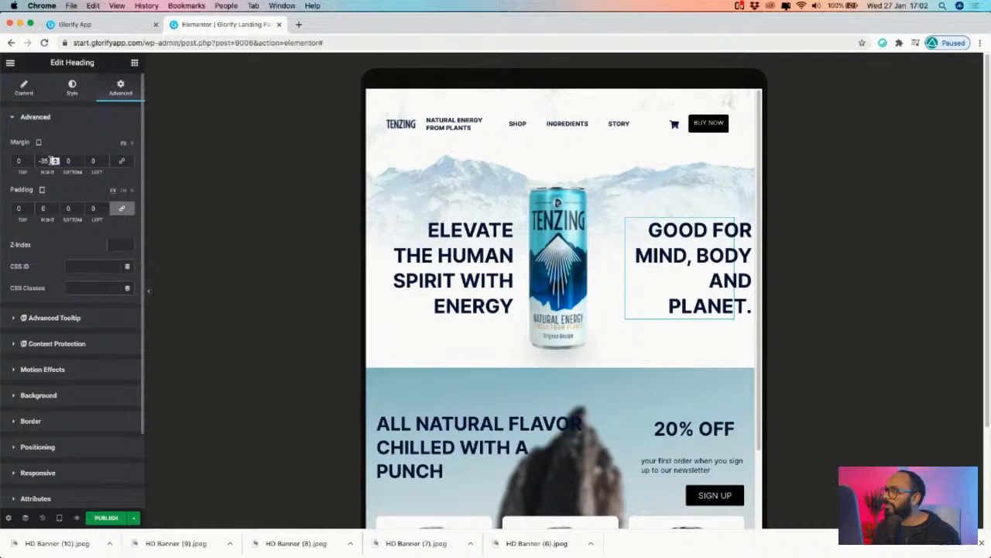
pyautogui.doubleClick(48, 161)
pyautogui.write('0')
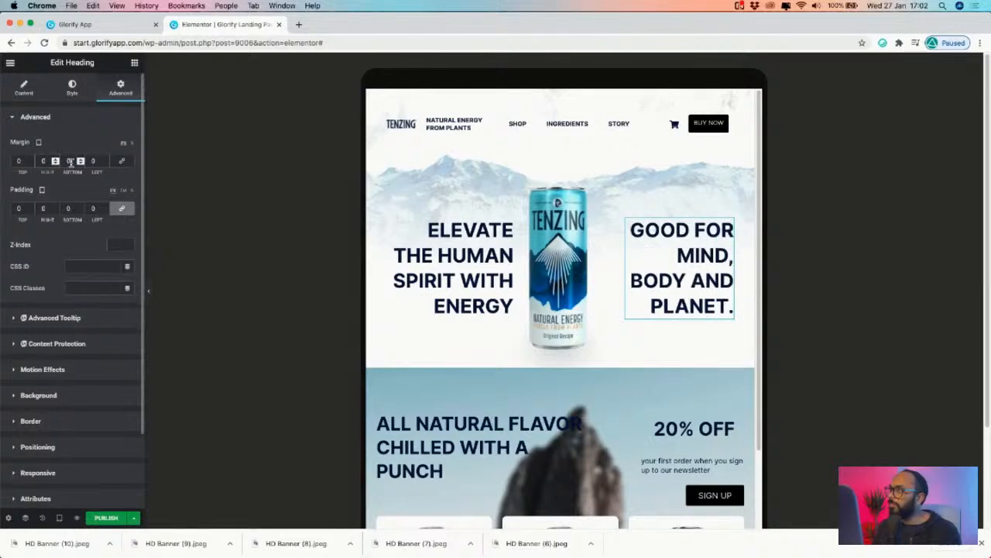
pyautogui.write('-35')
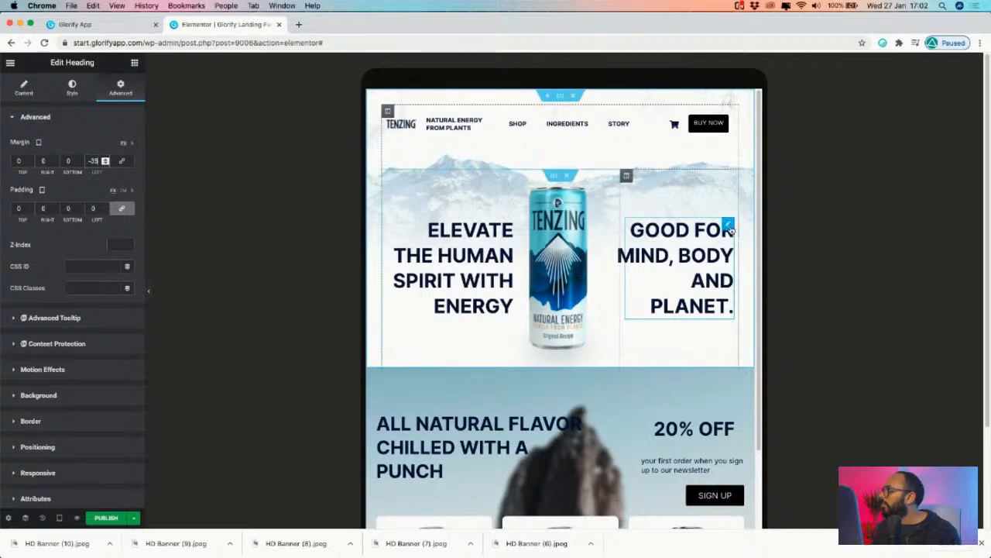
# - Align the "Good for mind, body and planet." heading's text to the left in the tablet view
pyautogui.click(72, 87)
pyautogui.click(23, 86)
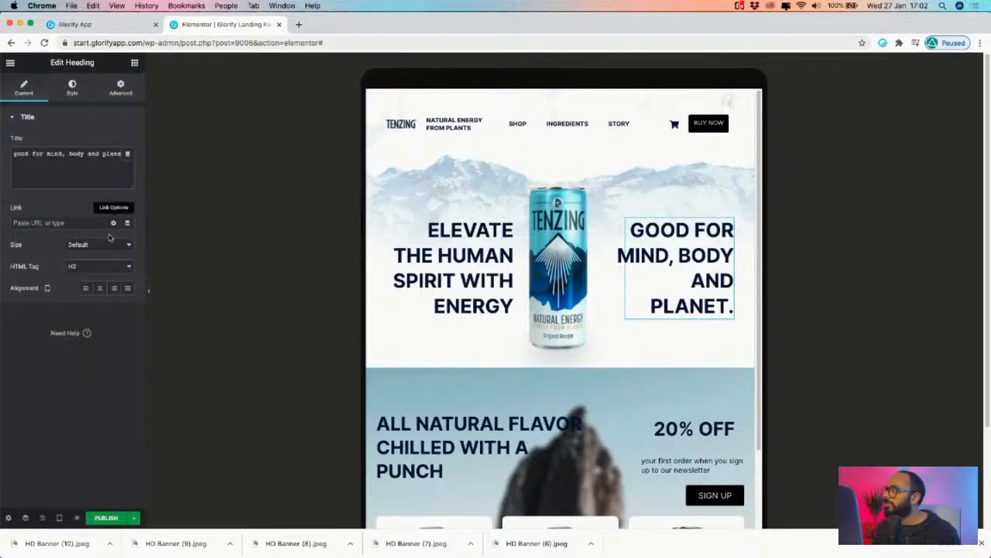
pyautogui.click(85, 288)
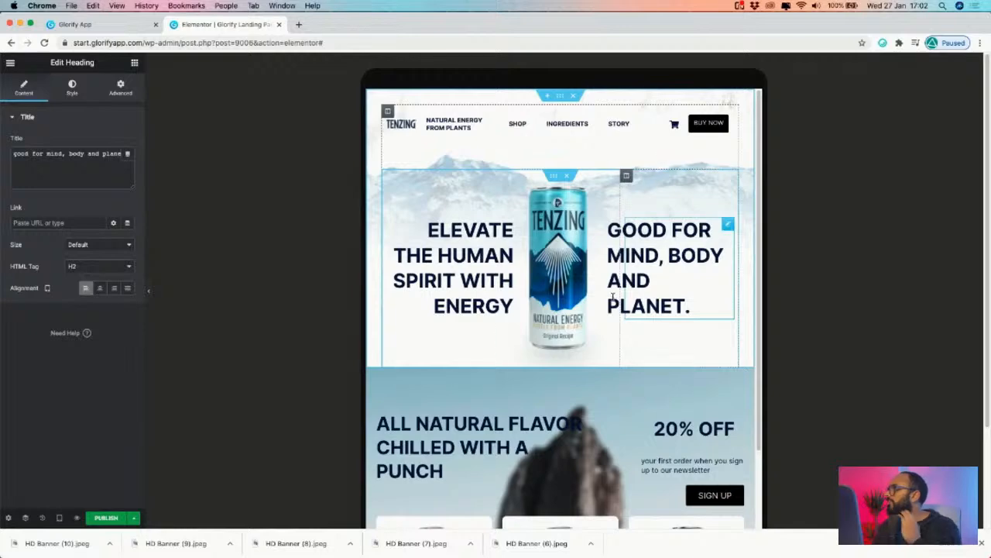
pyautogui.scroll(-1, 704, 337)
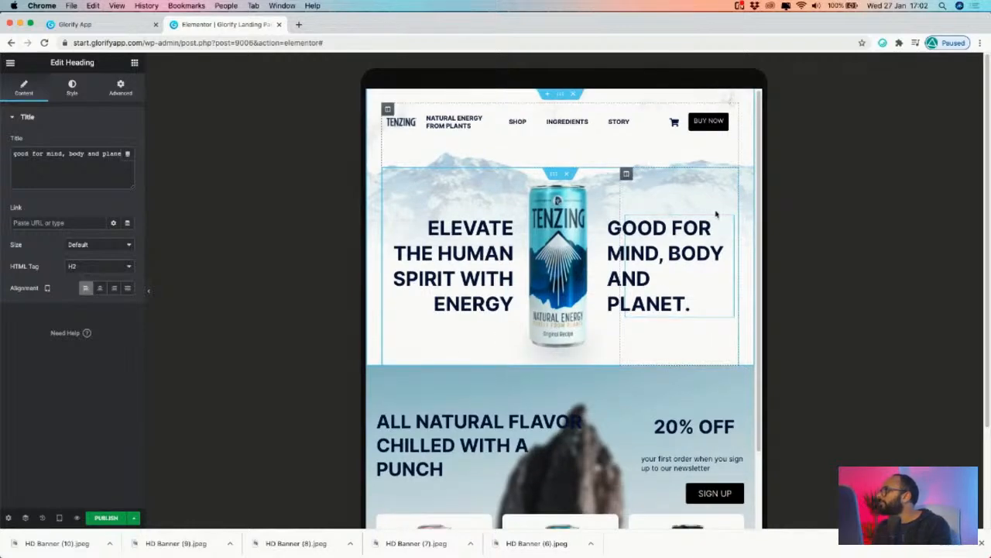
pyautogui.click(72, 87)
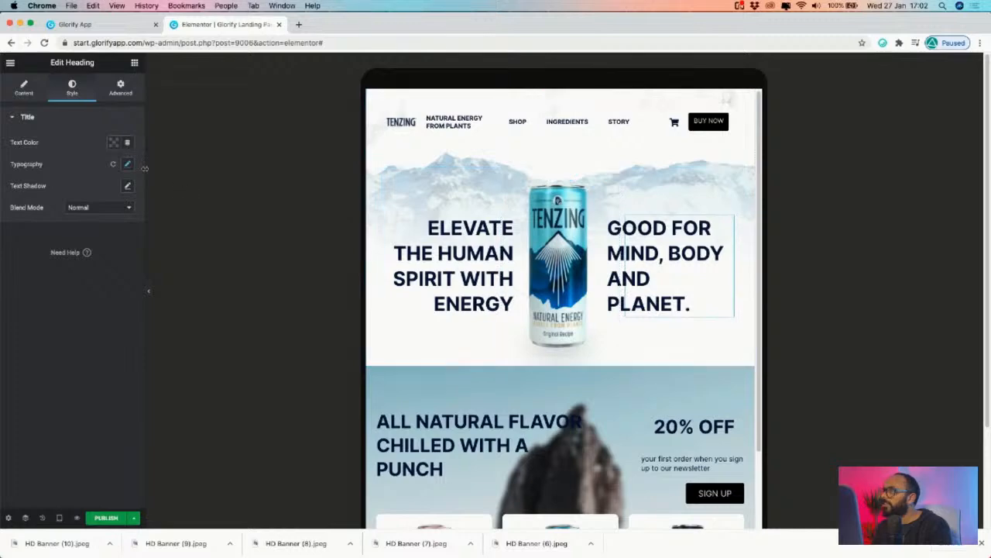
pyautogui.click(120, 89)
pyautogui.scroll(-3, 55, 416)
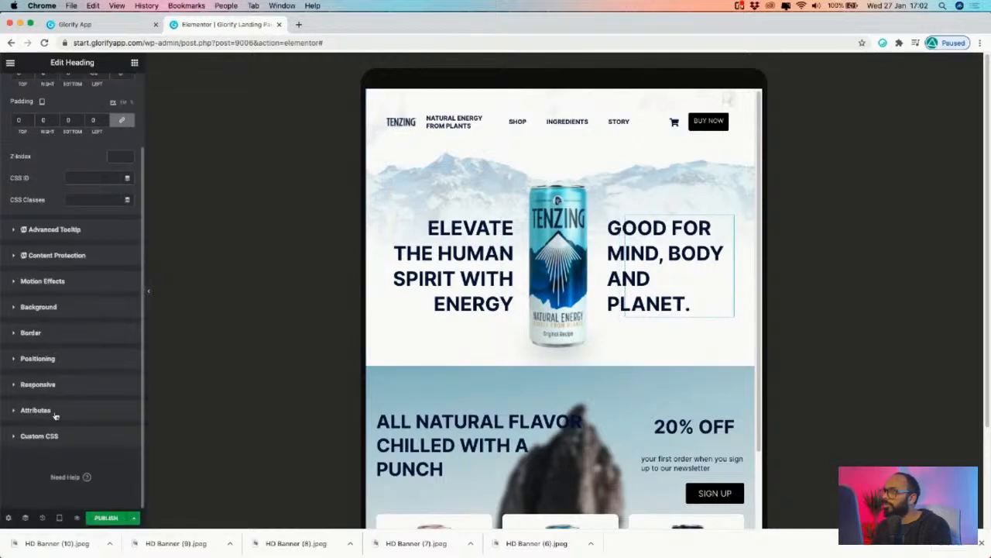
pyautogui.click(28, 358)
pyautogui.click(99, 299)
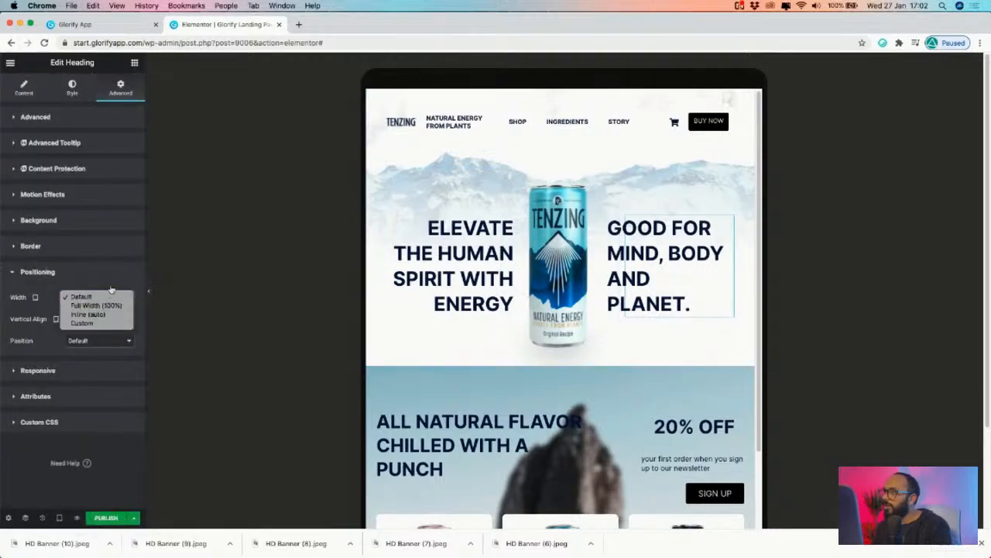
pyautogui.click(123, 279)
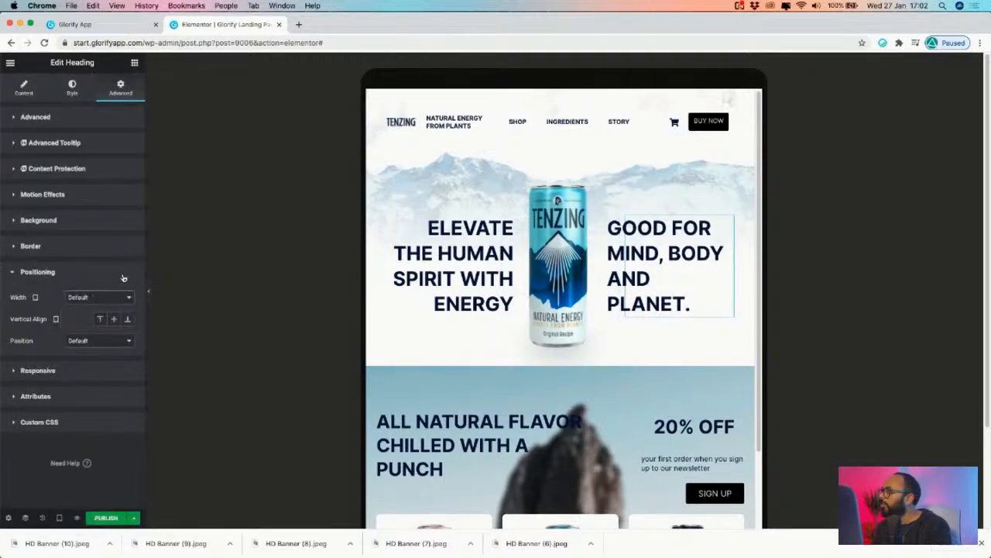
pyautogui.click(70, 91)
pyautogui.click(114, 91)
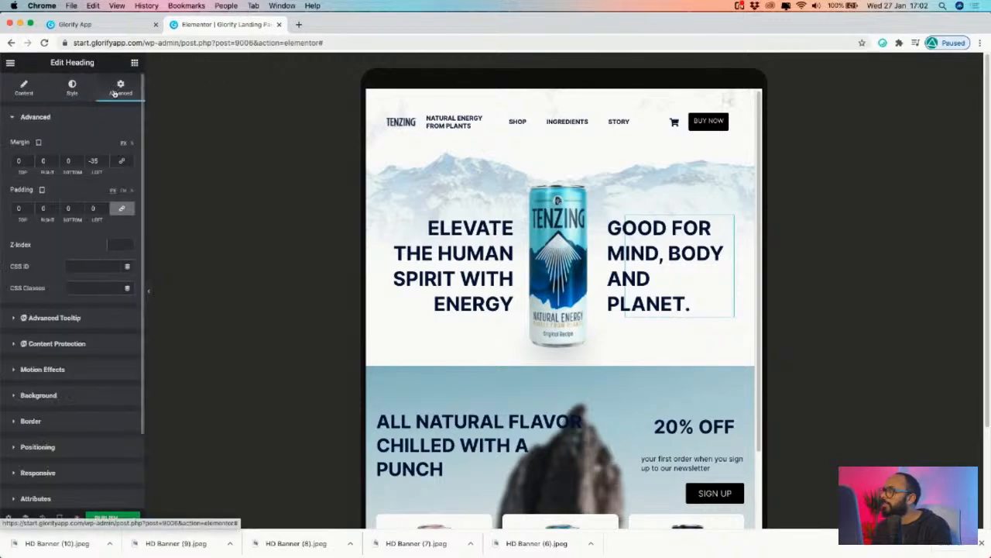
# - Set the "Good for mind, body and planet." heading's tablet font size to 35 px
pyautogui.click(78, 96)
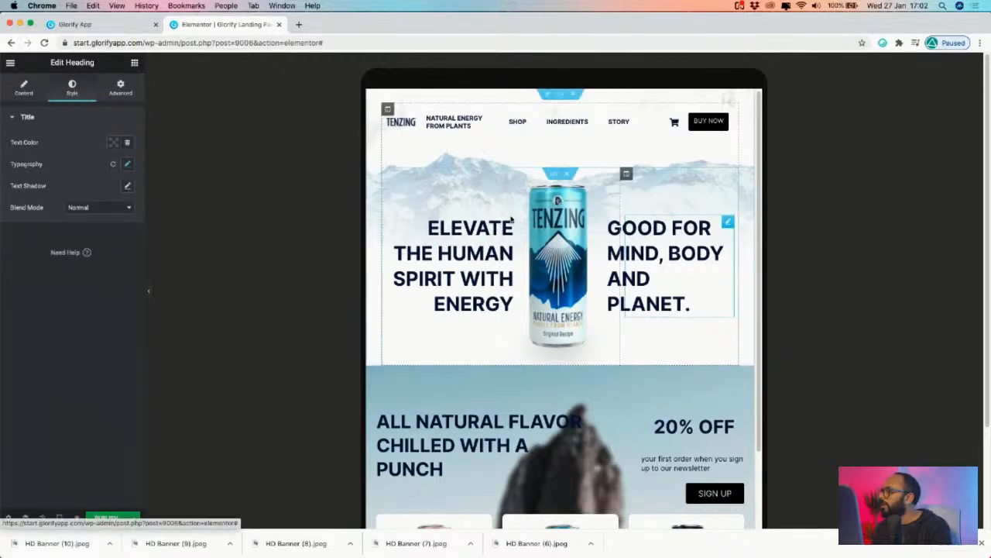
pyautogui.click(128, 165)
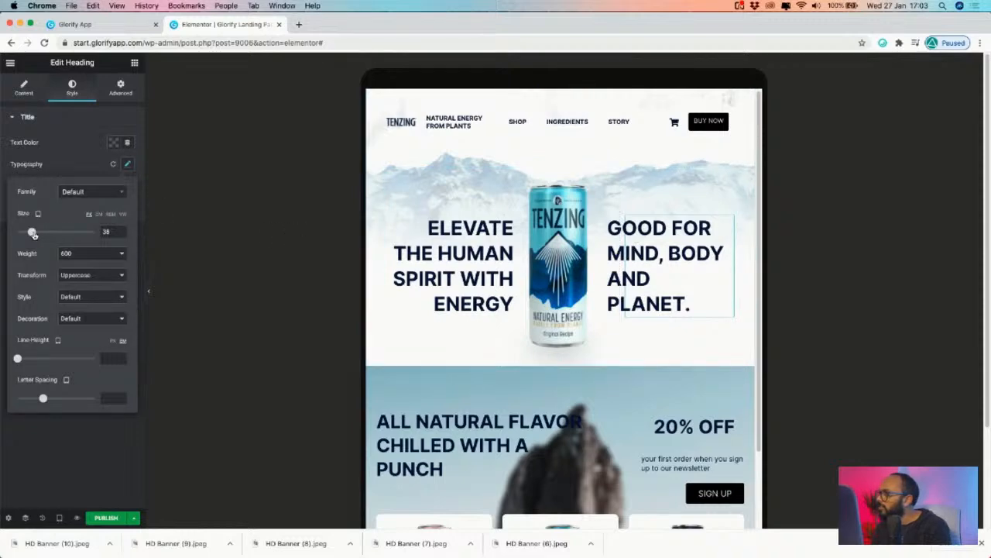
pyautogui.moveTo(33, 234); pyautogui.dragTo(31, 235)
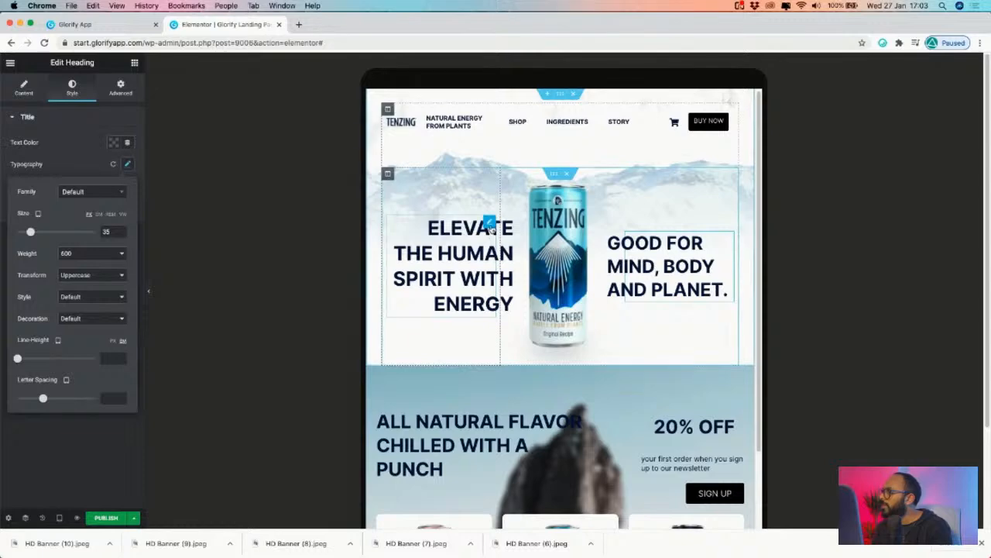
# - Set the tablet font size of the "Elevate the human spirit with energy" heading to 30 px
pyautogui.click(127, 164)
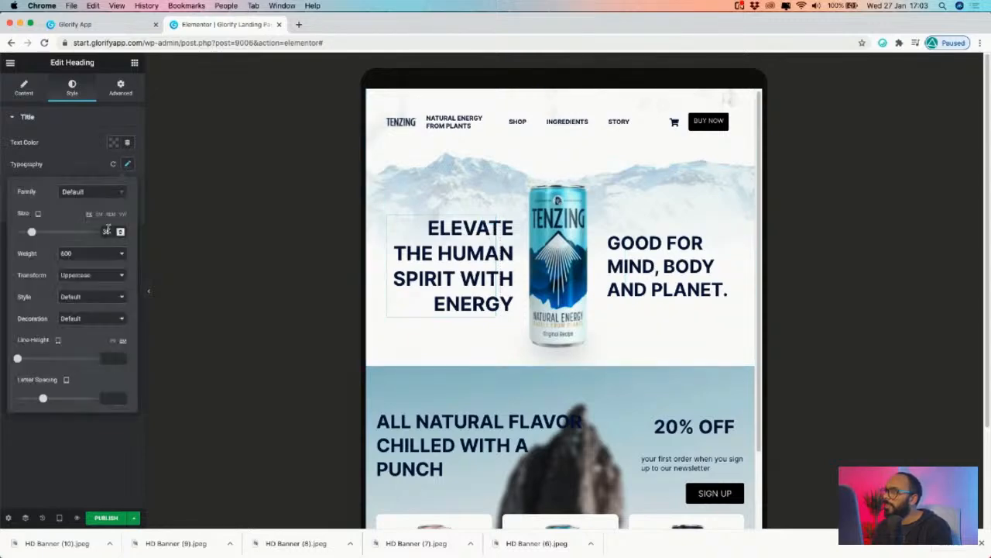
pyautogui.click(120, 234)
pyautogui.click(121, 234)
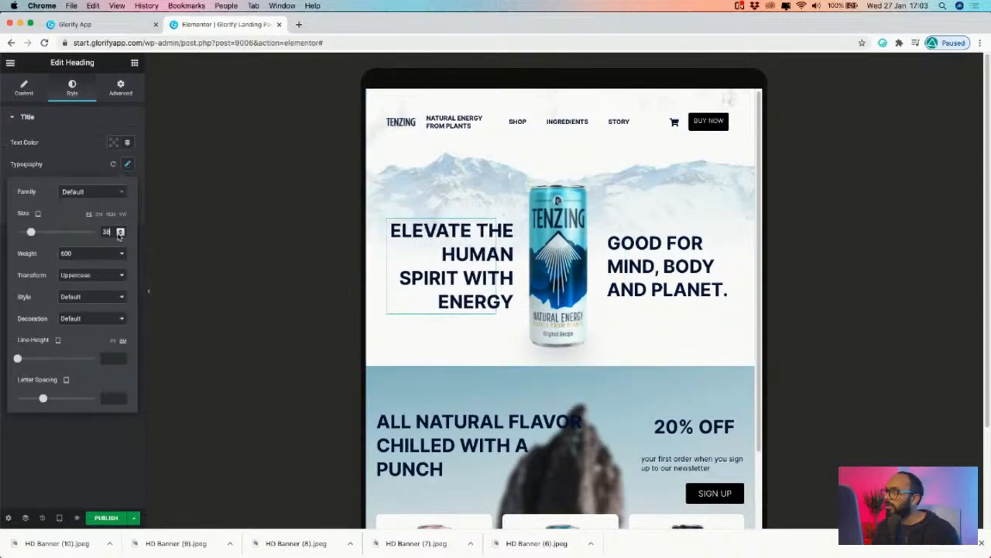
pyautogui.click(120, 235)
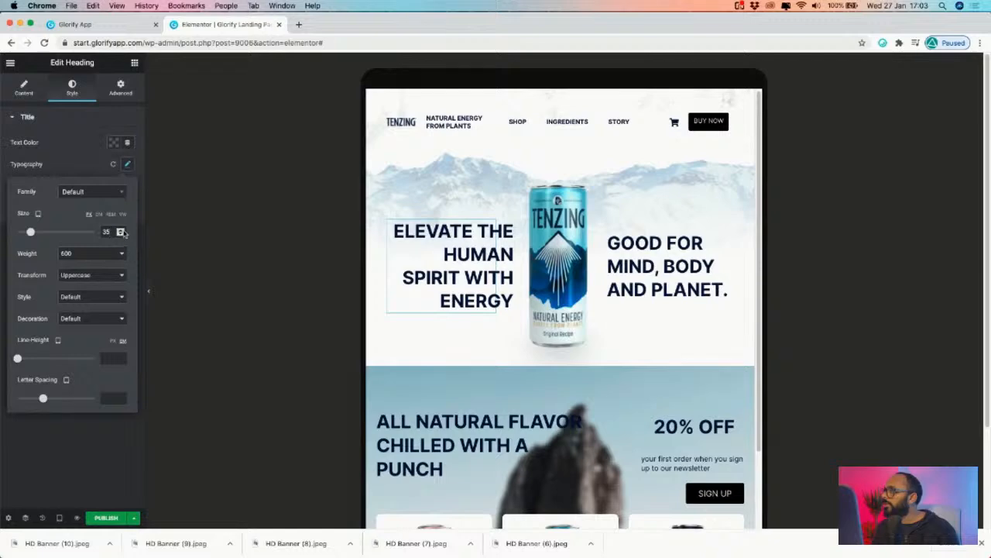
pyautogui.click(120, 234)
pyautogui.click(120, 235)
pyautogui.click(120, 234)
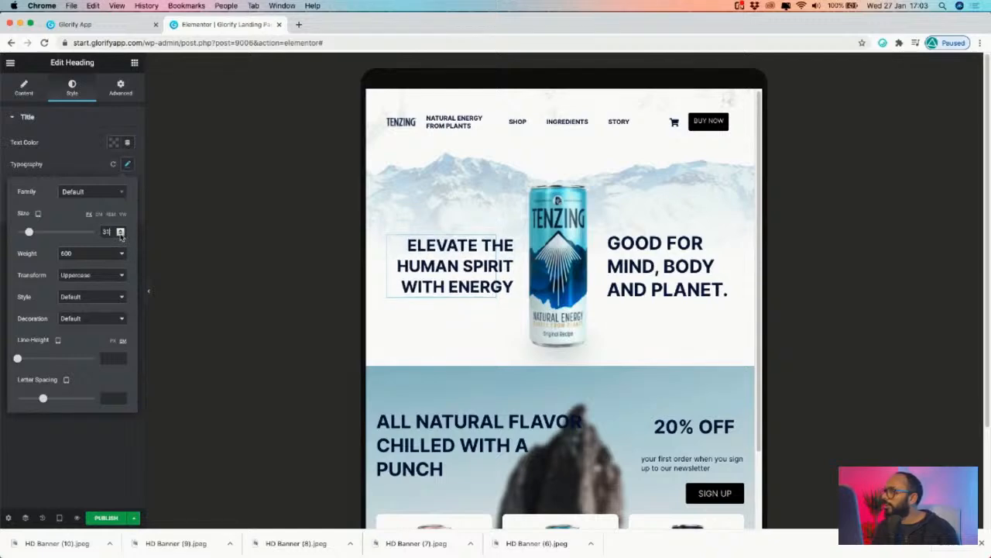
pyautogui.click(120, 235)
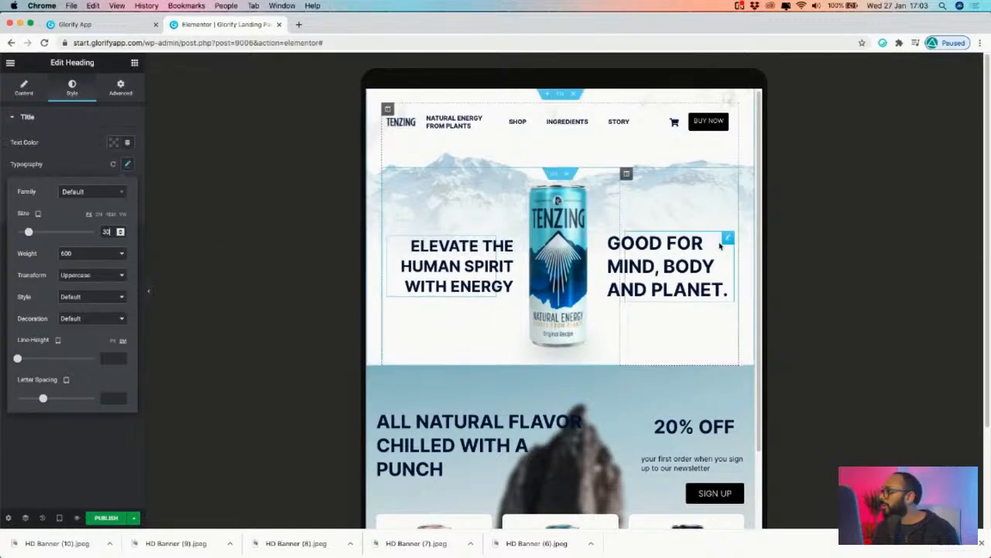
# - Set the "Good for mind, body and planet." heading's tablet font size to 30 px
pyautogui.click(127, 165)
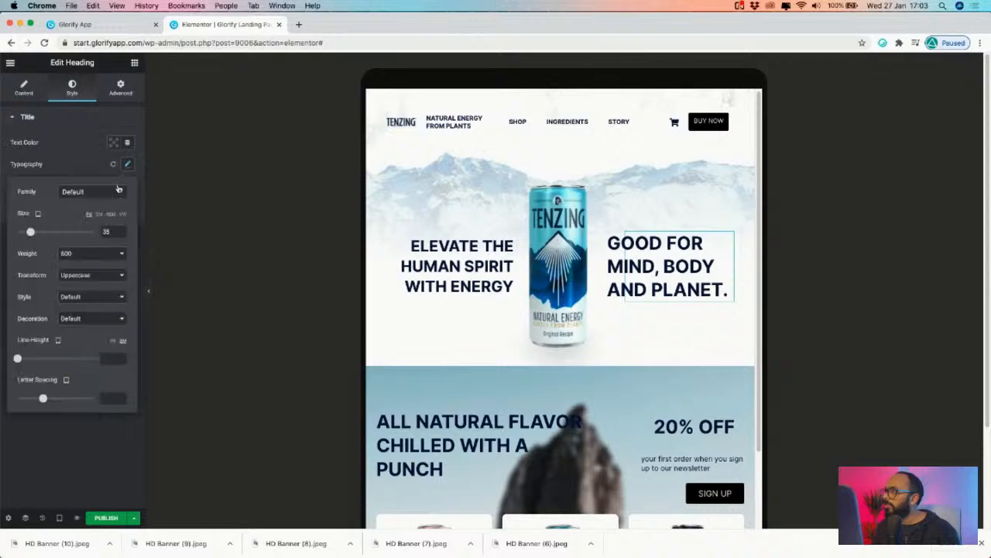
pyautogui.click(120, 235)
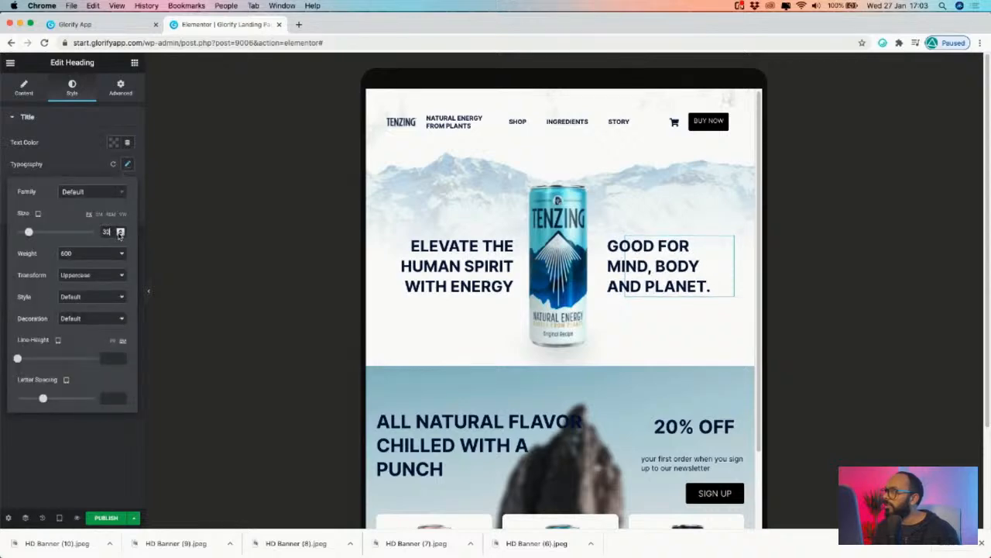
# - Set the tablet font size of the "All natural flavor chilled with a punch" heading to 30 px
pyautogui.scroll(-5, 418, 255)
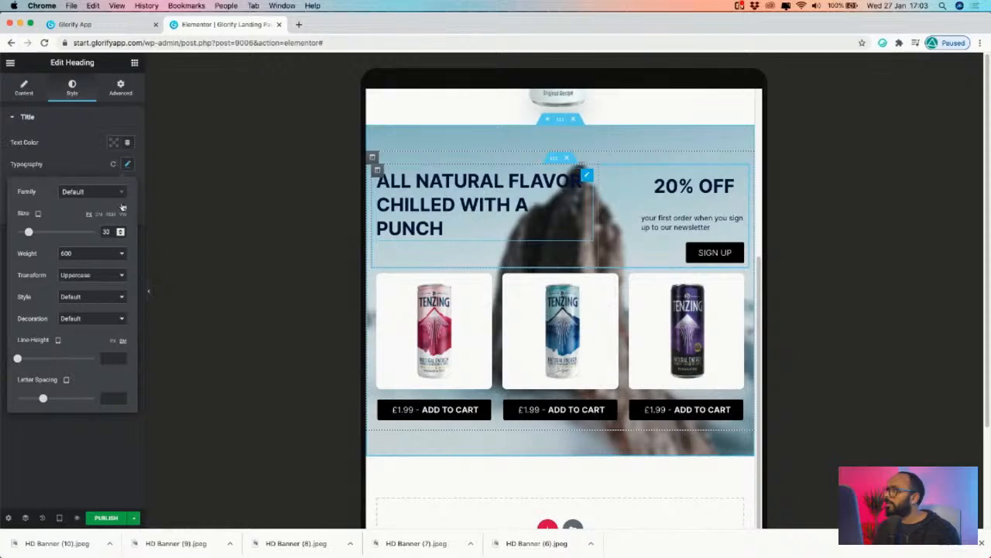
pyautogui.click(129, 164)
pyautogui.scroll(5, 471, 268)
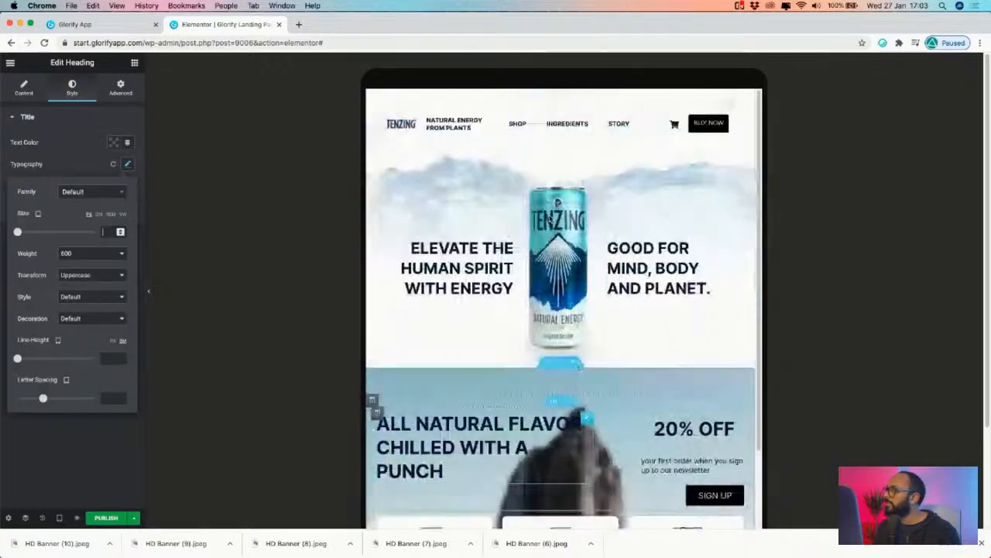
pyautogui.click(488, 271)
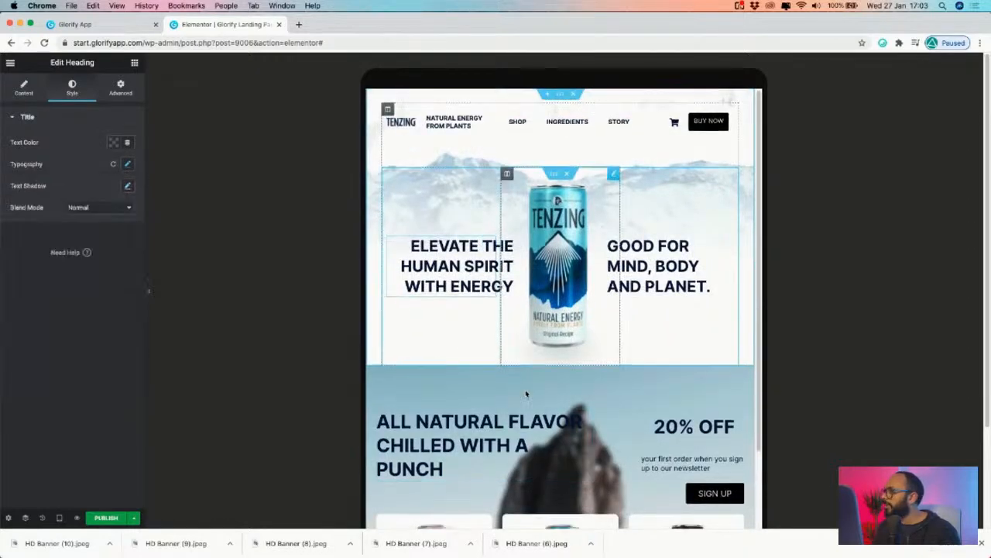
pyautogui.scroll(-3, 526, 326)
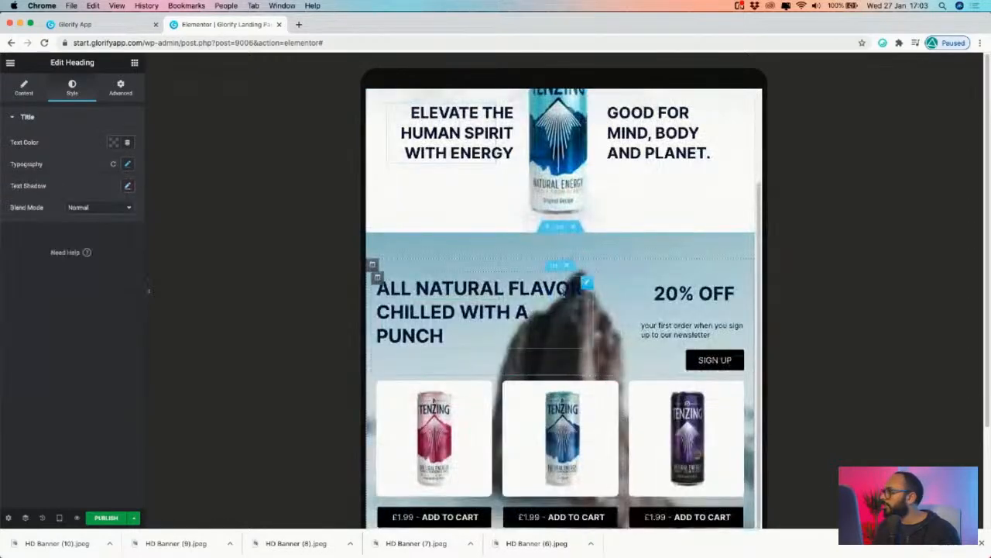
pyautogui.click(129, 164)
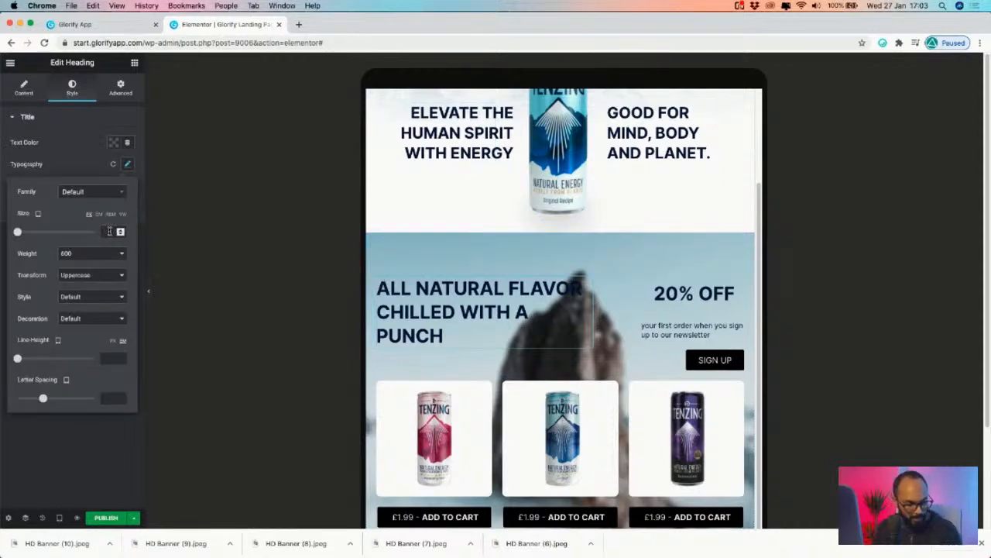
pyautogui.write('30')
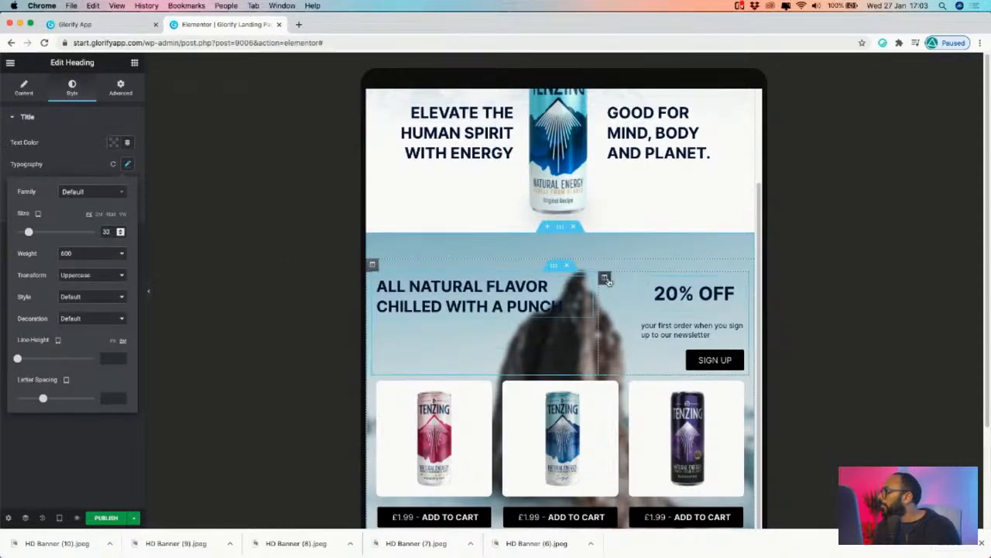
# - Set the "20% OFF" heading's tablet font size to 24 px
pyautogui.click(606, 279)
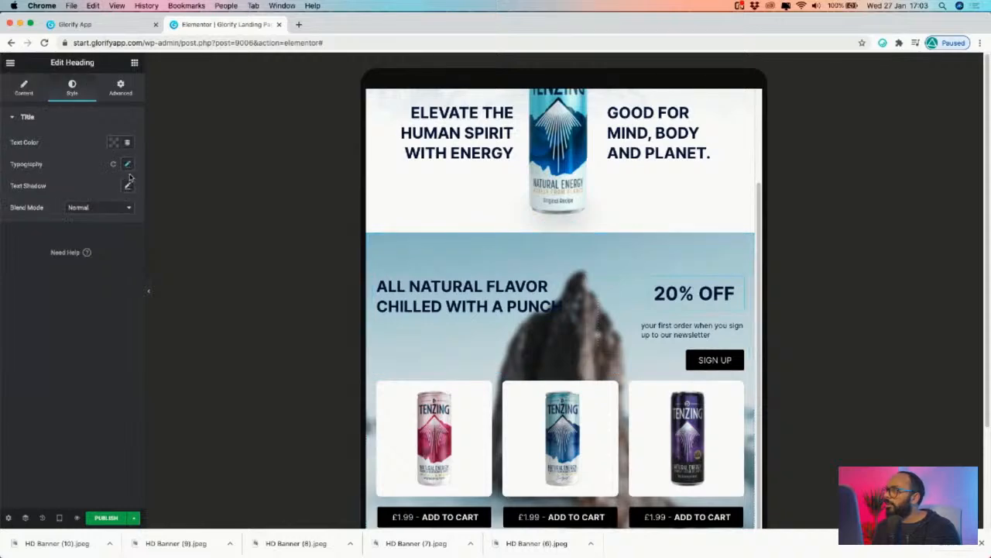
pyautogui.click(128, 165)
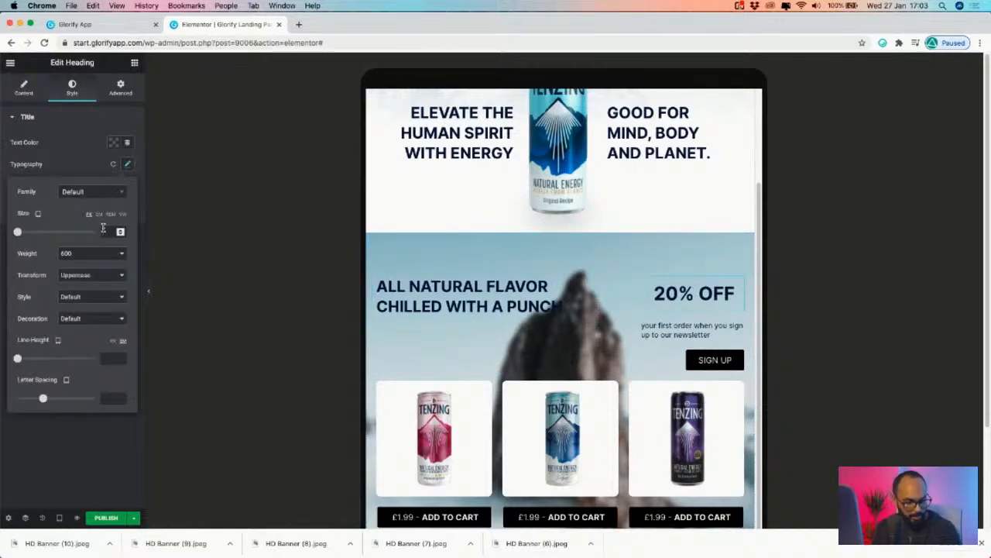
pyautogui.click(103, 231)
pyautogui.write('18')
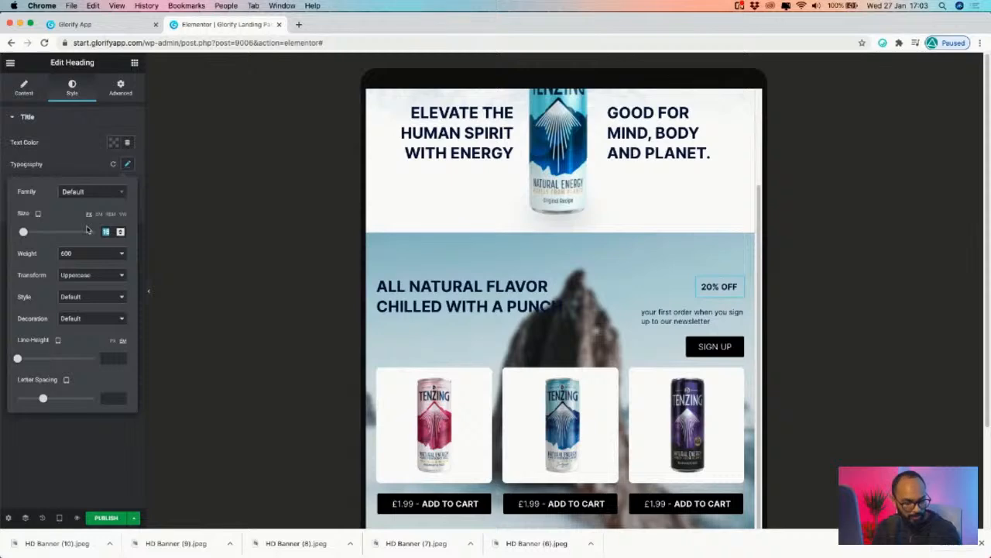
pyautogui.write('24')
# - Set the tablet font size of the "your first order when you sign up to our newsletter" text to 12 px
pyautogui.click(121, 87)
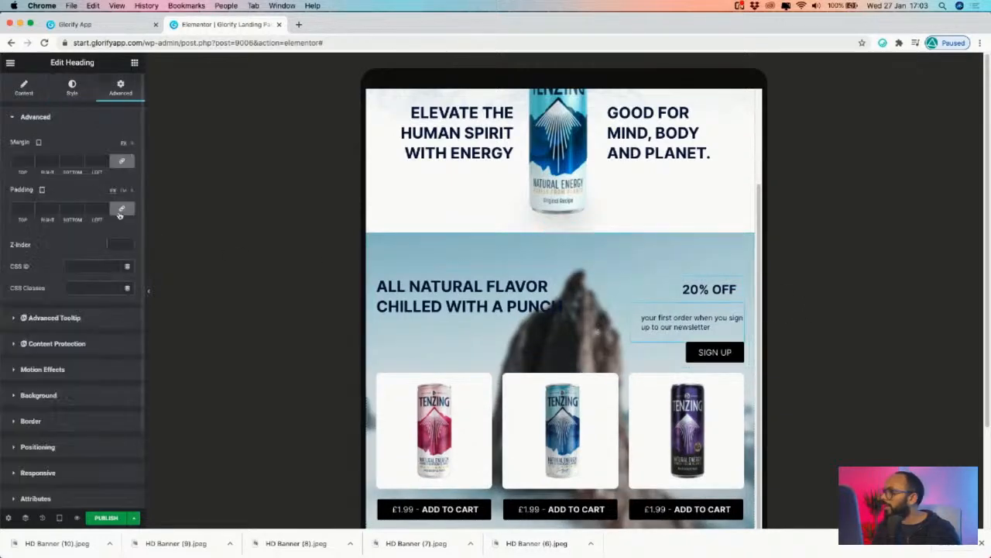
pyautogui.click(72, 88)
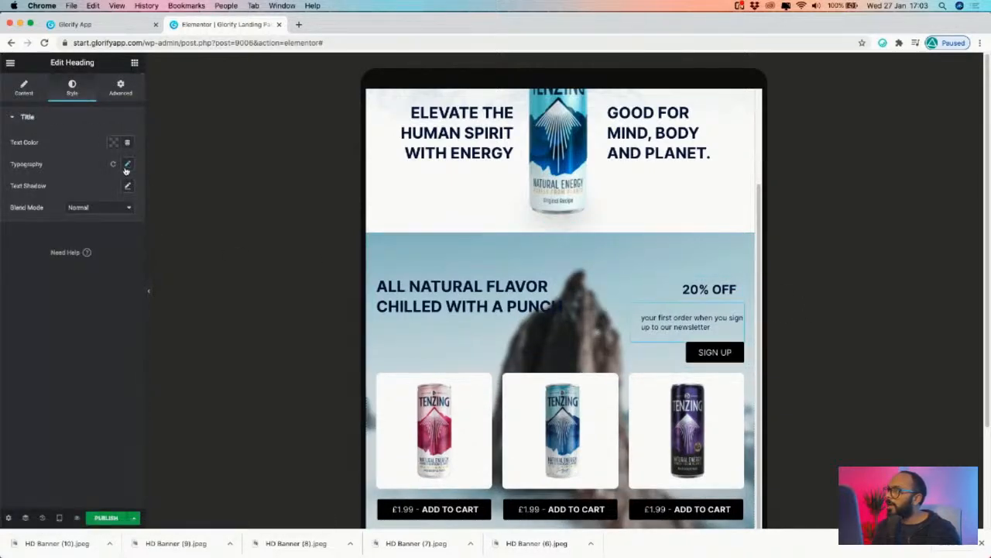
pyautogui.click(127, 165)
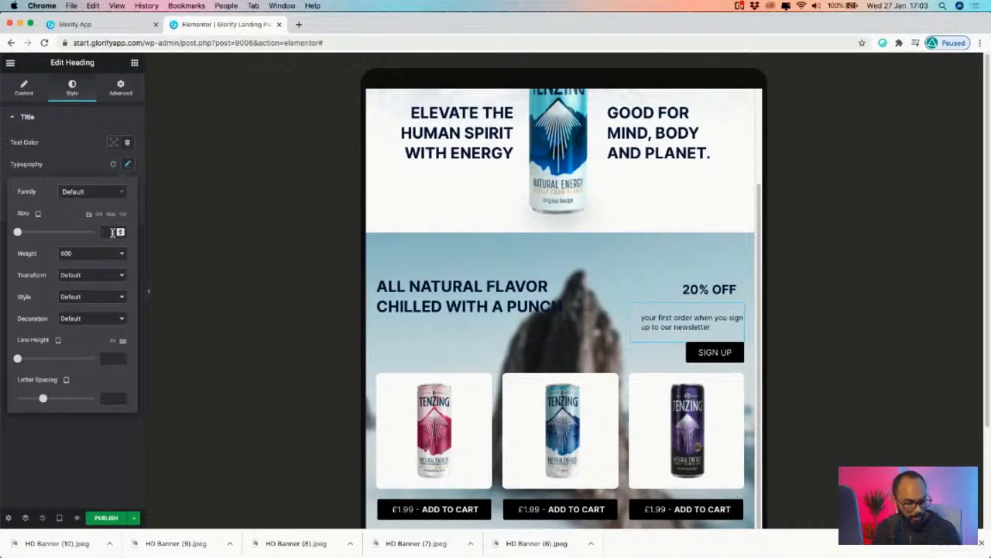
pyautogui.write('12')
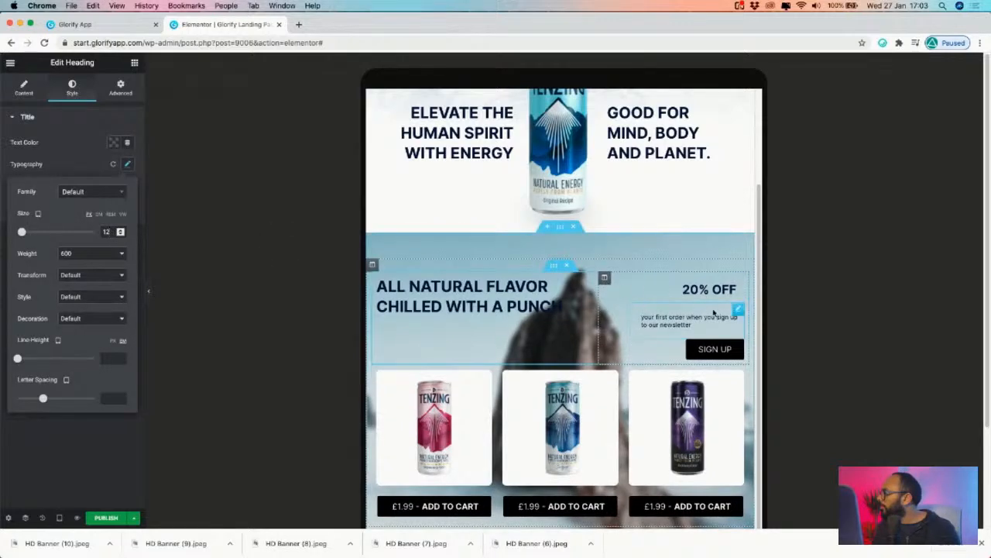
pyautogui.click(194, 186)
# - Give the newsletter sign-up text a custom tablet width narrow enough to sit beside the "20% OFF" heading
pyautogui.click(120, 92)
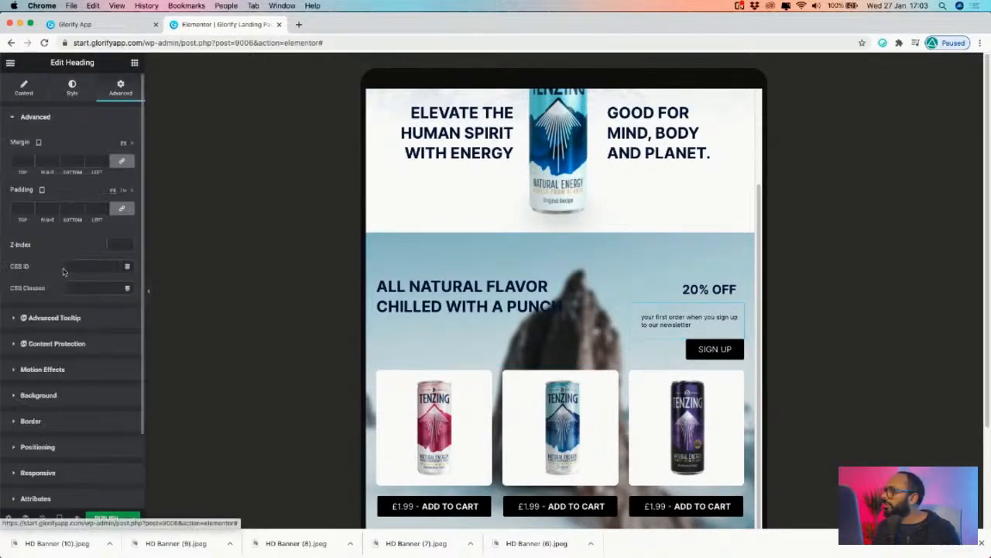
pyautogui.scroll(-1, 62, 405)
pyautogui.click(39, 422)
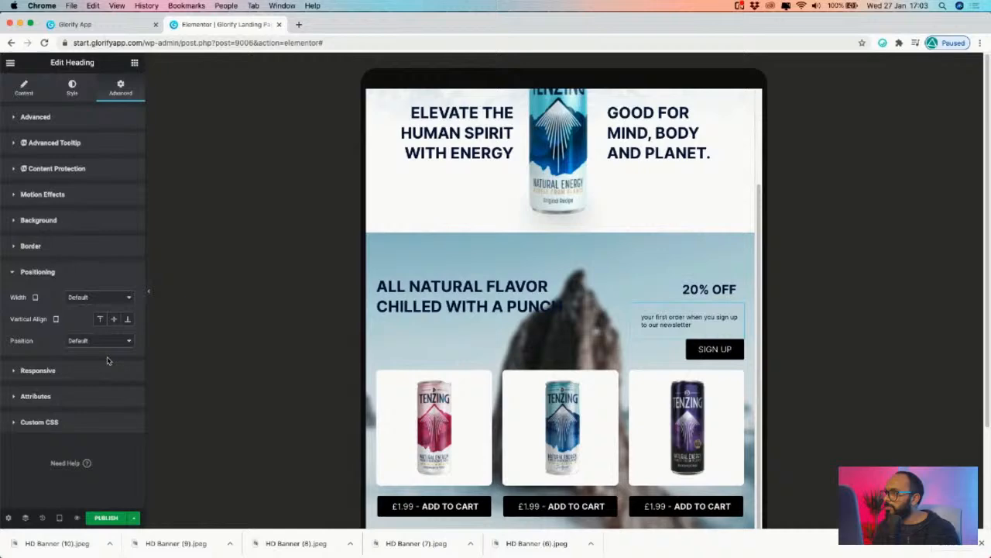
pyautogui.click(105, 302)
pyautogui.click(71, 320)
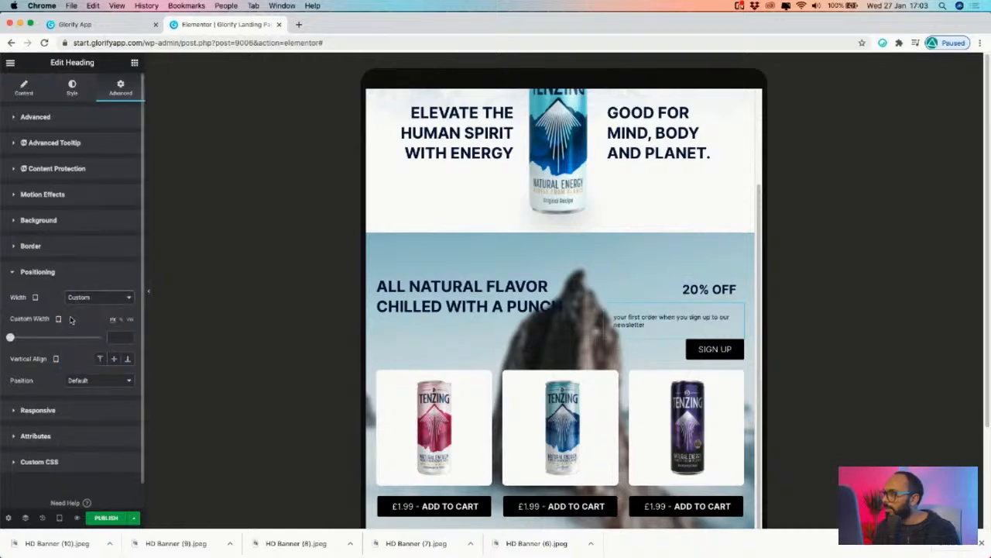
pyautogui.moveTo(10, 337); pyautogui.dragTo(23, 340)
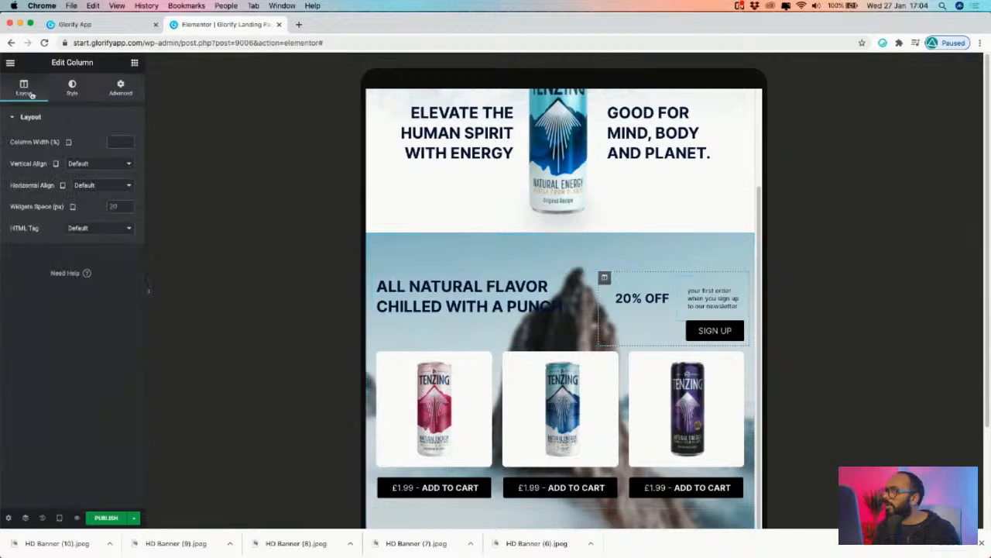
# - Set the horizontal alignment of the column holding the 20% OFF offer to Start in the tablet view
pyautogui.click(98, 163)
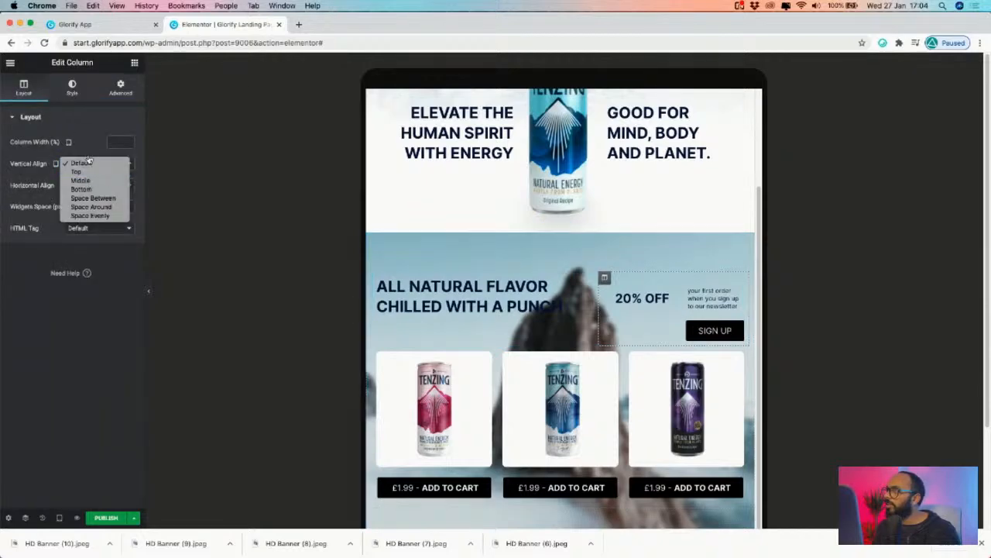
pyautogui.click(90, 160)
pyautogui.click(97, 185)
pyautogui.click(93, 193)
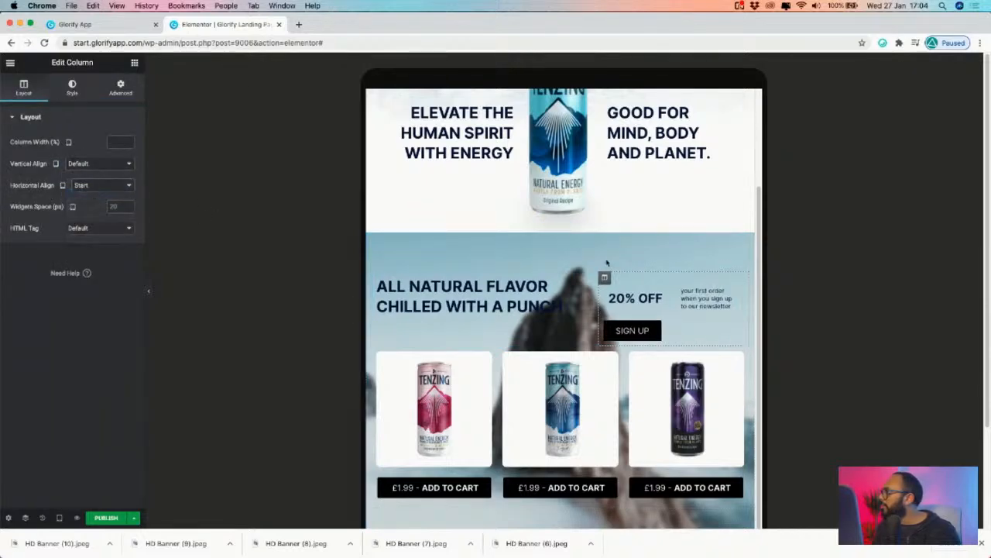
# - Set the horizontal alignment of the column holding the 20% OFF offer to End in the tablet view
pyautogui.click(651, 327)
pyautogui.click(603, 278)
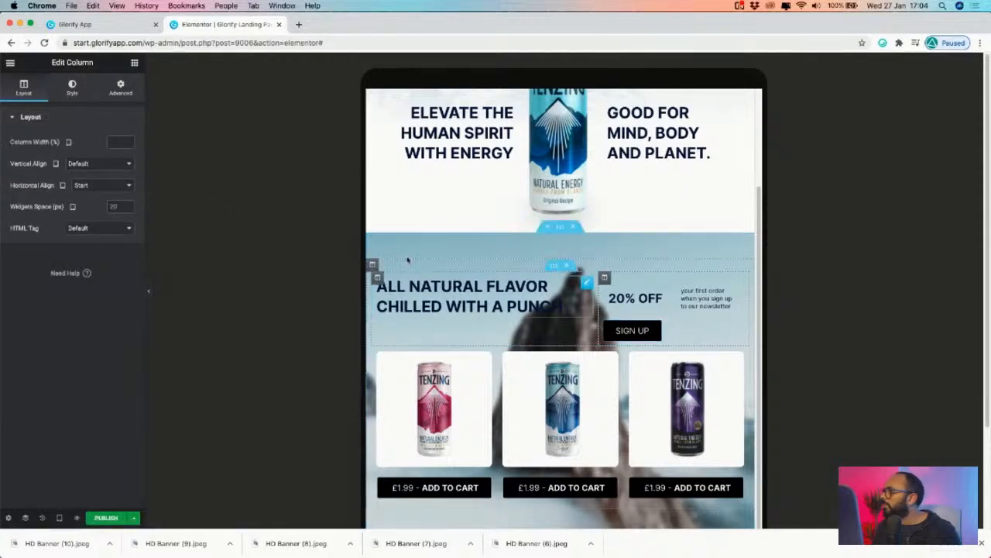
pyautogui.click(100, 184)
pyautogui.click(110, 203)
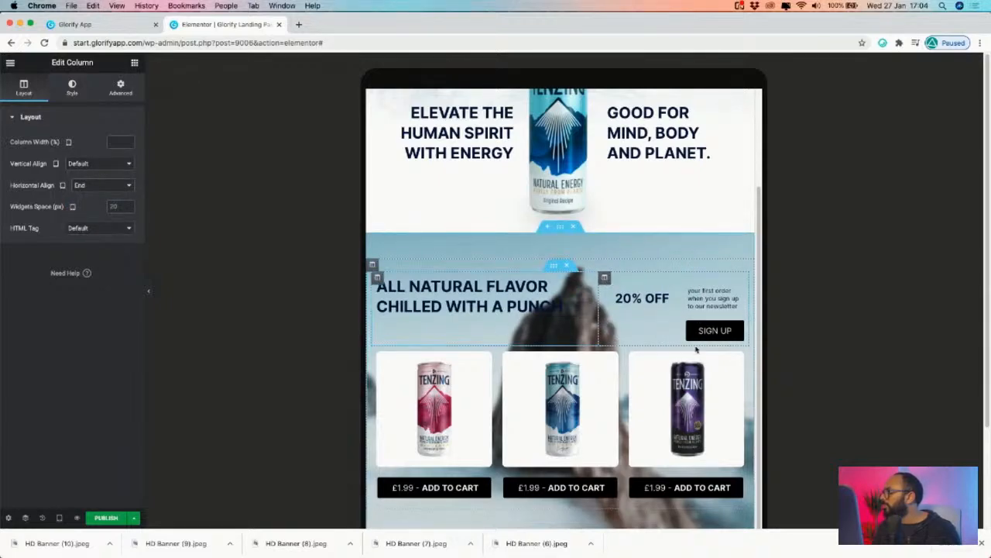
# - Try vertical alignment Top on the 20% OFF offer column in the tablet view and undo it
pyautogui.click(99, 164)
pyautogui.click(108, 174)
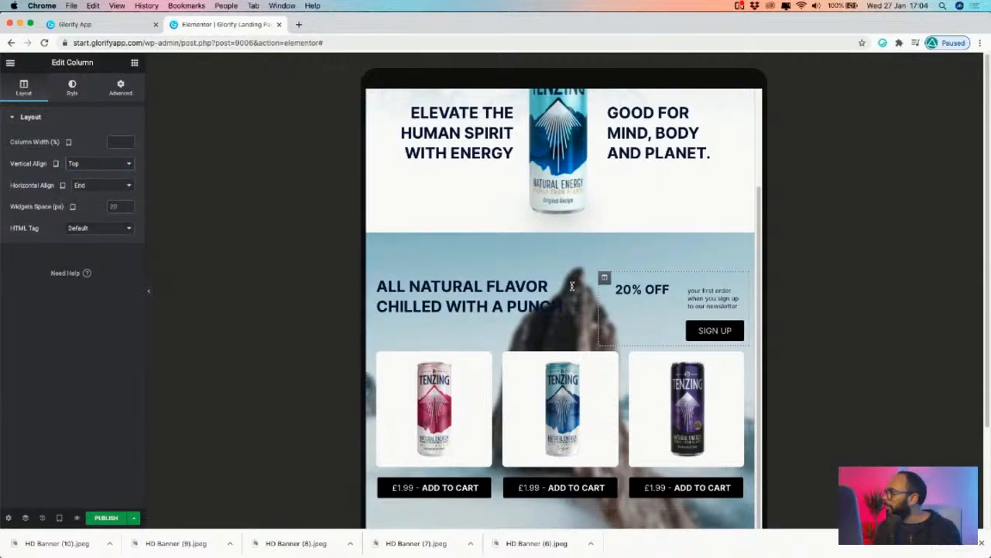
pyautogui.press('super+z')
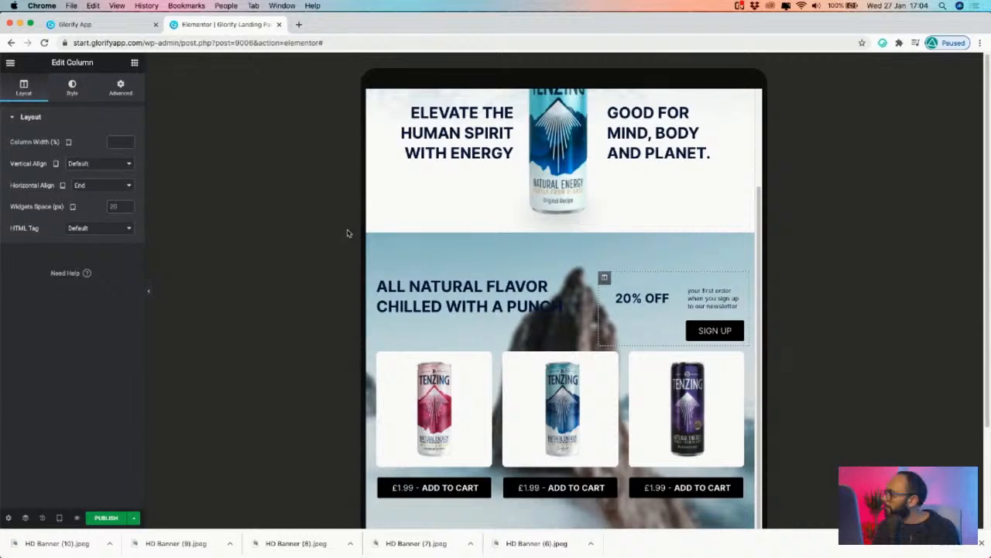
# - Copy the header's BUY NOW button and paste its style onto the three ADD TO CART buttons and the SIGN UP button
pyautogui.scroll(-3, 471, 262)
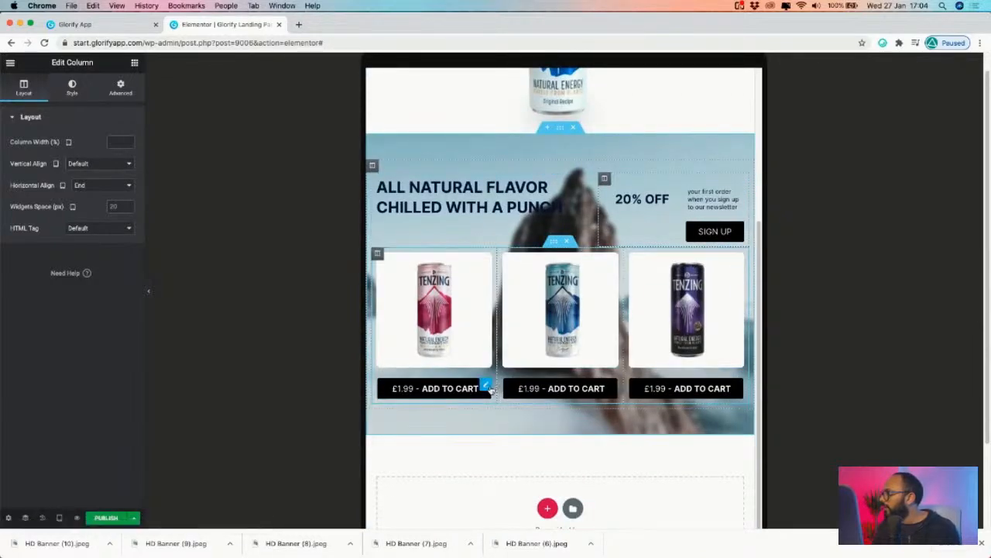
pyautogui.scroll(5, 494, 369)
pyautogui.rightClick(724, 99)
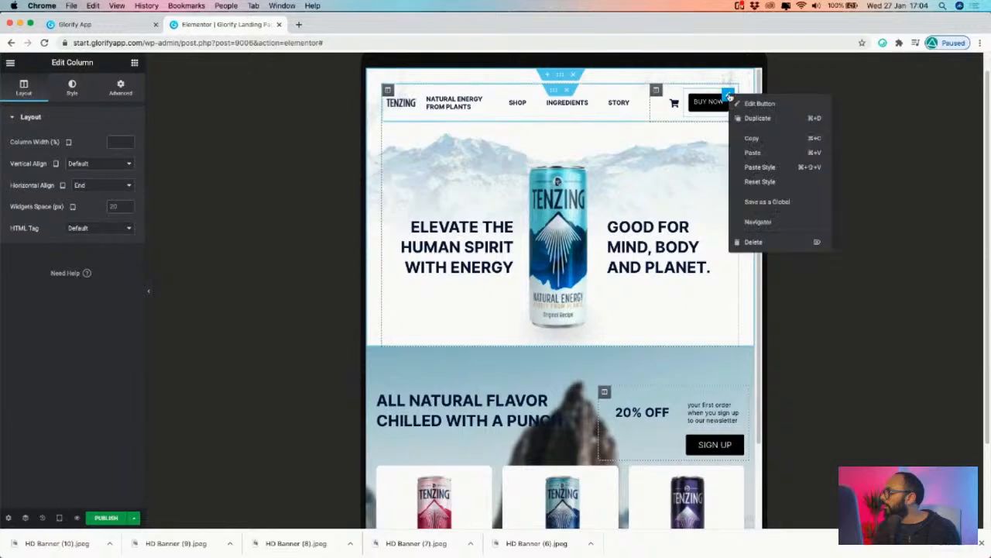
pyautogui.click(747, 141)
pyautogui.scroll(-4, 496, 434)
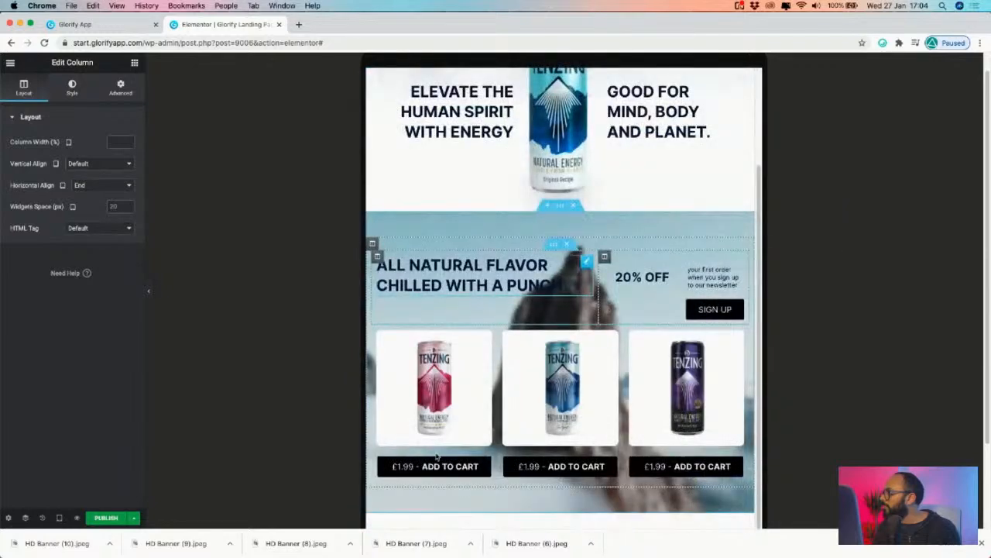
pyautogui.rightClick(488, 467)
pyautogui.click(542, 443)
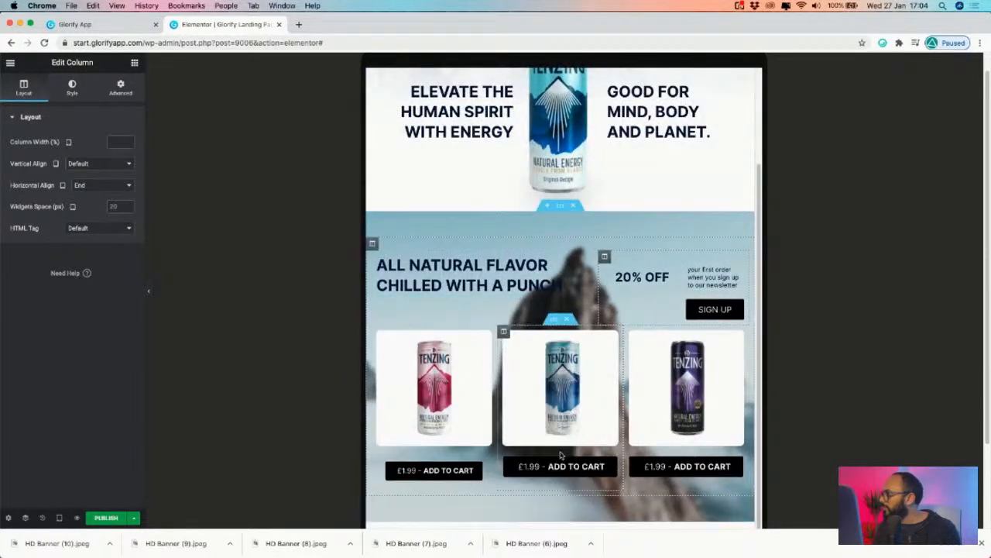
pyautogui.rightClick(606, 466)
pyautogui.click(633, 442)
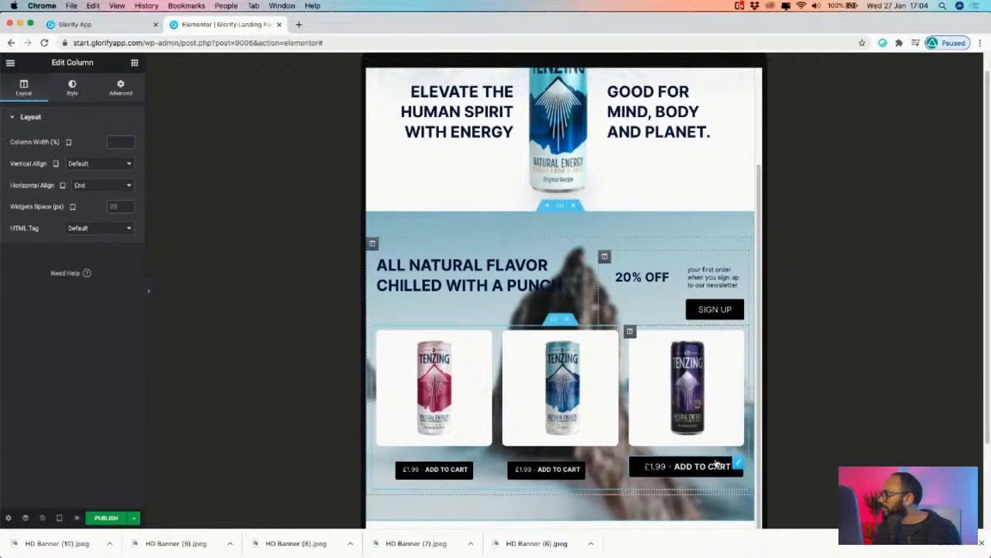
pyautogui.rightClick(738, 463)
pyautogui.click(765, 443)
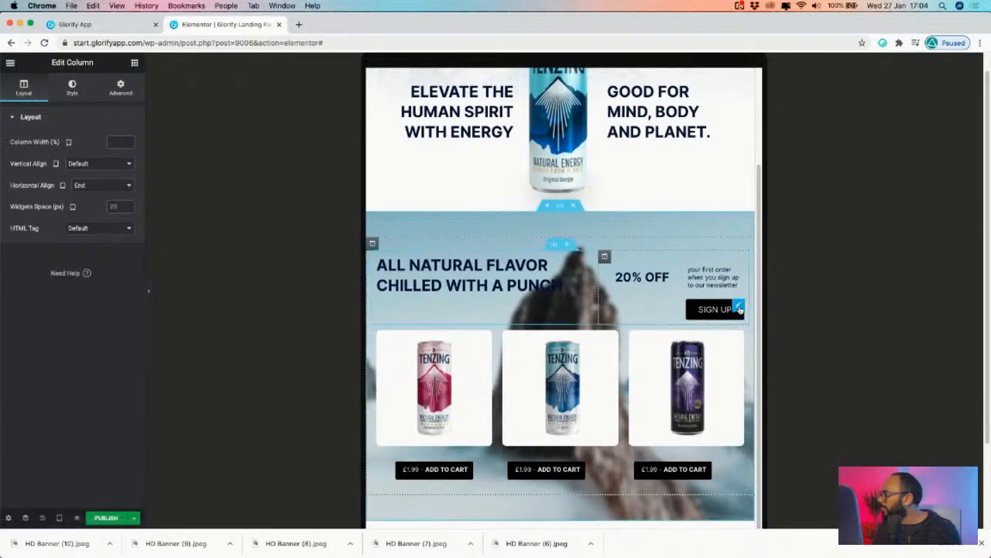
pyautogui.rightClick(741, 309)
pyautogui.click(771, 379)
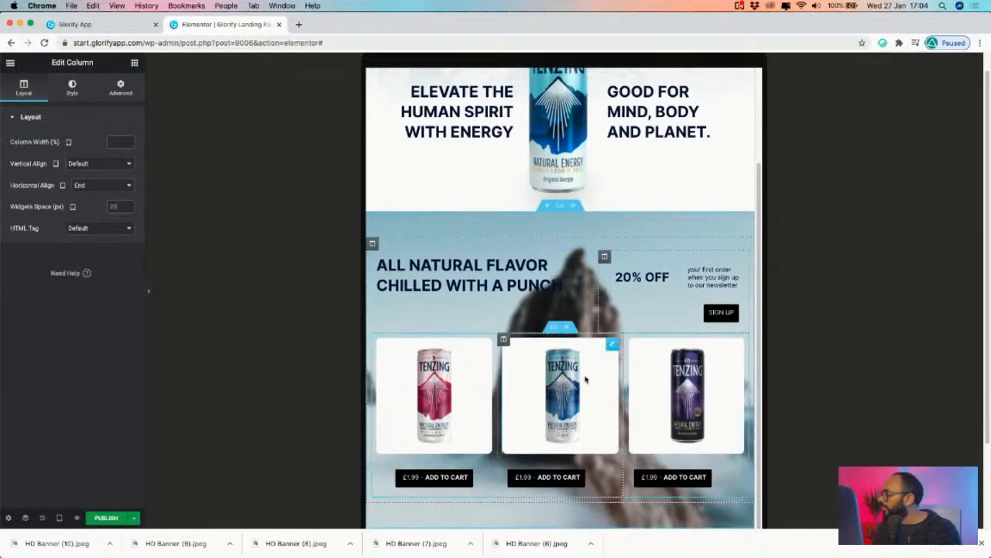
# - Preview the tablet layout of the hero and product sections with the editing panel temporarily hidden
pyautogui.scroll(-2, 582, 380)
pyautogui.click(144, 294)
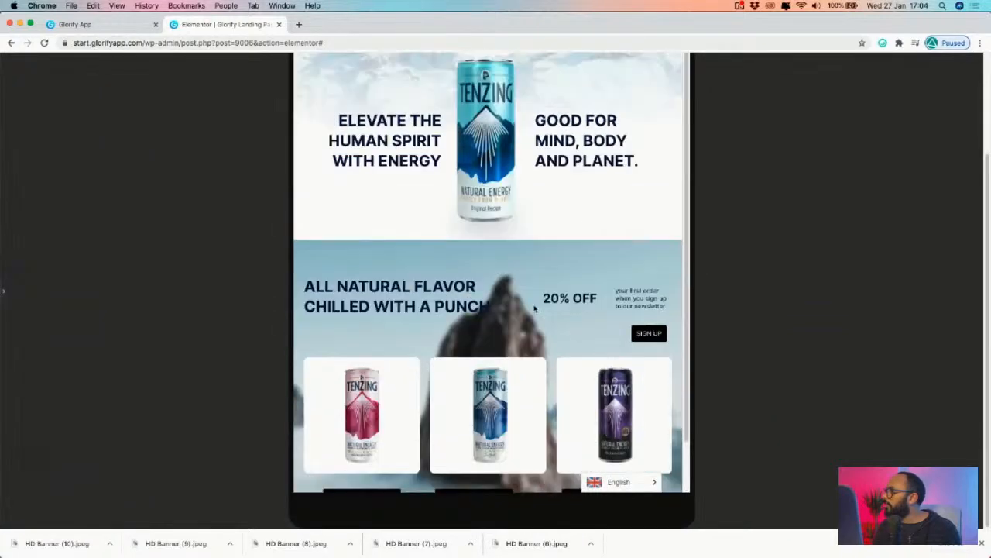
pyautogui.scroll(2, 535, 309)
pyautogui.scroll(3, 513, 190)
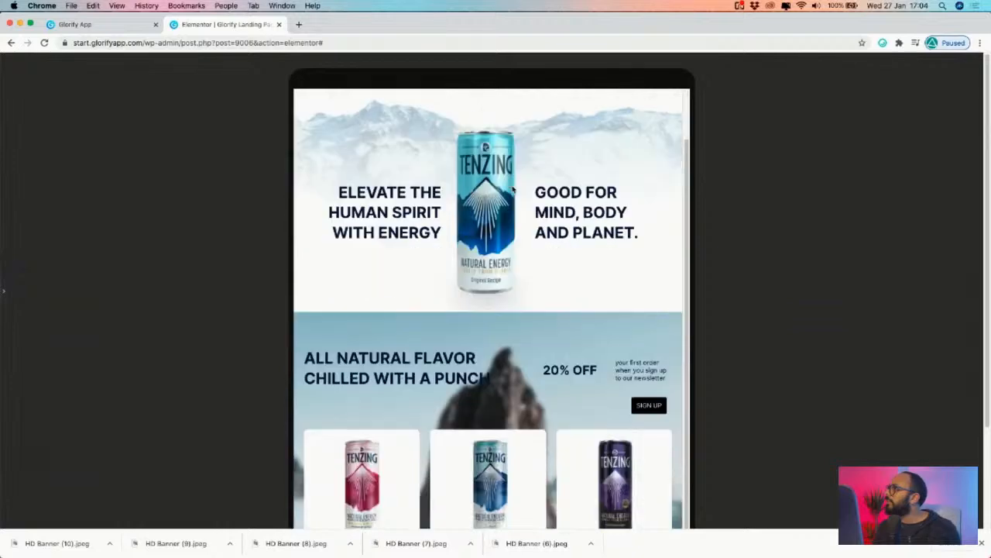
pyautogui.scroll(-5, 453, 353)
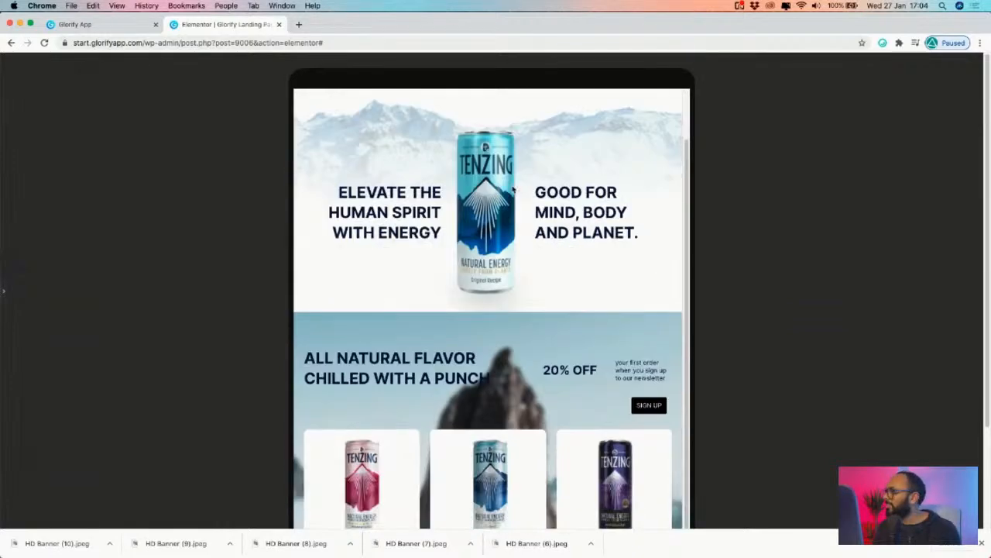
pyautogui.click(5, 292)
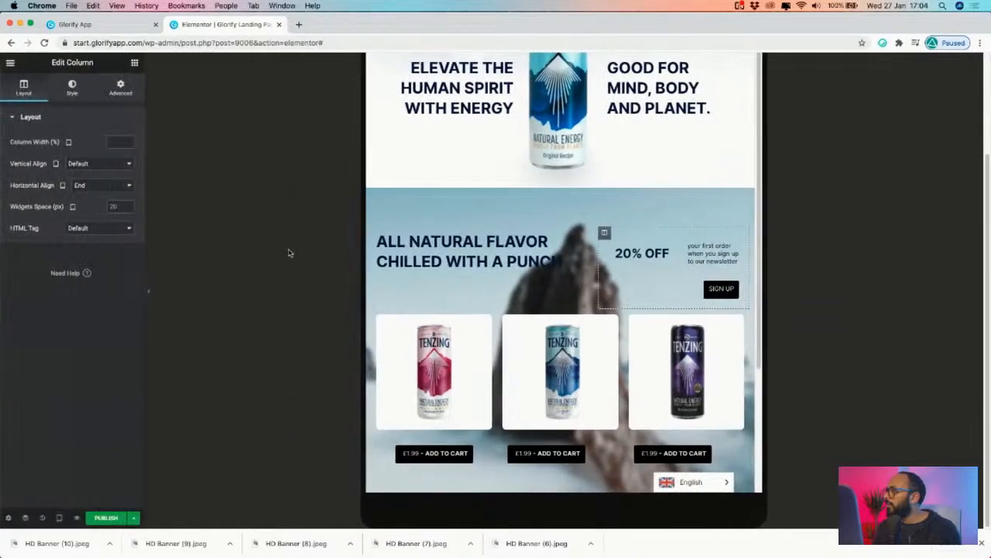
# - Switch to the mobile preview and set the header's SHOP heading to be hidden on mobile
pyautogui.click(59, 518)
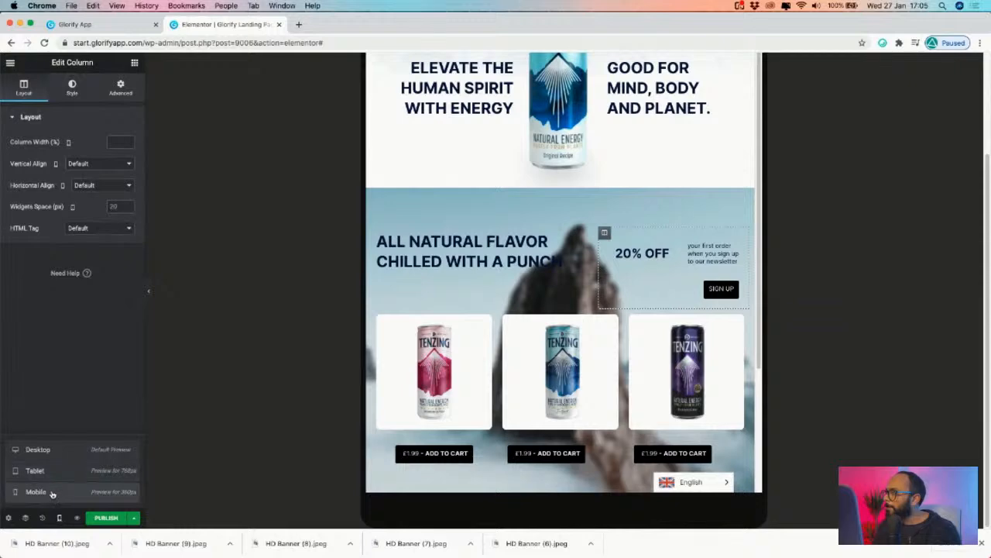
pyautogui.click(47, 491)
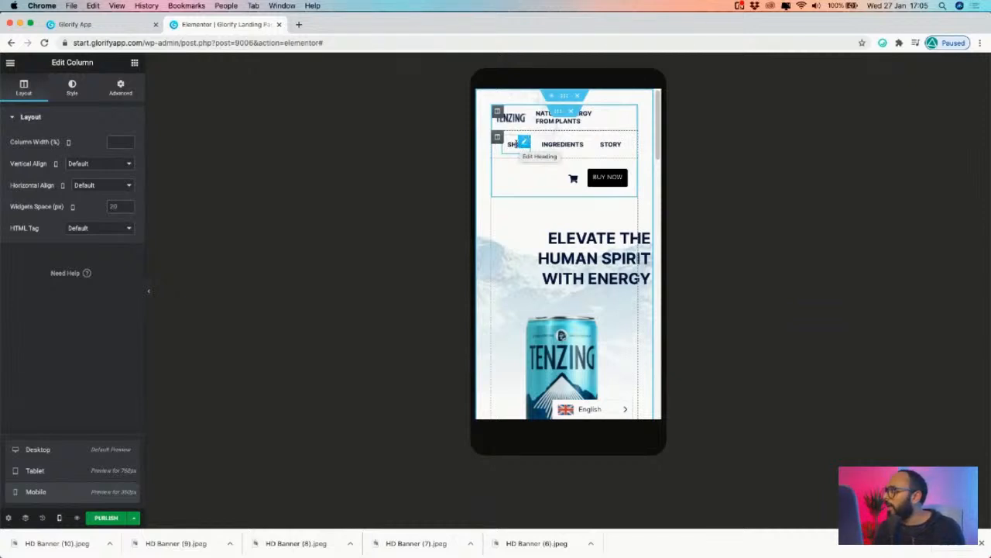
pyautogui.rightClick(524, 145)
pyautogui.press('Escape')
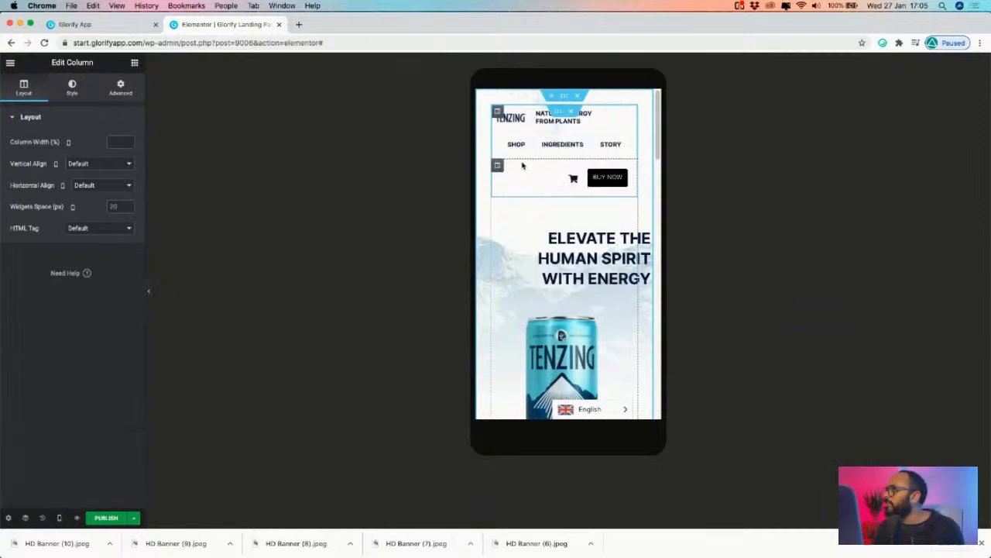
pyautogui.rightClick(524, 145)
pyautogui.press('Escape')
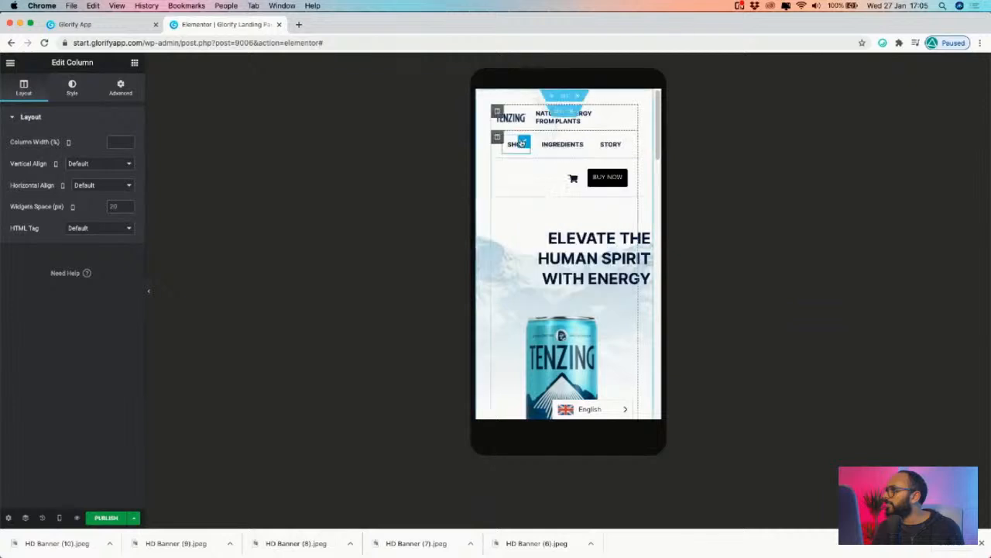
pyautogui.click(524, 142)
pyautogui.click(120, 88)
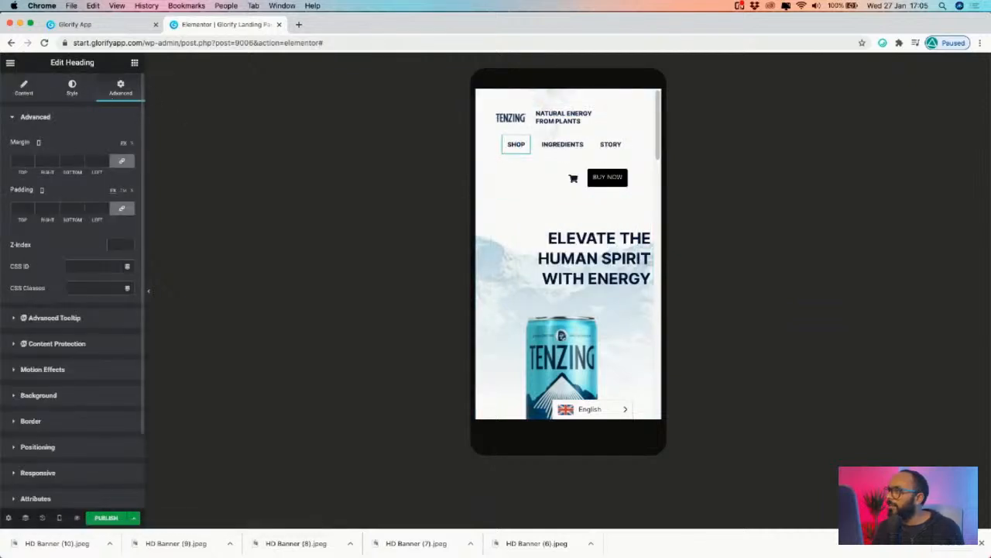
pyautogui.scroll(-3, 38, 388)
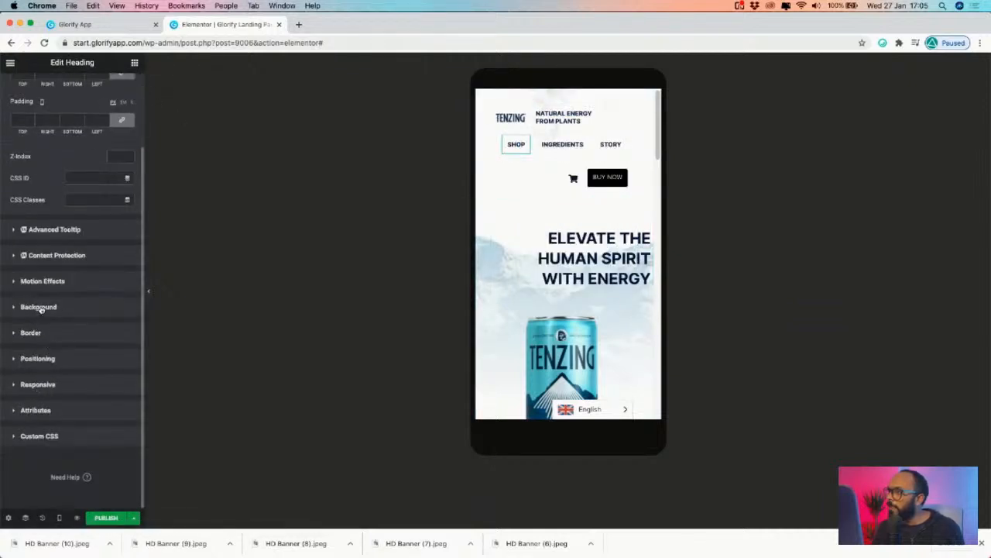
pyautogui.scroll(2, 50, 369)
pyautogui.click(48, 424)
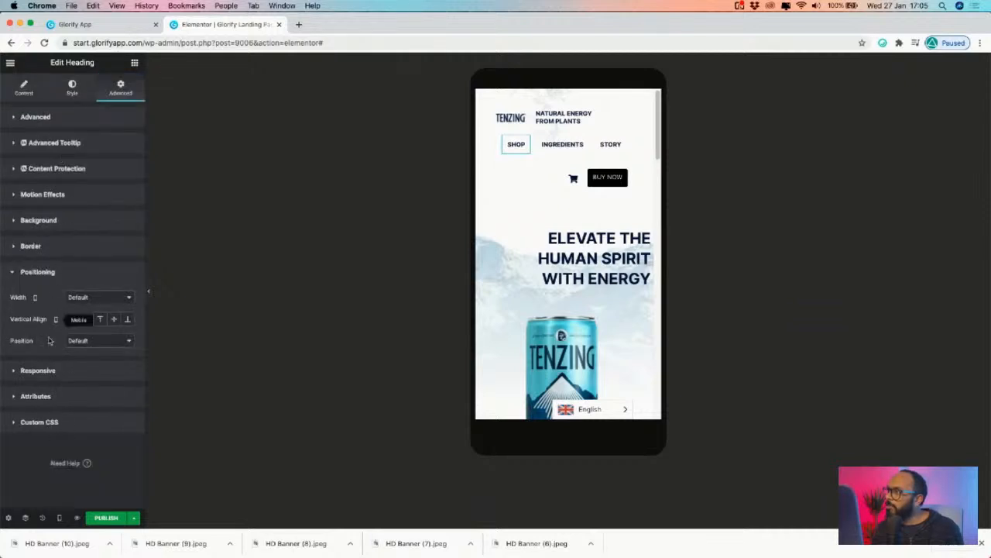
pyautogui.click(42, 370)
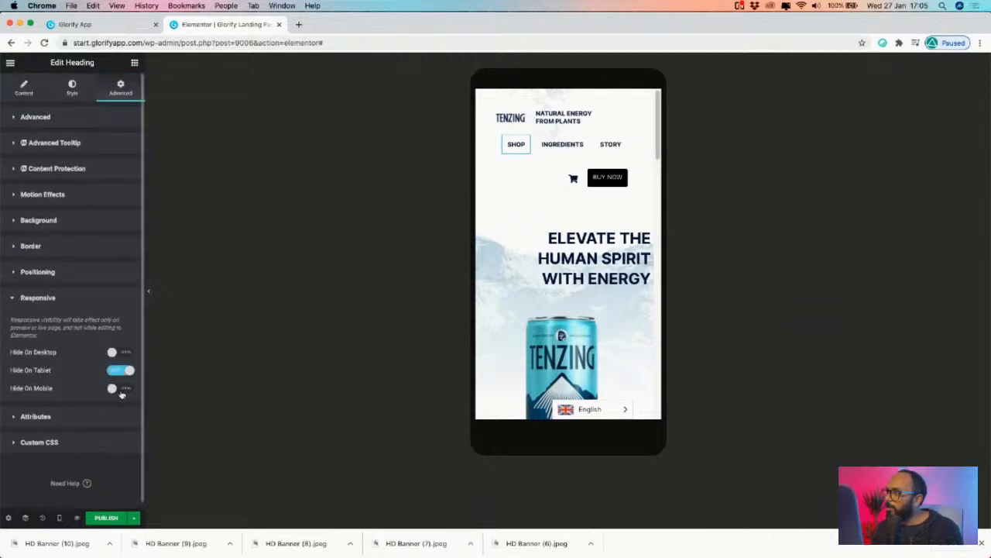
pyautogui.click(119, 389)
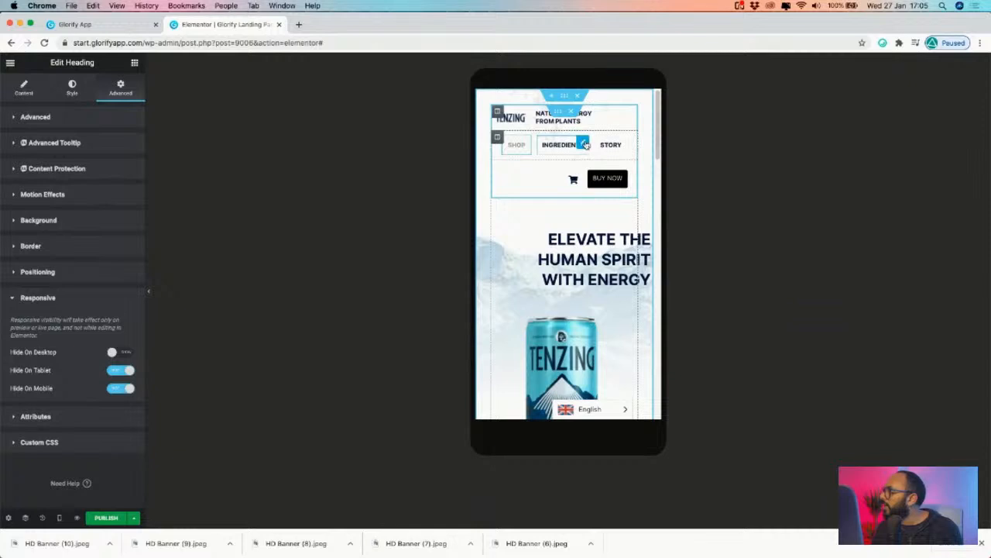
# - Copy the SHOP heading and paste its style onto the INGREDIENTS and STORY headings so they are hidden on mobile too
pyautogui.click(586, 145)
pyautogui.rightClick(526, 144)
pyautogui.click(570, 187)
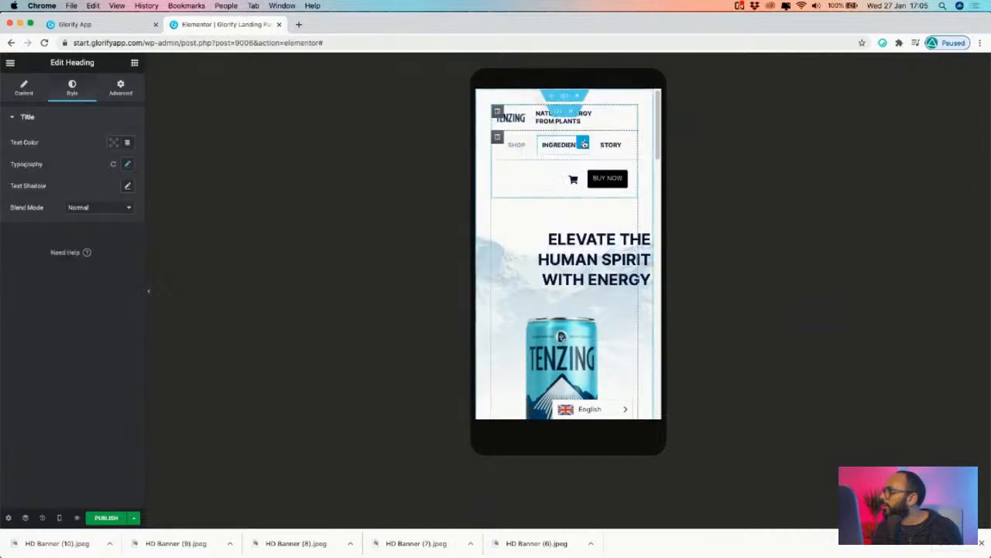
pyautogui.rightClick(585, 145)
pyautogui.click(615, 214)
pyautogui.rightClick(622, 146)
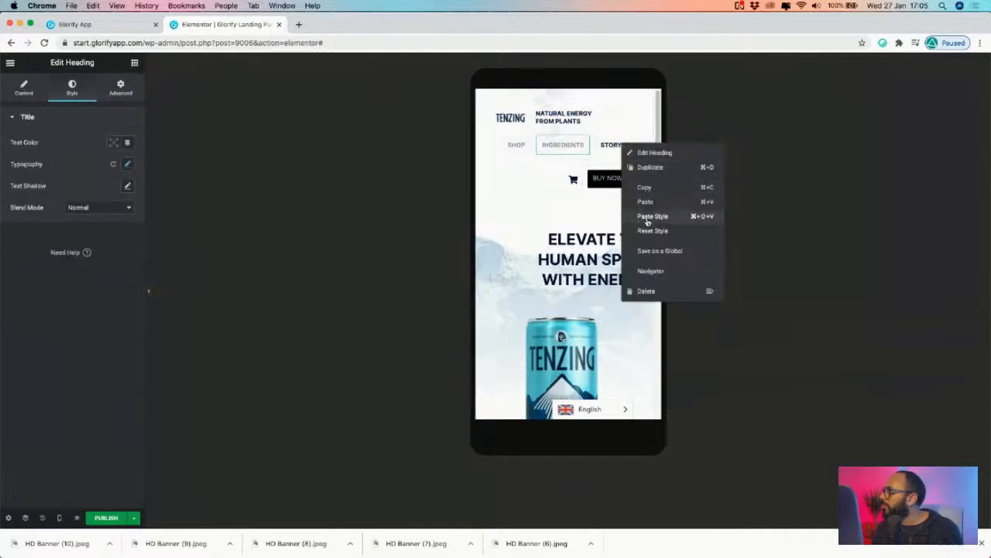
pyautogui.click(649, 217)
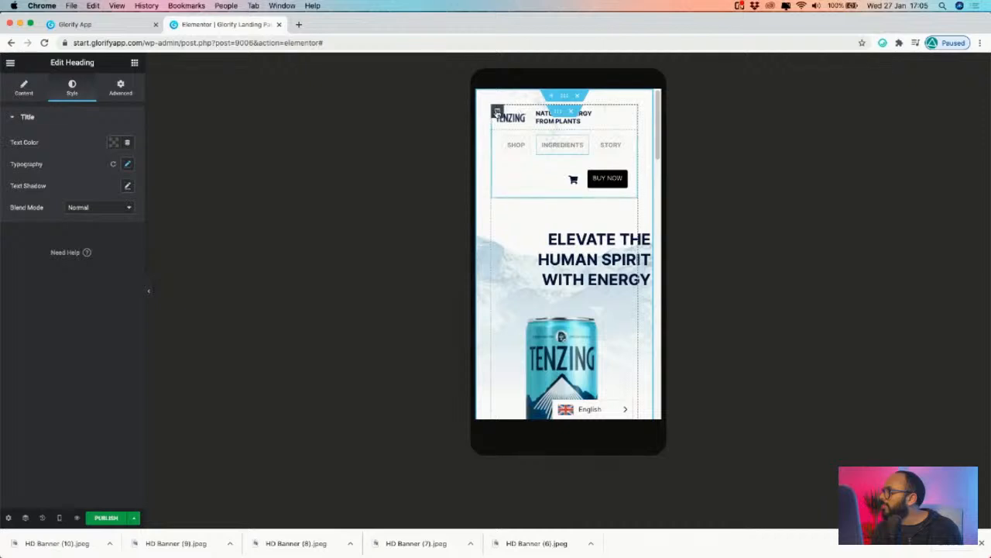
# - Set the header's logo column to Middle vertical alignment and Center horizontal alignment in the mobile view
pyautogui.click(497, 112)
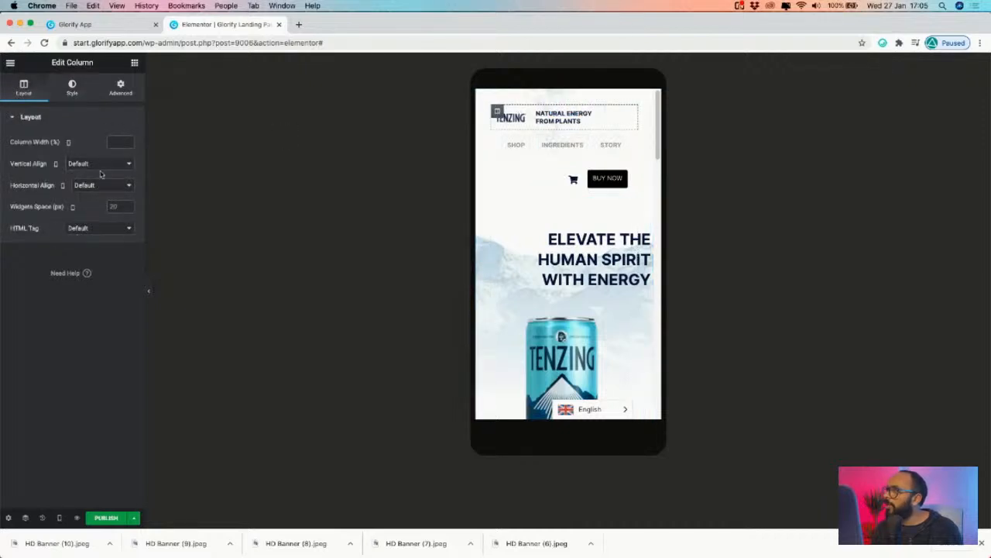
pyautogui.click(99, 164)
pyautogui.click(99, 184)
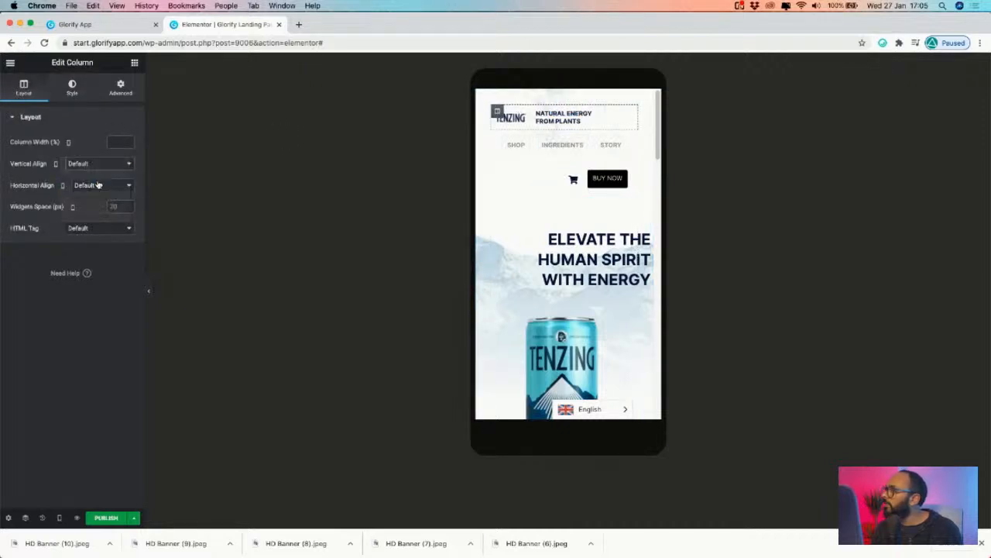
pyautogui.click(90, 185)
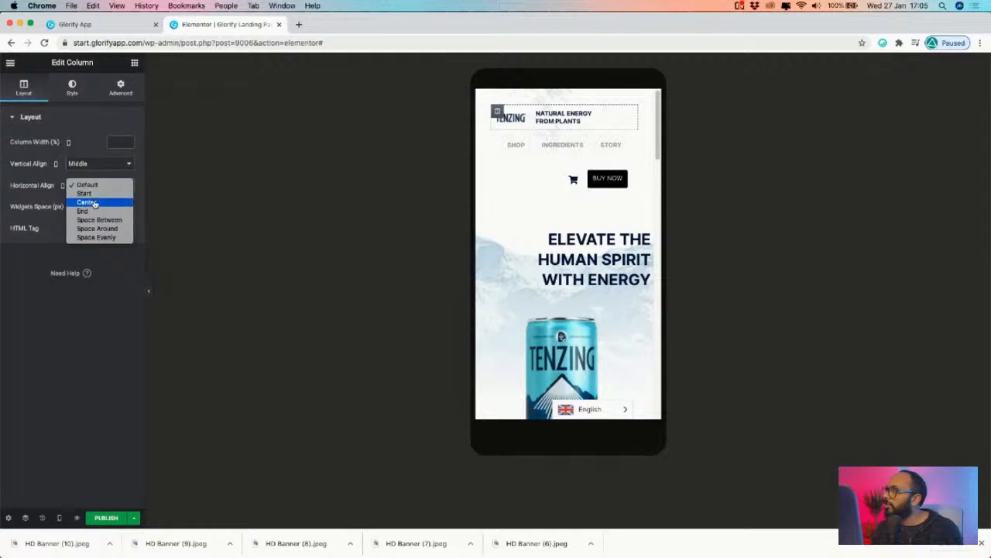
pyautogui.click(97, 203)
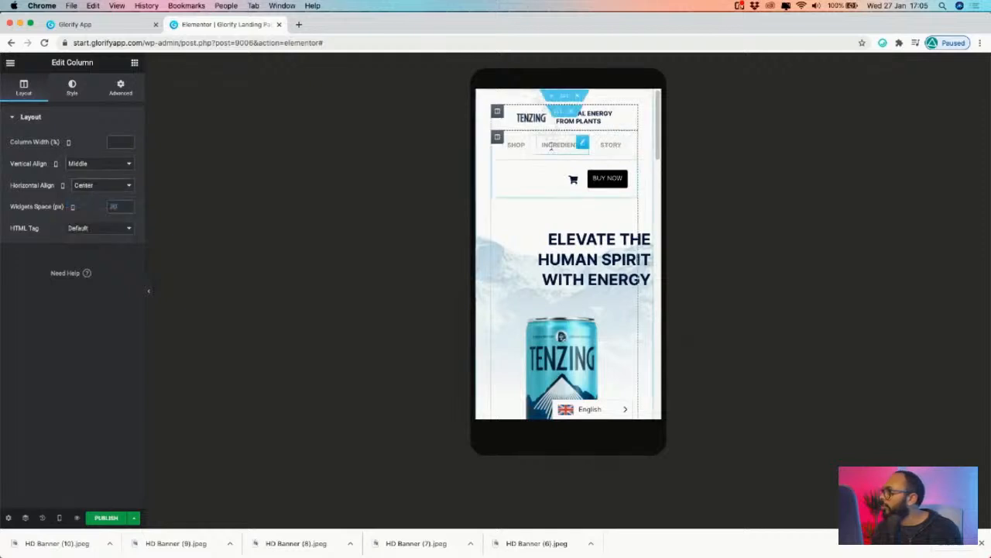
# - Set the horizontal alignment of the column holding the cart icon and BUY NOW button to Center on mobile
pyautogui.click(498, 138)
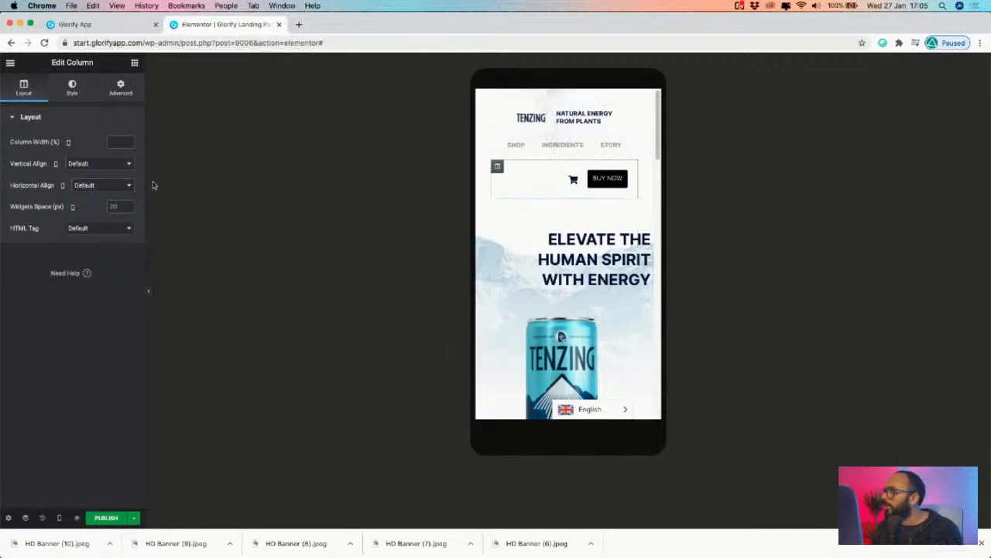
pyautogui.click(101, 186)
pyautogui.click(102, 205)
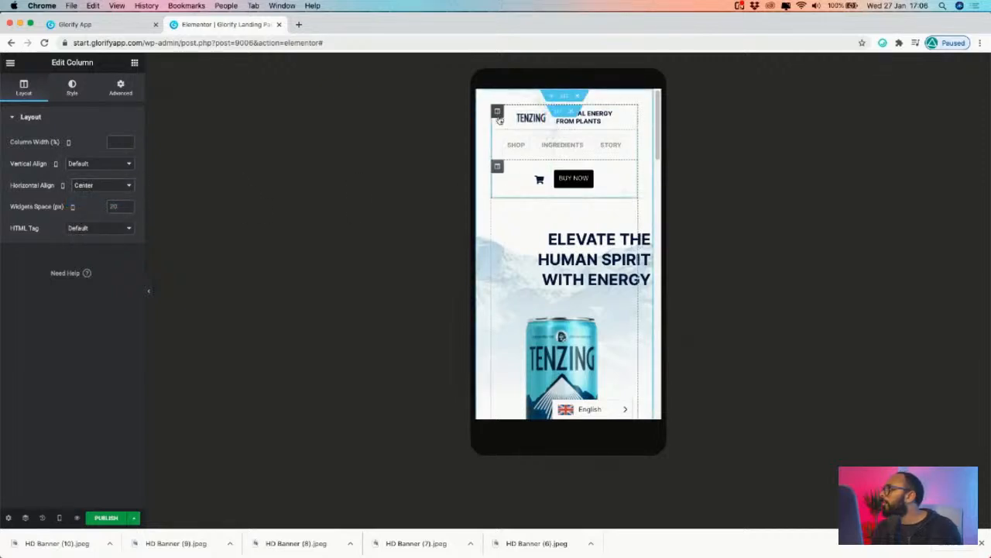
pyautogui.click(497, 112)
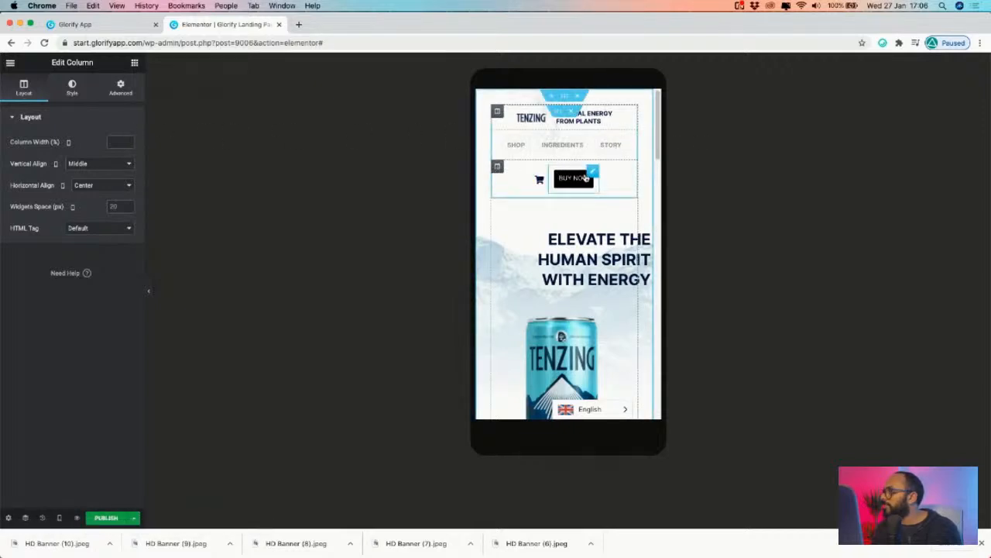
pyautogui.scroll(-2, 562, 214)
pyautogui.scroll(2, 553, 235)
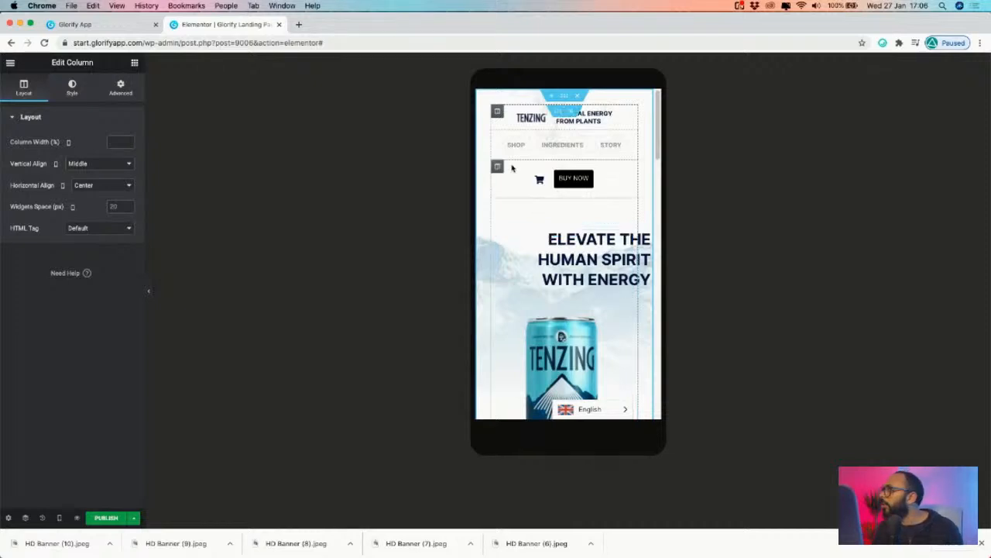
# - Set the header column holding the cart icon and BUY NOW button to be hidden on mobile
pyautogui.click(120, 86)
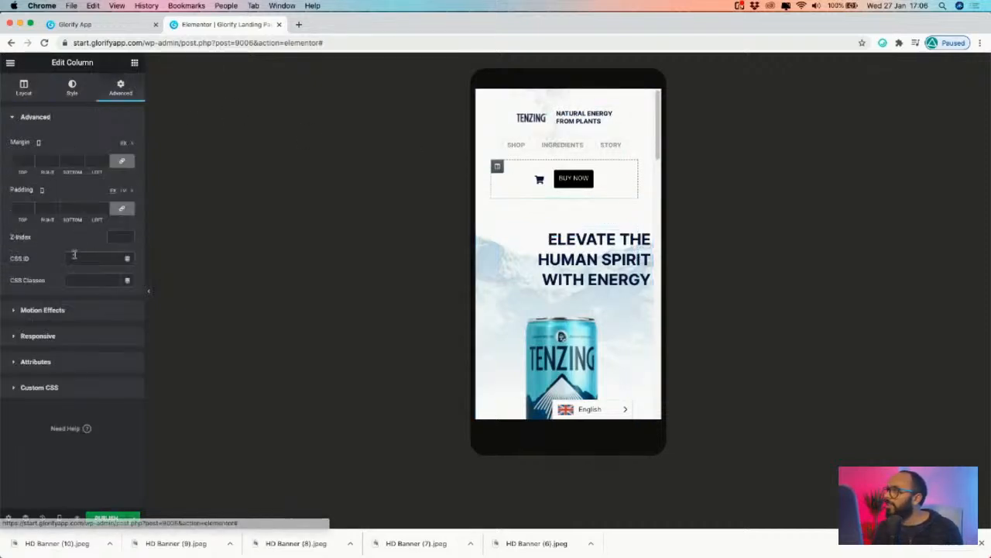
pyautogui.click(44, 336)
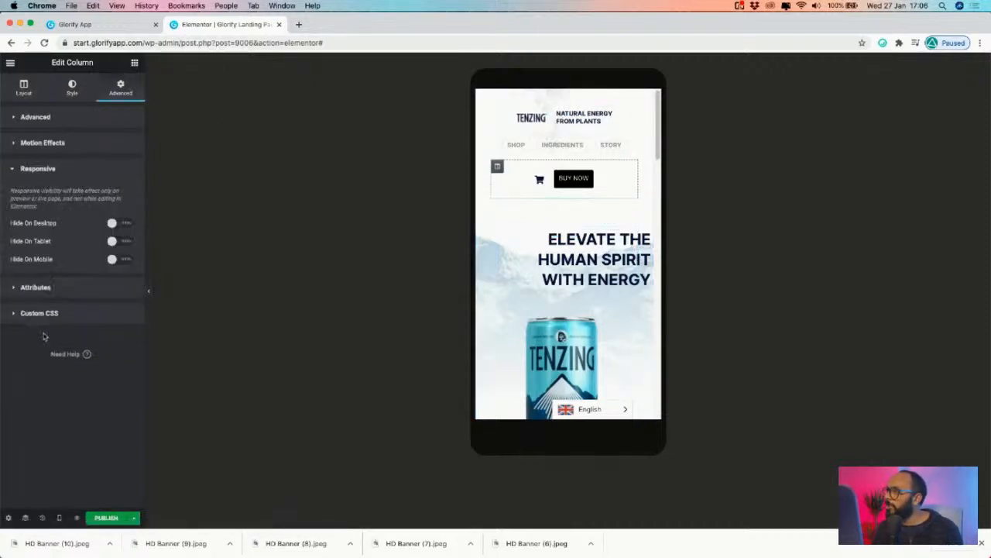
pyautogui.click(121, 242)
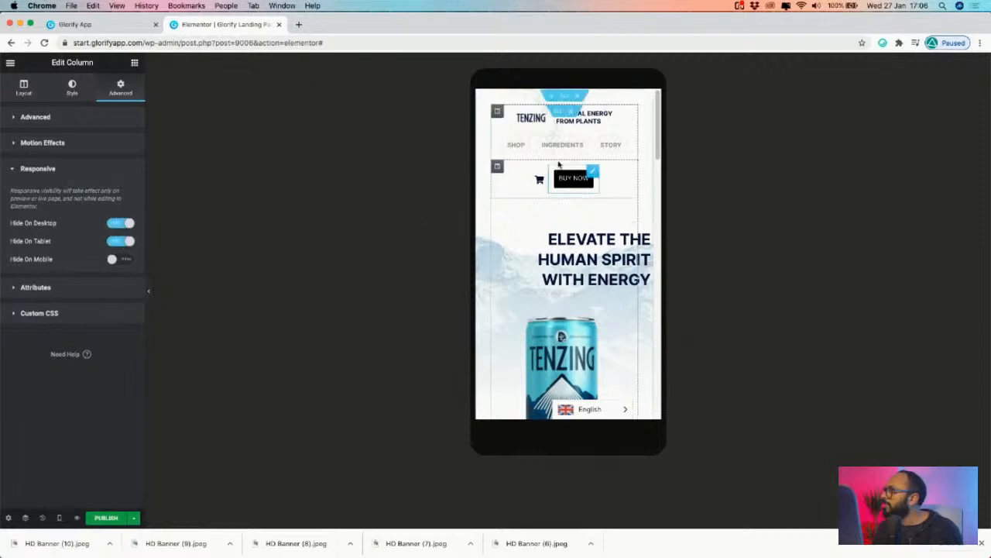
pyautogui.click(526, 145)
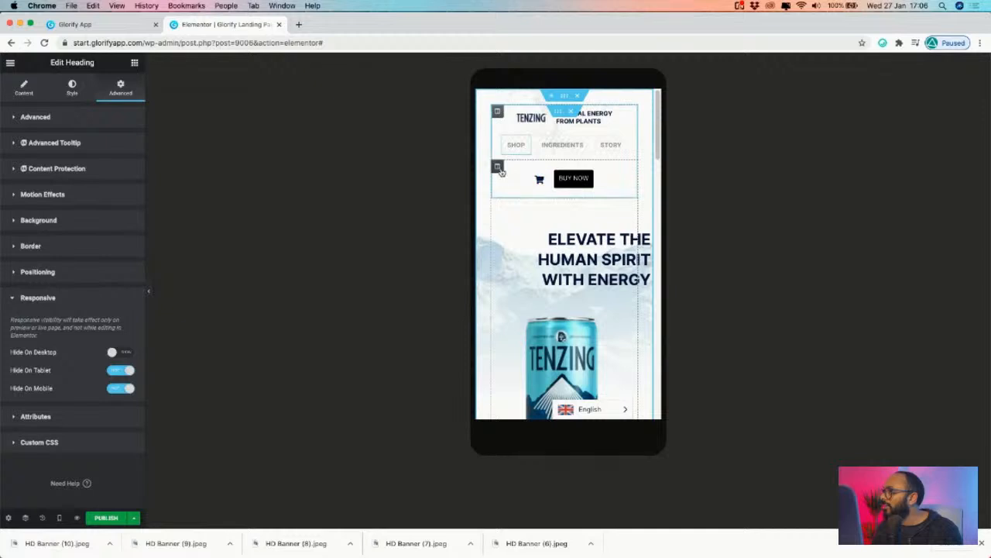
pyautogui.click(498, 168)
pyautogui.click(124, 260)
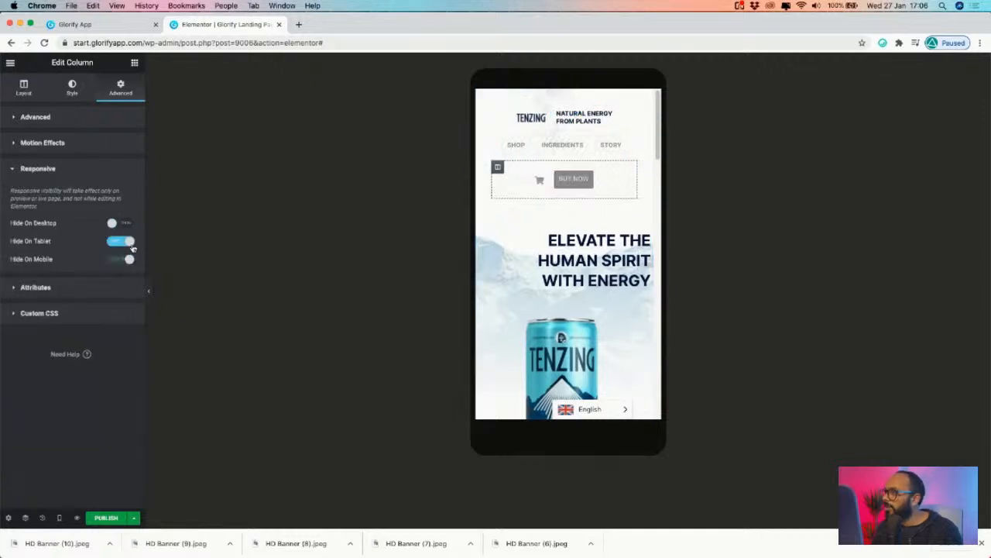
# - Turn off tablet hiding for the SHOP heading, keeping it hidden on mobile, and paste its style onto the INGREDIENTS and STORY headings
pyautogui.click(524, 142)
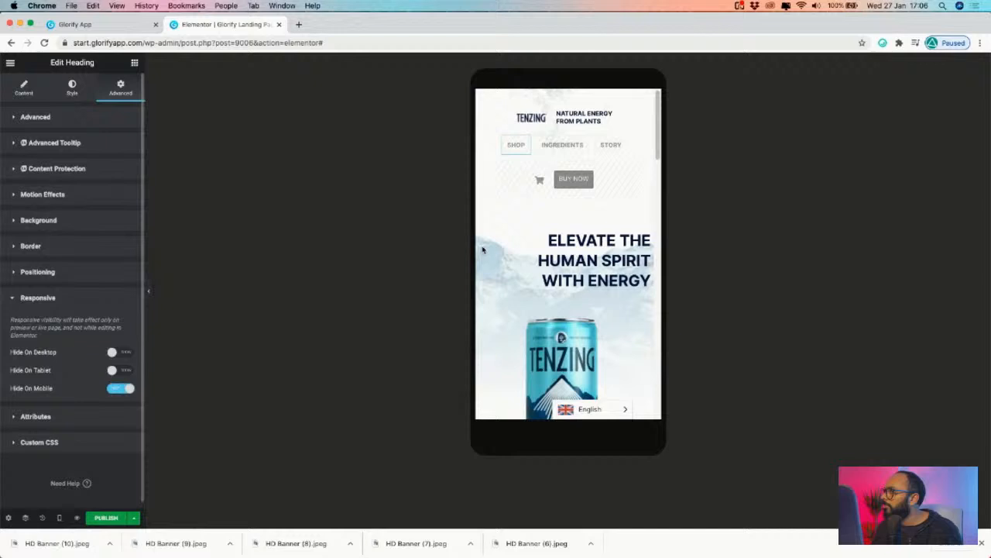
pyautogui.rightClick(524, 140)
pyautogui.click(572, 185)
pyautogui.rightClick(581, 142)
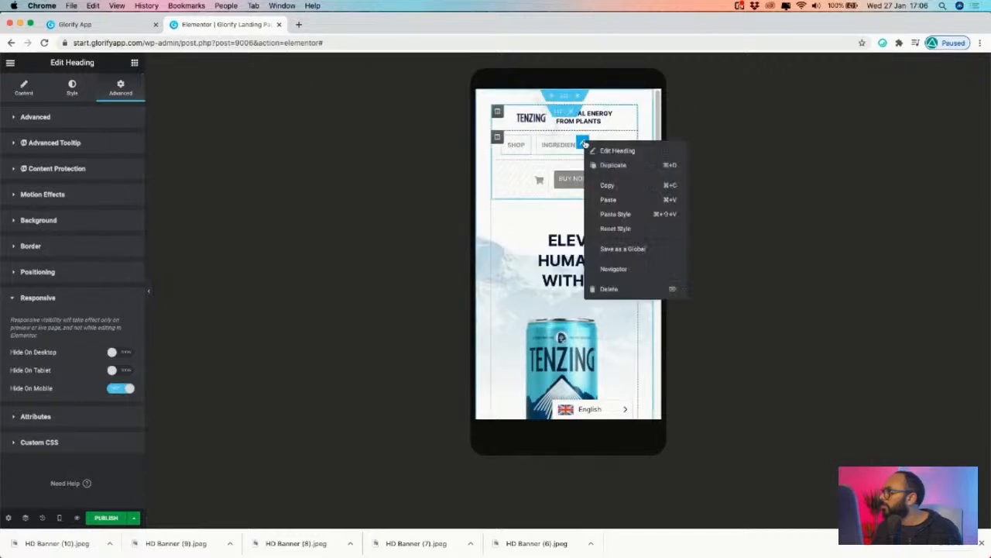
pyautogui.click(611, 215)
pyautogui.rightClick(627, 149)
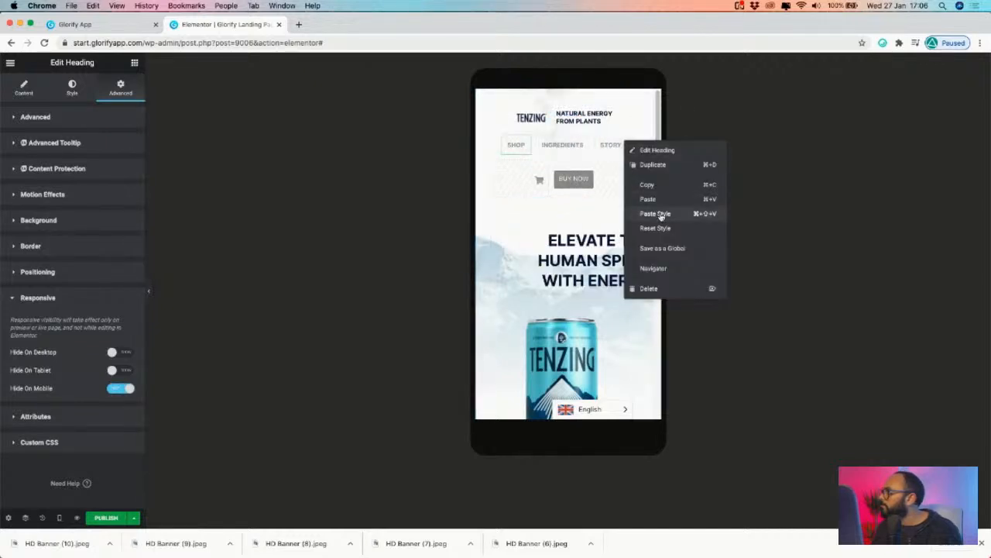
pyautogui.click(697, 214)
# - Set all margins and paddings of the hero heading "Elevate the human spirit with energy" to 0 in the mobile view
pyautogui.scroll(-3, 569, 232)
pyautogui.scroll(1, 632, 120)
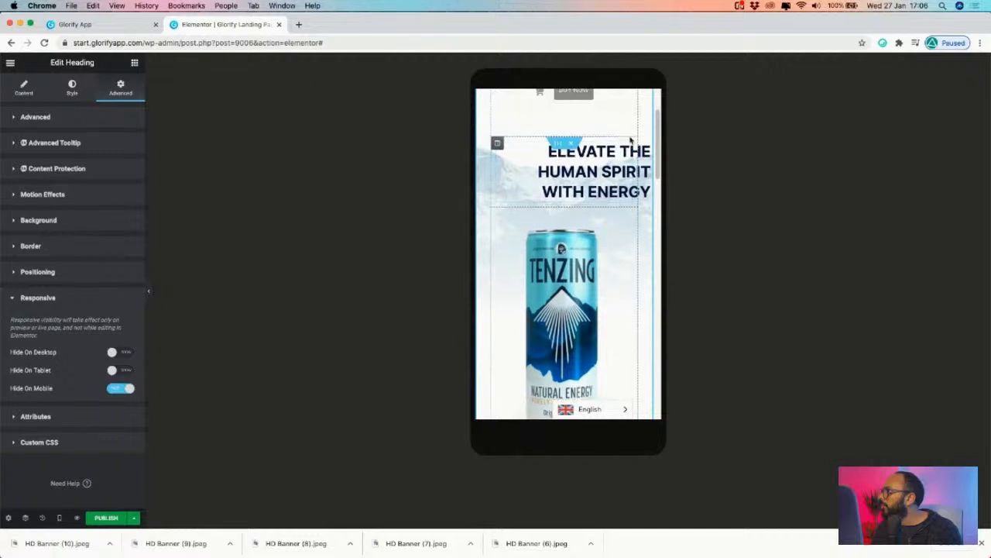
pyautogui.click(73, 89)
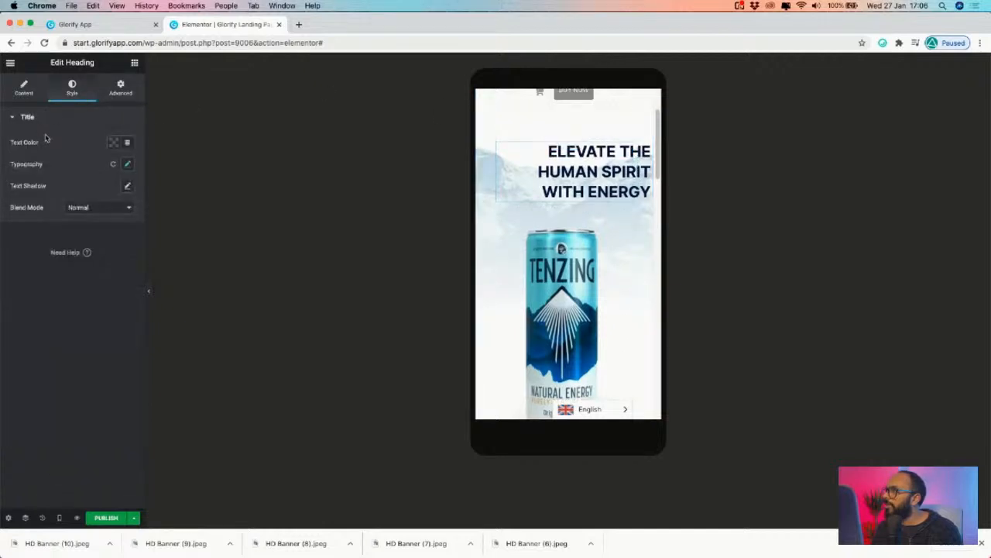
pyautogui.click(133, 94)
pyautogui.click(30, 161)
pyautogui.write('0')
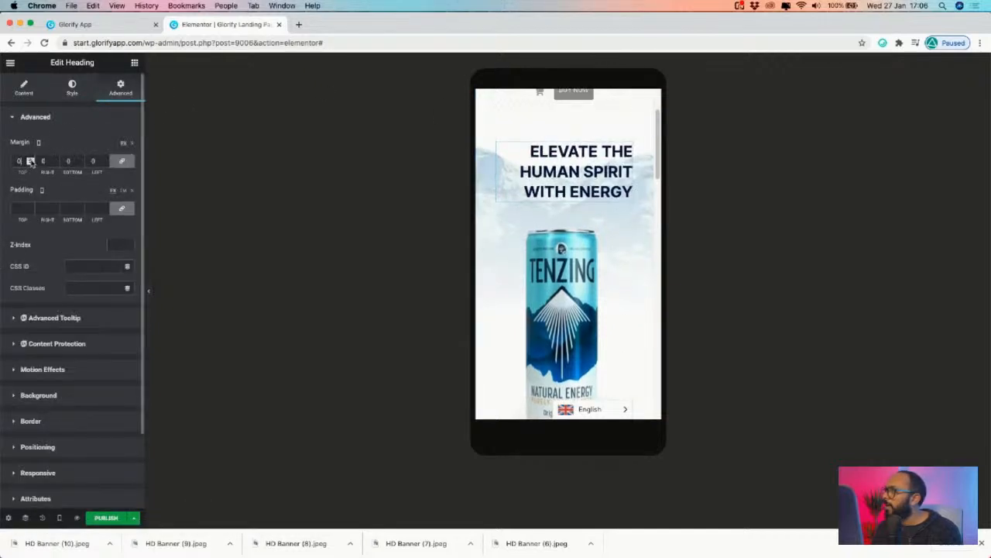
pyautogui.click(31, 209)
pyautogui.write('0')
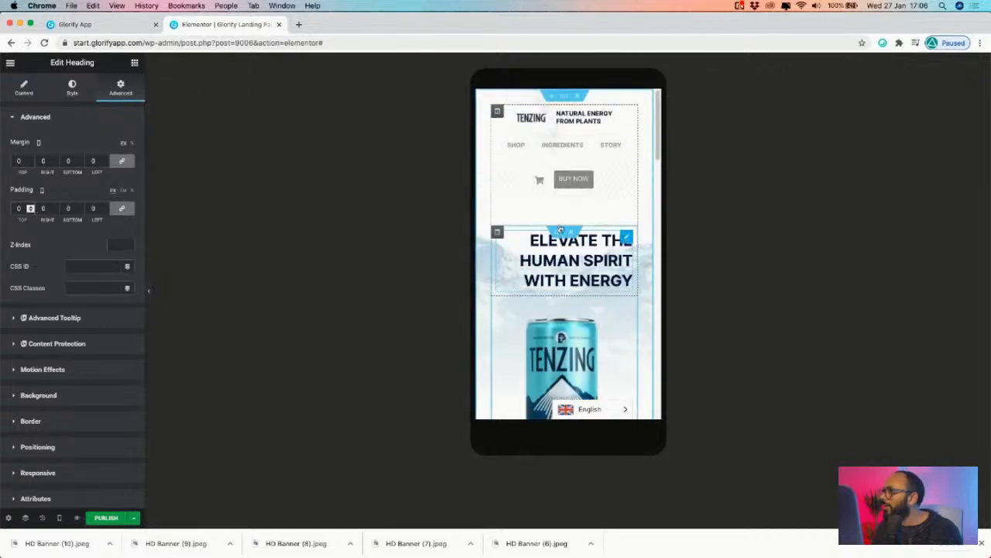
# - Center-align the "Elevate the human spirit with energy" heading in the mobile view
pyautogui.click(72, 87)
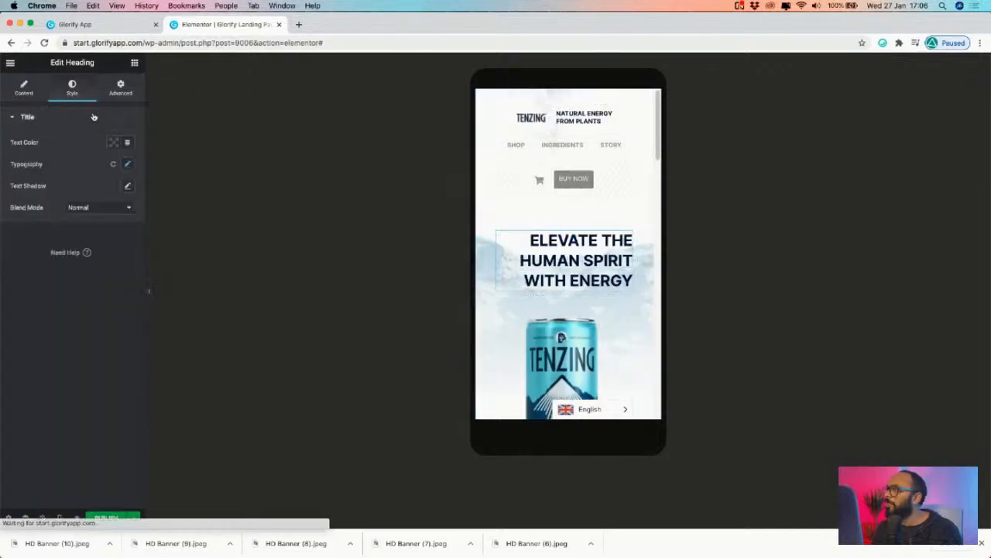
pyautogui.click(24, 87)
pyautogui.click(99, 288)
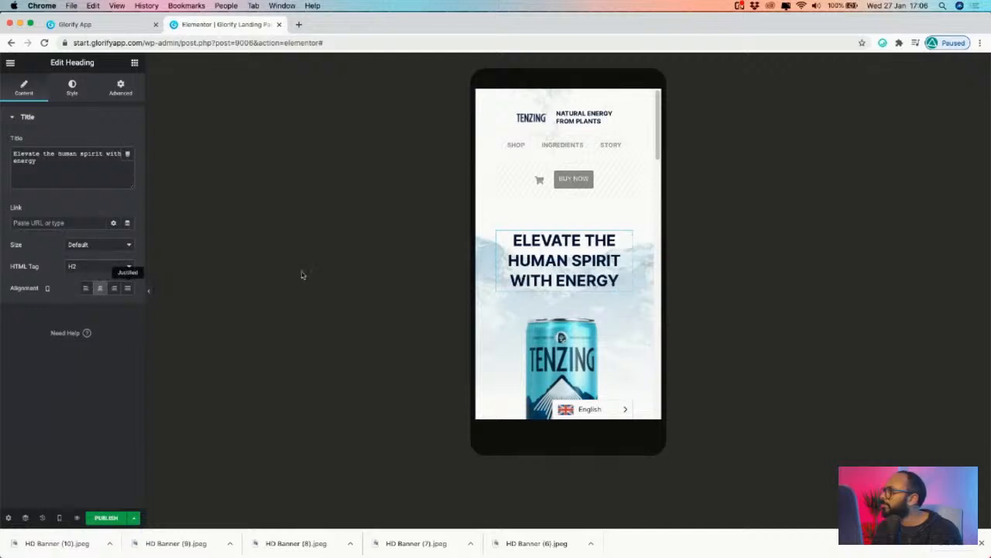
# - Set the "Good for mind, body and planet." heading below the can to be hidden on mobile
pyautogui.scroll(-5, 547, 252)
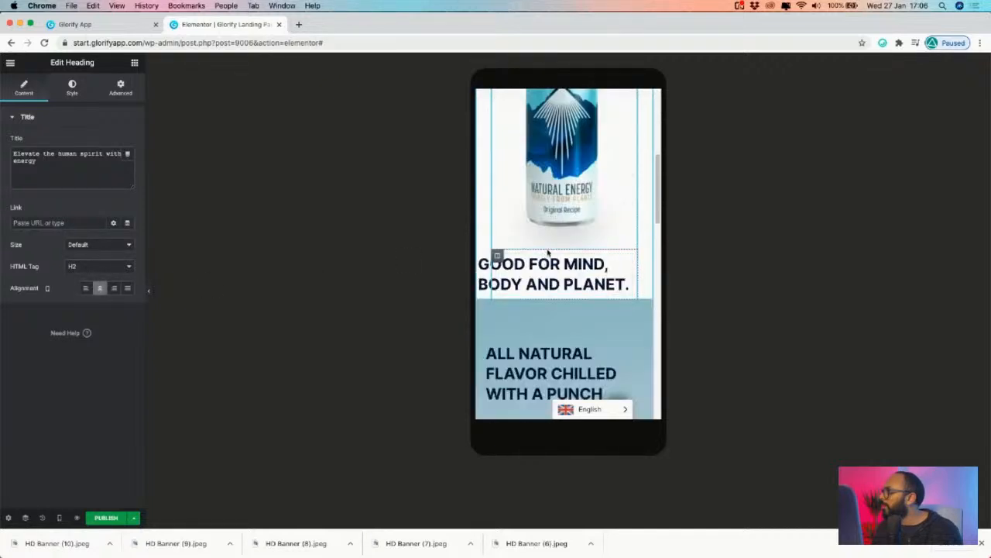
pyautogui.scroll(10, 599, 273)
pyautogui.scroll(-5, 599, 273)
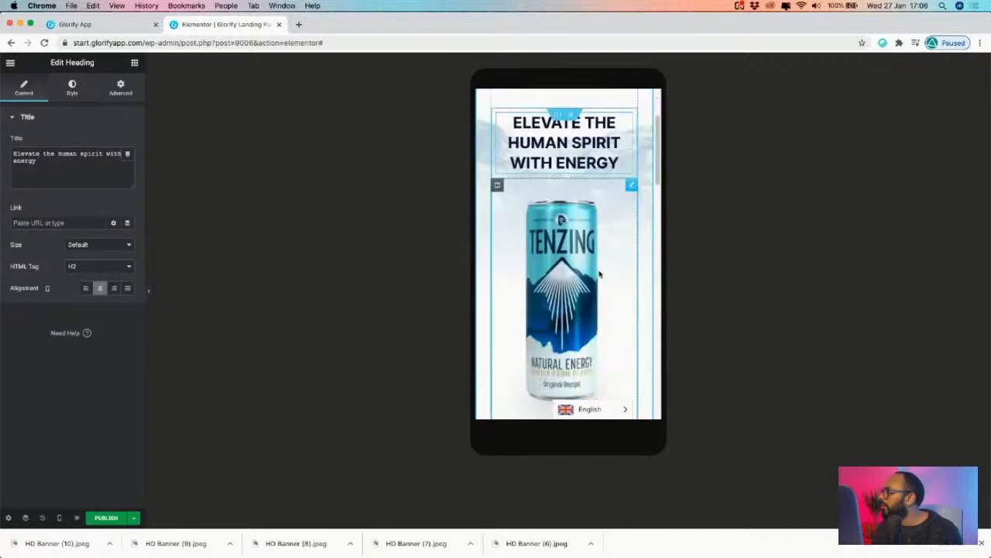
pyautogui.scroll(-5, 596, 271)
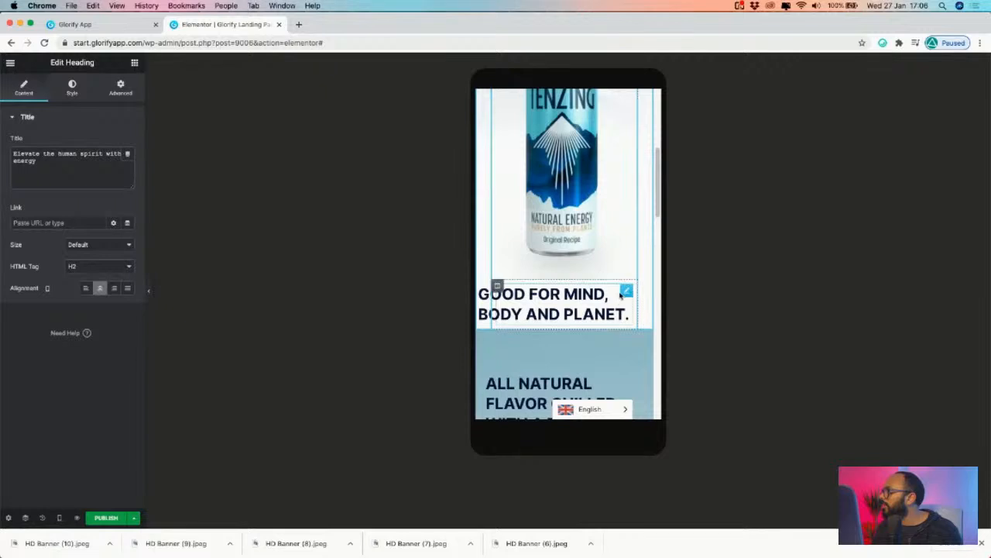
pyautogui.scroll(1, 622, 294)
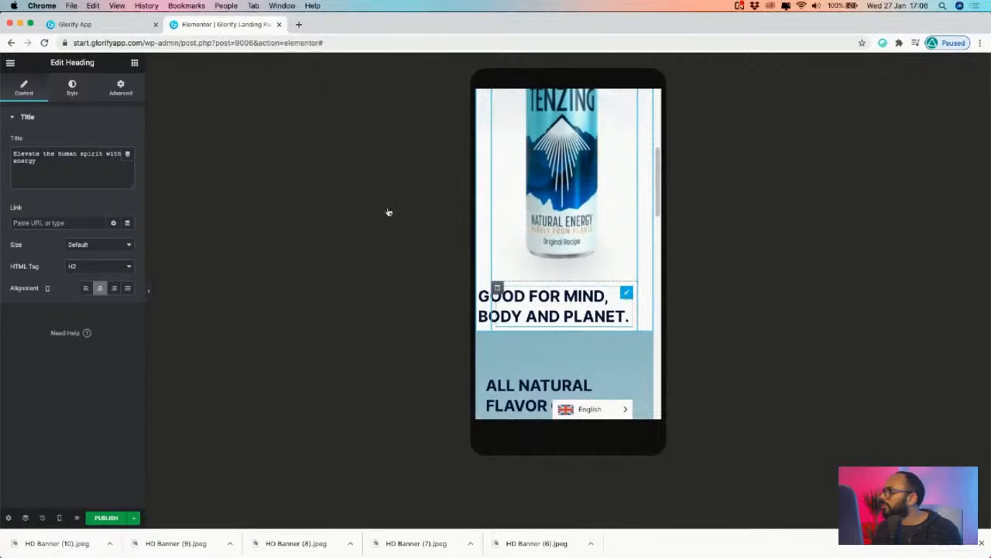
pyautogui.click(72, 86)
pyautogui.click(120, 86)
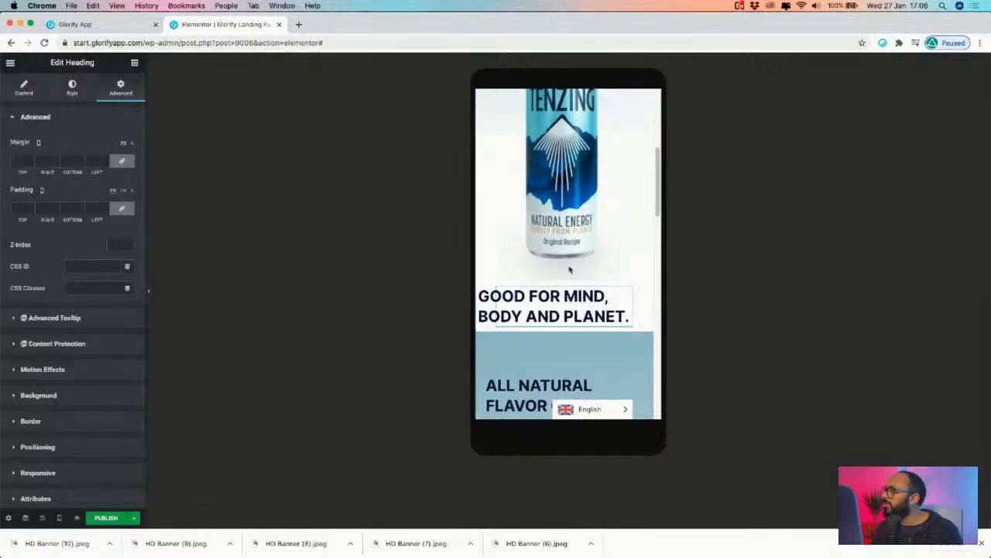
pyautogui.scroll(1, 617, 295)
pyautogui.scroll(-1, 44, 438)
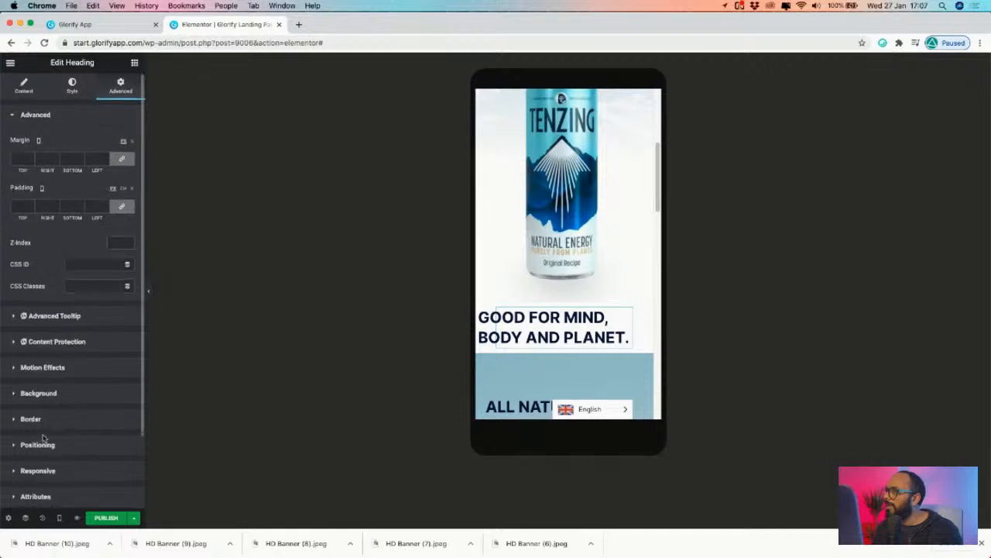
pyautogui.click(42, 443)
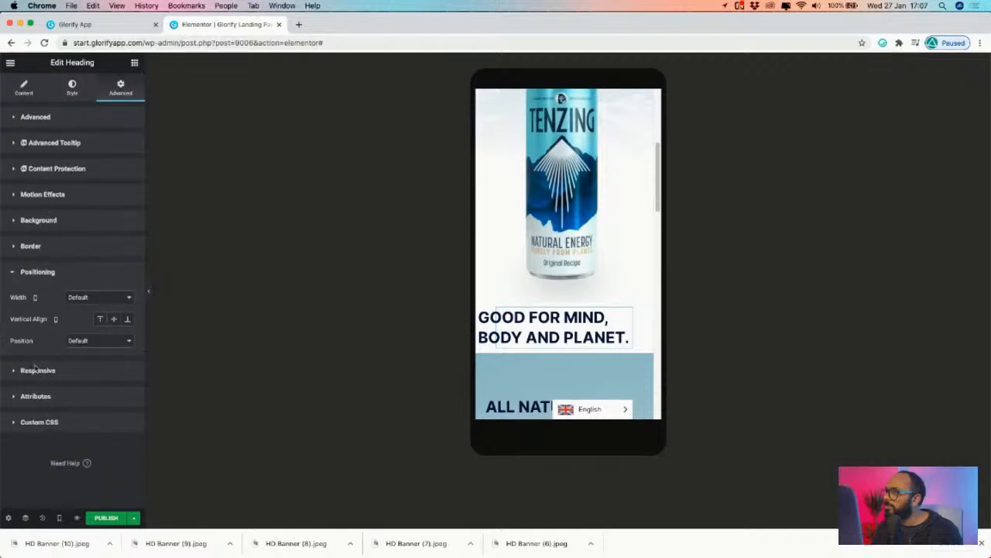
pyautogui.click(43, 372)
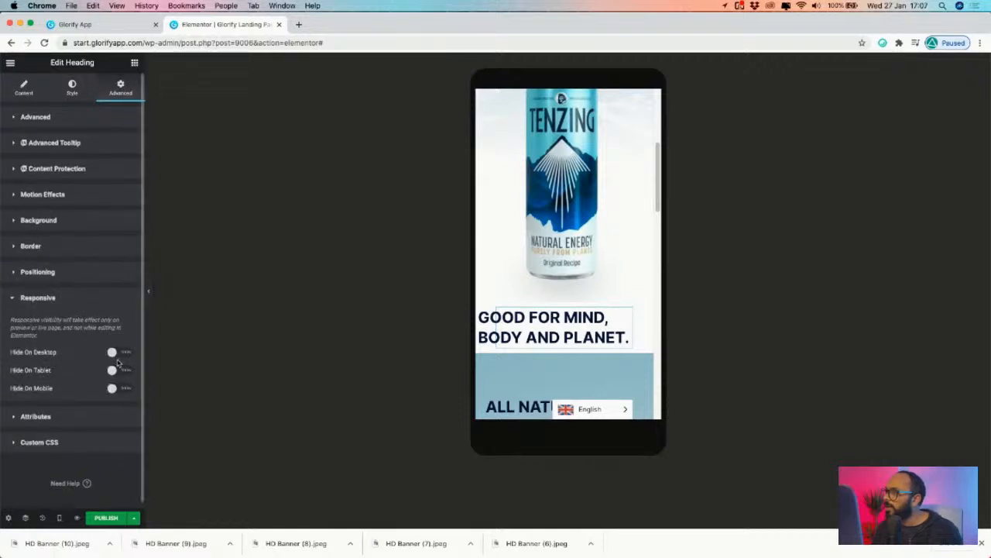
pyautogui.click(113, 388)
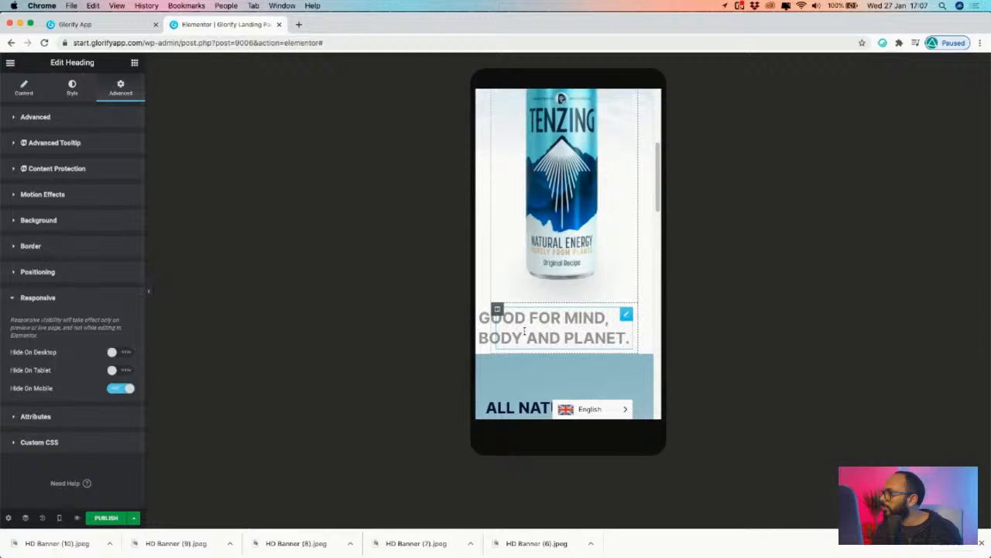
pyautogui.rightClick(632, 309)
pyautogui.click(674, 335)
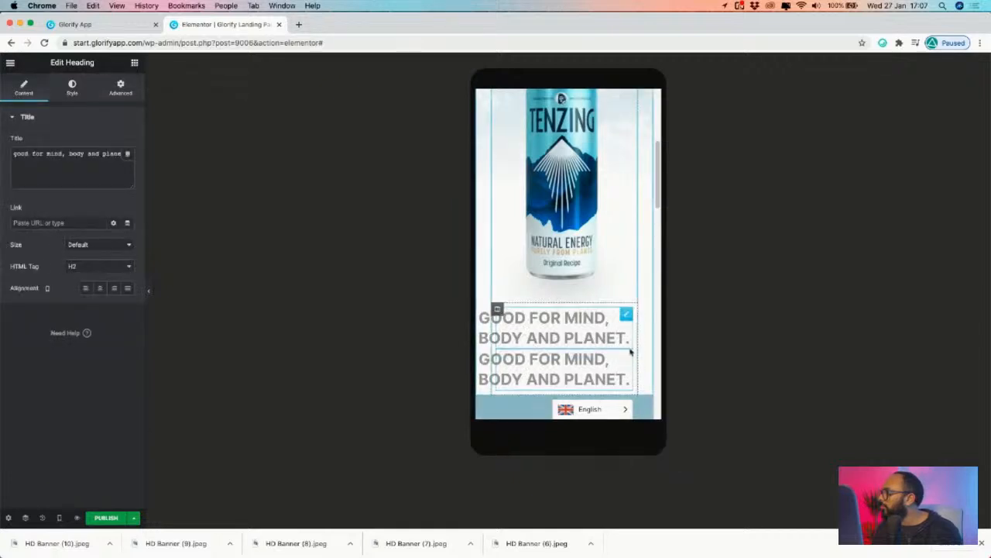
pyautogui.moveTo(629, 354); pyautogui.dragTo(626, 333)
pyautogui.rightClick(626, 338)
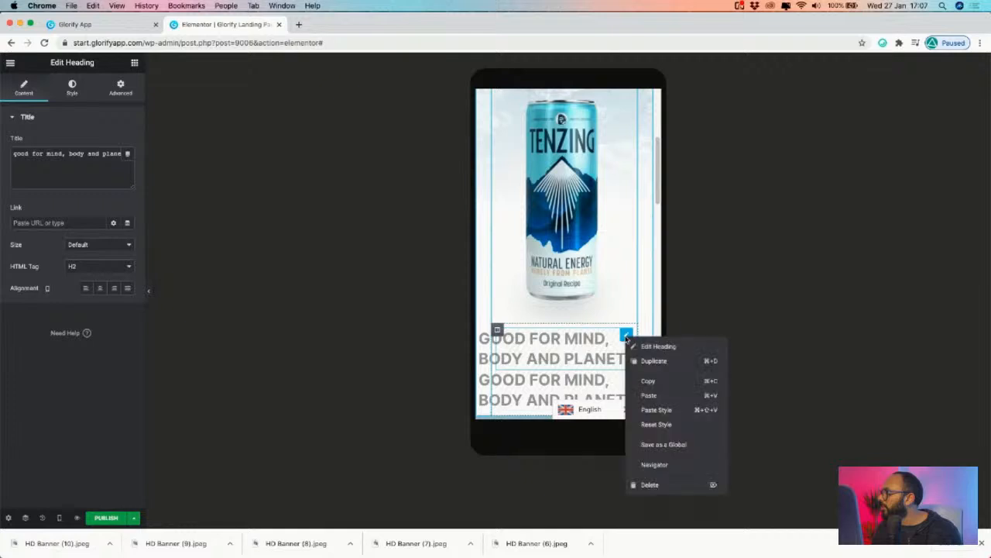
pyautogui.click(644, 485)
# - Duplicate the "Elevate the human spirit with energy" heading and change the copy's text to "GOOD FOR MIND BODY AND PLANET"
pyautogui.scroll(5, 580, 275)
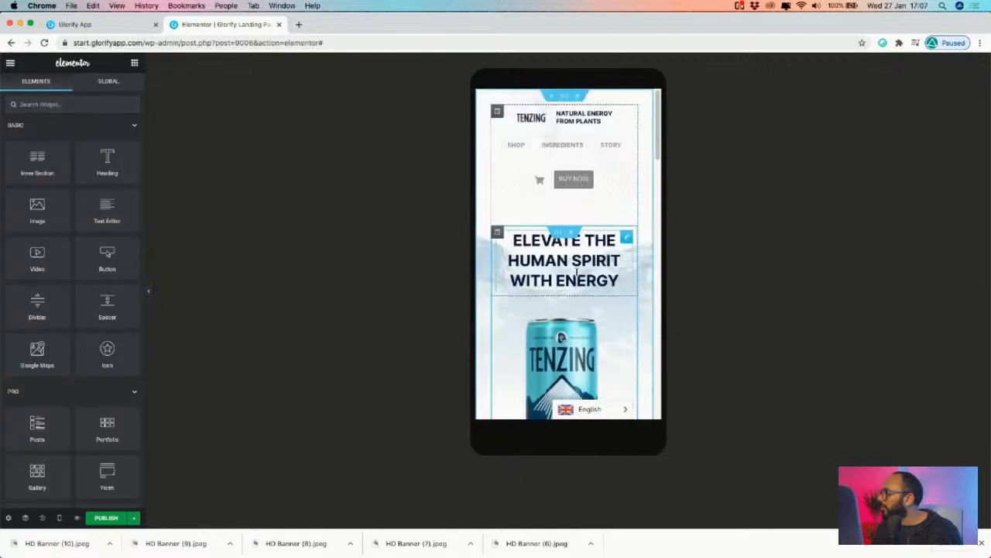
pyautogui.rightClick(626, 241)
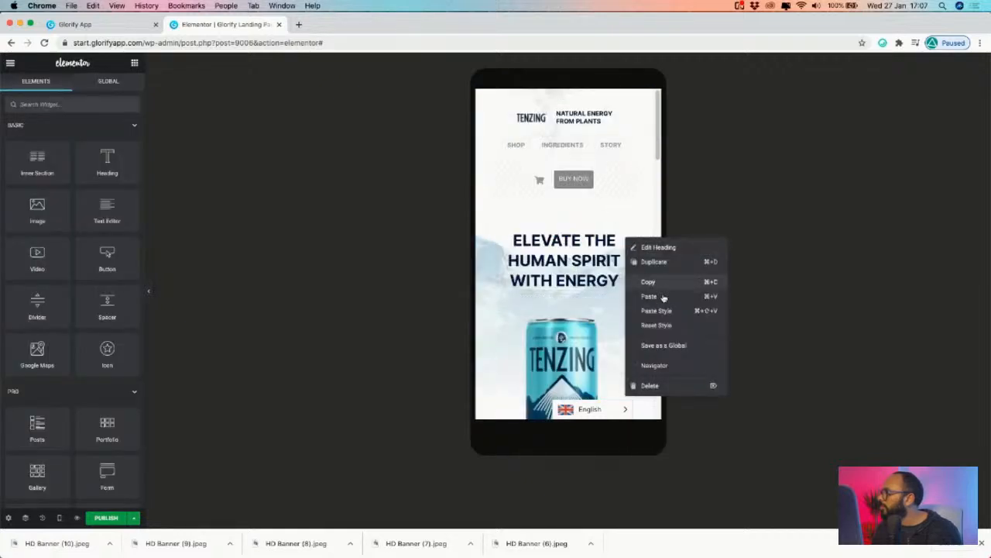
pyautogui.click(653, 262)
pyautogui.scroll(-8, 576, 292)
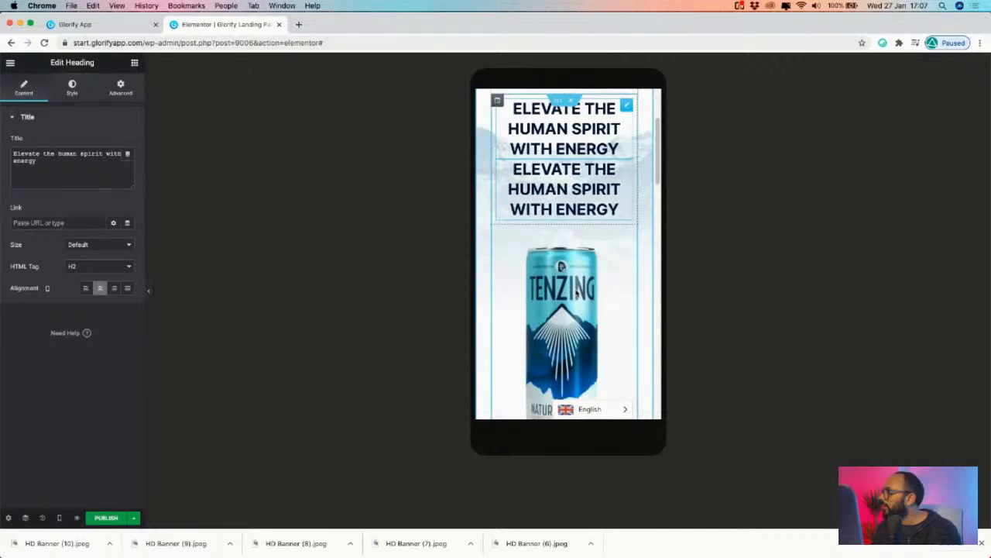
pyautogui.scroll(6, 576, 292)
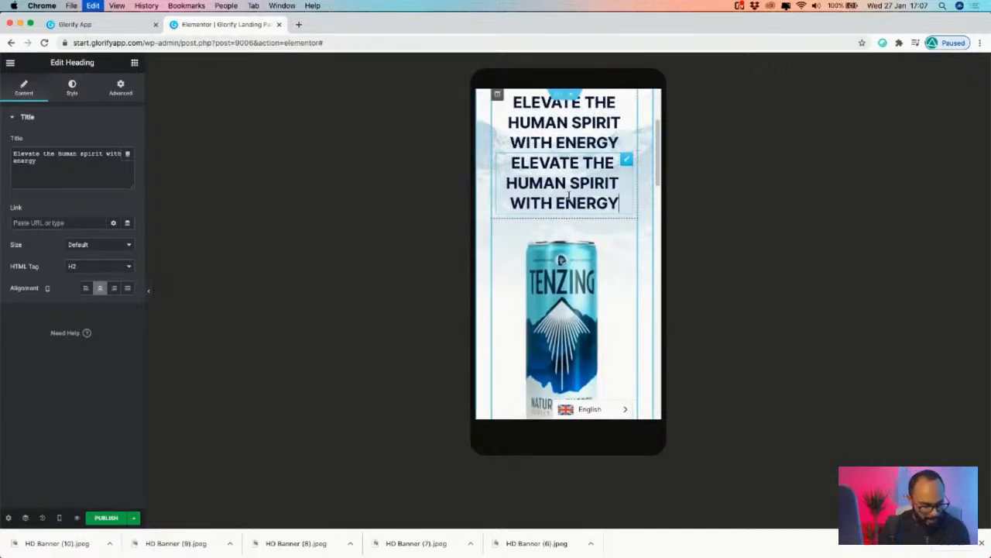
pyautogui.press('super+a')
pyautogui.write('GOOD FOR <')
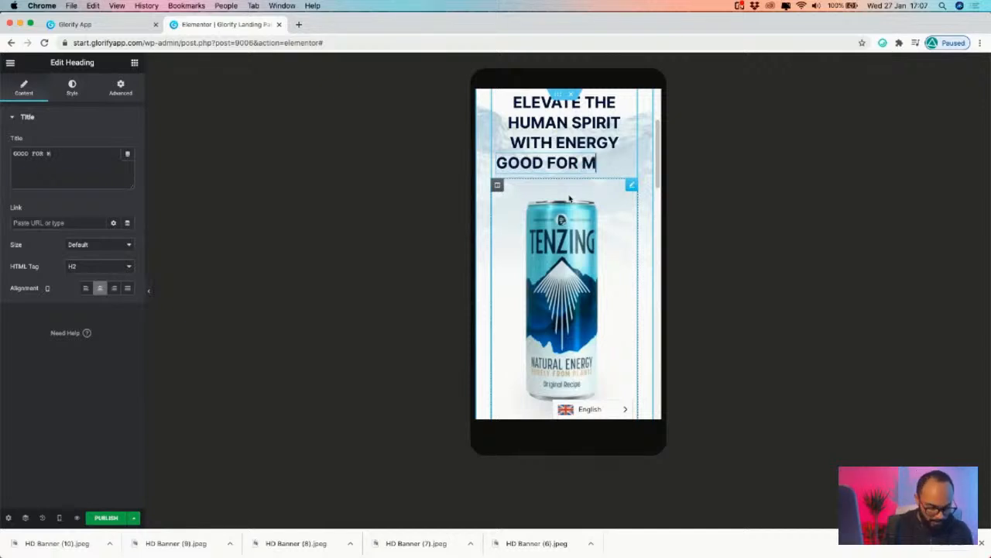
pyautogui.write('IND BODY AND')
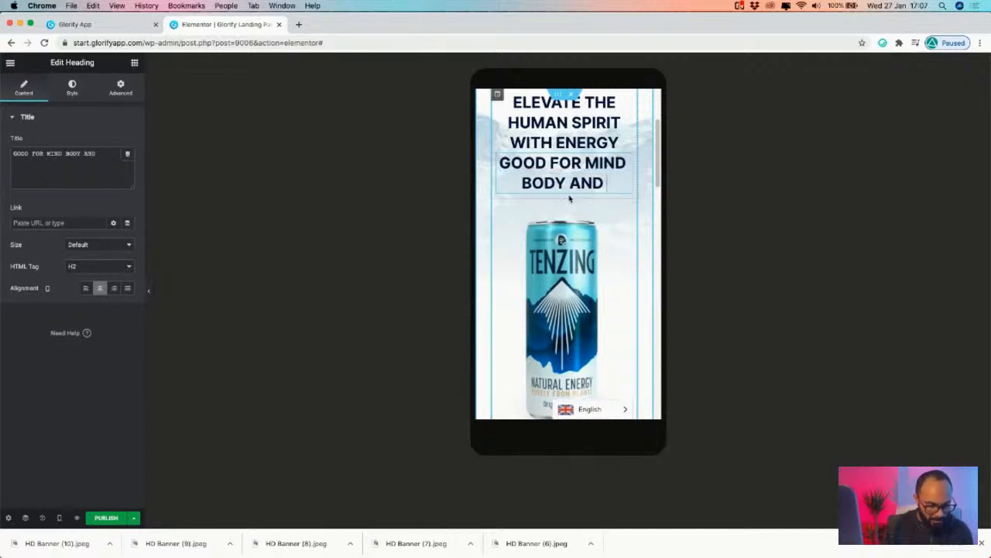
pyautogui.write(' PLANET')
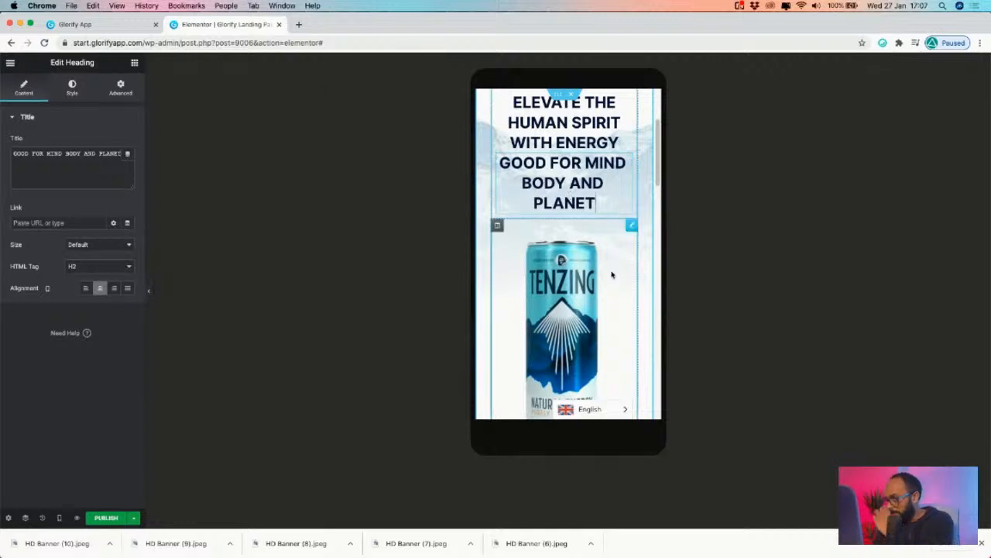
# - Set the text color of the GOOD FOR MIND BODY AND PLANET heading to the saved violet-blue swatch
pyautogui.scroll(3, 612, 274)
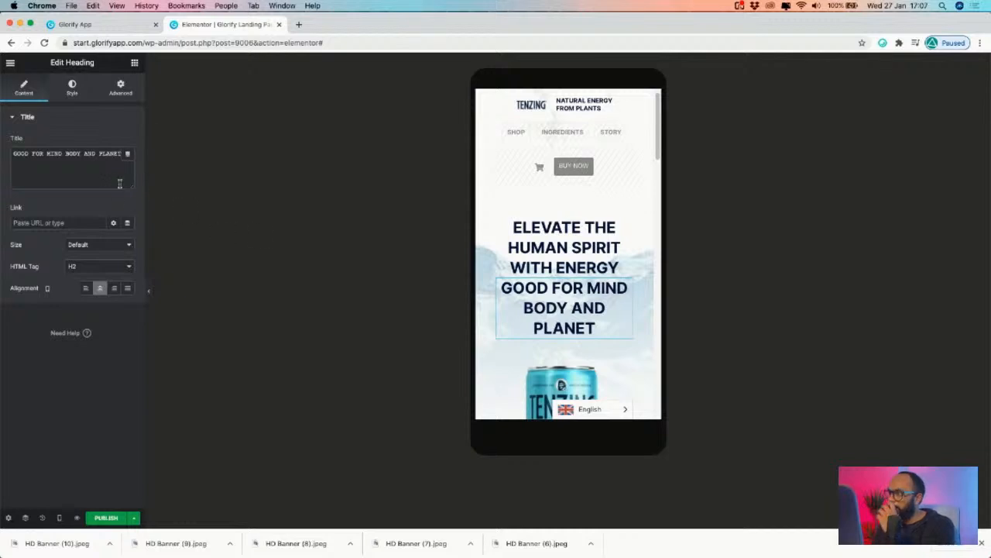
pyautogui.click(72, 85)
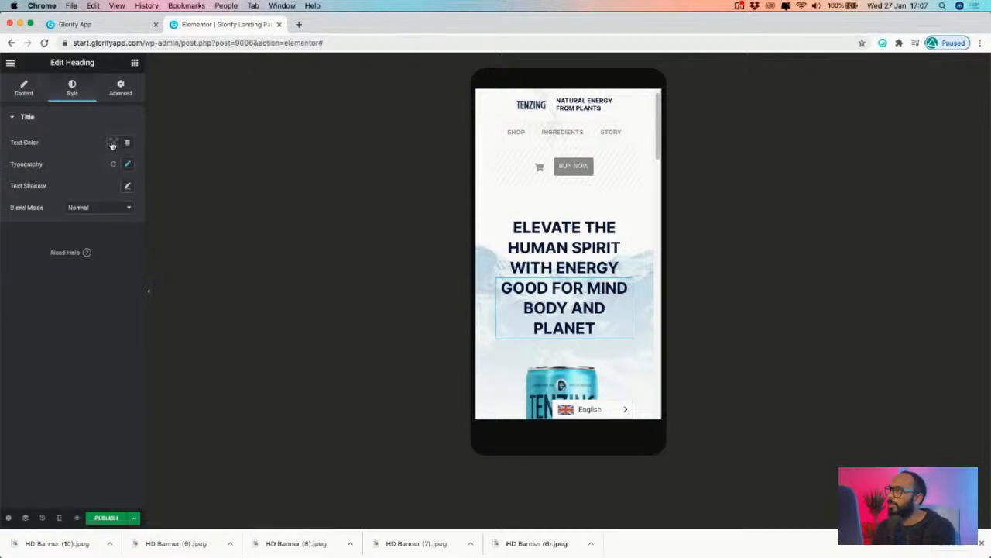
pyautogui.click(126, 143)
pyautogui.click(92, 206)
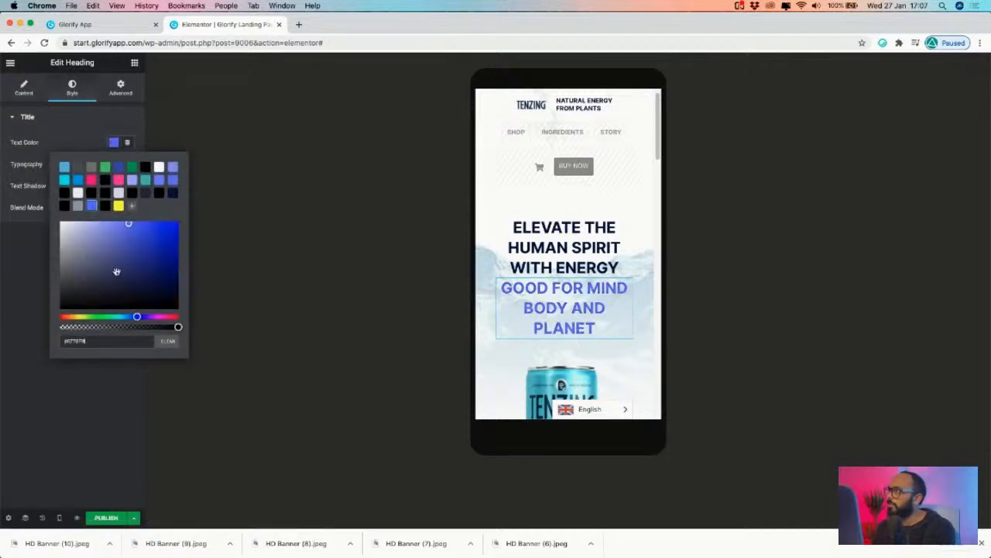
# - Change the text color of the GOOD FOR MIND BODY AND PLANET heading to a custom turquoise blue matching the can
pyautogui.moveTo(137, 317); pyautogui.dragTo(123, 318)
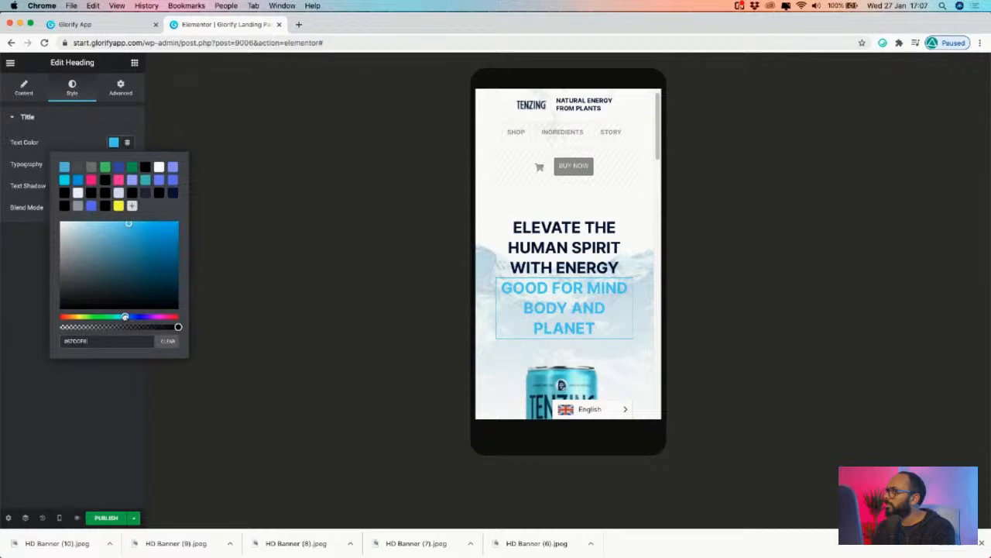
pyautogui.moveTo(158, 253); pyautogui.dragTo(123, 236)
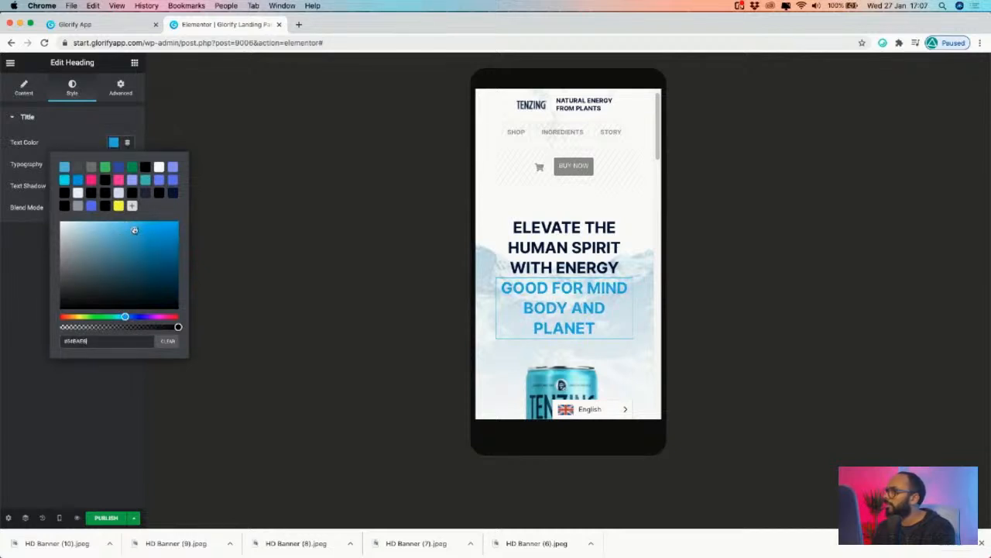
pyautogui.click(123, 317)
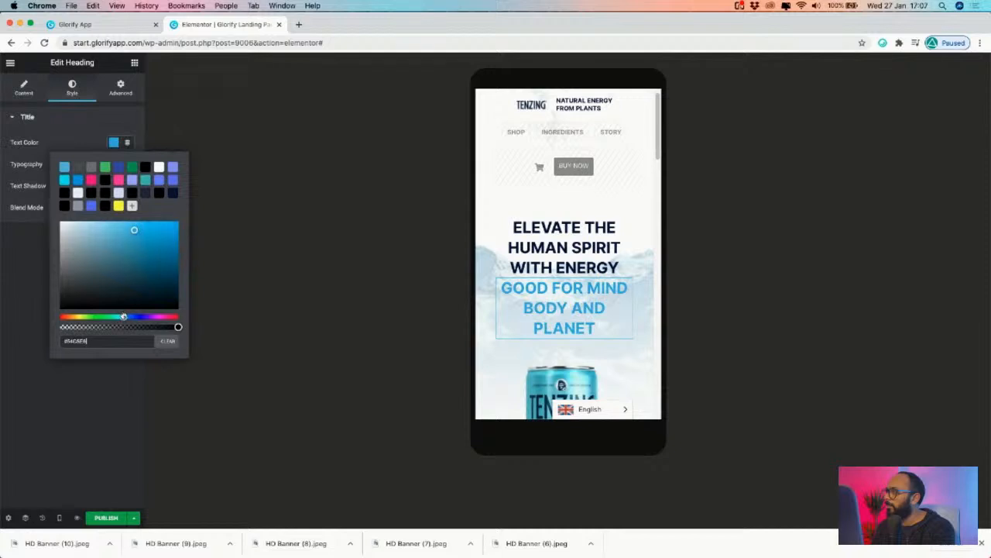
pyautogui.moveTo(151, 262); pyautogui.dragTo(154, 236)
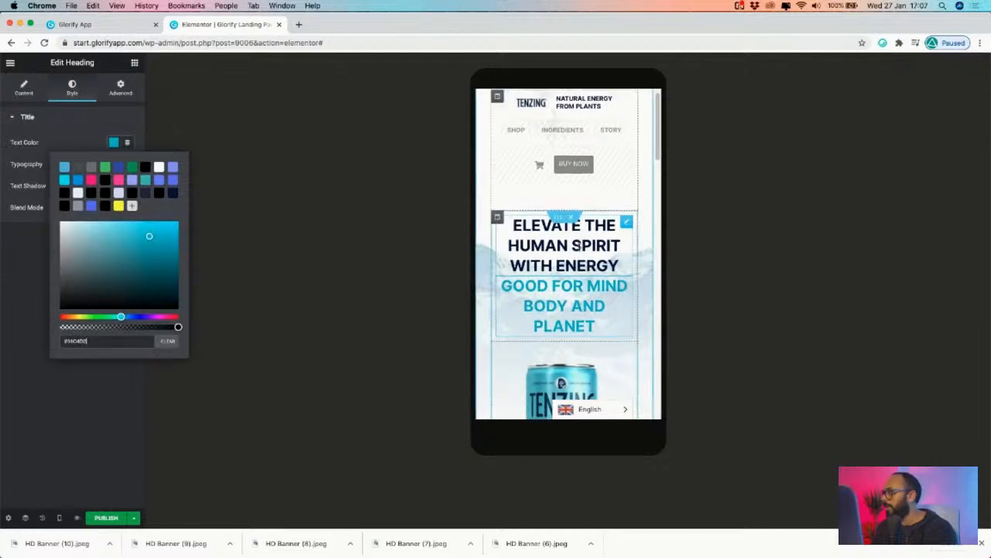
pyautogui.click(603, 285)
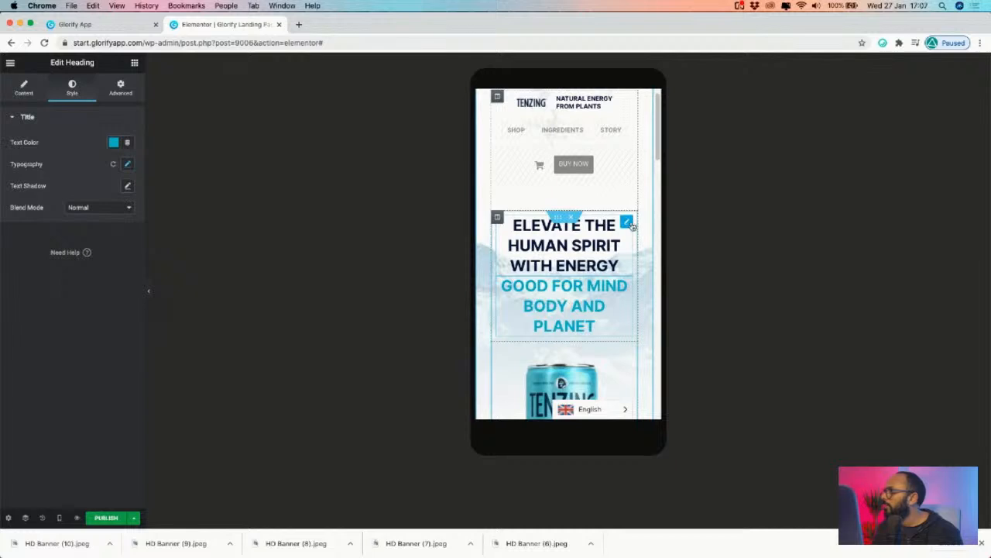
# - Set the mobile font size of the "Elevate the human spirit with energy" heading to 24 px
pyautogui.click(629, 224)
pyautogui.click(72, 87)
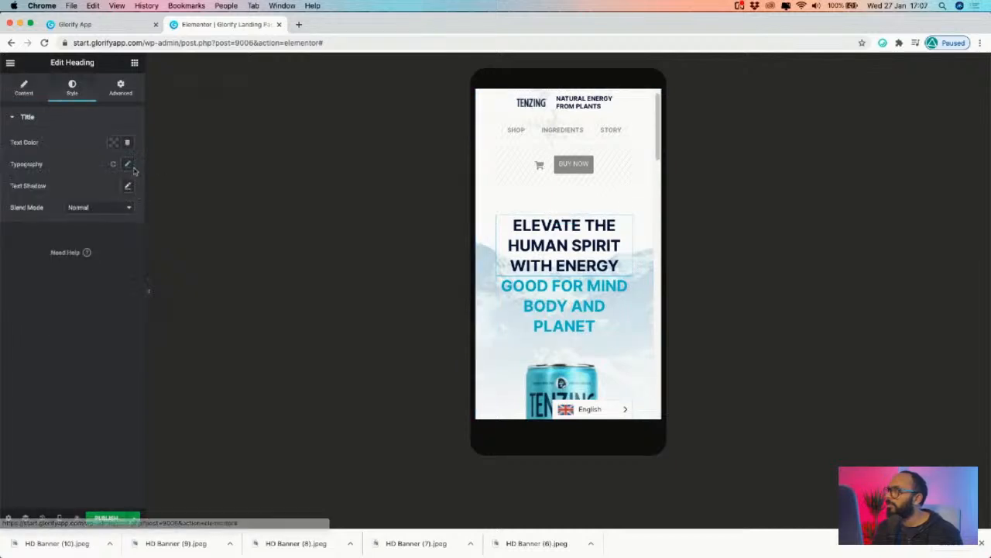
pyautogui.click(128, 164)
pyautogui.moveTo(20, 235); pyautogui.dragTo(27, 235)
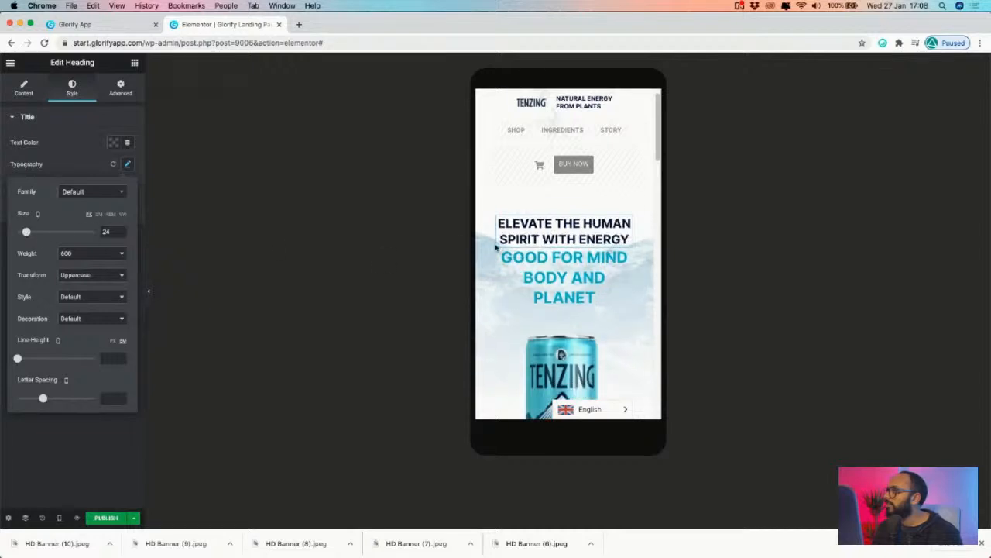
# - Try to copy the "Elevate the human spirit with energy" heading's style onto the GOOD FOR MIND BODY AND PLANET heading
pyautogui.rightClick(626, 221)
pyautogui.click(648, 265)
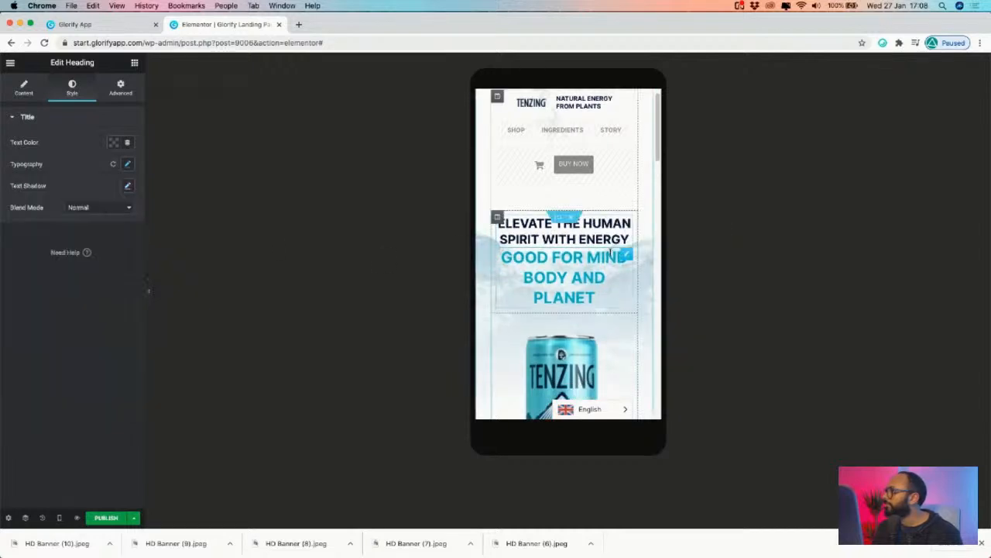
pyautogui.rightClick(626, 255)
pyautogui.click(662, 326)
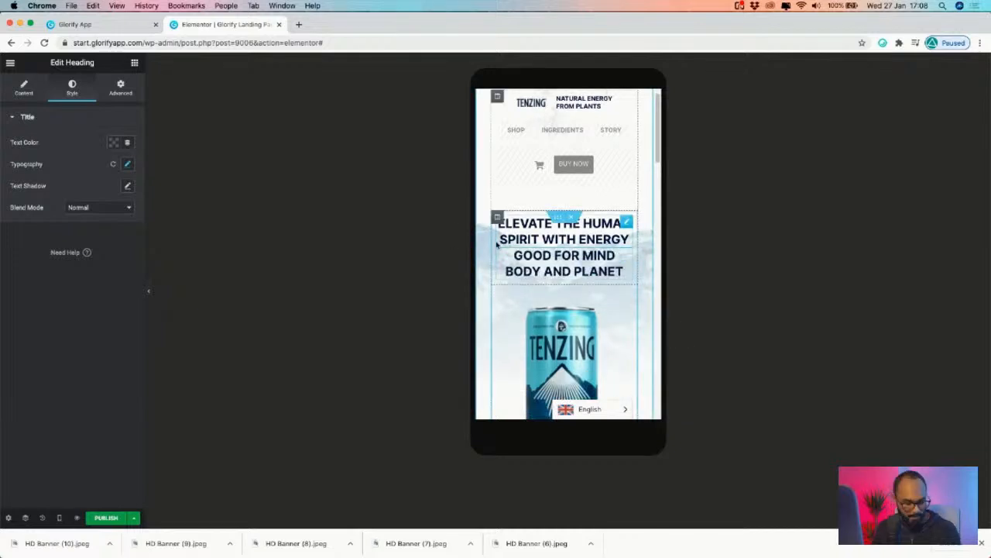
pyautogui.press('super+z')
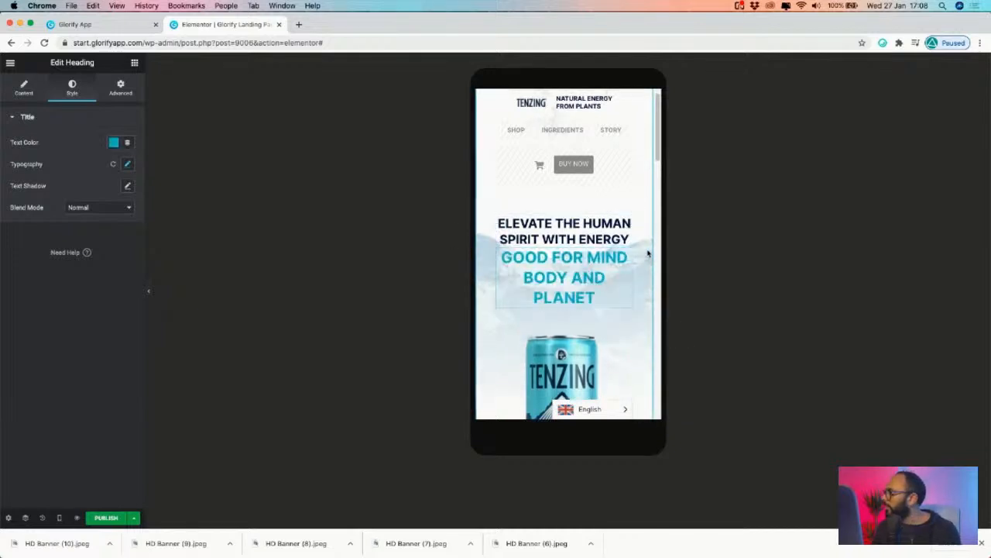
# - Set the mobile font size of the GOOD FOR MIND BODY AND PLANET heading to 24 px
pyautogui.click(128, 163)
pyautogui.click(120, 231)
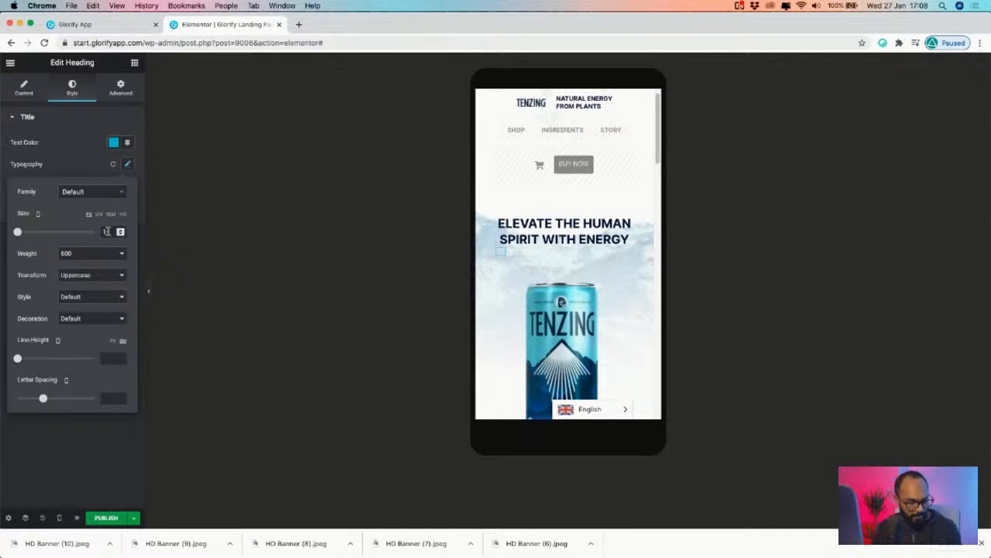
pyautogui.write('24')
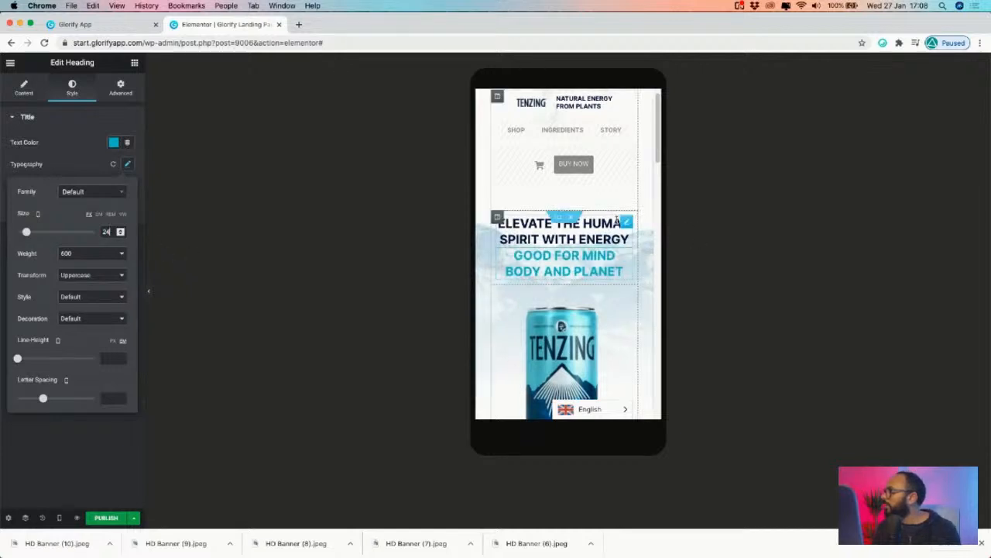
# - Set the horizontal alignment of the outer column in the "All natural flavor chilled with a punch" section to Center
pyautogui.scroll(-1, 617, 222)
pyautogui.scroll(-5, 617, 222)
pyautogui.scroll(2, 553, 333)
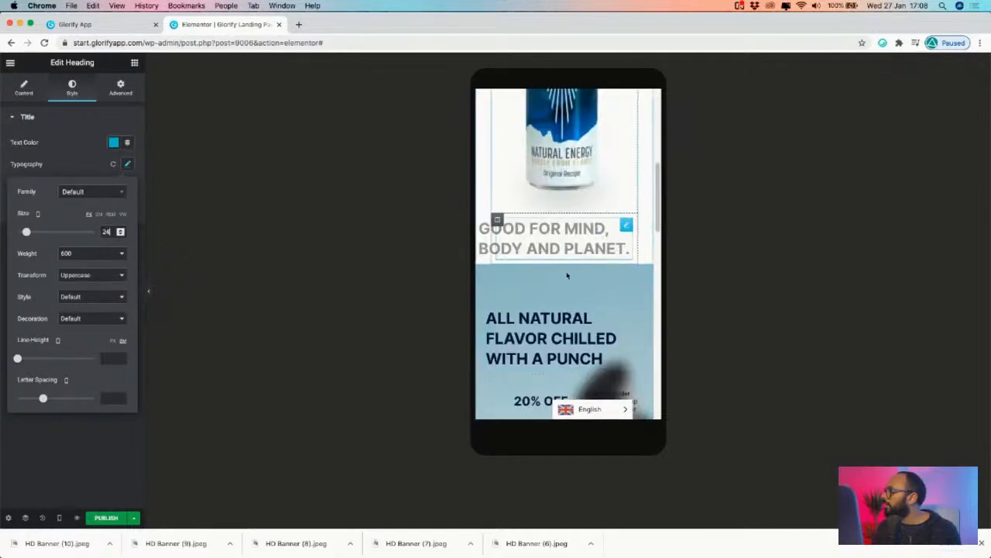
pyautogui.scroll(-3, 553, 333)
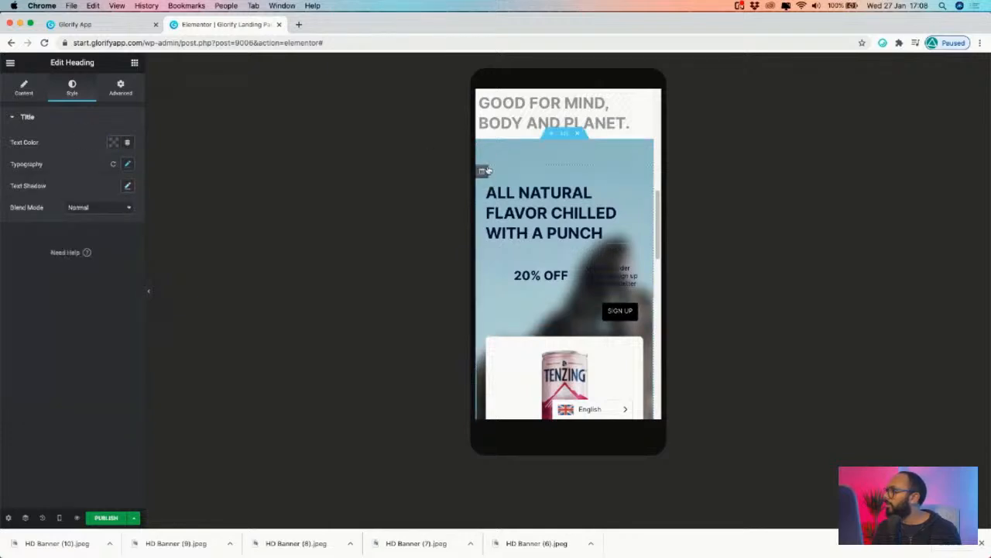
pyautogui.click(95, 163)
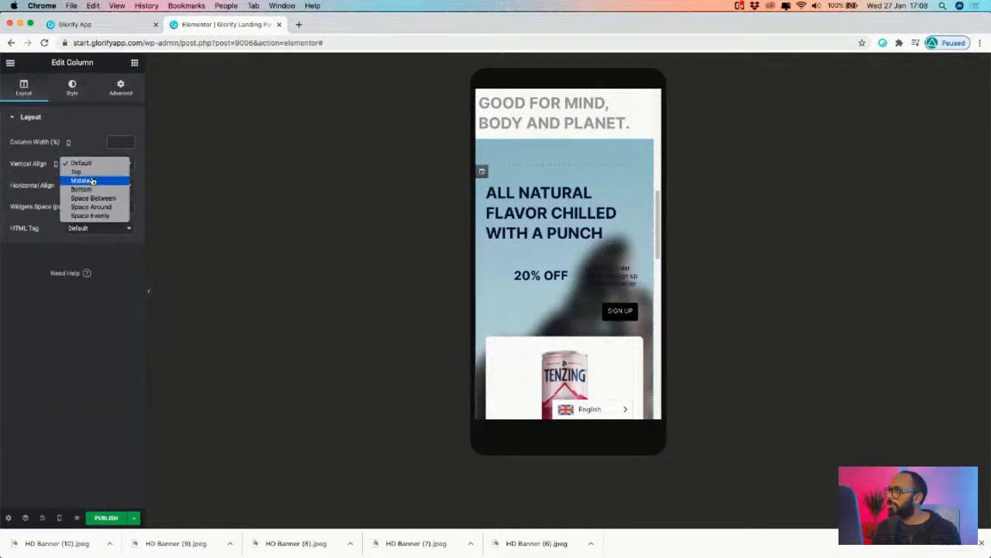
pyautogui.click(33, 183)
pyautogui.click(110, 187)
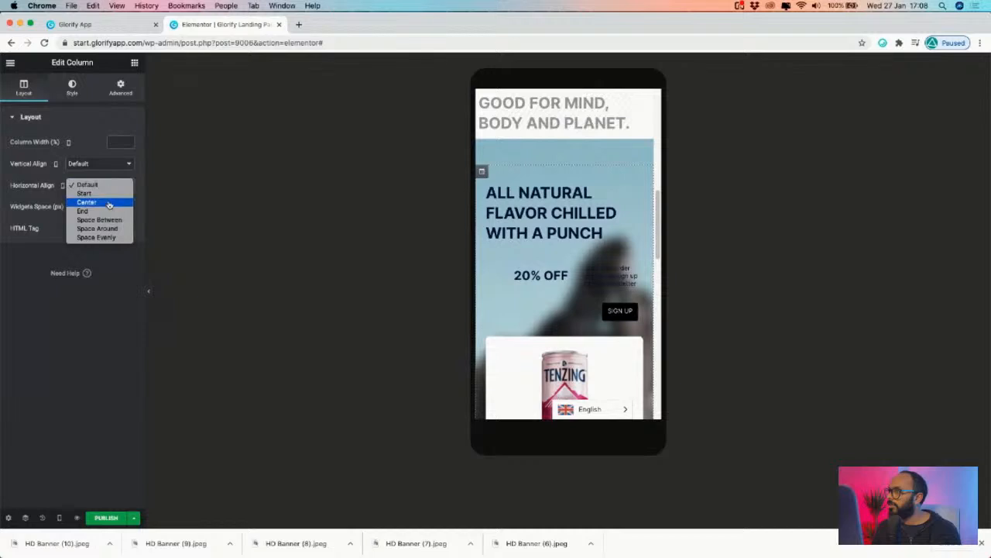
pyautogui.click(110, 203)
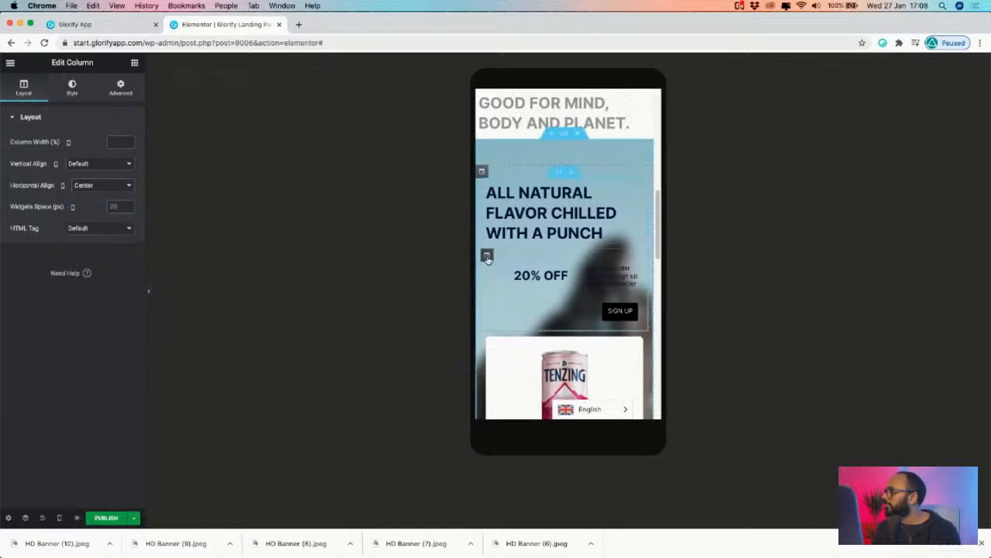
# - Align the inner column holding the 20% OFF text and SIGN UP button to Center horizontally and Middle vertically
pyautogui.click(113, 186)
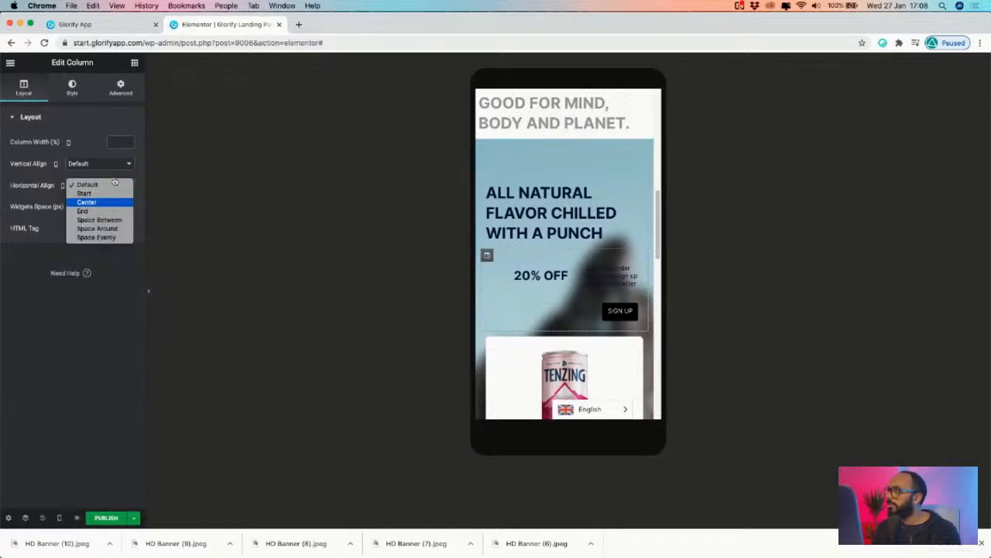
pyautogui.click(112, 203)
pyautogui.click(110, 167)
pyautogui.click(105, 181)
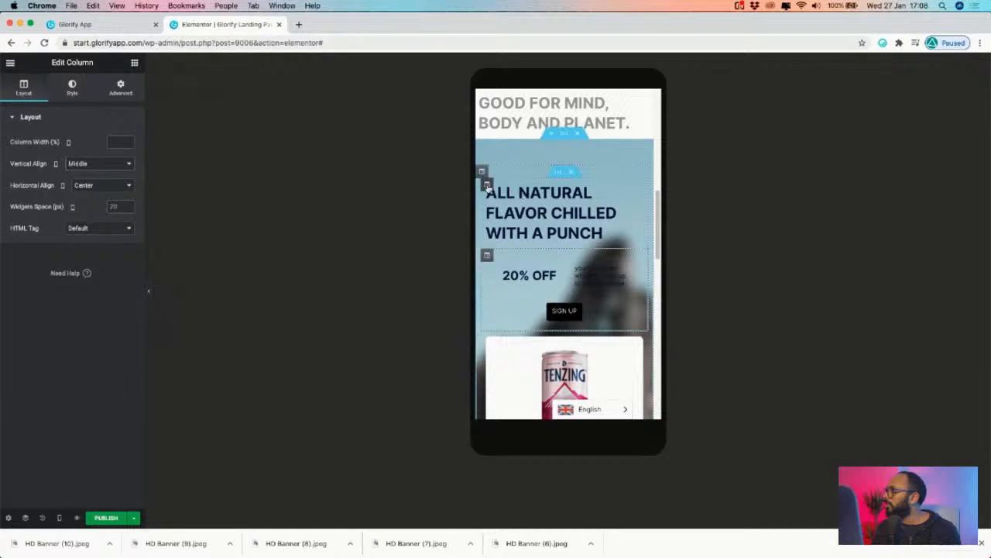
# - Align the "All natural flavor chilled with a punch" column to Middle vertically and Center horizontally, and center-align its heading text on mobile
pyautogui.click(487, 185)
pyautogui.click(100, 169)
pyautogui.click(103, 180)
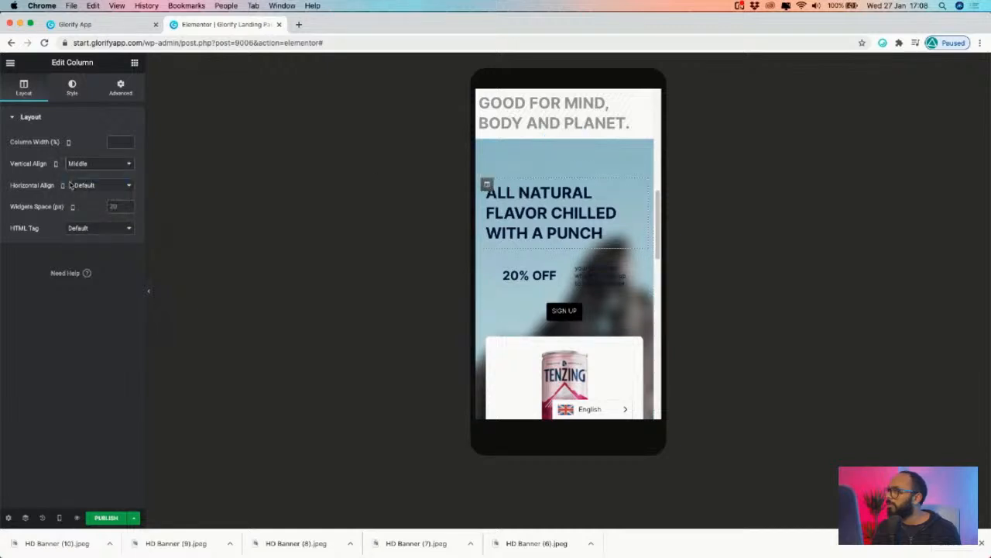
pyautogui.click(92, 186)
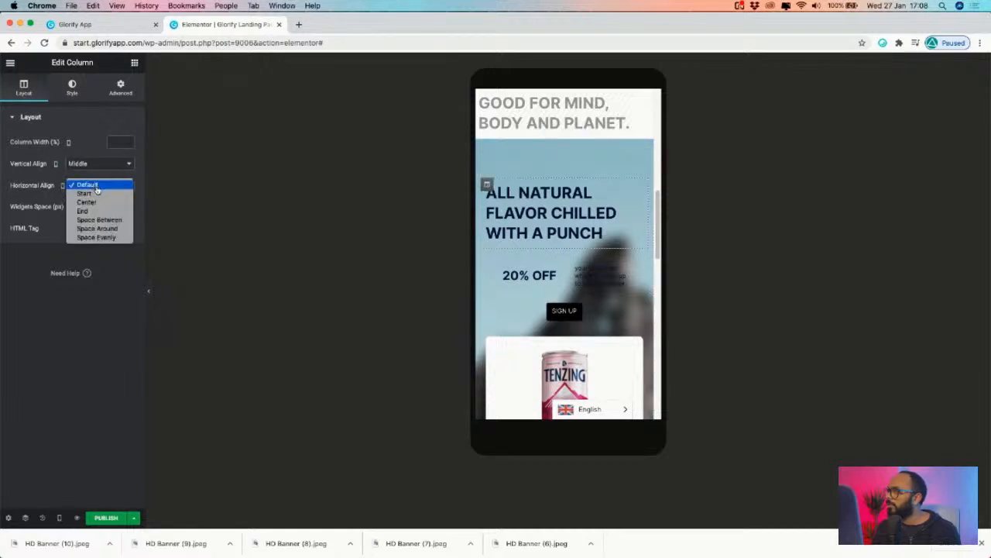
pyautogui.click(102, 201)
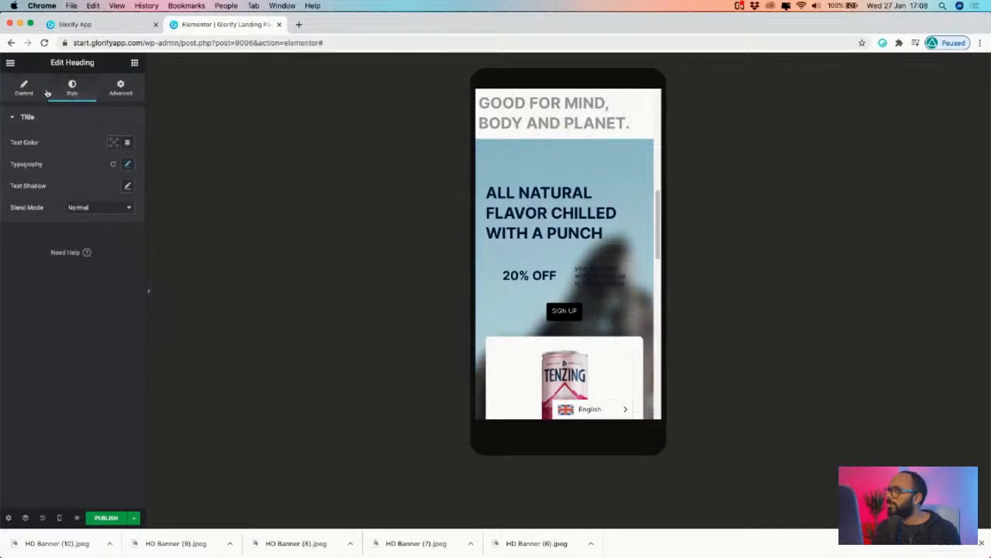
pyautogui.click(47, 94)
pyautogui.click(100, 287)
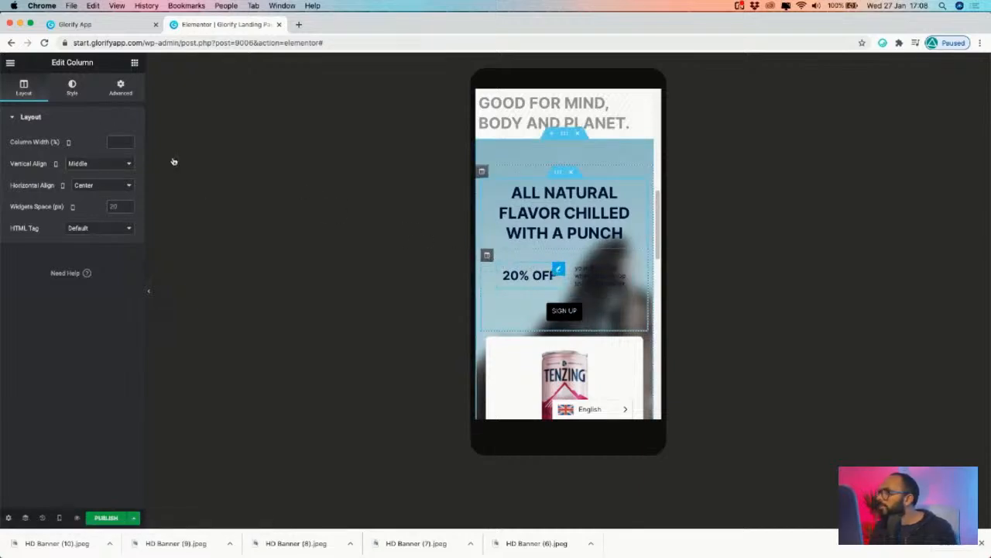
# - Give the 20% OFF heading a custom mobile width of about 73 px
pyautogui.click(126, 89)
pyautogui.scroll(-3, 44, 408)
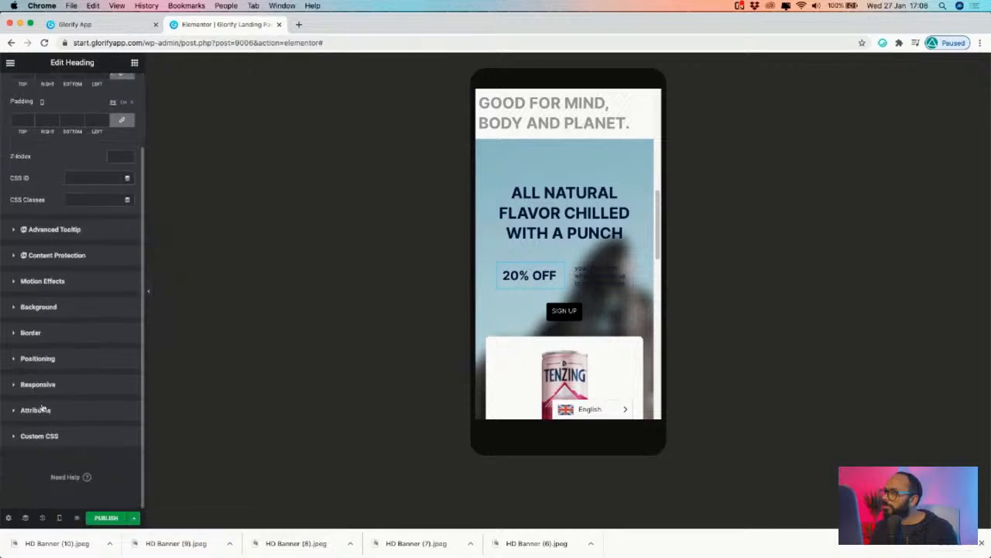
pyautogui.click(35, 384)
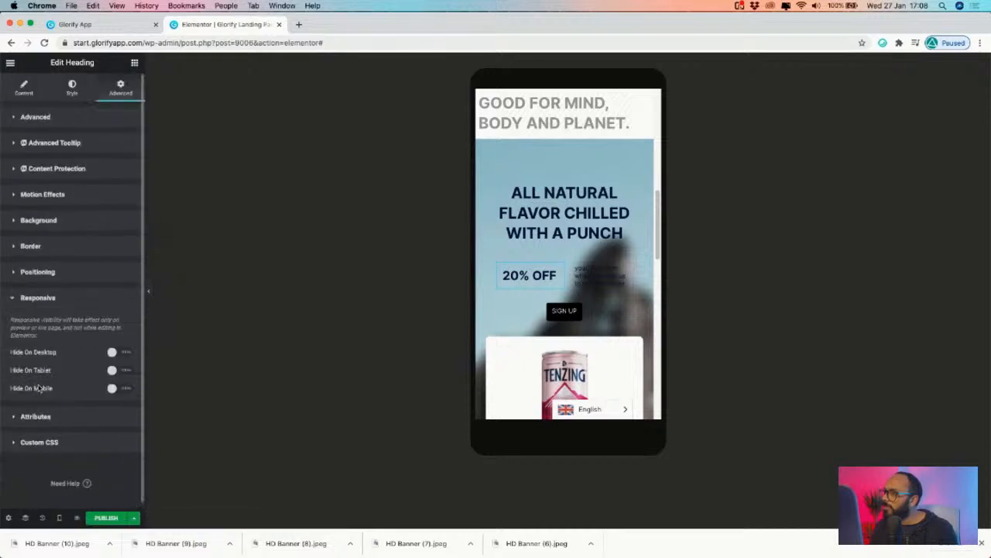
pyautogui.click(39, 273)
pyautogui.click(101, 297)
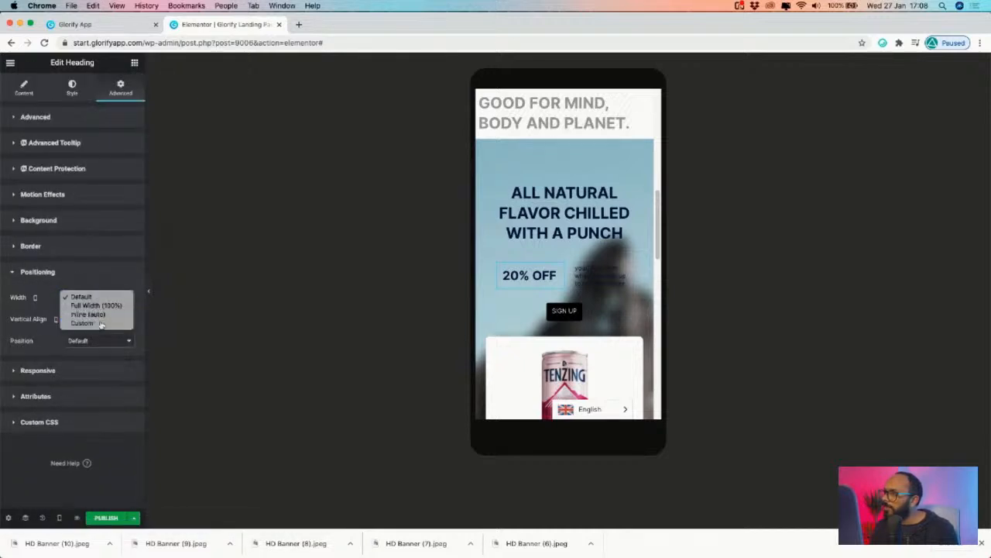
pyautogui.click(96, 324)
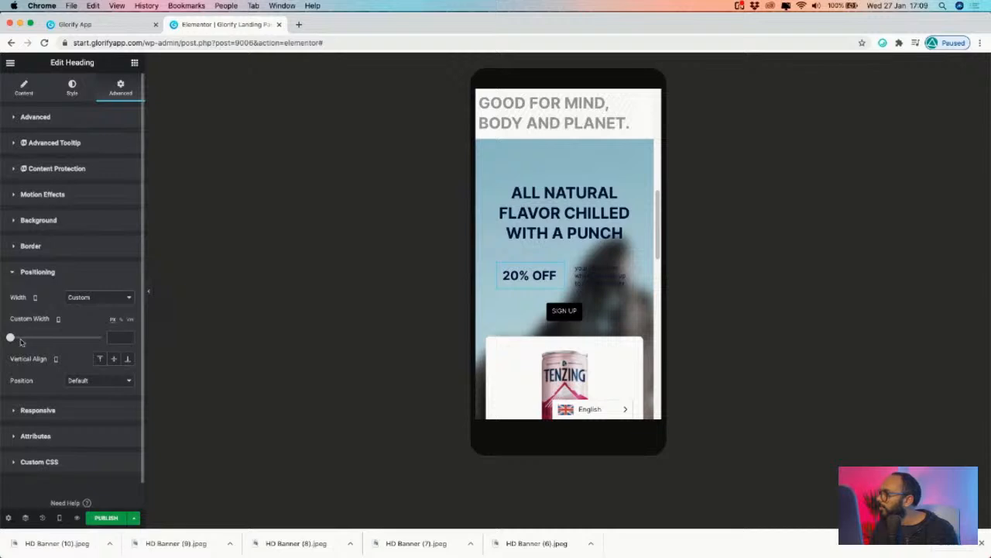
pyautogui.moveTo(10, 340); pyautogui.dragTo(17, 341)
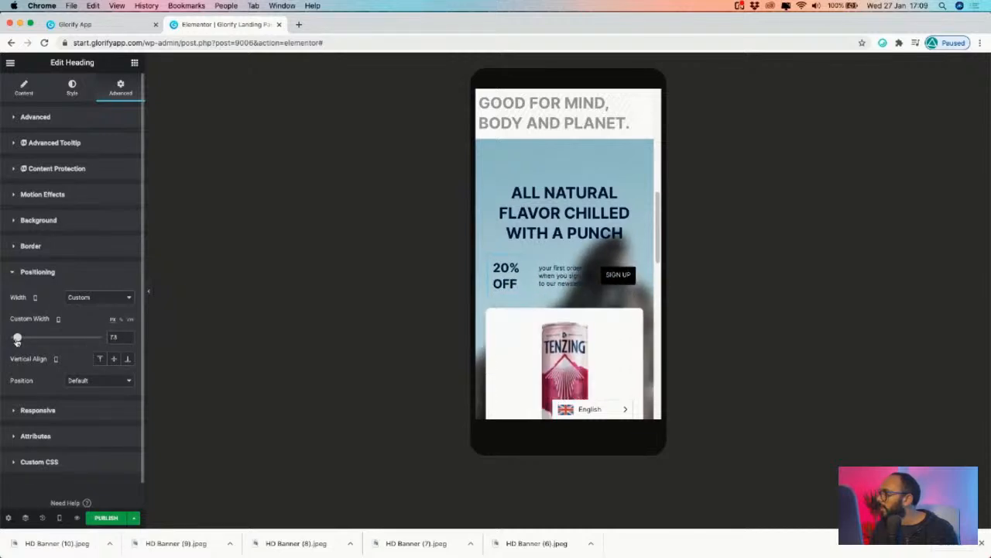
# - Set the newsletter discount text's mobile padding to 0 top and bottom and 5 px right and left, with the values unlinked
pyautogui.click(592, 285)
pyautogui.scroll(-1, 624, 240)
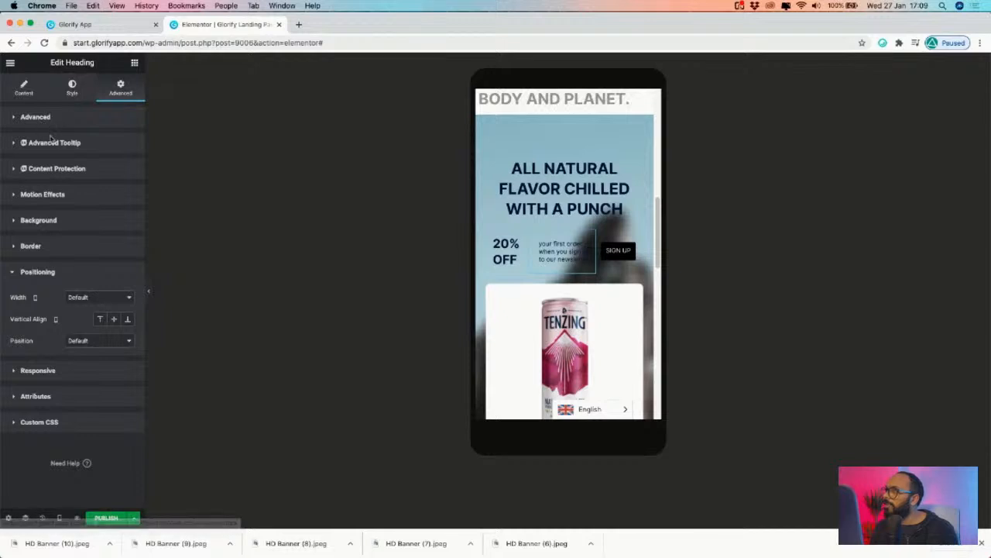
pyautogui.click(36, 117)
pyautogui.click(31, 207)
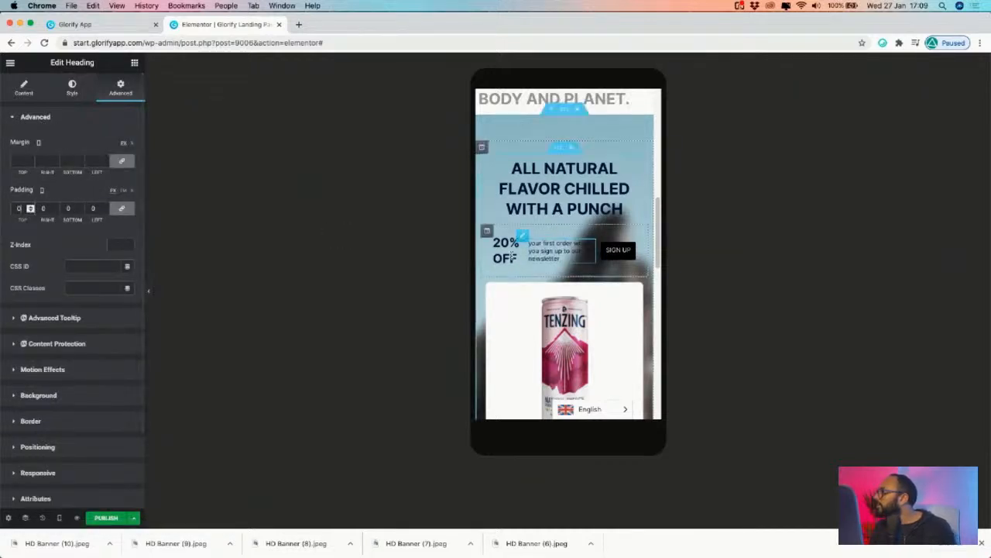
pyautogui.click(122, 209)
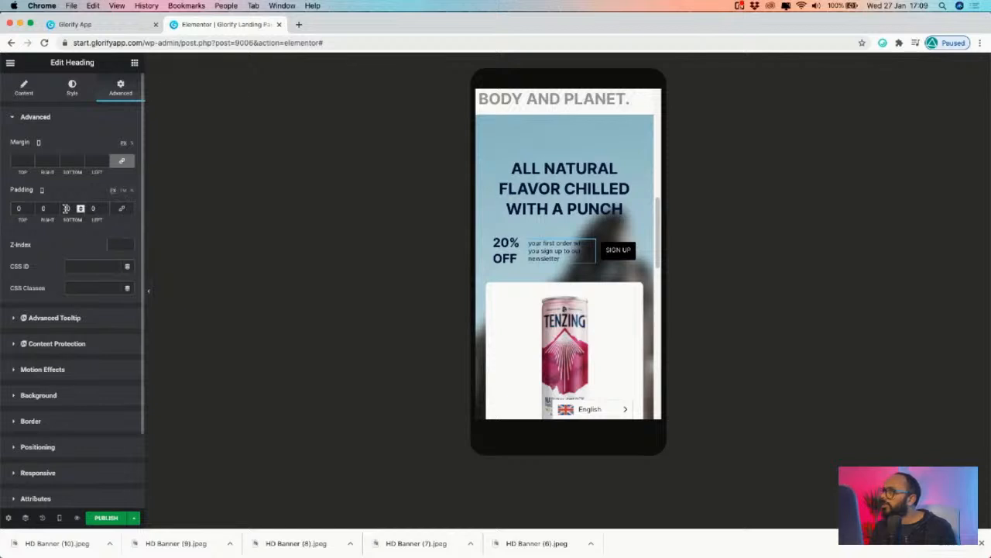
pyautogui.write('5')
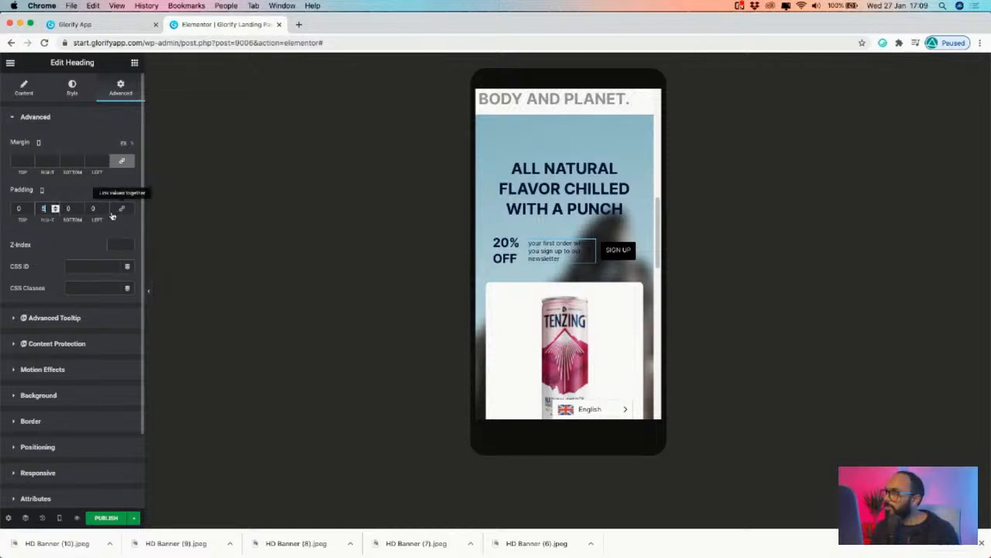
pyautogui.write('5')
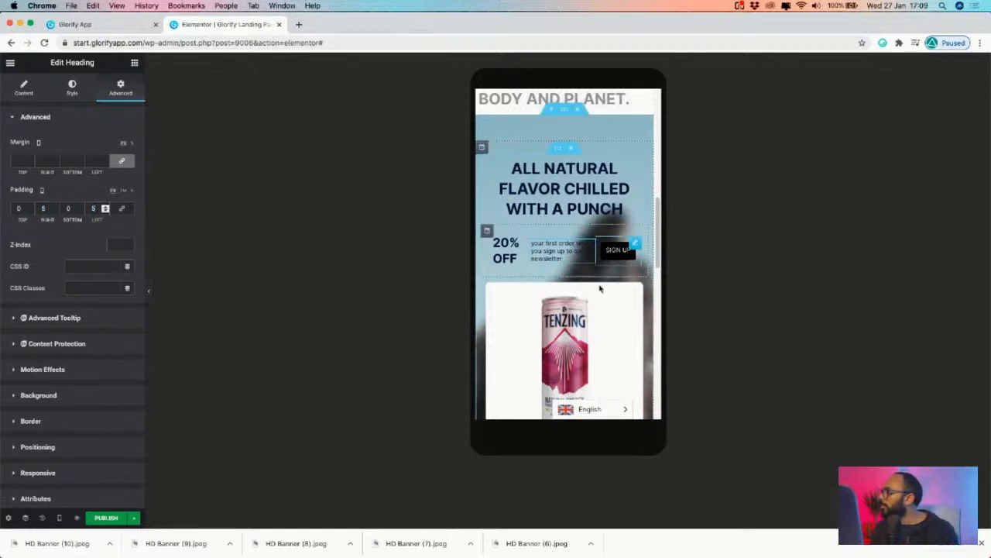
pyautogui.scroll(-5, 586, 260)
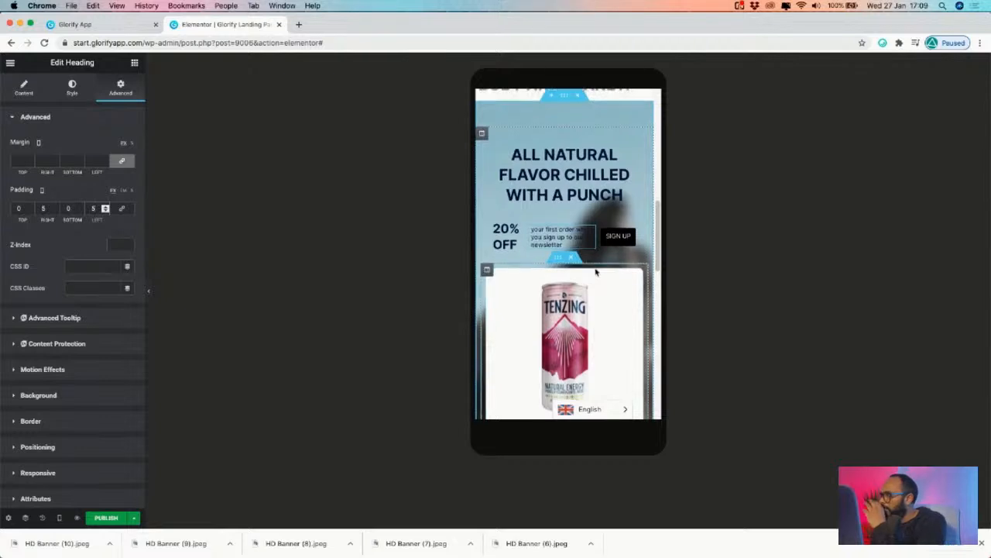
pyautogui.scroll(-1, 594, 283)
pyautogui.scroll(1, 594, 283)
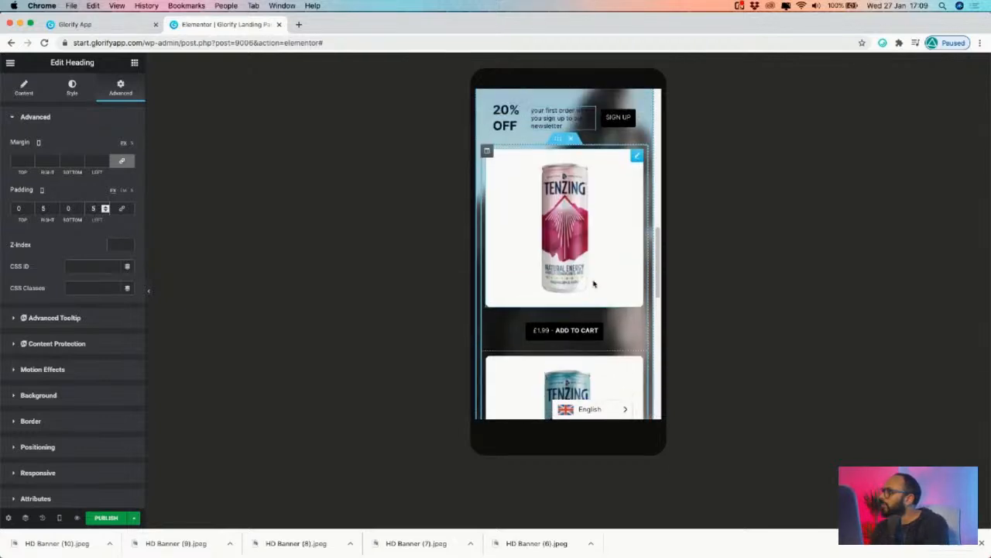
# - Align the column holding the blue Tenzing can and its ADD TO CART button to Middle vertically and Center horizontally
pyautogui.scroll(-10, 594, 284)
pyautogui.scroll(10, 511, 235)
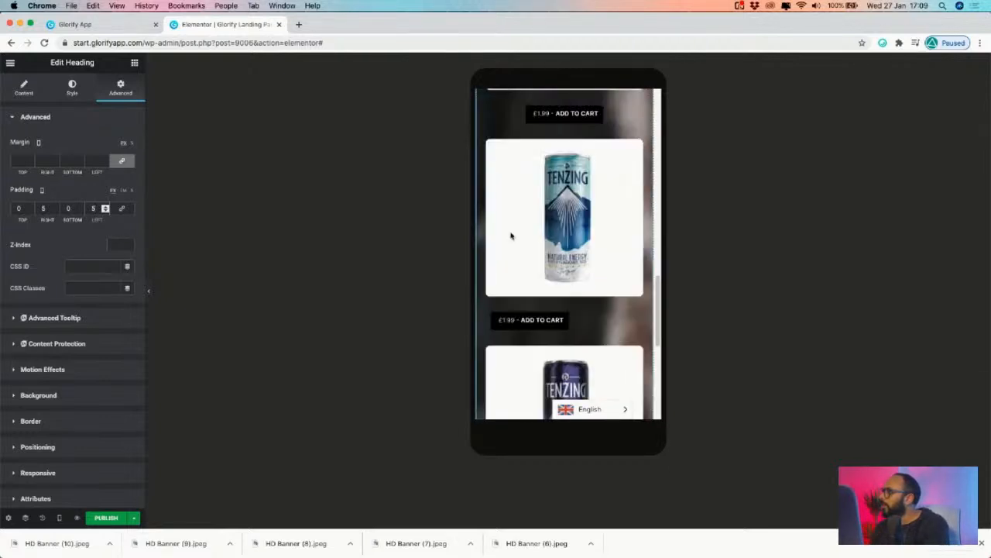
pyautogui.scroll(-2, 541, 279)
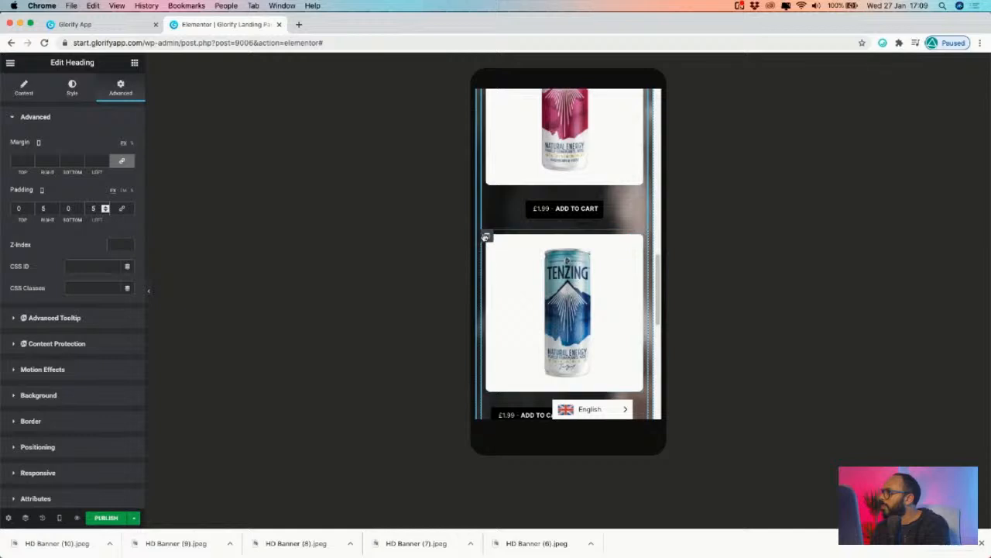
pyautogui.click(100, 164)
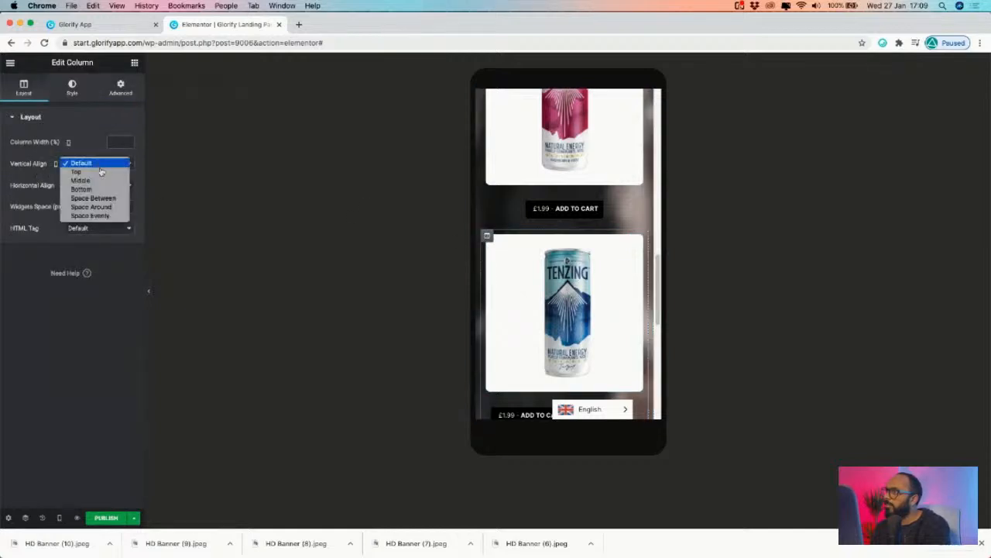
pyautogui.click(99, 181)
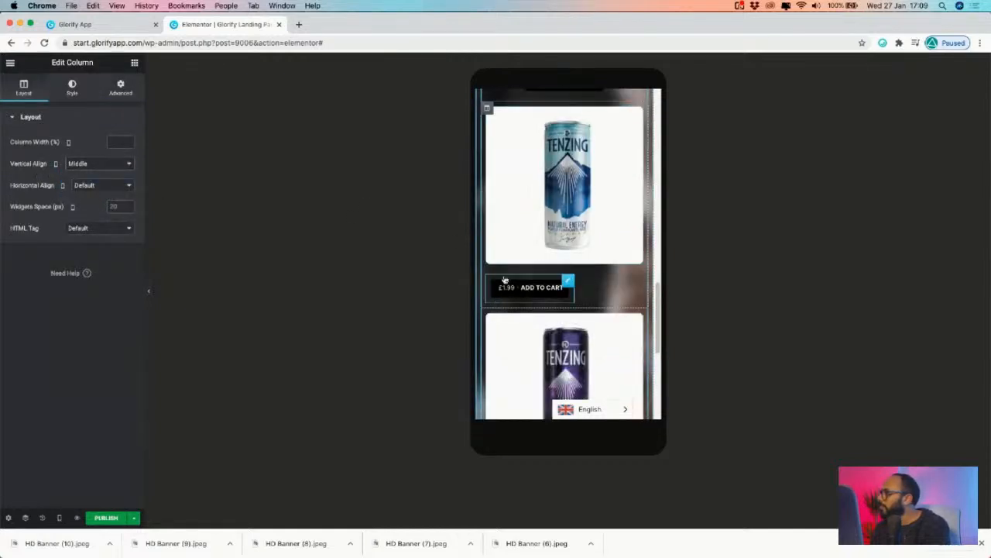
pyautogui.click(100, 185)
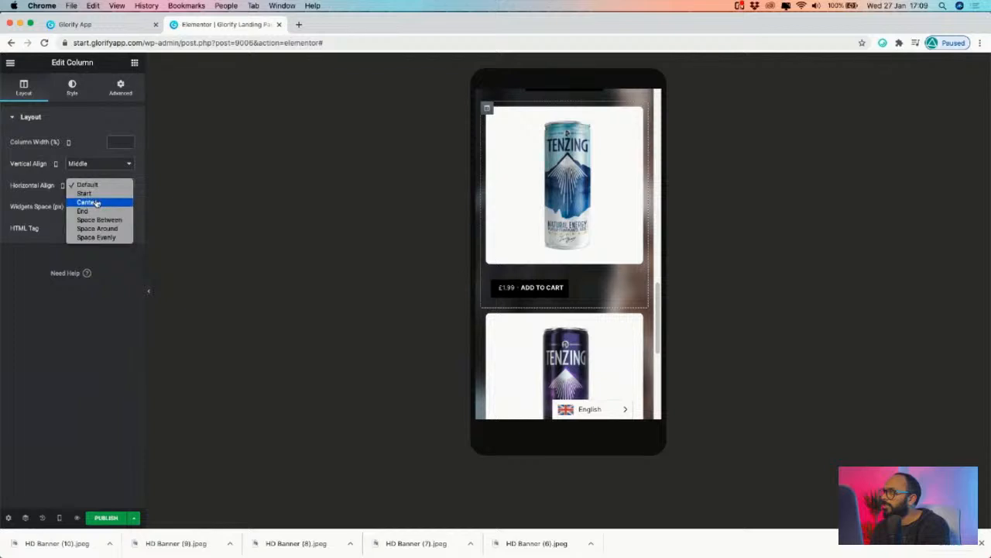
pyautogui.click(98, 203)
# - Align the column holding the purple Tenzing can and its ADD TO CART button to Middle vertically and Center horizontally
pyautogui.scroll(-2, 555, 293)
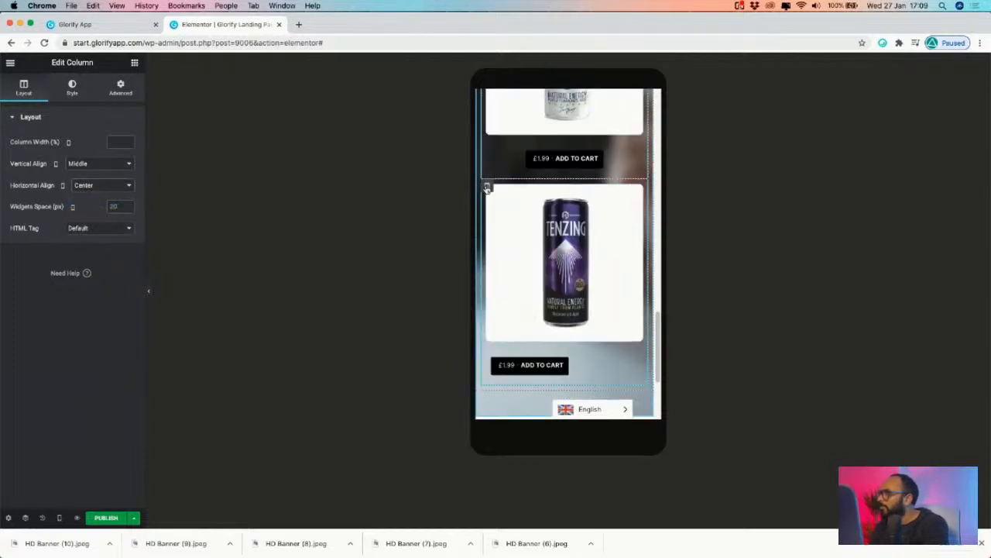
pyautogui.click(487, 187)
pyautogui.click(123, 166)
pyautogui.click(105, 171)
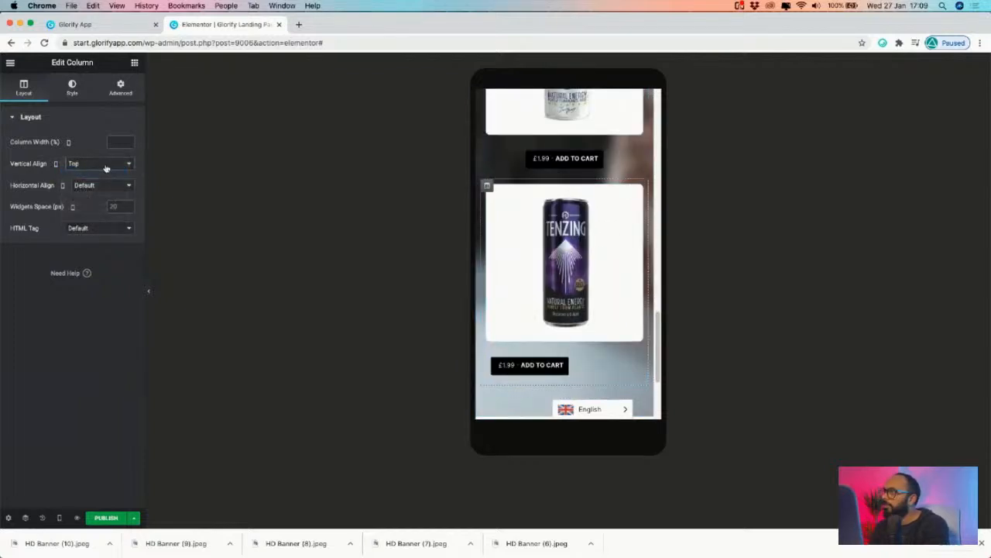
pyautogui.click(104, 165)
pyautogui.click(85, 180)
pyautogui.click(78, 185)
pyautogui.click(99, 202)
# - Hide the editing panel and examine the whole mobile page from the header down to the last product
pyautogui.scroll(-3, 604, 238)
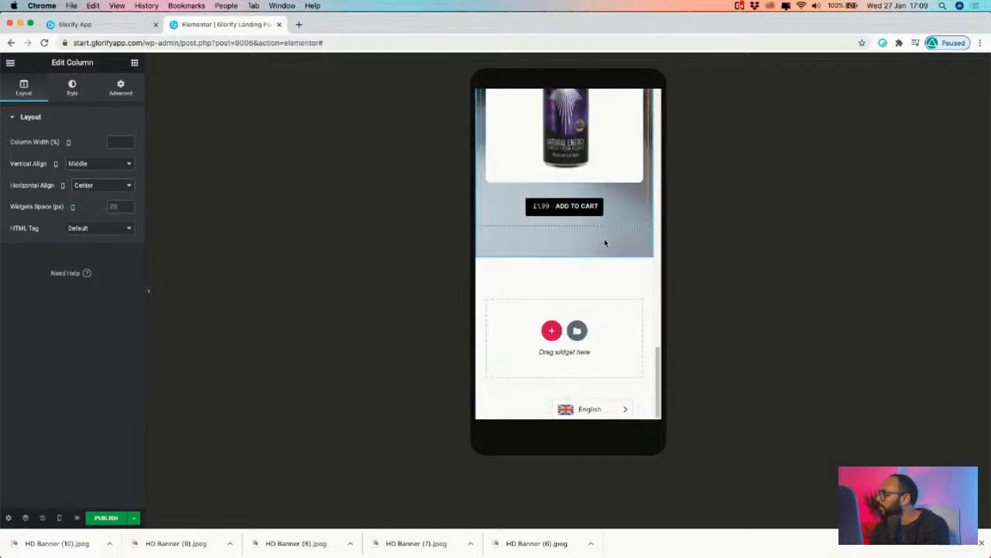
pyautogui.scroll(20, 596, 239)
pyautogui.click(149, 292)
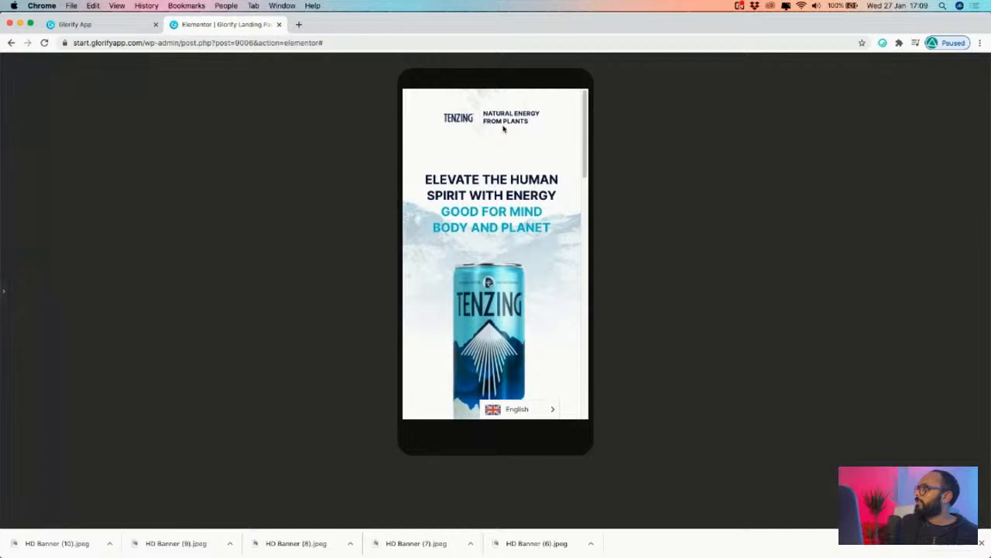
pyautogui.scroll(-1, 531, 199)
pyautogui.scroll(1, 535, 195)
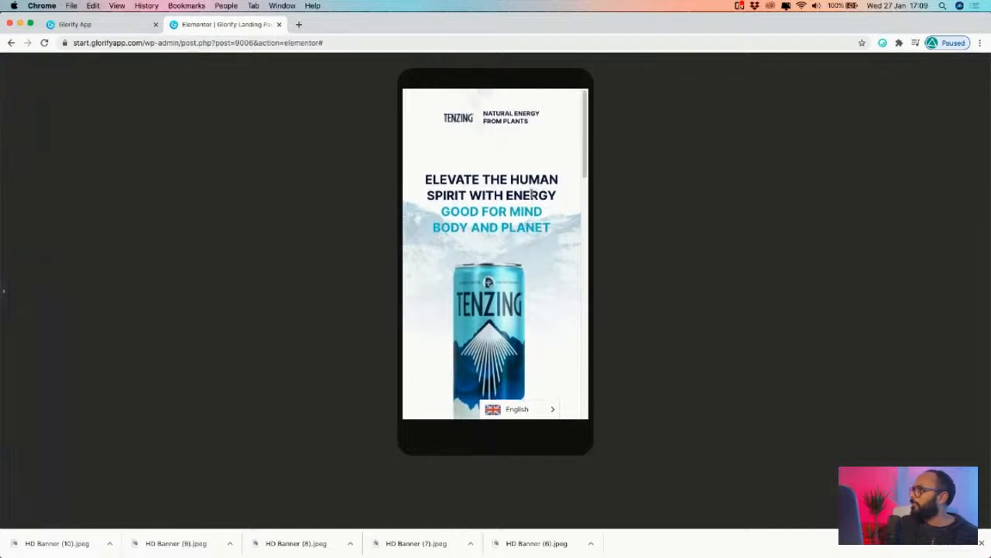
pyautogui.scroll(-2, 531, 196)
pyautogui.scroll(-5, 531, 195)
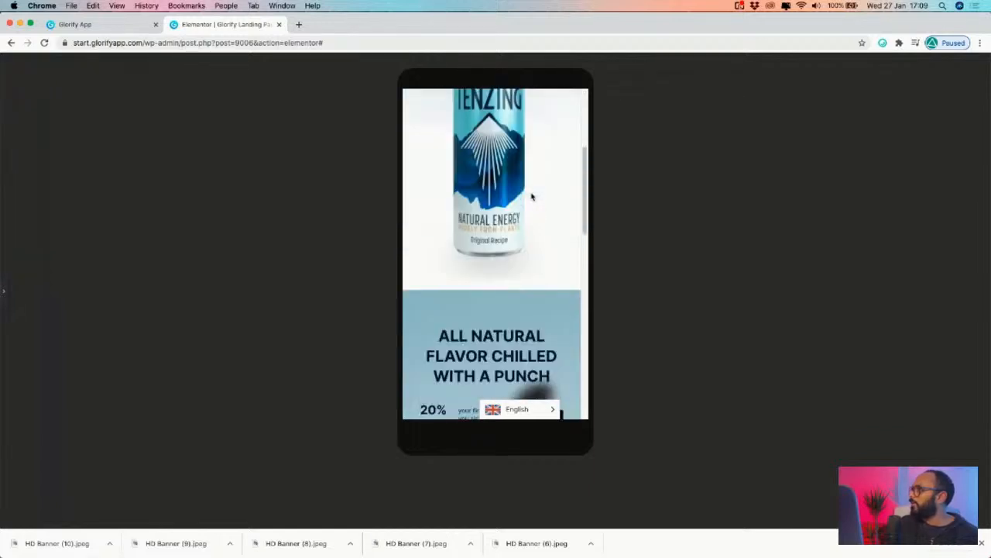
pyautogui.scroll(5, 532, 195)
pyautogui.scroll(-2, 531, 195)
pyautogui.scroll(-6, 467, 230)
pyautogui.scroll(3, 457, 238)
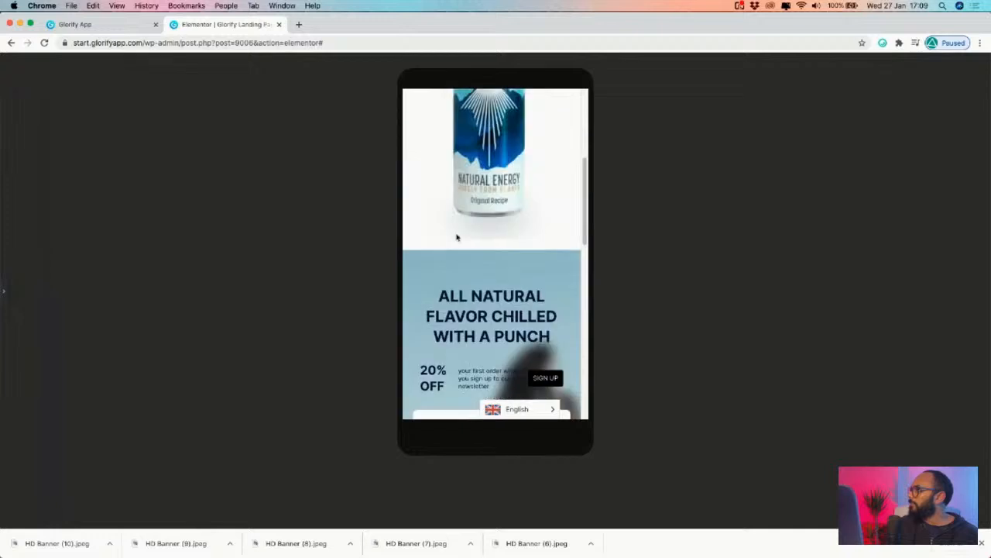
pyautogui.scroll(-6, 489, 246)
pyautogui.scroll(4, 488, 249)
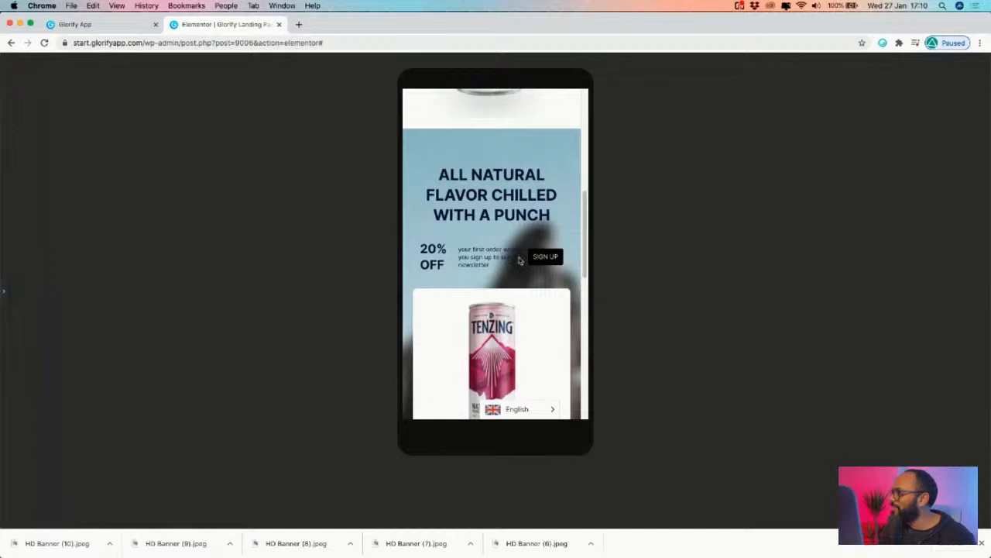
pyautogui.scroll(-10, 520, 261)
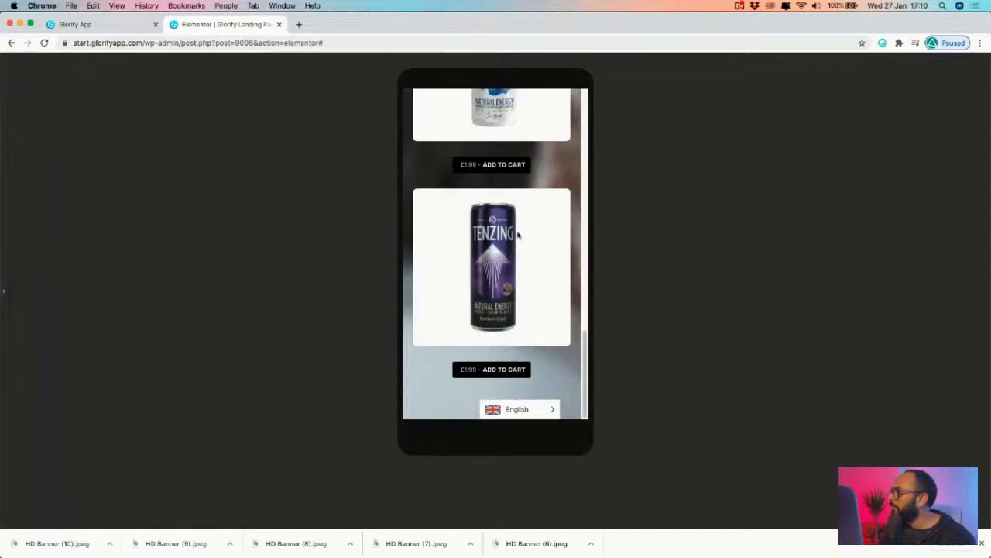
pyautogui.scroll(8, 518, 234)
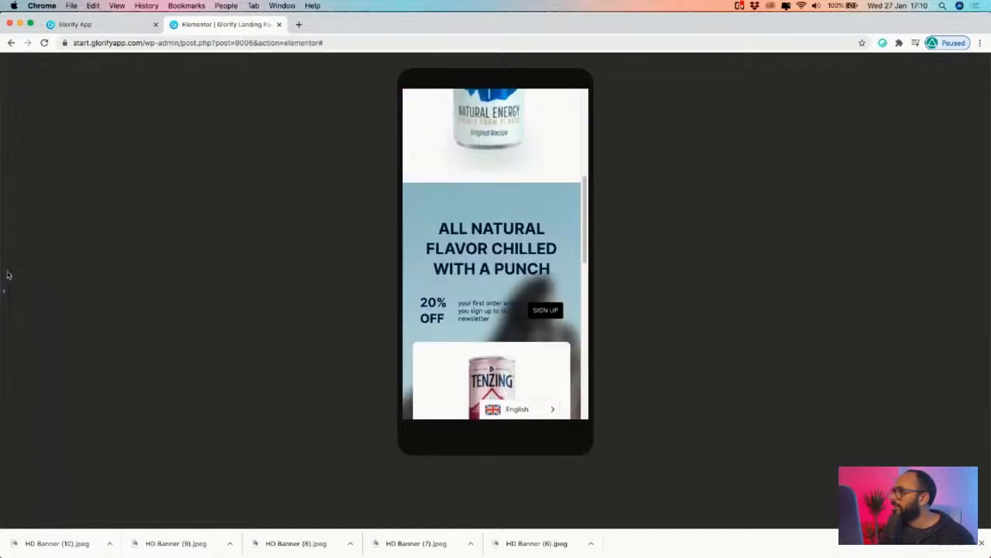
# - Restore the editing panel and set the "All natural flavor" section's mobile background image to Top Center, No-repeat and Cover size
pyautogui.click(4, 292)
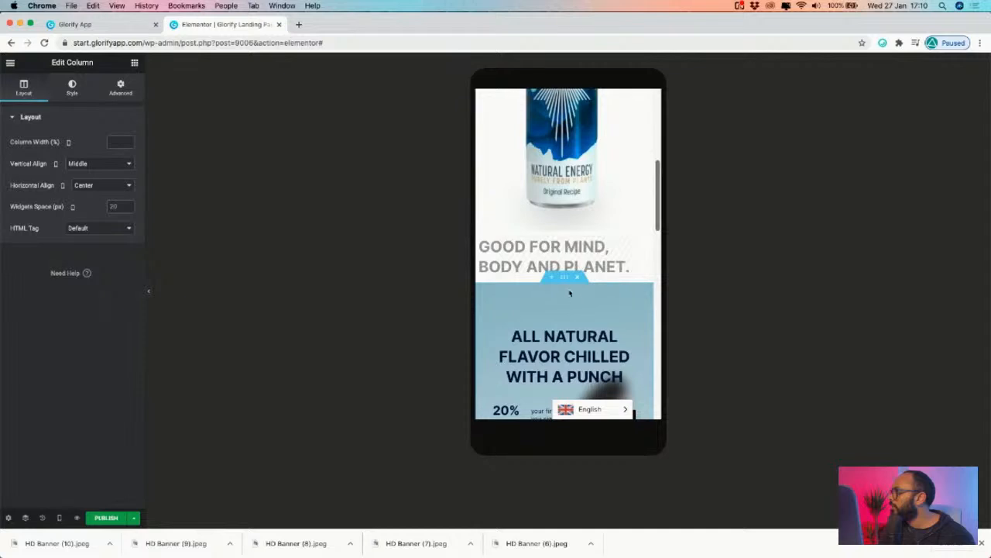
pyautogui.click(72, 87)
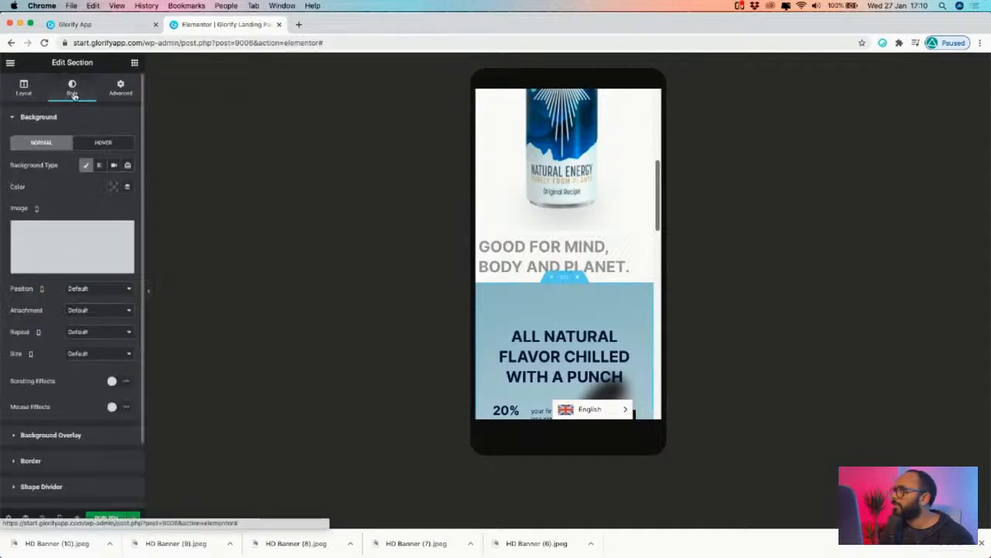
pyautogui.click(94, 292)
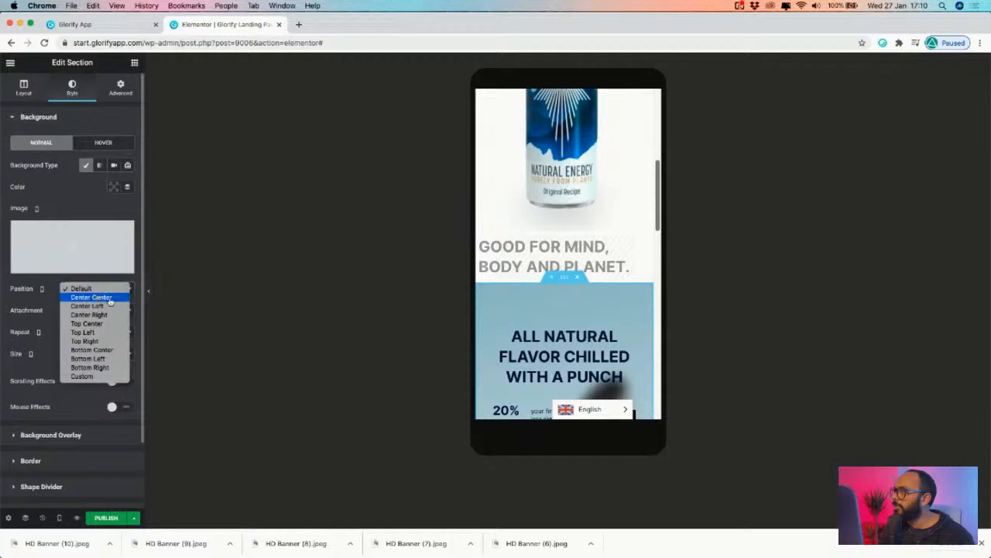
pyautogui.click(108, 324)
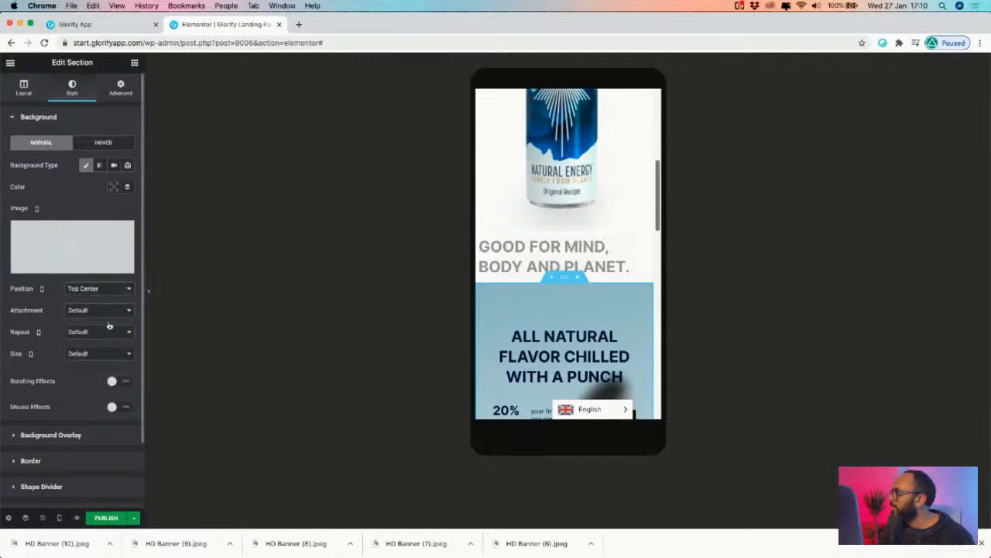
pyautogui.click(103, 313)
pyautogui.click(33, 327)
pyautogui.click(99, 332)
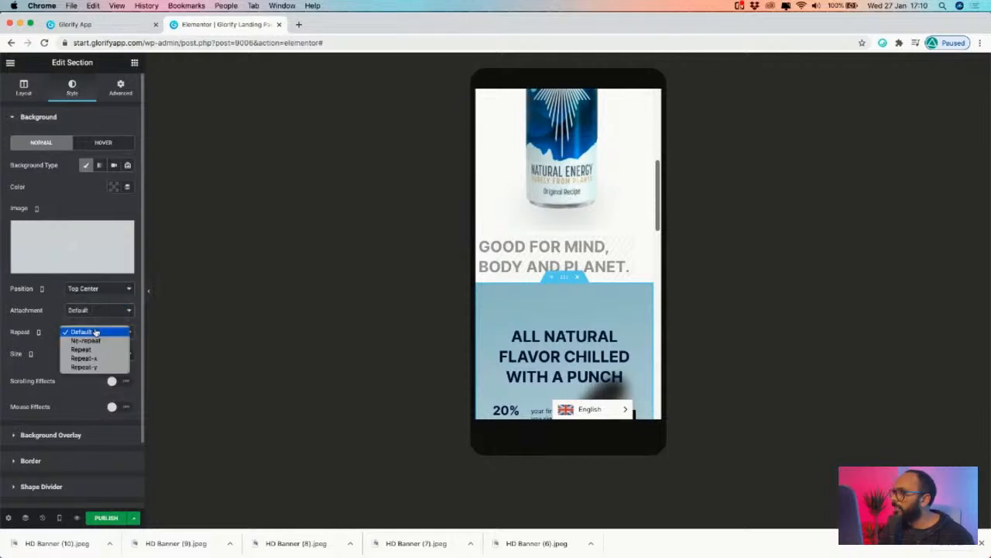
pyautogui.click(96, 341)
pyautogui.click(90, 354)
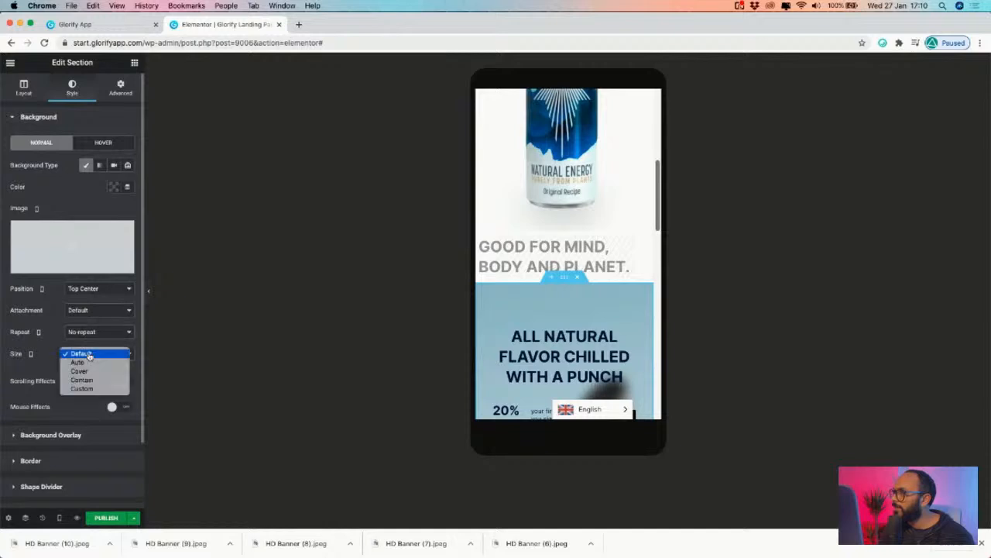
pyautogui.click(97, 373)
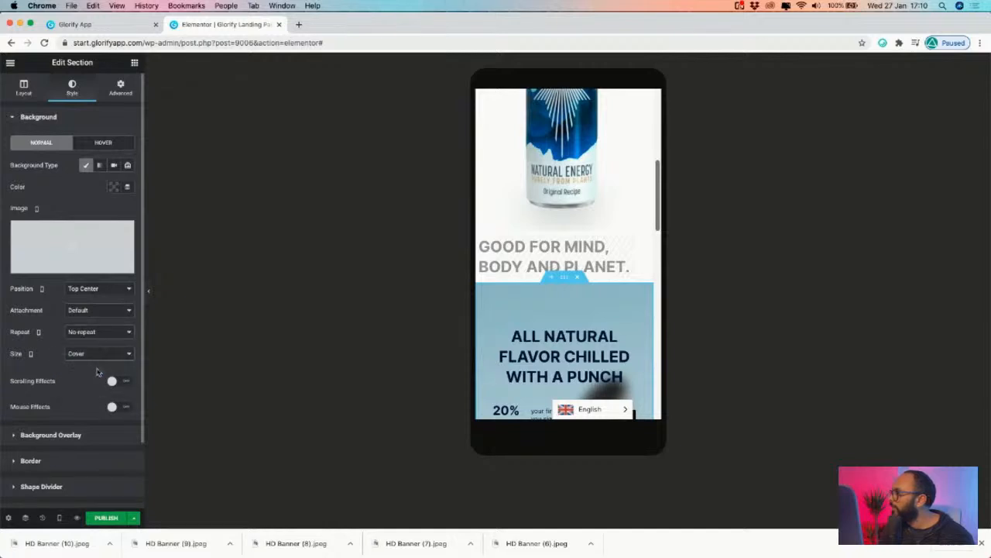
# - Try the Contain size for the "All natural flavor" section's background image, and return it to Cover
pyautogui.click(97, 358)
pyautogui.click(94, 363)
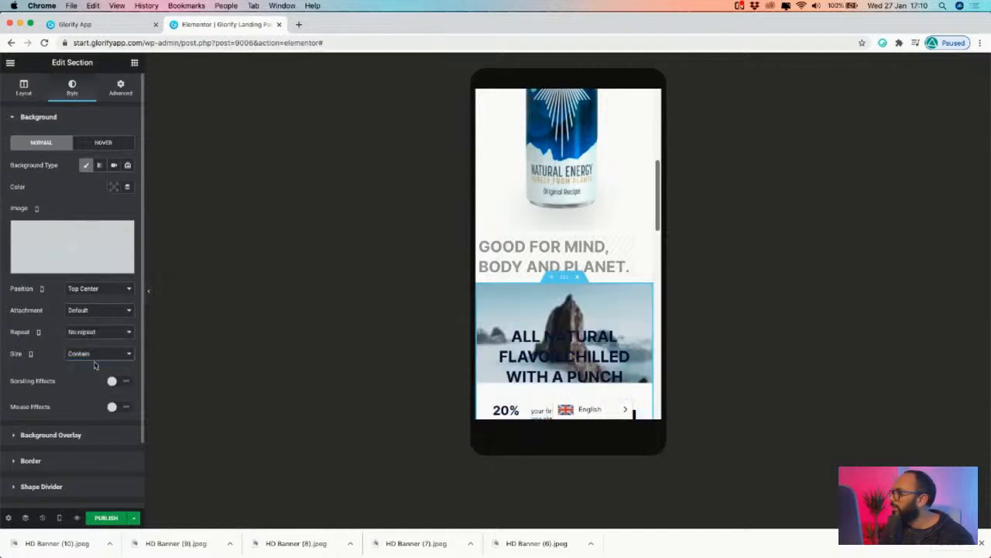
pyautogui.click(98, 358)
pyautogui.click(101, 344)
pyautogui.click(102, 352)
pyautogui.click(92, 345)
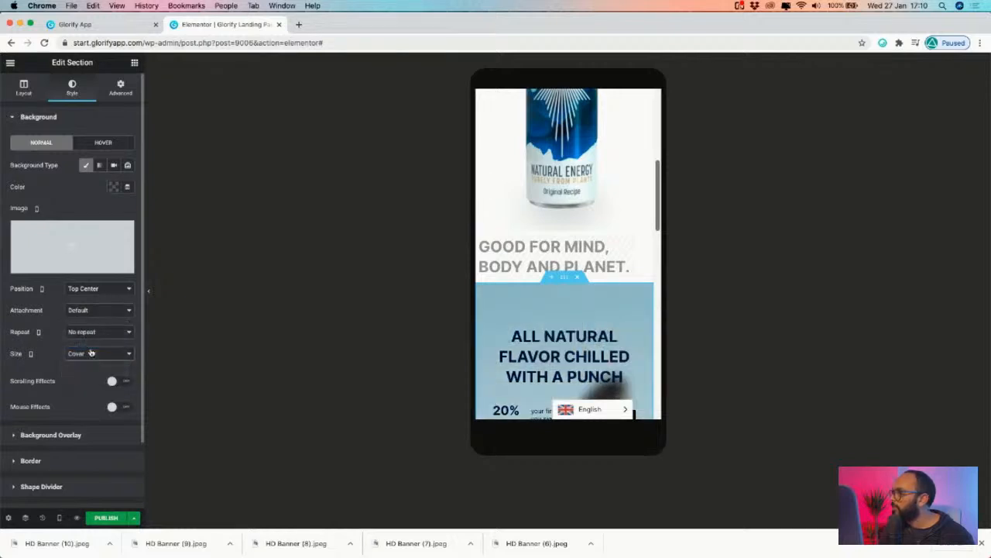
pyautogui.click(92, 354)
pyautogui.click(82, 345)
pyautogui.click(97, 355)
pyautogui.click(85, 370)
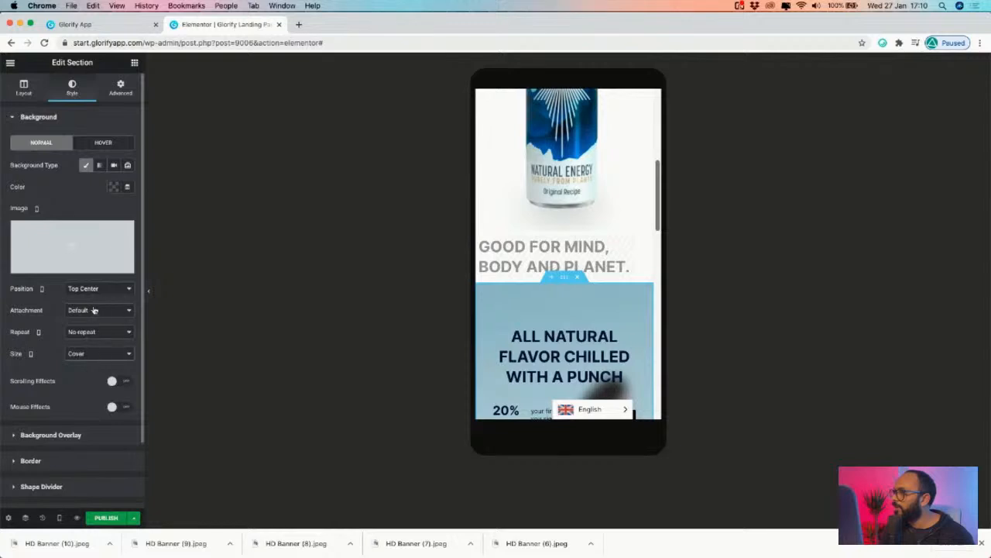
# - Set the "All natural flavor" section's mobile background position to Bottom Center
pyautogui.click(107, 286)
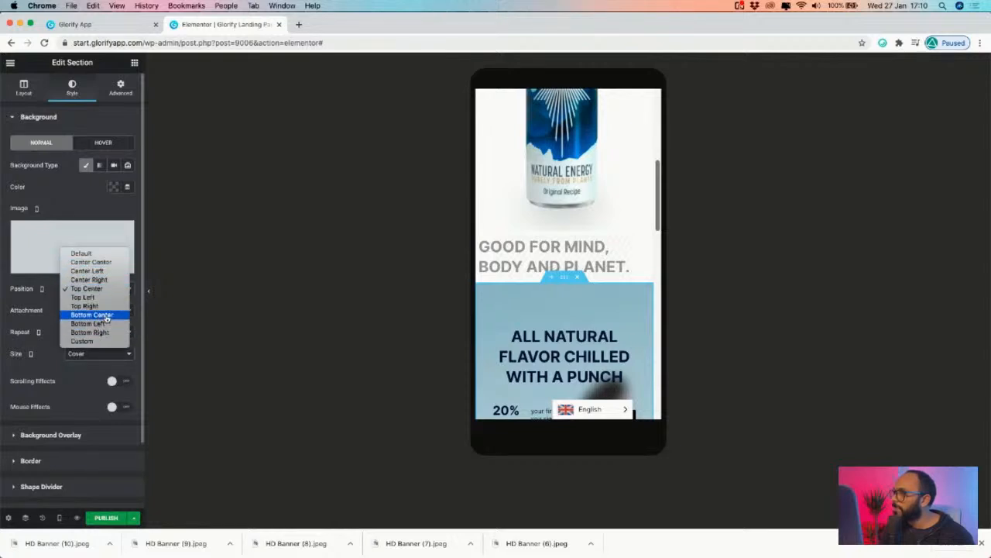
pyautogui.click(97, 315)
pyautogui.scroll(-10, 537, 319)
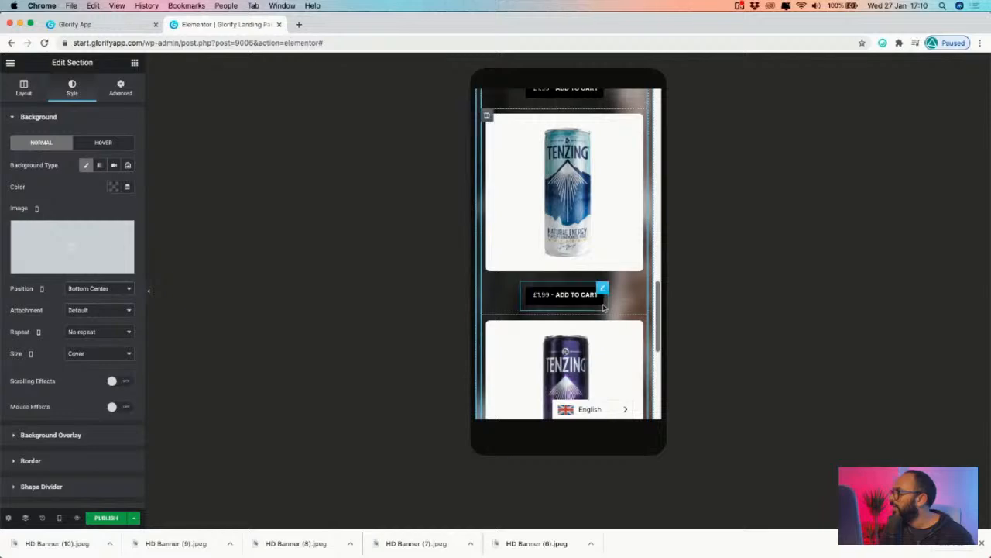
pyautogui.scroll(12, 604, 308)
# - Examine the mobile hero, promo and product sections to check how the repositioned background image looks behind them
pyautogui.scroll(-3, 605, 306)
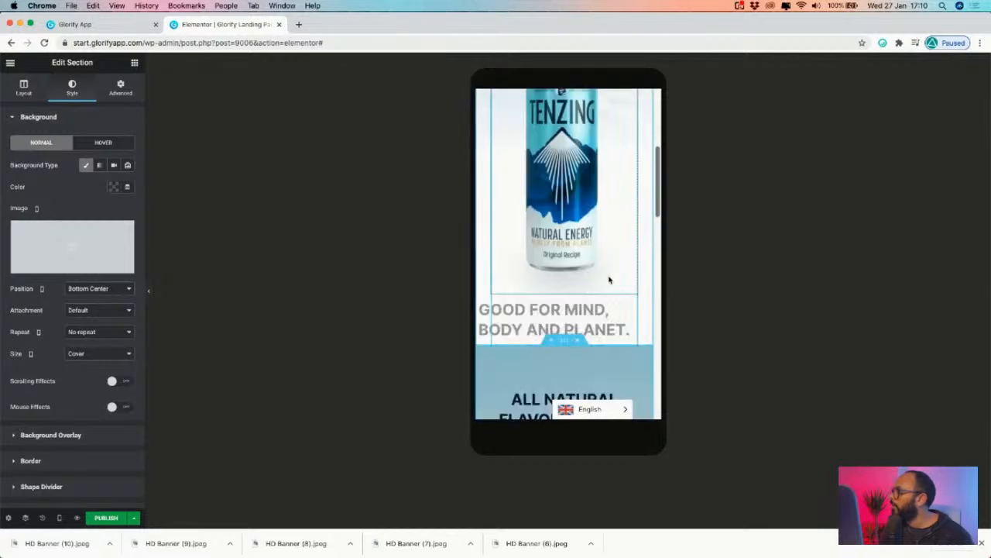
pyautogui.scroll(5, 610, 281)
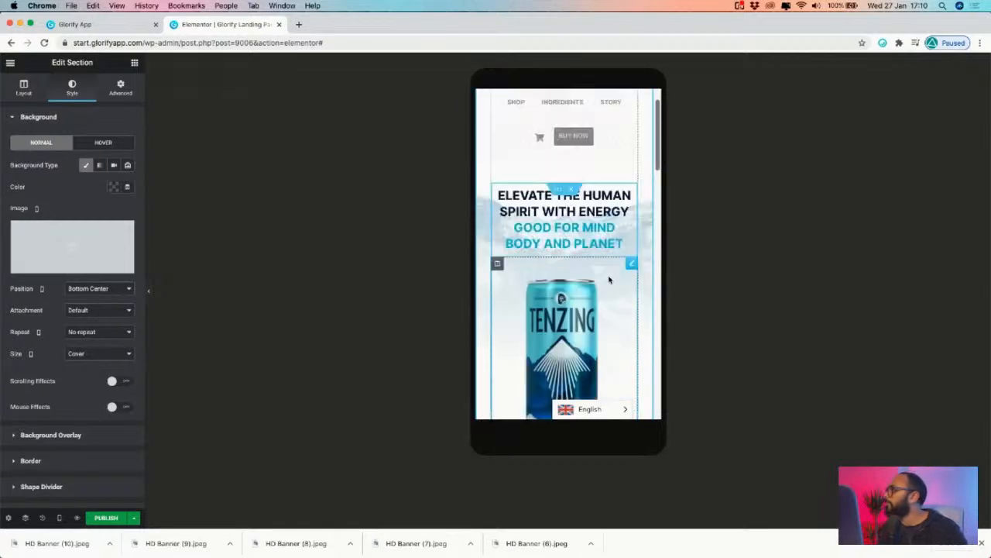
pyautogui.scroll(-8, 570, 241)
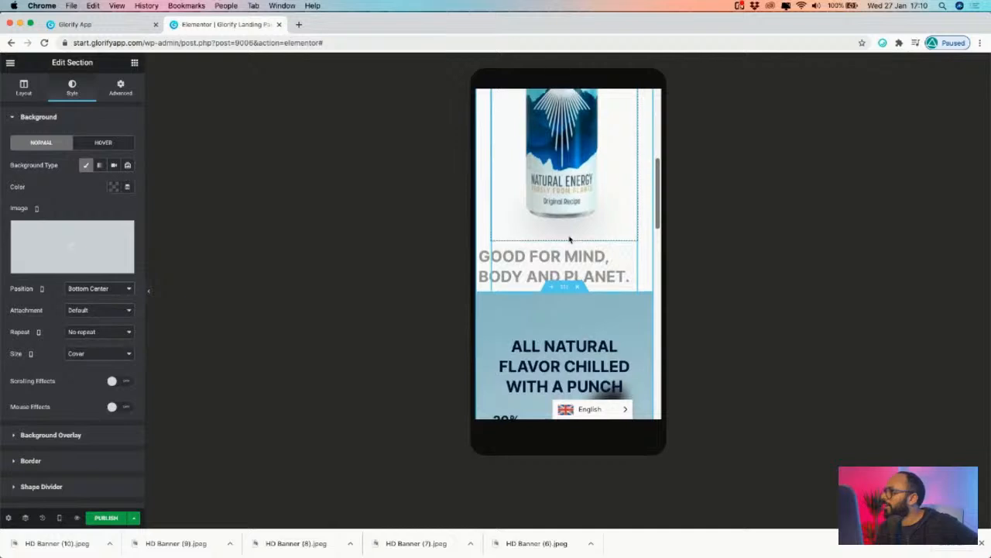
pyautogui.scroll(5, 568, 242)
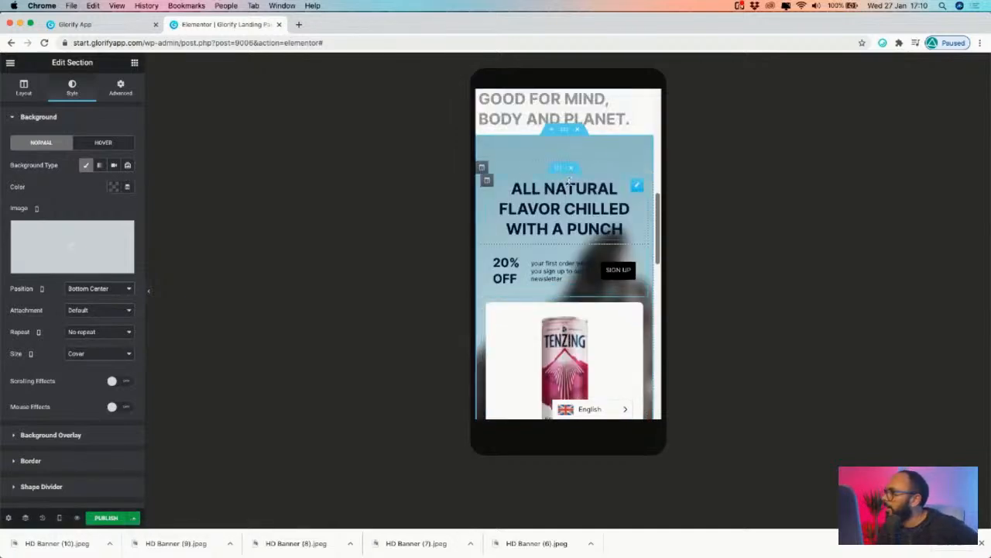
pyautogui.scroll(-3, 607, 202)
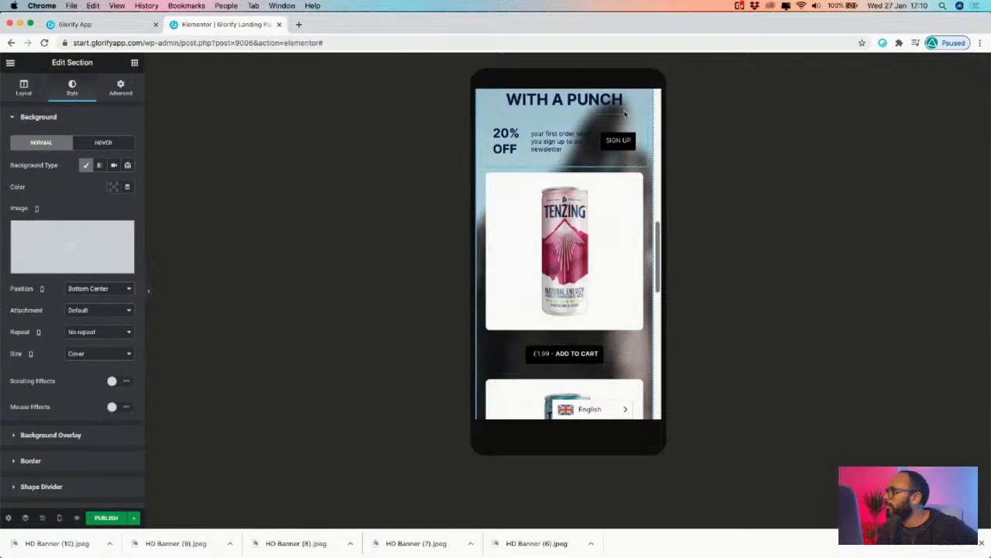
pyautogui.scroll(5, 606, 203)
pyautogui.scroll(-10, 577, 215)
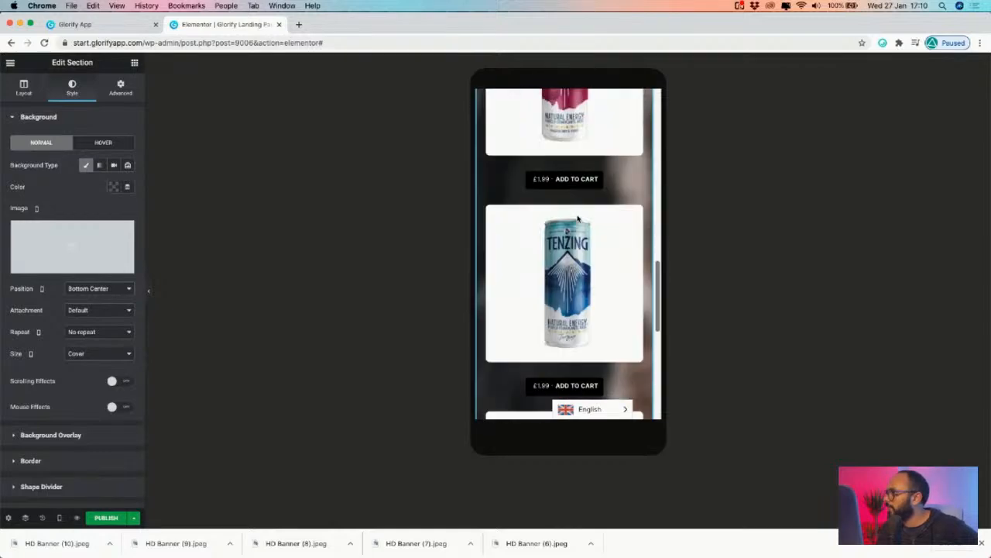
pyautogui.scroll(15, 577, 216)
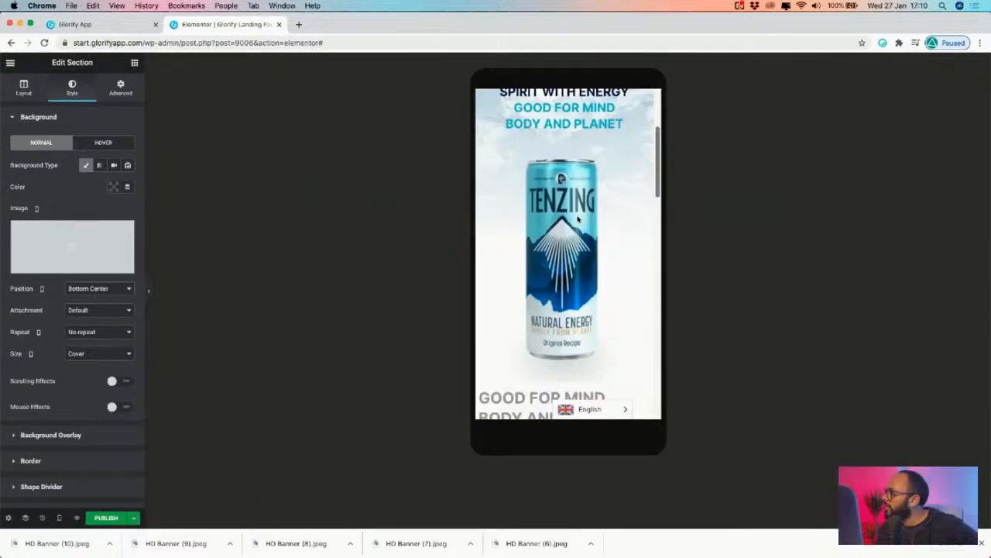
pyautogui.scroll(3, 577, 219)
pyautogui.scroll(-6, 577, 219)
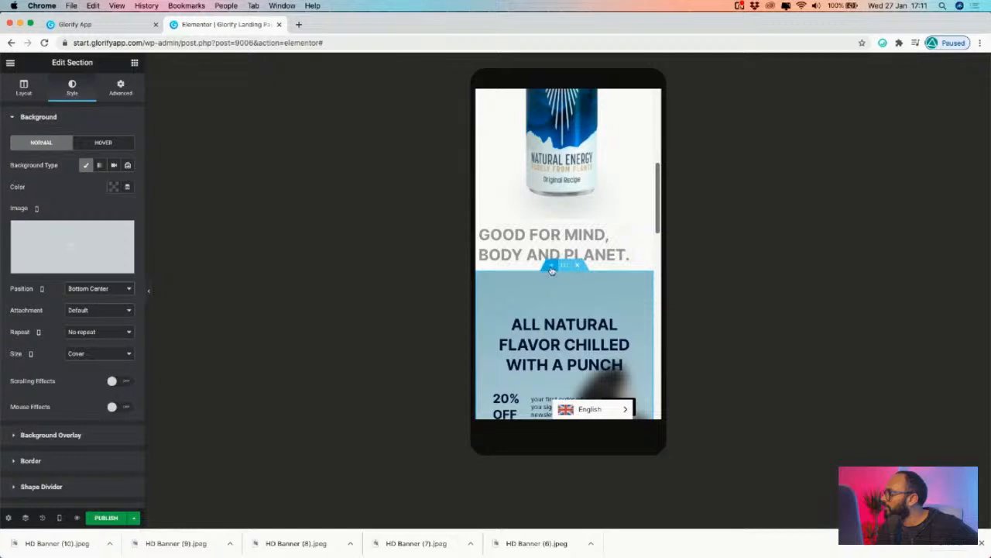
# - Set the "All natural flavor" section's mobile top and bottom margins to 0 and check the spacing with the editing panel hidden
pyautogui.click(117, 86)
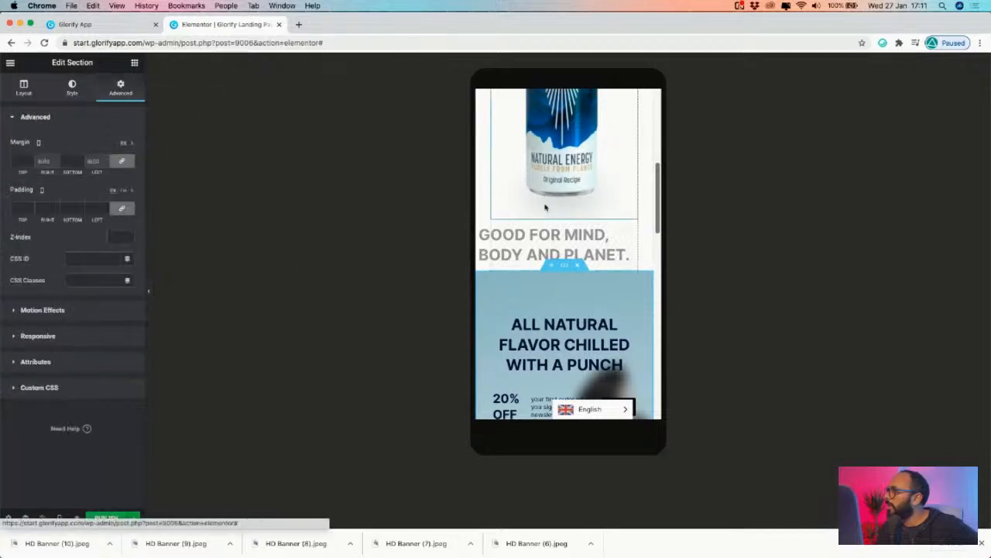
pyautogui.click(31, 163)
pyautogui.write('0')
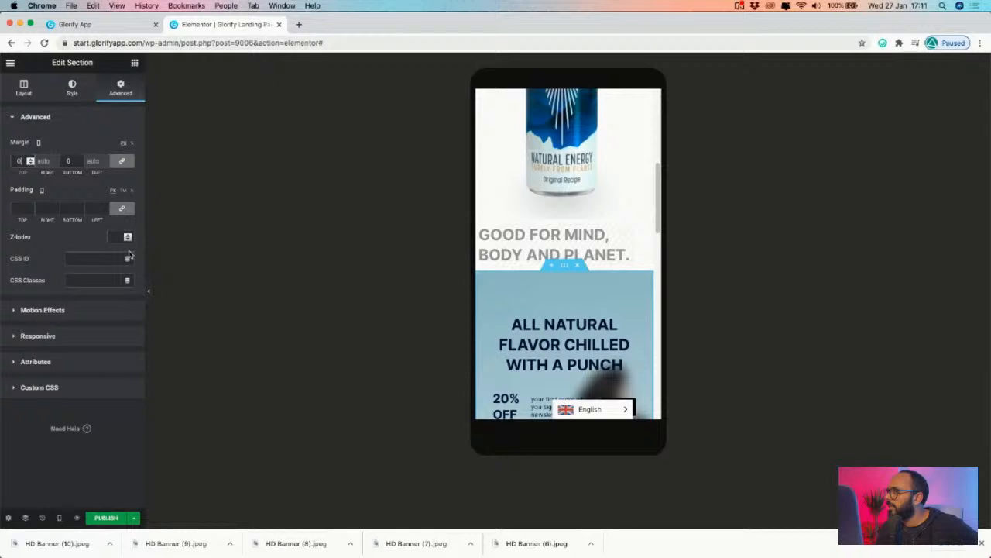
pyautogui.click(147, 288)
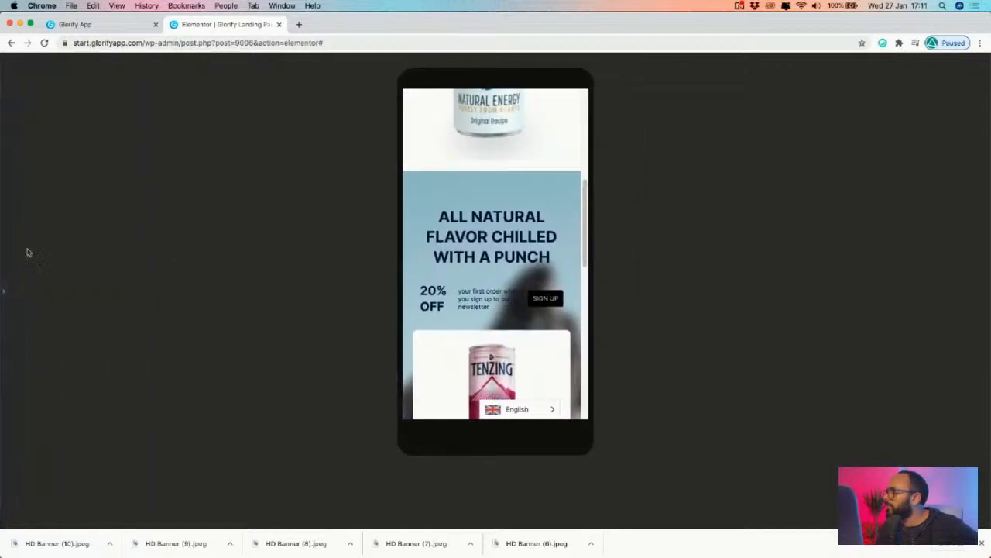
pyautogui.click(3, 287)
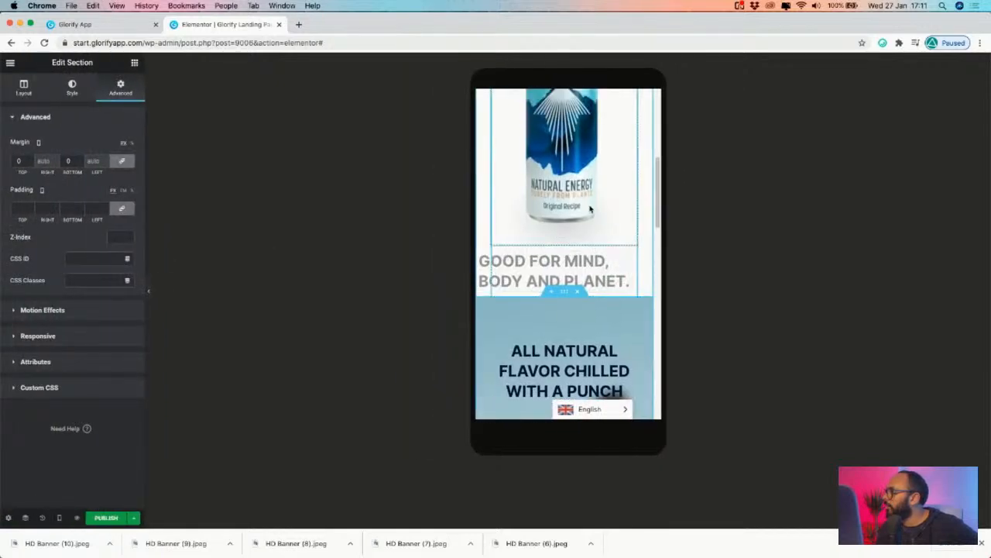
# - Set the mobile margins of the hero can image to 0 on all four sides
pyautogui.click(592, 275)
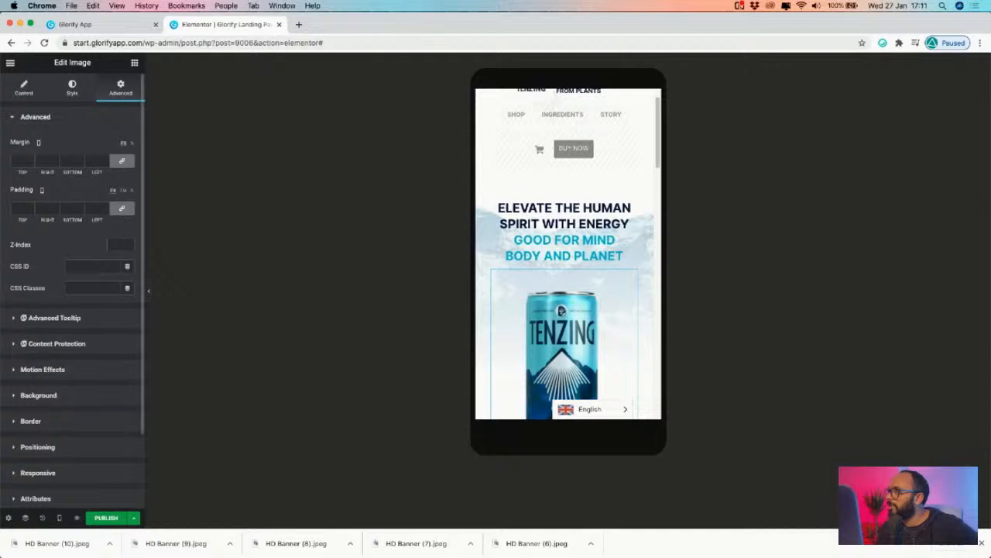
pyautogui.write('0')
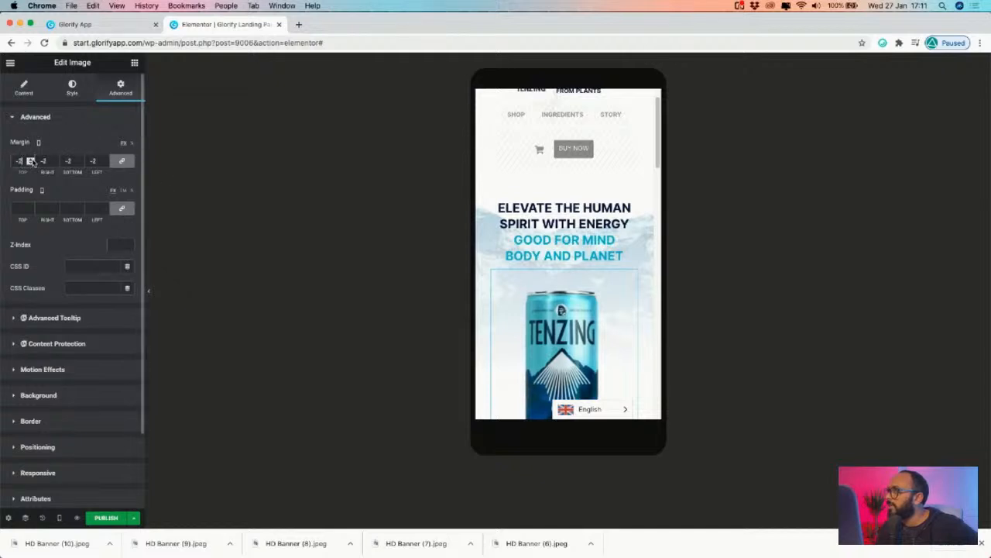
pyautogui.scroll(1, 572, 176)
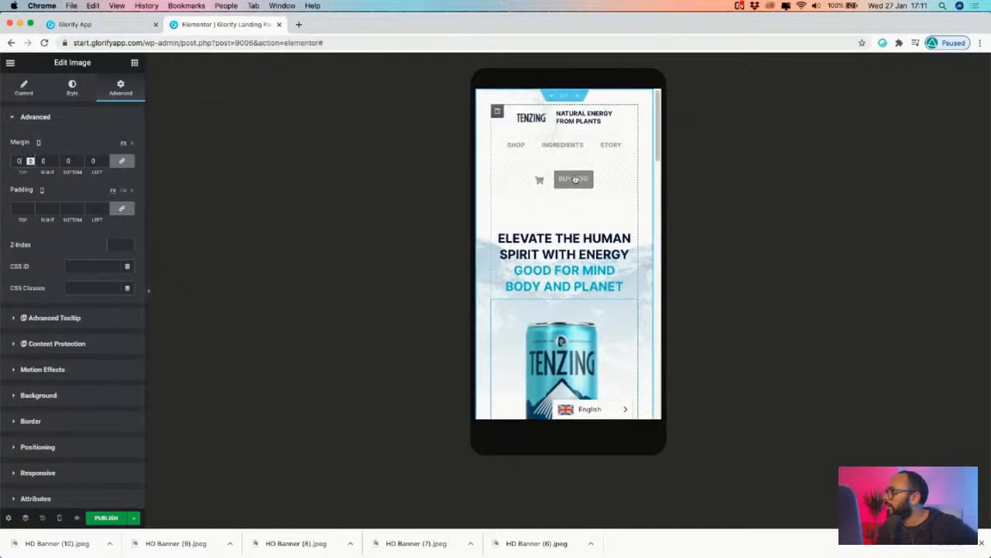
# - Set the hero section's mobile top and bottom margins to 0 and preview its transition into the promo section
pyautogui.click(565, 98)
pyautogui.click(31, 161)
pyautogui.write('0')
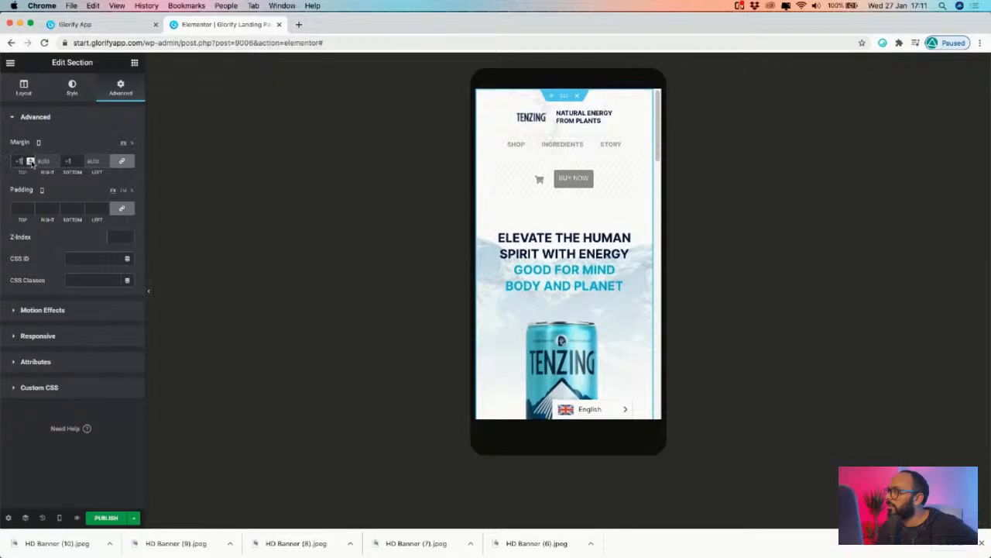
pyautogui.click(149, 290)
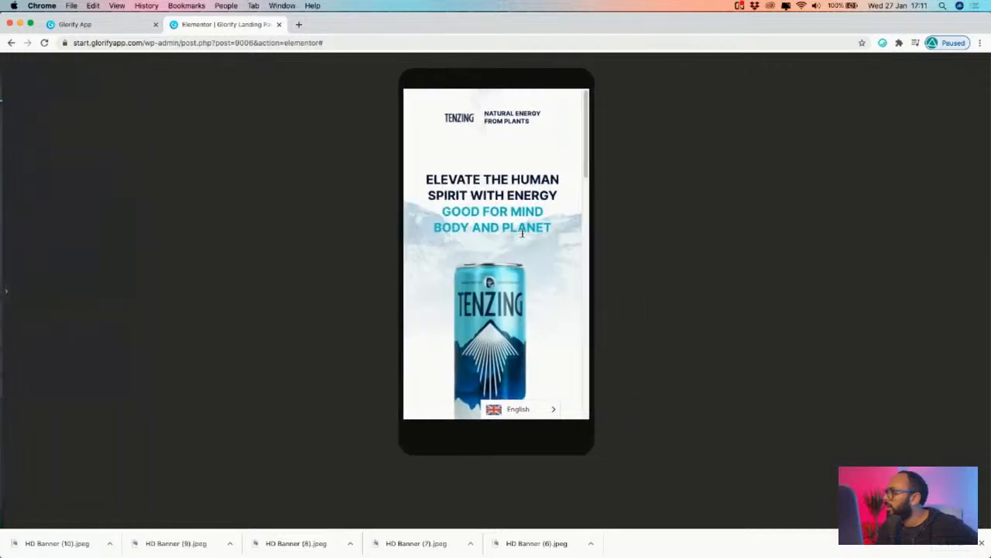
pyautogui.scroll(-5, 503, 216)
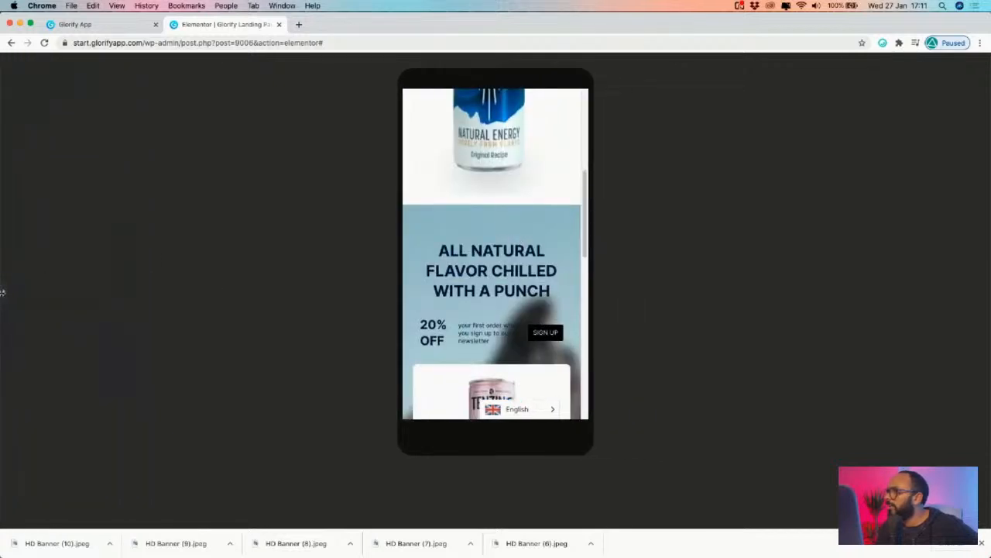
pyautogui.click(3, 292)
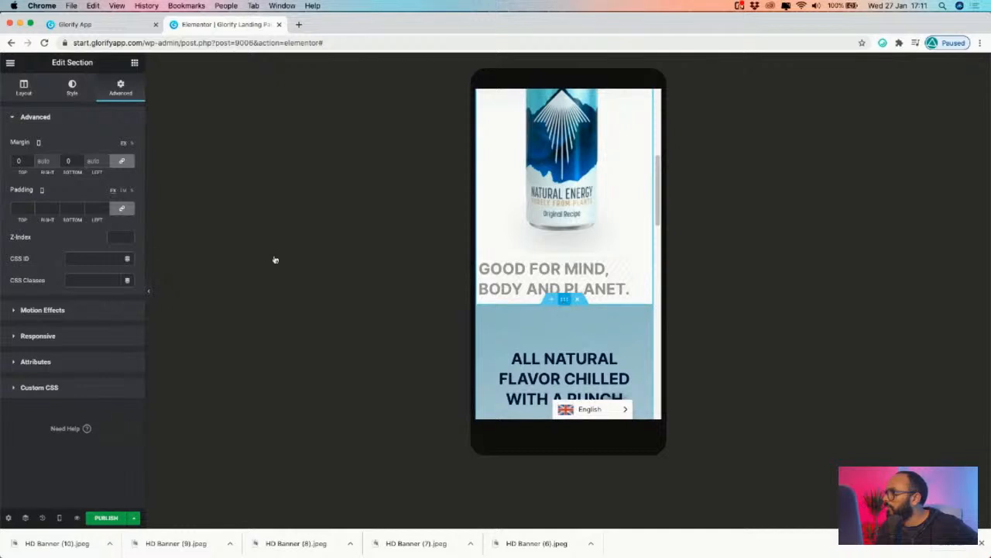
# - Unlink the "All natural flavor" section's mobile margins and set only the top margin to -12
pyautogui.click(31, 162)
pyautogui.click(31, 162)
pyautogui.click(31, 163)
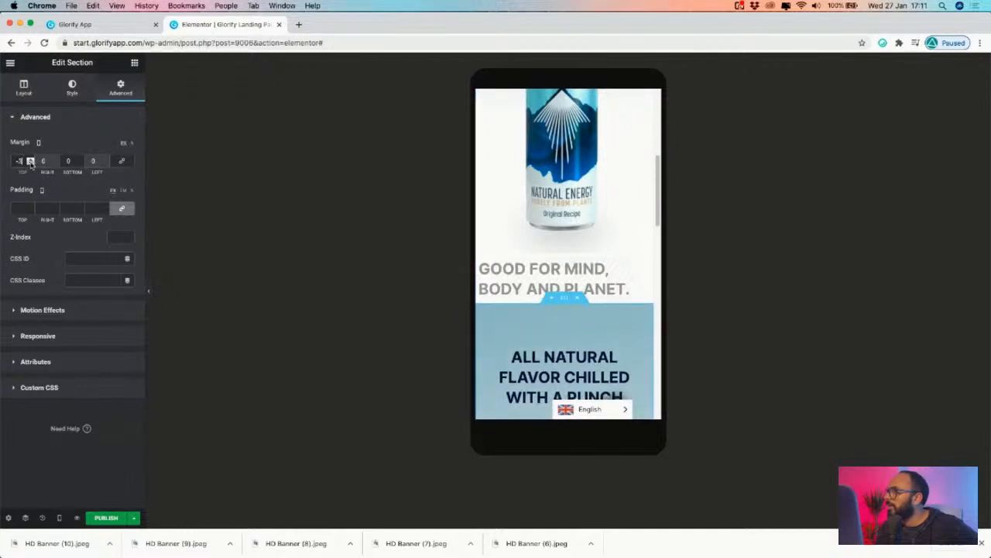
pyautogui.click(31, 163)
pyautogui.click(31, 163)
pyautogui.click(31, 163)
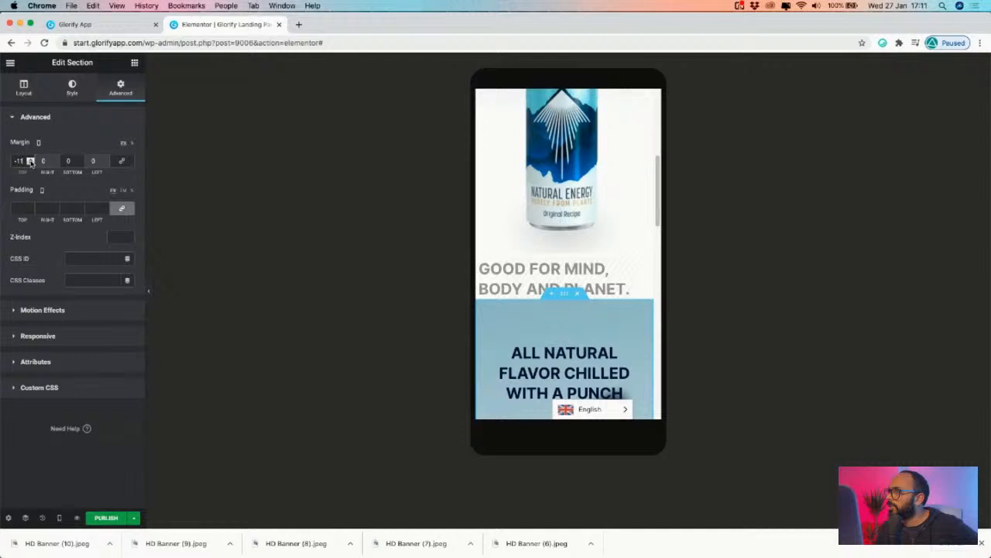
pyautogui.click(148, 291)
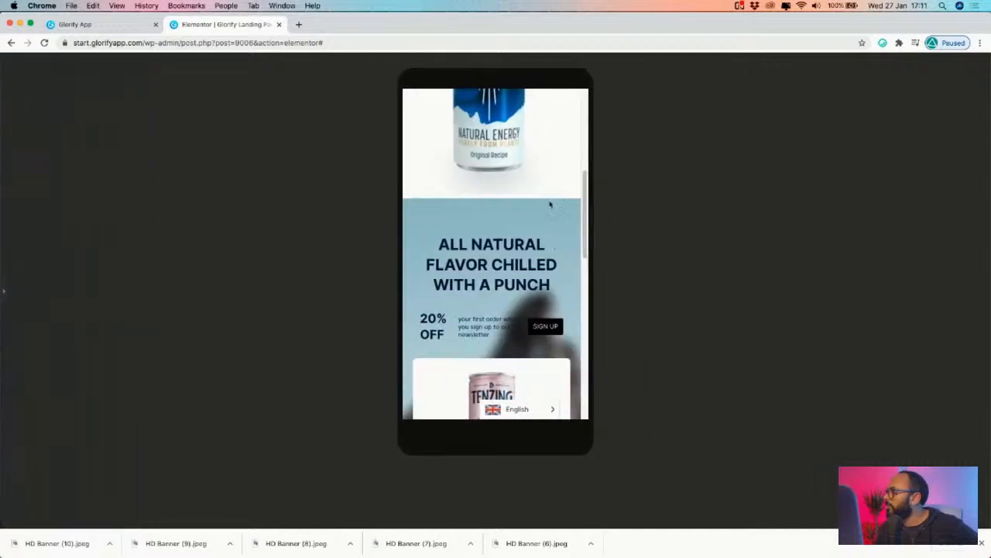
# - Lower the "All natural flavor" section's mobile top margin to -15 and preview the gap below the can
pyautogui.click(4, 288)
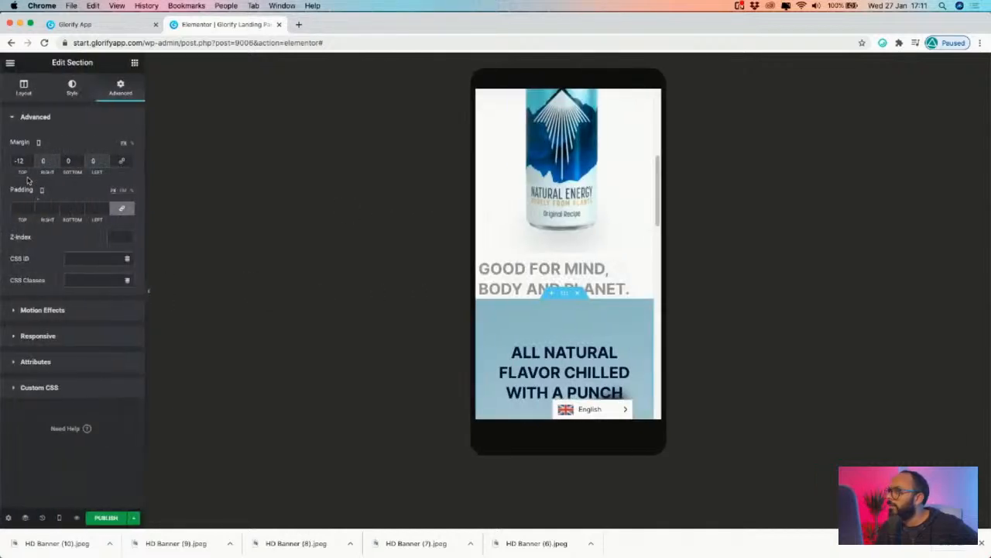
pyautogui.click(31, 163)
pyautogui.click(31, 162)
pyautogui.click(31, 163)
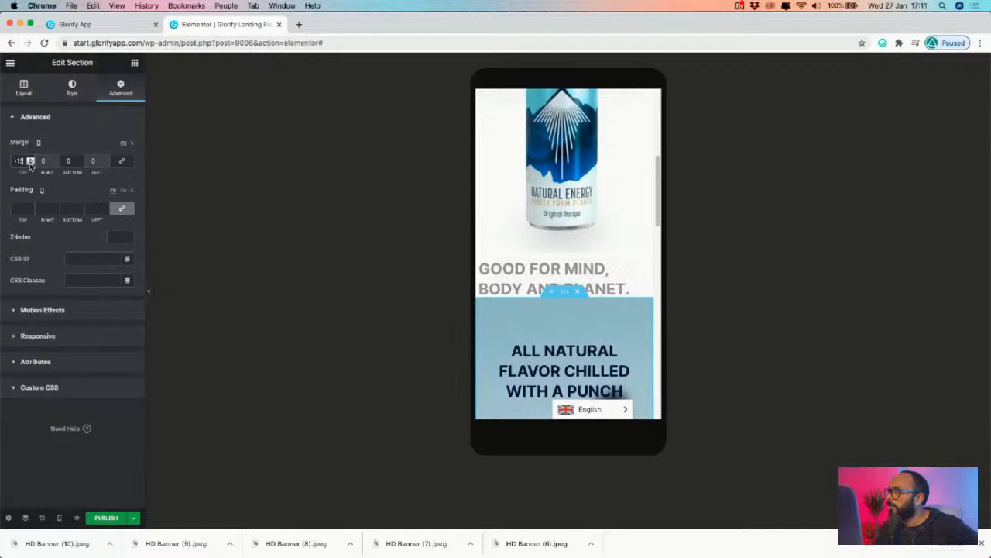
pyautogui.click(147, 288)
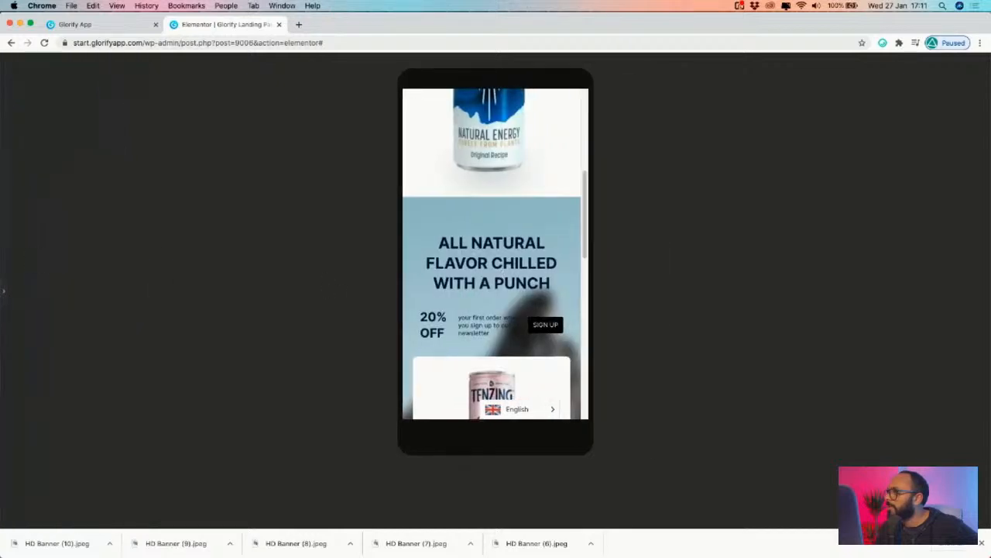
# - Lower the "All natural flavor" section's mobile top margin to -20 and preview the result without the editing panel
pyautogui.click(4, 288)
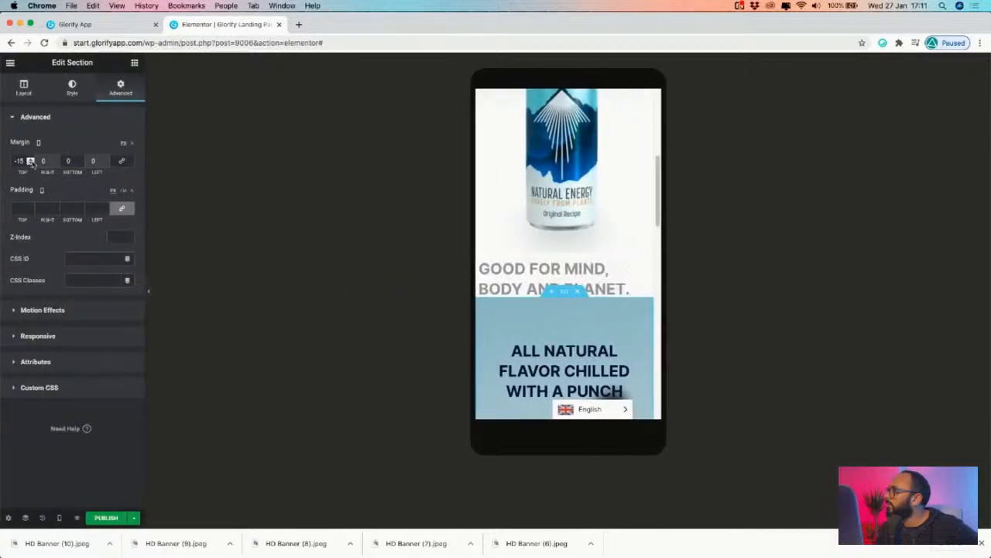
pyautogui.click(32, 163)
pyautogui.click(32, 163)
pyautogui.click(31, 163)
pyautogui.click(32, 162)
pyautogui.click(32, 162)
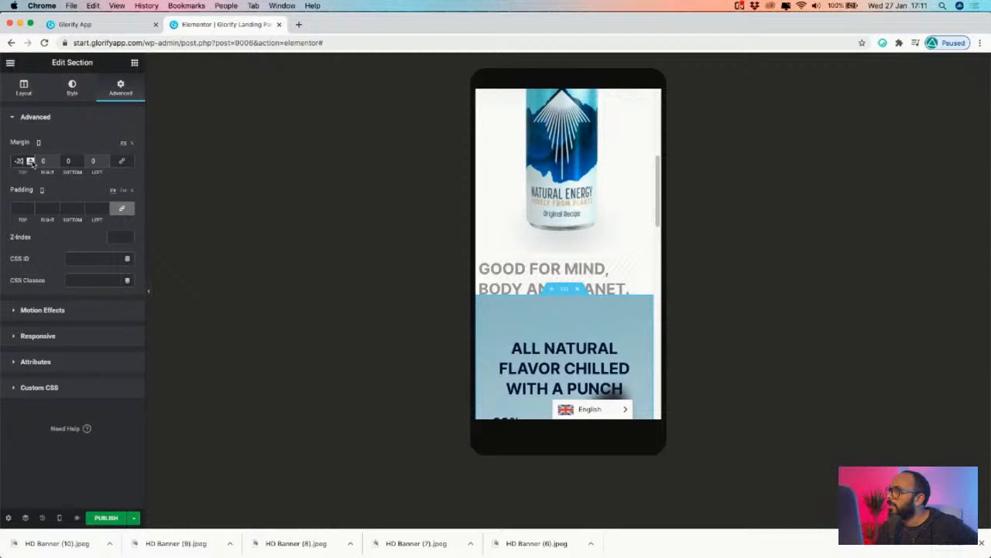
pyautogui.click(148, 289)
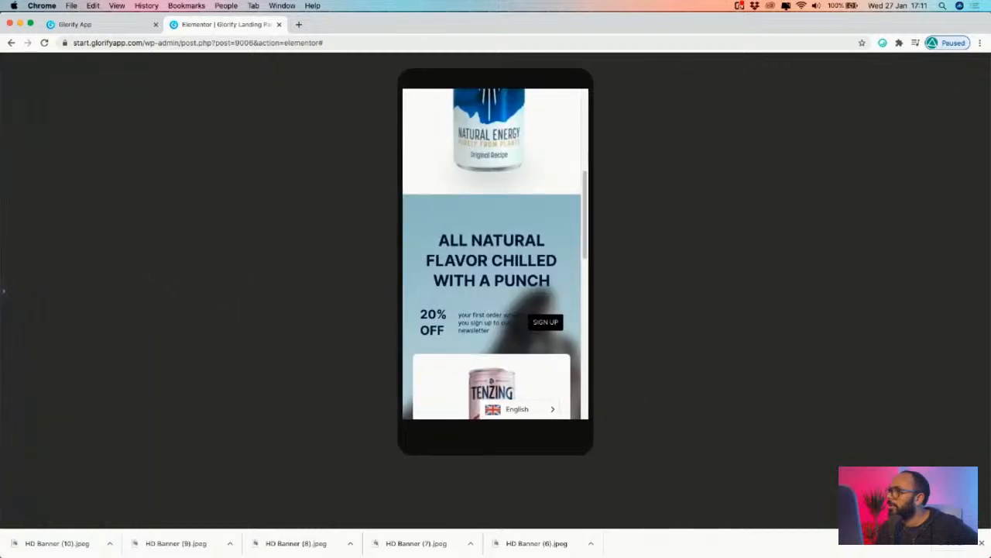
pyautogui.click(4, 288)
# - Switch the page to the desktop view and examine its hero and lower sections with the editing panel hidden
pyautogui.scroll(5, 547, 171)
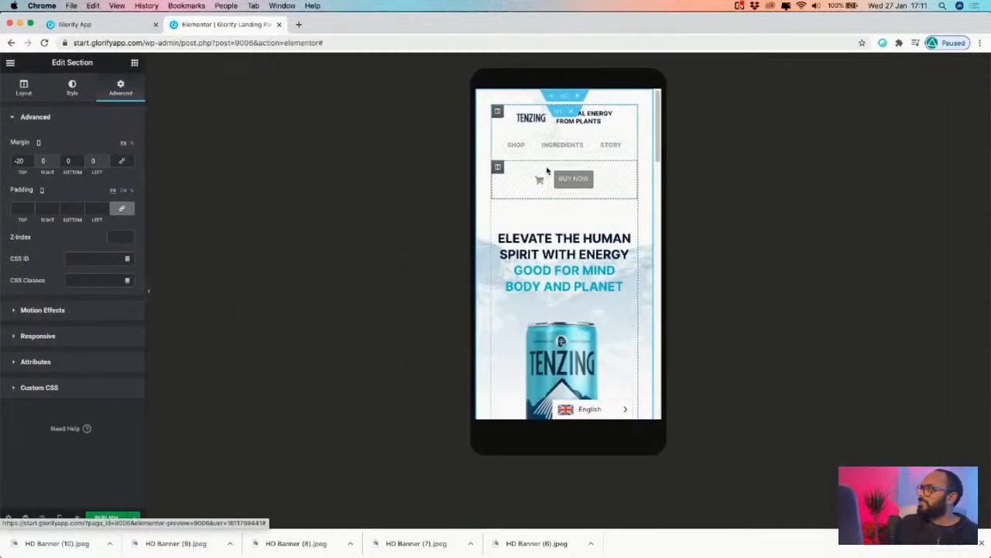
pyautogui.click(59, 517)
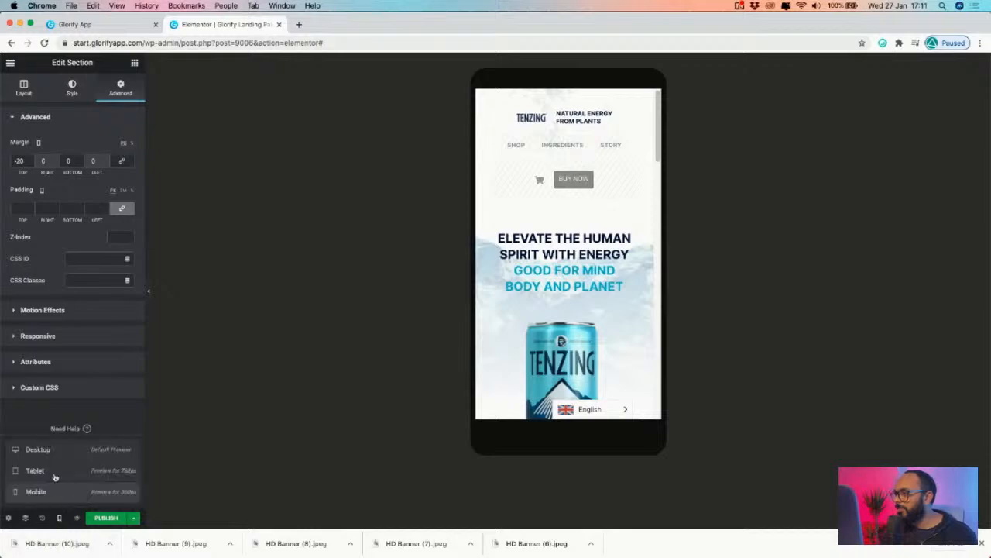
pyautogui.click(44, 450)
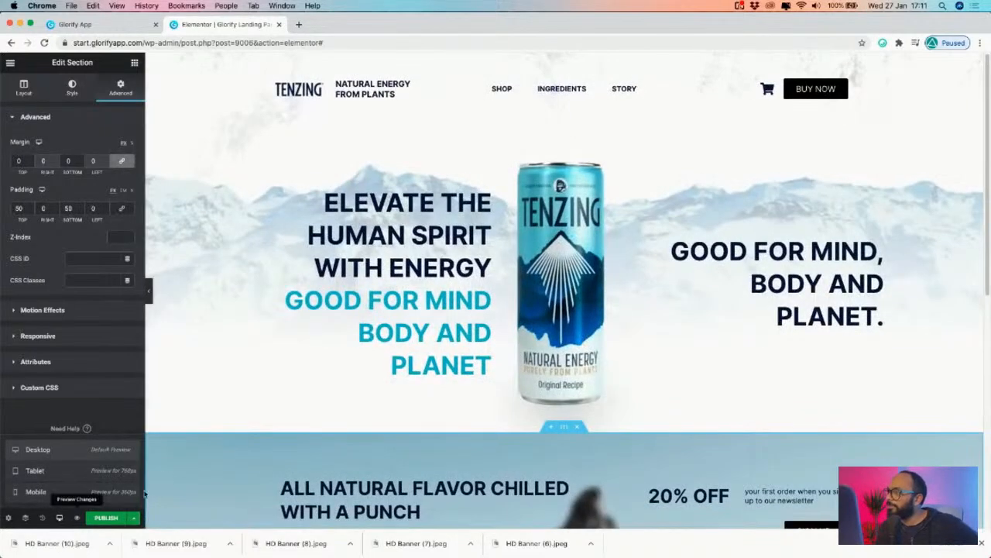
pyautogui.click(148, 290)
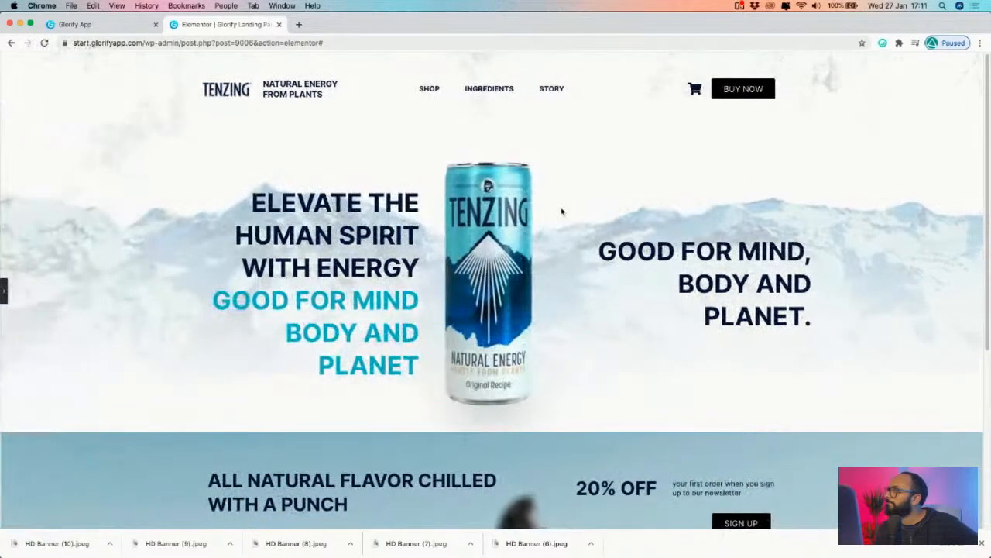
pyautogui.scroll(-5, 501, 208)
pyautogui.scroll(5, 741, 260)
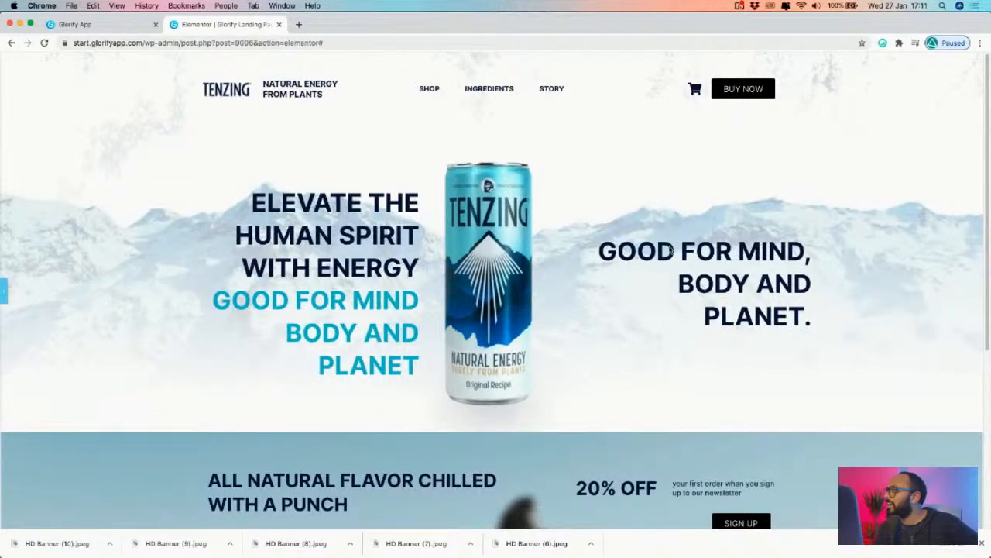
pyautogui.click(4, 291)
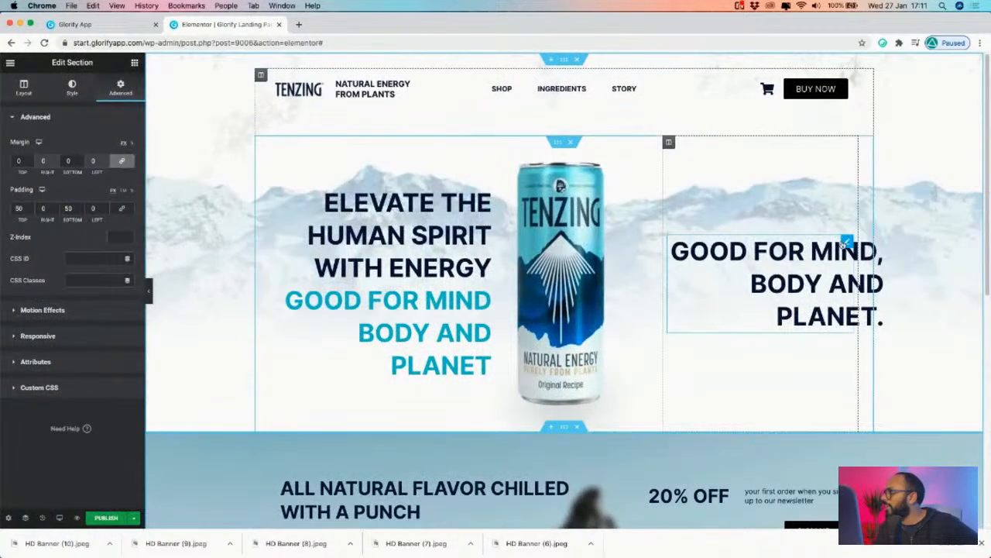
# - Align the "Good for mind, body and planet." heading beside the can to the left on desktop
pyautogui.click(845, 241)
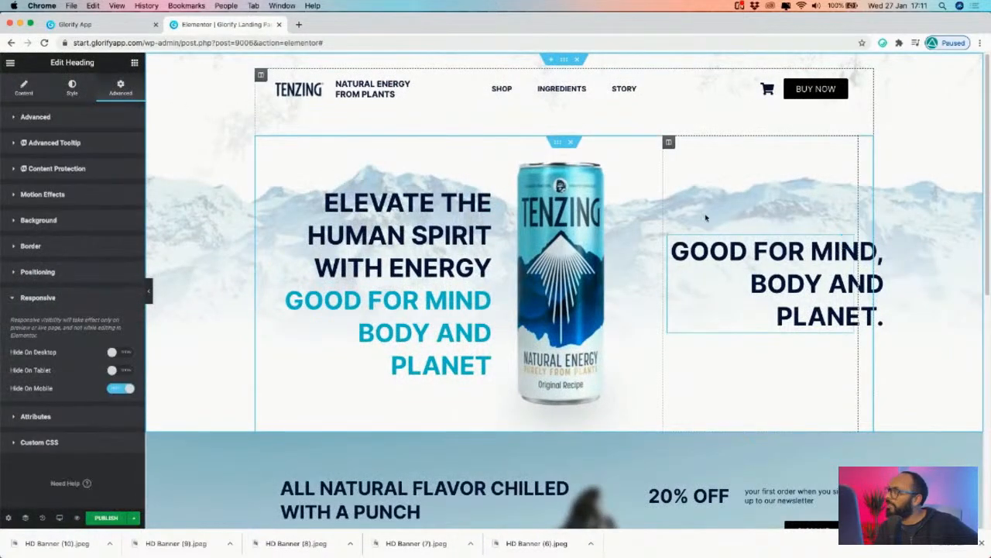
pyautogui.click(72, 87)
pyautogui.click(121, 86)
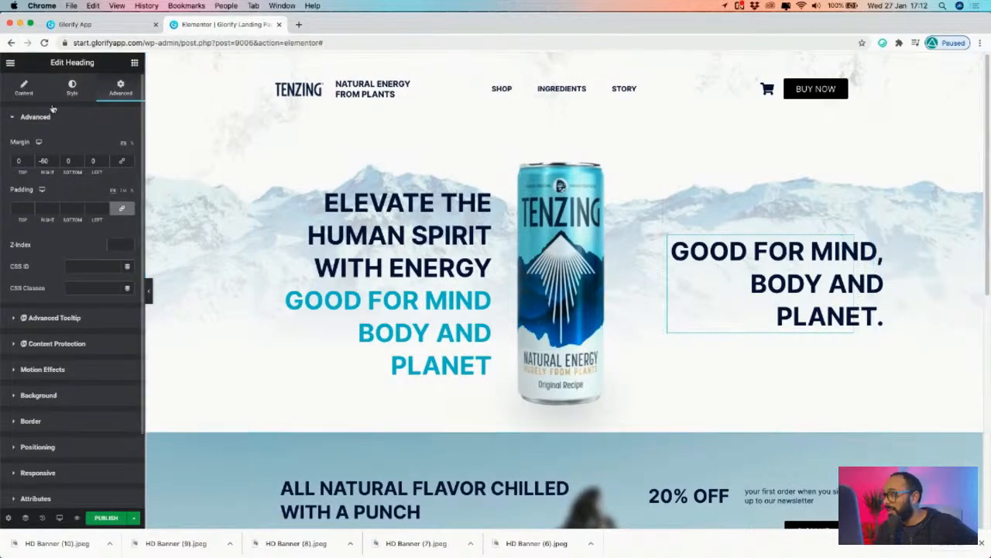
pyautogui.click(24, 87)
pyautogui.click(85, 287)
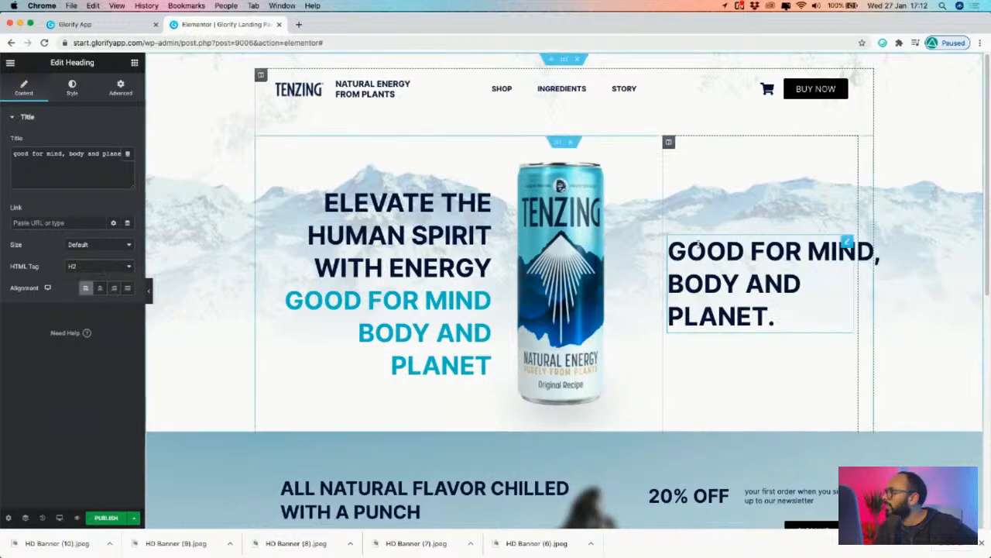
# - Test right margins of -160 and -260 on the "Good for mind, body and planet." heading beside the can, and set the right margin to 0
pyautogui.click(120, 88)
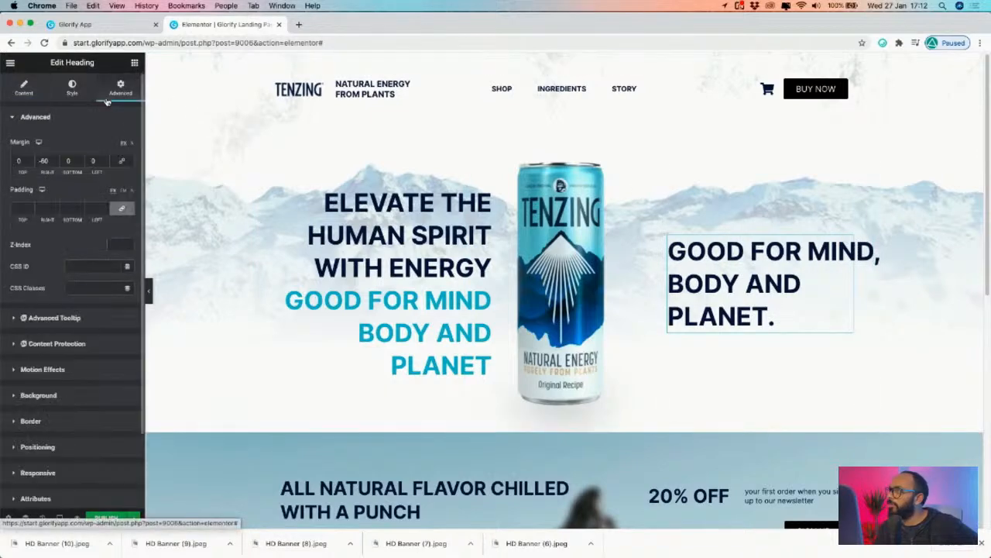
pyautogui.click(42, 162)
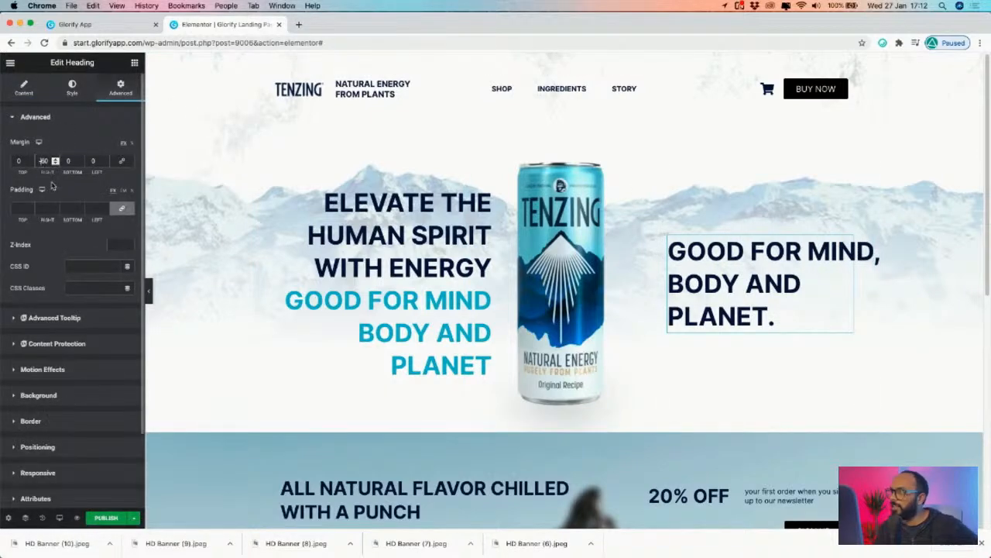
pyautogui.write('1')
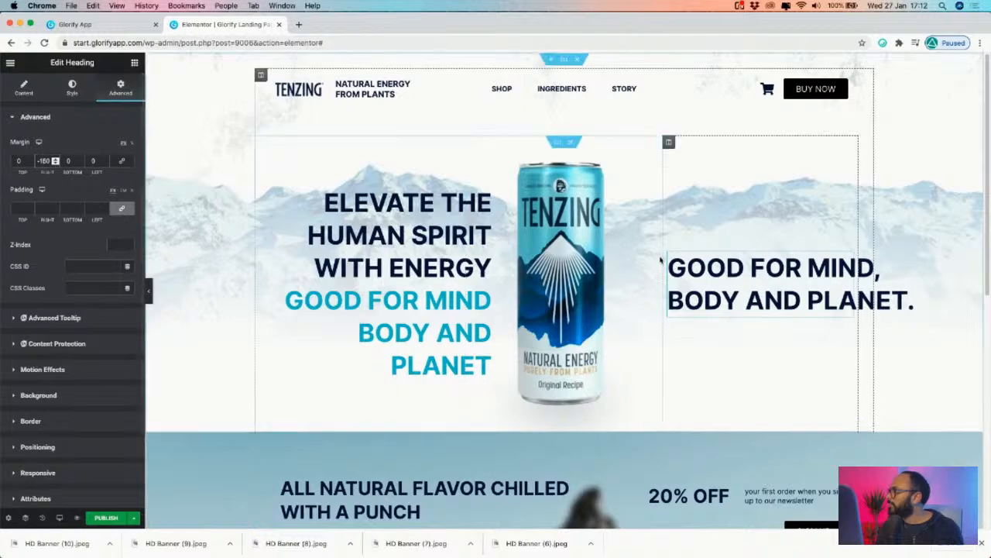
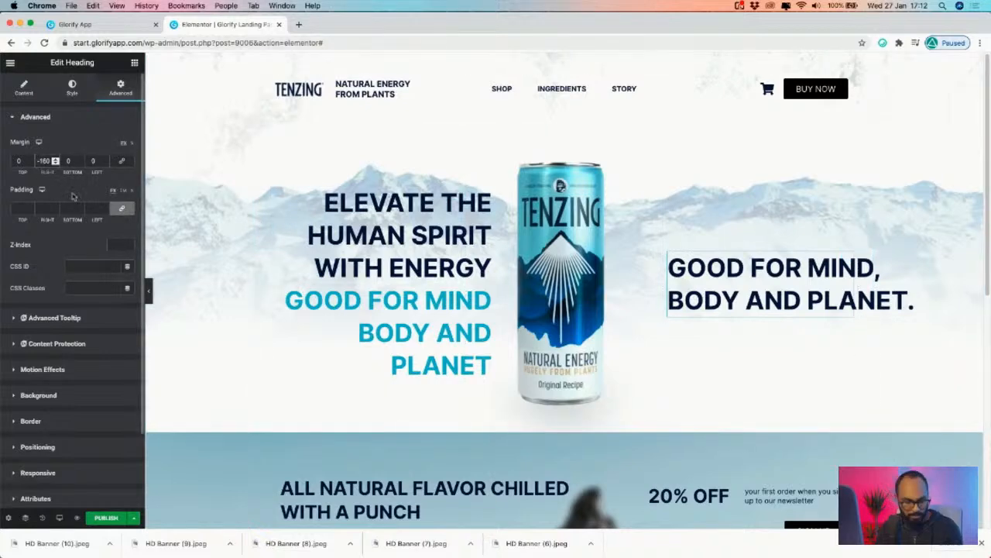
pyautogui.press('BackSpace')
pyautogui.write('2')
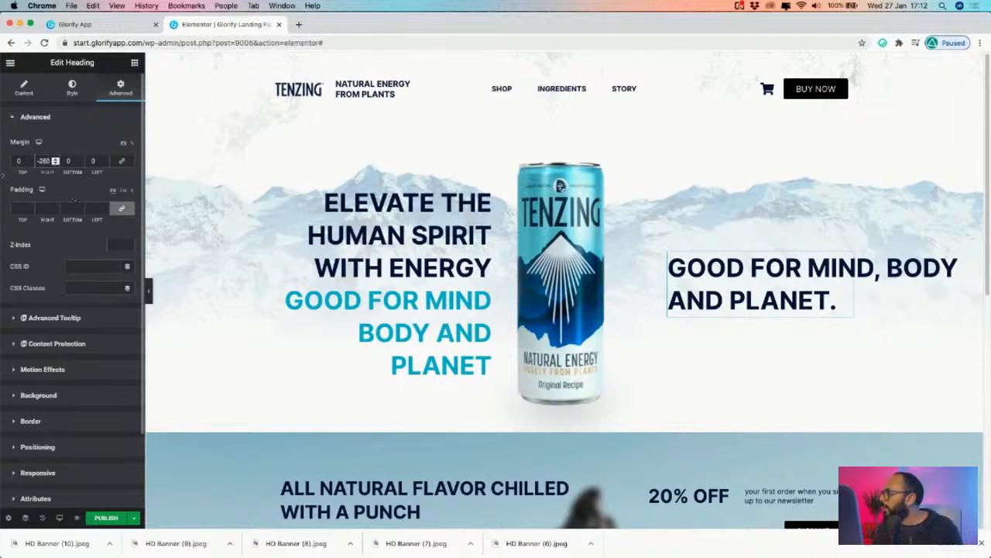
pyautogui.moveTo(39, 161); pyautogui.dragTo(70, 172)
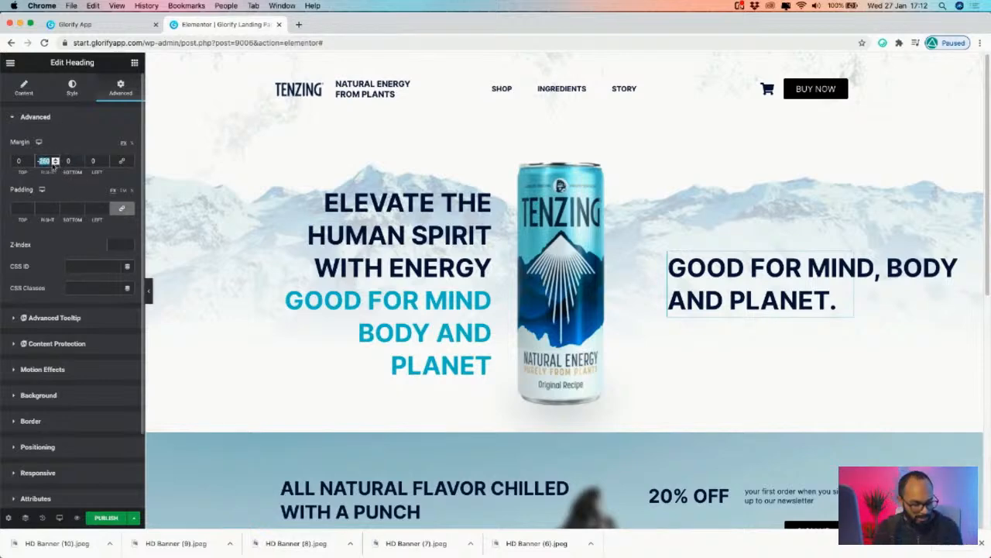
pyautogui.write('0')
# - Test left margins between -120 and -160 on the dark heading beside the can, and set the left margin to -60
pyautogui.click(105, 163)
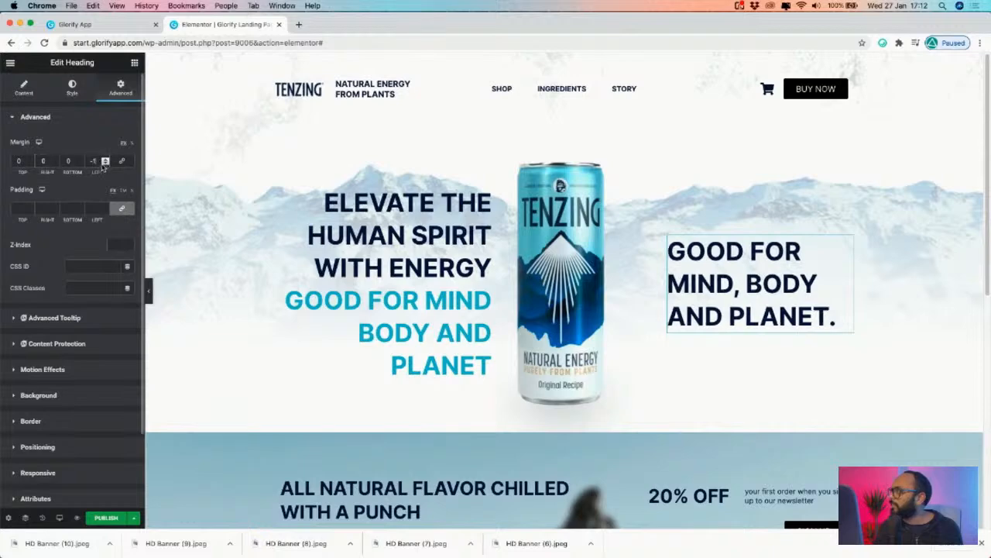
pyautogui.write('60')
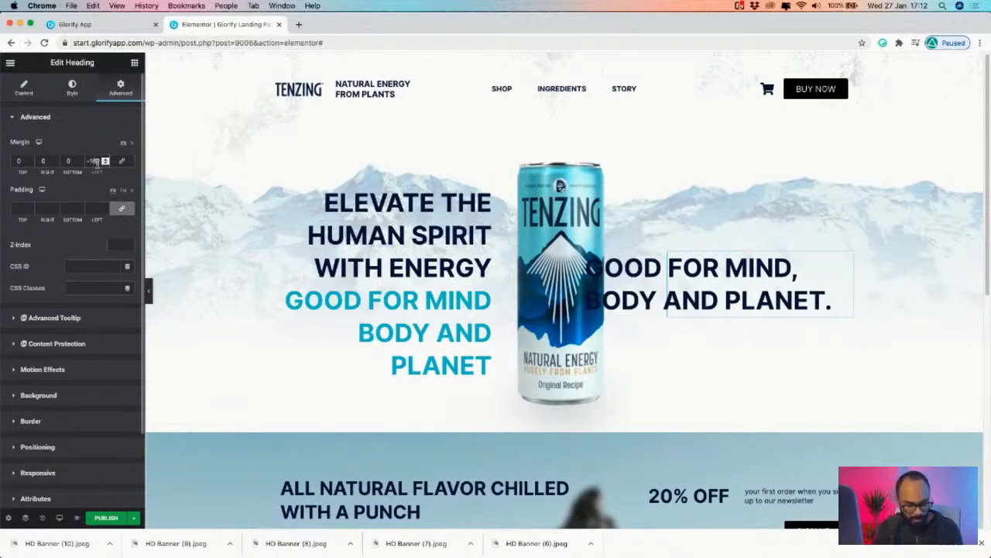
pyautogui.press('BackSpace')
pyautogui.press('BackSpace')
pyautogui.write('30')
pyautogui.press('BackSpace')
pyautogui.press('BackSpace')
pyautogui.write('40')
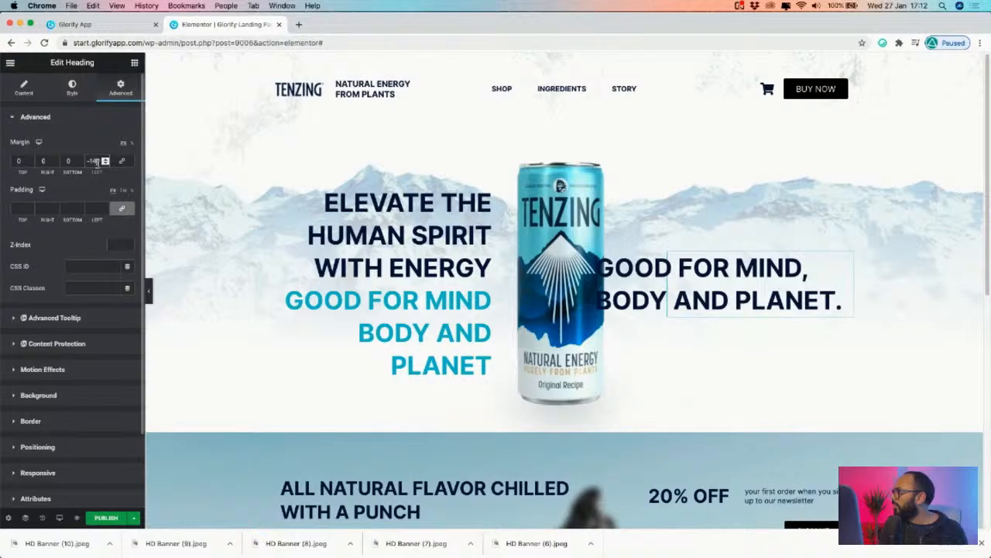
pyautogui.press('BackSpace')
pyautogui.press('BackSpace')
pyautogui.write('50')
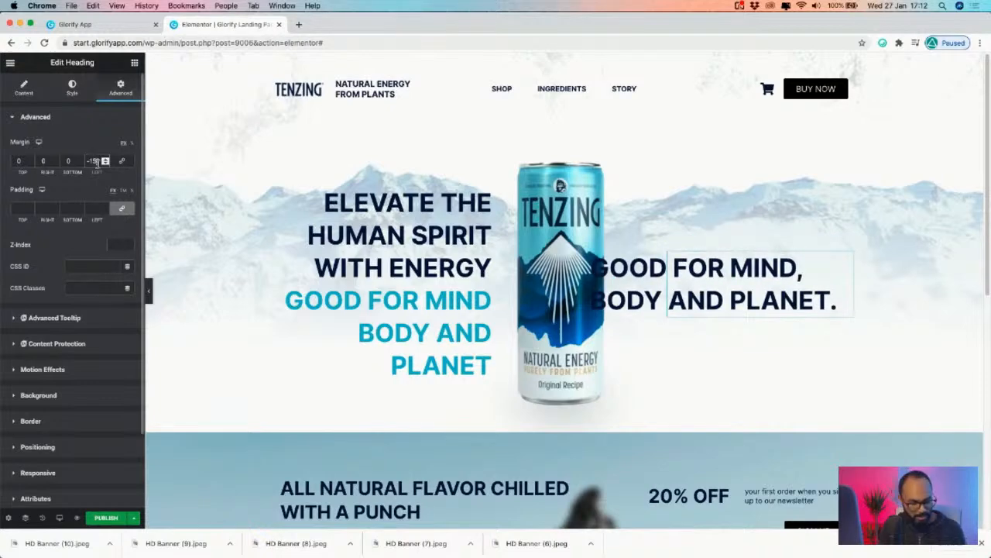
pyautogui.press('BackSpace')
pyautogui.press('BackSpace')
pyautogui.write('20')
pyautogui.press('BackSpace')
pyautogui.press('BackSpace')
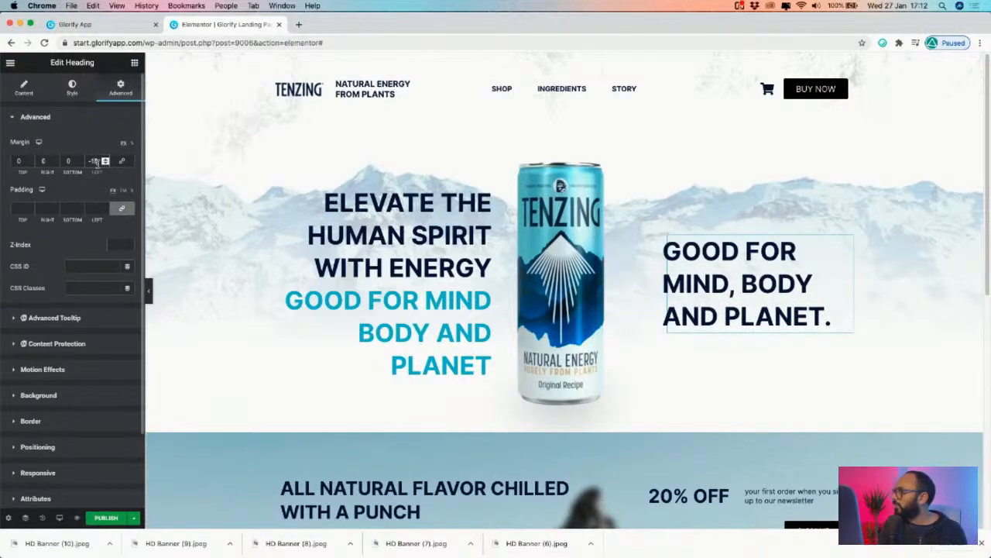
pyautogui.press('BackSpace')
pyautogui.write('40')
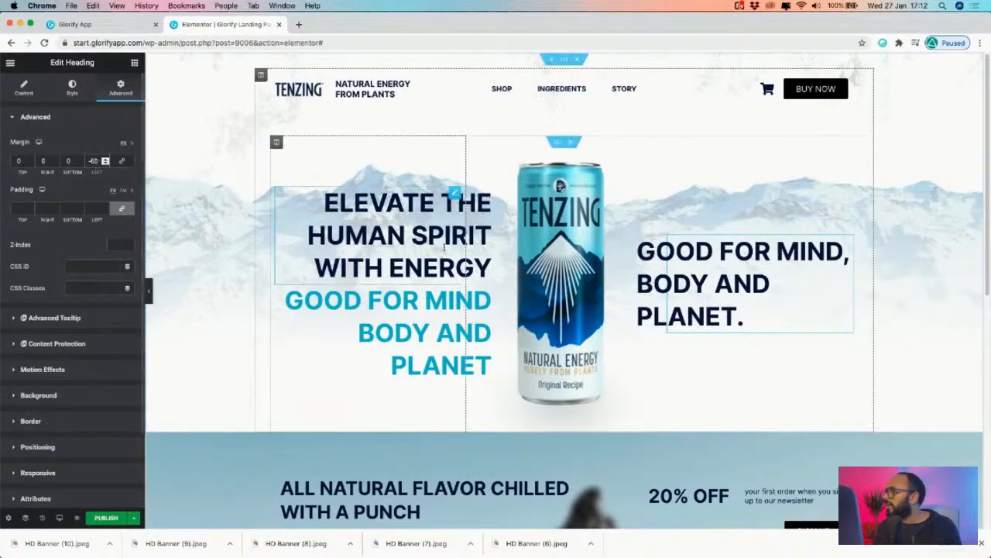
# - Hide the blue "Good for mind body and planet" heading on desktop and tablet, and preview the hero without the editing panel
pyautogui.click(457, 294)
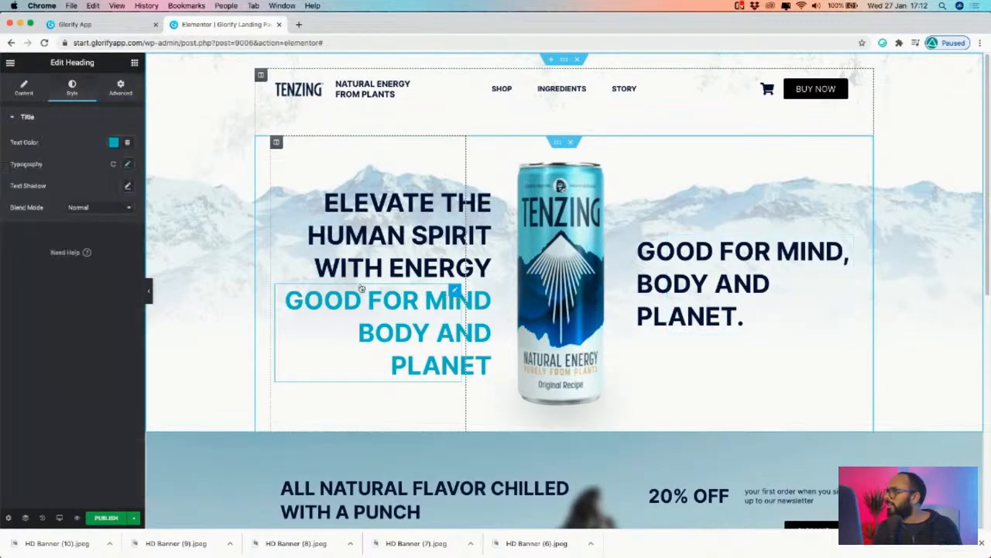
pyautogui.click(118, 88)
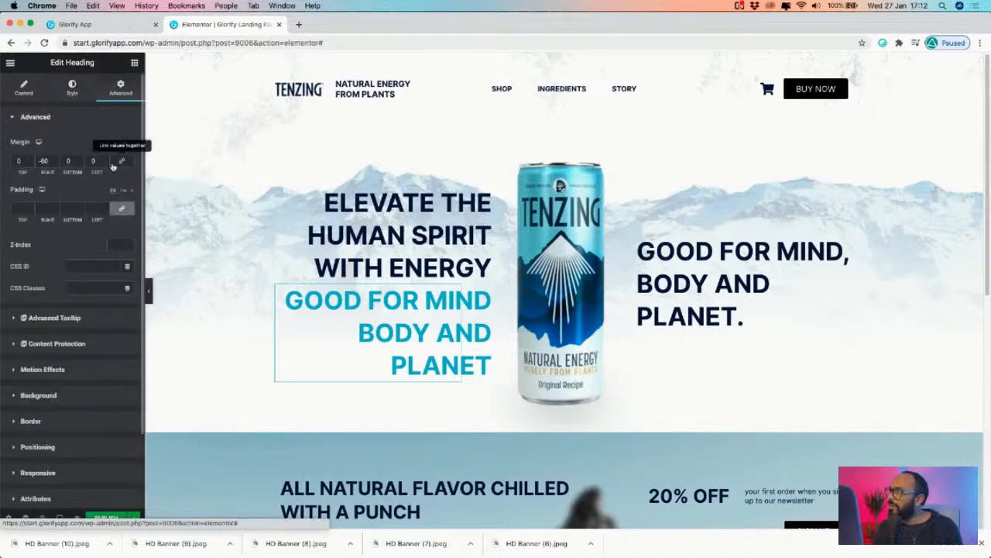
pyautogui.click(44, 474)
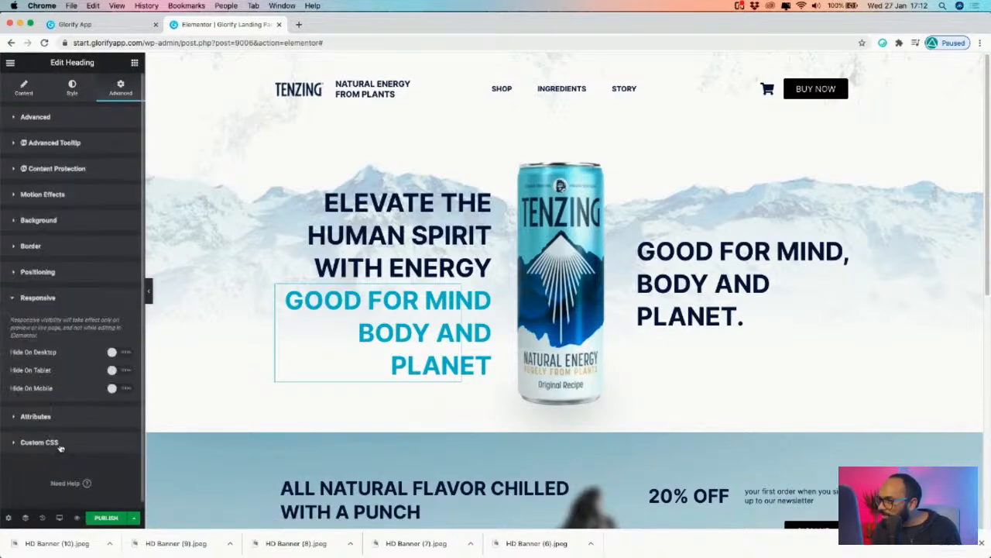
pyautogui.click(122, 354)
pyautogui.click(116, 370)
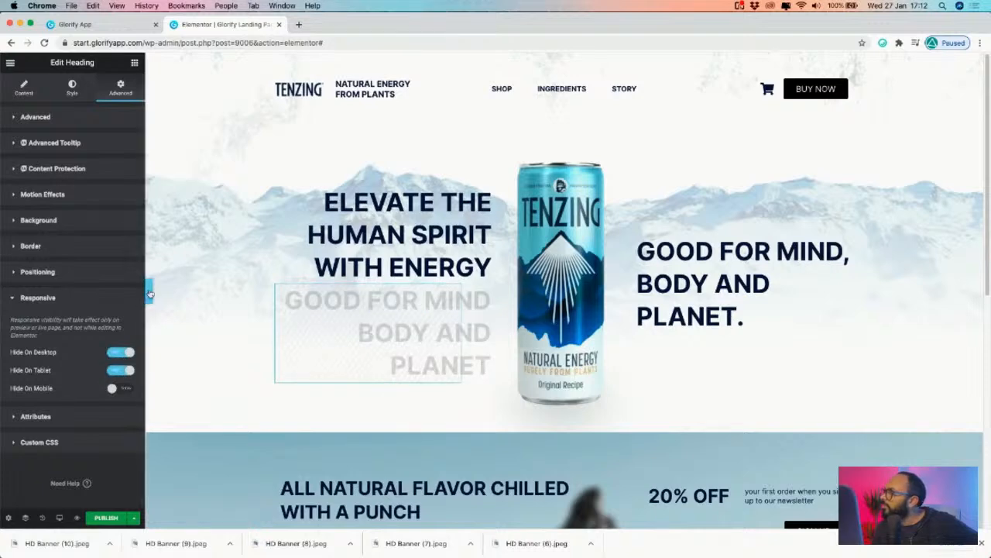
pyautogui.click(150, 293)
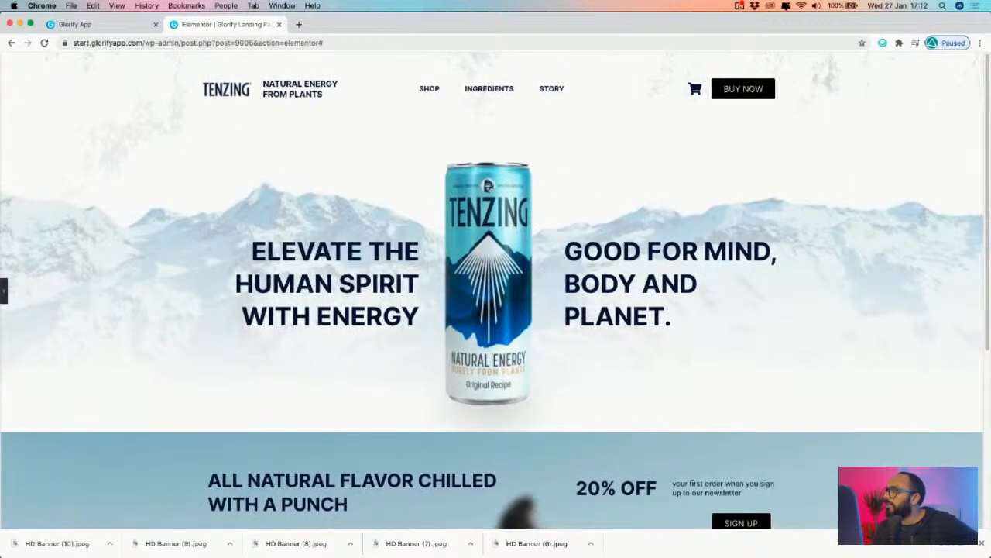
pyautogui.click(4, 291)
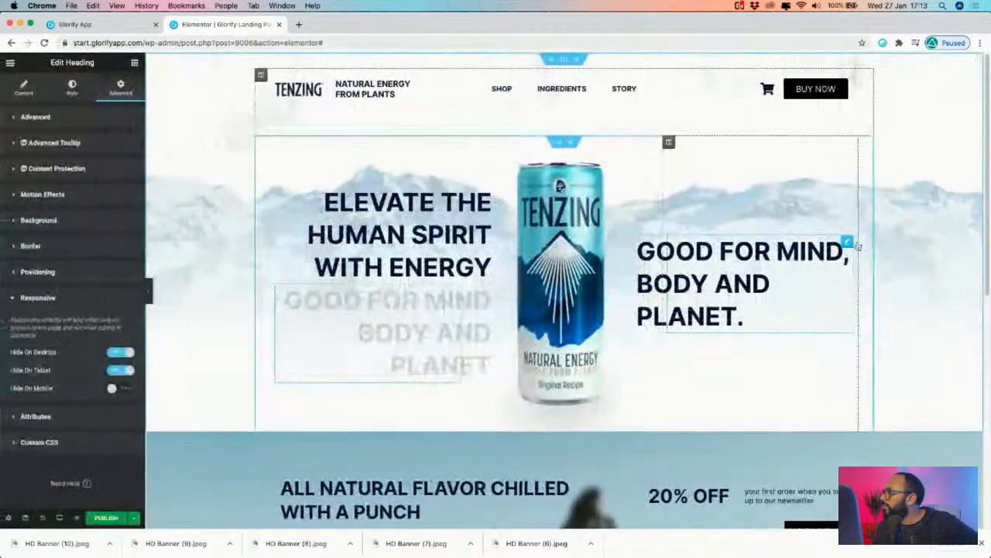
# - Give the dark "Good for mind, body and planet." heading a custom width of about 332 px
pyautogui.click(850, 242)
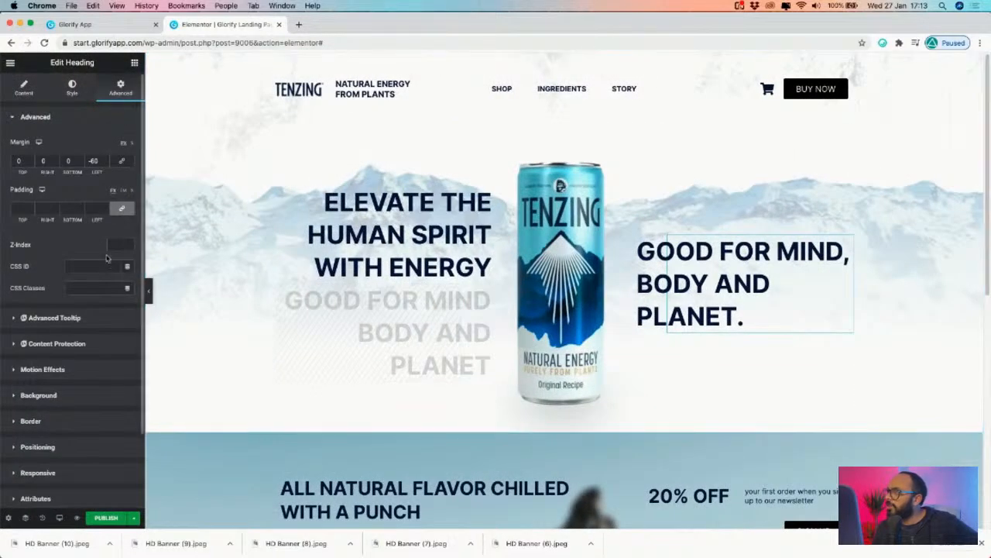
pyautogui.click(23, 447)
pyautogui.click(89, 298)
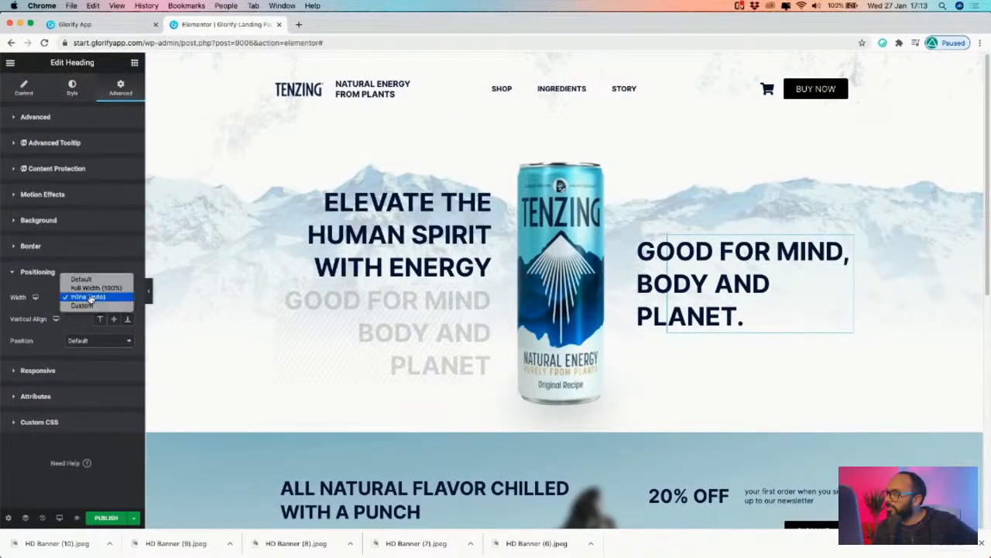
pyautogui.click(85, 306)
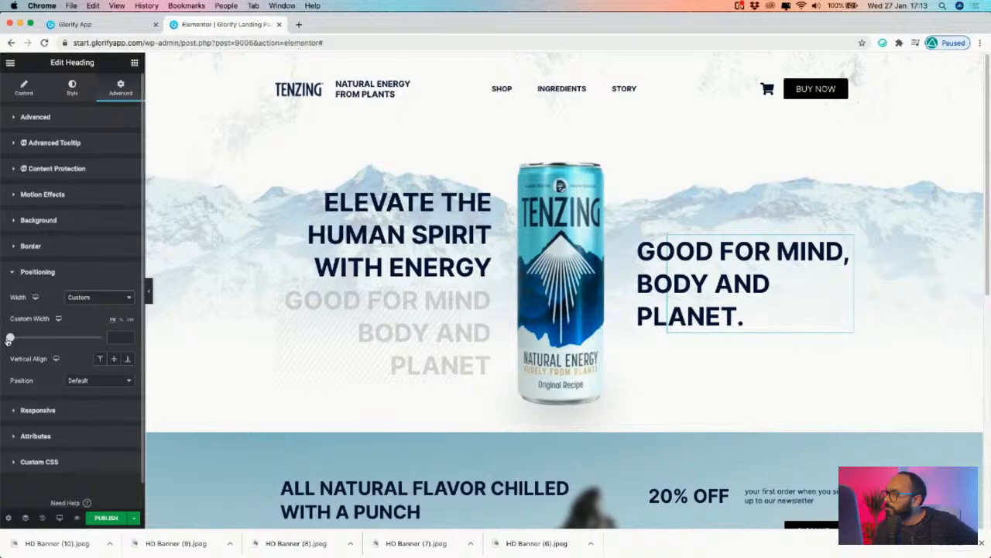
pyautogui.moveTo(8, 341); pyautogui.dragTo(40, 344)
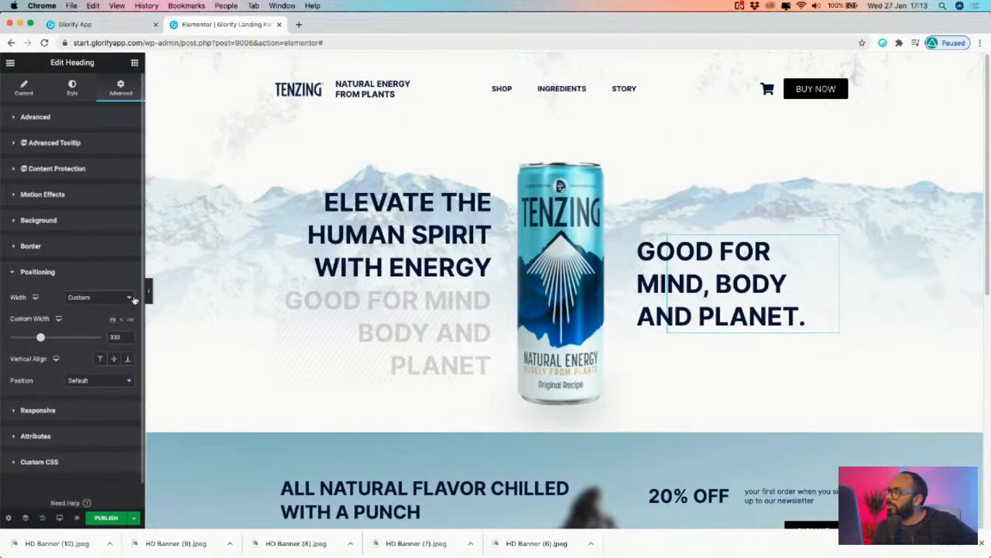
# - Examine the desktop hero and product sections with the editing panel hidden
pyautogui.click(147, 291)
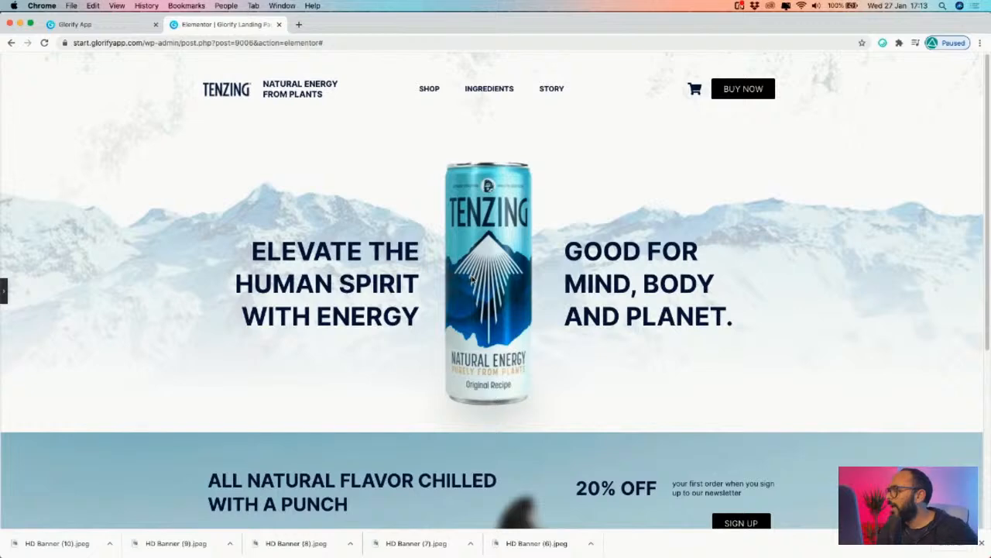
pyautogui.scroll(-5, 471, 281)
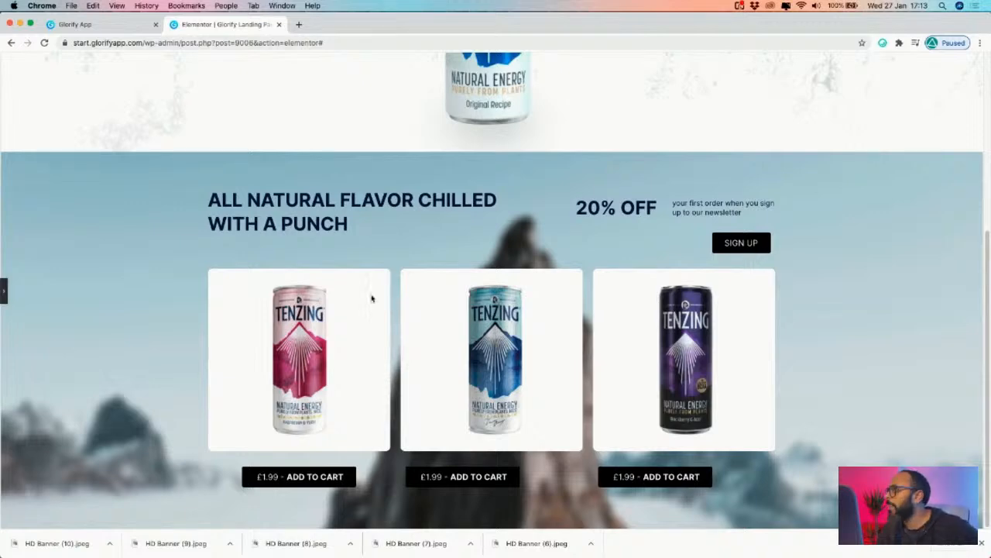
pyautogui.scroll(5, 381, 399)
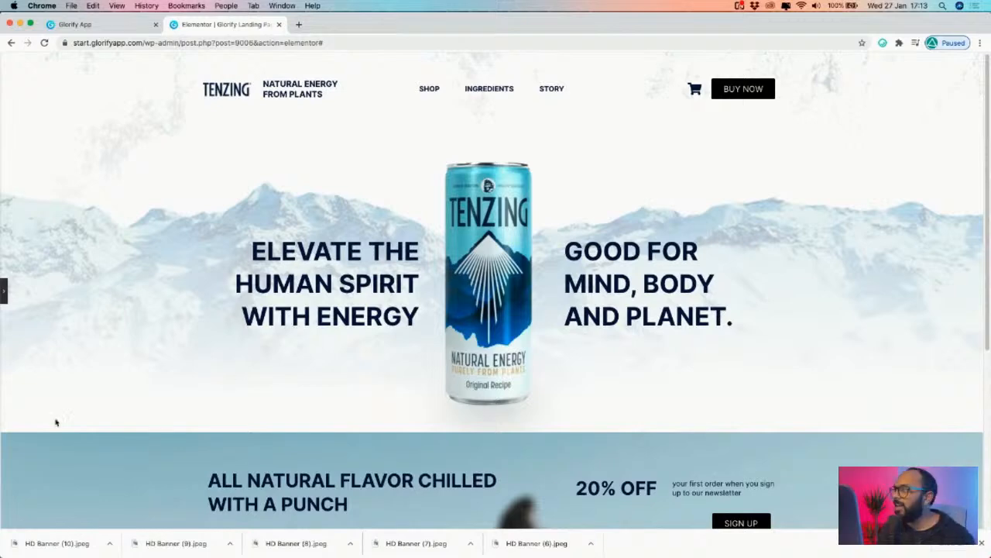
pyautogui.click(5, 289)
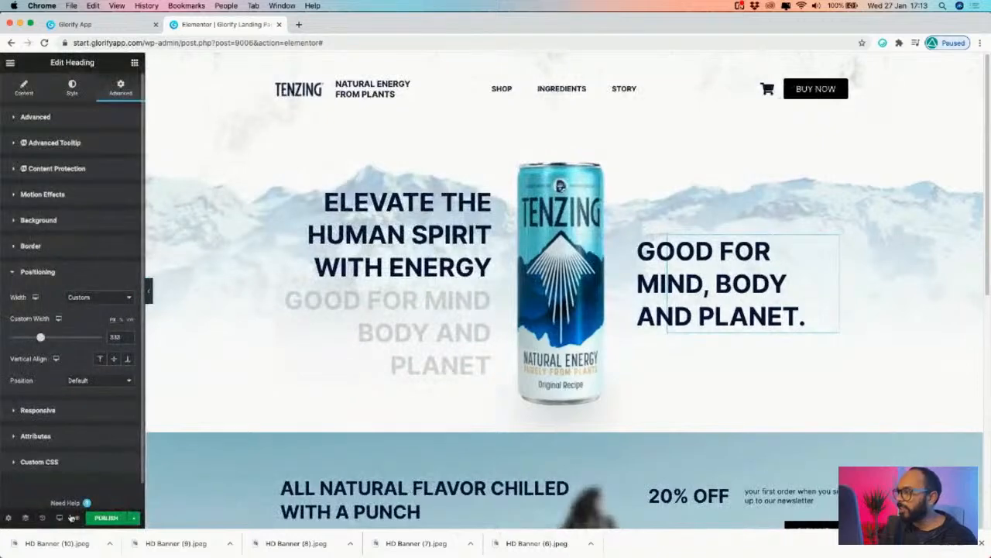
# - Switch the page to the tablet view and examine the hero and product sections without the editing panel
pyautogui.click(66, 518)
pyautogui.click(53, 470)
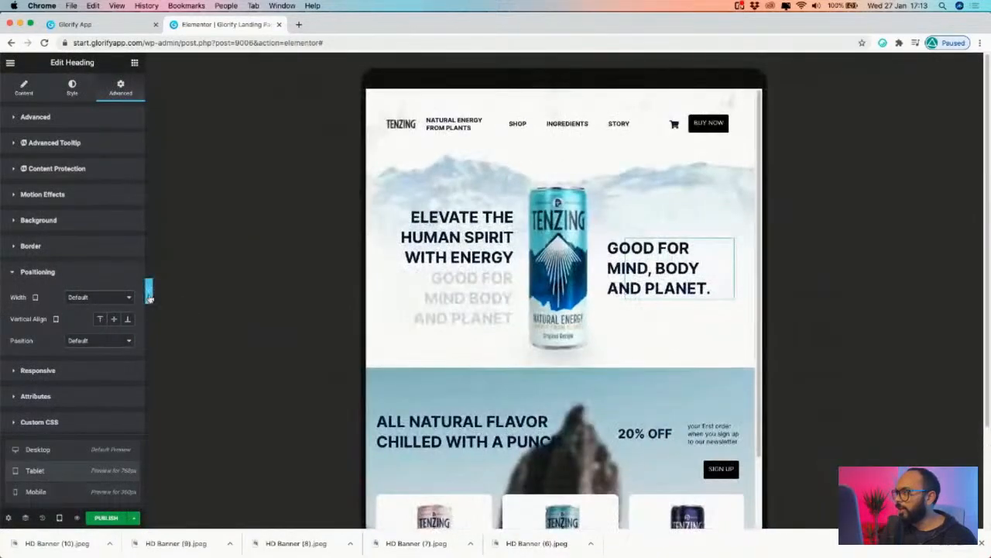
pyautogui.scroll(-5, 465, 240)
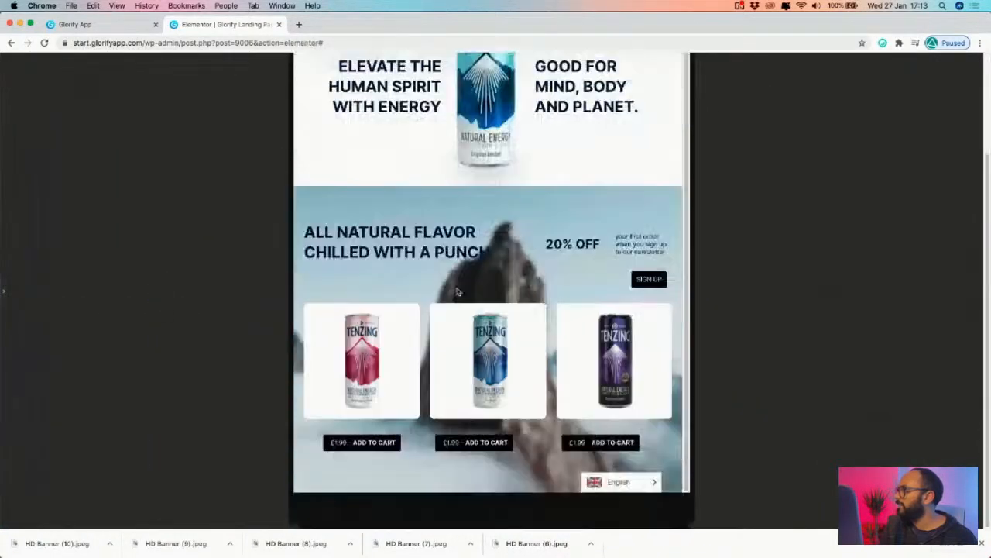
pyautogui.scroll(3, 480, 341)
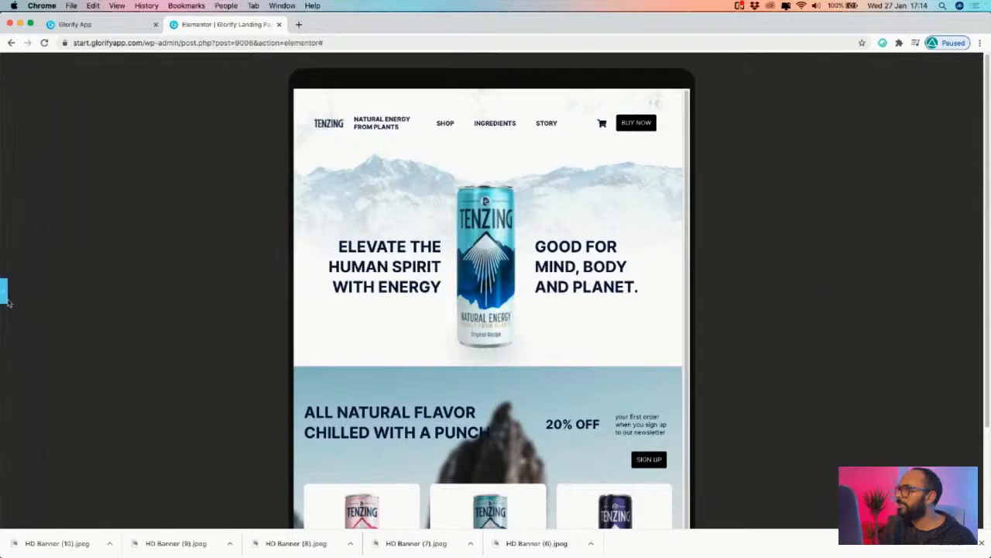
pyautogui.click(6, 293)
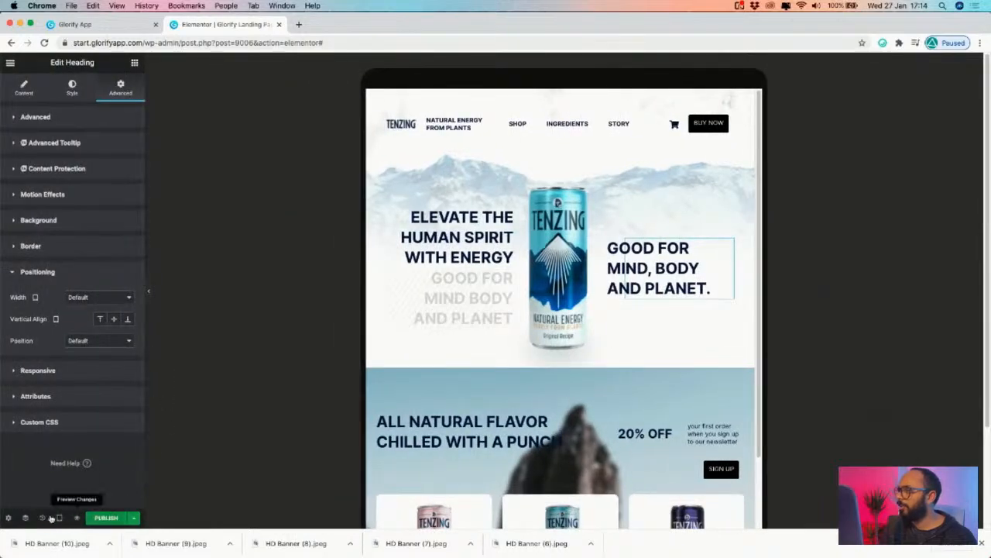
# - Switch the page to the mobile view and examine it from the hero to the last product without the editing panel
pyautogui.click(49, 517)
pyautogui.click(59, 517)
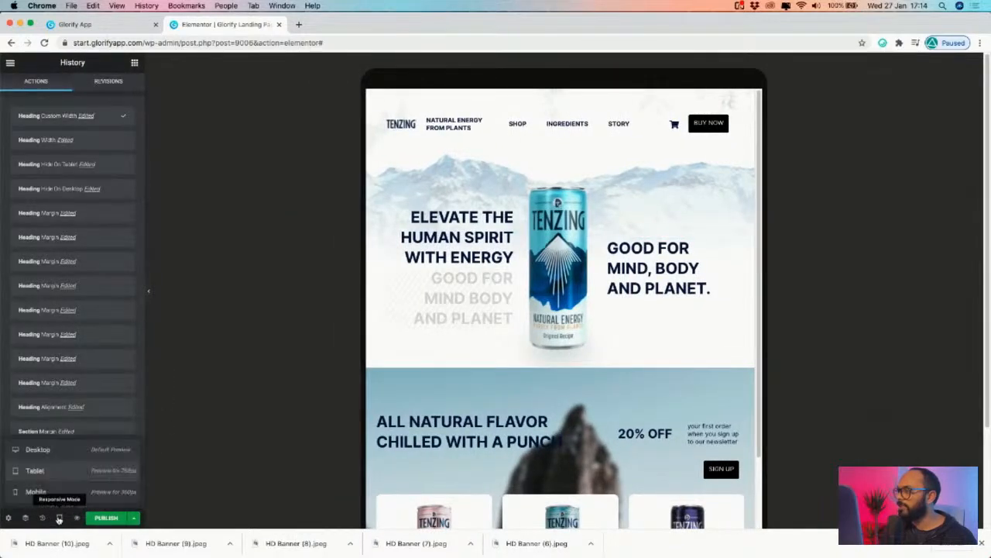
pyautogui.click(36, 491)
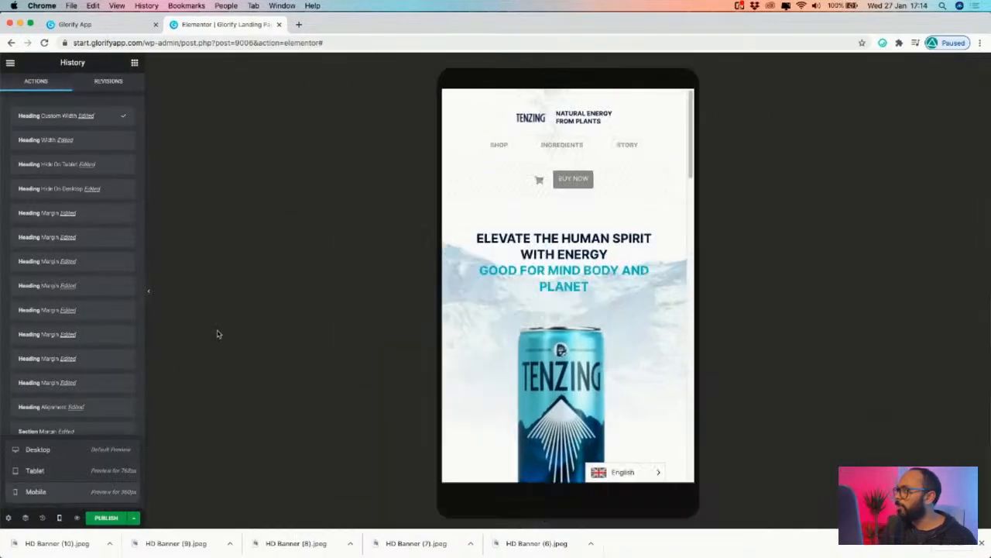
pyautogui.click(148, 290)
pyautogui.scroll(-5, 480, 196)
pyautogui.scroll(-4, 481, 196)
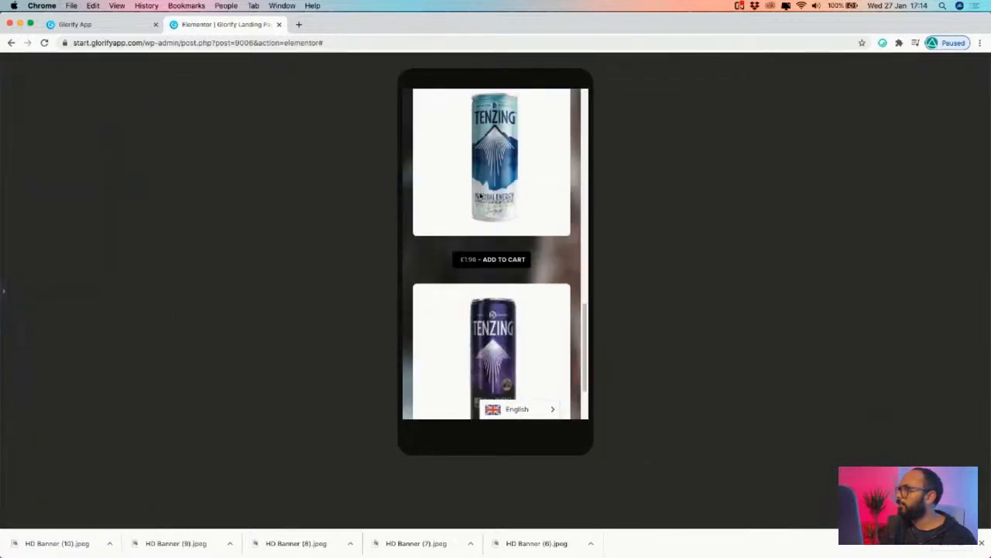
pyautogui.scroll(8, 480, 201)
pyautogui.scroll(-8, 480, 205)
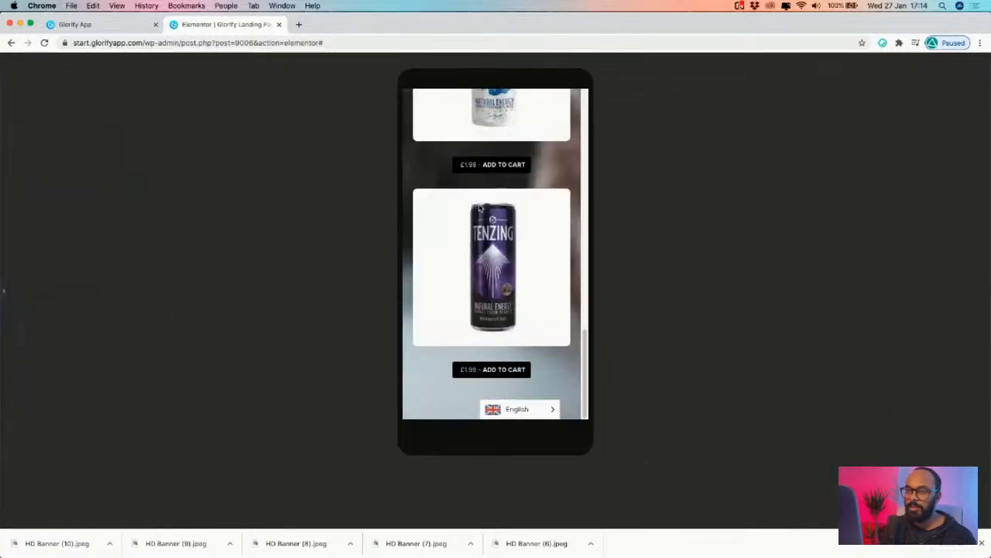
pyautogui.scroll(10, 480, 209)
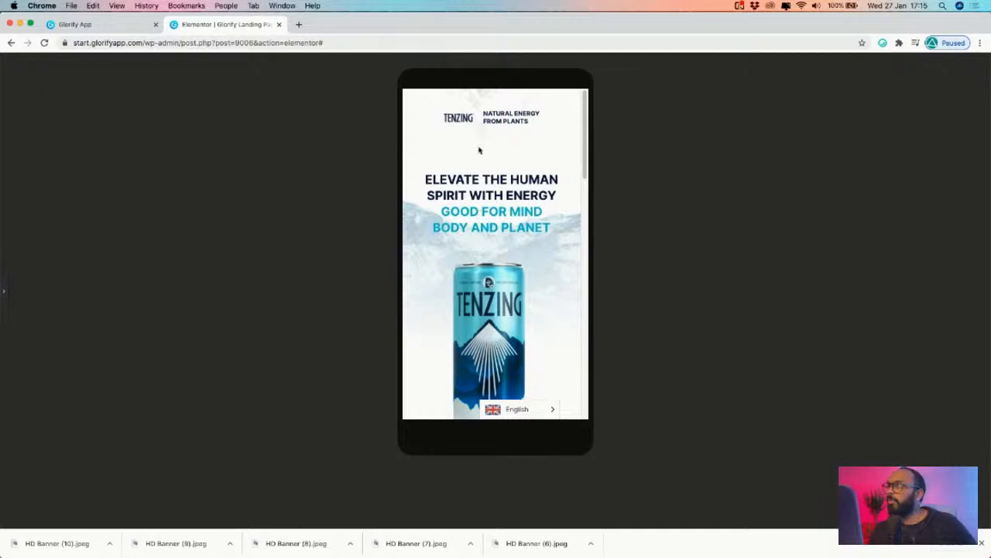
# - Switch to the Birdy design in Glorify and examine its page list and the download options for size, file type and page
pyautogui.click(113, 26)
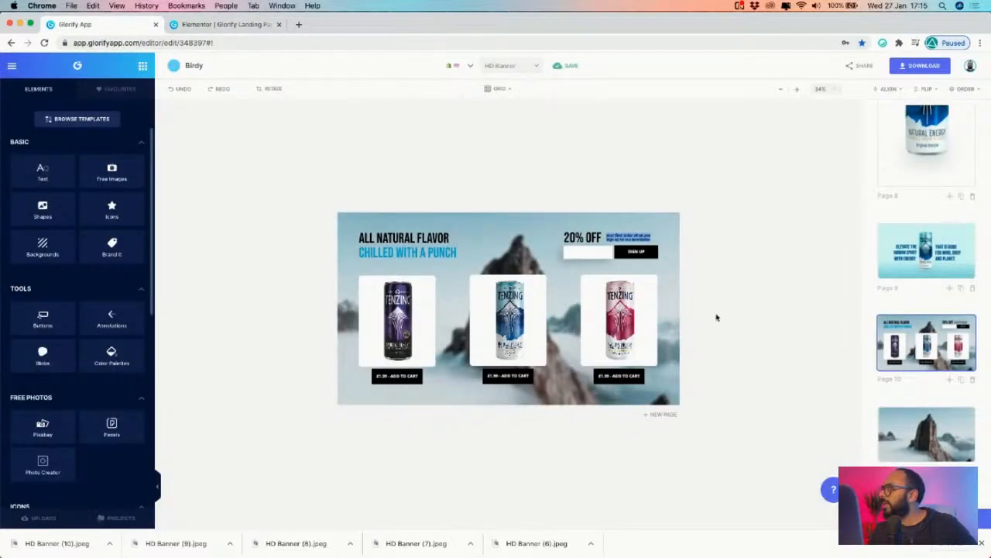
pyautogui.scroll(2, 906, 250)
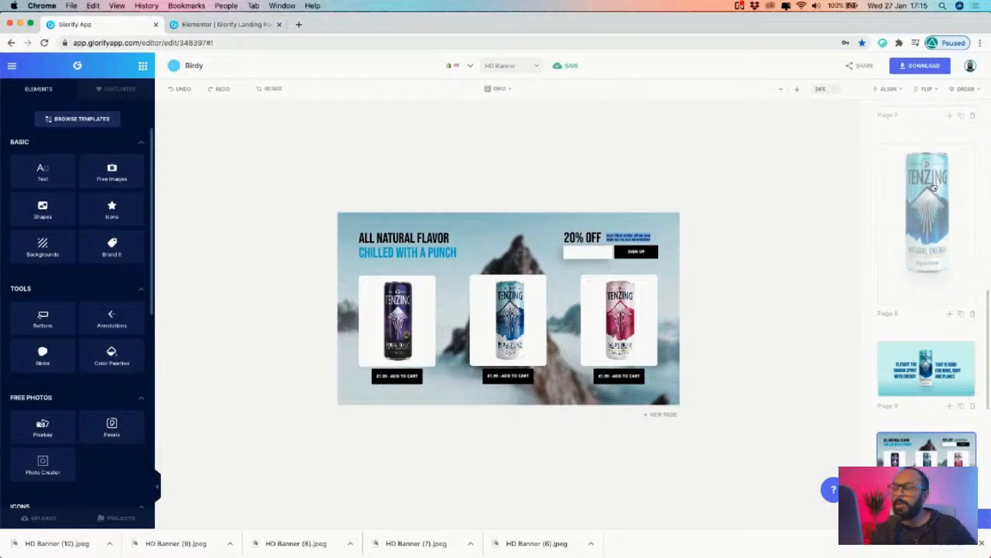
pyautogui.scroll(3, 934, 187)
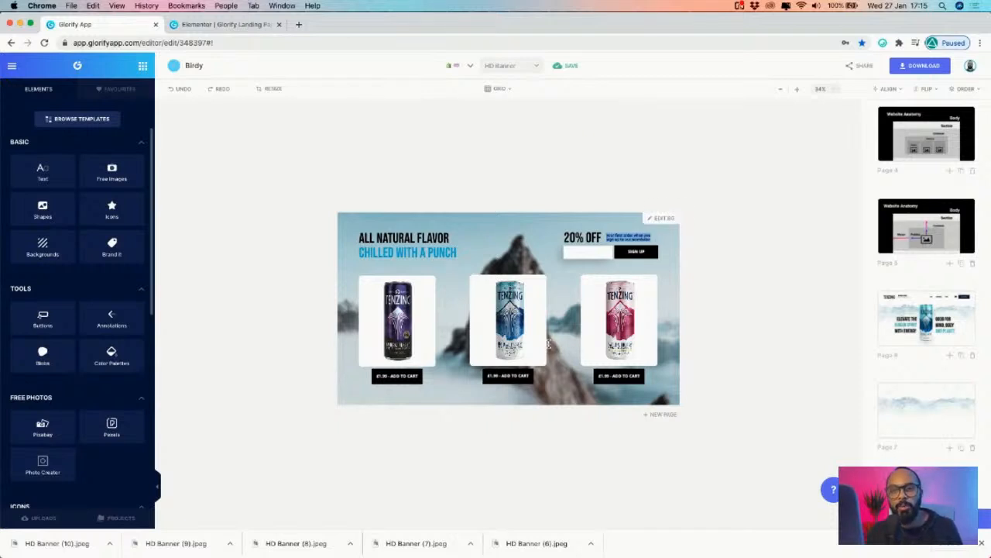
pyautogui.click(914, 70)
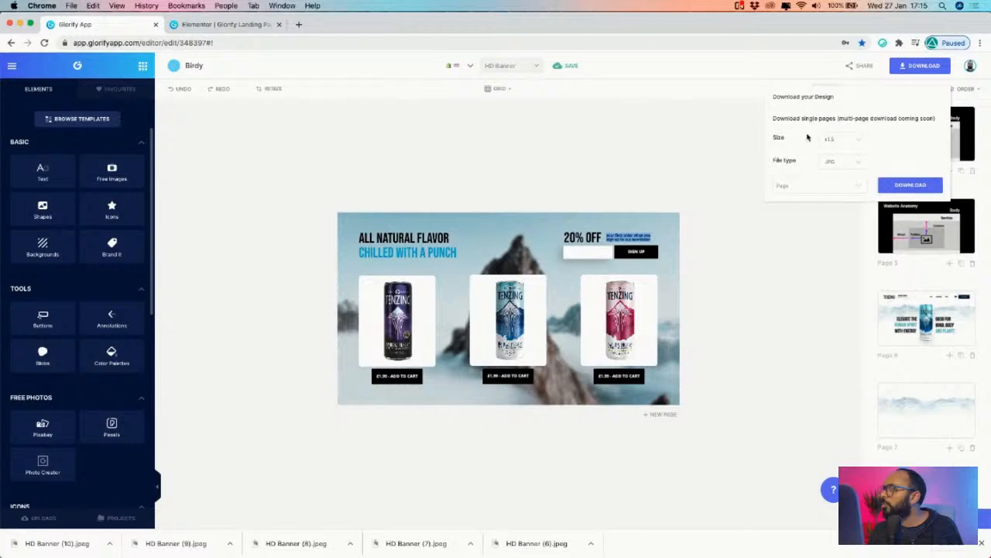
pyautogui.click(518, 325)
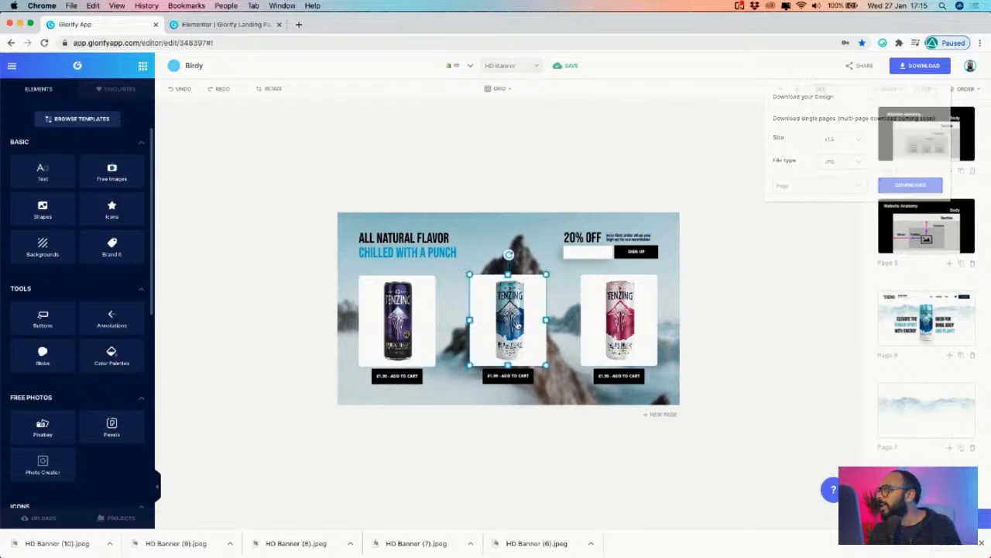
pyautogui.click(893, 68)
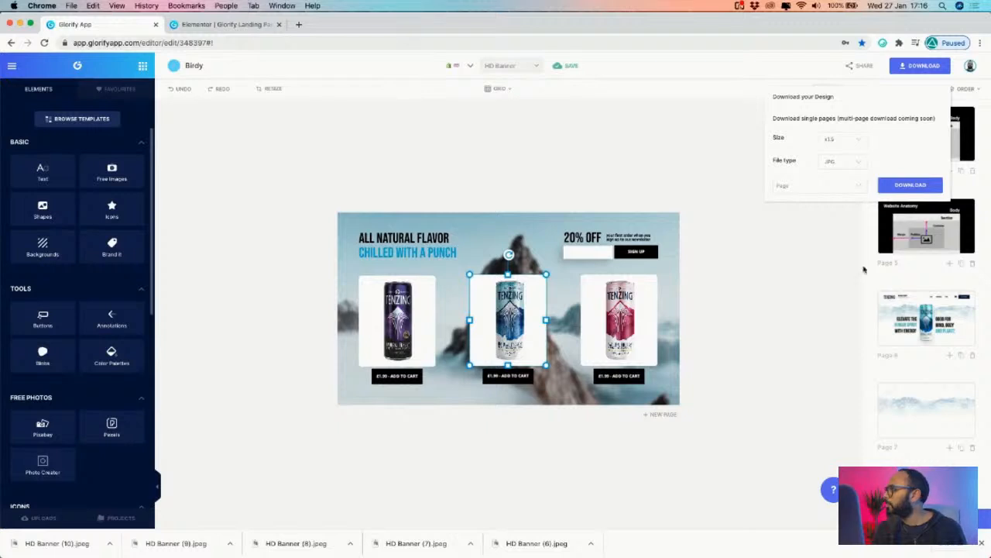
# - Open the Tenzing hero banner page among the design's pages, view it enlarged and select the central can image
pyautogui.click(936, 368)
pyautogui.click(927, 407)
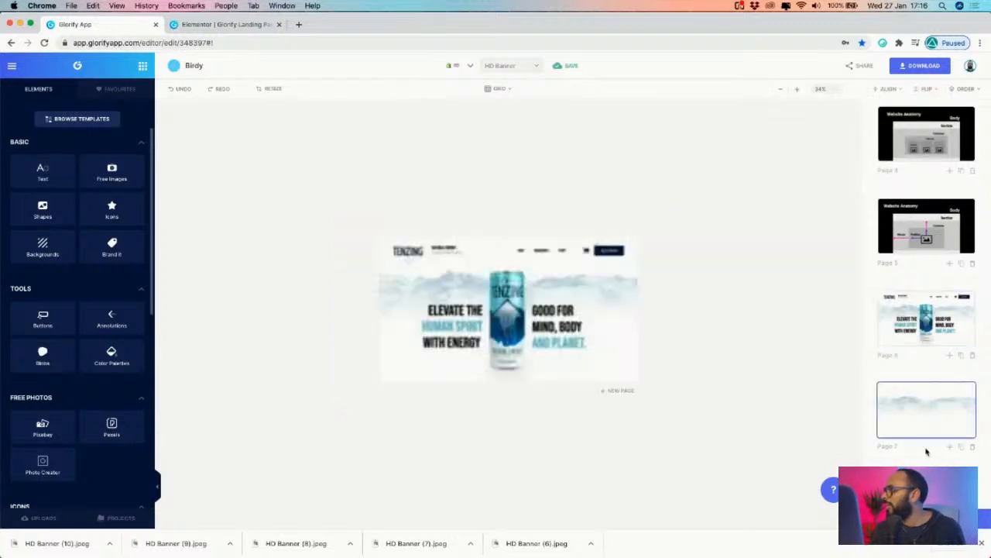
pyautogui.scroll(-3, 918, 350)
pyautogui.click(918, 350)
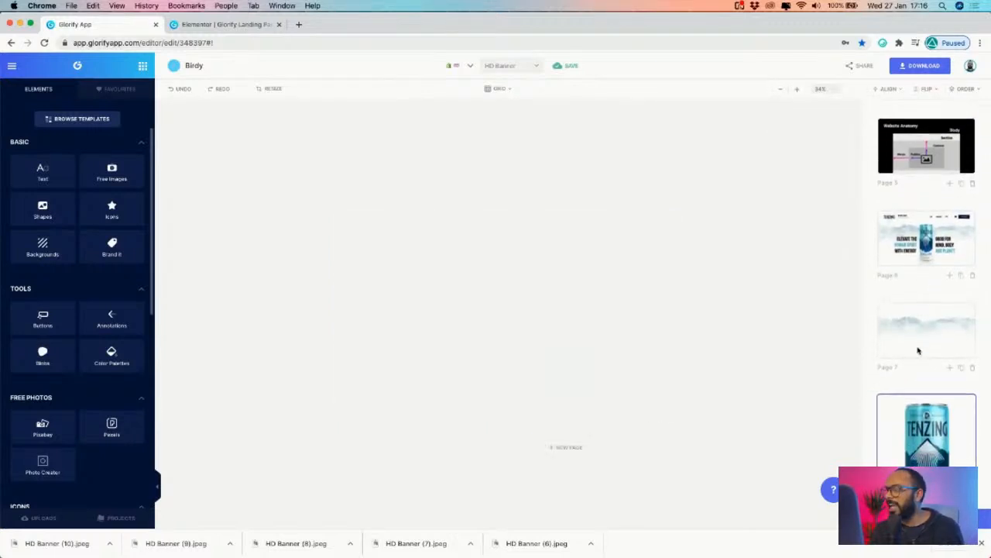
pyautogui.scroll(5, 918, 352)
pyautogui.click(926, 446)
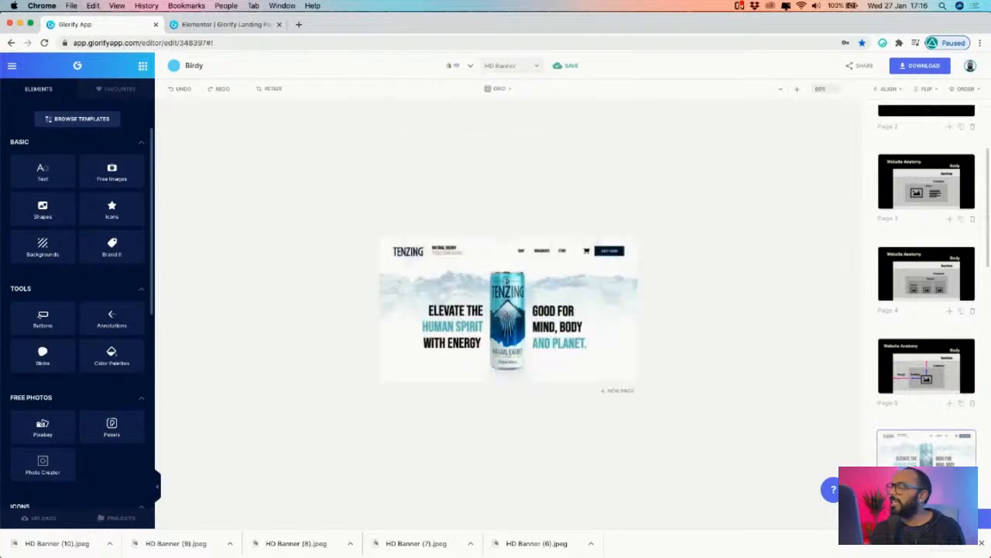
pyautogui.click(798, 91)
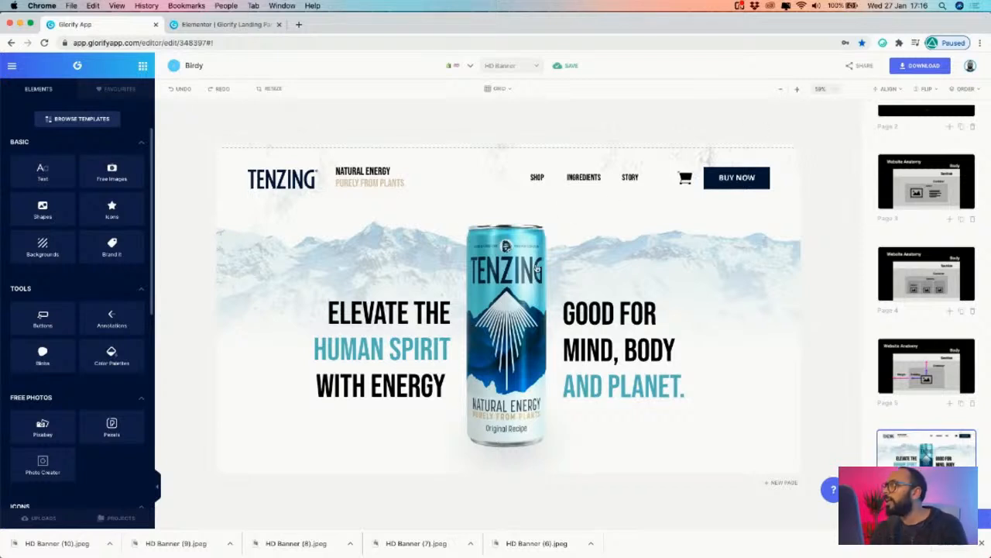
pyautogui.click(522, 293)
pyautogui.moveTo(533, 280); pyautogui.dragTo(533, 278)
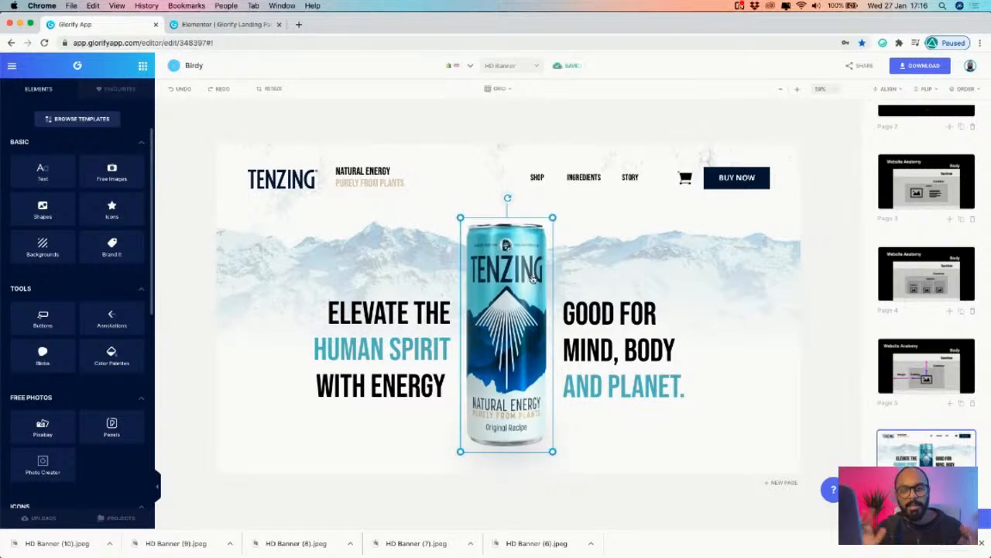